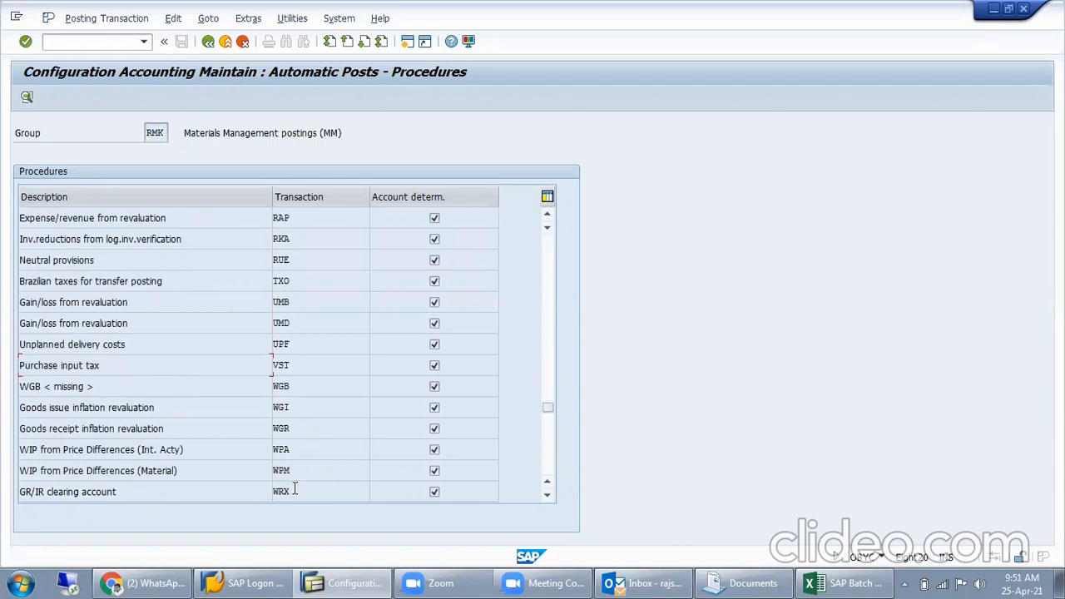
- Open the account assignment of the GR/IR clearing account procedure (WRX) for chart of accounts MISL
left_click_drag(293, 491, 10, 492)
left_click(313, 493)
double_click(300, 492)
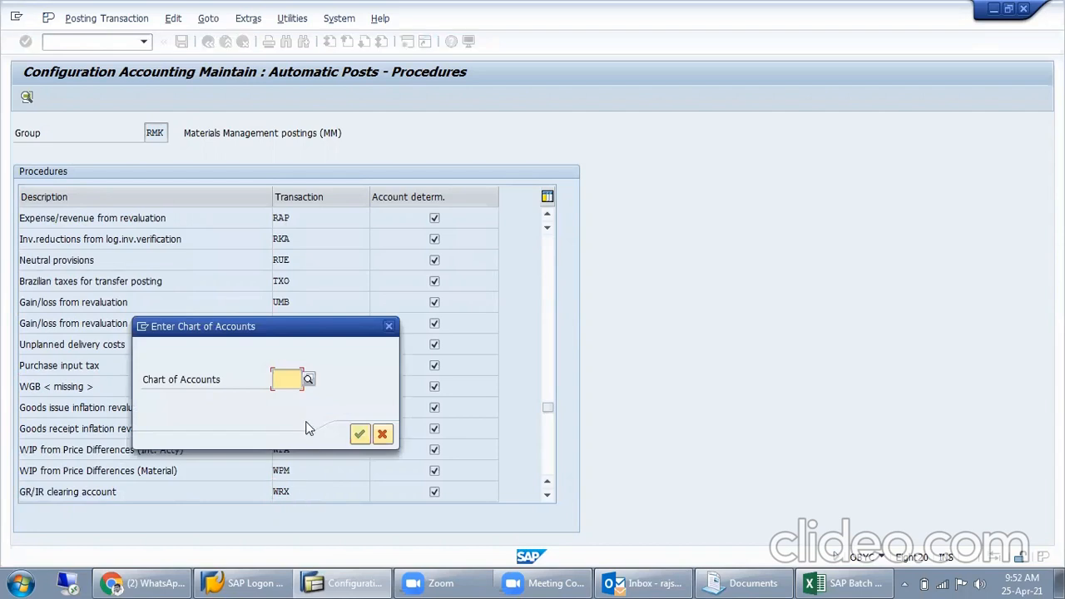
type("misl")
key("Return")
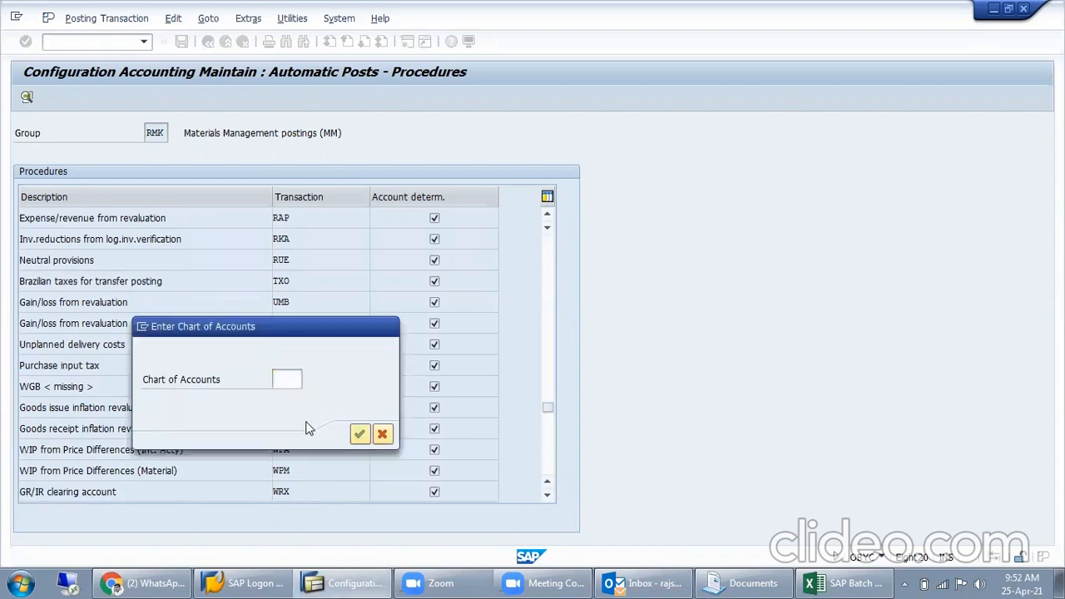
- Examine the accounts assigned to the valuation classes around 3000 and 3001 for WRX and return to the procedures list
left_click_drag(56, 261, 17, 265)
left_click_drag(59, 299, 8, 340)
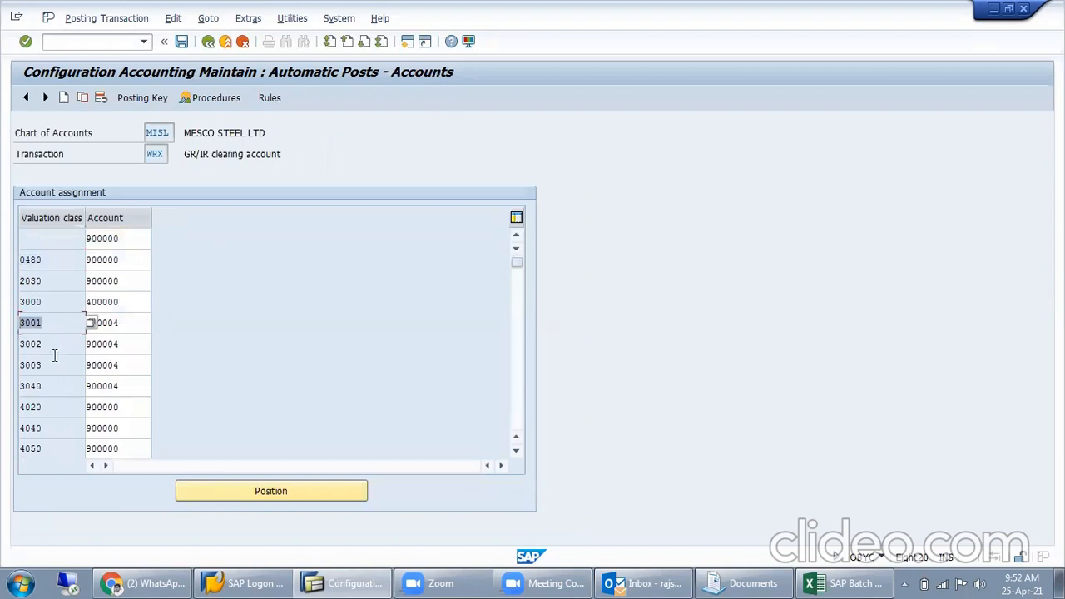
left_click_drag(133, 297, 62, 327)
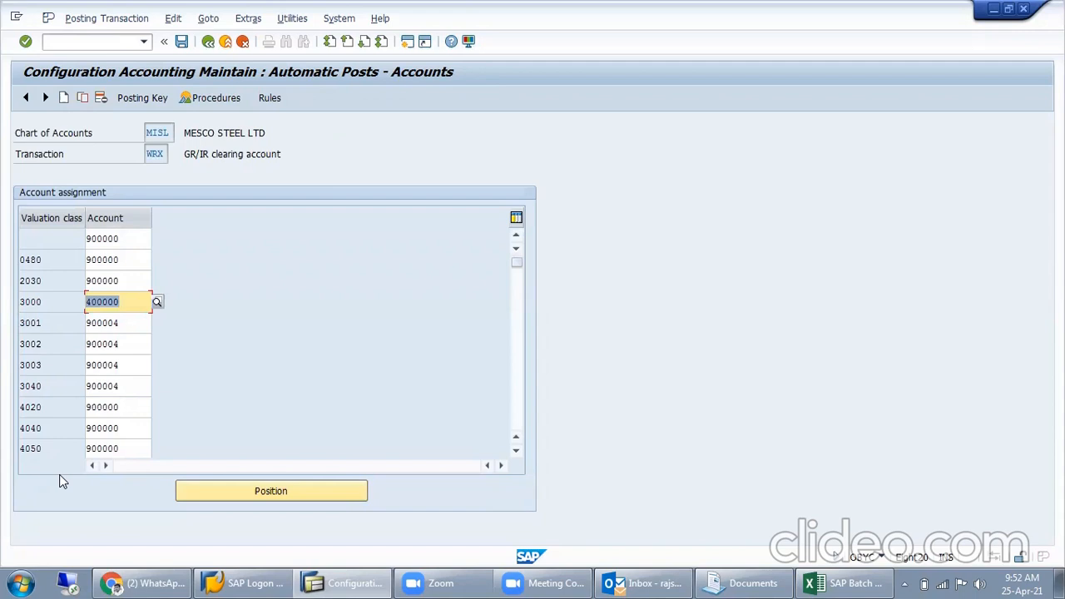
left_click(210, 43)
- Open the Cost (price) differences procedure (PRD), review the accounts of its valuation classes, and return to the procedures list
scroll(298, 411, "down", 3)
scroll(298, 410, "up", 6)
scroll(300, 415, "up", 2)
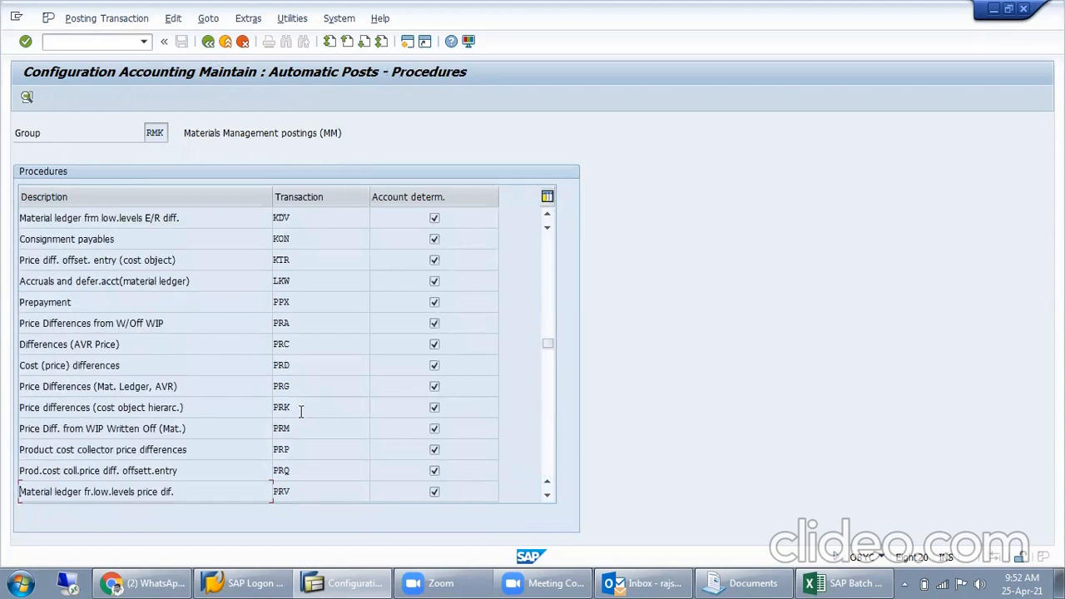
double_click(356, 367)
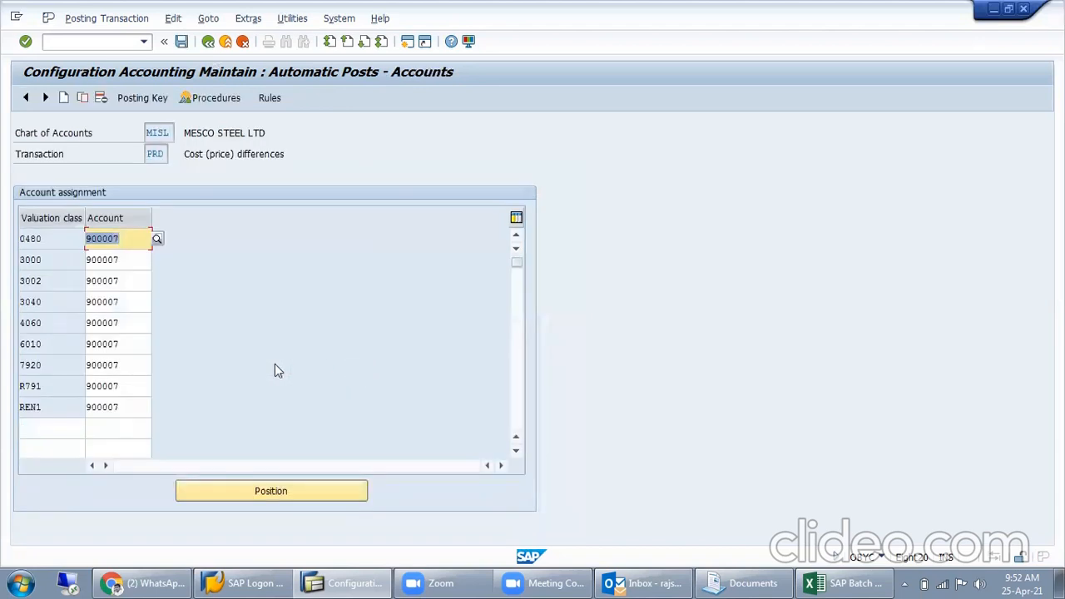
left_click(64, 264)
left_click(46, 285)
left_click(47, 321)
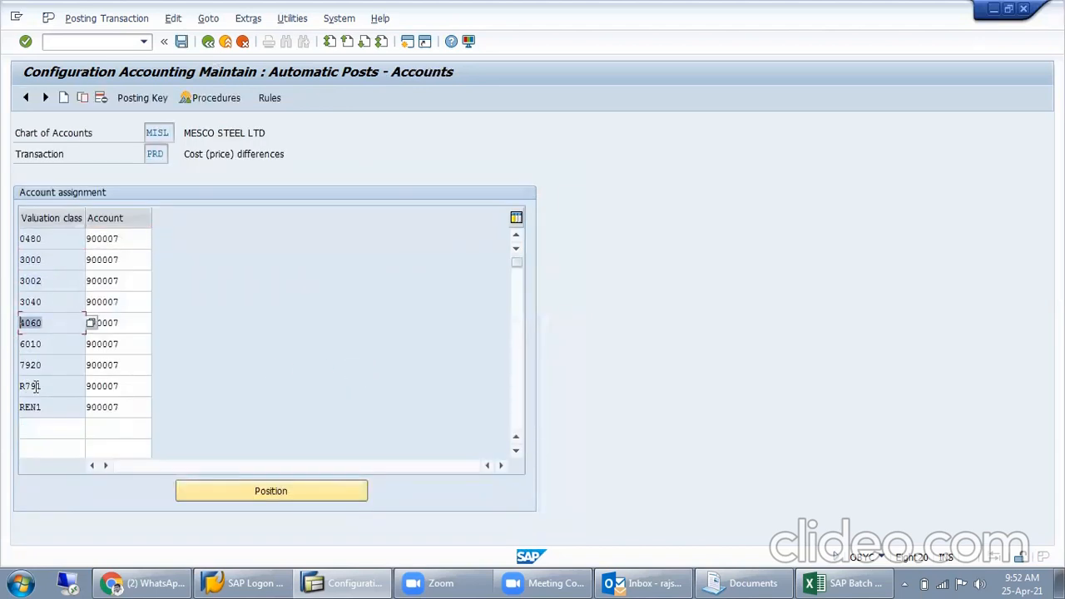
left_click(129, 276)
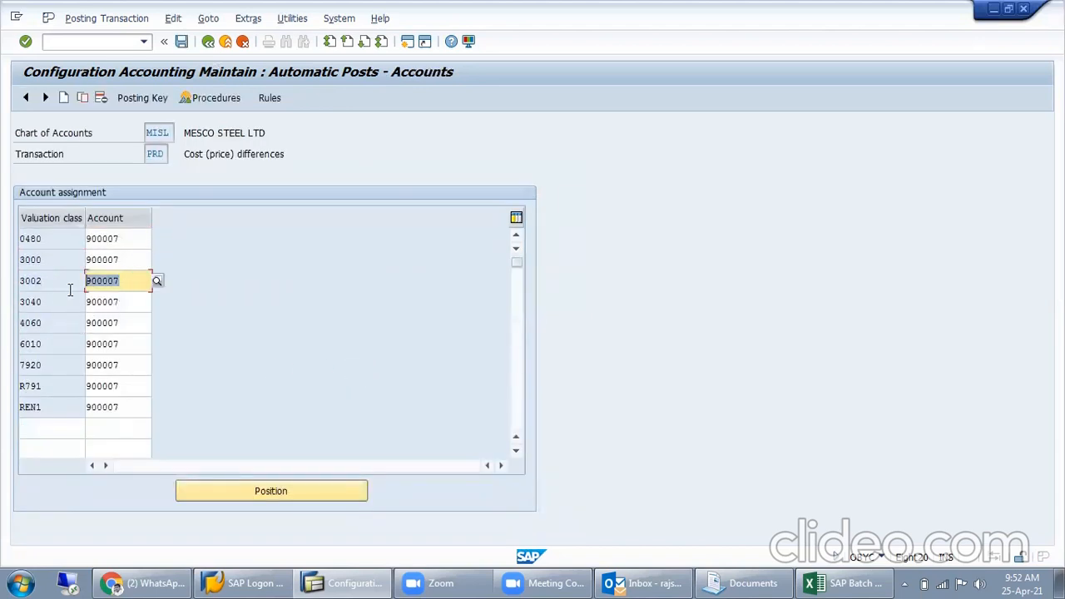
left_click(209, 41)
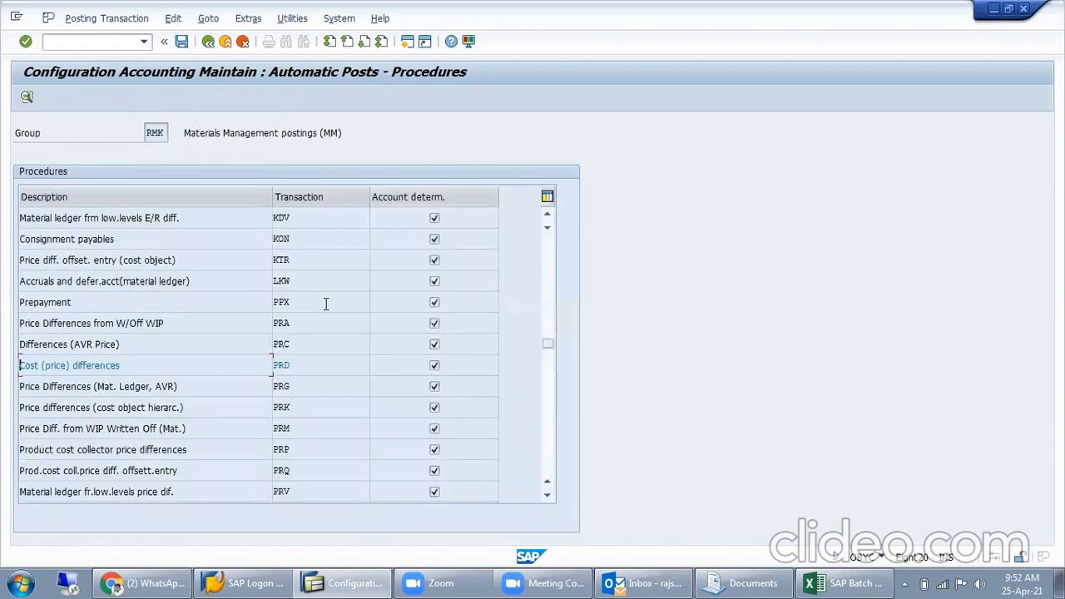
- Open the Offsetting entry for inventory posting procedure (GBB), check the account of valuation class 3001, and return to the list
scroll(303, 415, "down", 1)
scroll(303, 415, "up", 3)
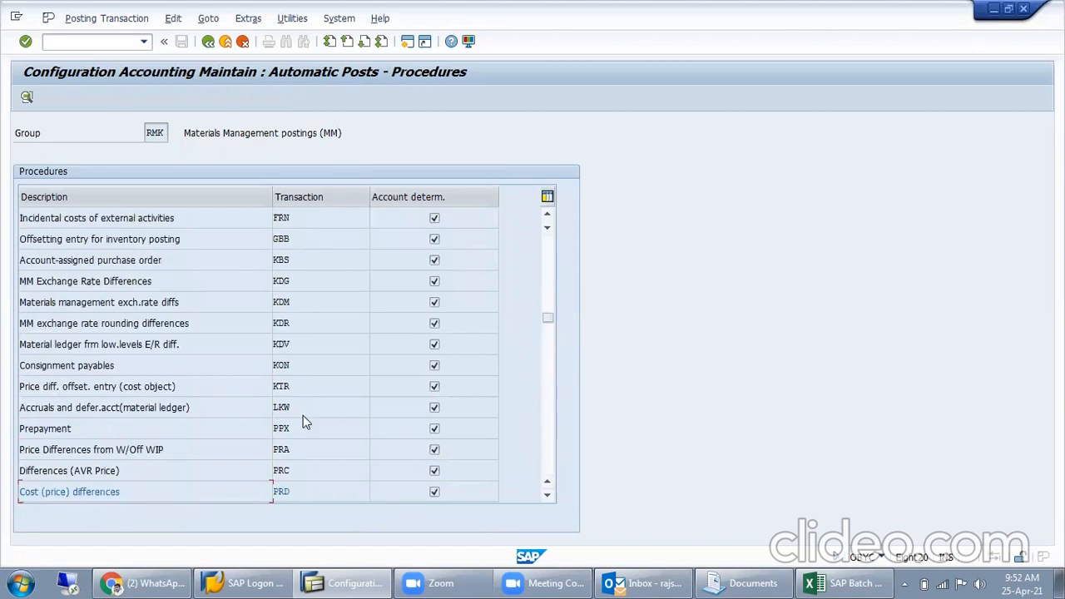
scroll(303, 414, "up", 3)
double_click(298, 303)
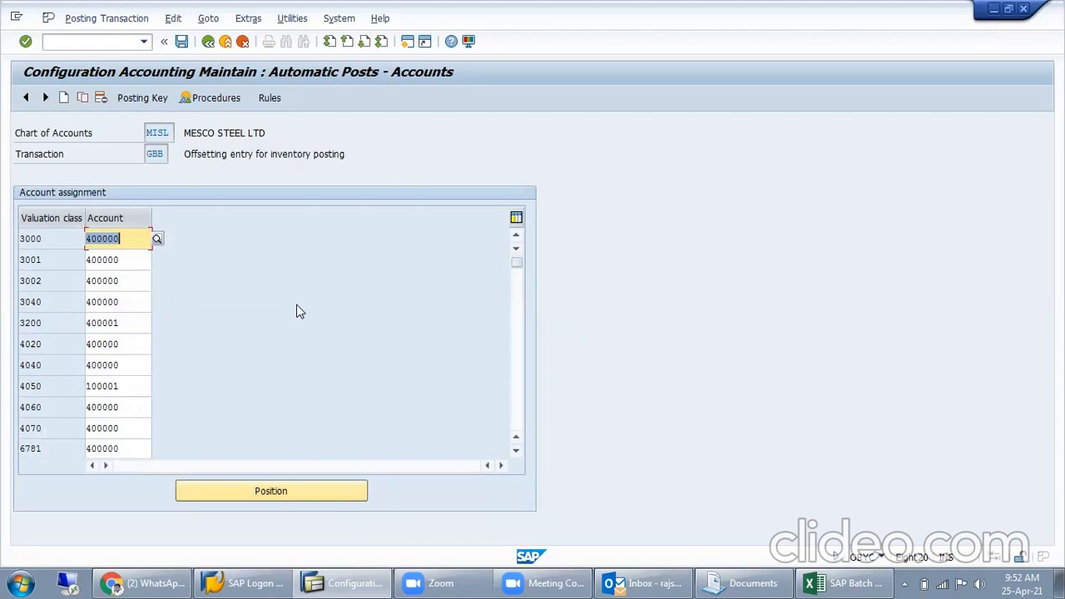
left_click(127, 259)
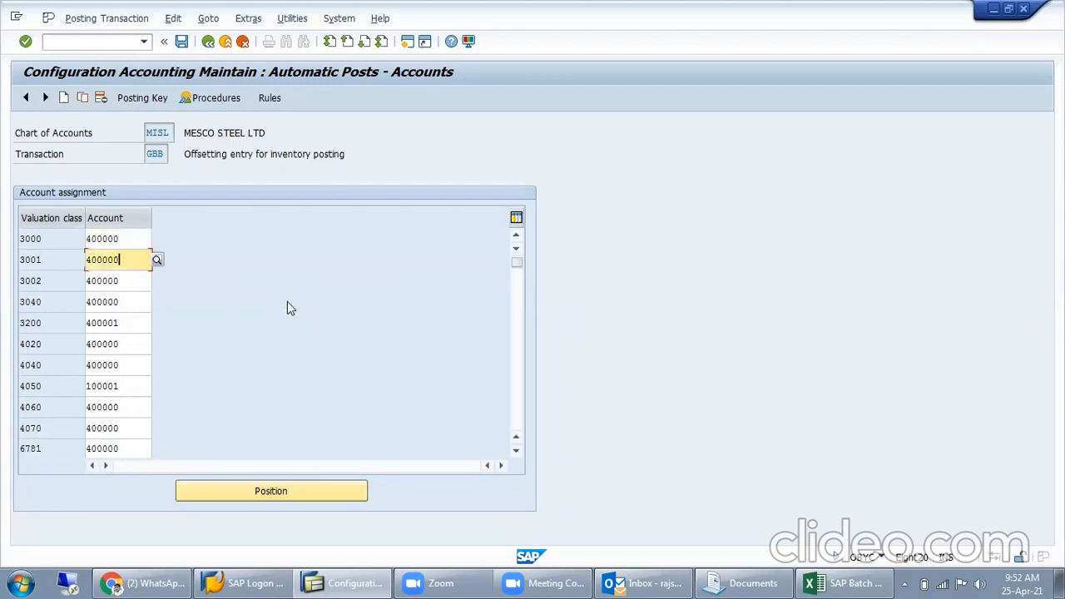
left_click(160, 153)
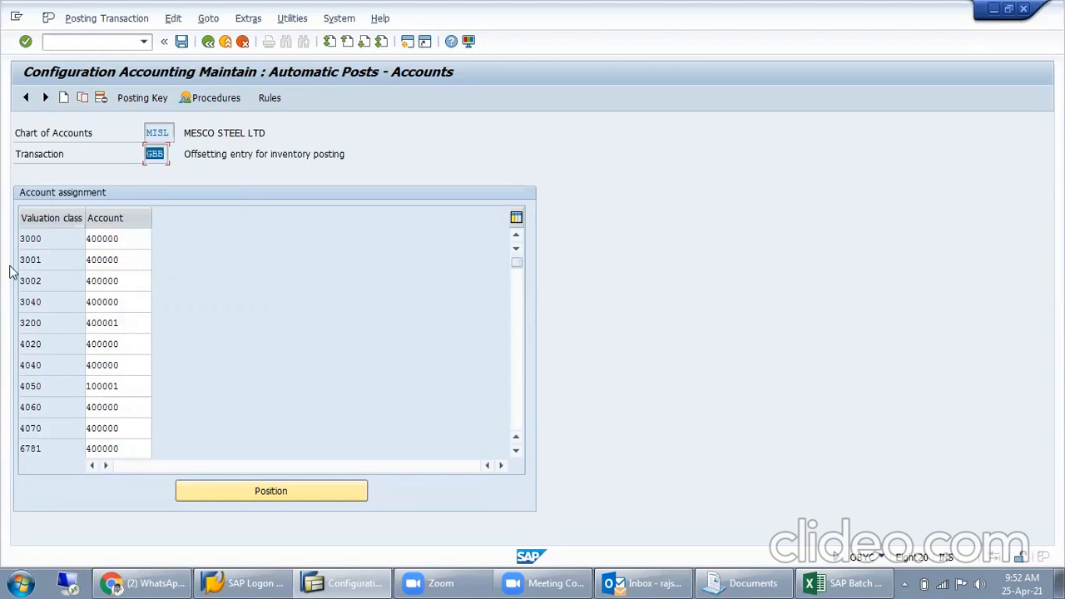
left_click(50, 259)
left_click(136, 260)
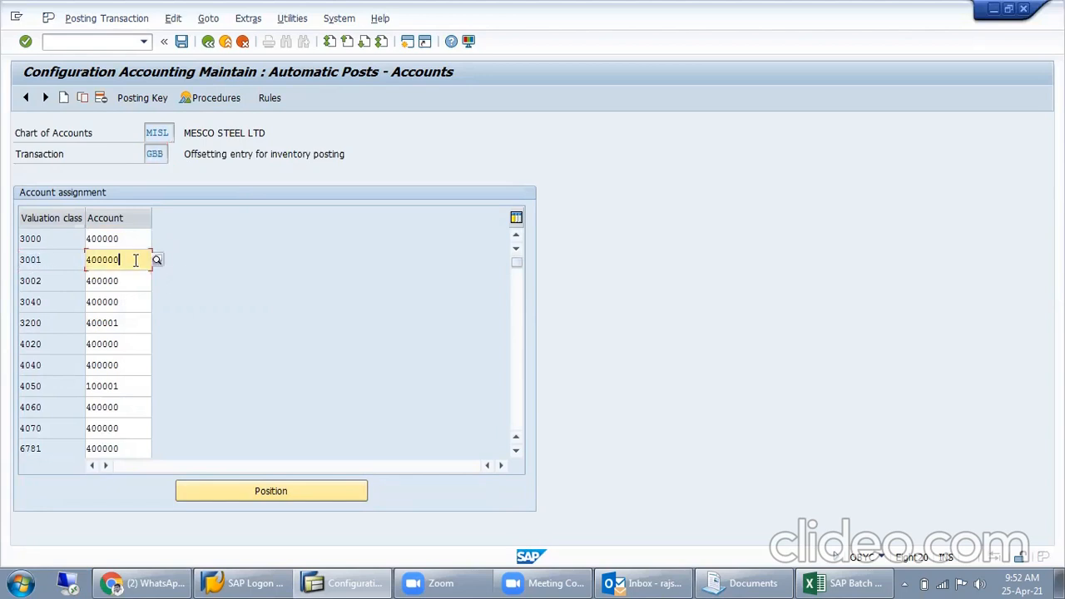
left_click_drag(136, 260, 60, 271)
left_click(209, 40)
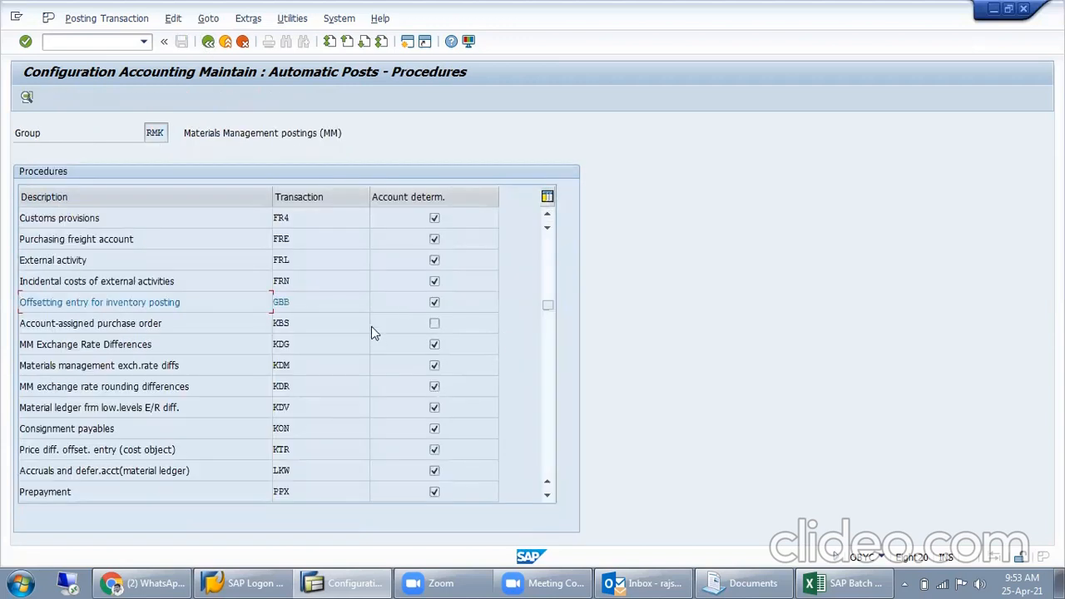
- Open the Freight clearing procedure (FR1), examine its valuation modifier, valuation class and debit account, and return to the list
scroll(326, 258, "up", 1)
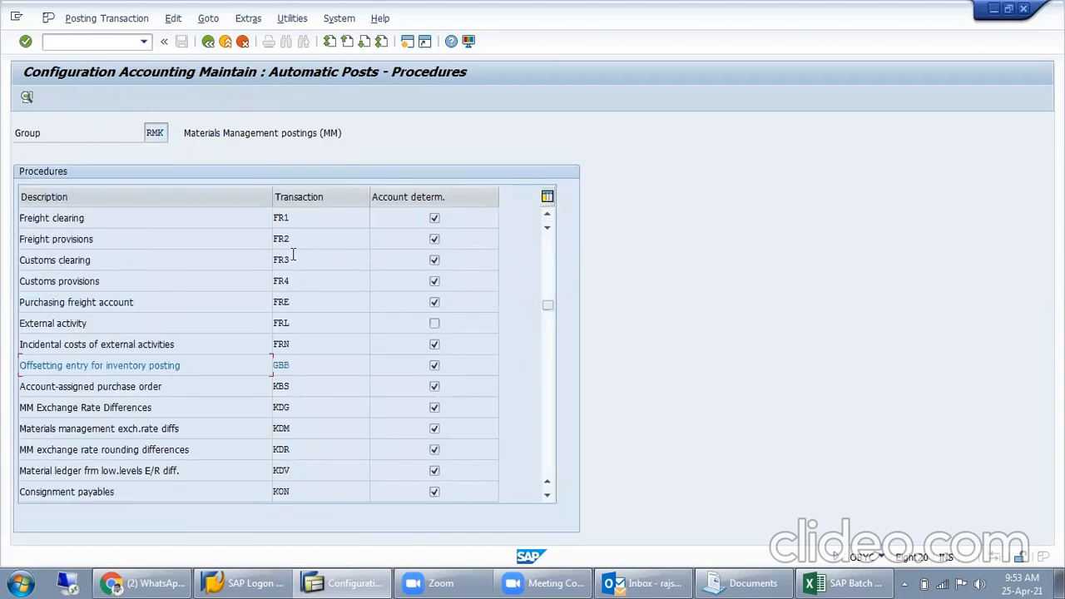
double_click(318, 220)
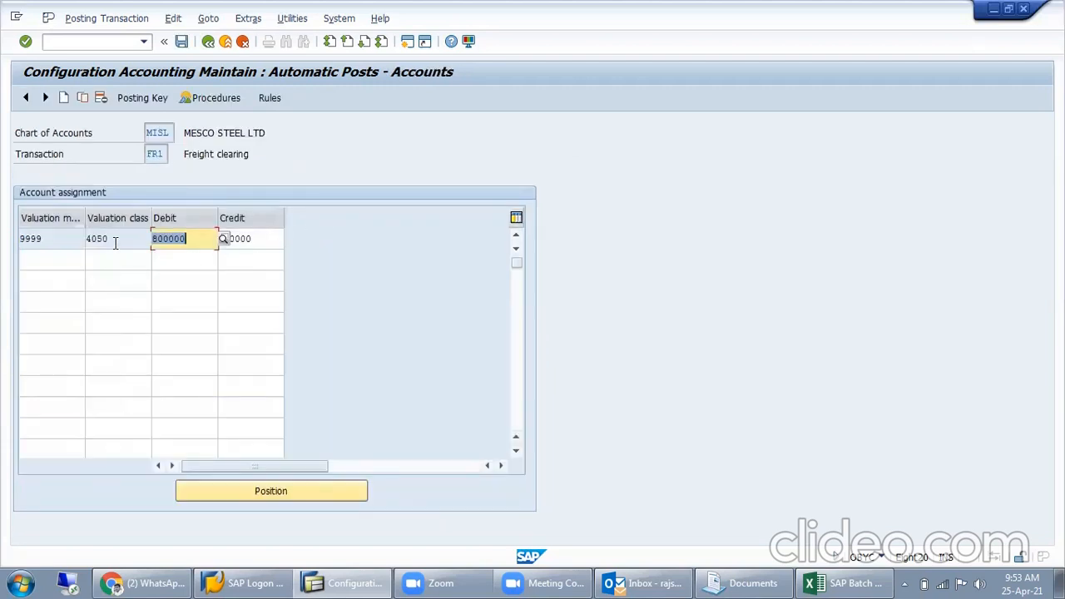
left_click(116, 243)
left_click(52, 242)
left_click(193, 239)
left_click(215, 43)
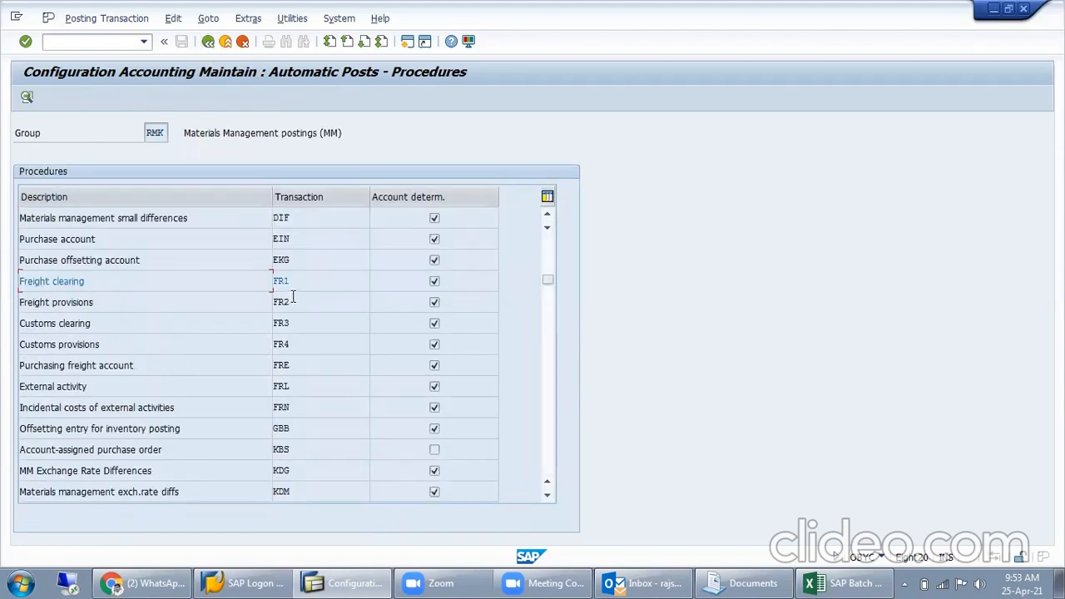
- Open the purchase order display (ME23N) in a new session, keeping the procedures list open
left_click_drag(303, 281, 223, 327)
left_click(117, 41)
type("/ome23n")
key("Return")
left_click(944, 583)
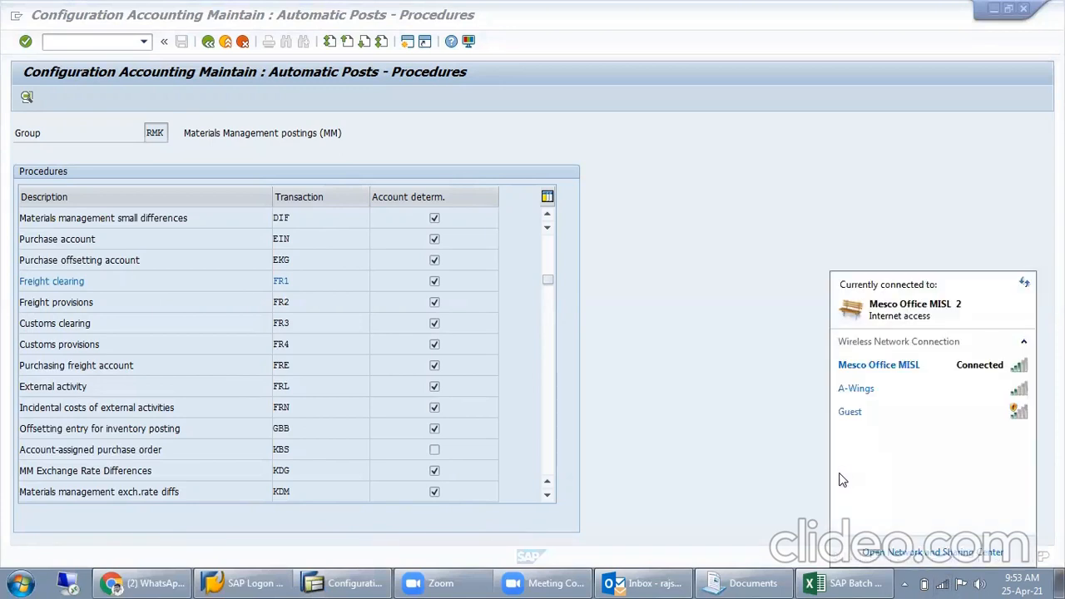
left_click(676, 582)
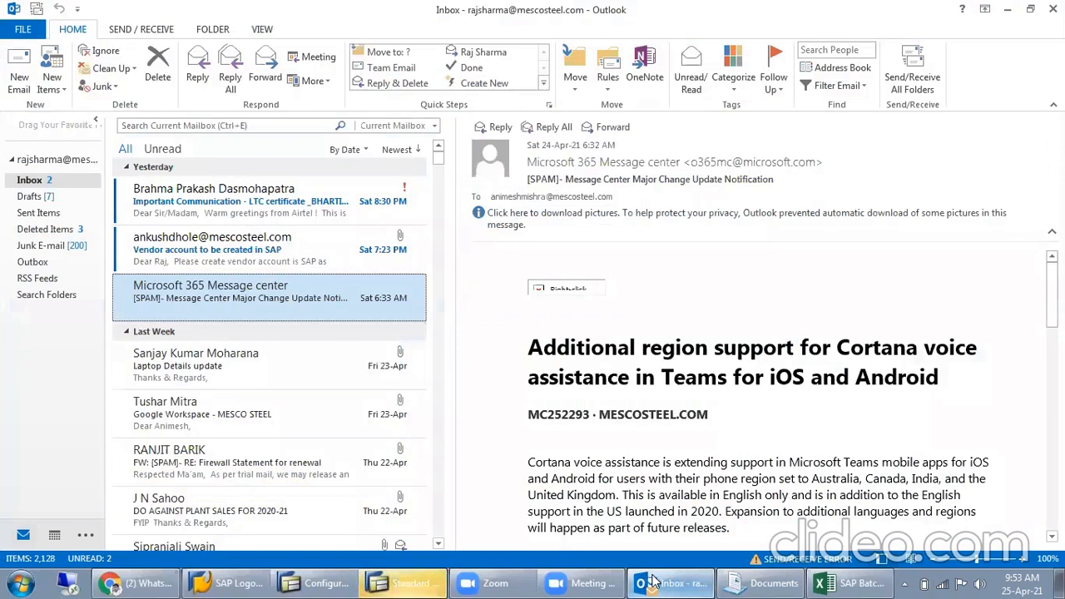
left_click(156, 213)
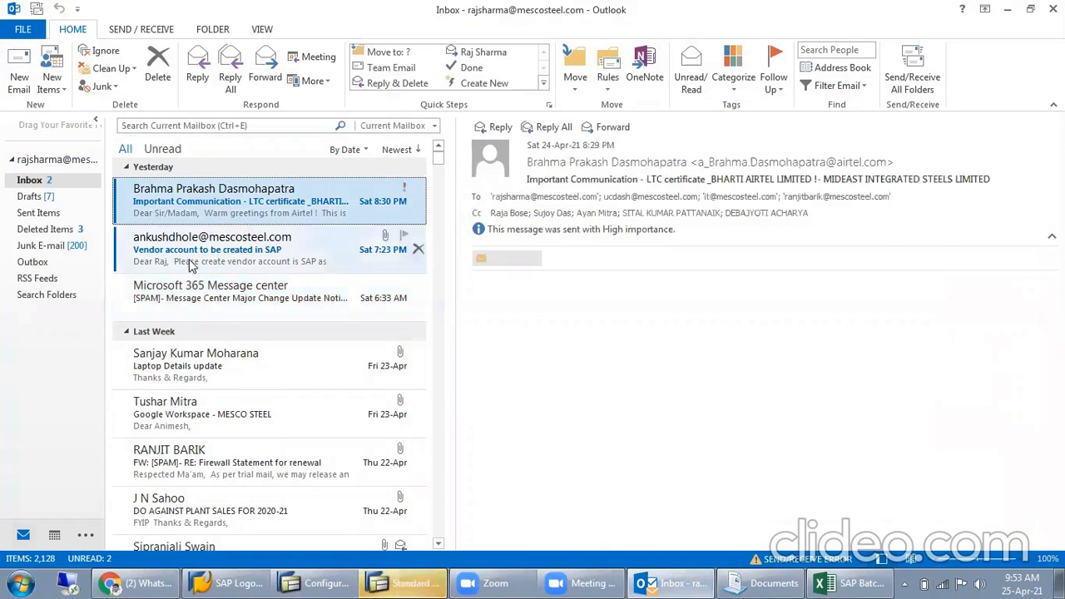
left_click(1010, 8)
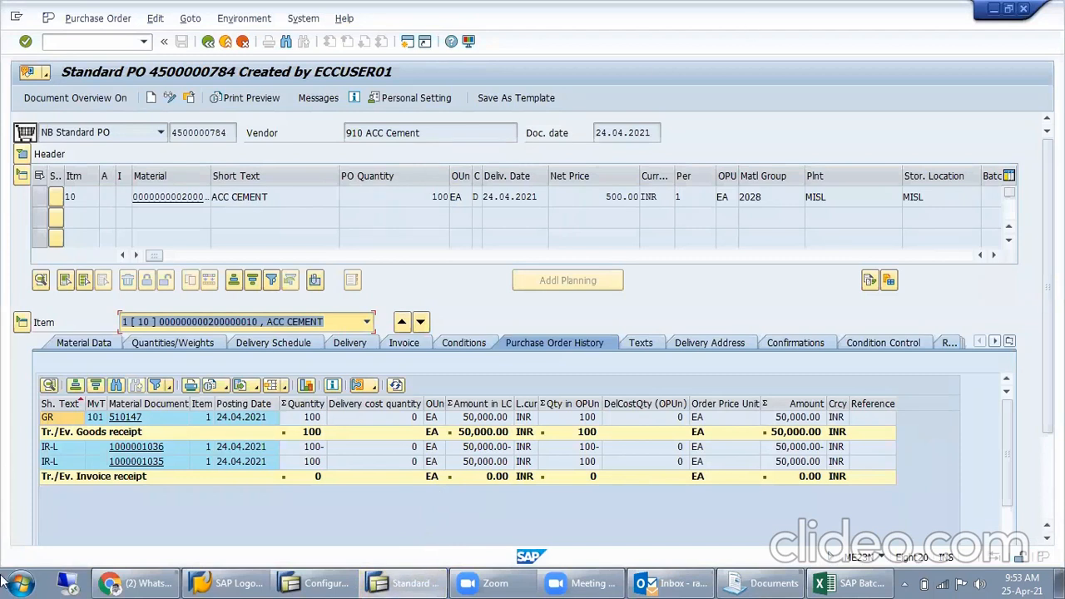
left_click(142, 582)
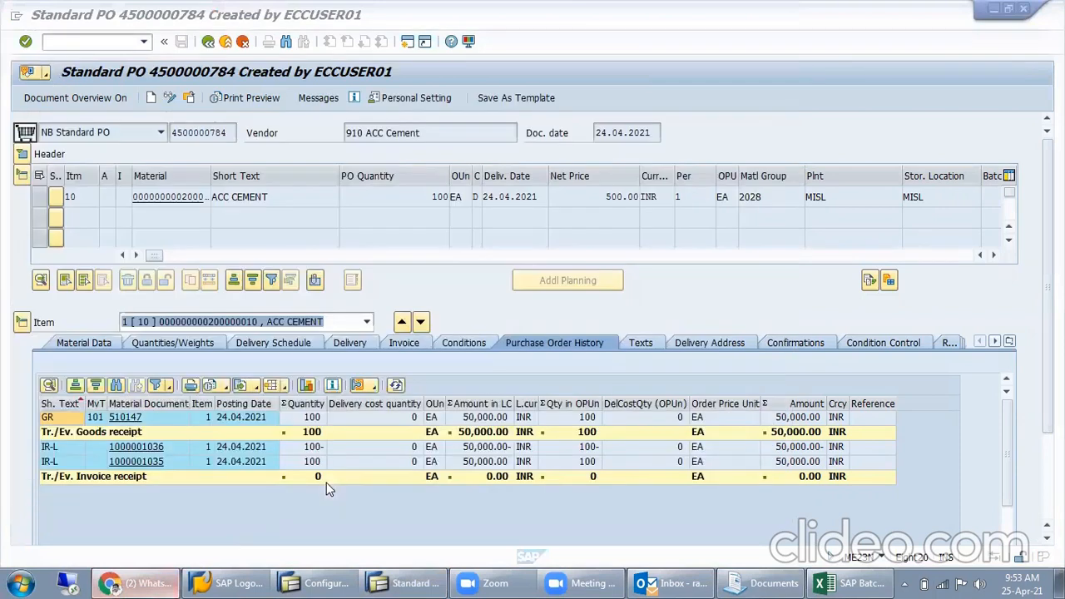
left_click(148, 583)
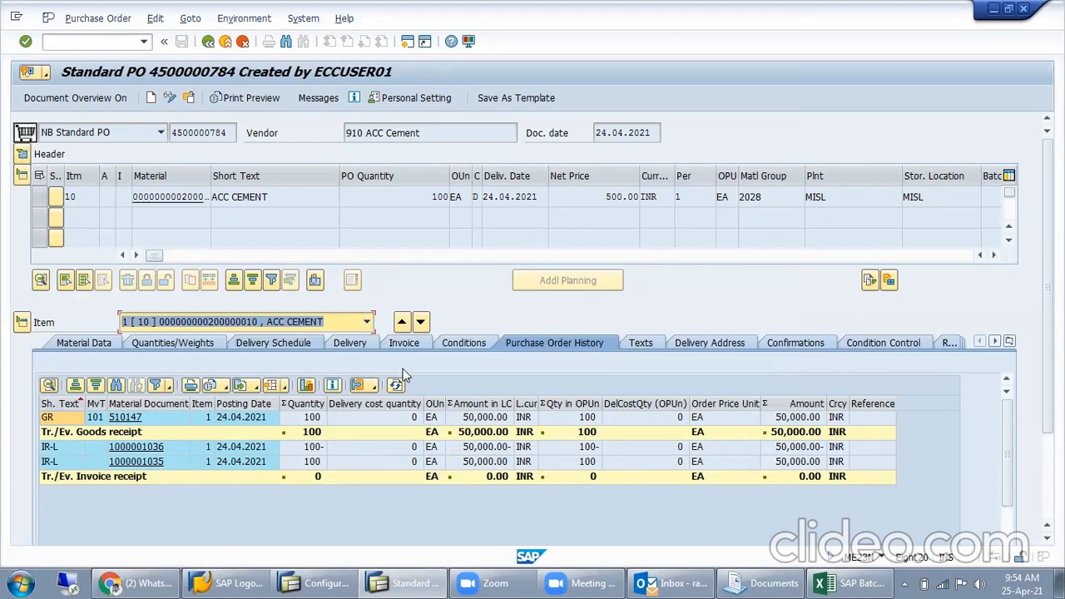
- Show the ACC CEMENT item's conditions and examine the discount, non-deductible tax and cash discount pricing elements
left_click(458, 344)
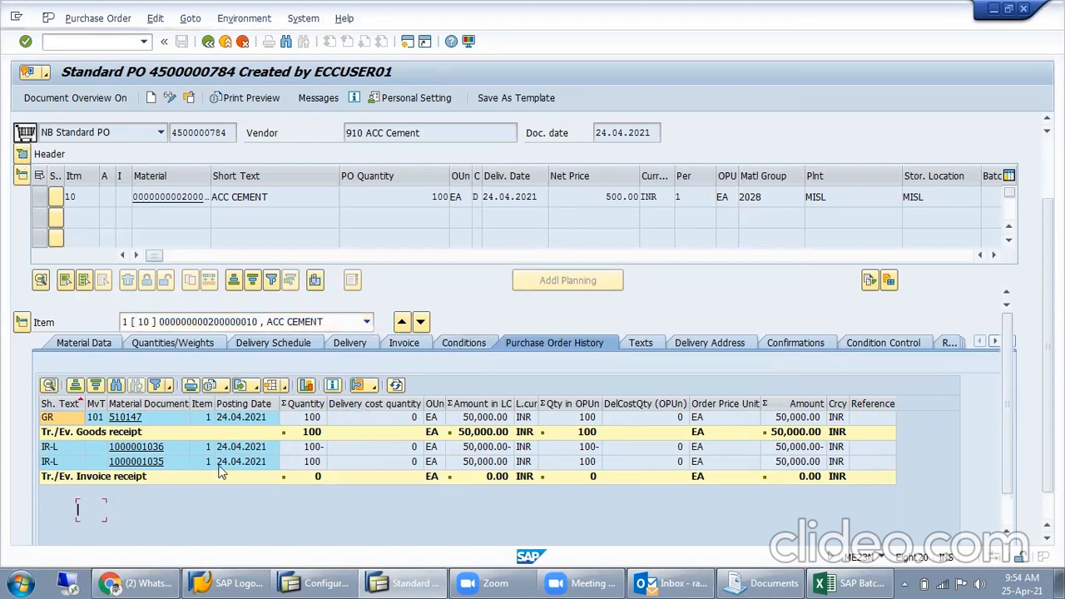
left_click(197, 405)
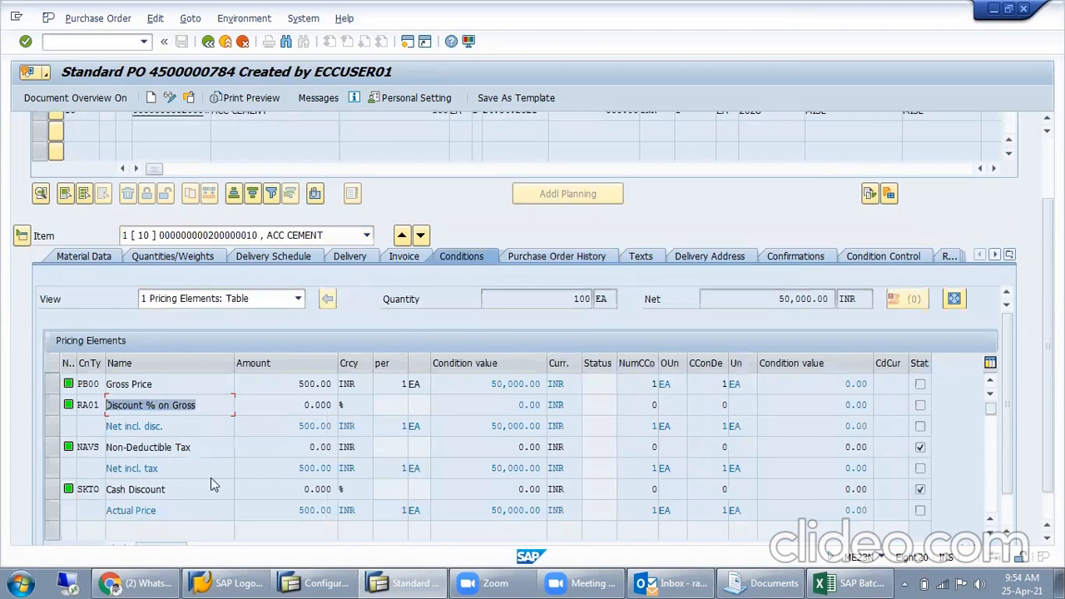
left_click_drag(212, 490, 107, 488)
left_click_drag(202, 450, 112, 458)
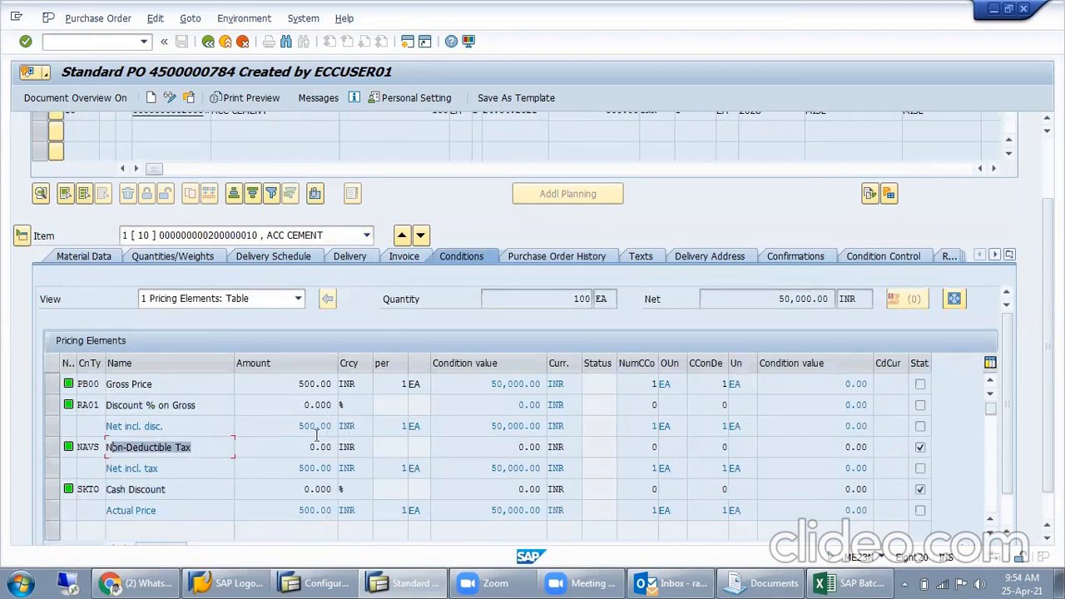
left_click_drag(296, 406, 321, 401)
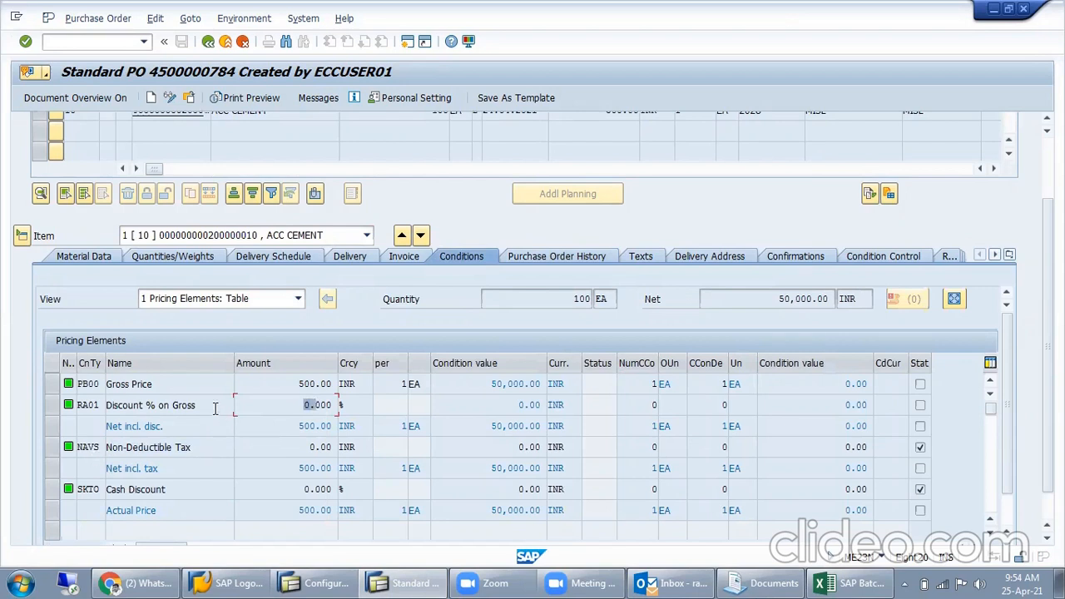
left_click_drag(196, 406, 92, 429)
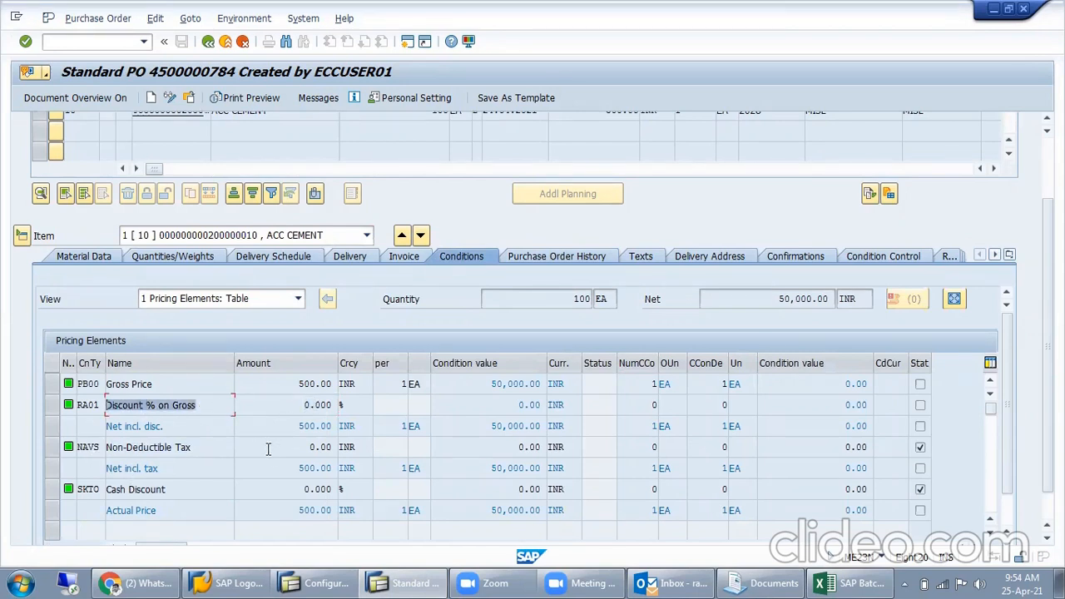
- Open the pricing analysis for the item's conditions and select the RM0000 purchasing document procedure
scroll(268, 449, "down", 1)
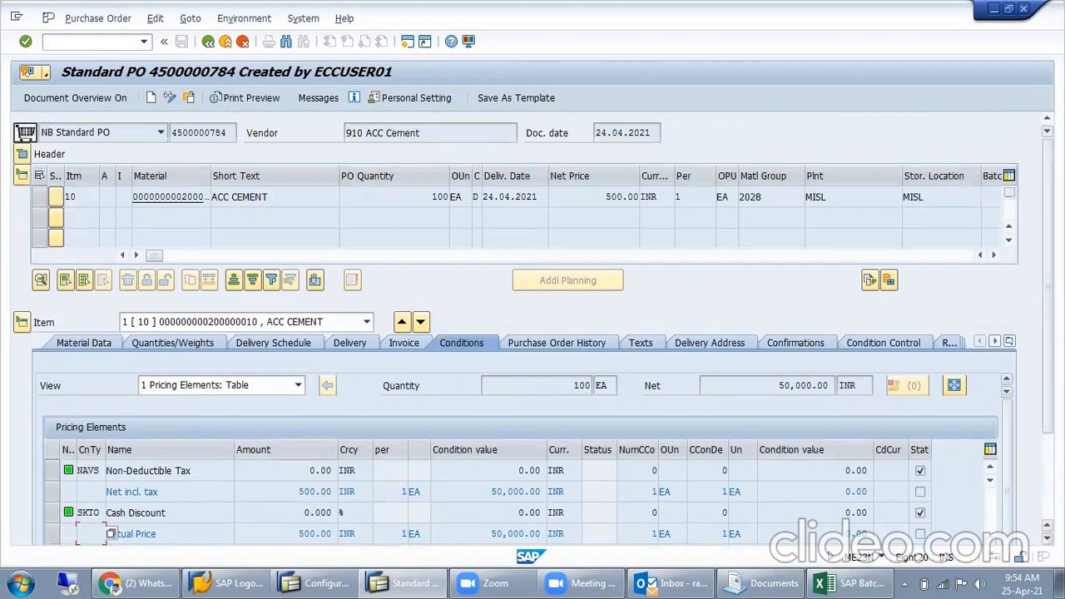
left_click_drag(1006, 441, 1007, 471)
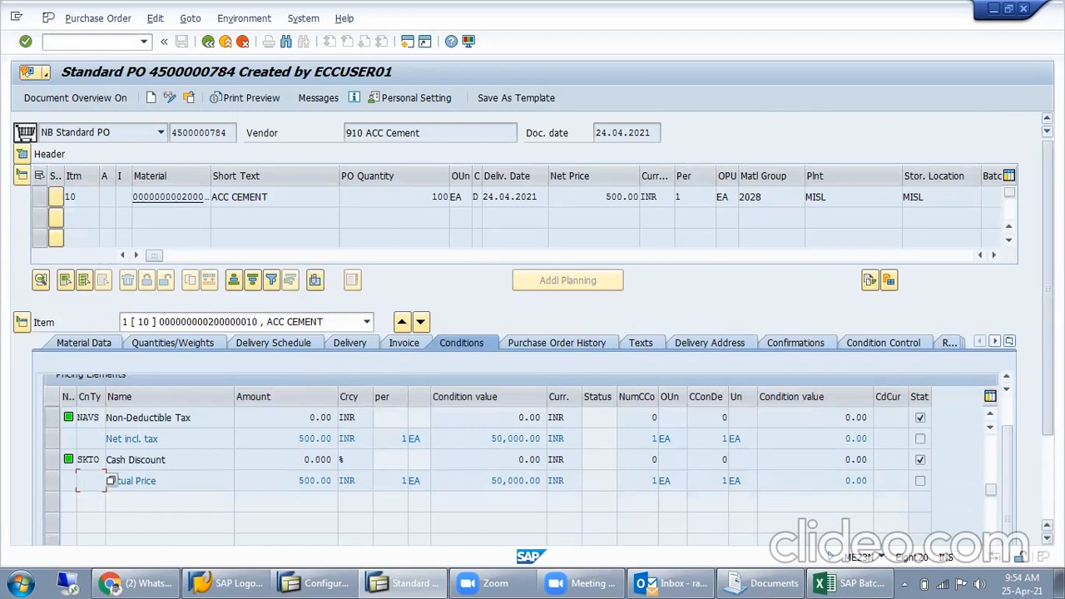
scroll(516, 497, "down", 3)
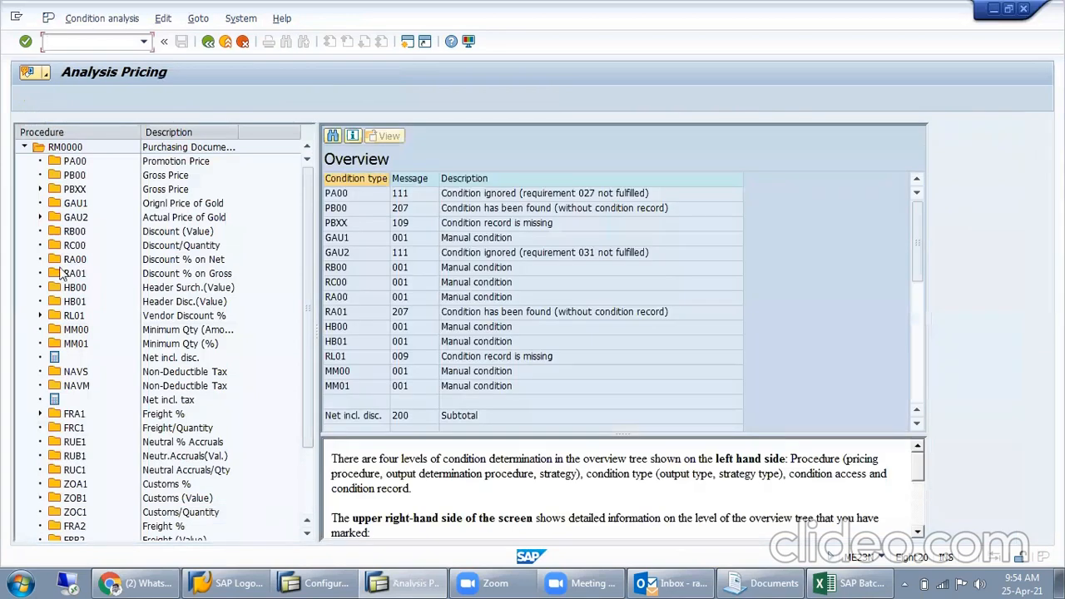
left_click(61, 148)
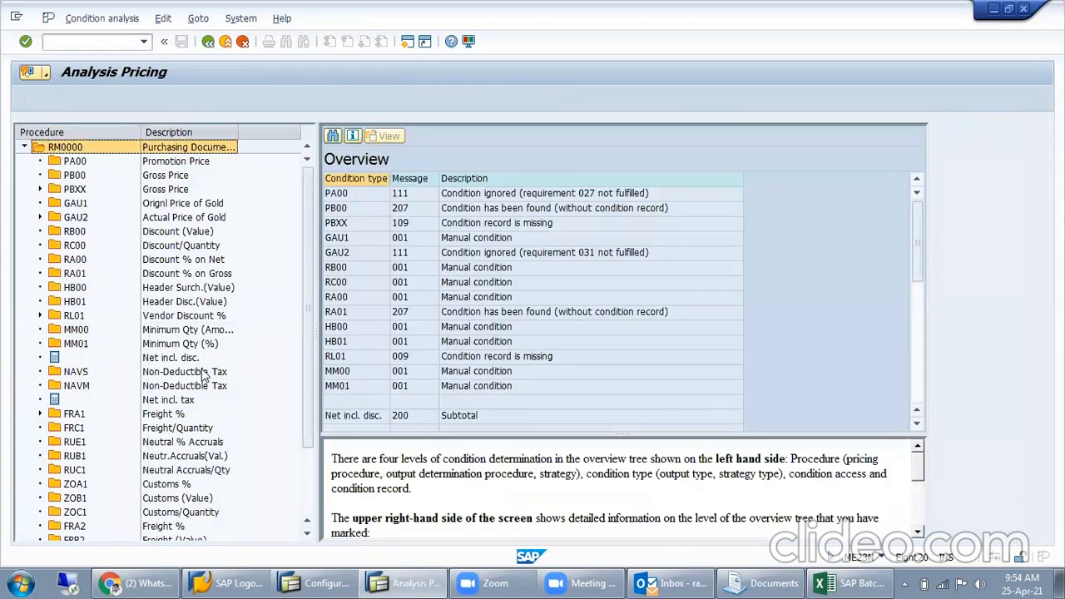
- Open the purchasing pricing procedures transaction (M/08) in a new session, keeping the pricing analysis open
left_click(94, 41)
type("/om")
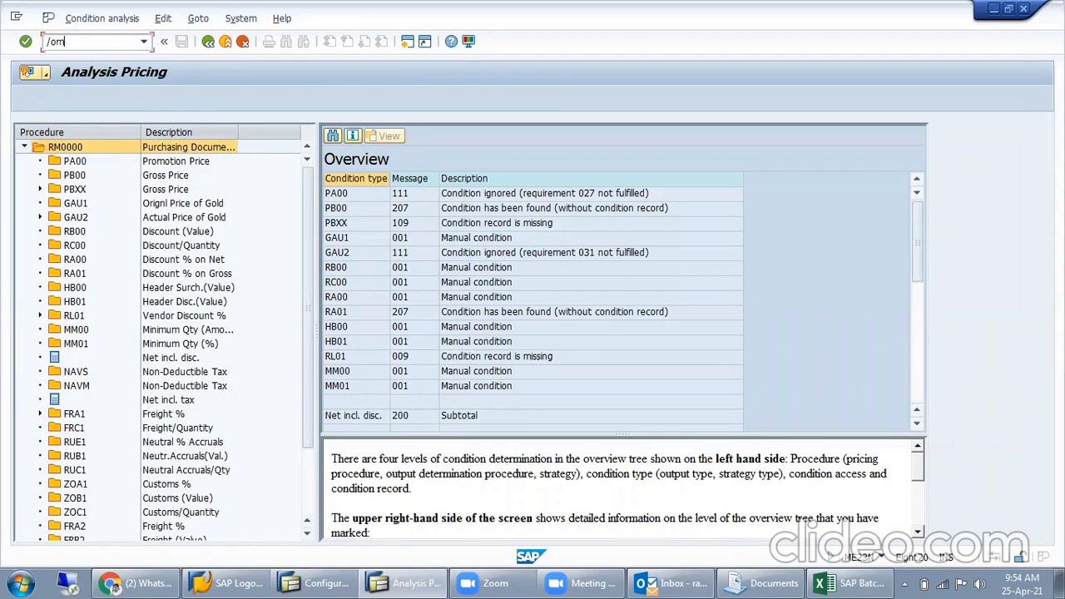
type("/08")
key("Return")
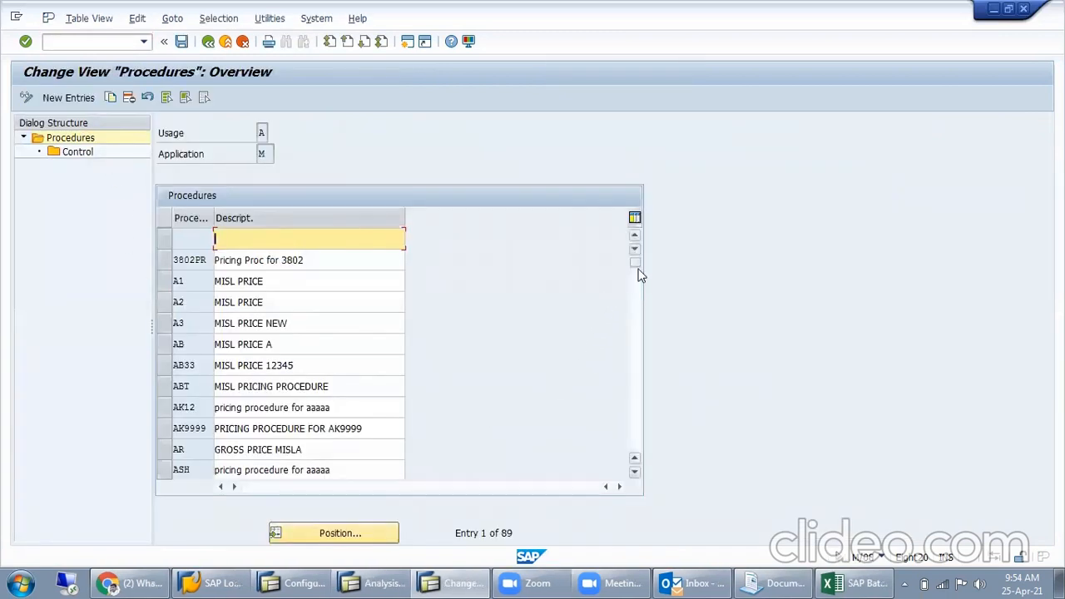
- Find procedure RM0000, Purchasing Document (Big), in the procedures list and open its control data
left_click_drag(635, 263, 634, 378)
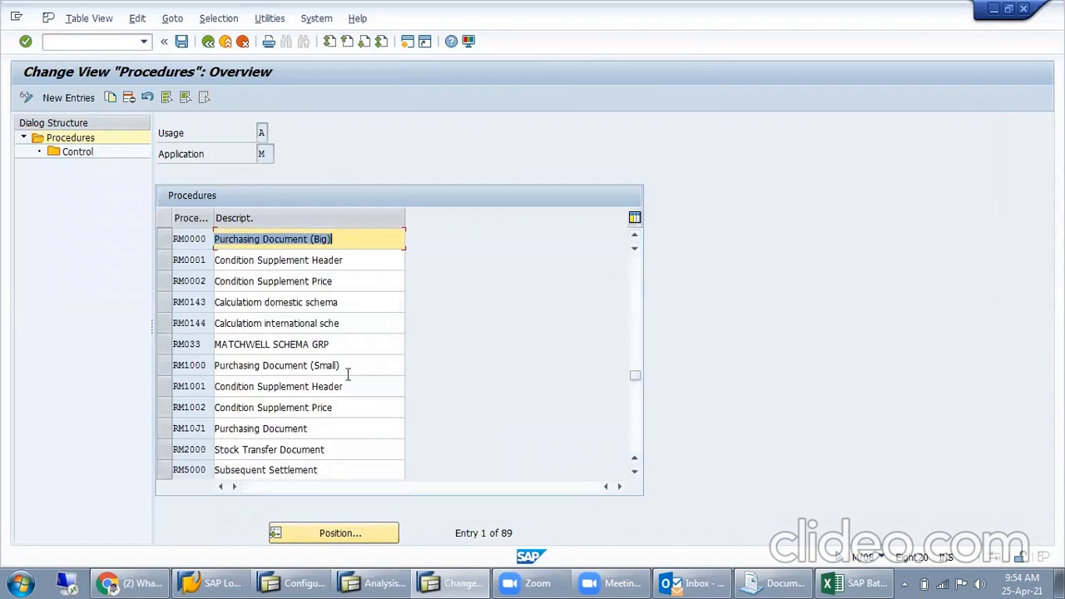
left_click(174, 241)
double_click(89, 153)
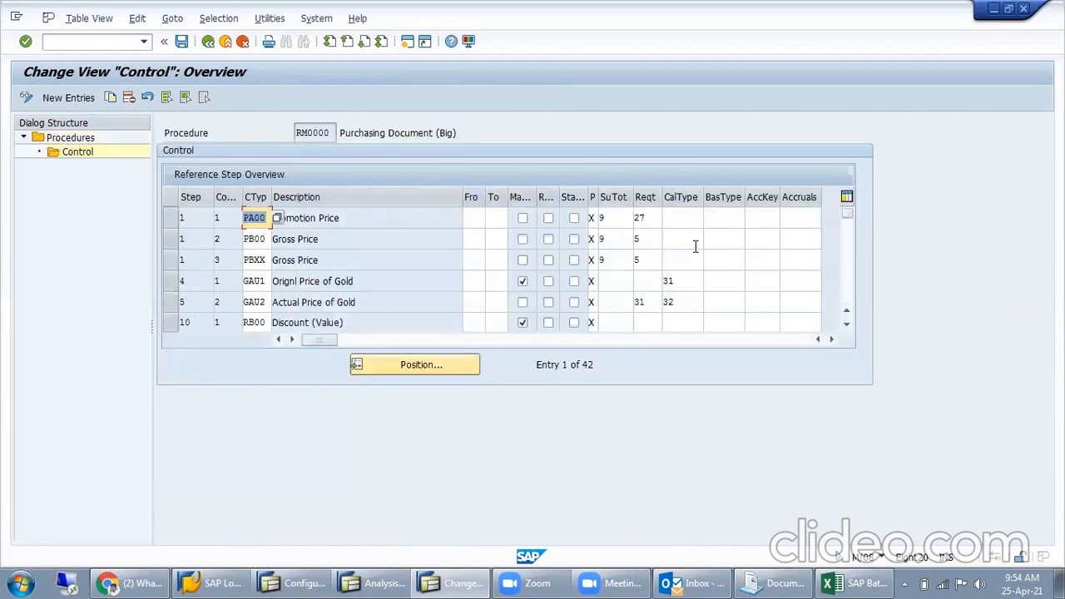
- Examine the account key assignments of RM0000's price, discount and tax conditions, continuing down to the freight conditions
left_click(766, 239)
left_click(768, 267)
left_click(766, 283)
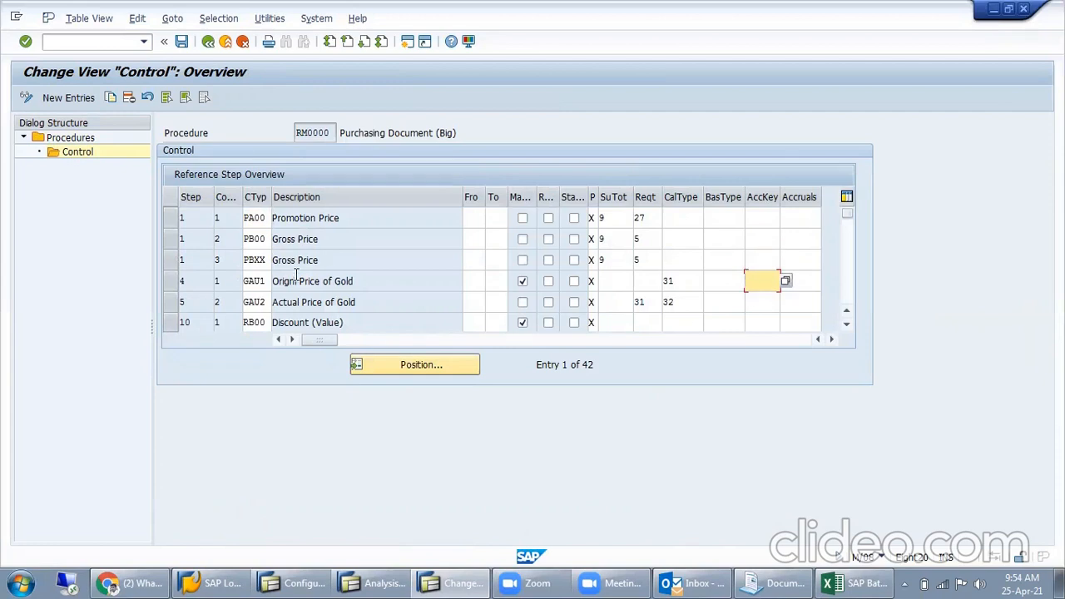
scroll(314, 300, "down", 2)
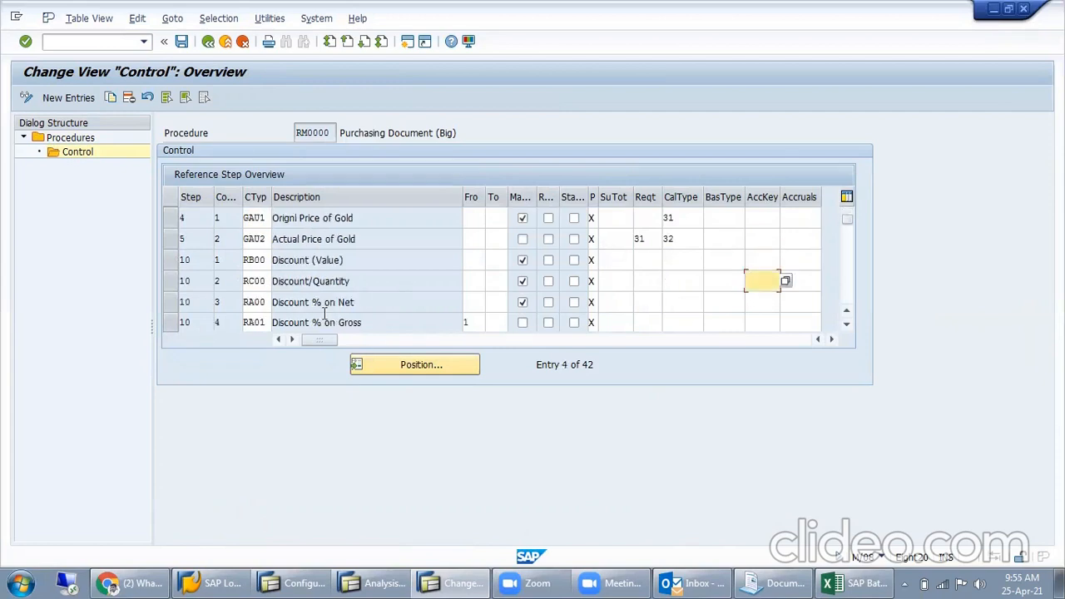
scroll(318, 302, "down", 3)
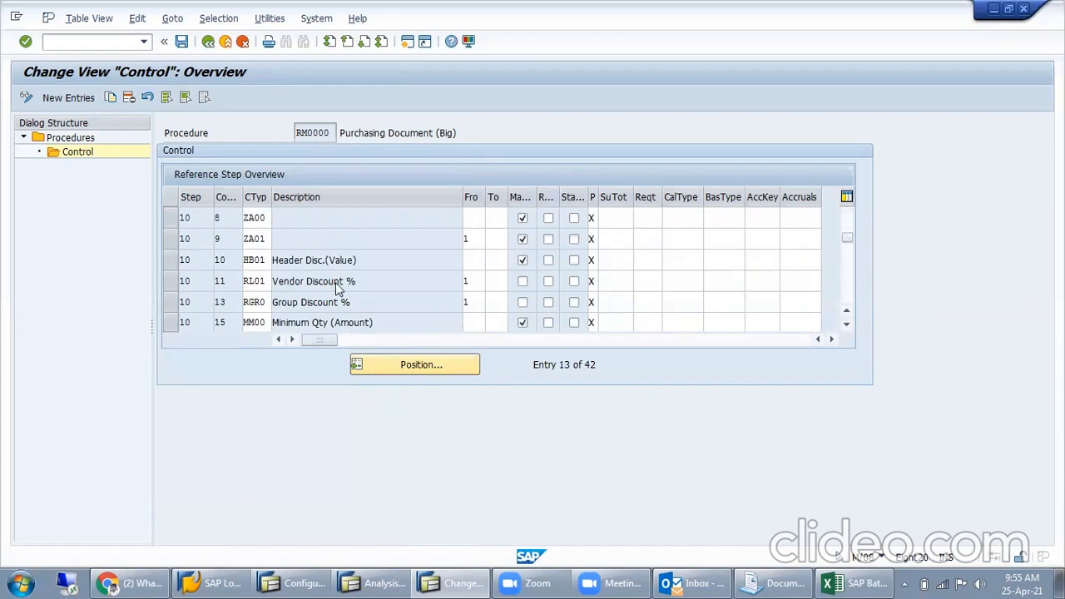
scroll(368, 241, "down", 1)
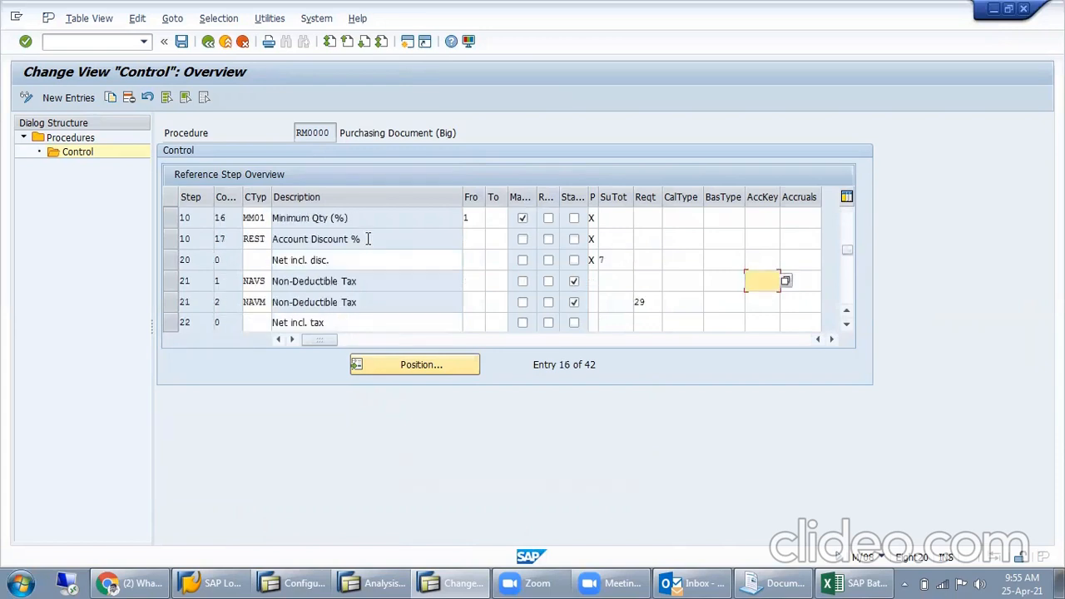
scroll(368, 250, "down", 2)
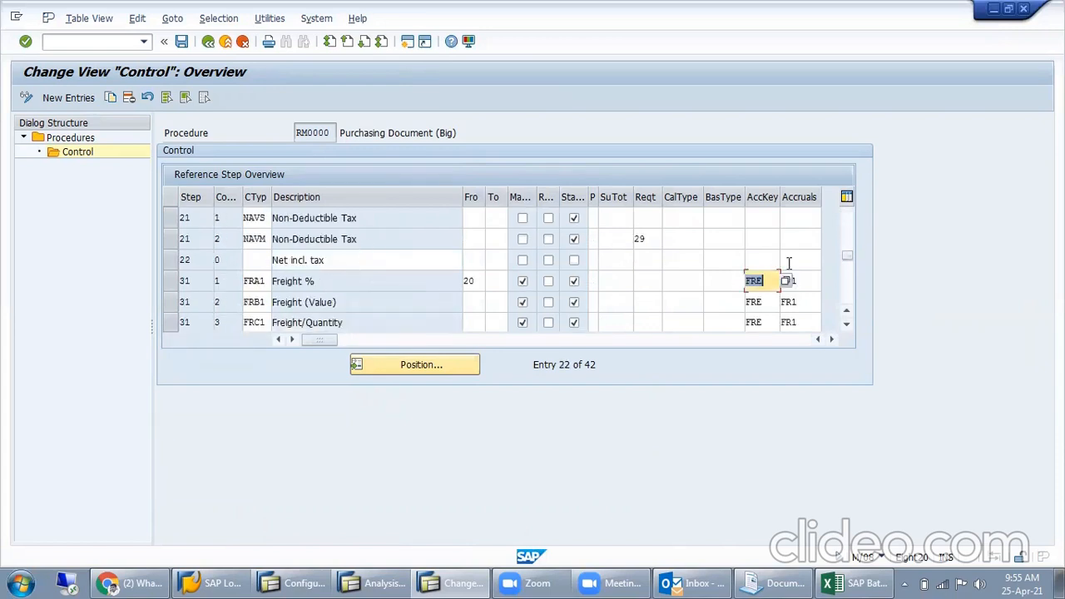
- Examine the account key and accruals key assigned to the freight conditions FRA1 and FRB1, comparing them with the neutral accruals rows
left_click(770, 281)
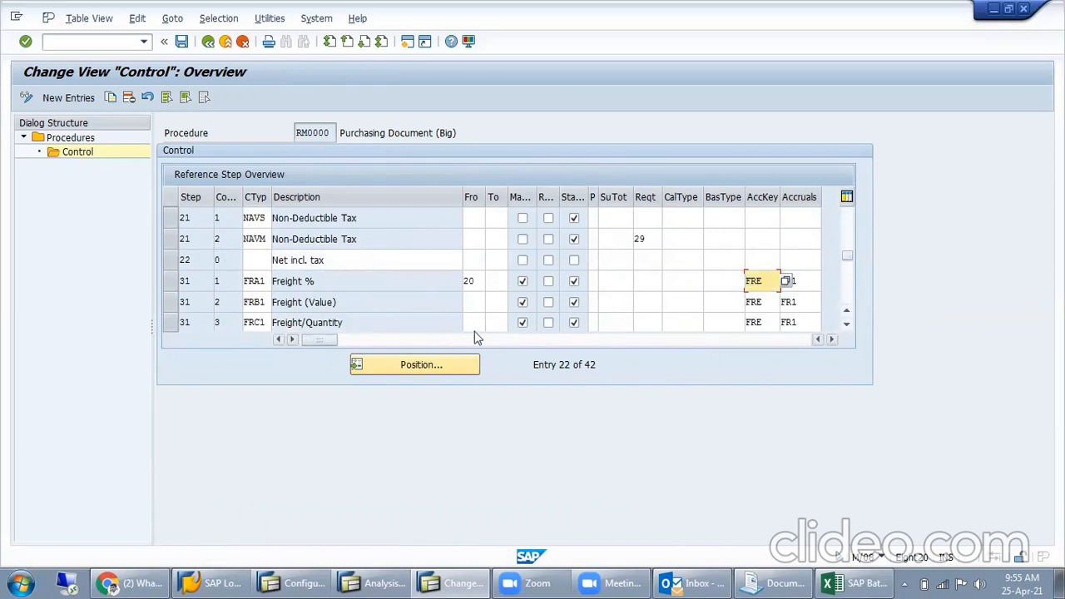
scroll(362, 324, "down", 1)
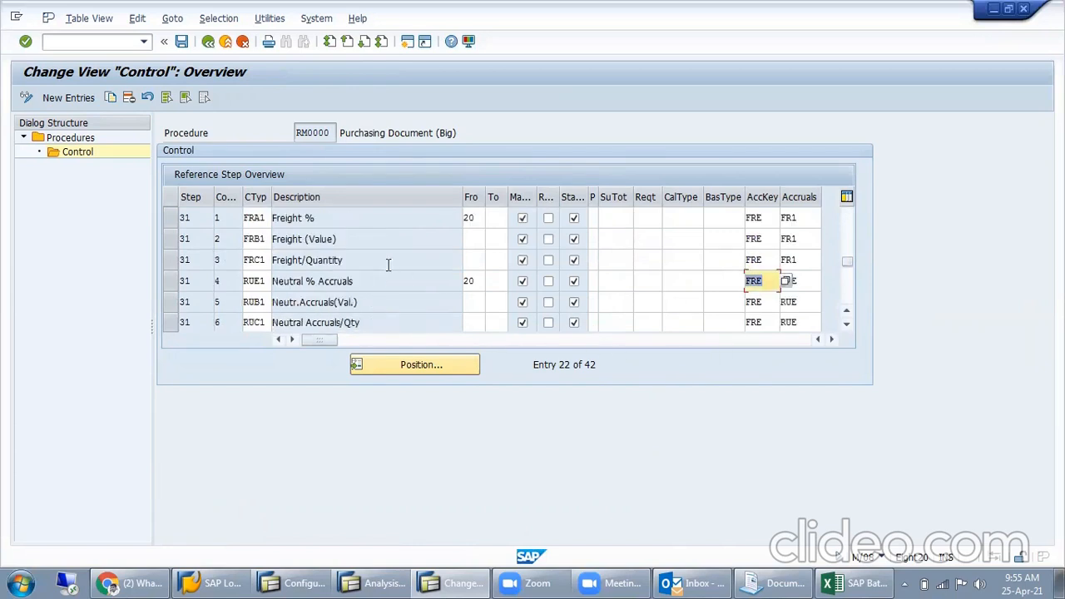
left_click(799, 240)
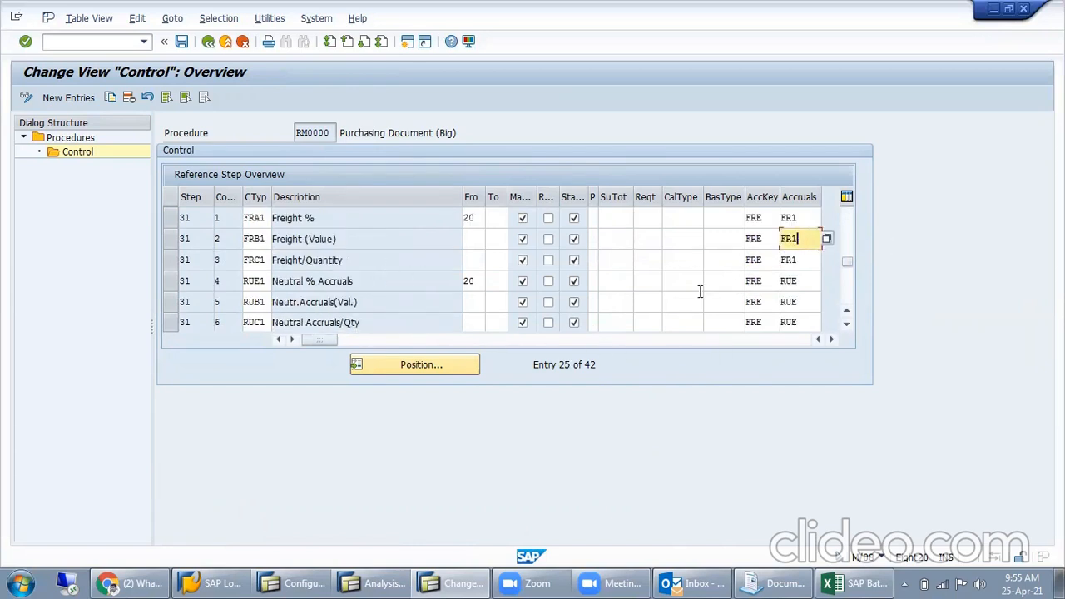
left_click(804, 220)
left_click(754, 217)
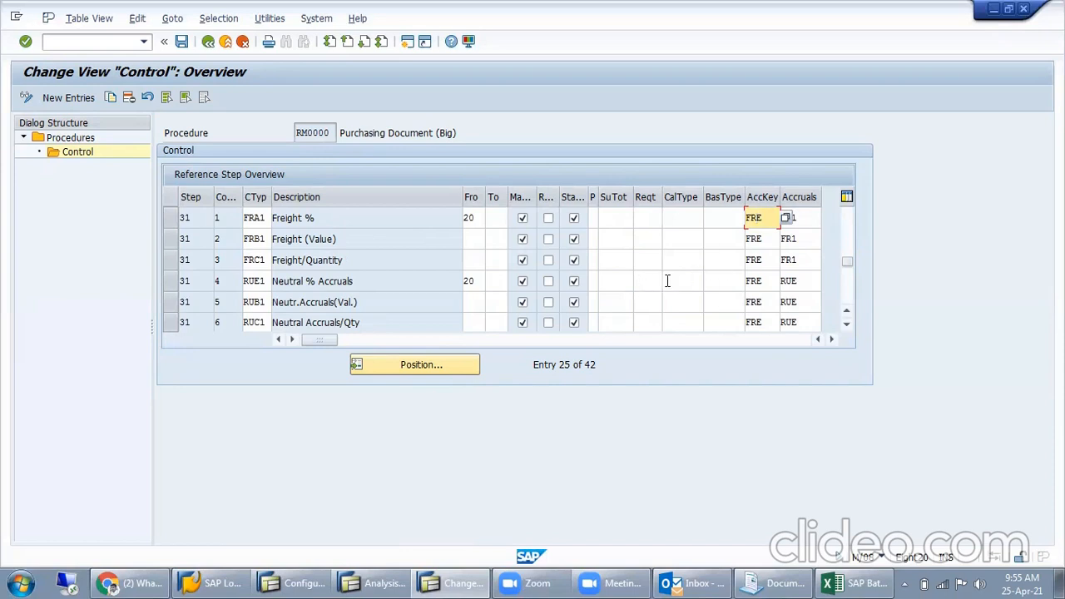
left_click(258, 240)
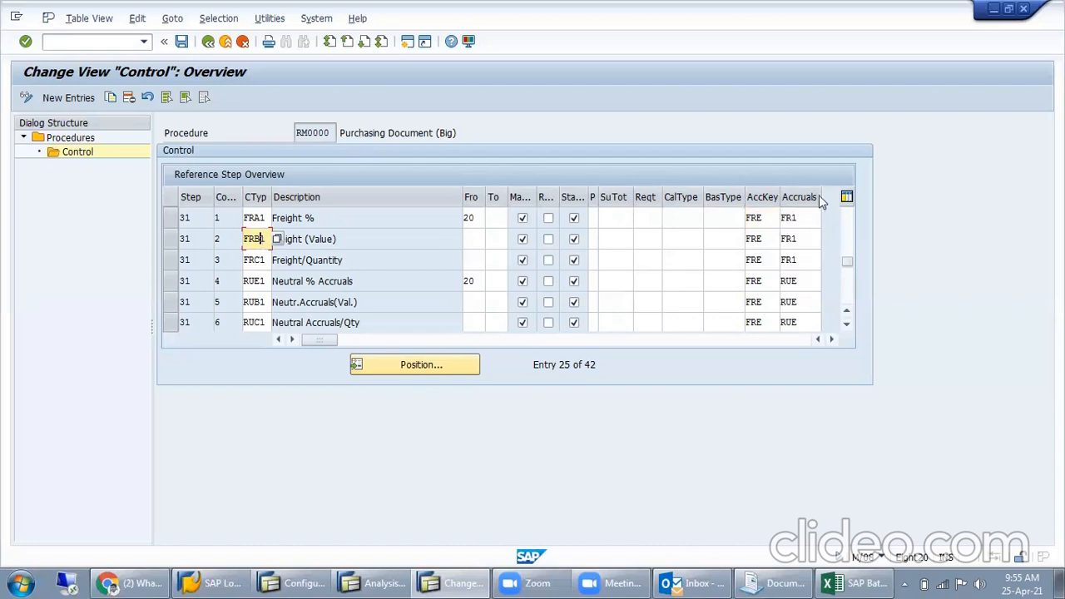
left_click(770, 239)
left_click(799, 239)
- List the possible accruals account keys for Freight (Value), highlight FR1 Freight clearing, and close the list without changing the entry
left_click(826, 239)
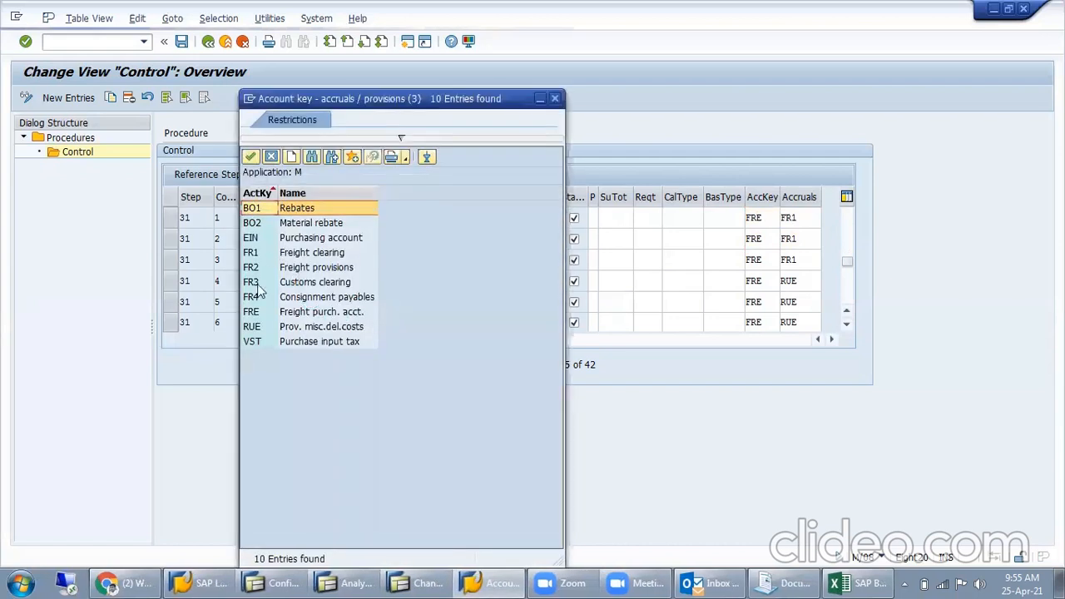
left_click(263, 296)
left_click(262, 283)
left_click(288, 253)
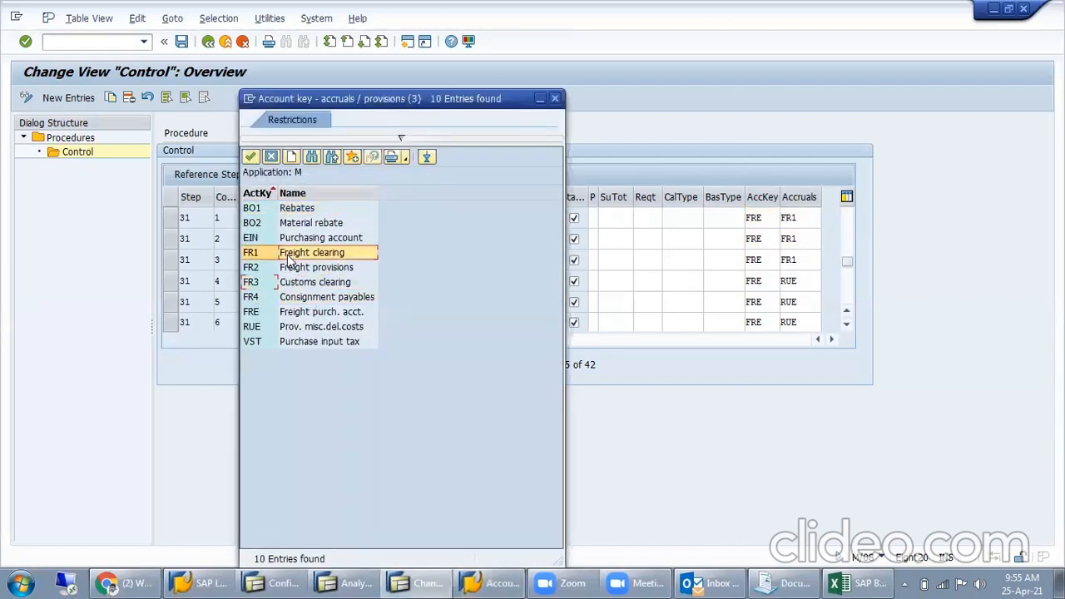
left_click(557, 100)
- Switch to the automatic postings session, open the Freight clearing procedure (FR1), and select its credit account
left_click(374, 582)
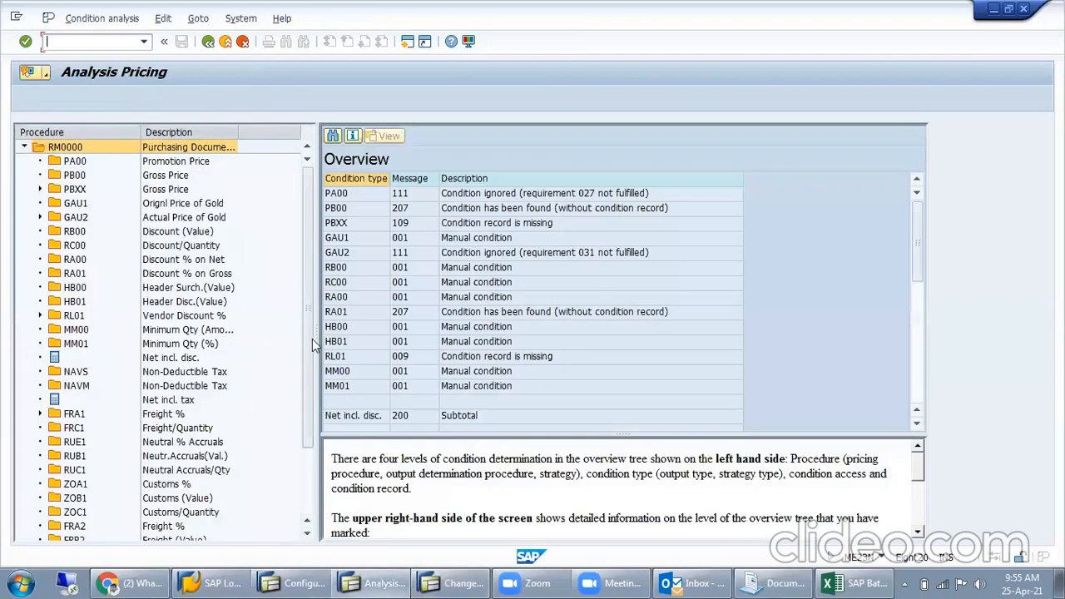
left_click(293, 583)
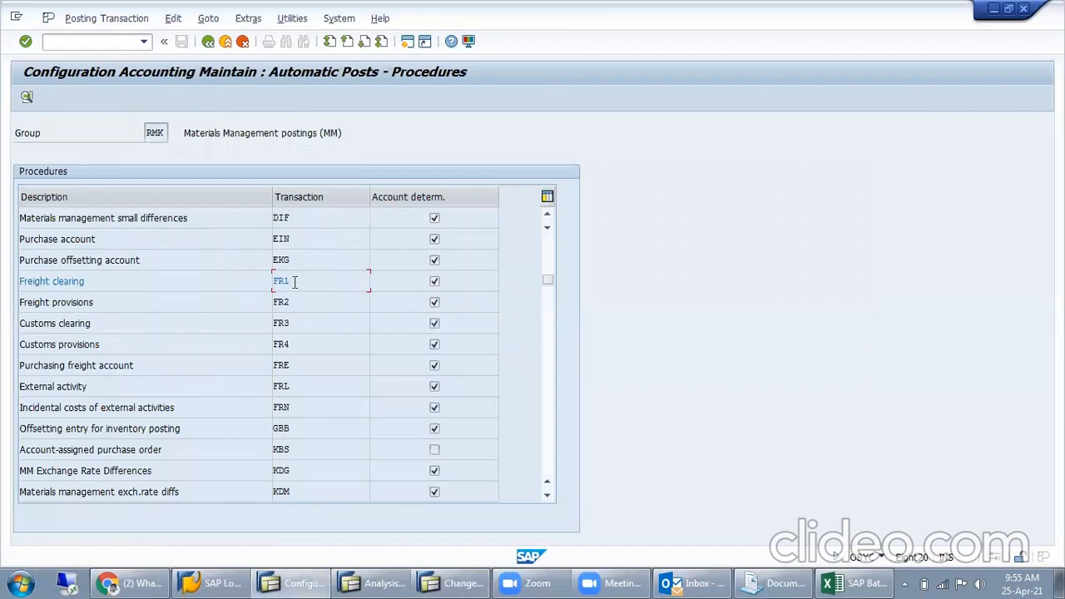
double_click(293, 285)
left_click(269, 243)
key("ctrl+c")
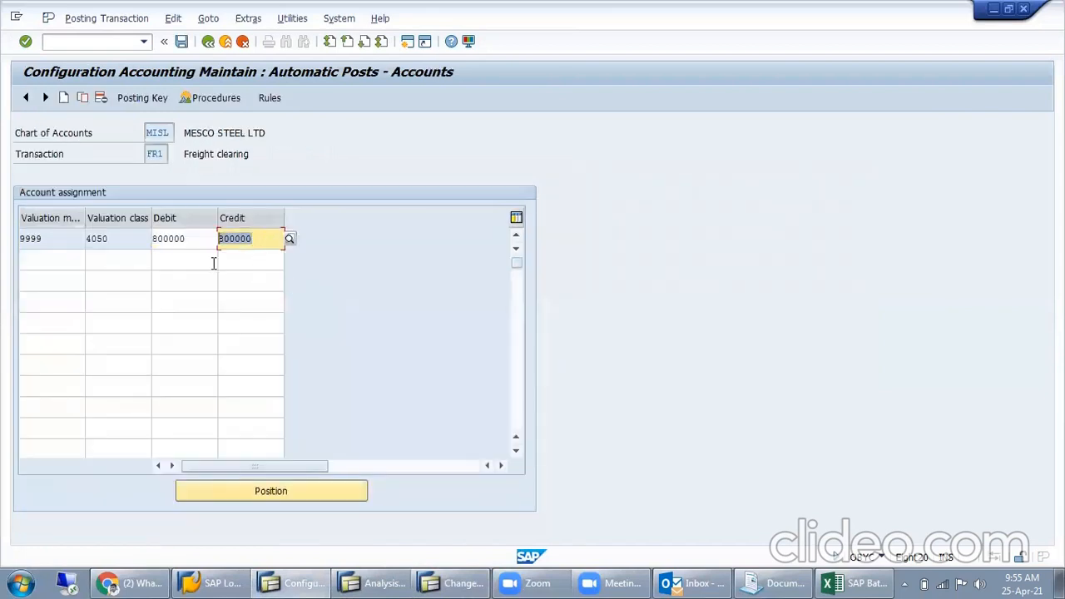
- Search G/L account descriptions for the freight clearing credit account, first in chart of accounts MISL and again with the chart restriction cleared
left_click(215, 377)
left_click(290, 239)
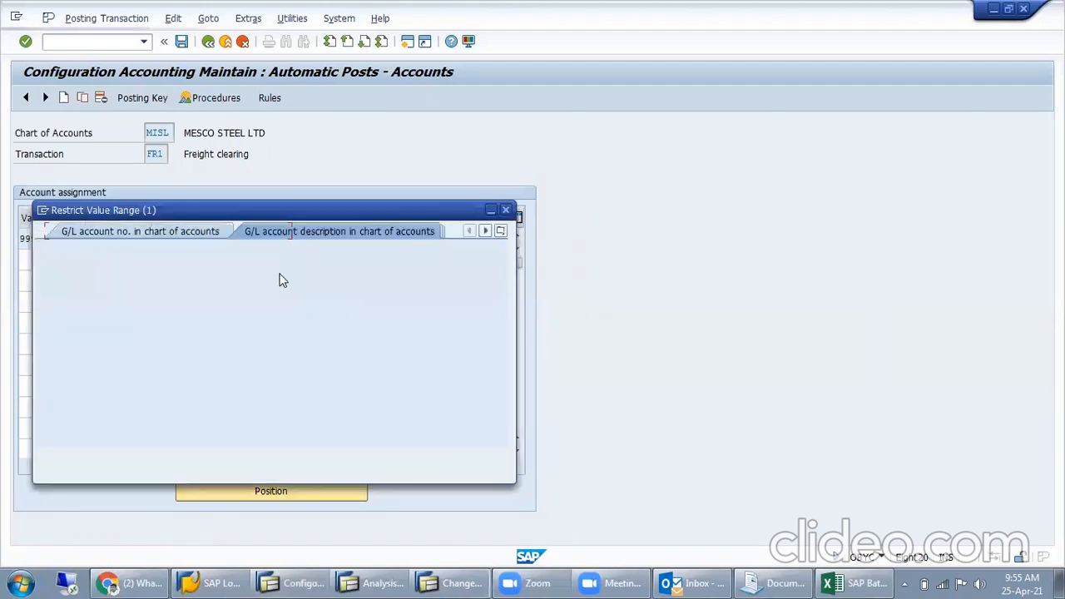
left_click(241, 329)
key("ctrl+v")
key("Return")
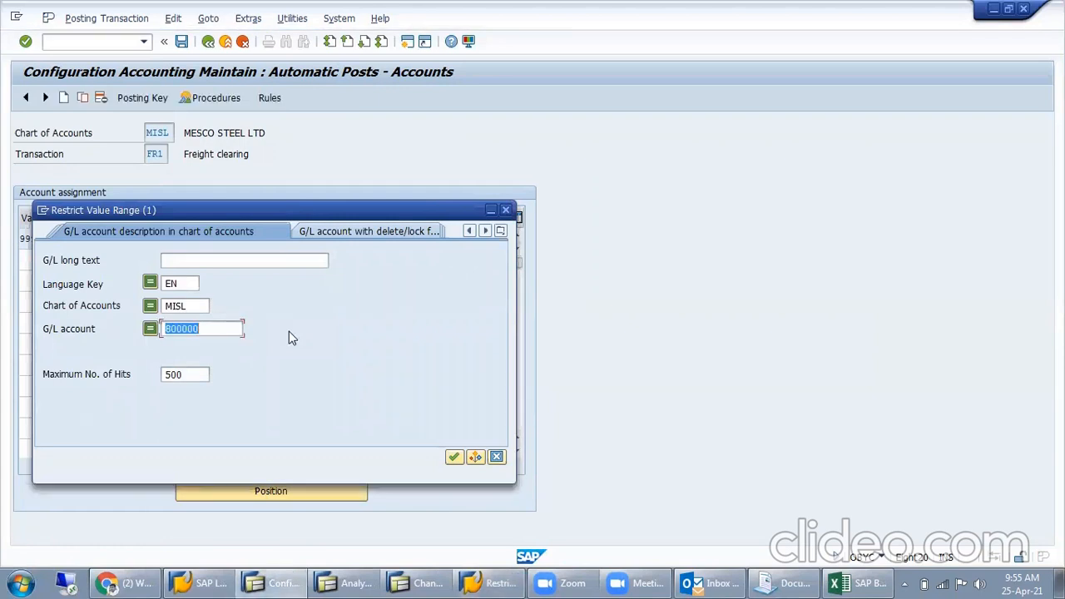
left_click_drag(189, 308, 54, 368)
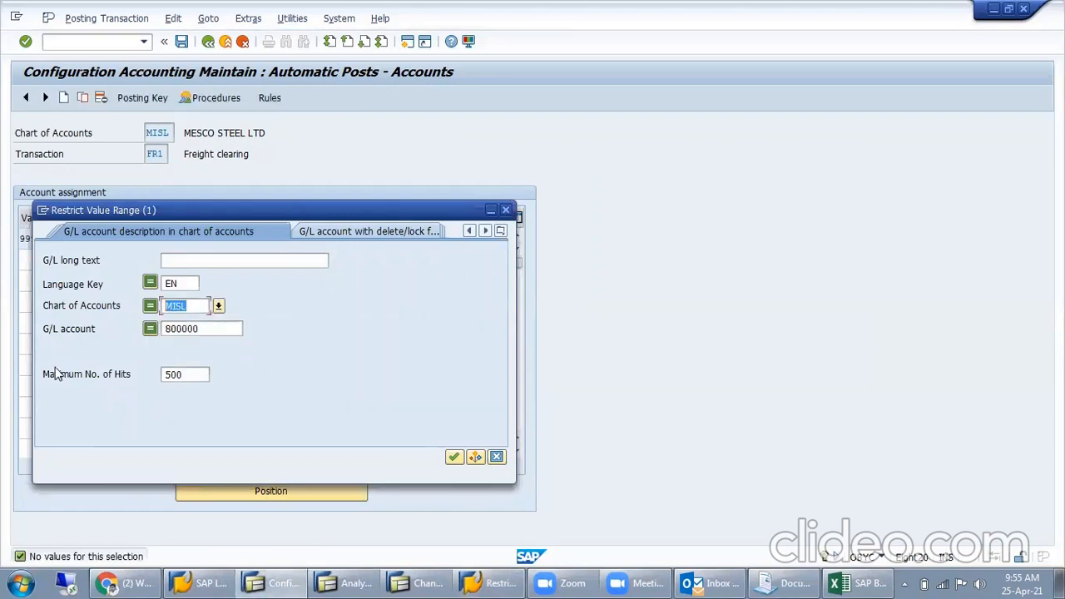
key("Delete")
key("Return")
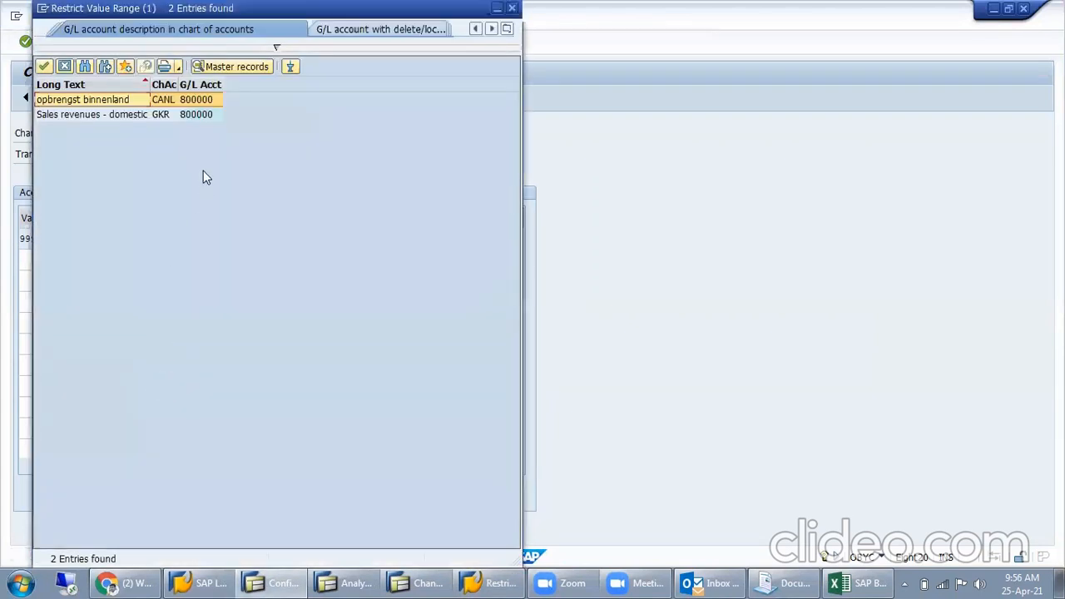
- Highlight the Sales revenues - domestic entry for chart GKR, uncover the assignment table behind the results, and close the search
left_click(110, 117)
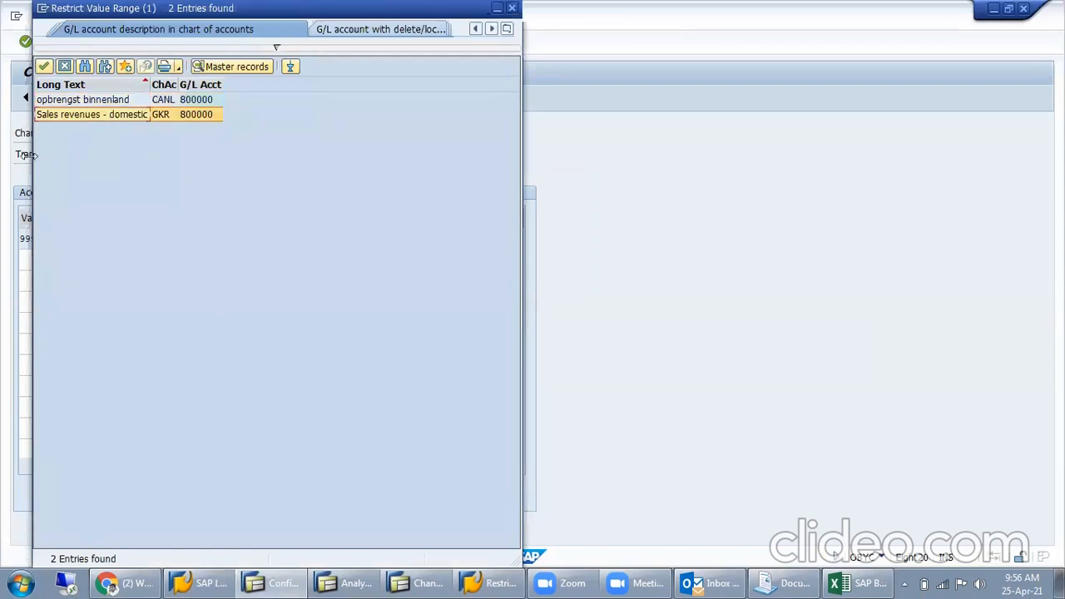
left_click_drag(242, 23, 407, 196)
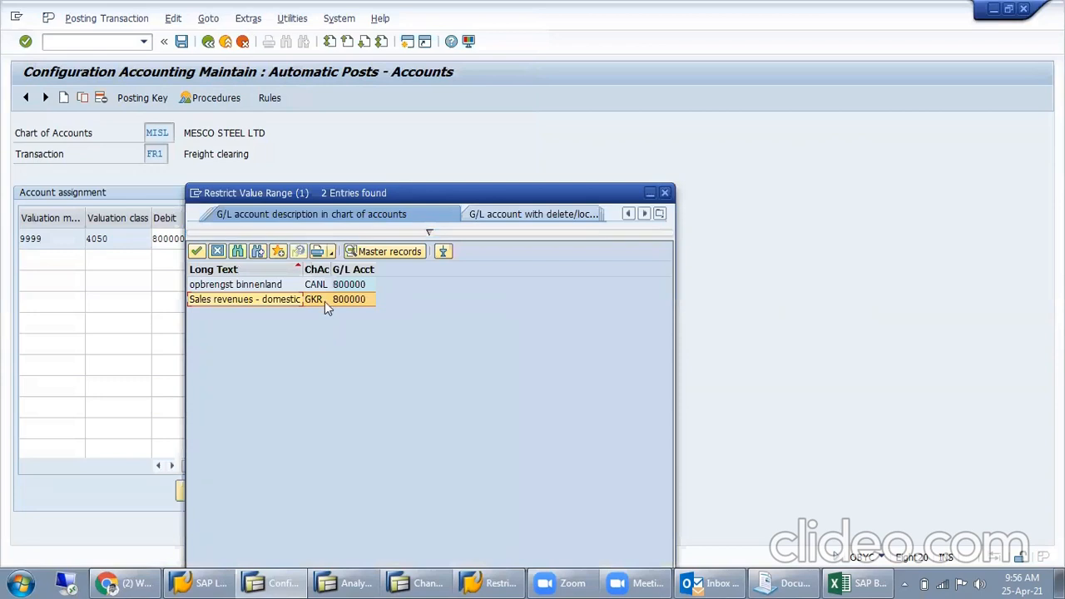
left_click(665, 192)
- Examine the debit account and valuation class assigned to Freight clearing, and exit the automatic postings configuration
left_click(190, 240)
double_click(190, 240)
double_click(128, 237)
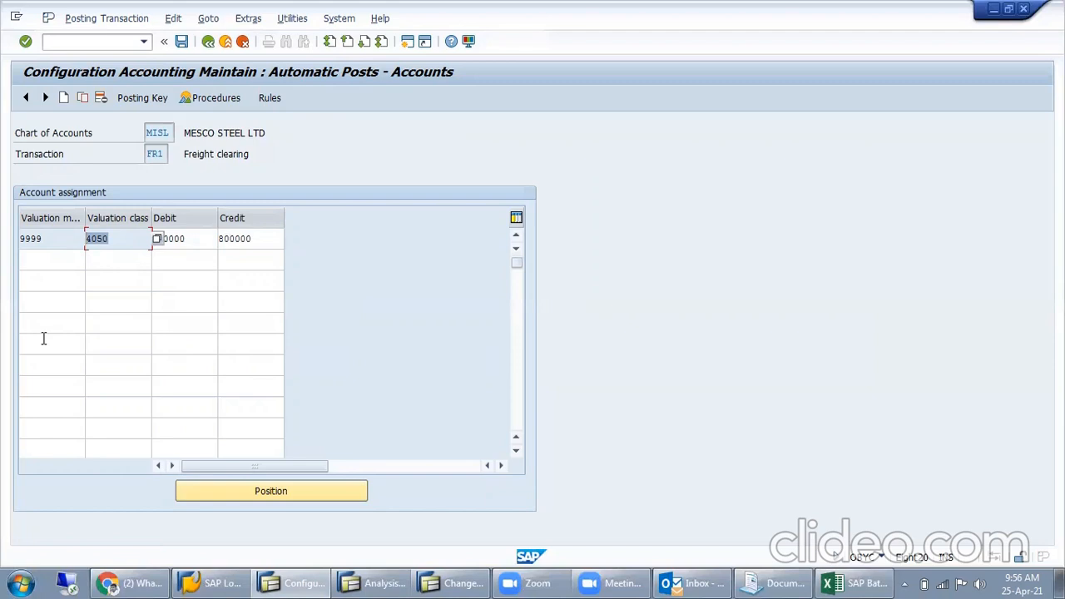
left_click(172, 259)
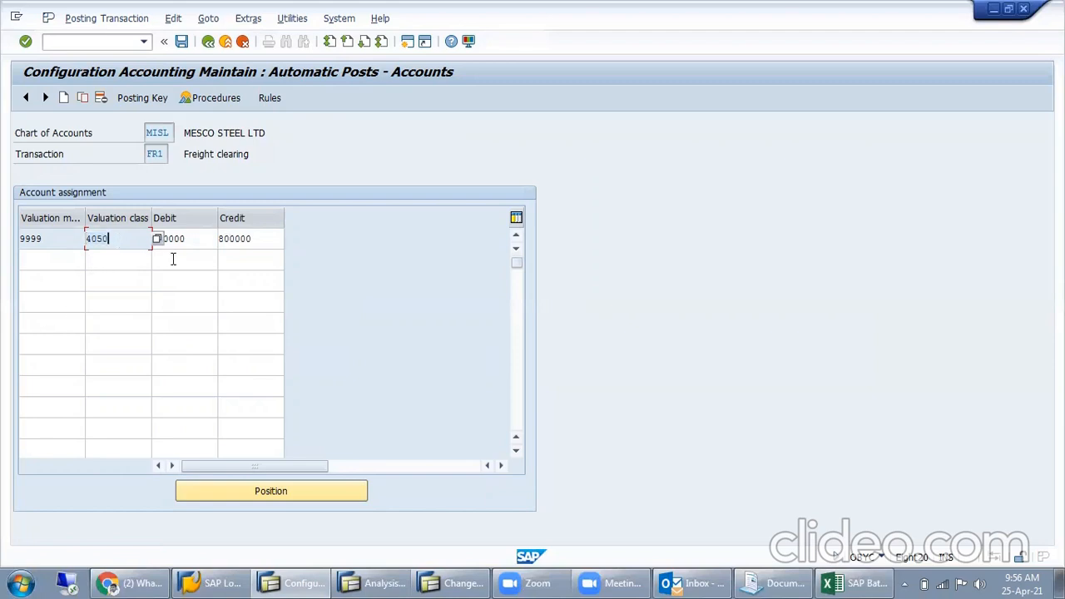
left_click(354, 581)
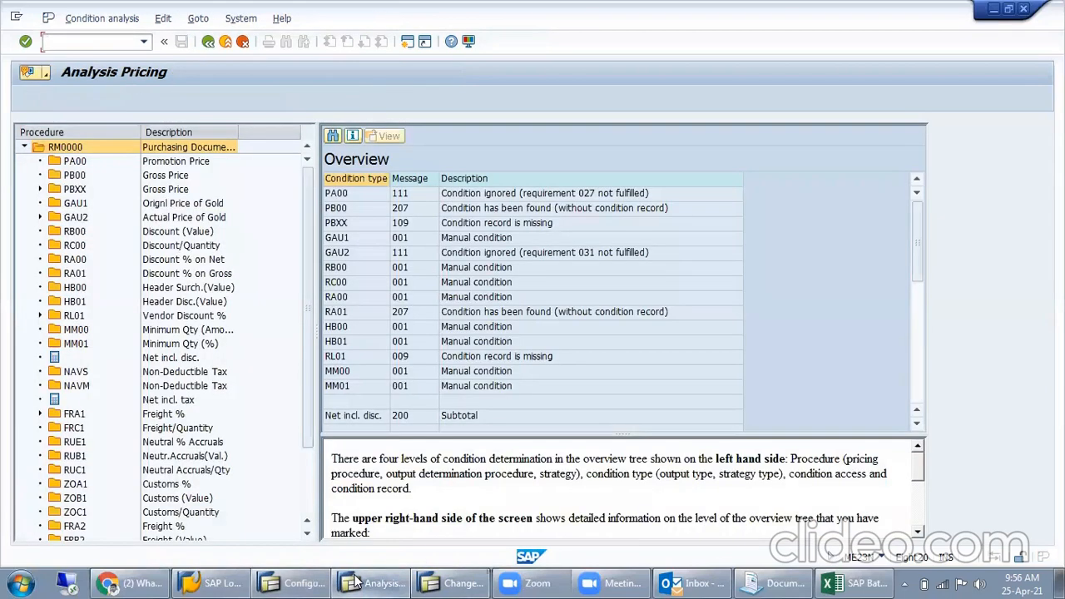
left_click(306, 582)
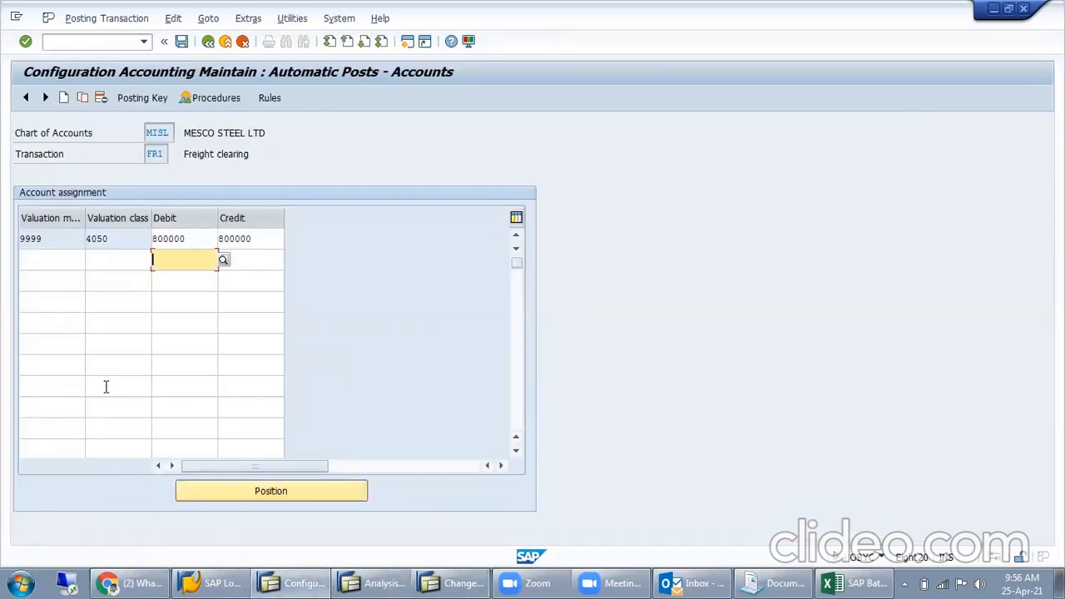
double_click(203, 243)
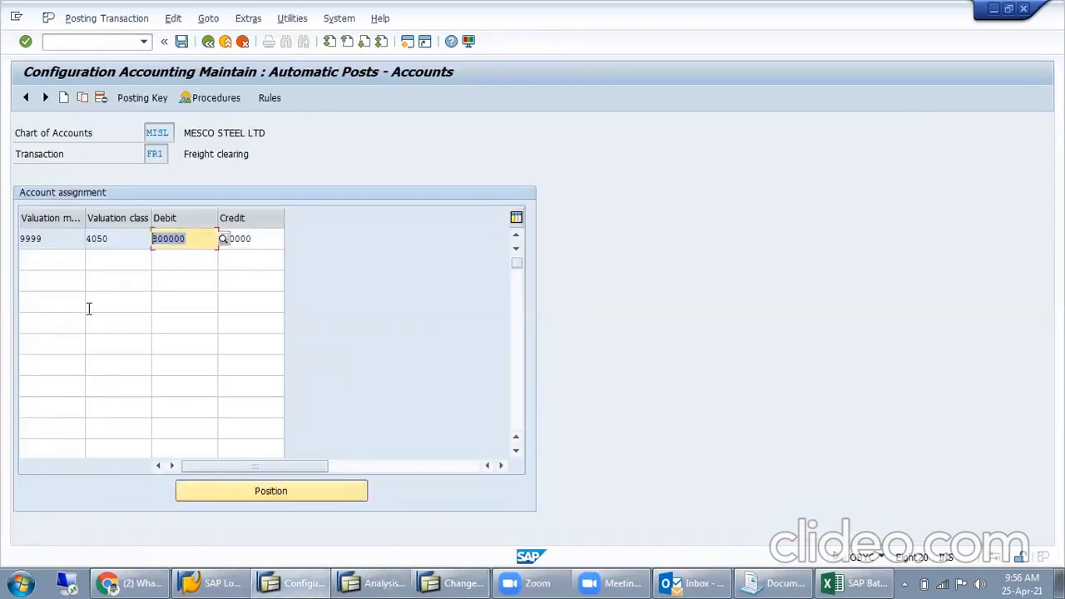
left_click(242, 43)
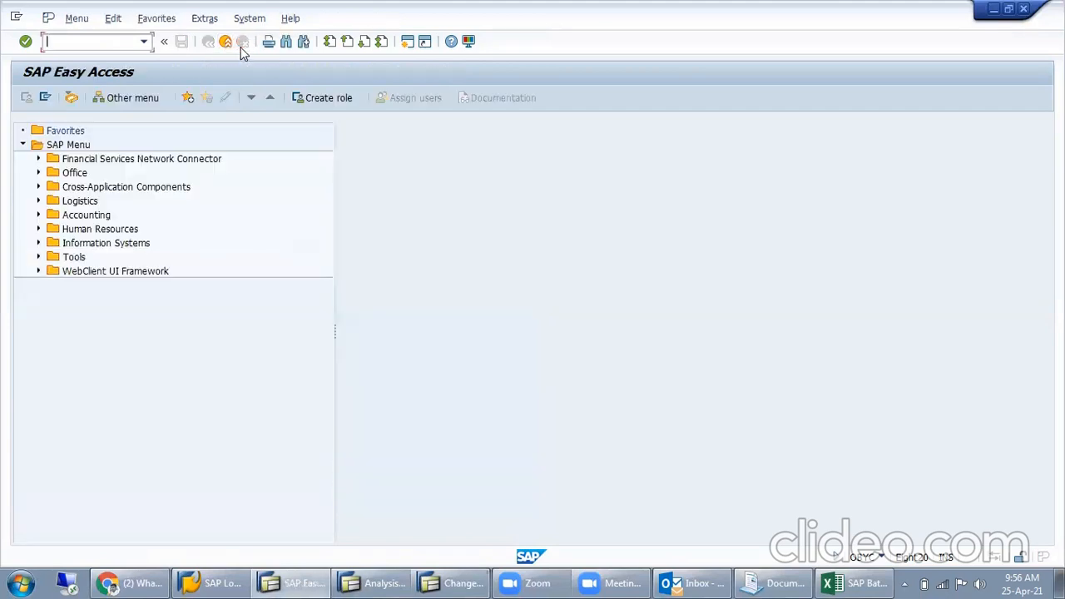
- Return from the pricing analysis to the ACC CEMENT item's conditions and examine the net incl. discount and RA01 discount lines
left_click(399, 582)
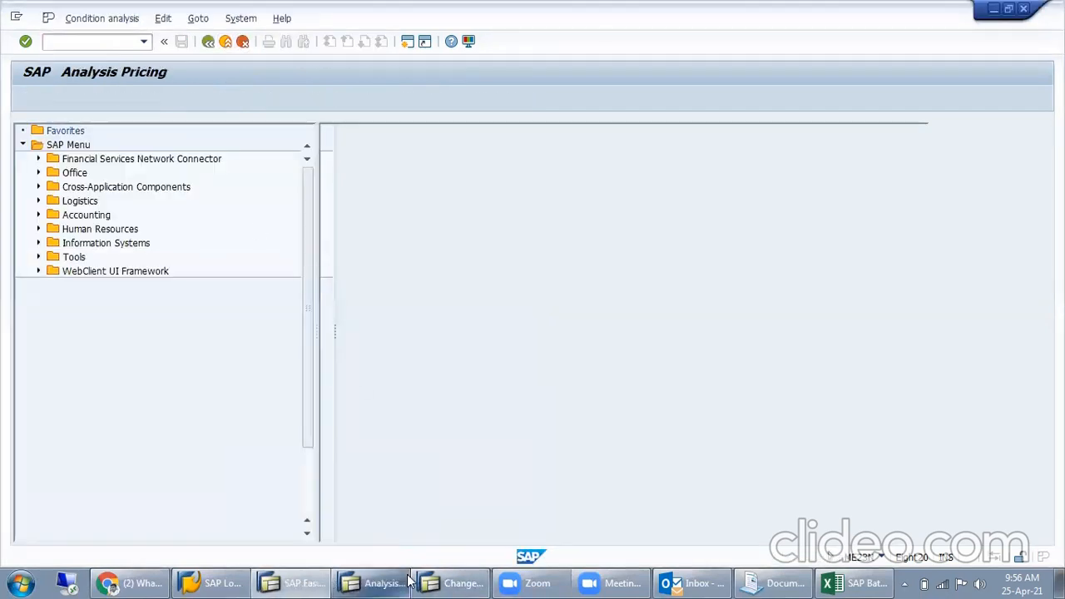
left_click(206, 43)
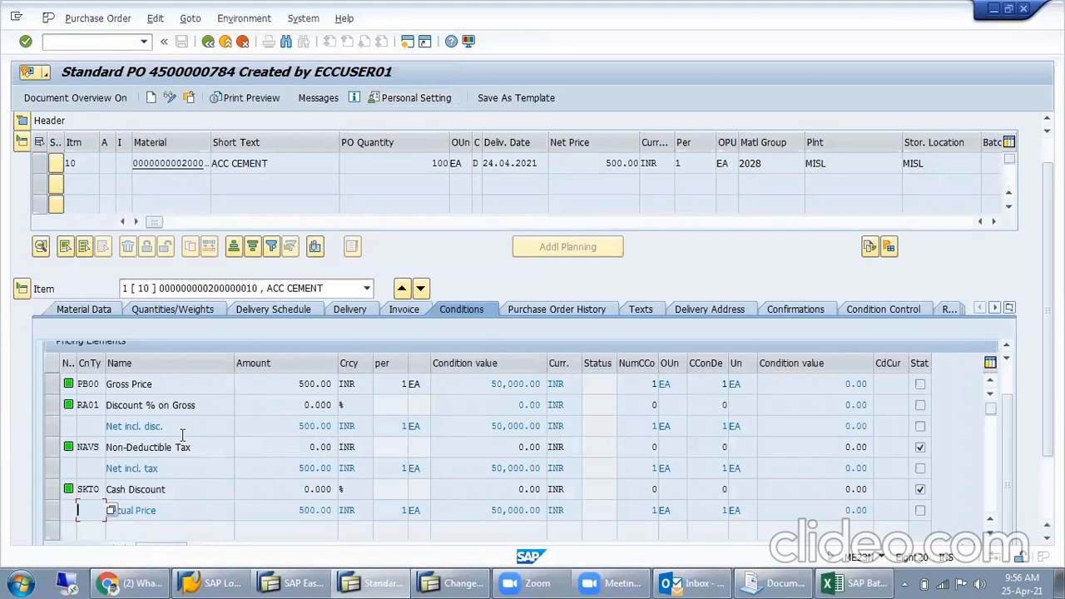
scroll(191, 458, "up", 3)
left_click(154, 486)
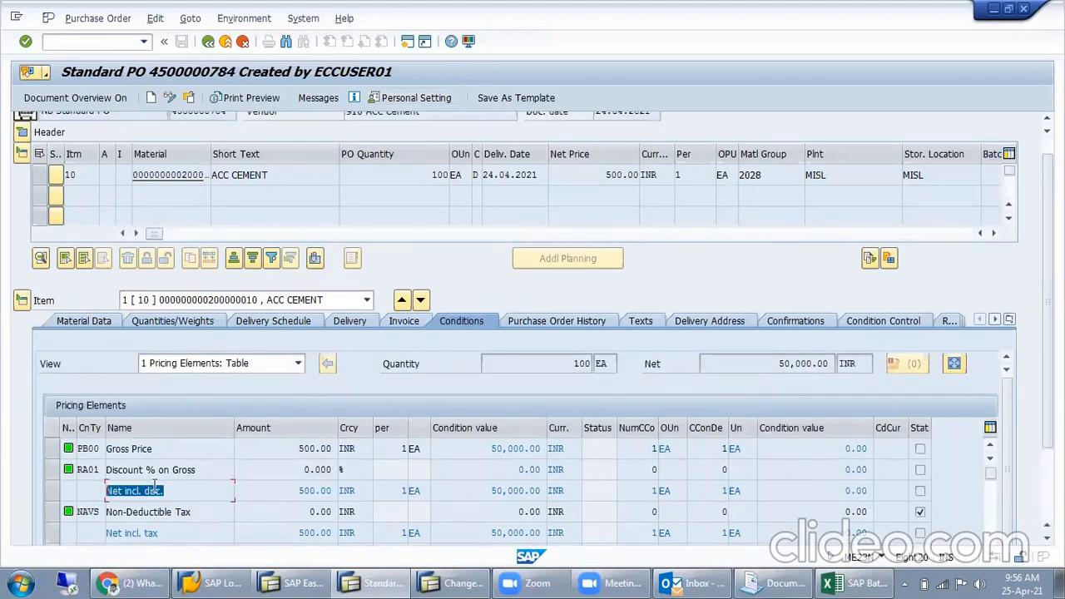
left_click(194, 470)
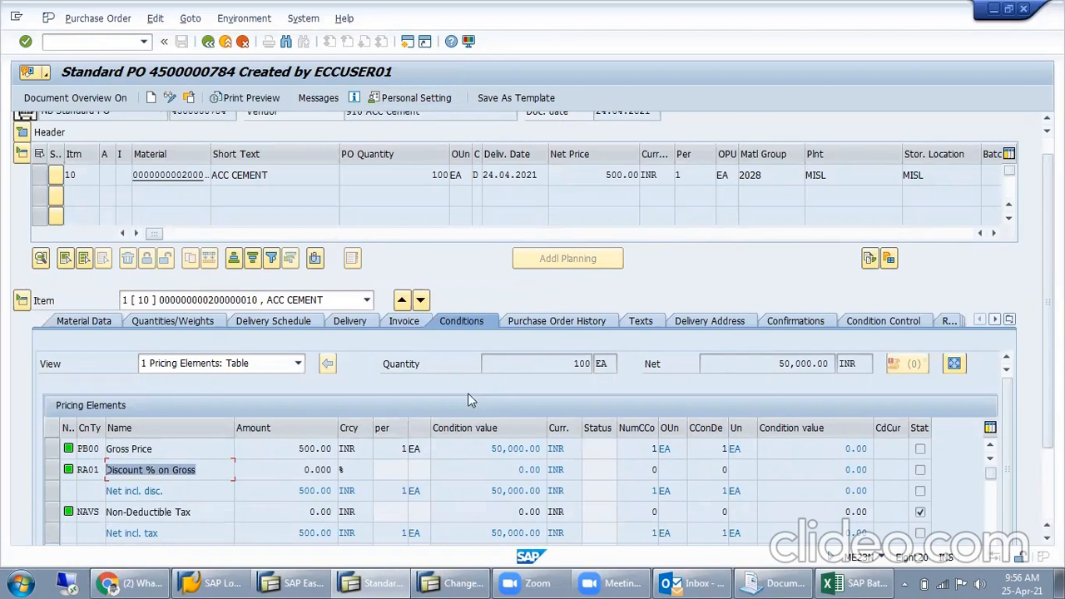
- Exit the RM0000 pricing procedure configuration back to the initial SAP menu, and return to the purchase order's item conditions
left_click(463, 579)
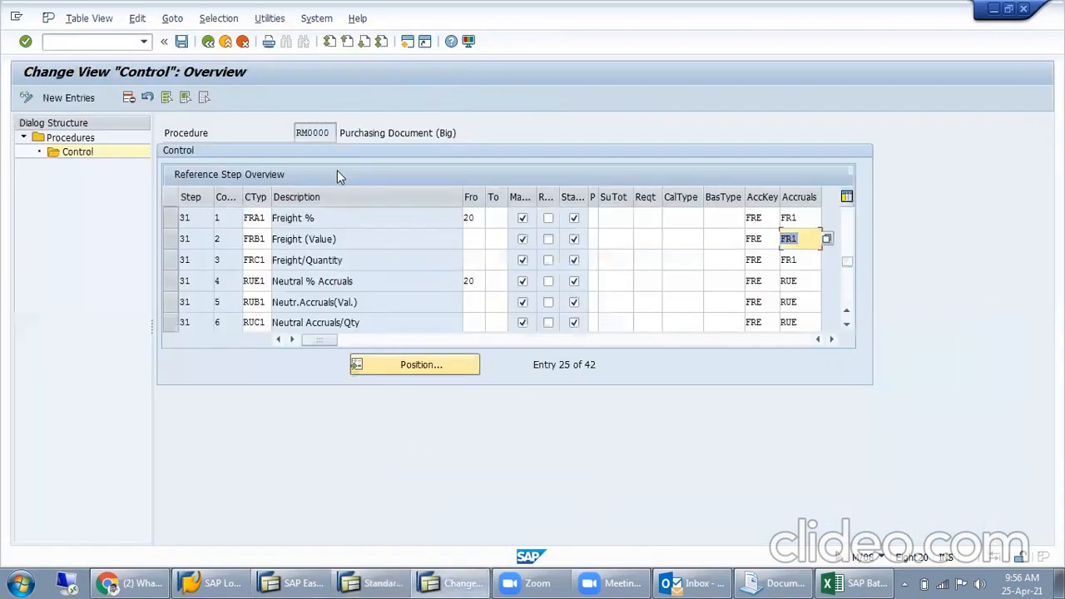
left_click(208, 41)
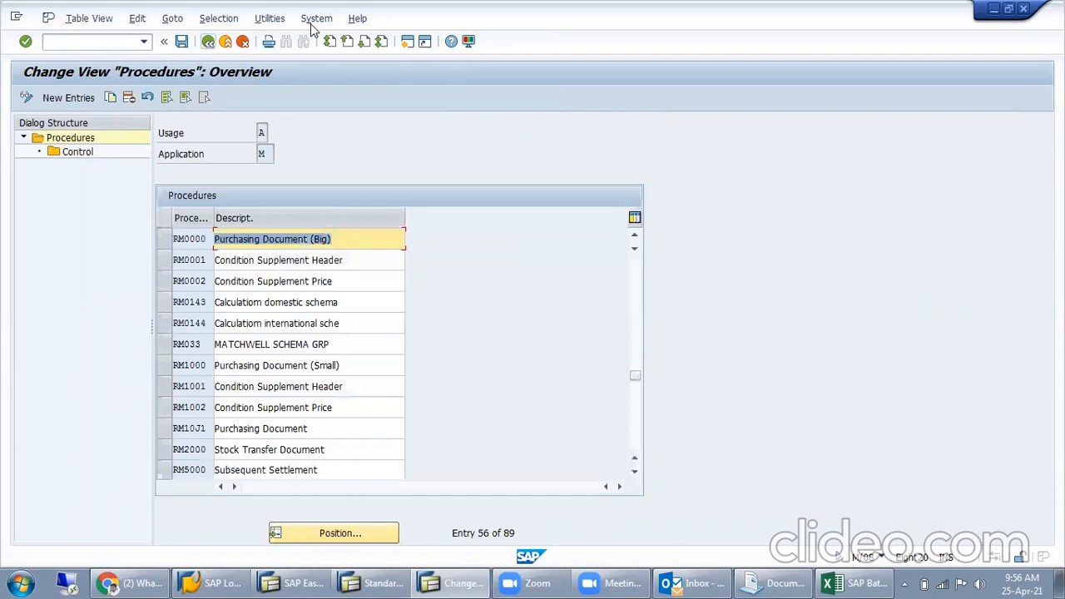
left_click(312, 30)
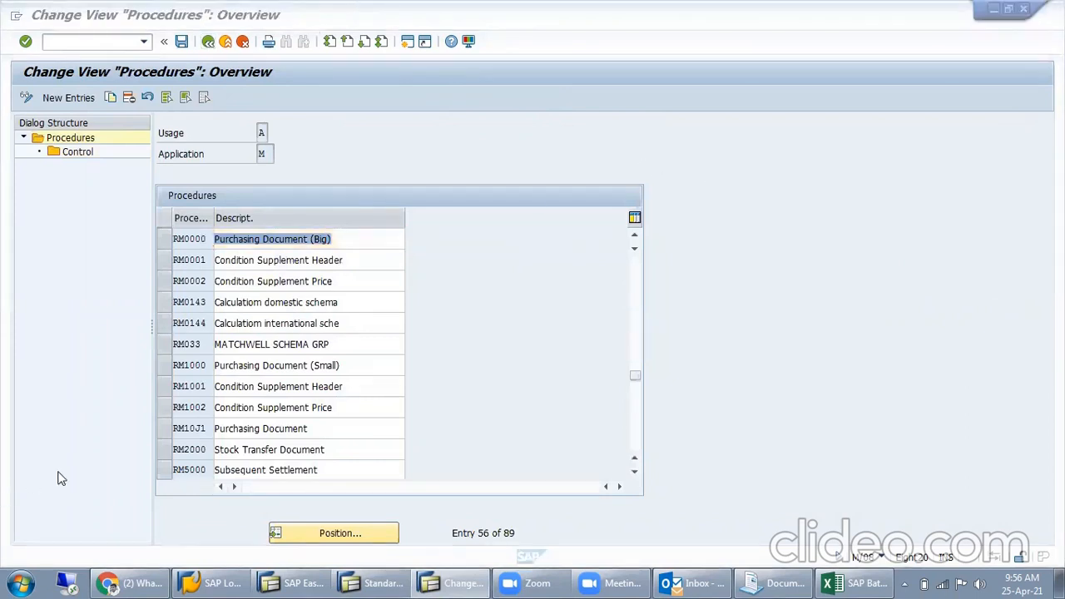
left_click(207, 43)
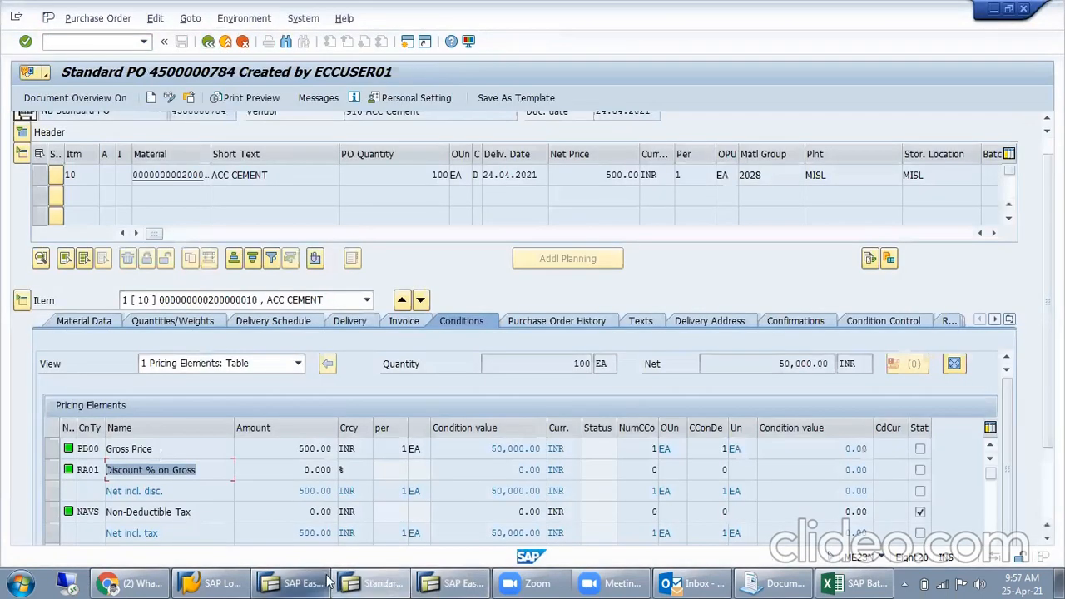
left_click(356, 581)
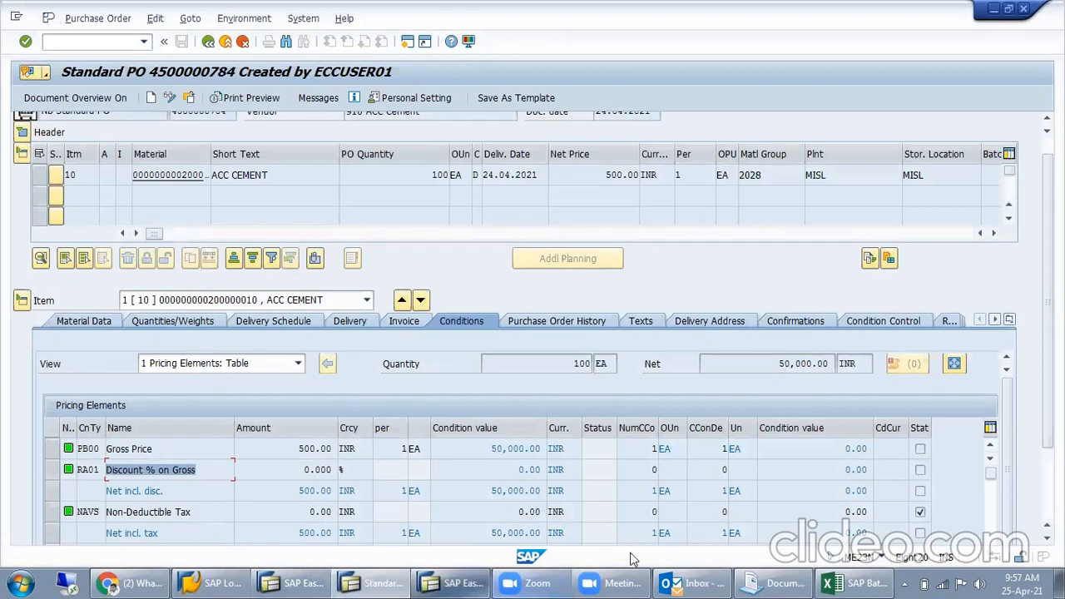
- Switch to the SAP Batch AJAY.xlsx workbook in Excel and fill the Account Determination status cells B94:D94 green
left_click(842, 583)
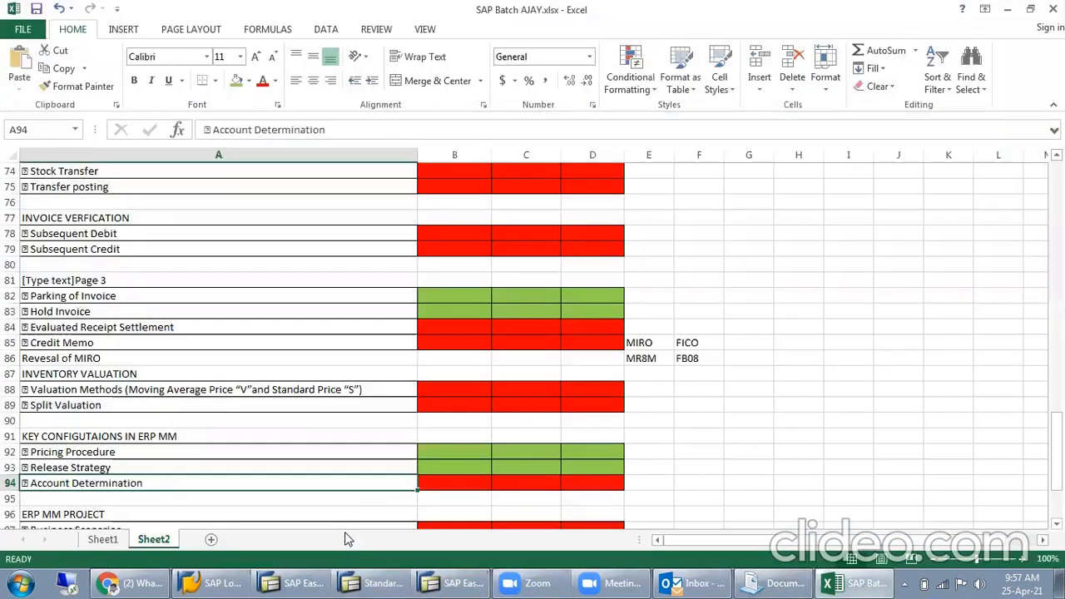
left_click_drag(445, 483, 585, 482)
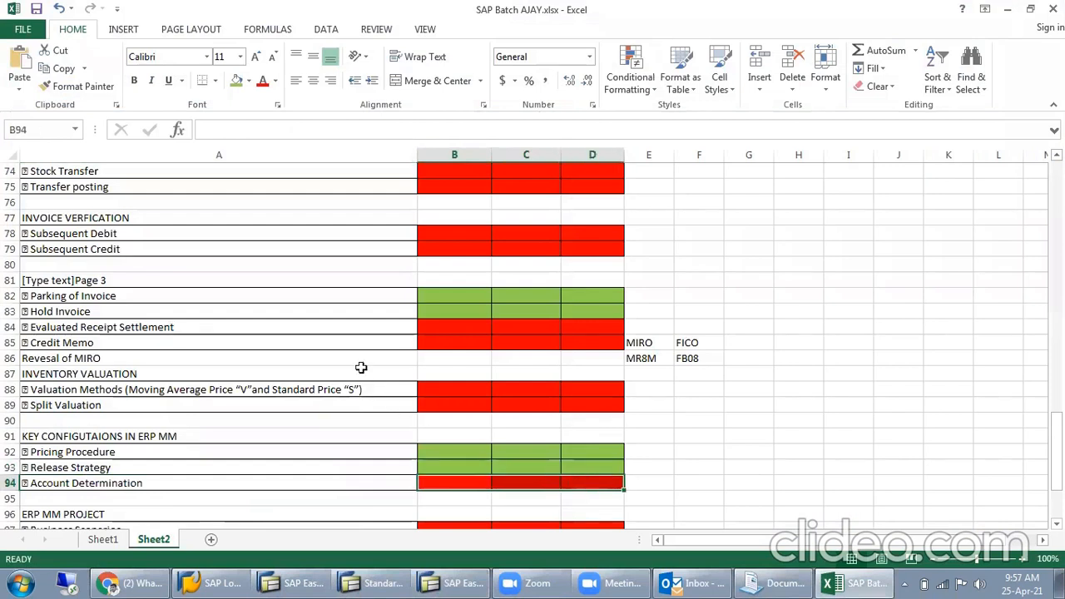
left_click(237, 82)
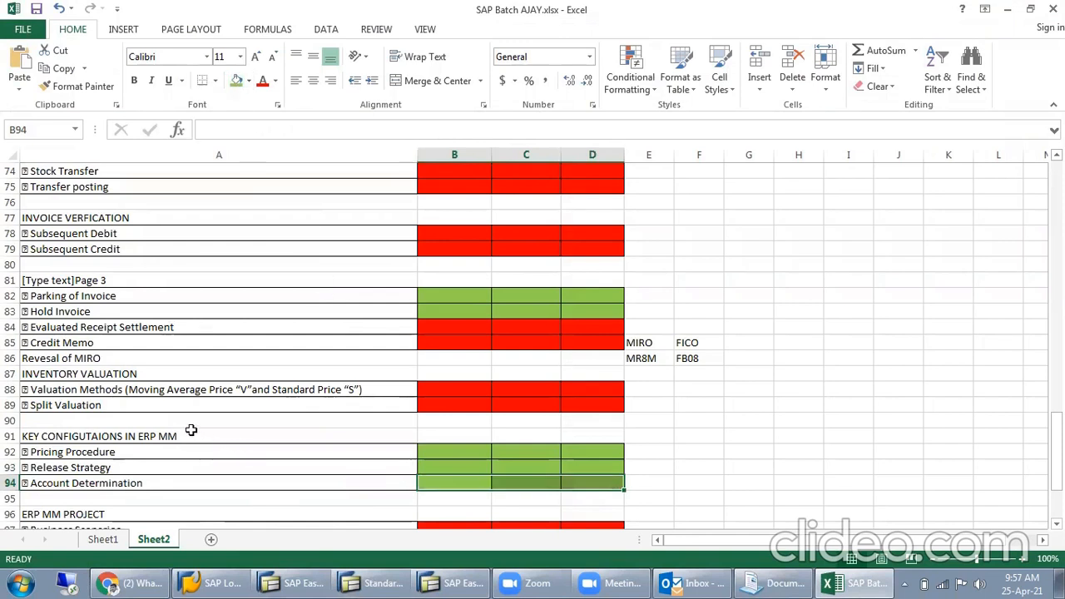
left_click(120, 483)
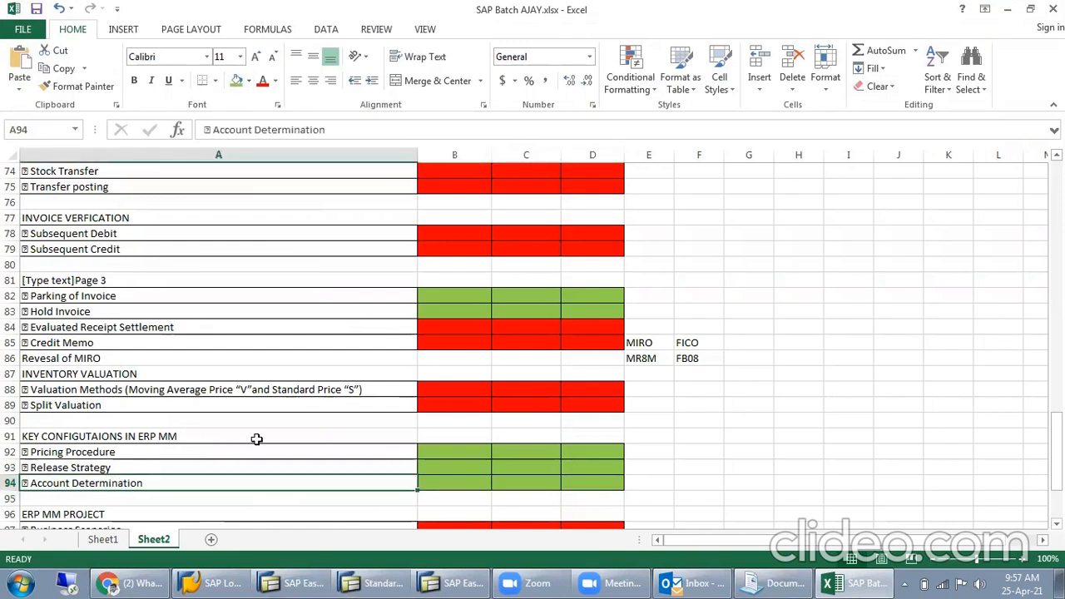
- Review the Pricing Procedure, Release Strategy and Account Determination topics under the key configurations heading
left_click(88, 471)
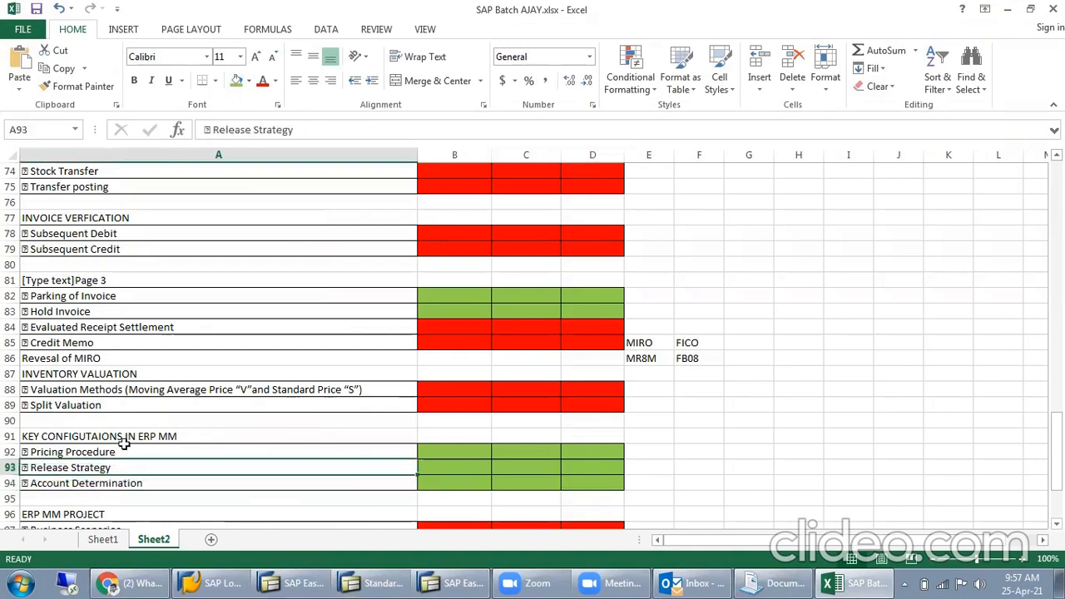
left_click(123, 451)
left_click_drag(129, 452, 129, 491)
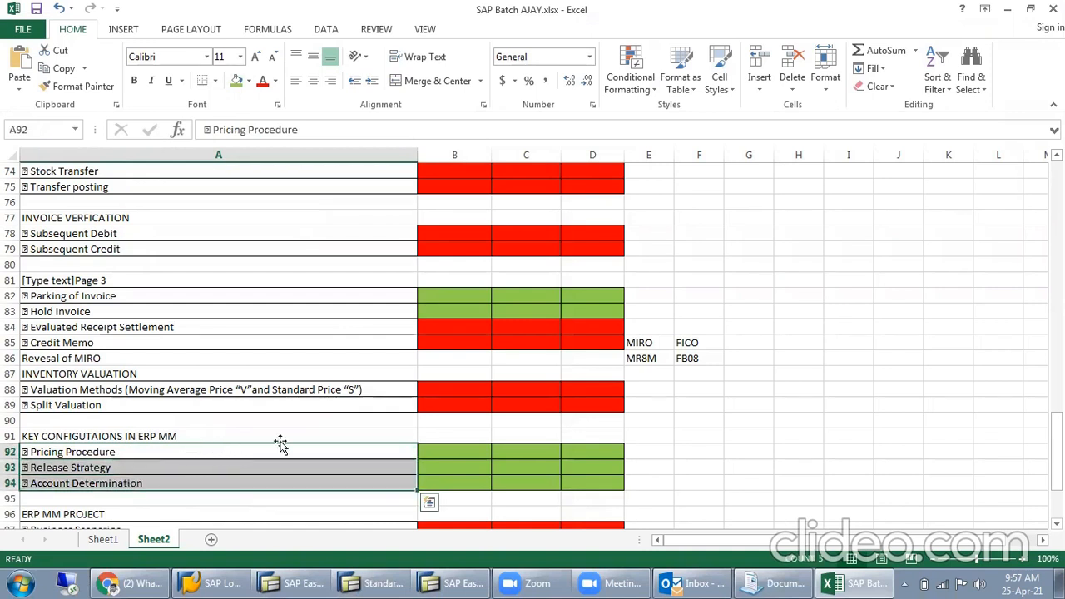
left_click(799, 403)
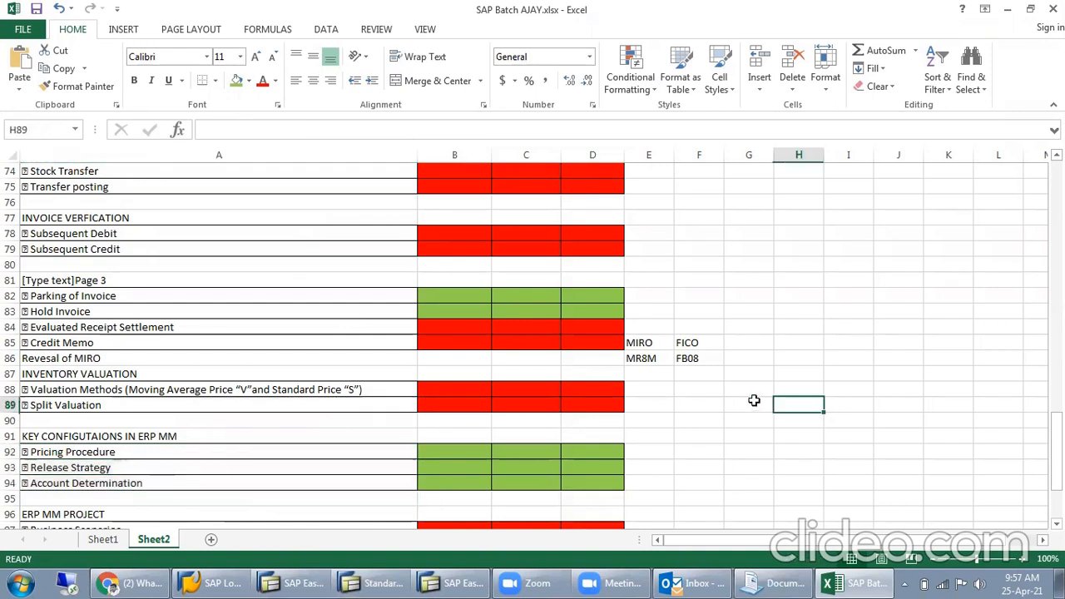
- Examine the ERP MM PROJECT topics, highlighting the status cells of Business Scenarios and Support Issues
scroll(749, 399, "down", 1)
scroll(740, 392, "down", 3)
scroll(740, 392, "up", 1)
left_click_drag(188, 388, 329, 430)
left_click_drag(428, 391, 622, 383)
left_click_drag(483, 406, 578, 404)
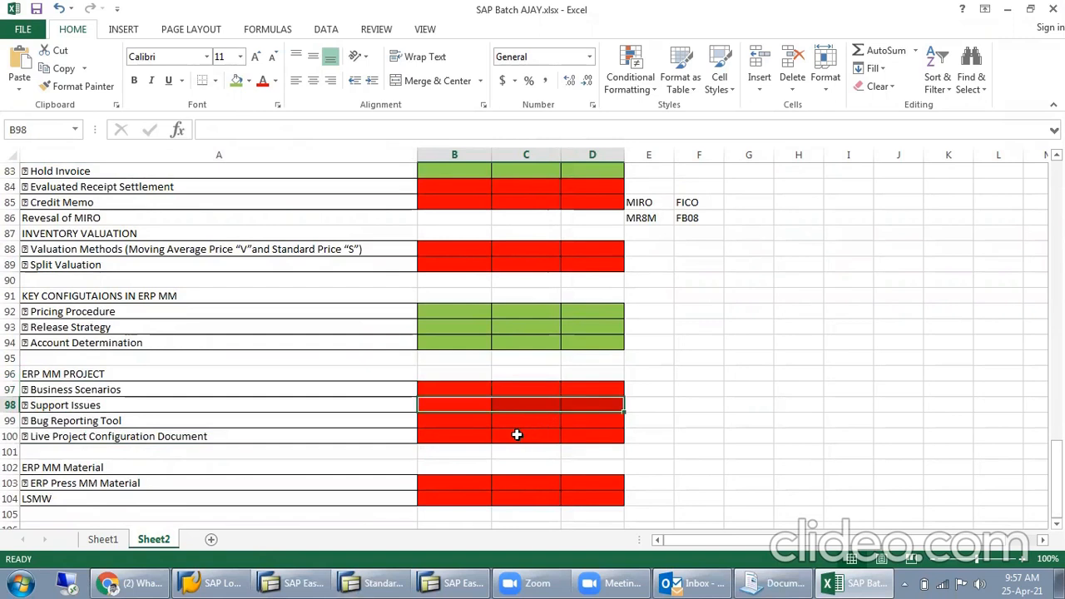
- Highlight the Bug Reporting Tool and Live Project Configuration Document topics together with their status cells in columns B to D
left_click(247, 421)
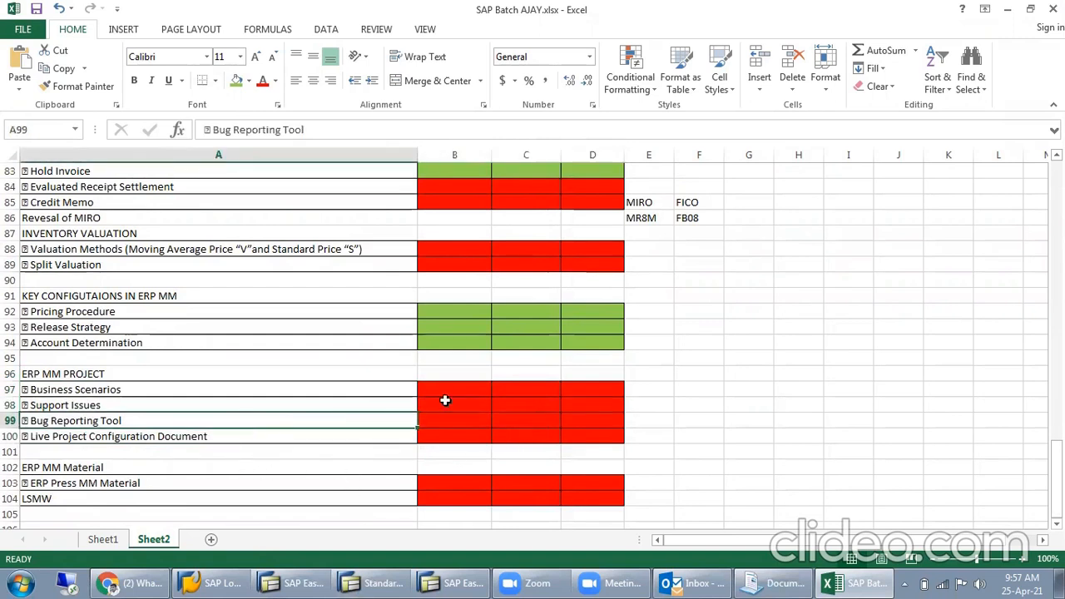
left_click_drag(443, 421, 605, 419)
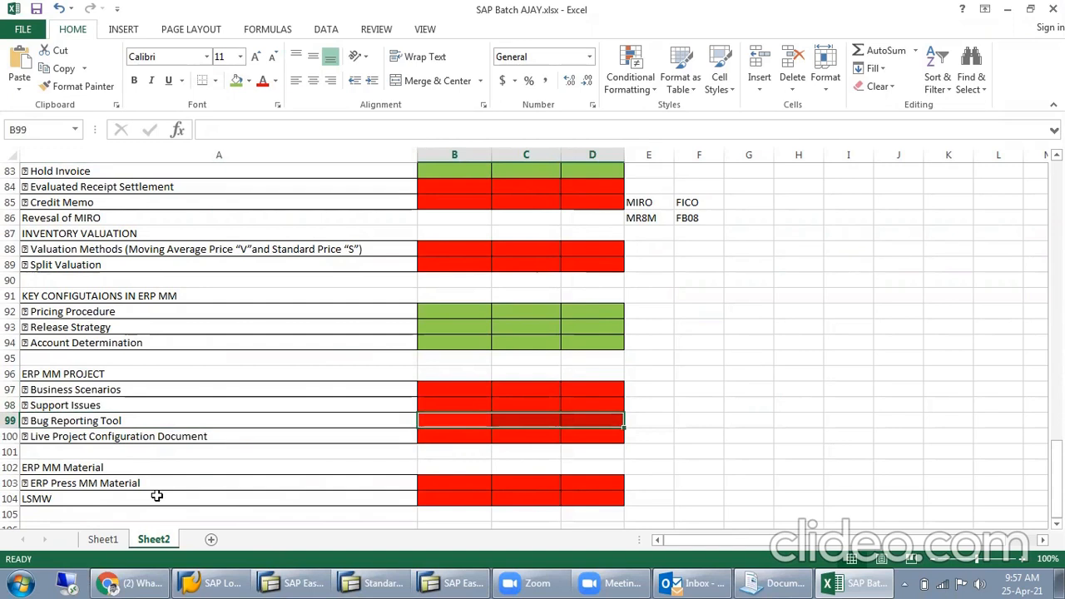
left_click(143, 436)
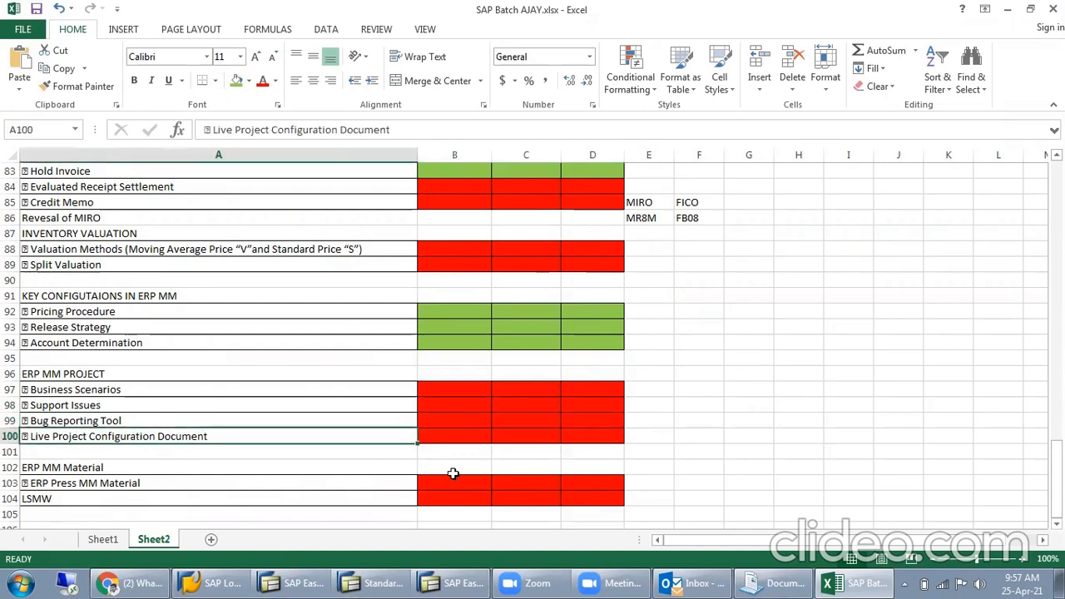
left_click(445, 436)
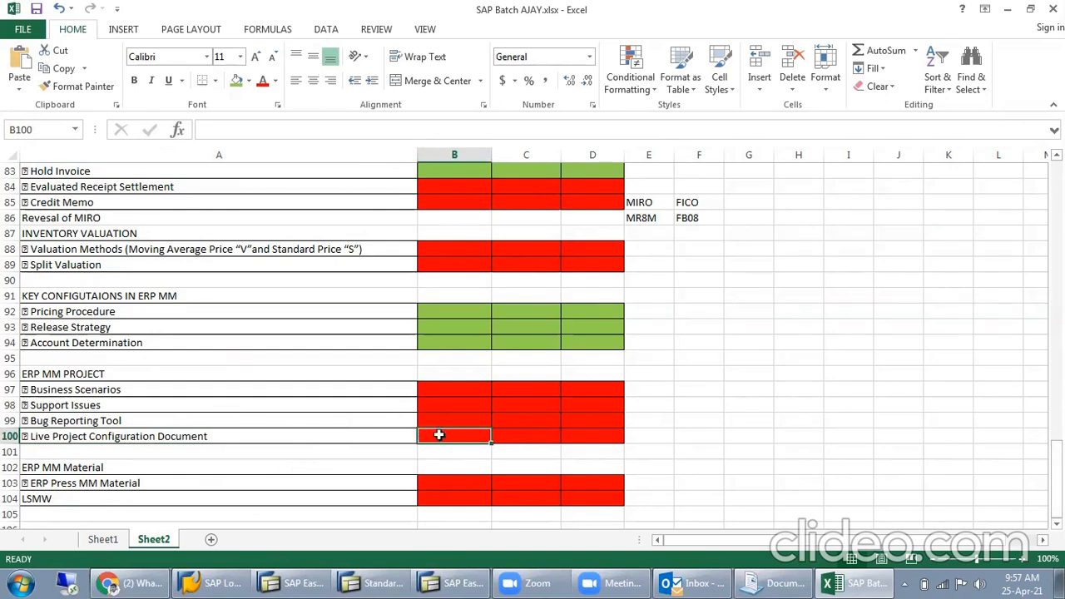
left_click_drag(475, 432, 608, 436)
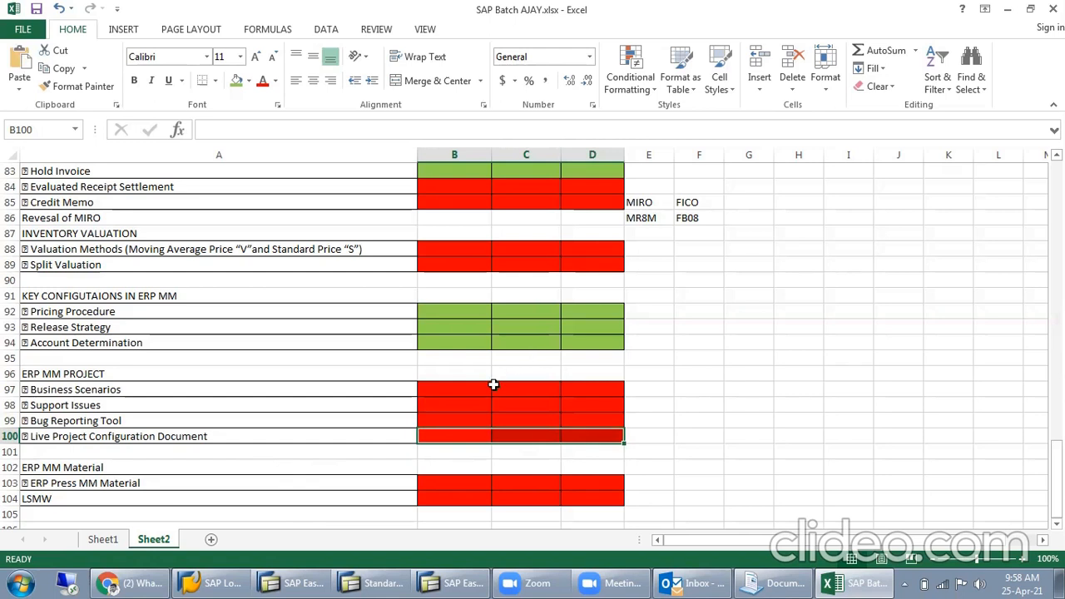
- Glance at the ACC CEMENT purchase order's conditions in SAP and return to the Excel topic list
left_click(510, 27)
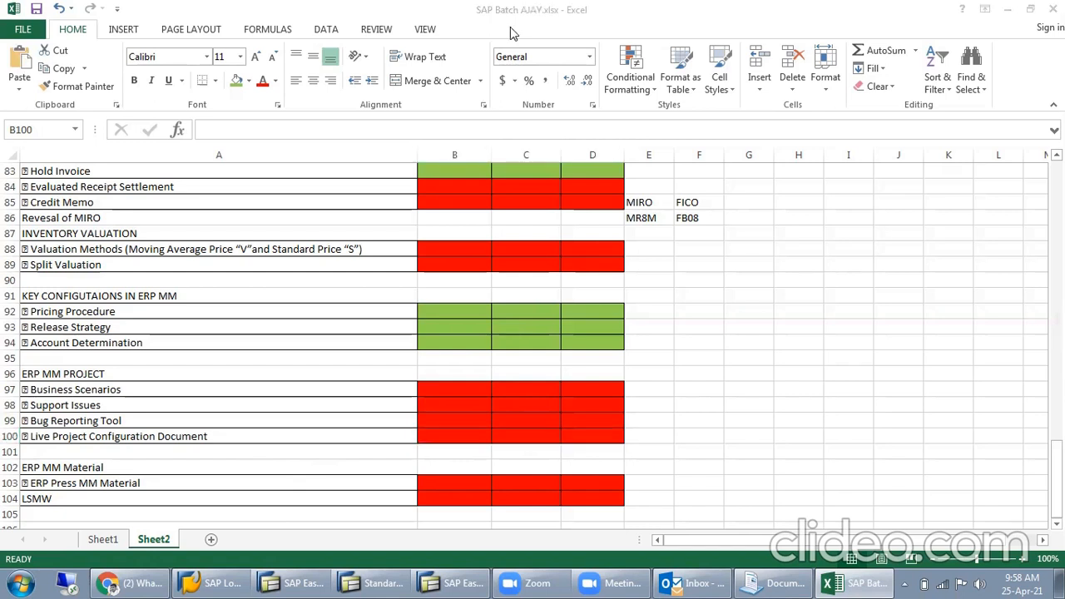
left_click(395, 577)
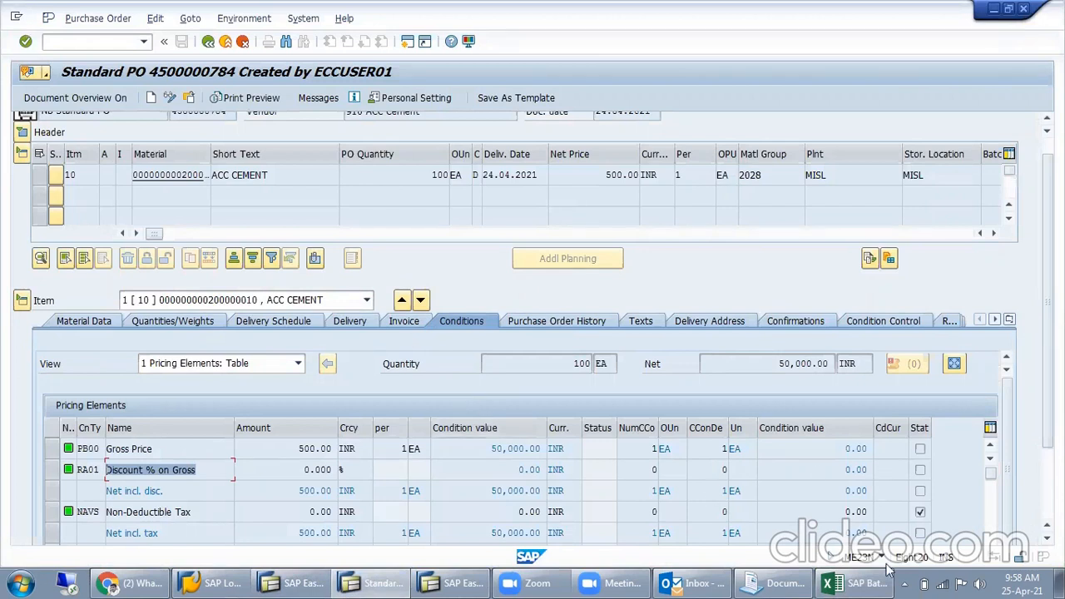
left_click(850, 582)
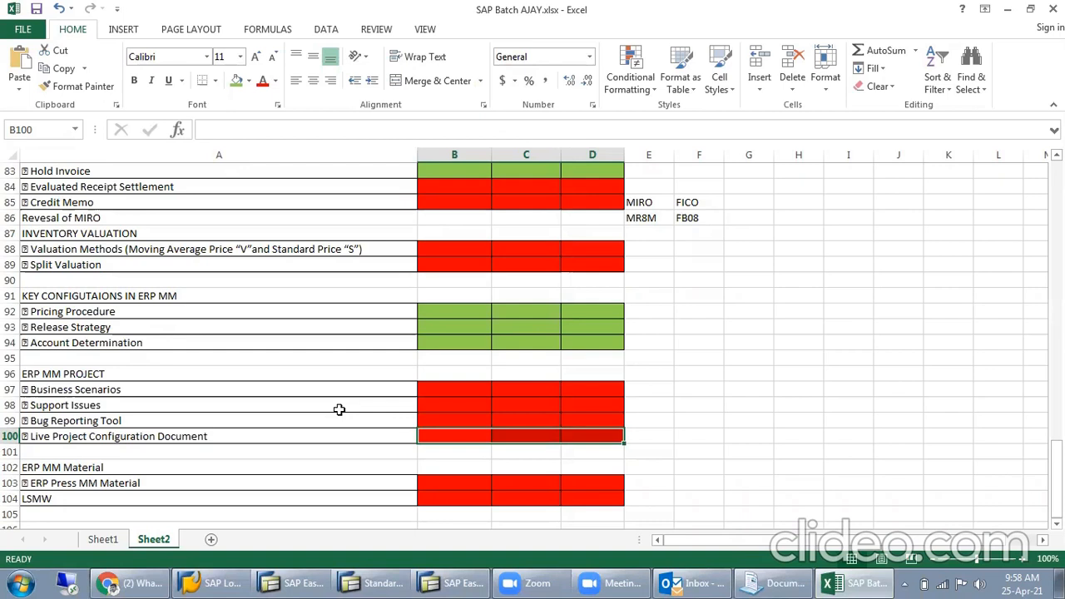
- Fill the Valuation Methods status cells B88:D88 green in the INVENTORY VALUATION section
left_click(333, 390)
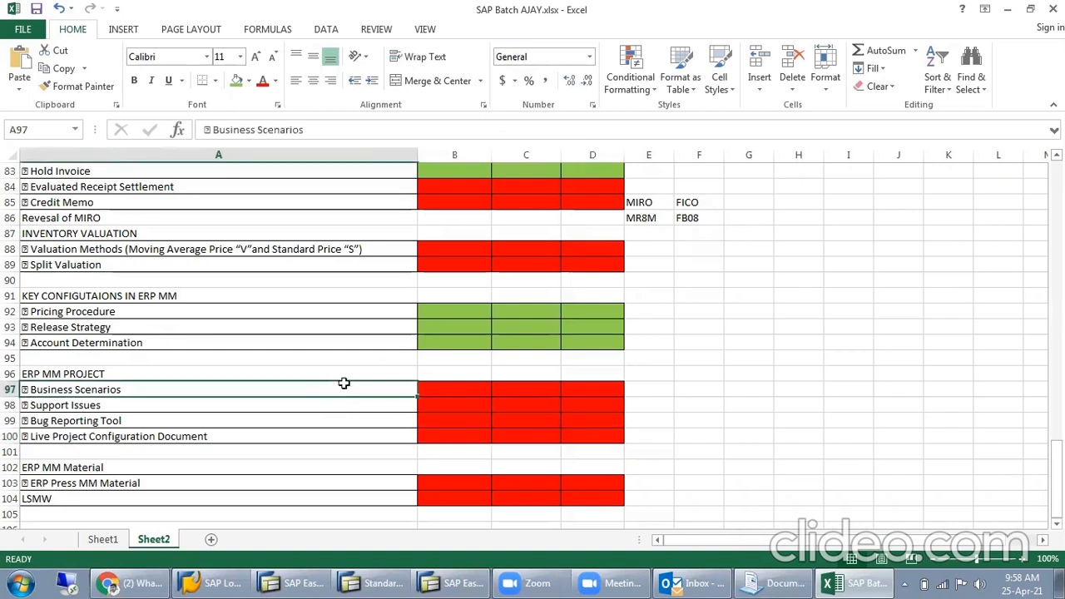
scroll(371, 366, "down", 1)
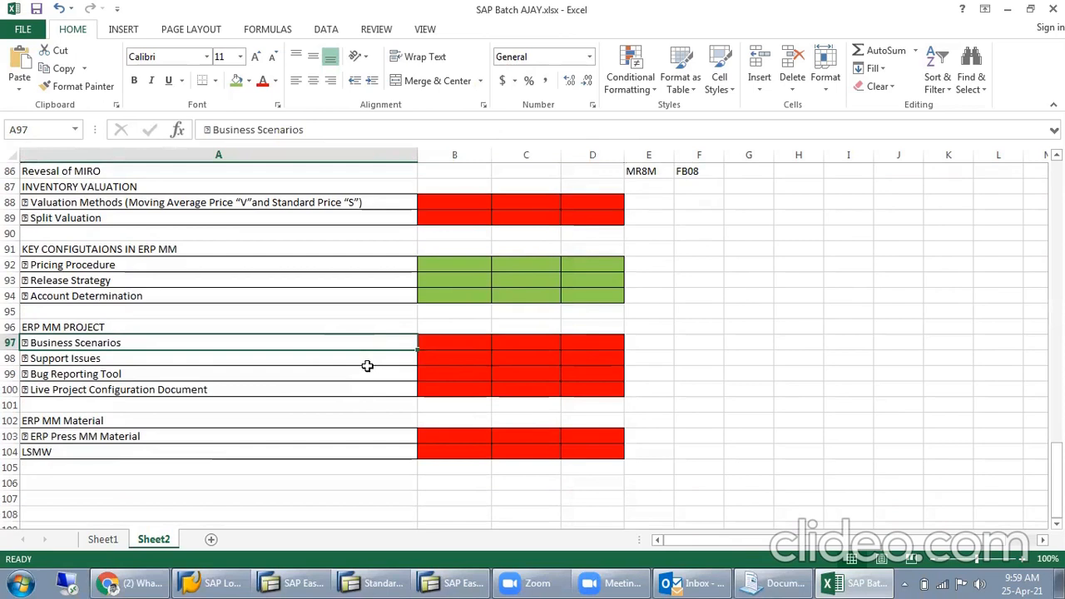
scroll(369, 367, "up", 1)
scroll(367, 366, "up", 2)
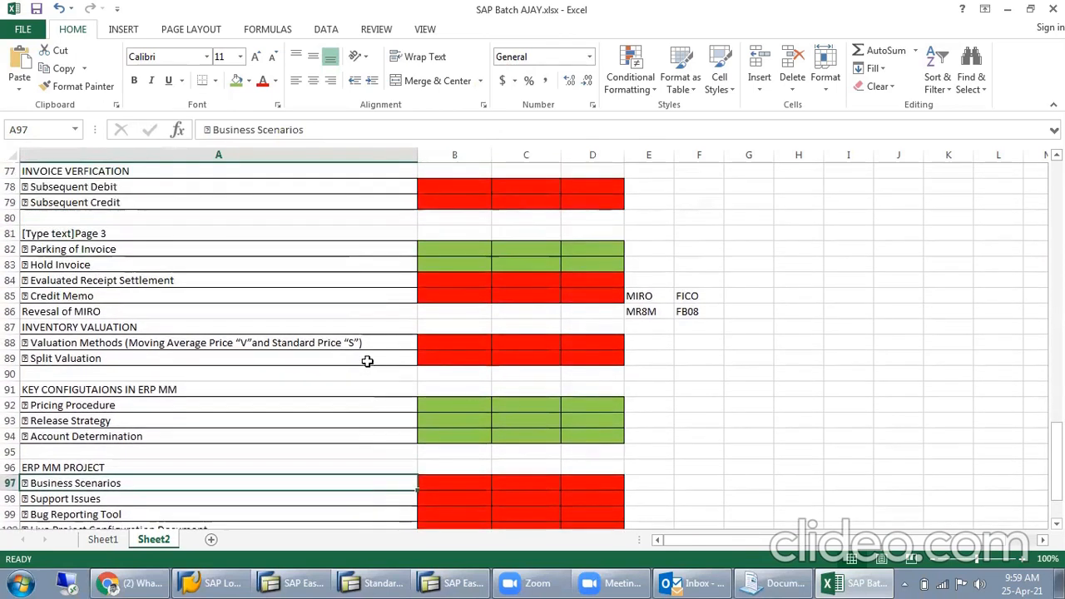
left_click(438, 336)
left_click_drag(481, 336, 576, 335)
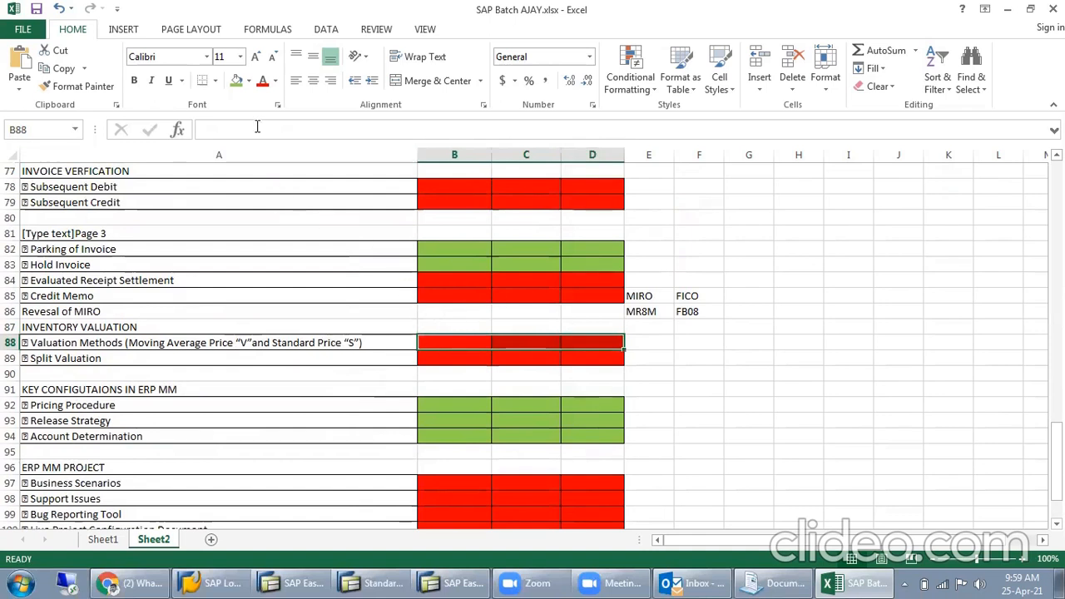
left_click(236, 80)
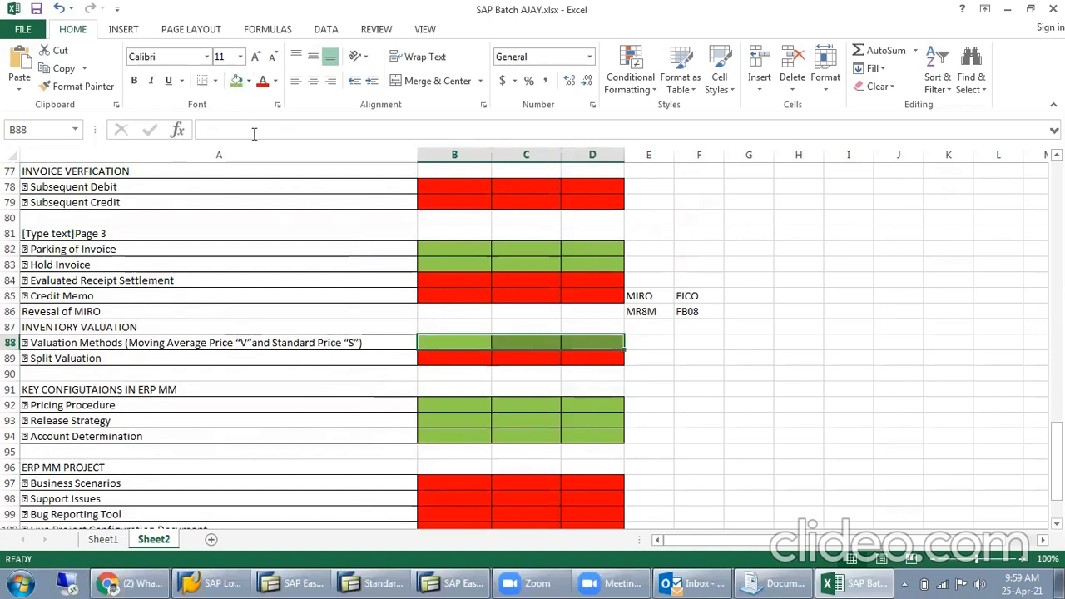
- Examine the Valuation Methods topic, the INVENTORY VALUATION heading and the Credit Memo topic in the list
left_click(291, 342)
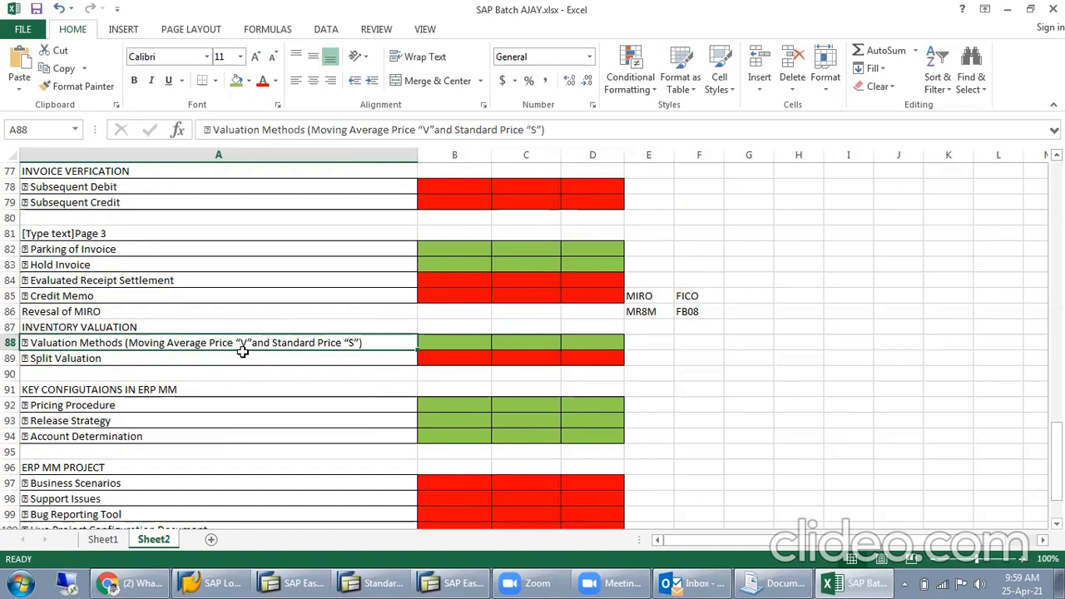
left_click(249, 322)
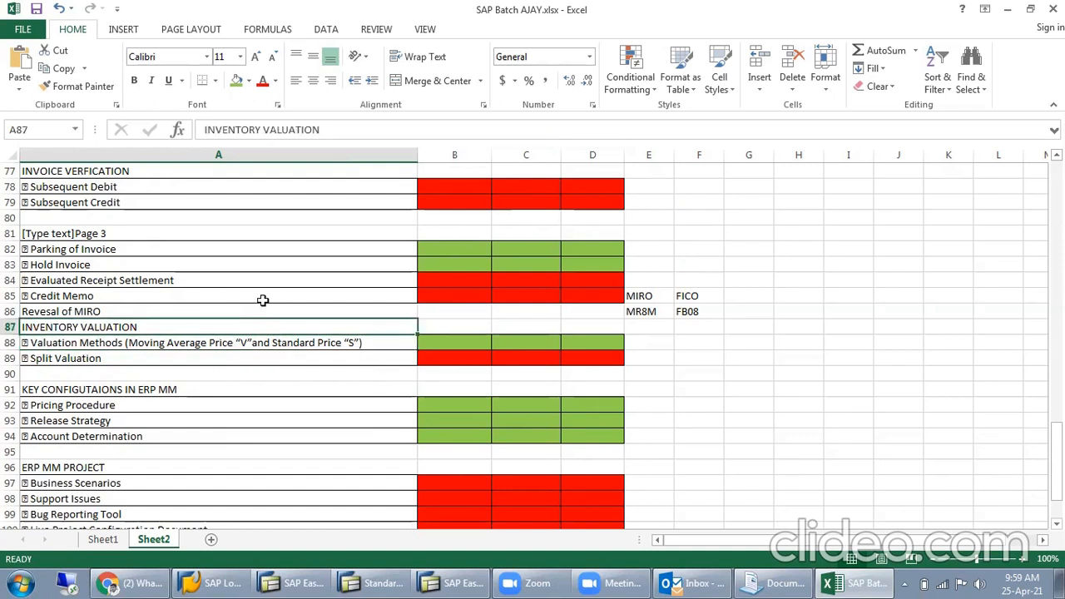
left_click(266, 301)
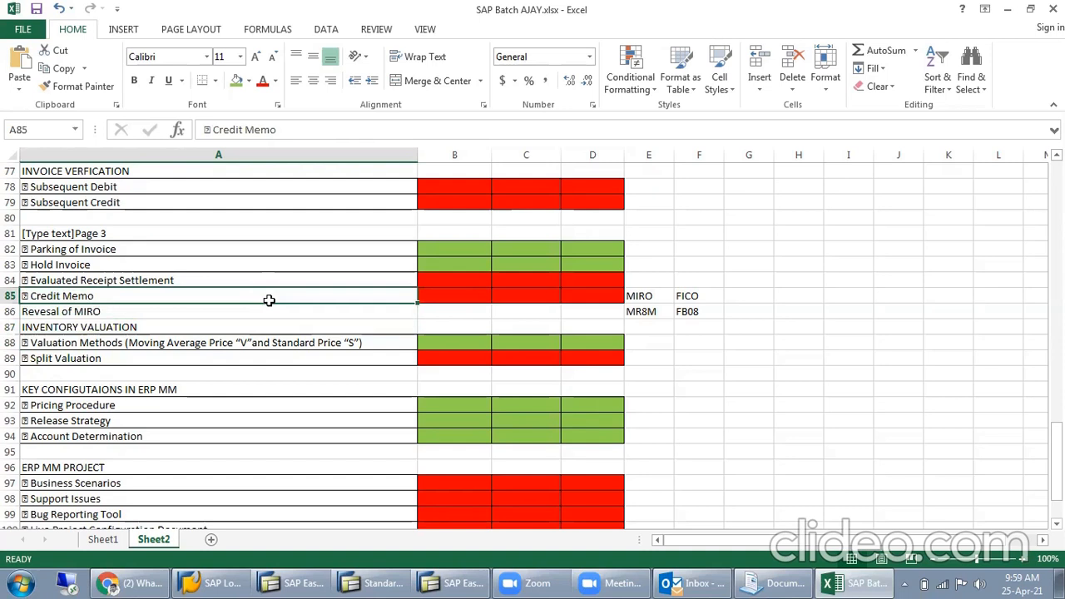
- Highlight the Stock Transfer and Transfer posting status cells B74:D75 in the INVENTORY MANAGEMENT section
scroll(268, 300, "down", 3)
scroll(269, 300, "up", 6)
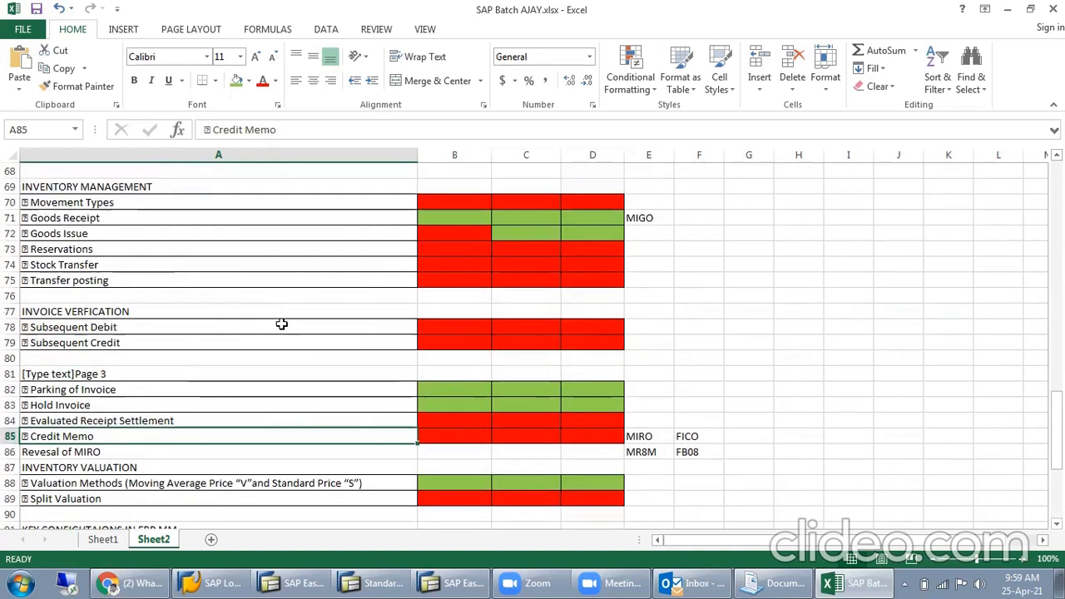
scroll(280, 326, "up", 1)
left_click_drag(444, 309, 578, 327)
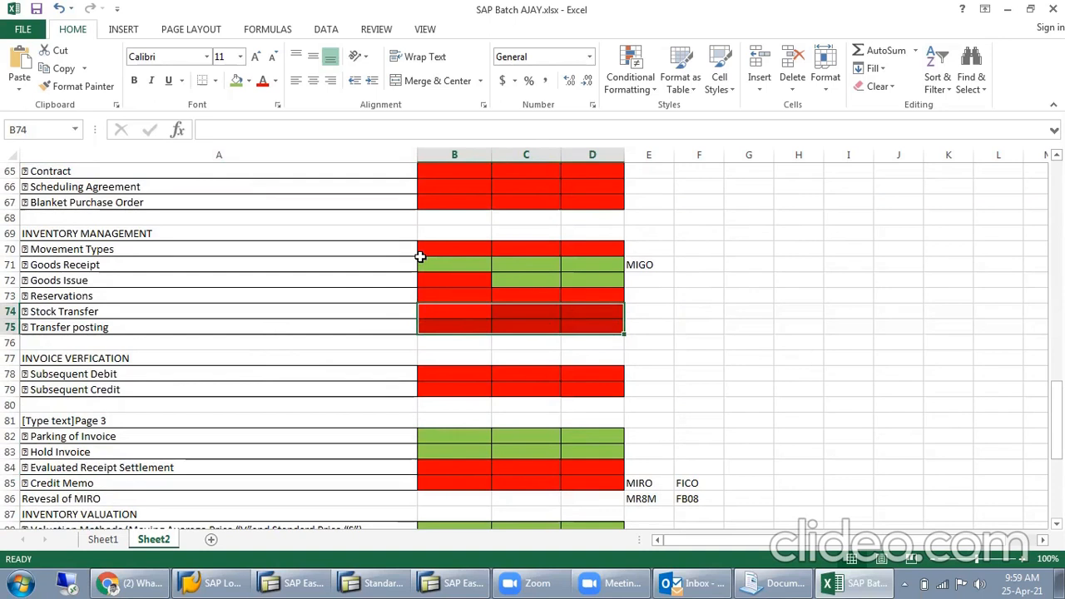
scroll(232, 328, "down", 3)
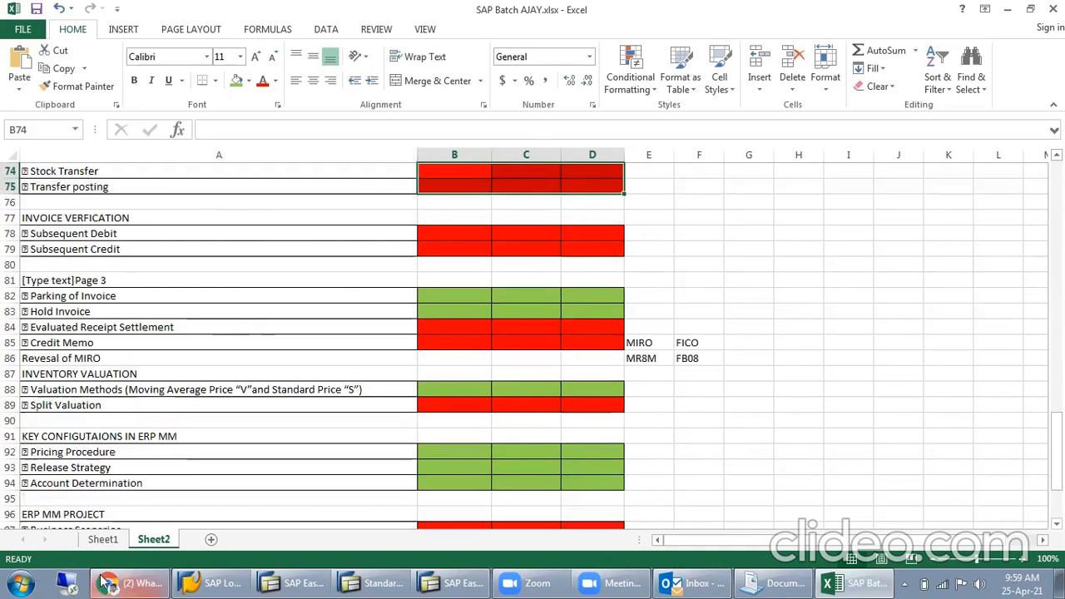
- Open Sheet1, clear the highlighted parking and holding range, and review the notes up to the pricing example
left_click(114, 544)
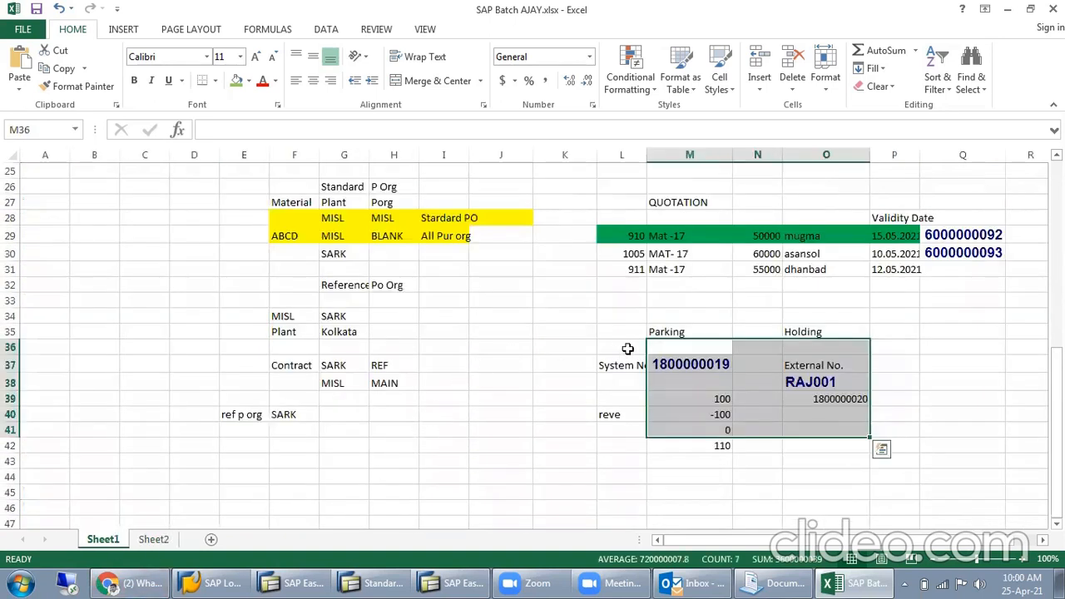
left_click(907, 295)
scroll(500, 370, "up", 5)
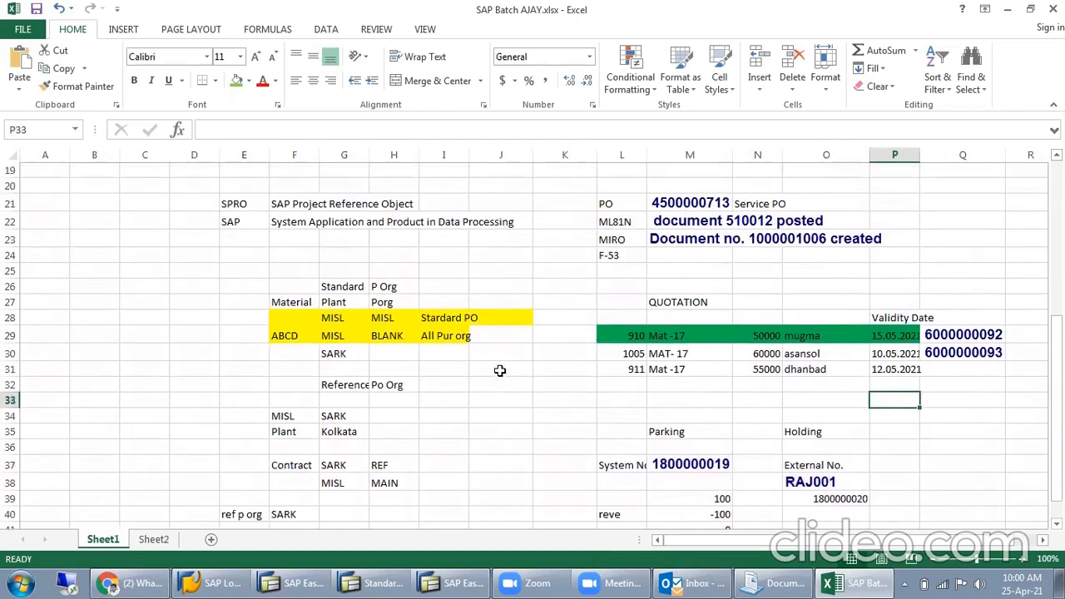
scroll(499, 367, "up", 3)
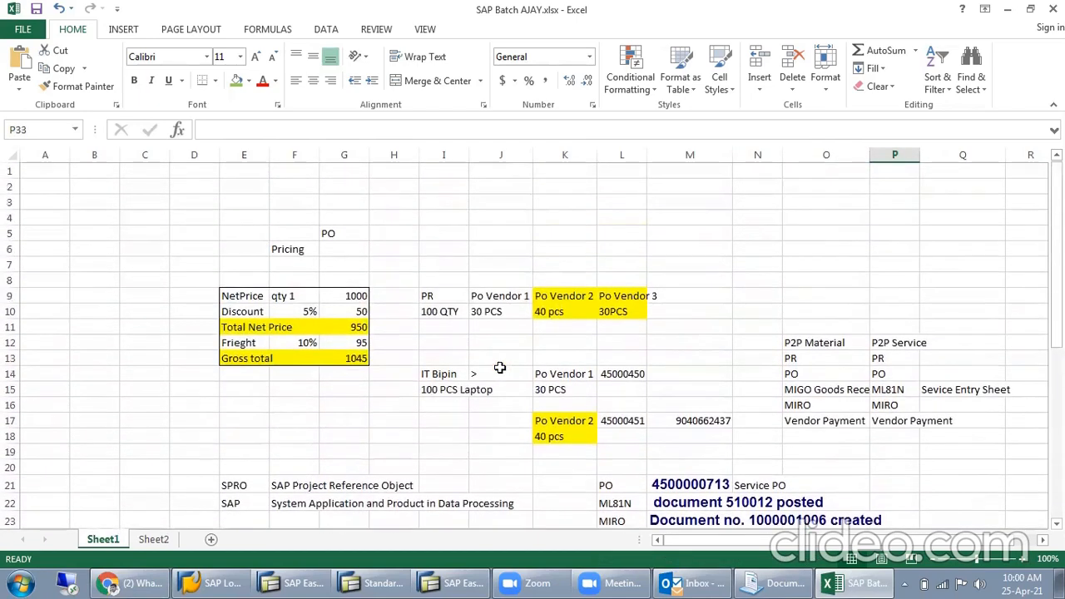
- Enter 301 in G44 and 303 & 305 in G45 on Sheet1, below the existing notes
scroll(499, 368, "down", 11)
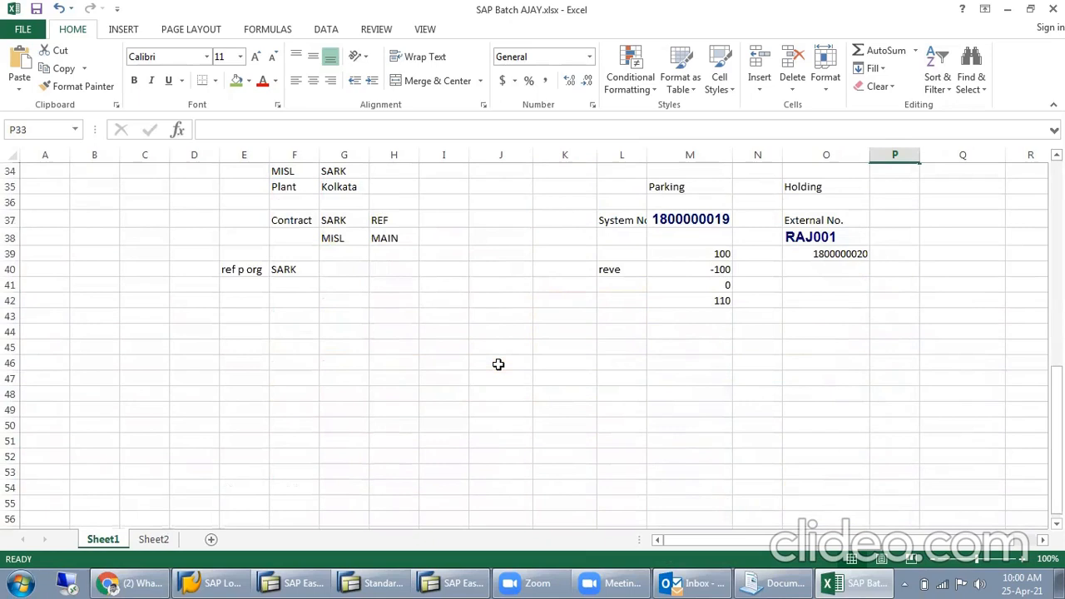
left_click(342, 335)
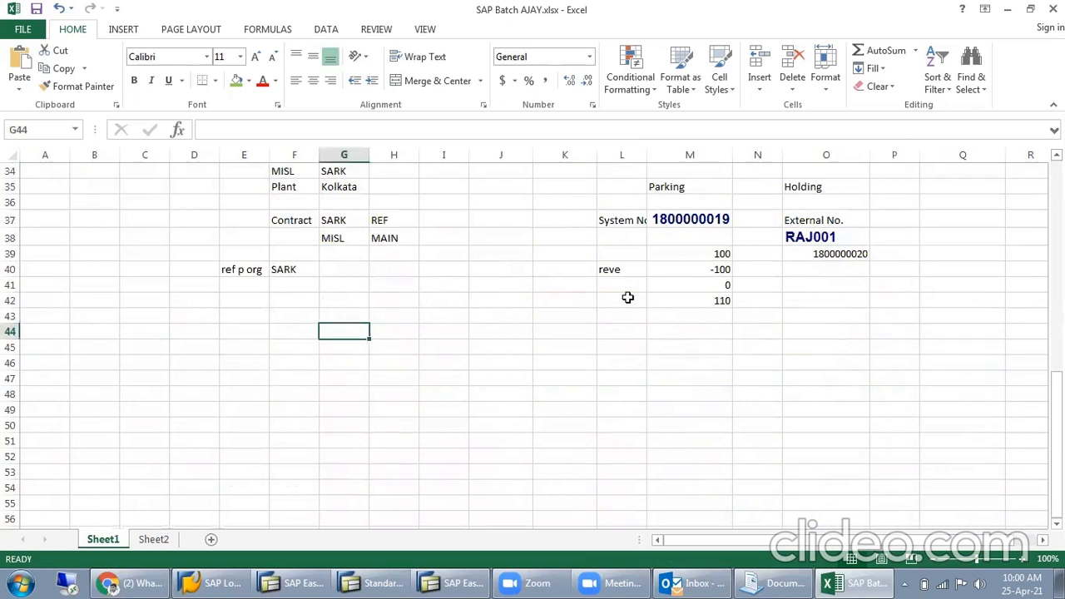
type("30")
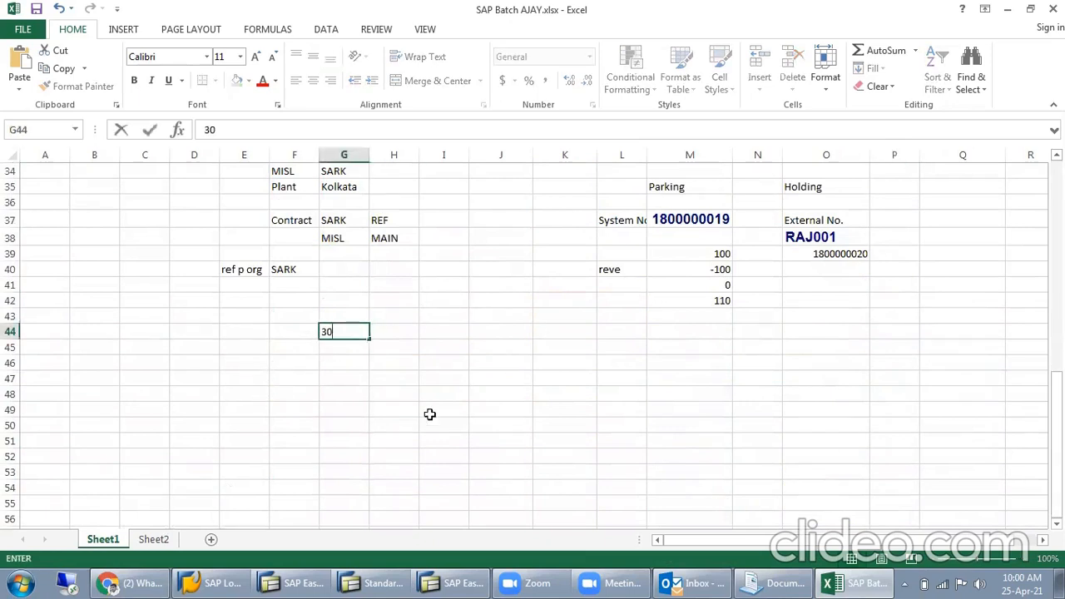
type("1")
key("Return")
type("303")
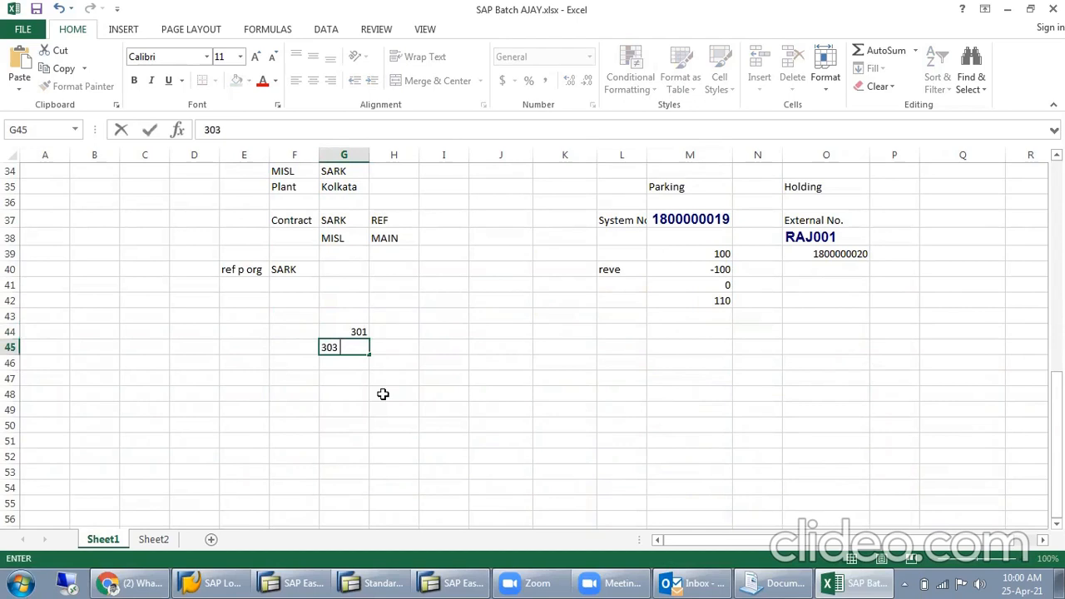
type(" & 303")
key("BackSpace")
type("5")
key("Return")
- Label the two movement type rows One Step in F44 and Two Step in F45
left_click(288, 331)
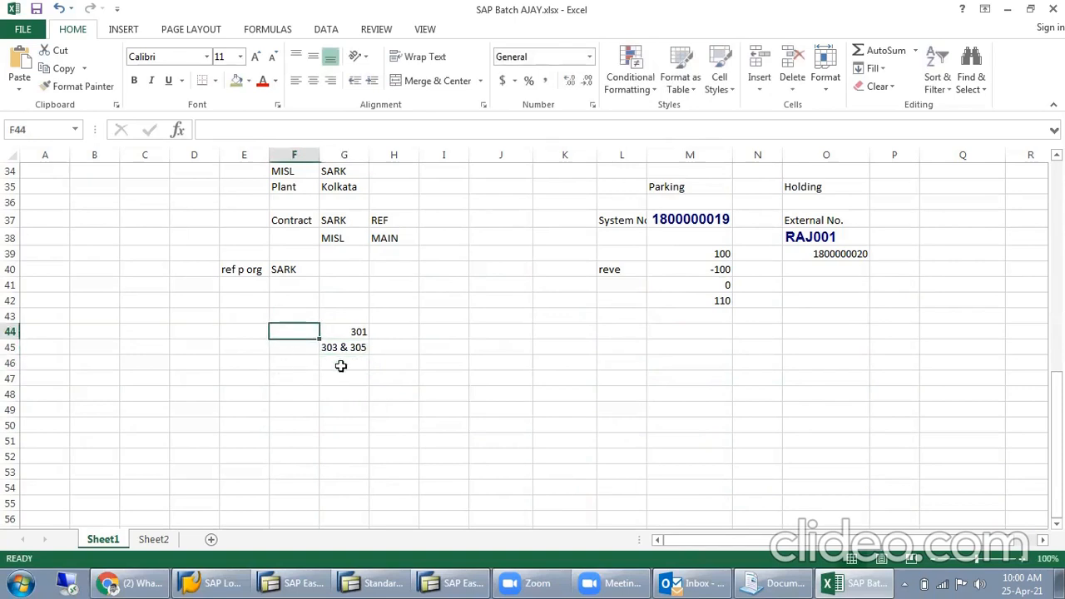
type("One")
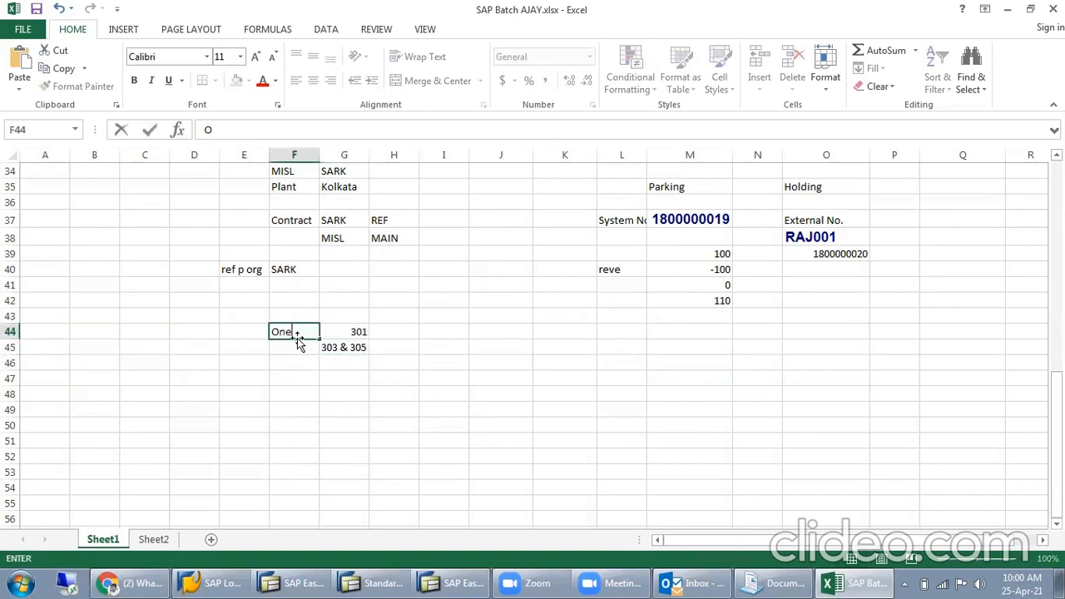
type(" Step")
key("Return")
type("Two Step")
key("Return")
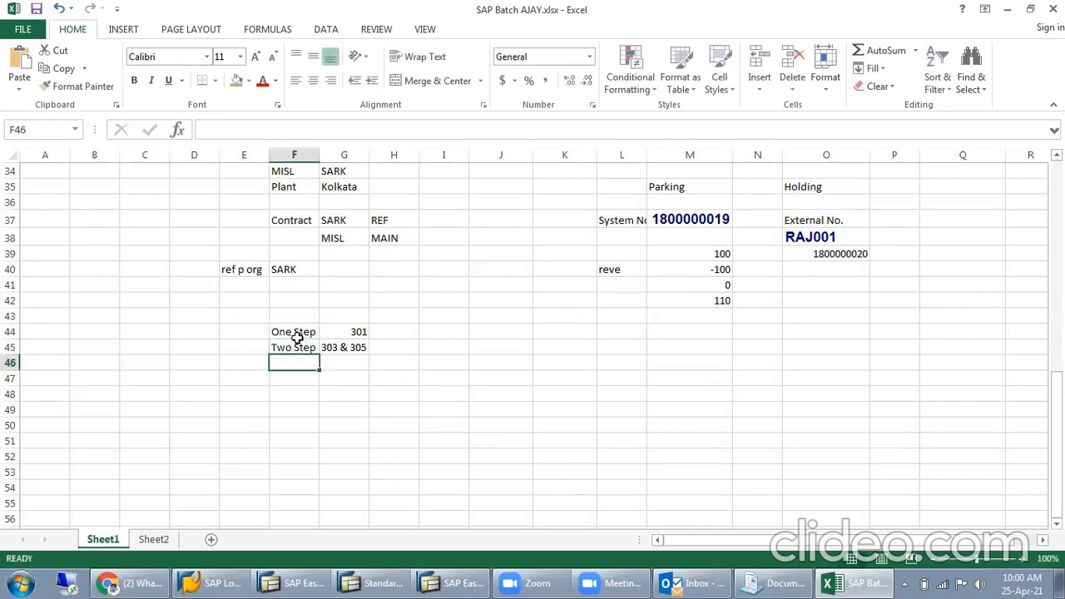
- Number the One Step and Two Step rows 1 and 2 in E44:E45
left_click(242, 332)
type("1")
key("Return")
type("2")
key("Return")
- Add the heading Stock Transfer Posting in F43 and select the One Step entry with its movement type, F44:G44
left_click(286, 313)
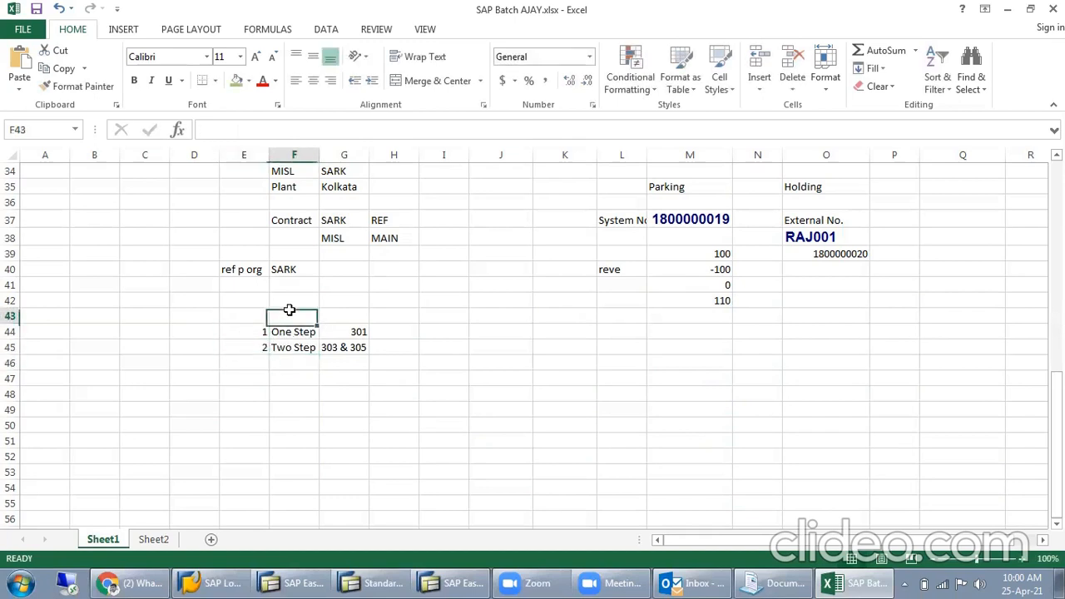
type("Stoc")
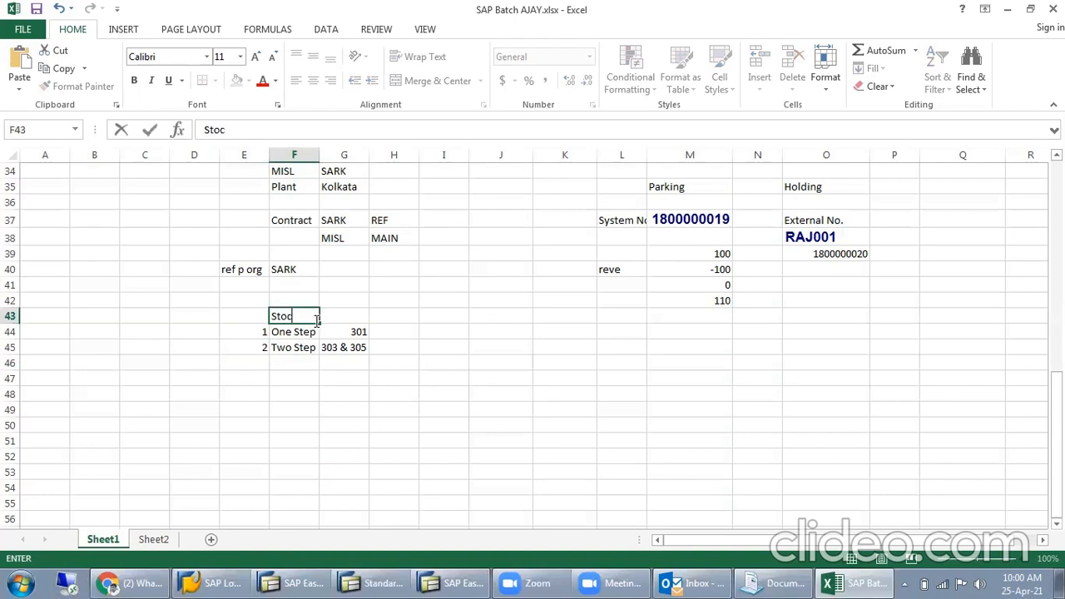
type("k Transfer Posting")
key("Return")
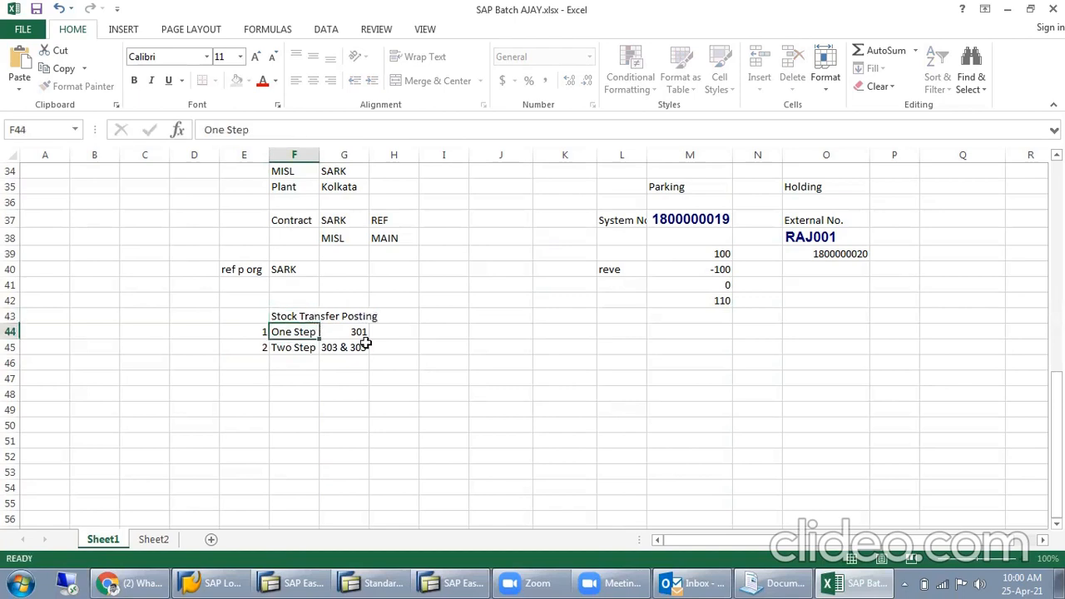
left_click(345, 393)
left_click_drag(299, 335, 357, 334)
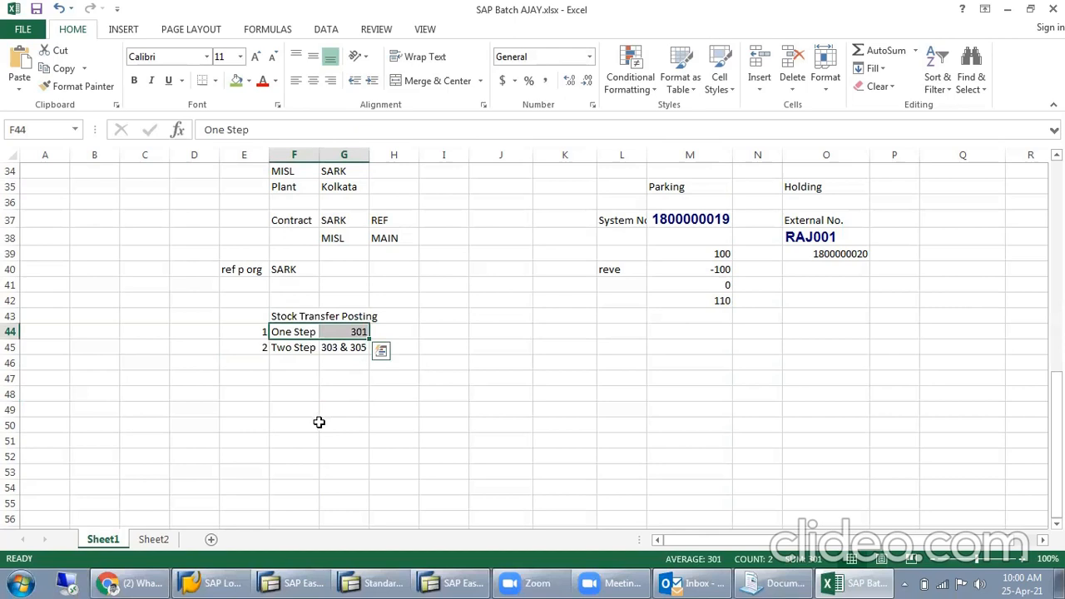
- Switch to the SAP Easy Access window and open transaction MB1C
left_click(323, 581)
type("M")
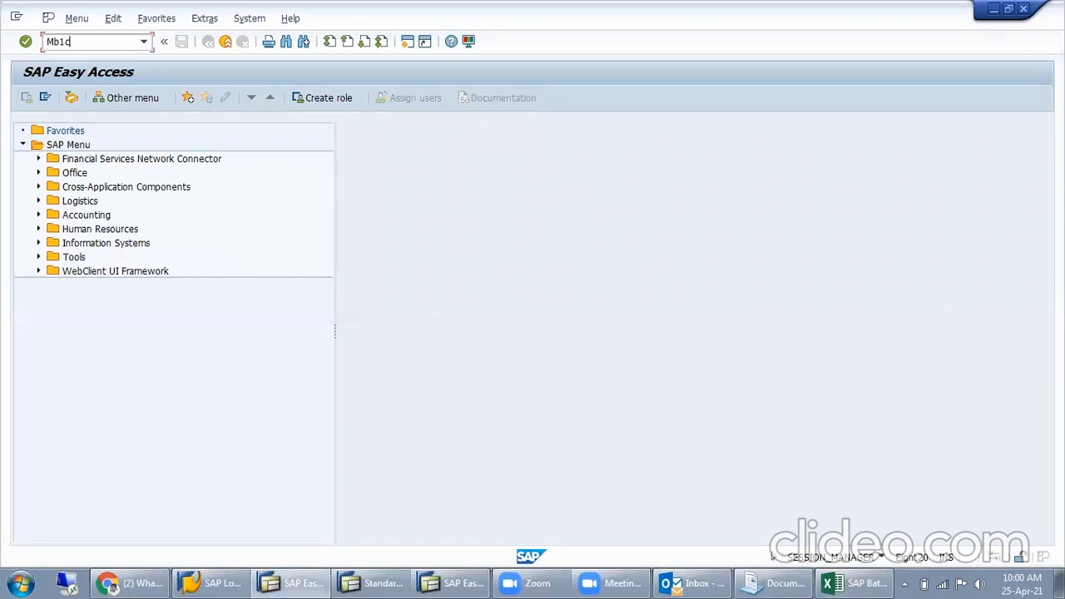
type("b1c")
key("Return")
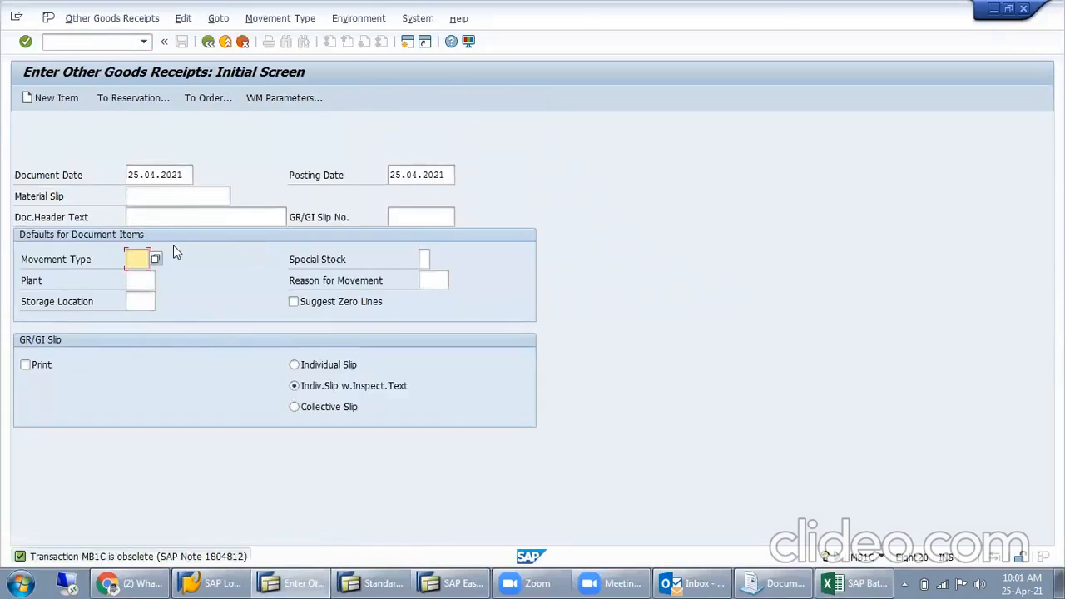
- Leave the other goods receipts transaction and open transfer posting with /nMB1B
left_click(84, 45)
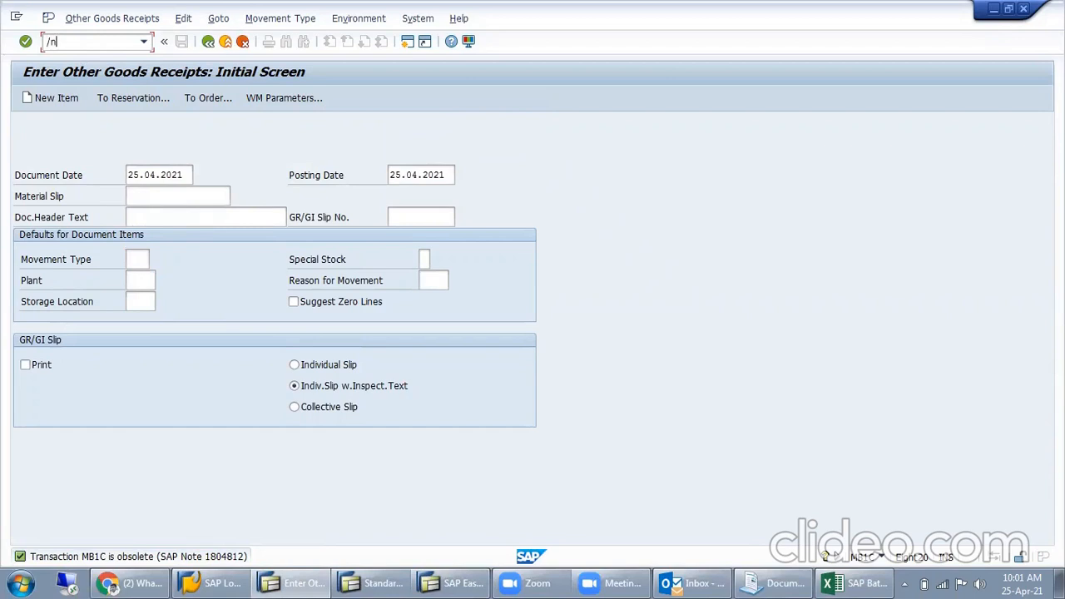
type("/nMB1B")
key("Return")
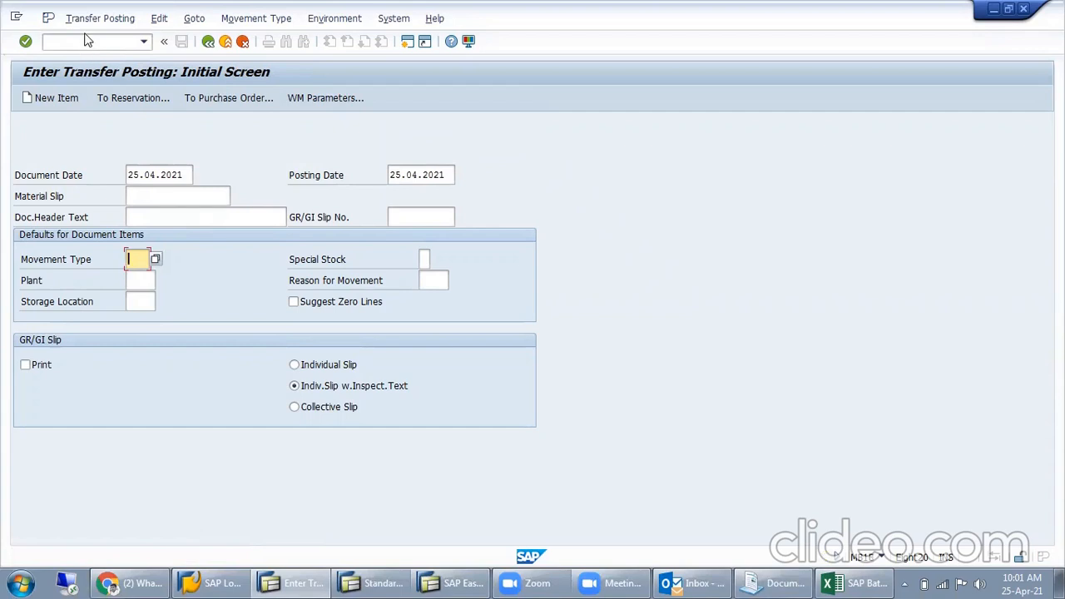
- Switch back to the Excel workbook and add the headings Plant A in I43 and Plant B in J43
left_click(849, 583)
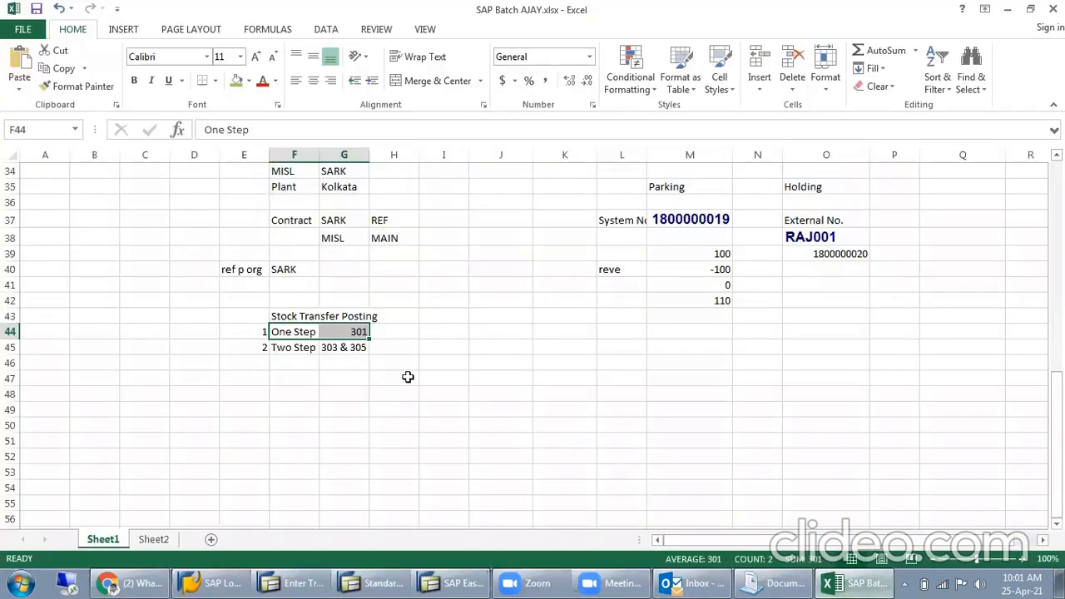
left_click(416, 332)
left_click(459, 321)
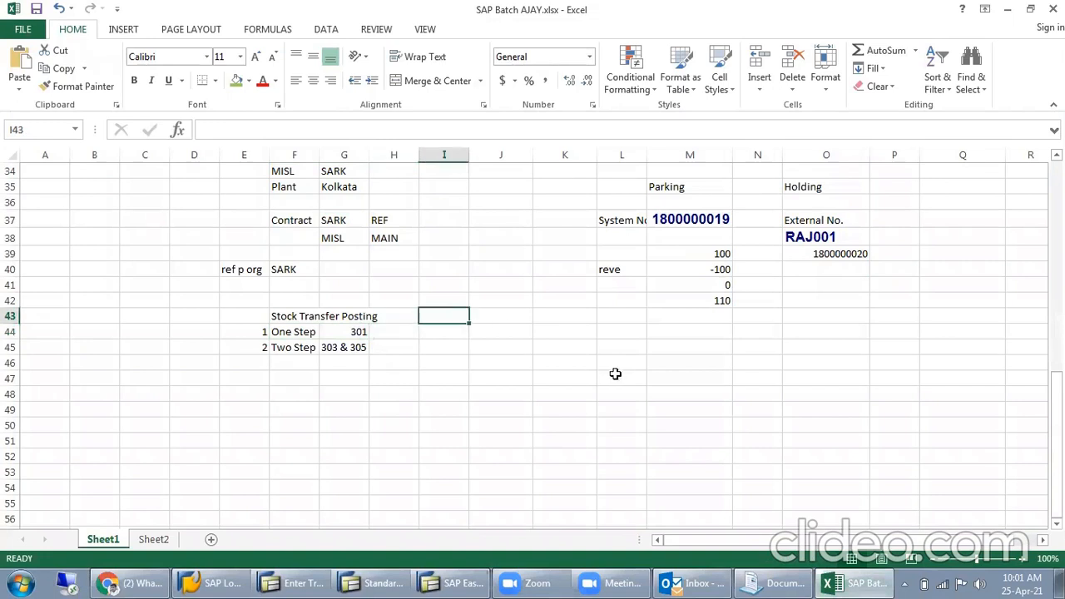
type("Plant")
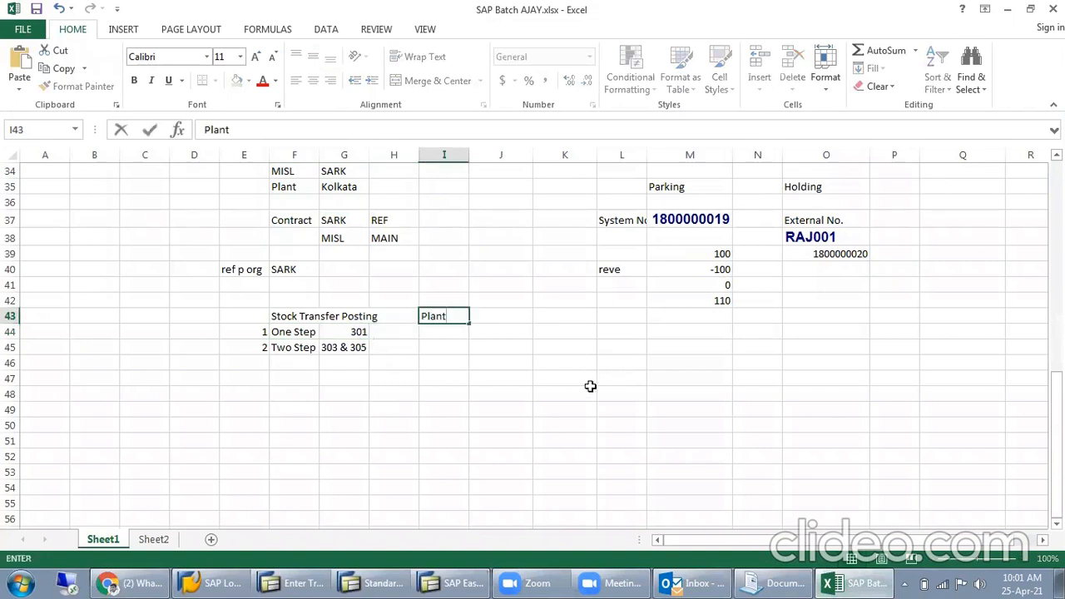
type(" A")
key("Tab")
type("Pl")
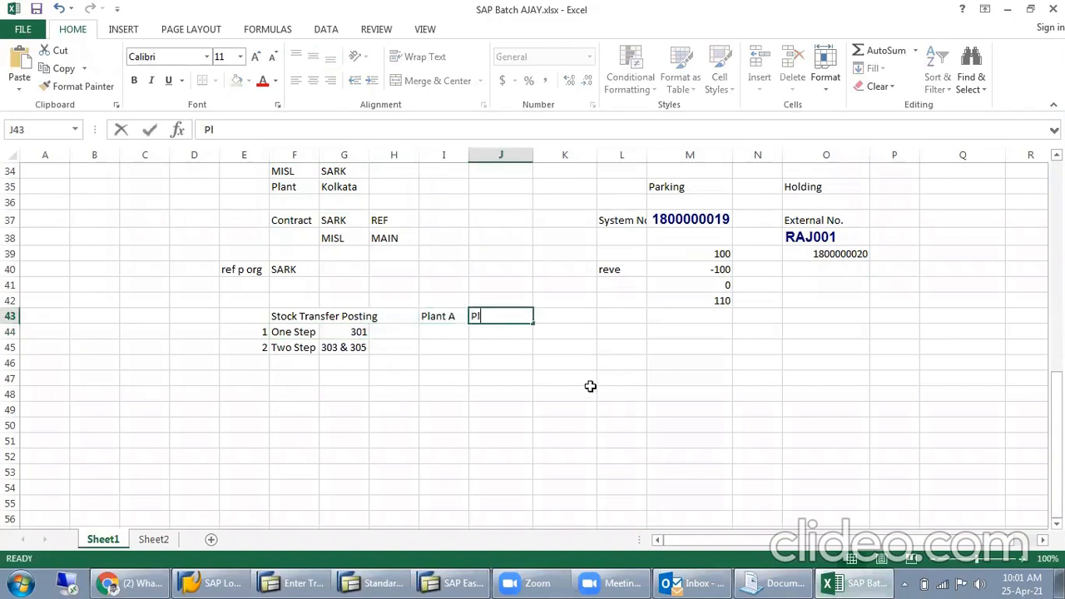
type("ant B")
key("Return")
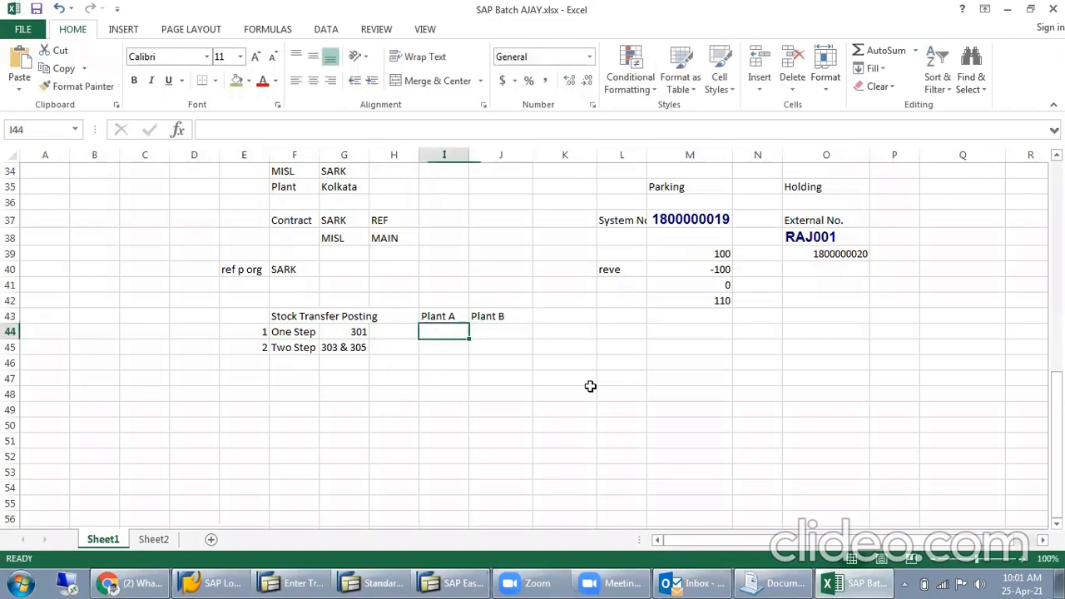
- Enter the One Step example quantities: 100 PCs > under Plant A and 50 Pcs under Plant B
type("100 PCs")
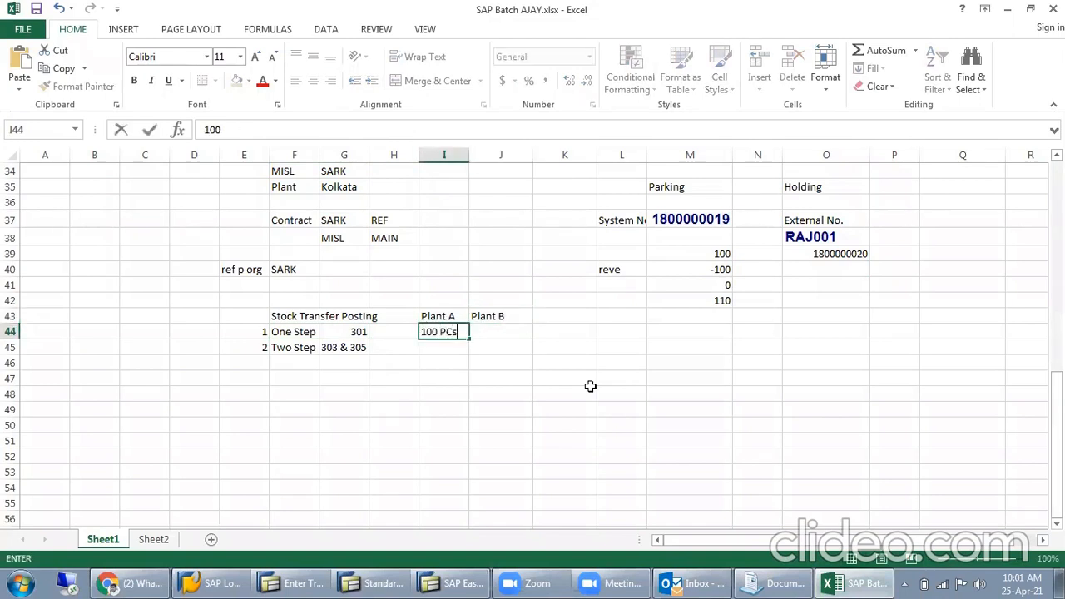
key("Tab")
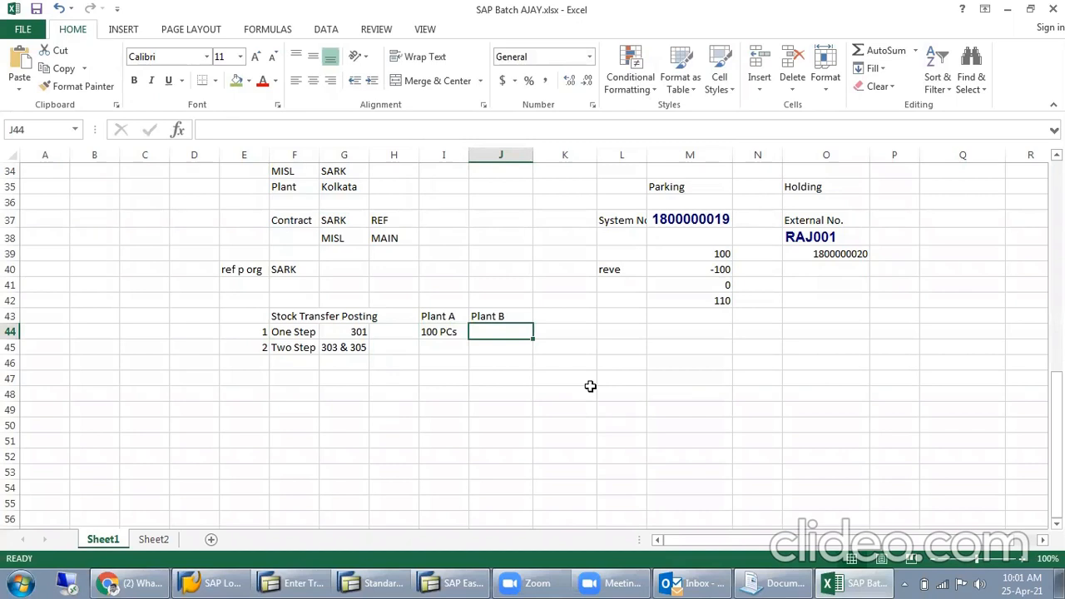
type("50 P")
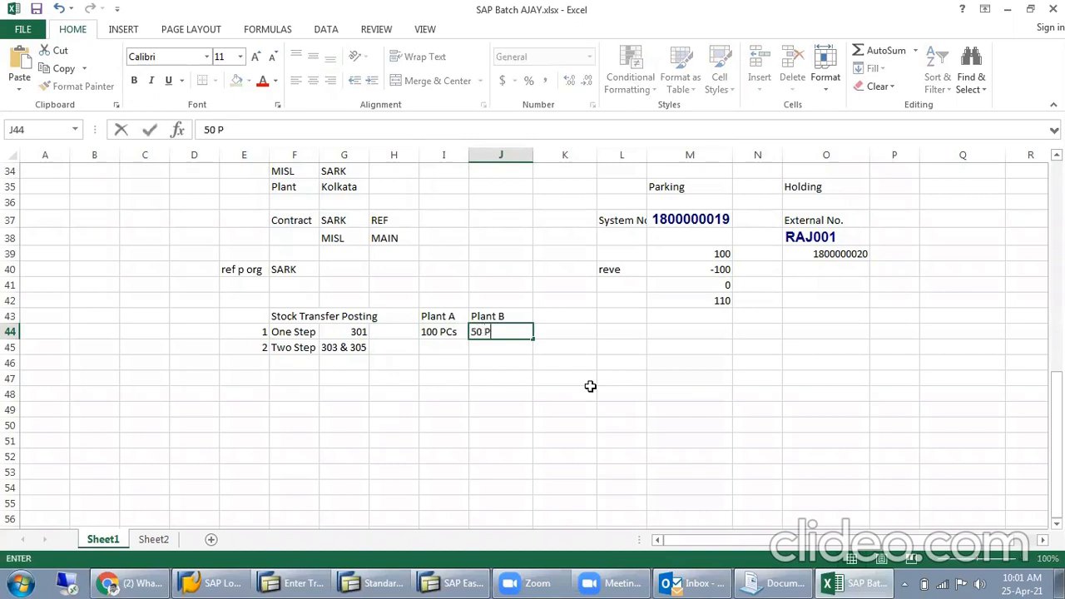
double_click(462, 331)
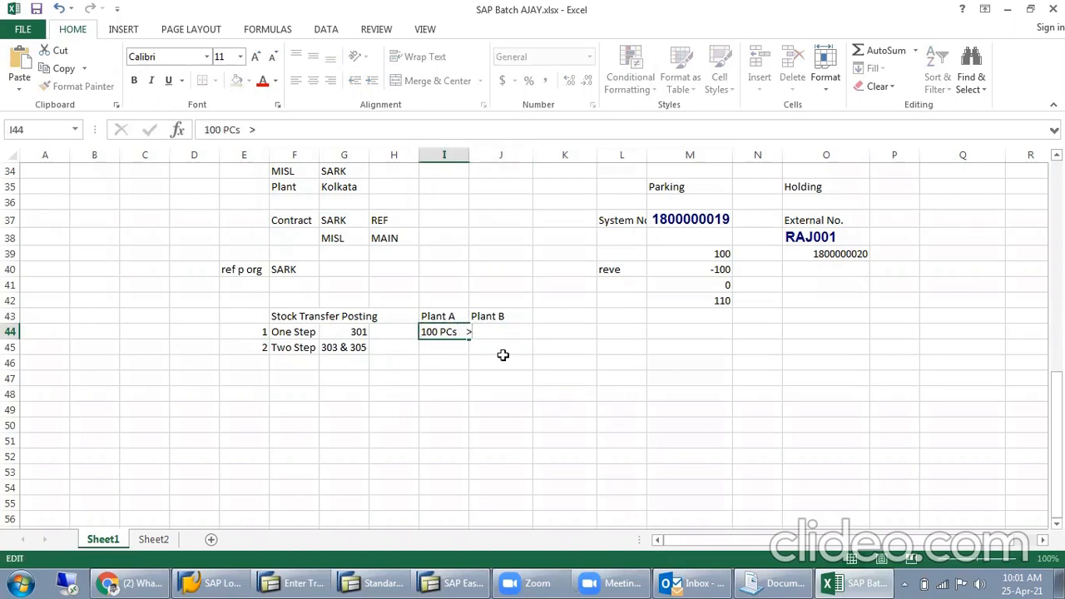
key("Return")
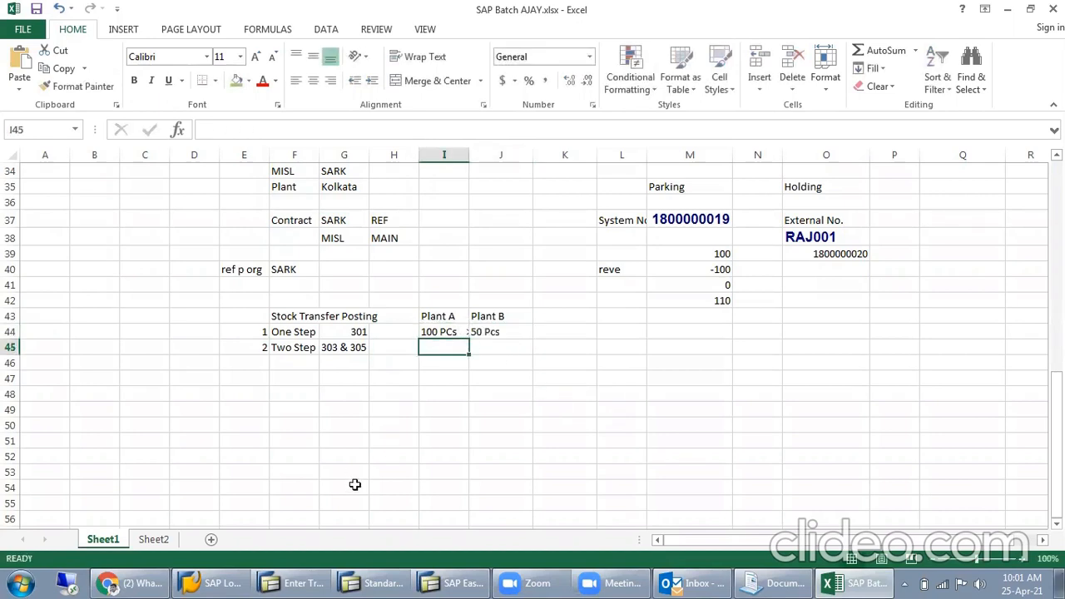
- Shorten the Plant A quantity in I44 to 100 PC >, keeping the arrow toward Plant B
double_click(460, 330)
type(">")
key("BackSpace")
key("BackSpace")
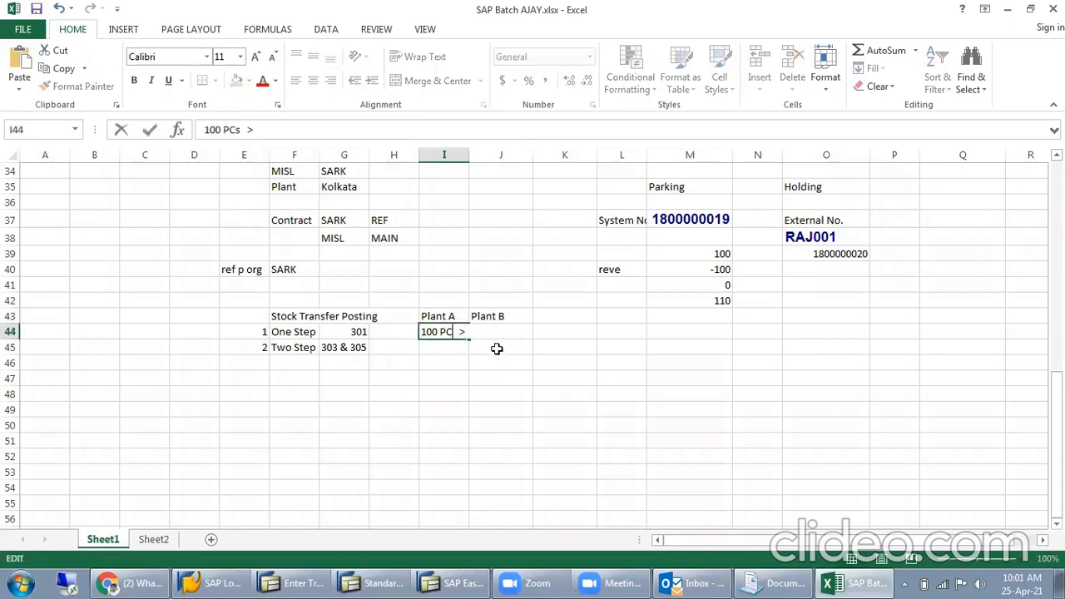
key("Return")
left_click(496, 349)
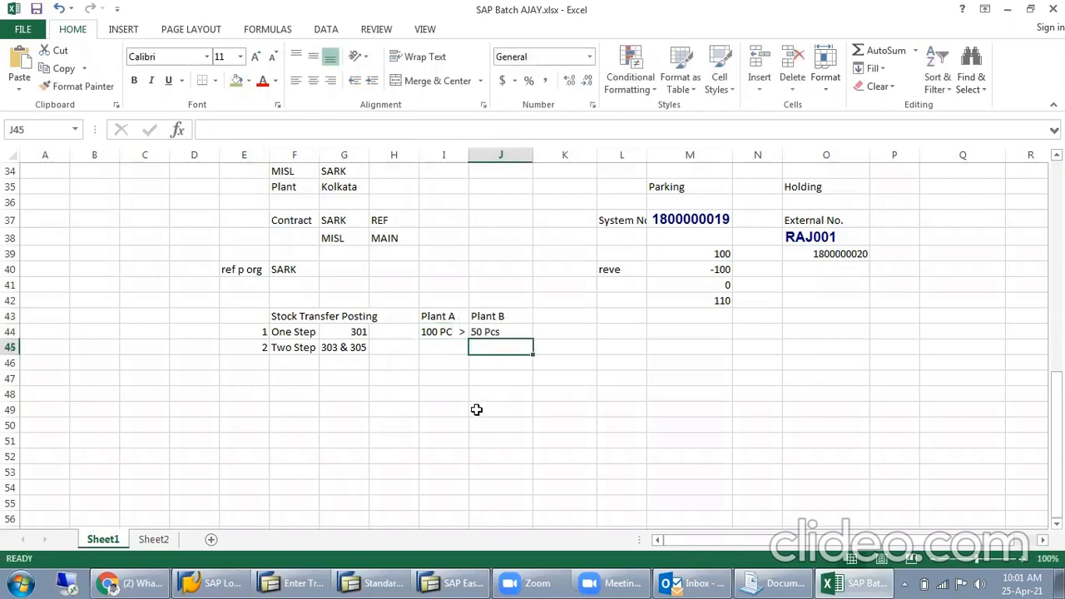
- Switch to the SAP transfer posting screen and set the movement type to 301, Transfer posting plant to plant (one-step)
left_click(446, 332)
left_click(510, 336)
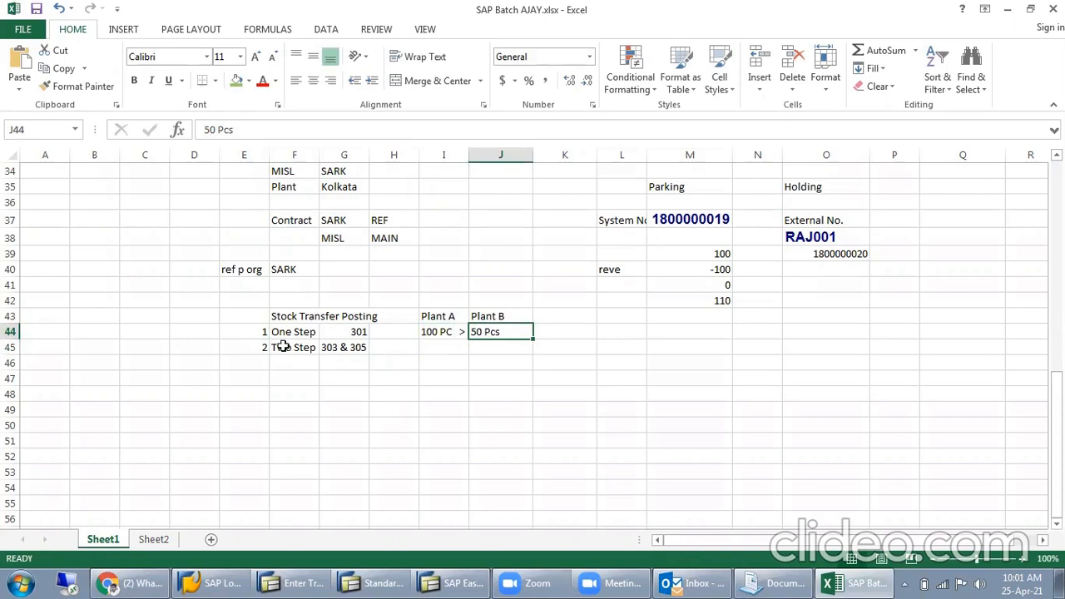
left_click_drag(281, 331, 376, 336)
left_click(293, 583)
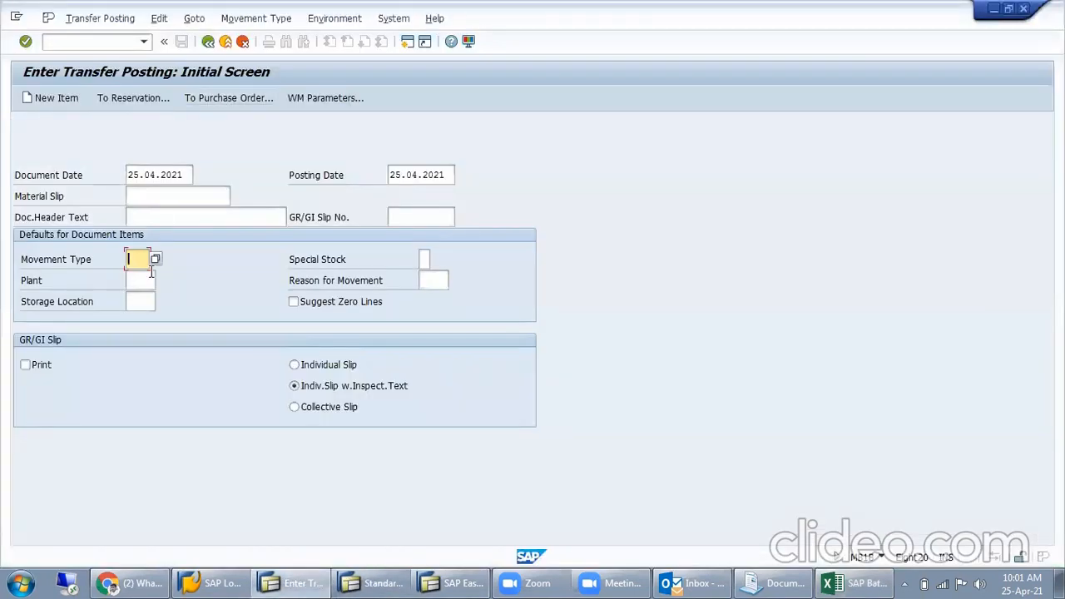
type("301")
left_click(156, 259)
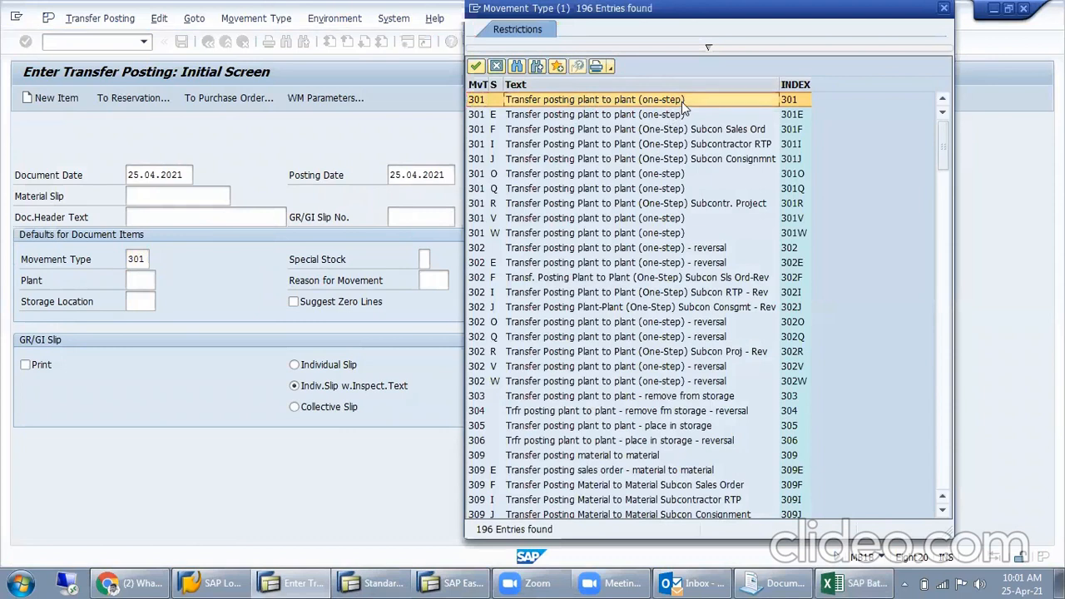
double_click(776, 101)
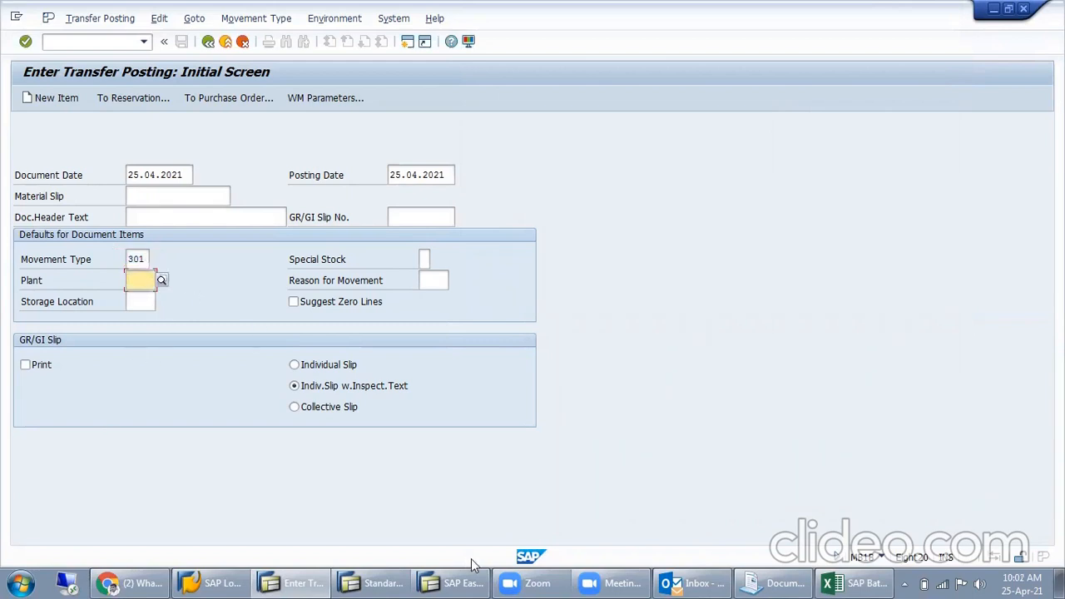
- Return to the Excel notes and examine the One Step row's movement type with its Plant A and Plant B quantities
left_click(865, 582)
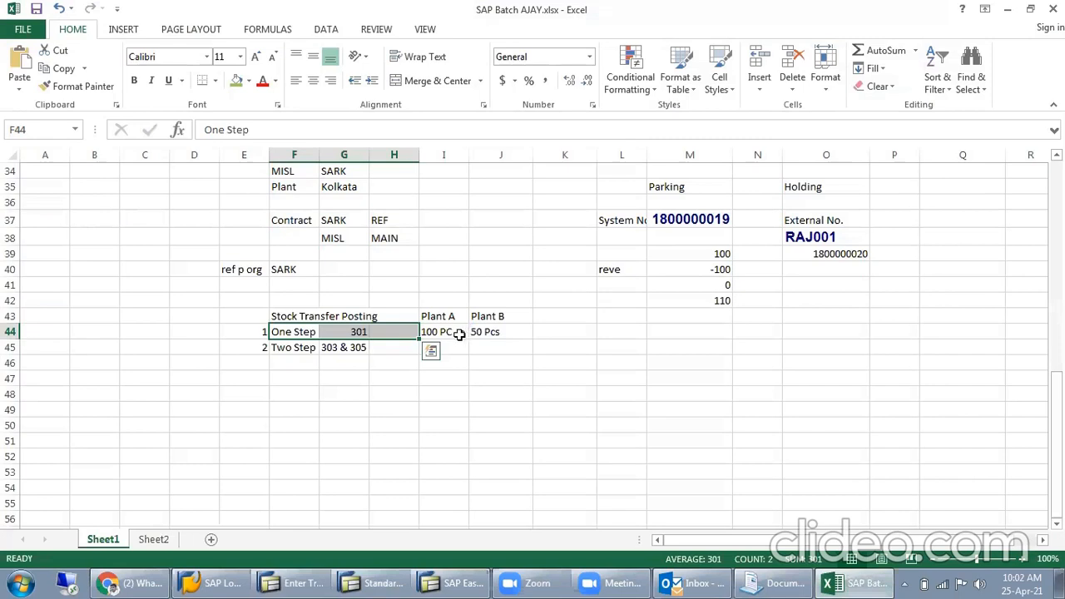
left_click(439, 331)
left_click(483, 333)
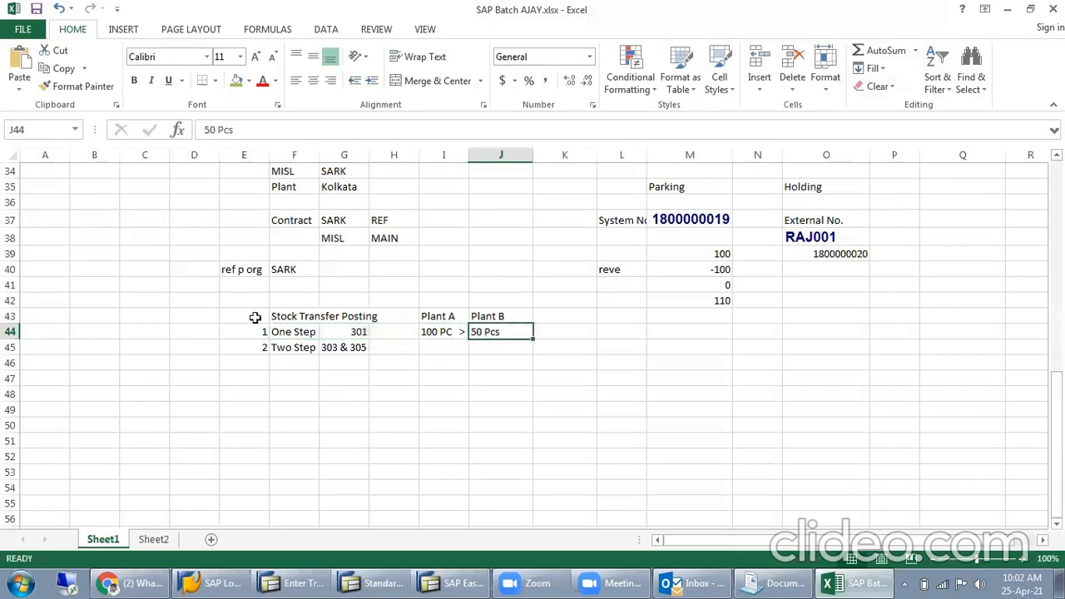
left_click(297, 332)
left_click(359, 332)
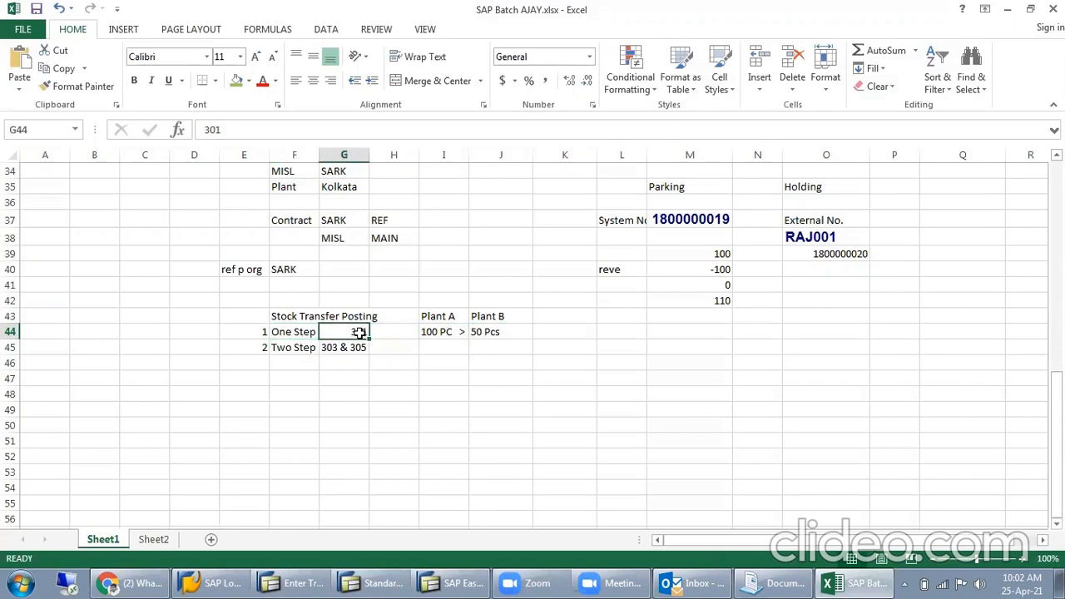
left_click(450, 332)
left_click(483, 332)
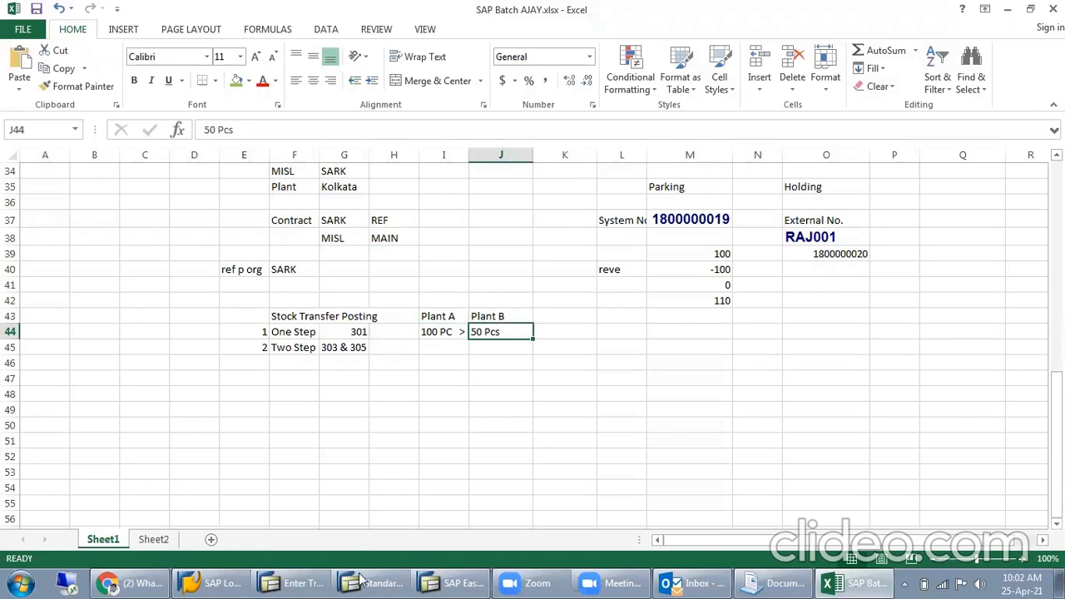
left_click(369, 583)
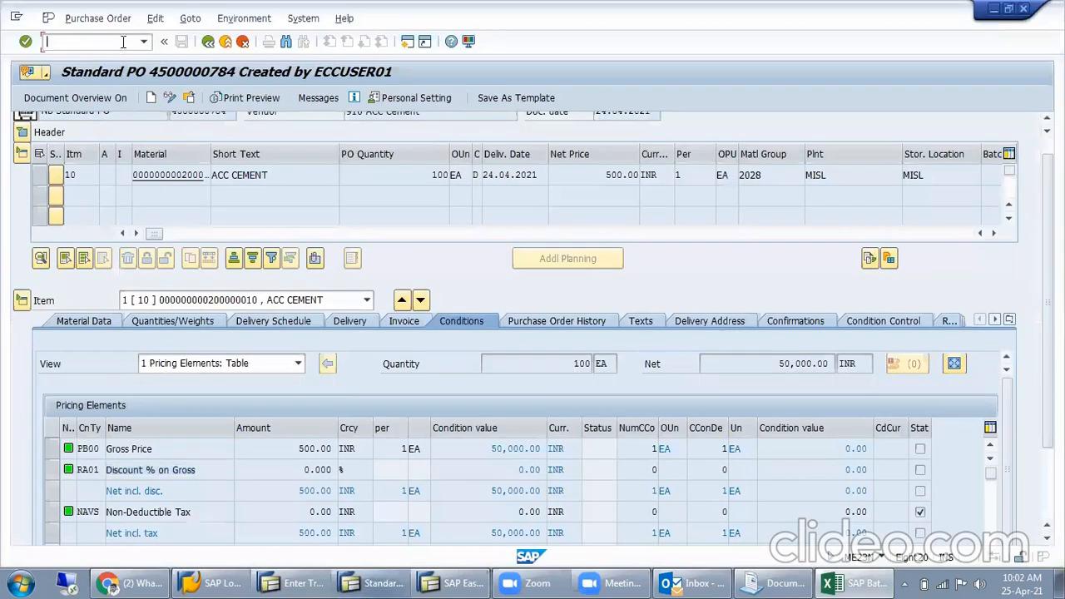
type("/nmmbe")
key("Return")
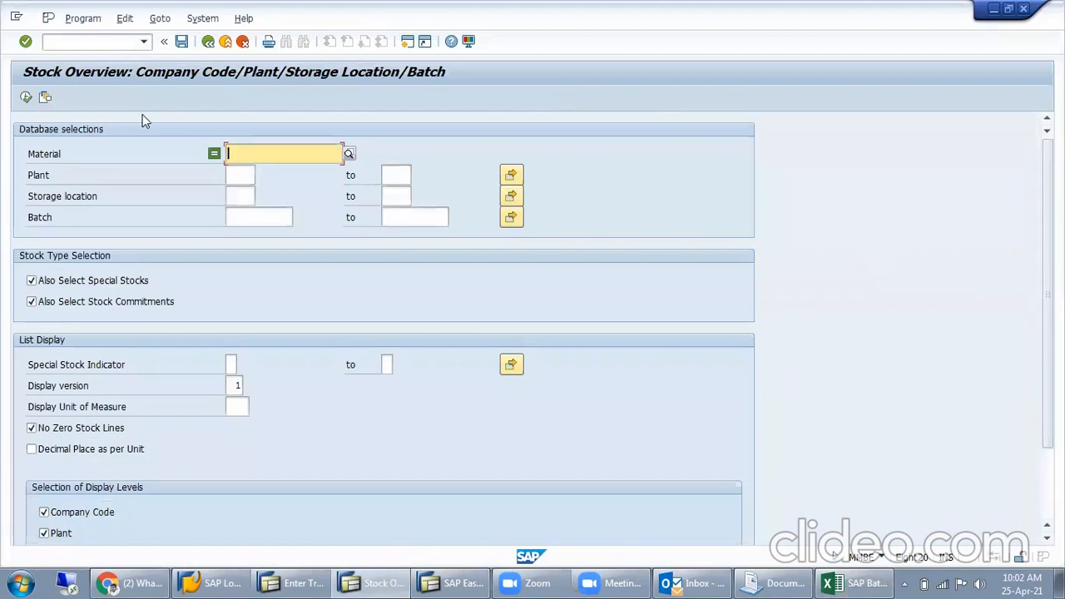
key("Down")
key("Down")
key("Return")
key("F8")
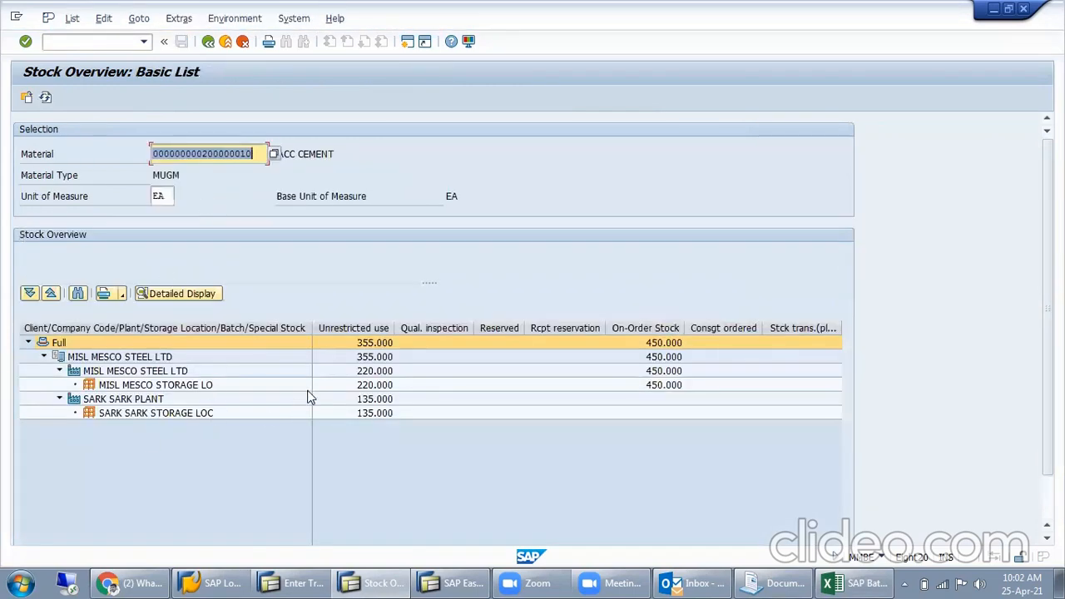
- Restrict the stock overview to plant MISL, run it again and check the unrestricted stock of the MISL storage location
left_click(208, 41)
left_click(241, 175)
type("misk")
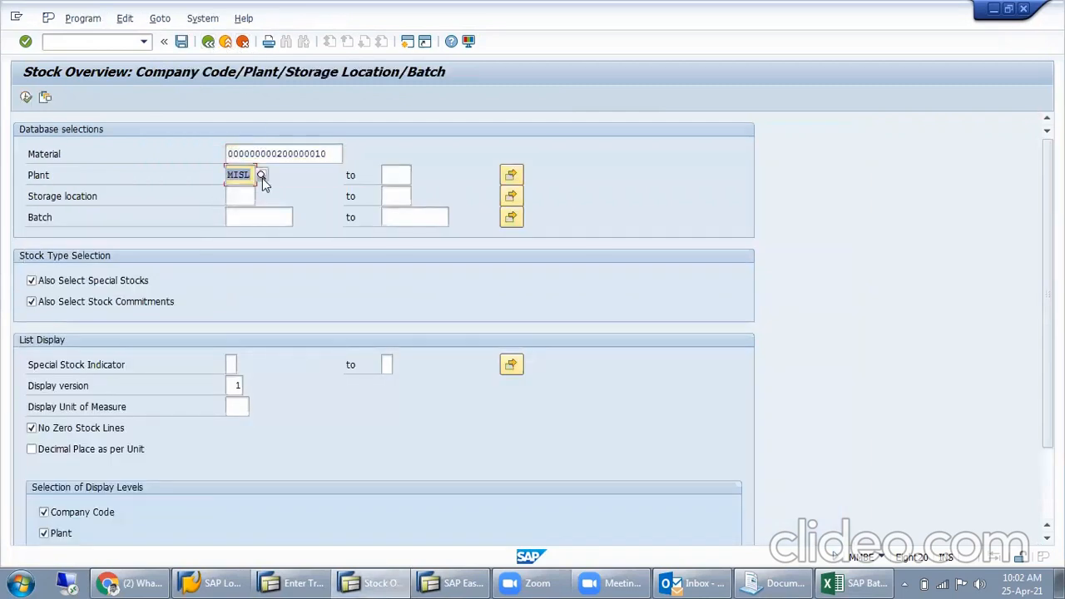
left_click(26, 97)
left_click(384, 388)
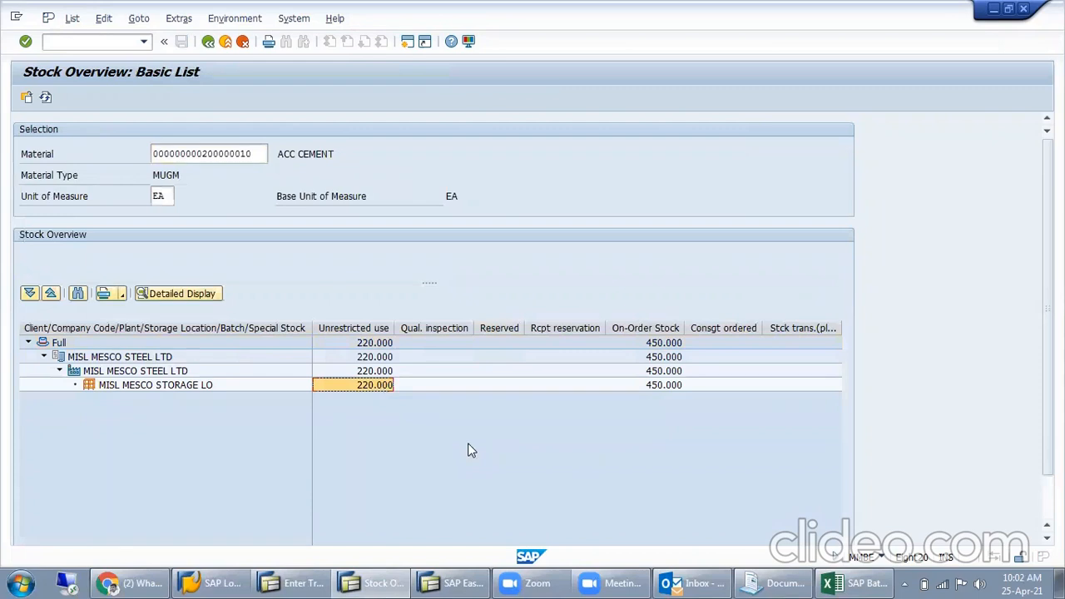
- Clear the plant restriction and rerun the stock overview for all plants
left_click(208, 40)
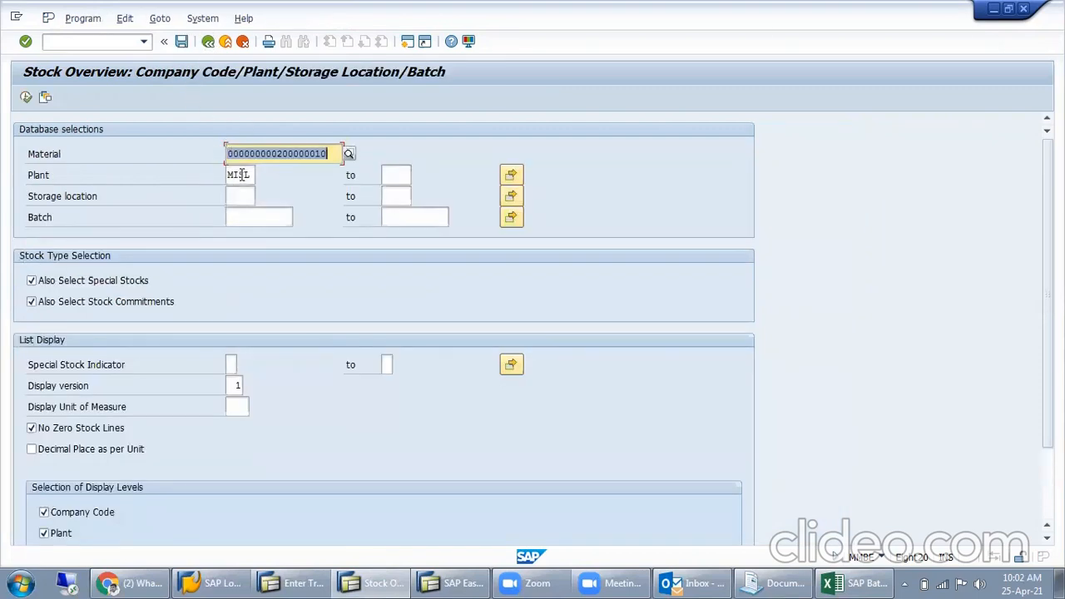
double_click(241, 175)
key("BackSpace")
left_click(25, 97)
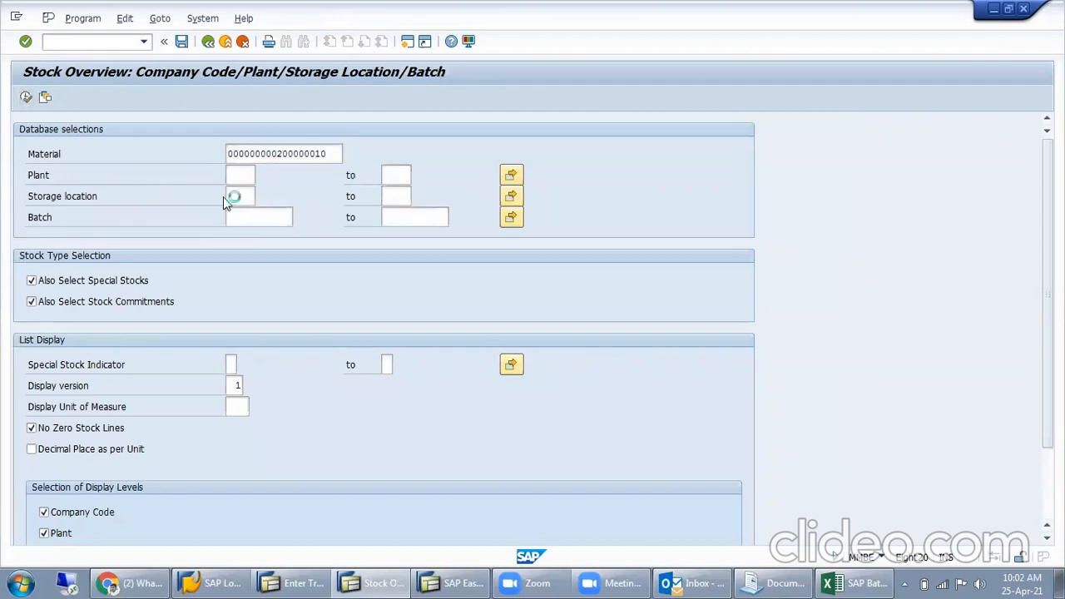
- Compare the unrestricted-use stock of the MISL storage location with that of the SARK storage location
left_click(207, 387)
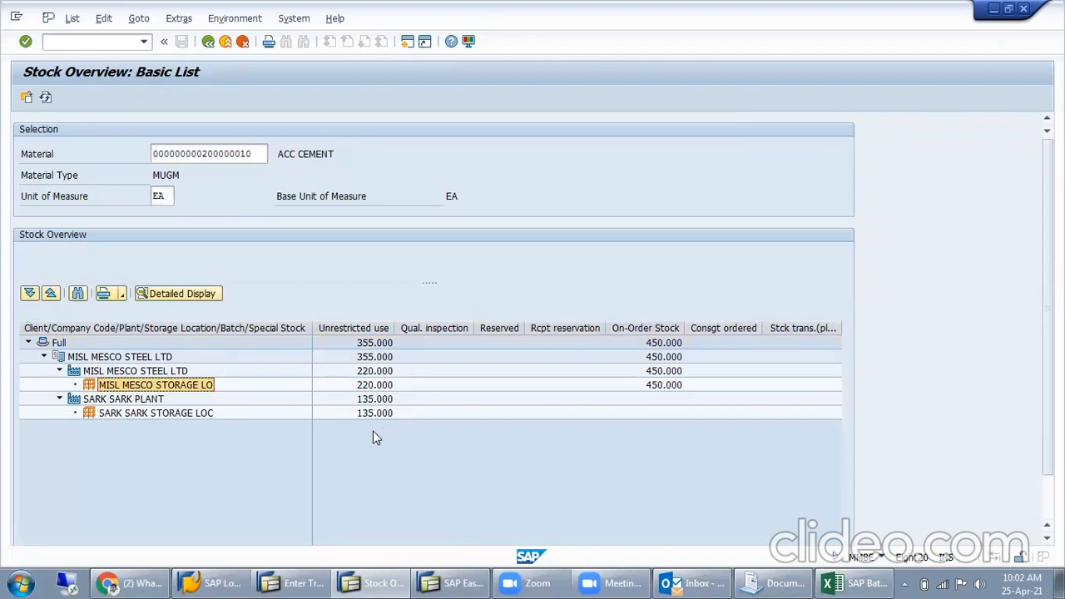
left_click(375, 385)
left_click(178, 417)
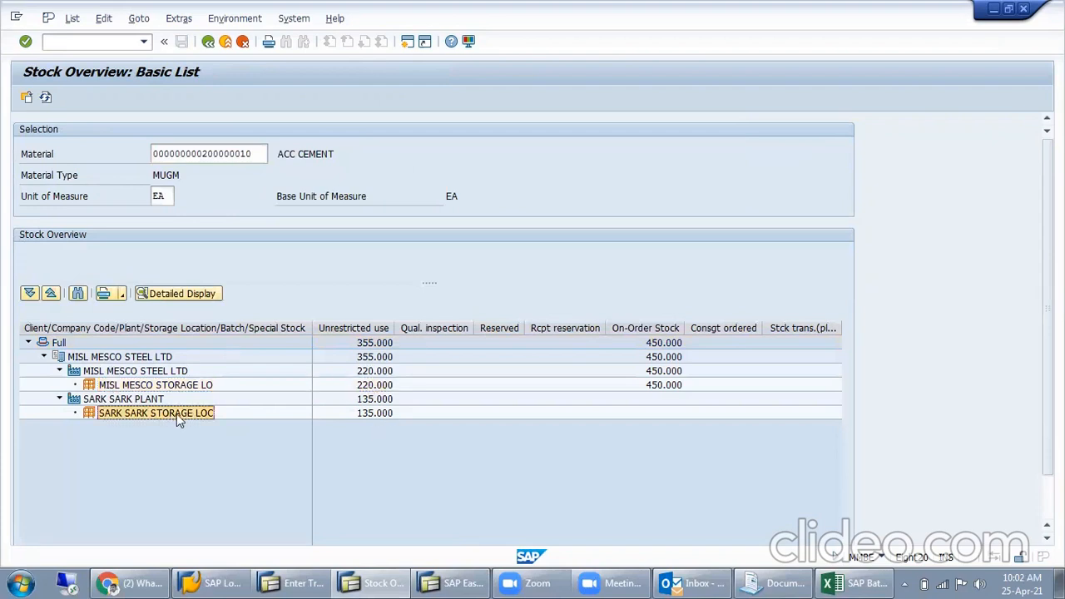
left_click(362, 418)
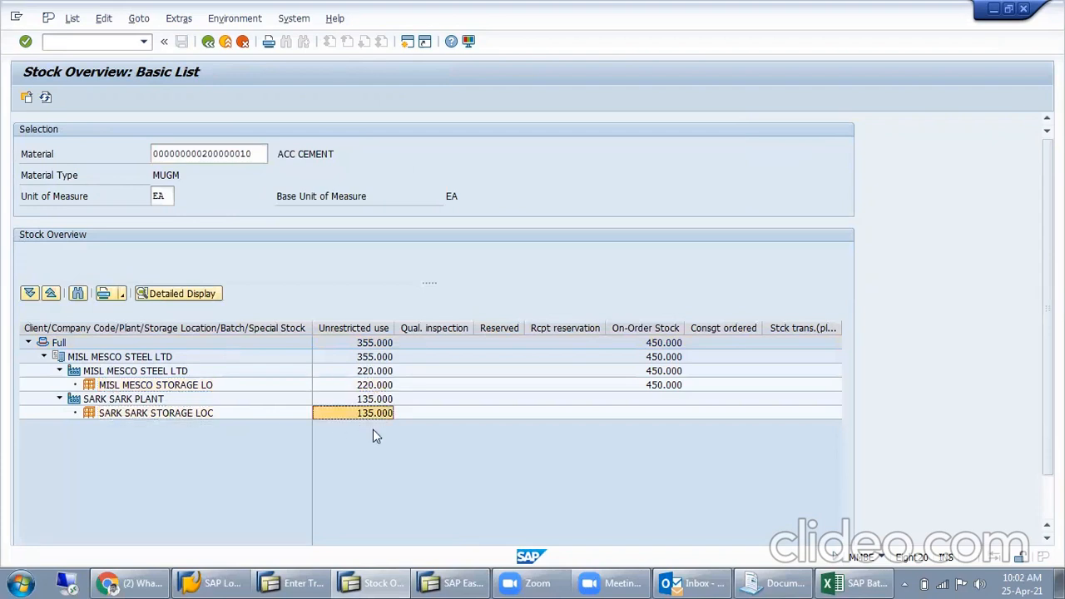
left_click(371, 387)
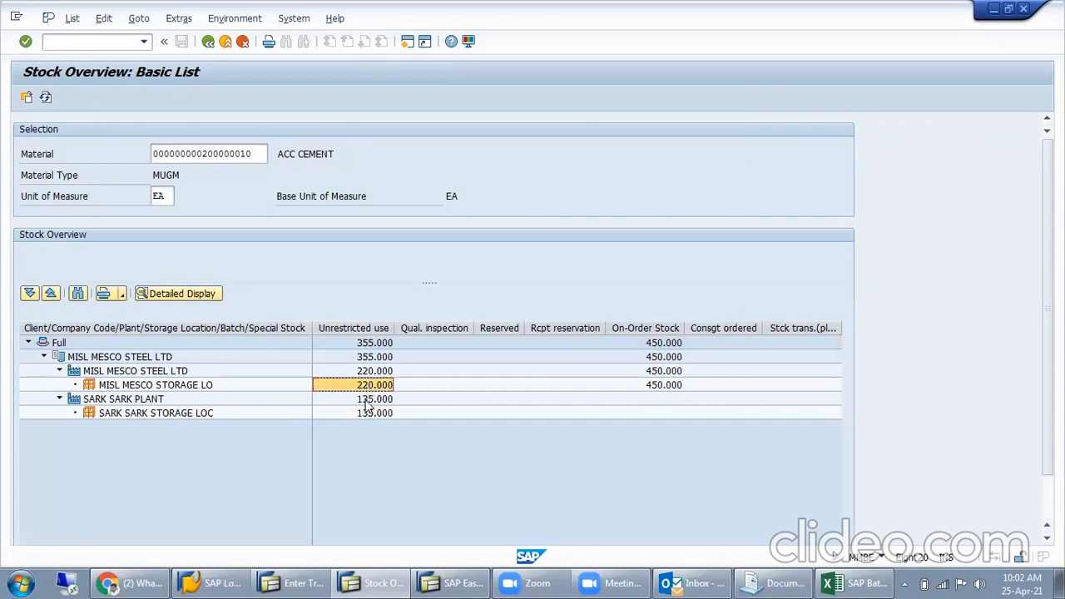
left_click(369, 414)
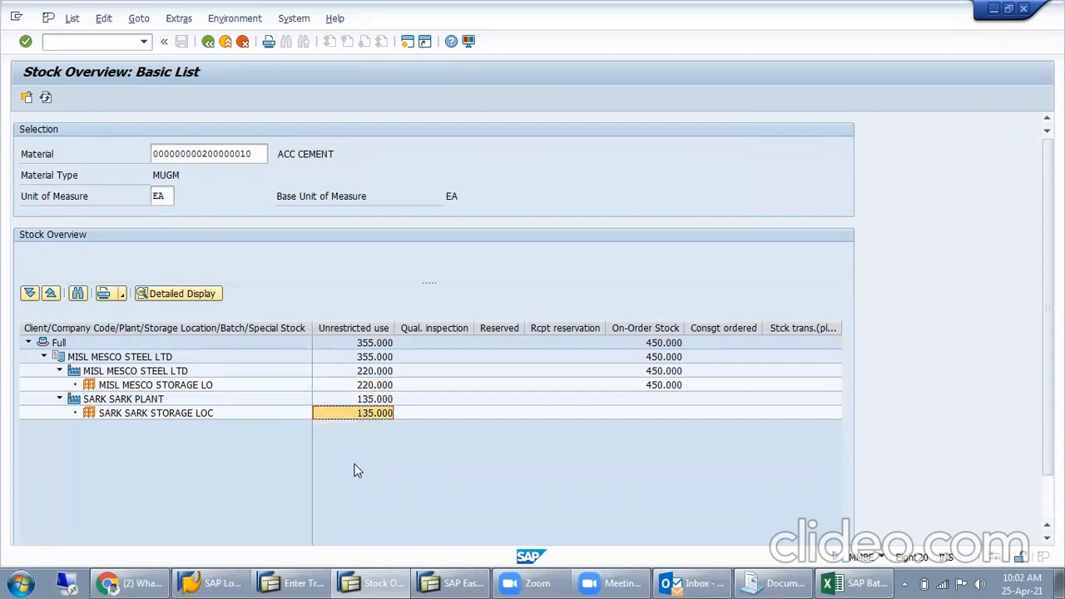
left_click(375, 386)
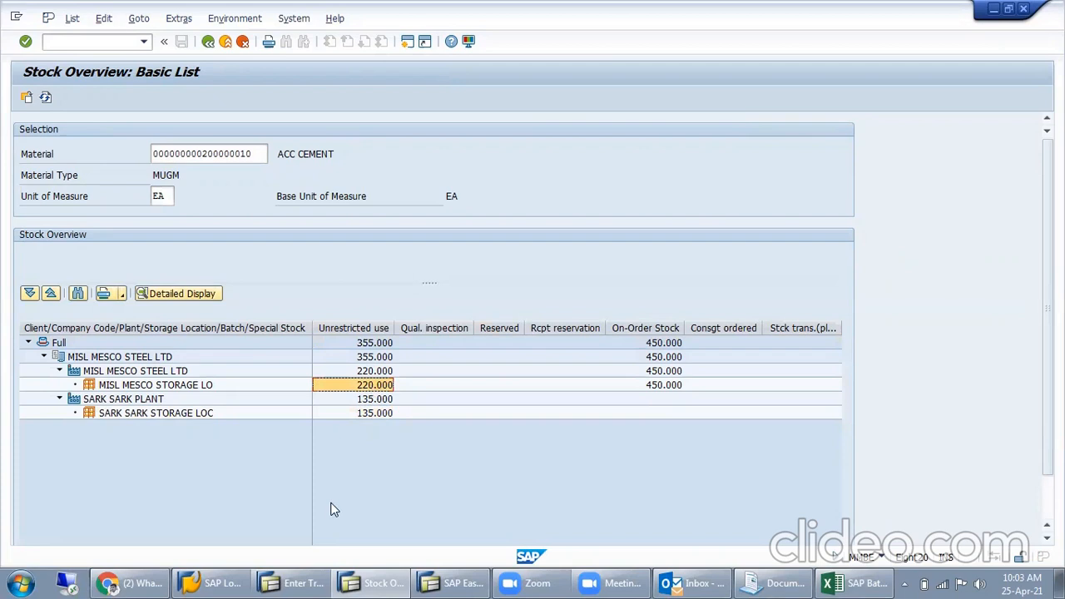
left_click(378, 413)
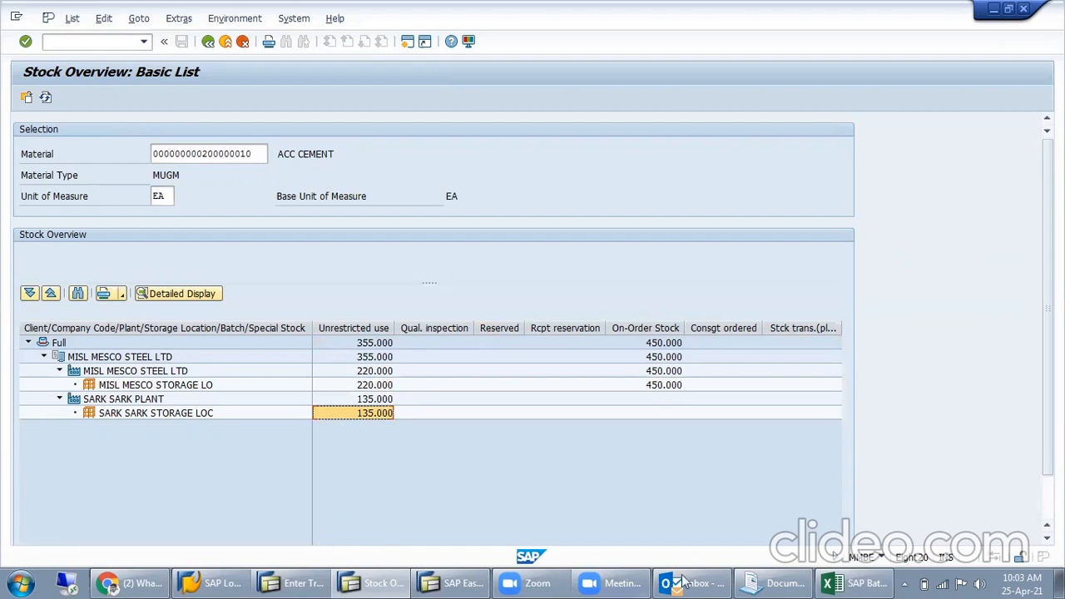
- Switch to the transfer posting session, enter plant MISL and storage location MISL as issuing defaults, and continue to the items
mouse_move(289, 581)
left_click(327, 497)
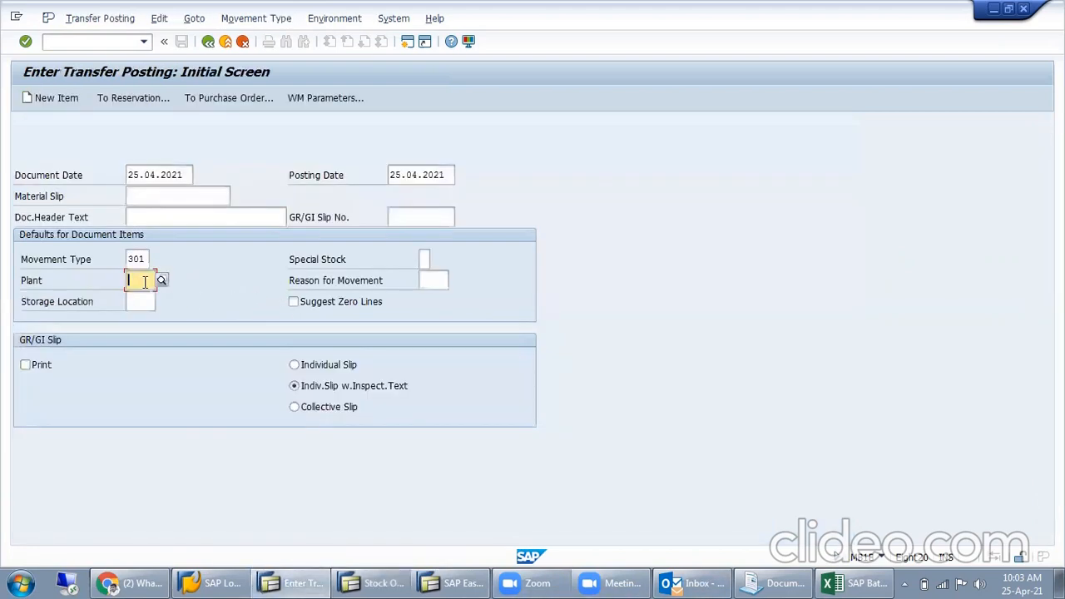
type("mis")
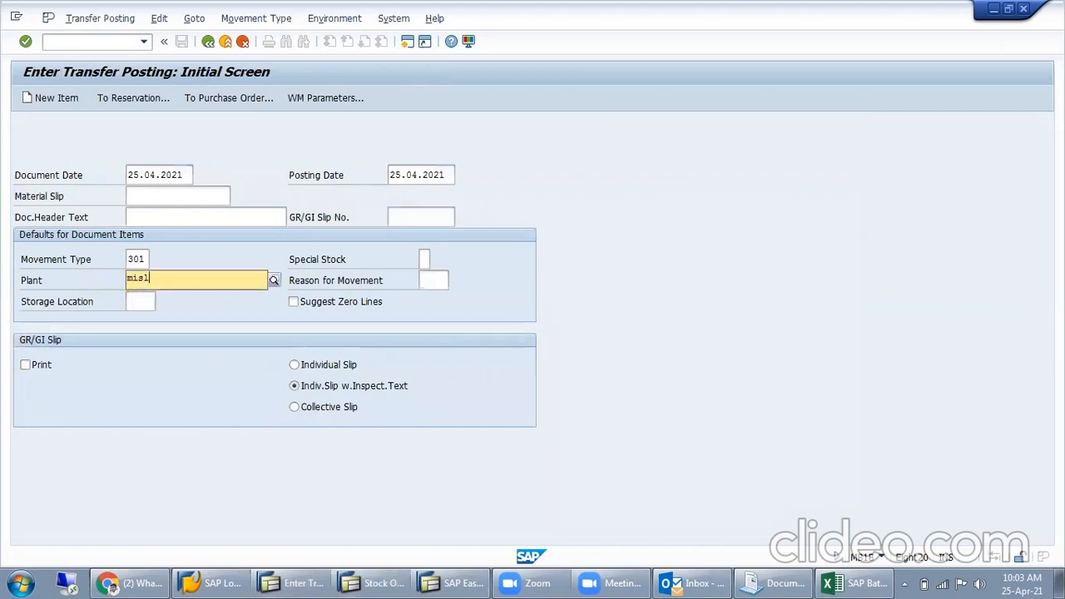
type("1")
key("Tab")
key("Tab")
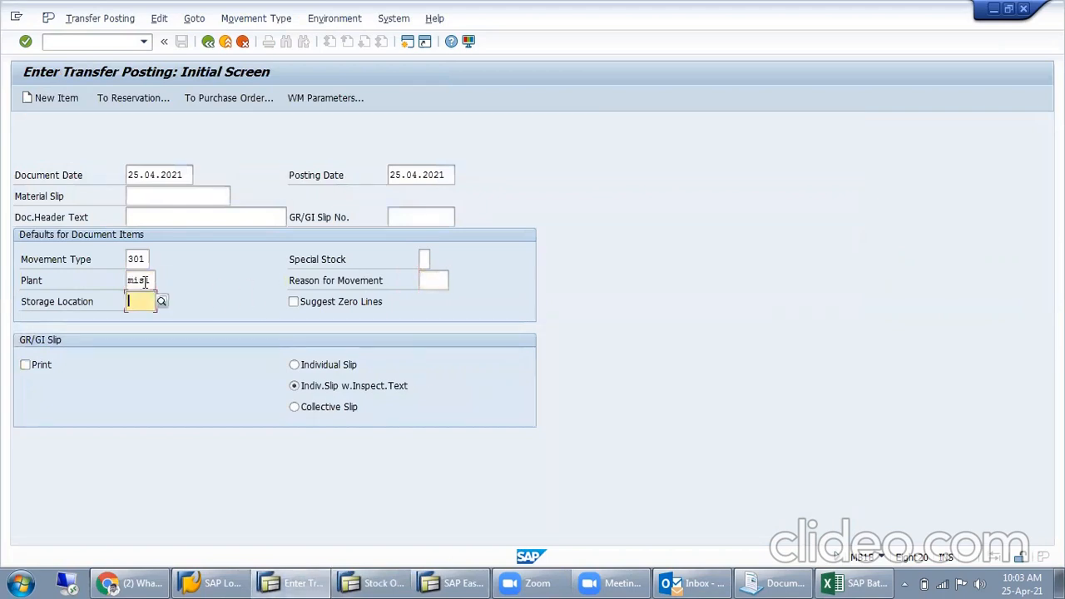
type("misl")
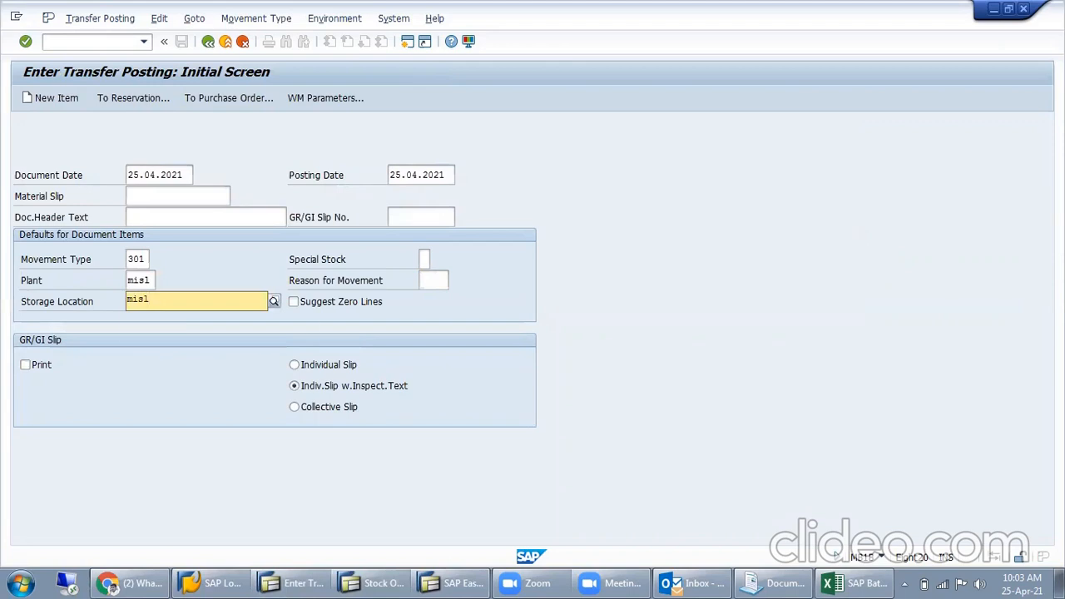
key("Return")
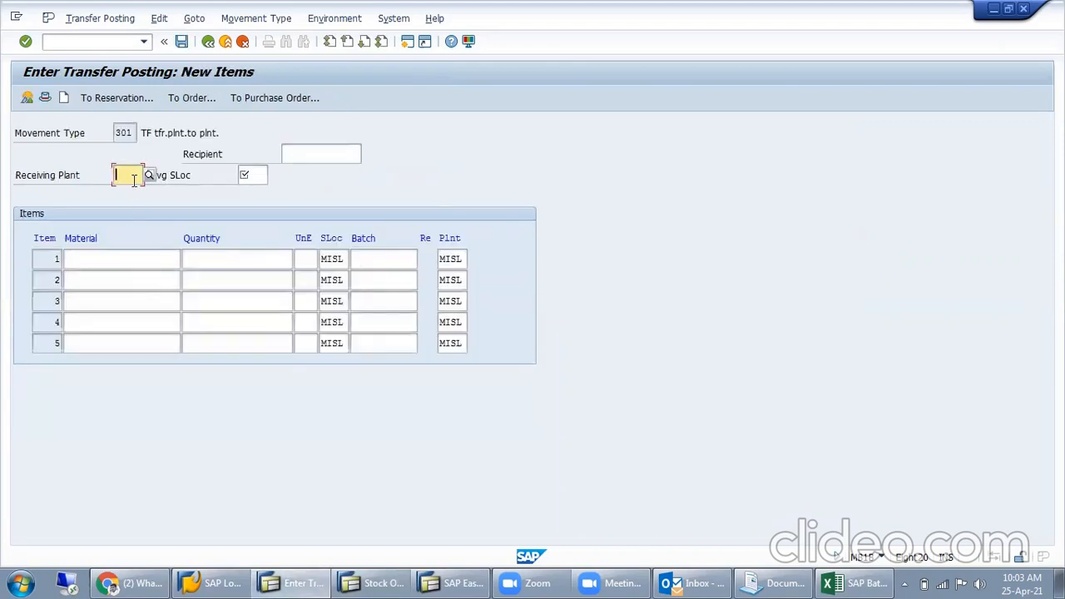
- Set the receiving plant to SARK and the receiving storage location to SARK
type("SARK")
key("Return")
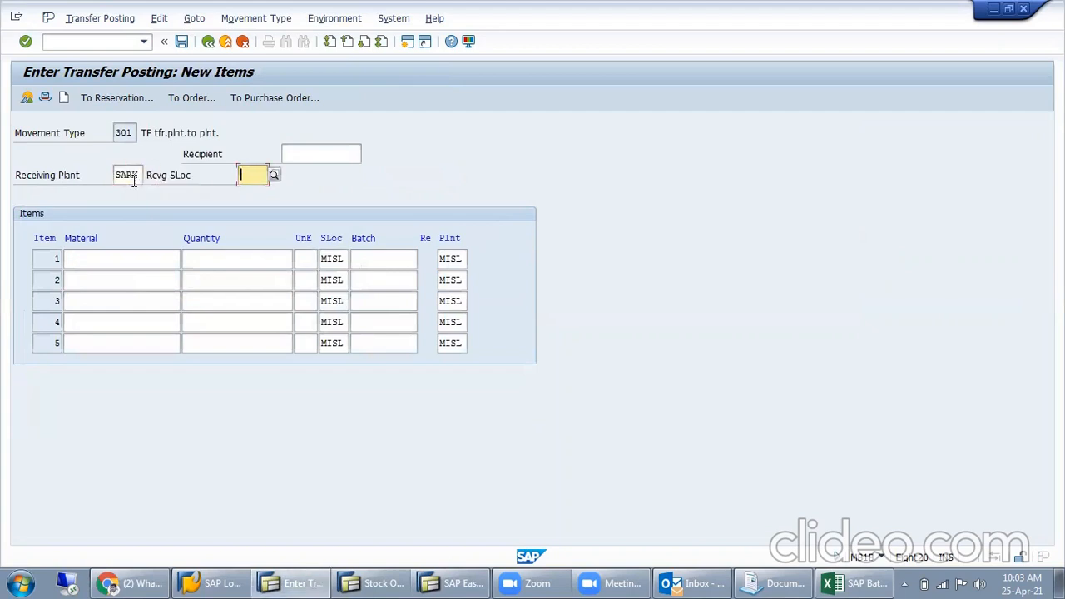
type("SARK")
key("Return")
type("800000")
left_click_drag(142, 252, 8, 264)
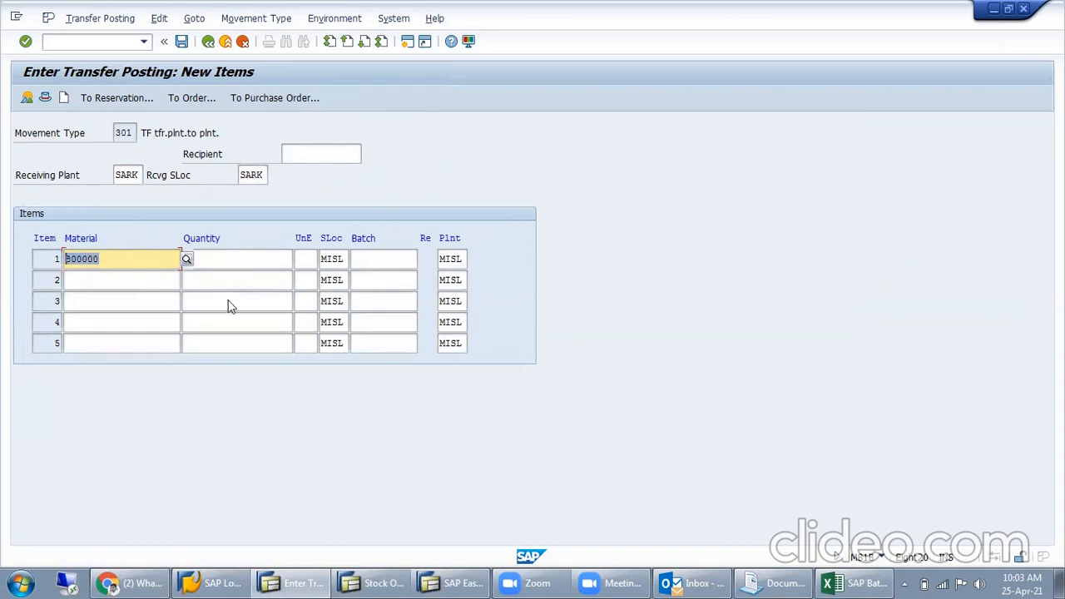
key("alt+Tab")
left_click_drag(250, 153, 4, 158)
key("ctrl+c")
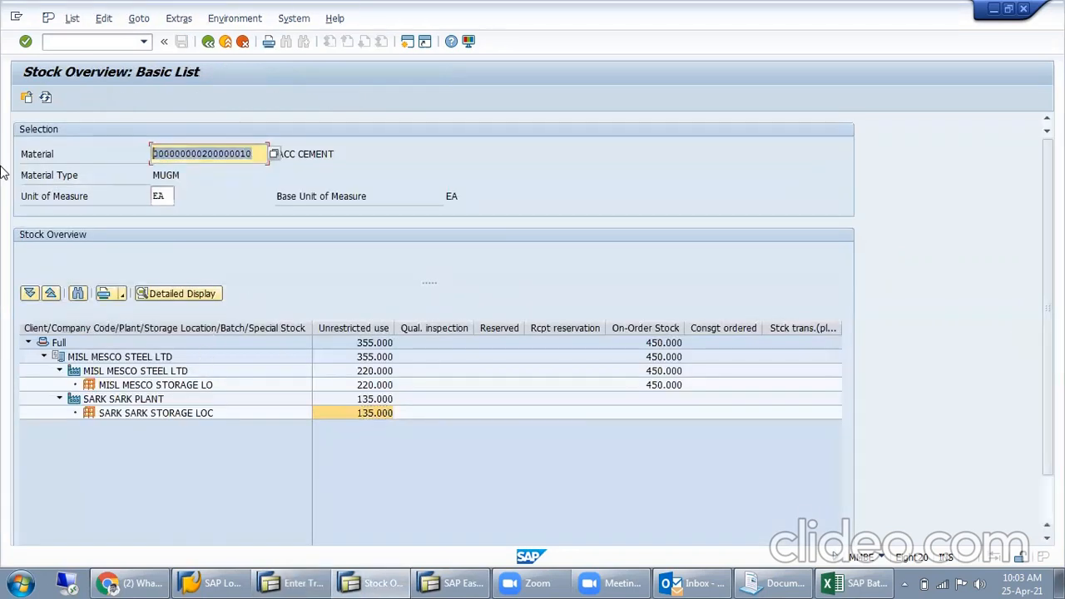
key("alt+Tab")
key("ctrl+v")
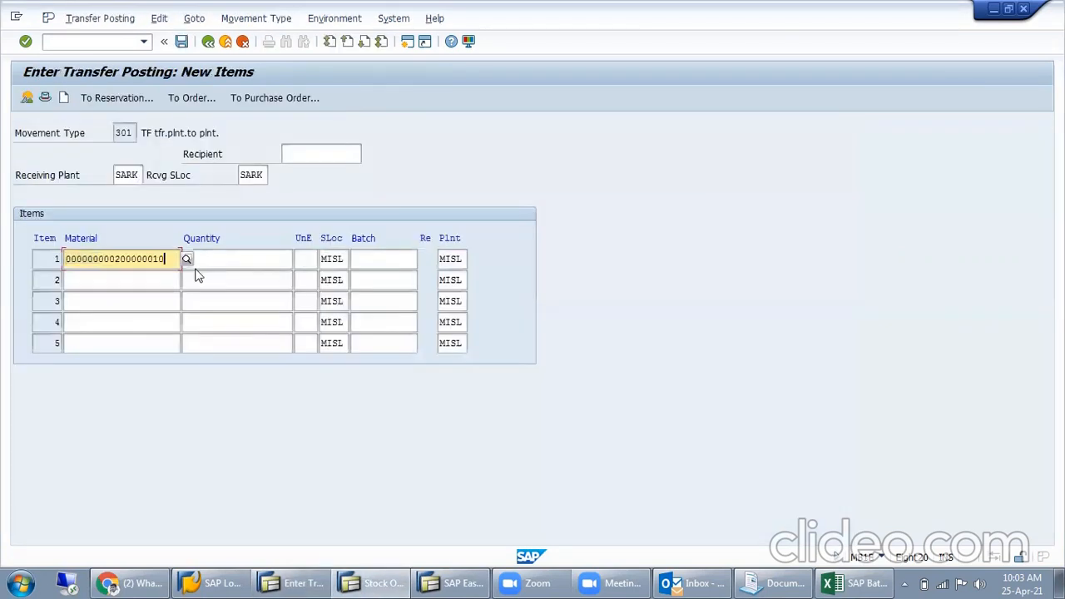
key("Tab")
type("20")
key("Tab")
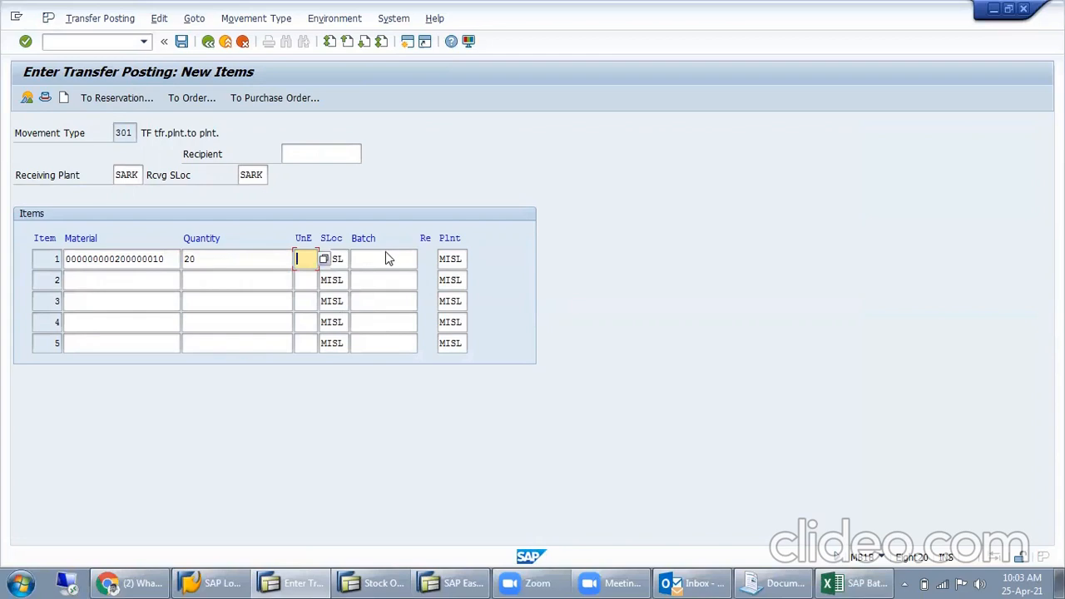
- Confirm the item entries and post the one-step transfer from plant MISL to plant SARK
key("Return")
key("Return")
key("Return")
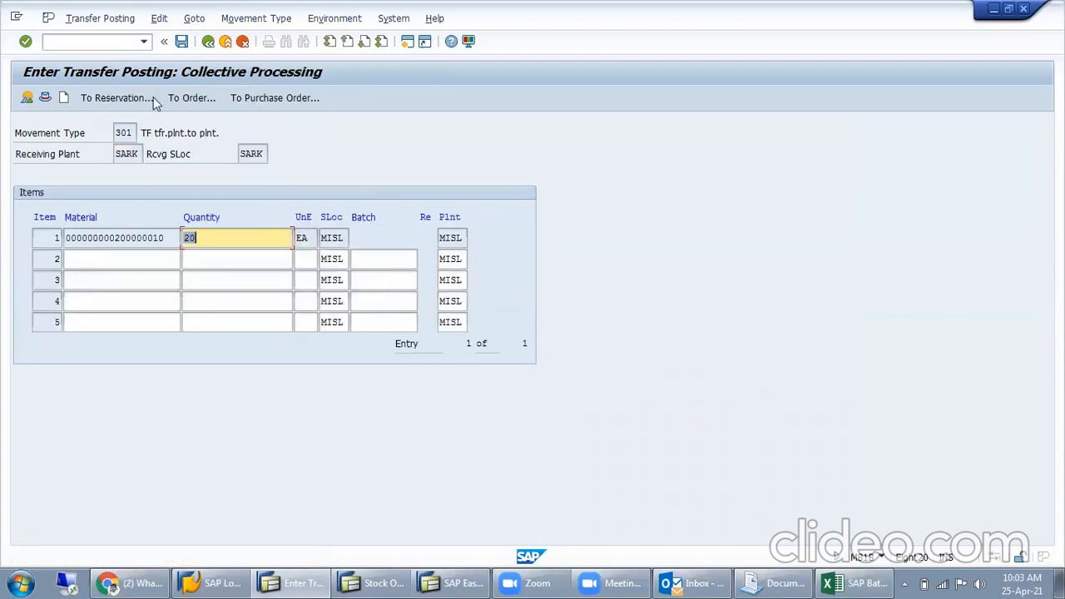
left_click(182, 40)
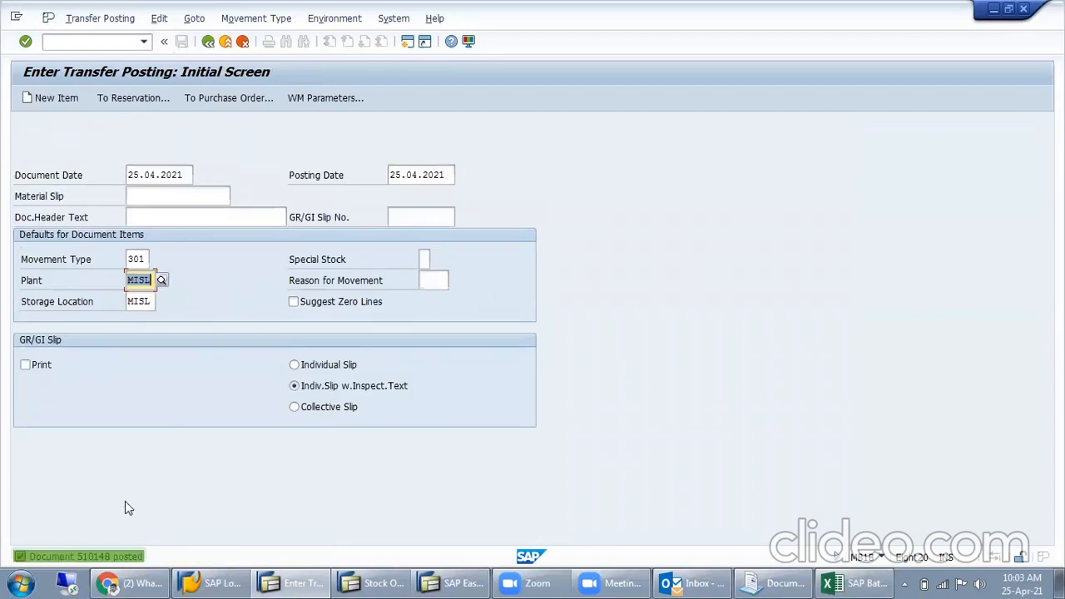
- Return to the stock overview, refresh it and check the unrestricted stock of the MISL and SARK storage locations
left_click(399, 582)
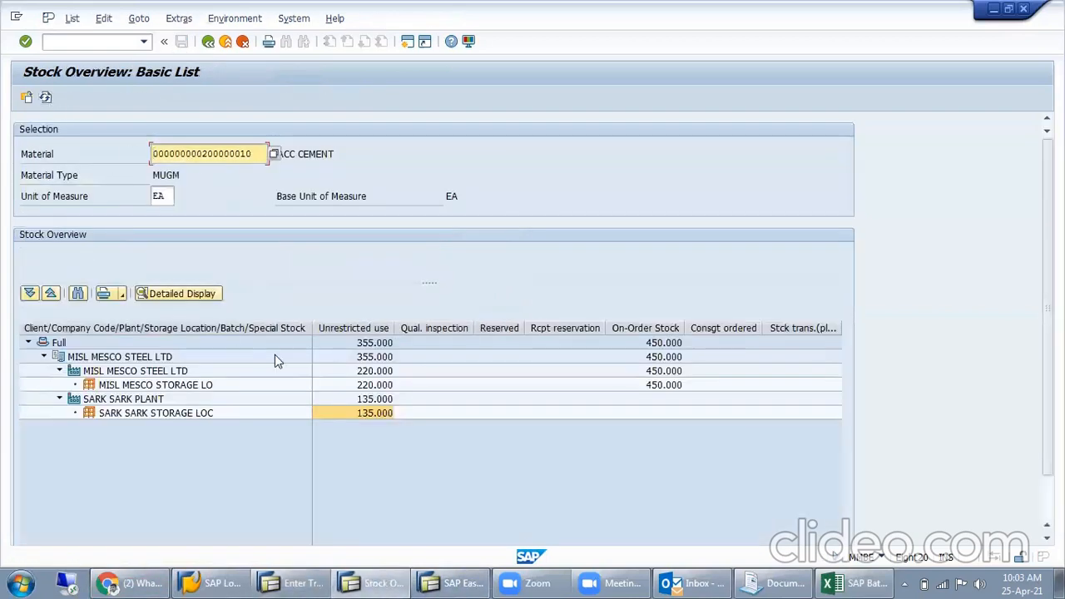
left_click(366, 371)
left_click(360, 413)
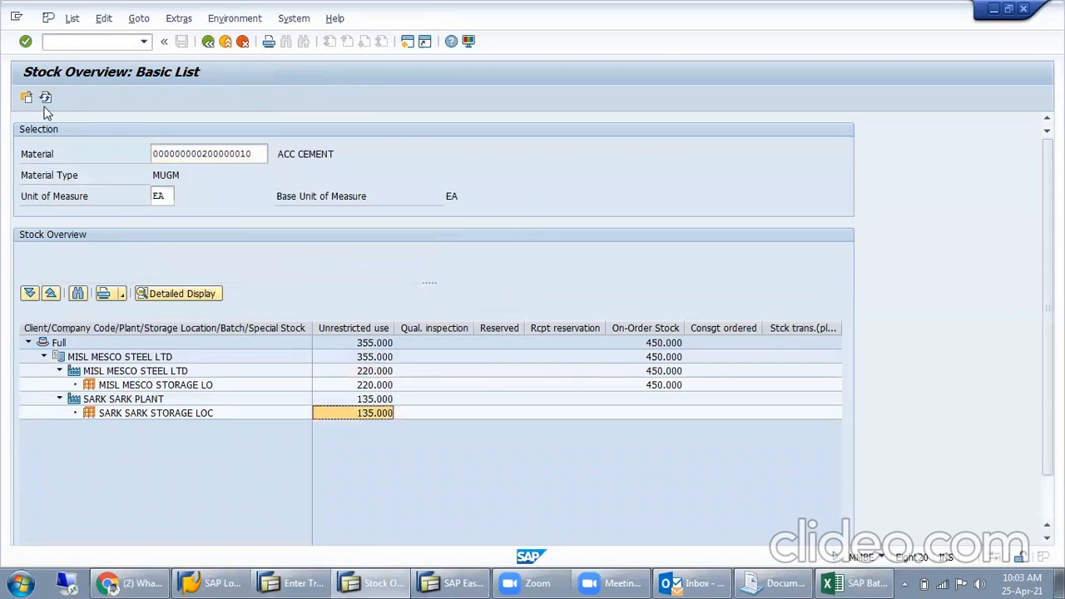
left_click(45, 98)
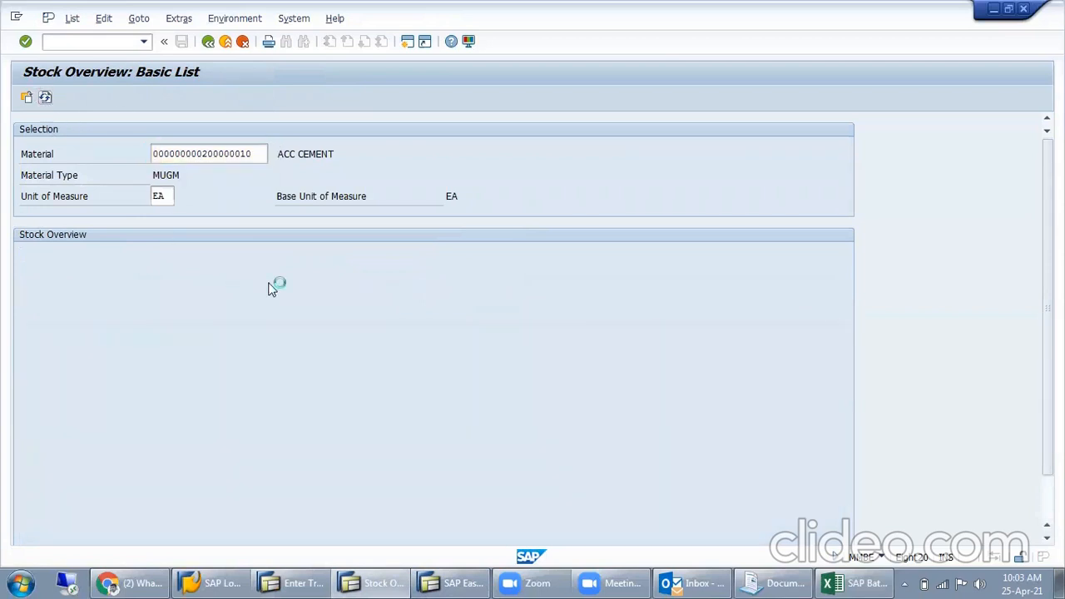
left_click(369, 385)
left_click(371, 415)
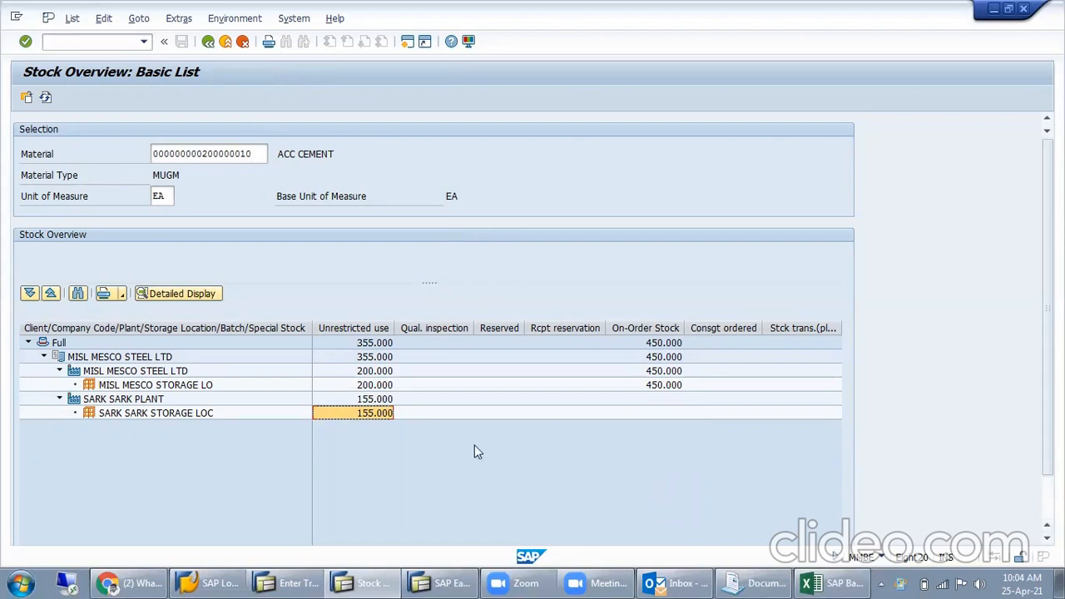
- Switch to the Excel notes and fill the Two Step row with Delhi under Plant A and Kolkata under Plant B
left_click(832, 582)
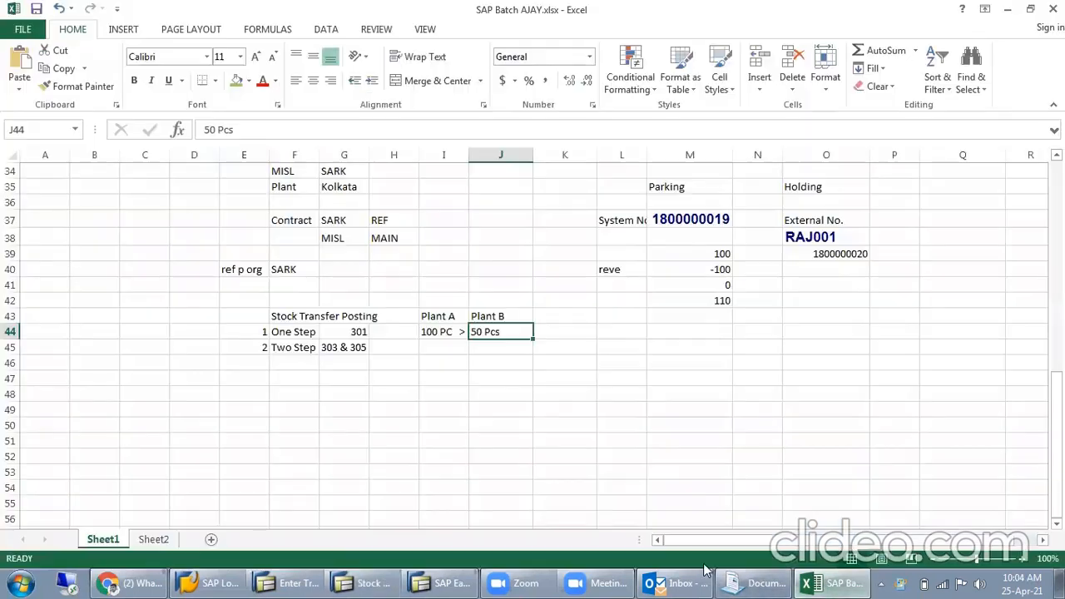
left_click(356, 347)
left_click(428, 332)
left_click(450, 353)
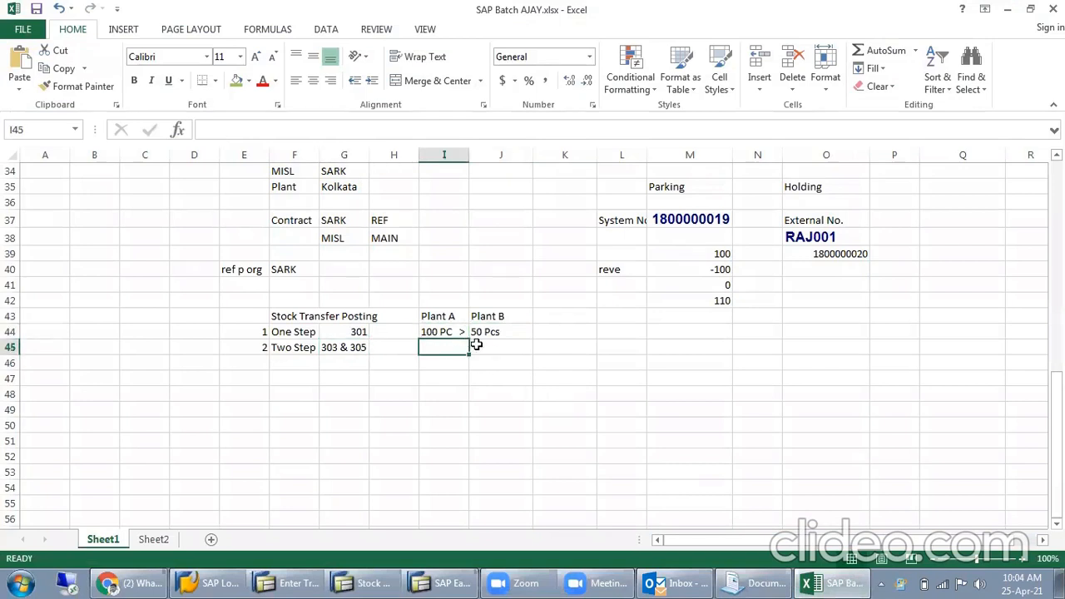
type("Delhi")
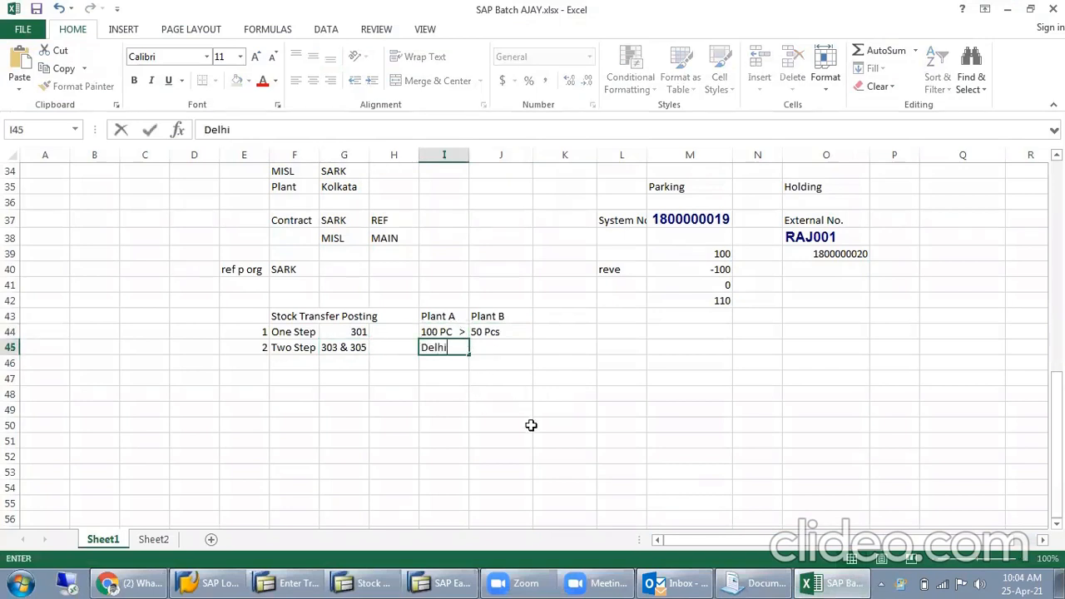
key("Tab")
type("Kolkata")
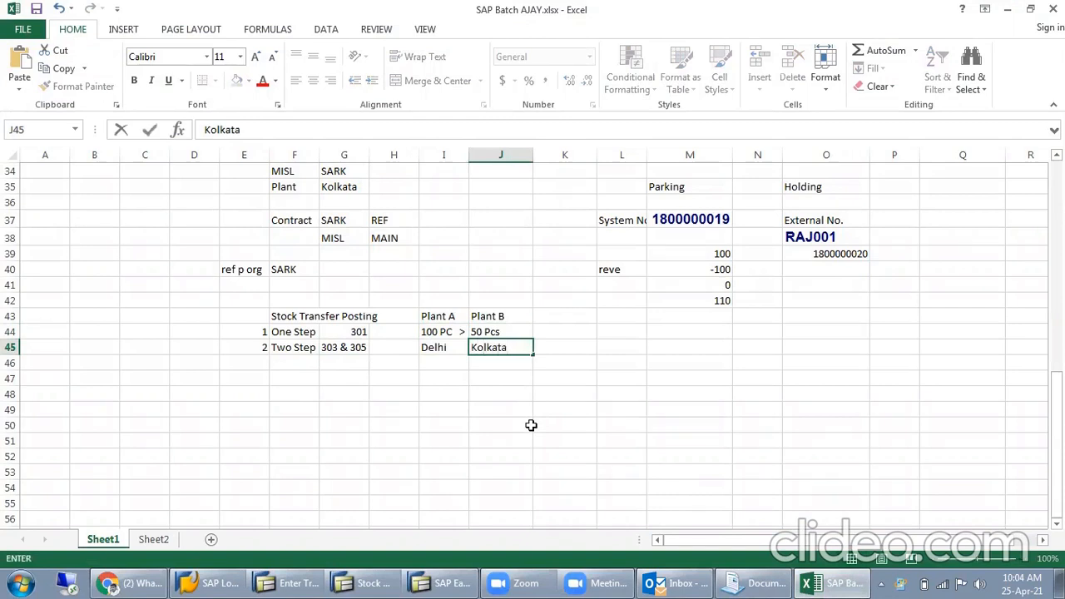
key("Return")
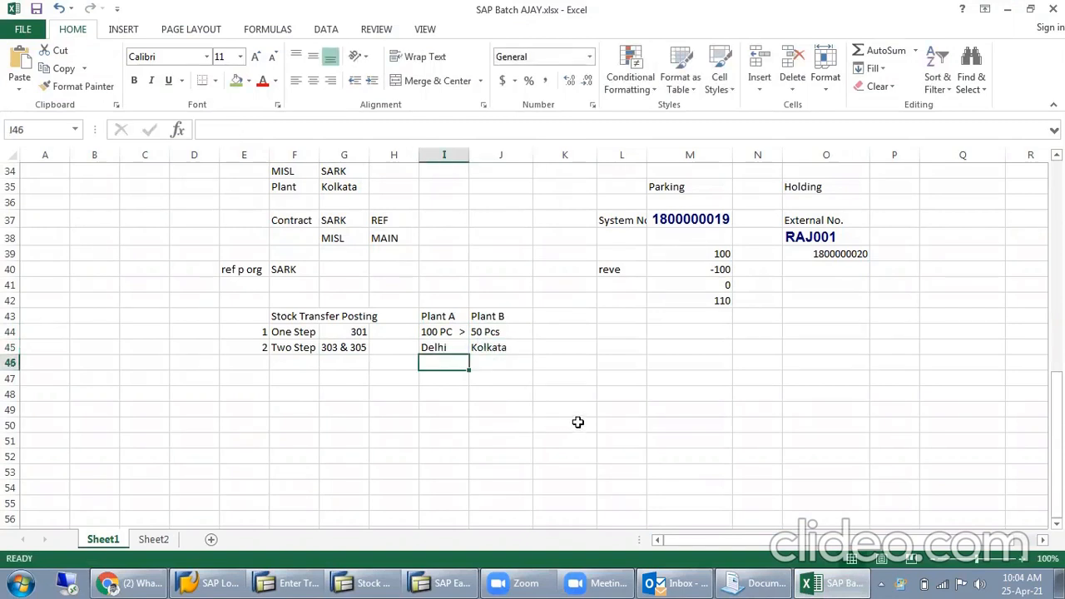
- Note a transit time of 4 days under Kolkata in cell J46
key("Right")
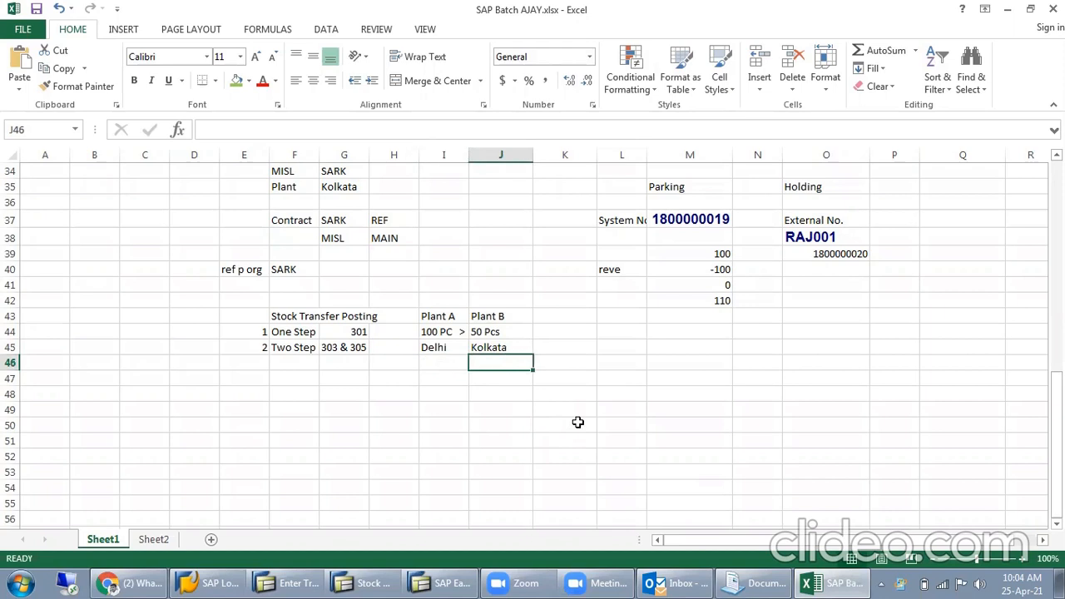
type("4 da")
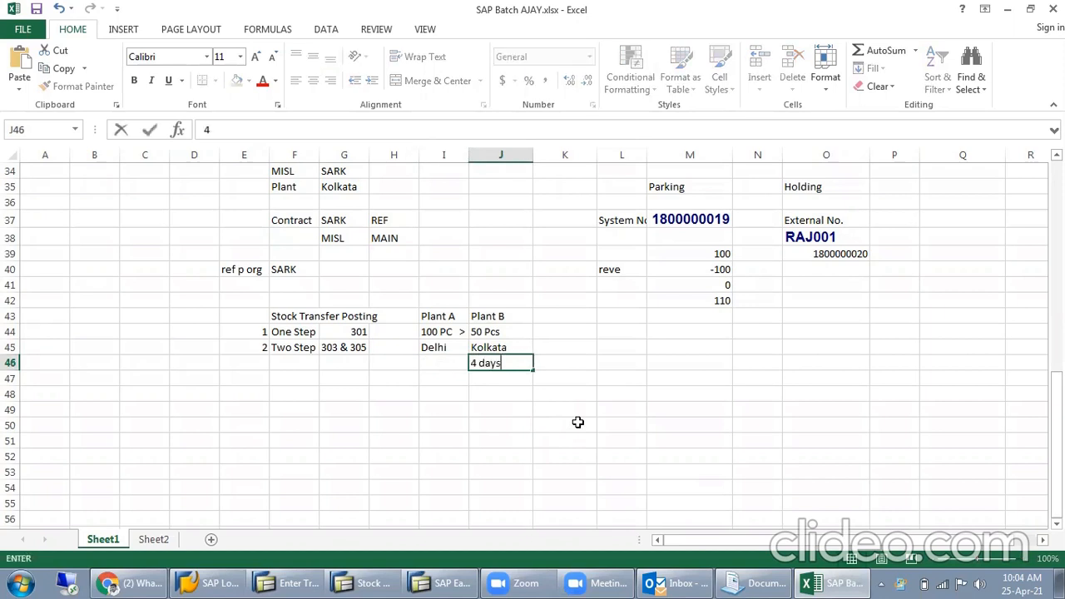
type("ys")
key("Return")
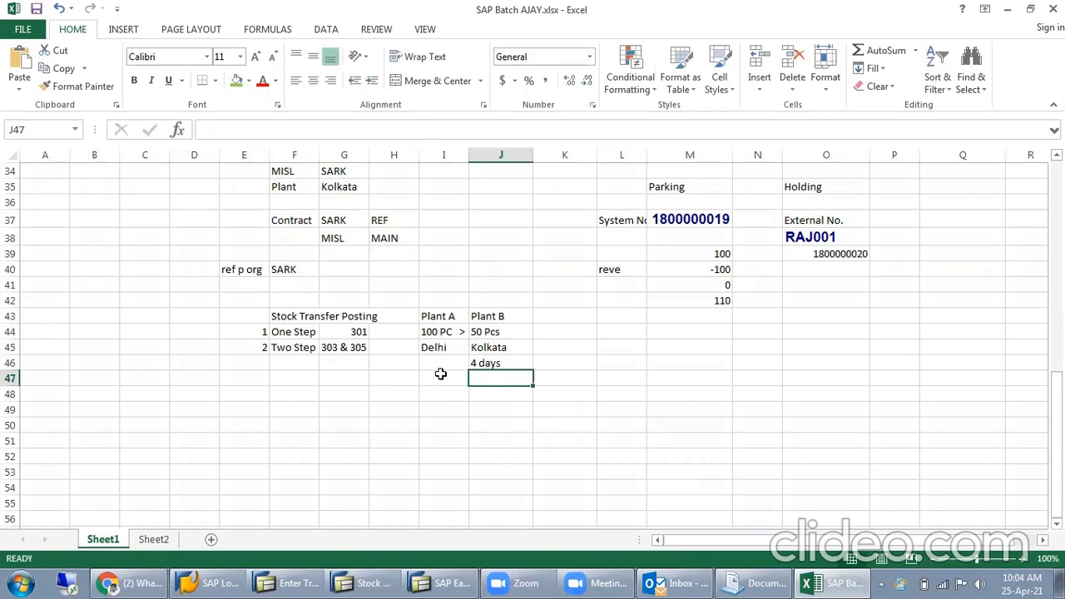
- Review the One Step and Two Step rows, comparing their movement types, Plant A and Plant B entries and the transit time
left_click(444, 348)
left_click(502, 354)
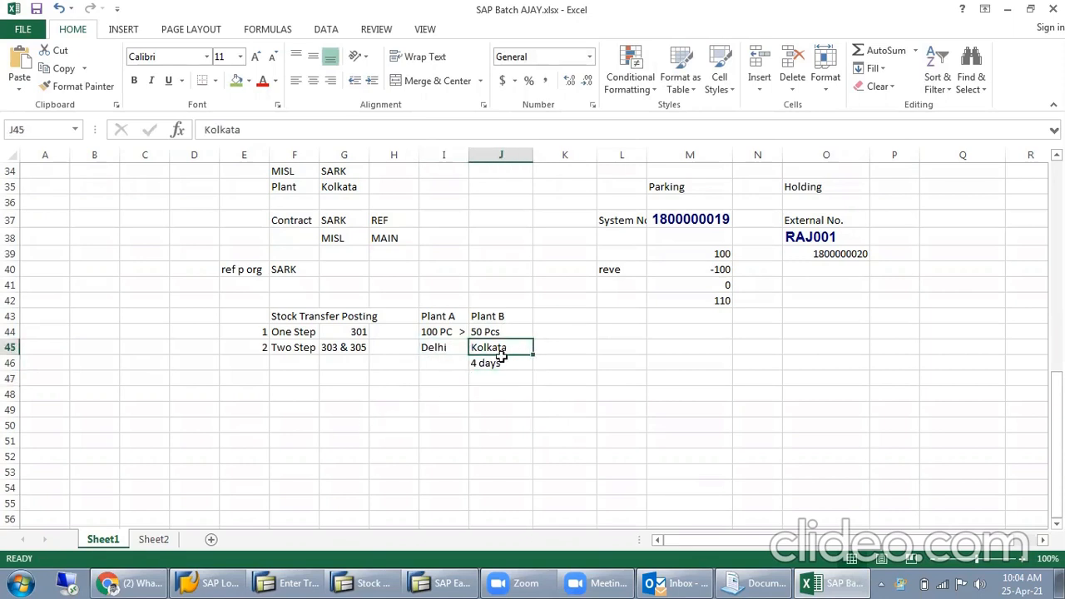
left_click(500, 357)
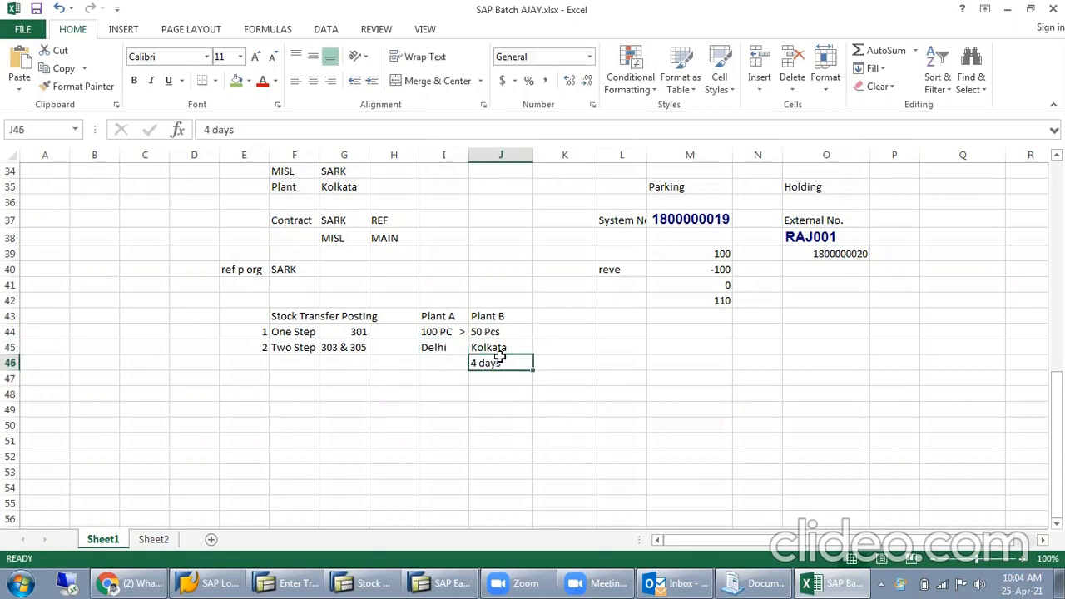
left_click(445, 334)
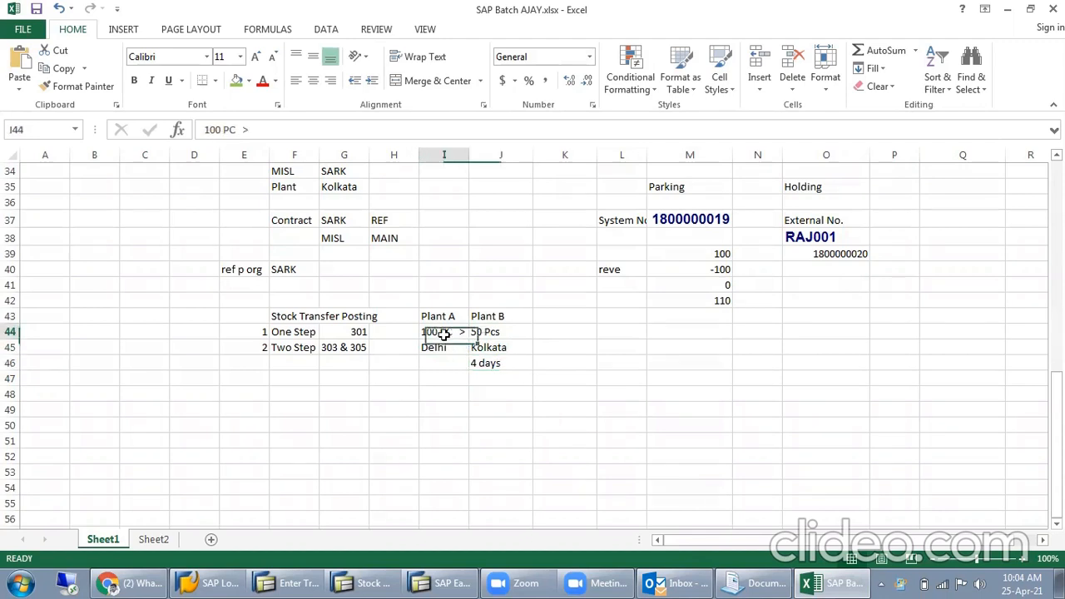
left_click(500, 334)
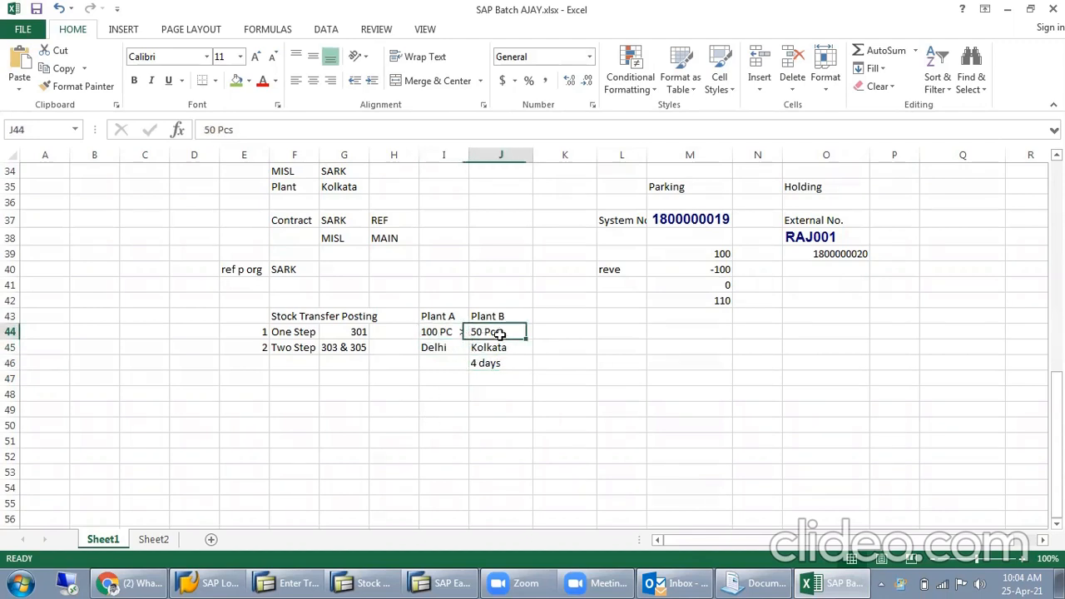
left_click(281, 327)
left_click_drag(443, 323, 490, 333)
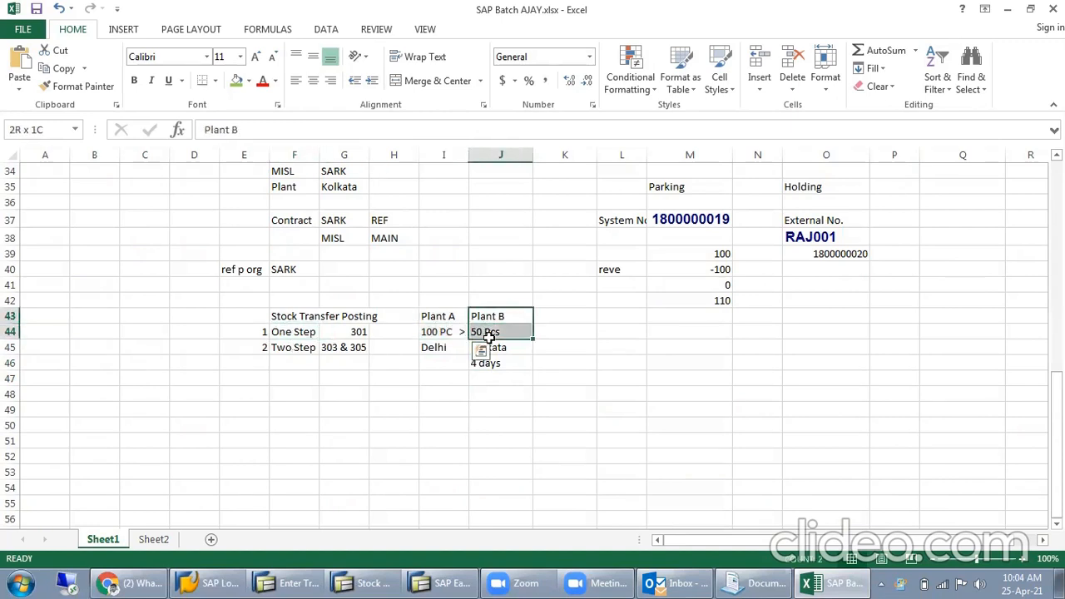
left_click(493, 363)
left_click(518, 333)
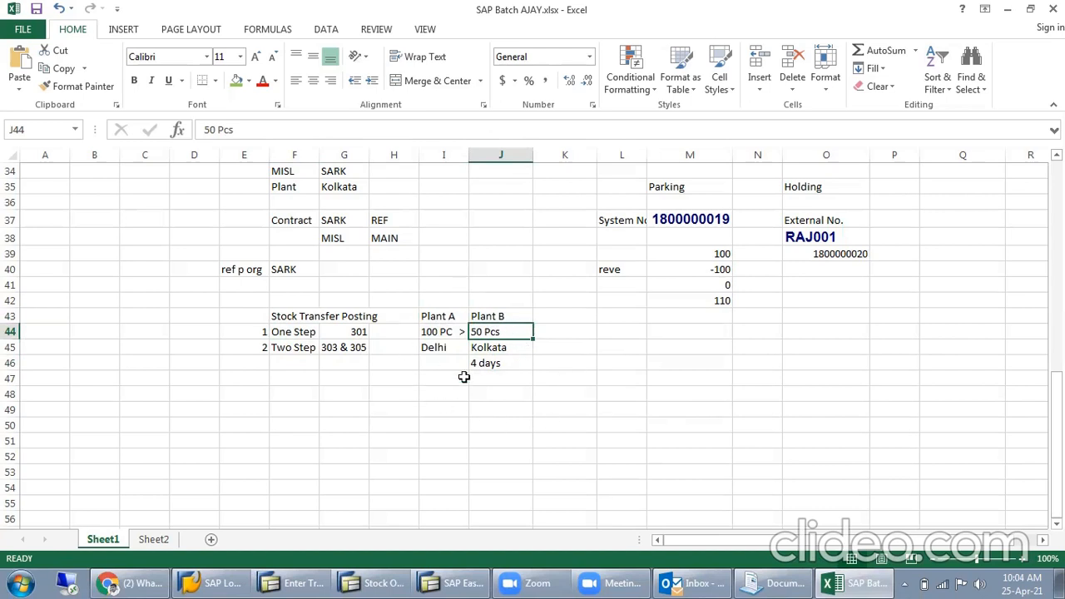
left_click_drag(306, 351, 342, 349)
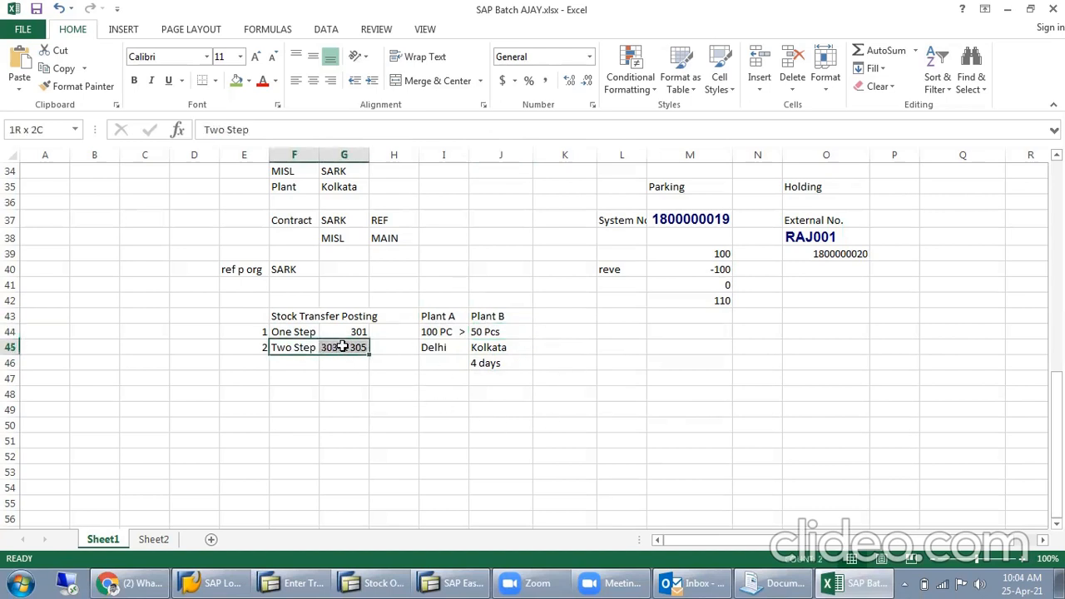
left_click(444, 349)
left_click_drag(489, 350, 498, 343)
left_click_drag(304, 348, 337, 348)
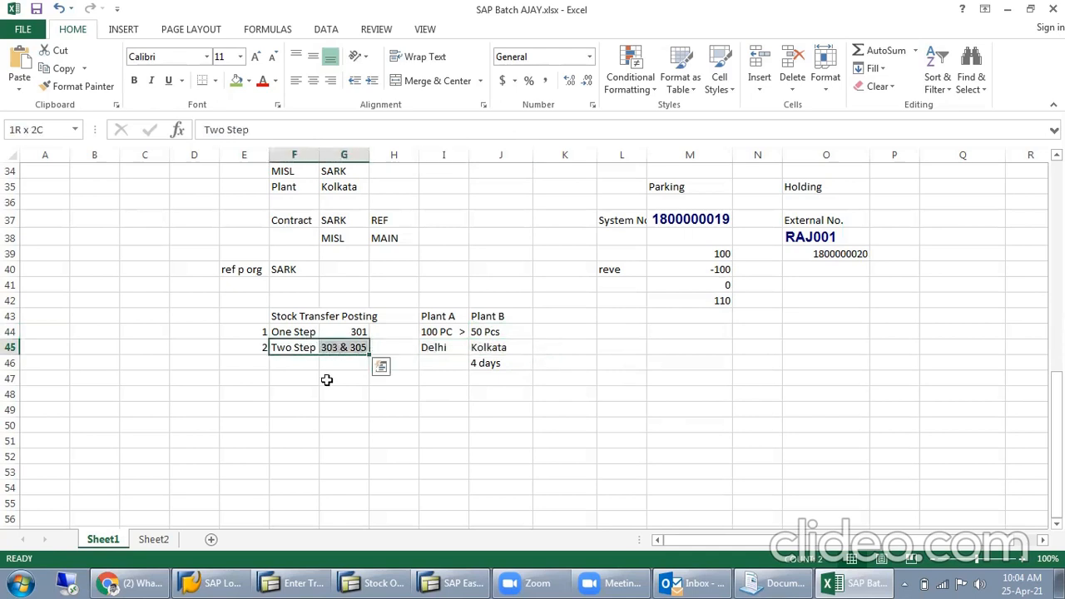
- Enter MISL with 303 beneath it in I48:I49 and SARK with 305 beneath it in J48:J49
left_click(420, 391)
type("MIS")
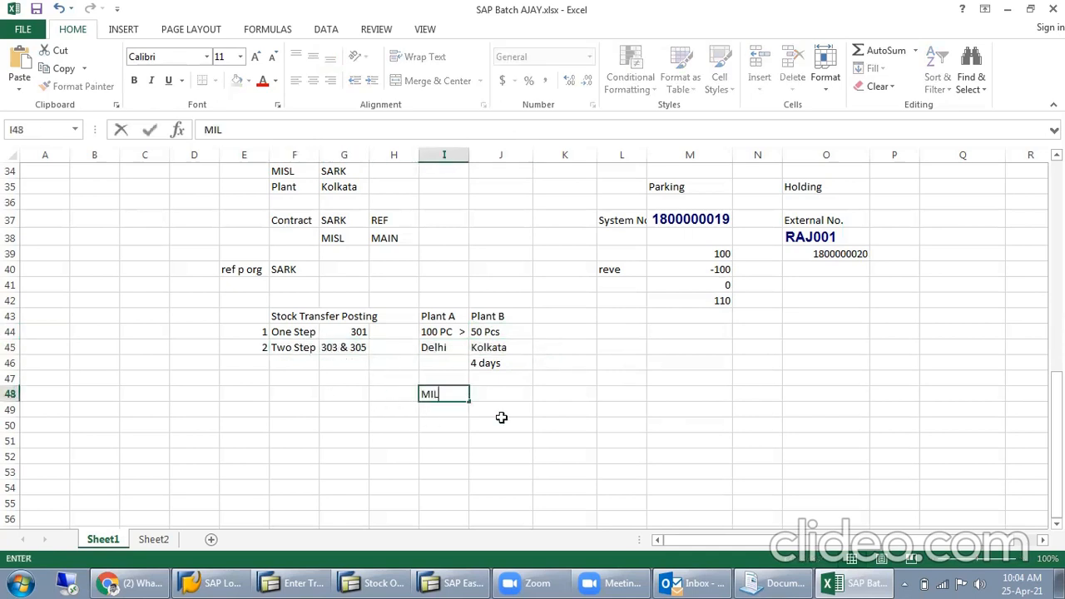
key("Return")
type("303")
left_click(502, 419)
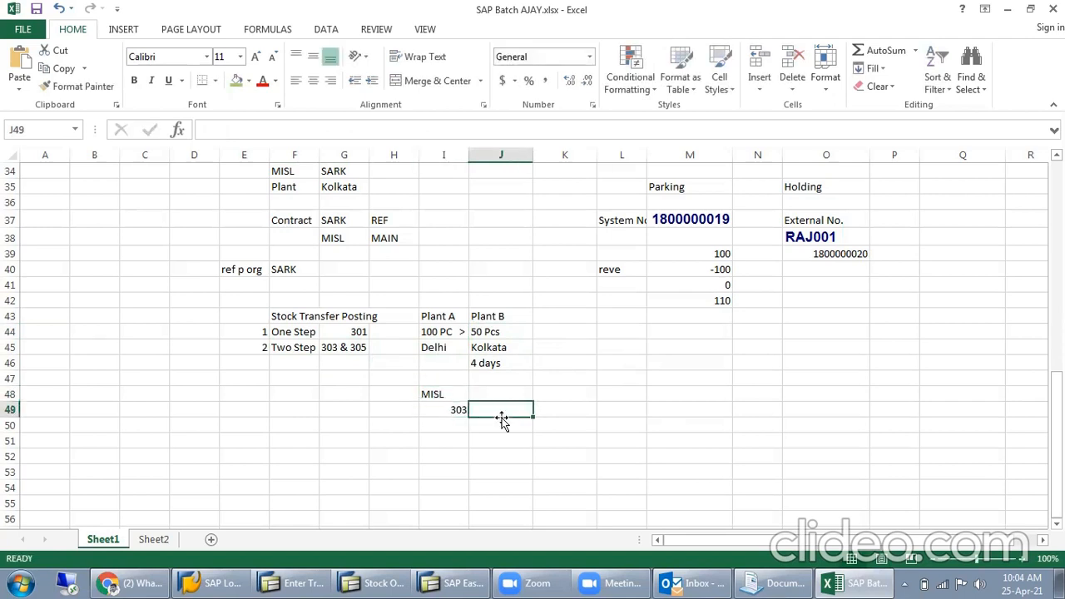
key("Up")
type("SARK")
key("Return")
type("305")
key("Return")
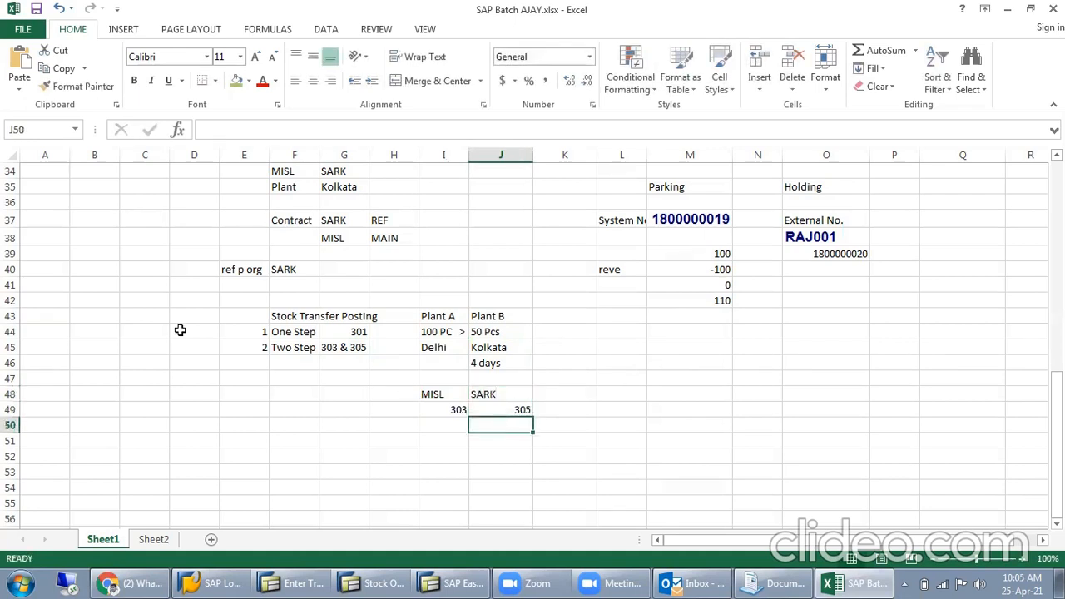
- Label the 303 column Send and the 305 column Recive in row 50
left_click(435, 422)
type("Send")
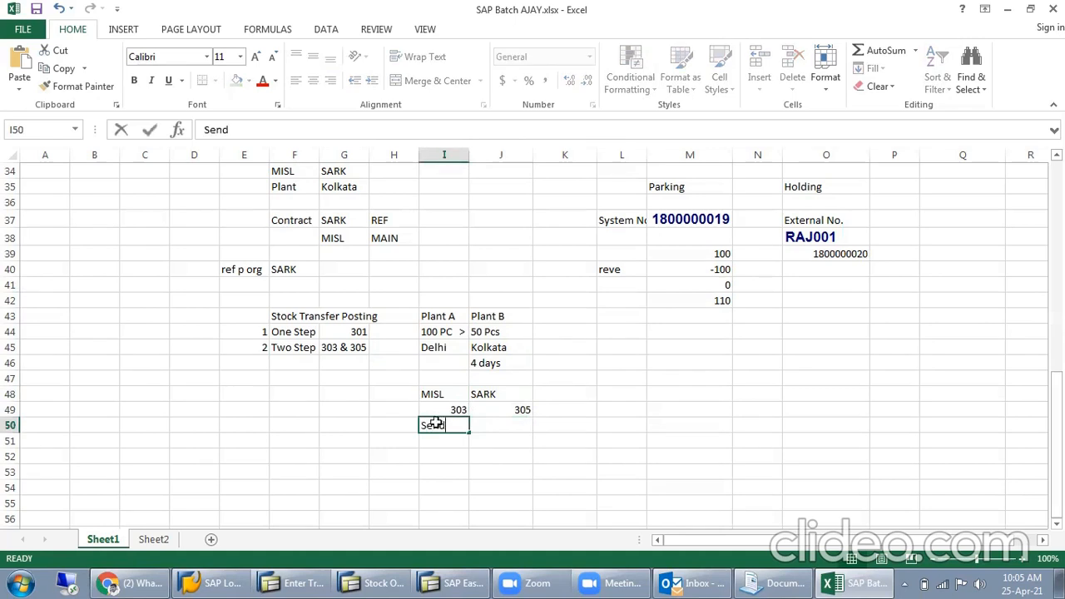
key("Tab")
type("Recive")
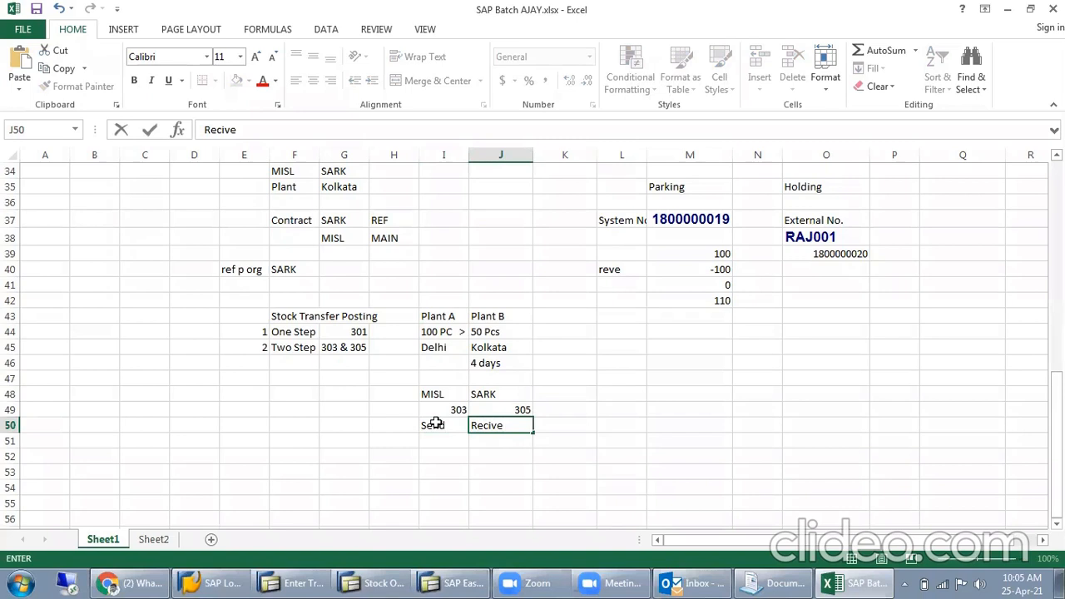
left_click(435, 424)
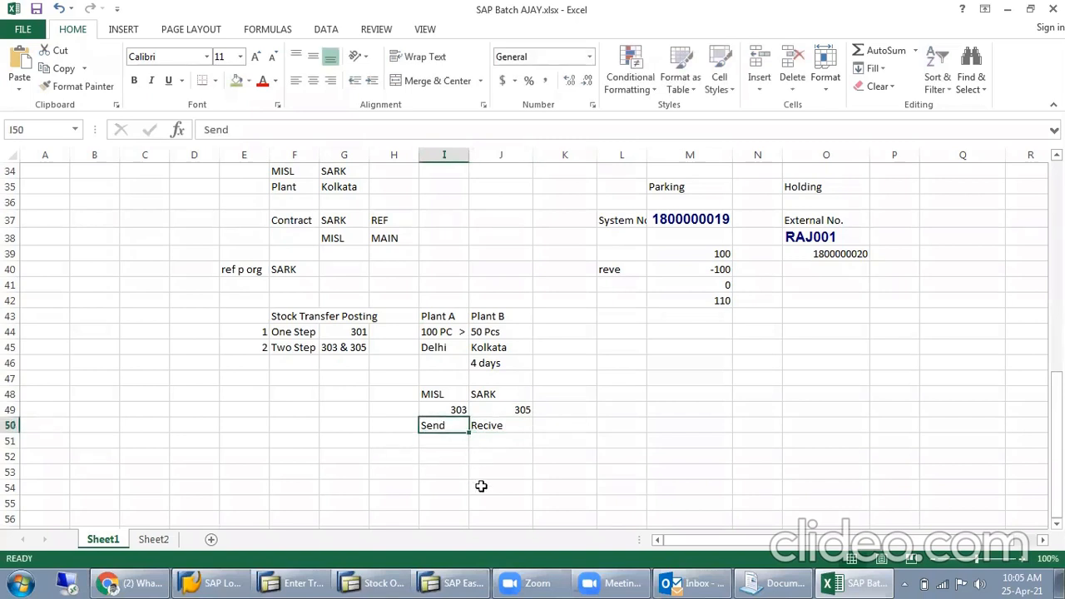
- Enter -50 under Send and 50 under Recive in row 51
left_click(438, 445)
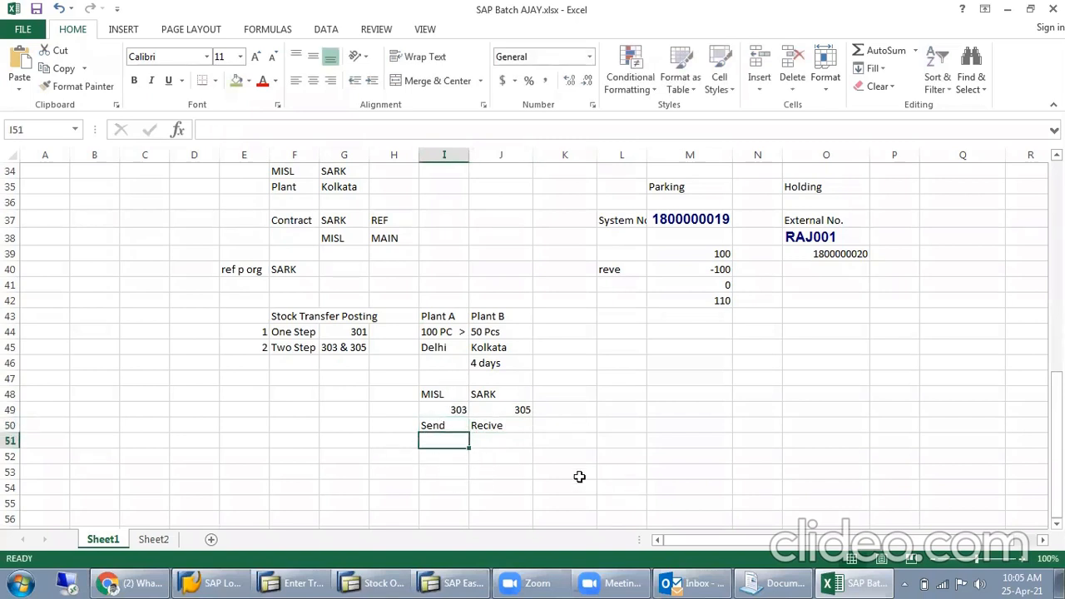
type("-50")
key("Return")
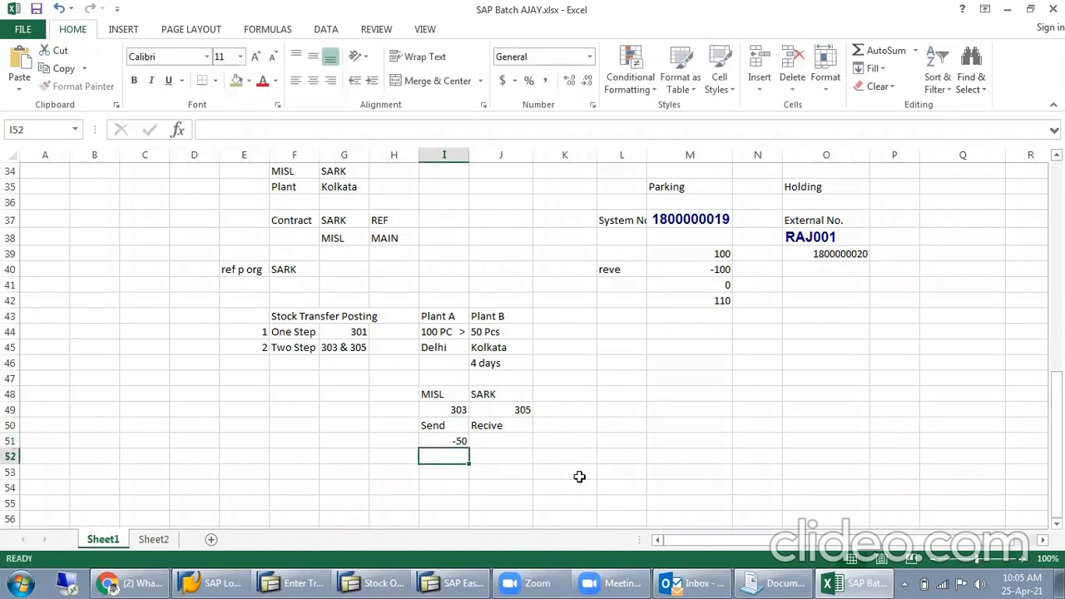
left_click(498, 441)
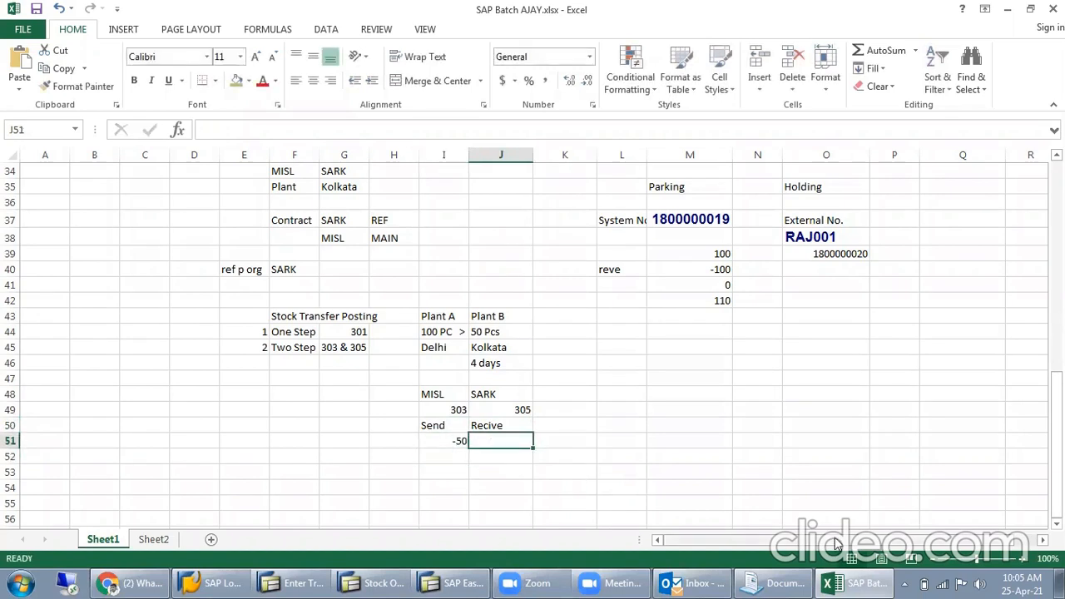
type("+50")
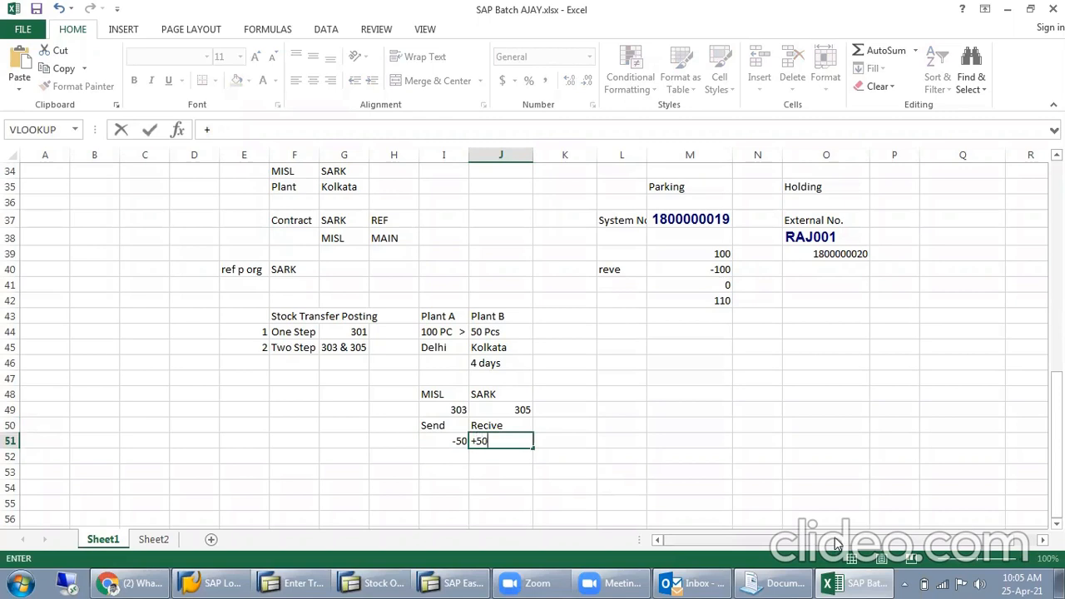
key("Return")
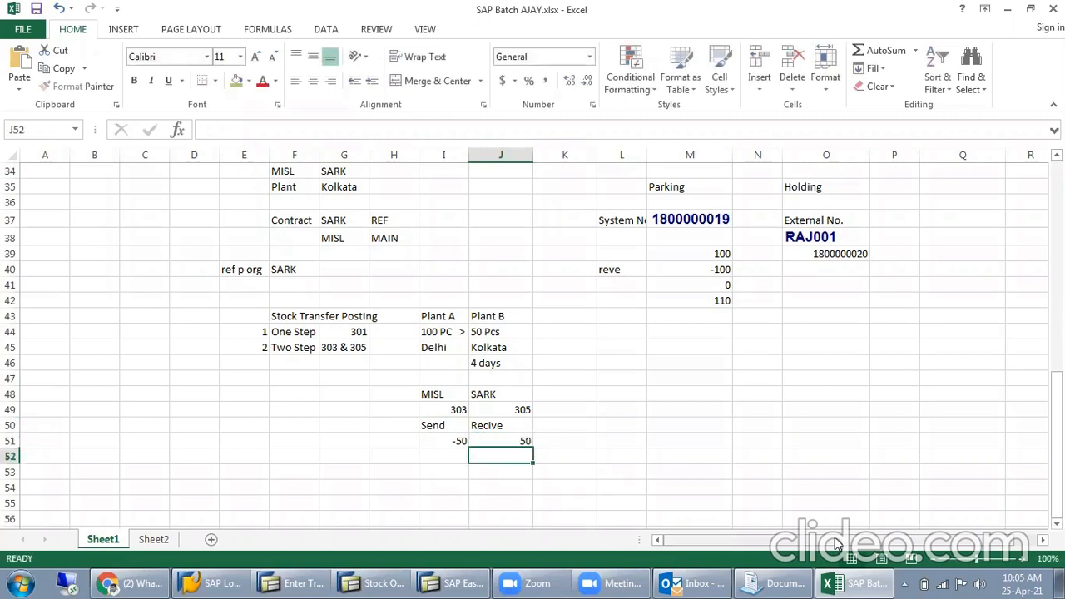
left_click(484, 447)
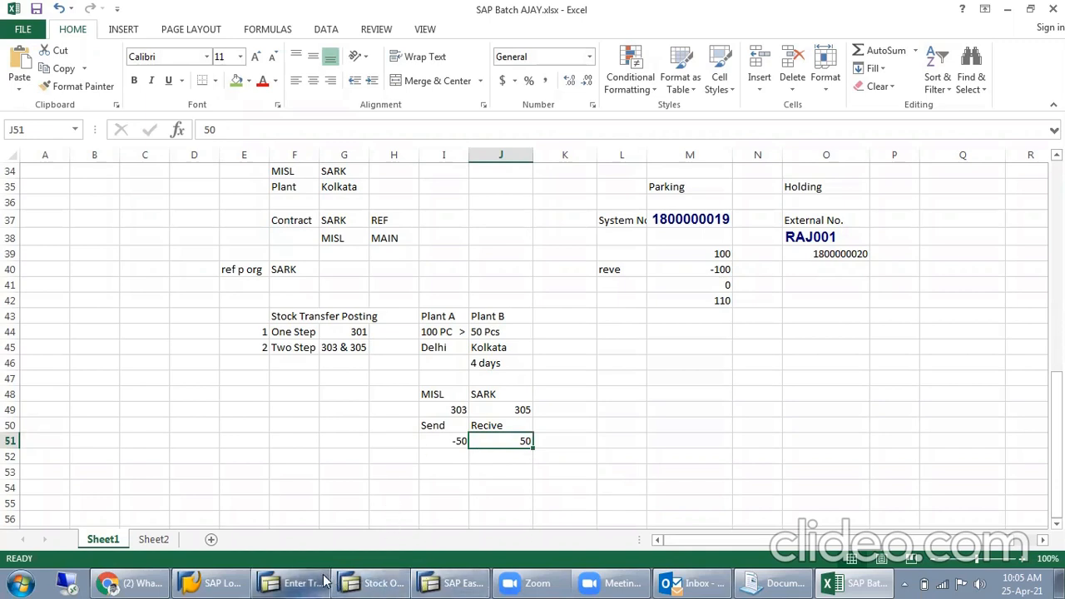
- Switch to the SAP transfer posting screen and set the movement type to 303 for plant MISL
left_click(291, 583)
left_click(138, 258)
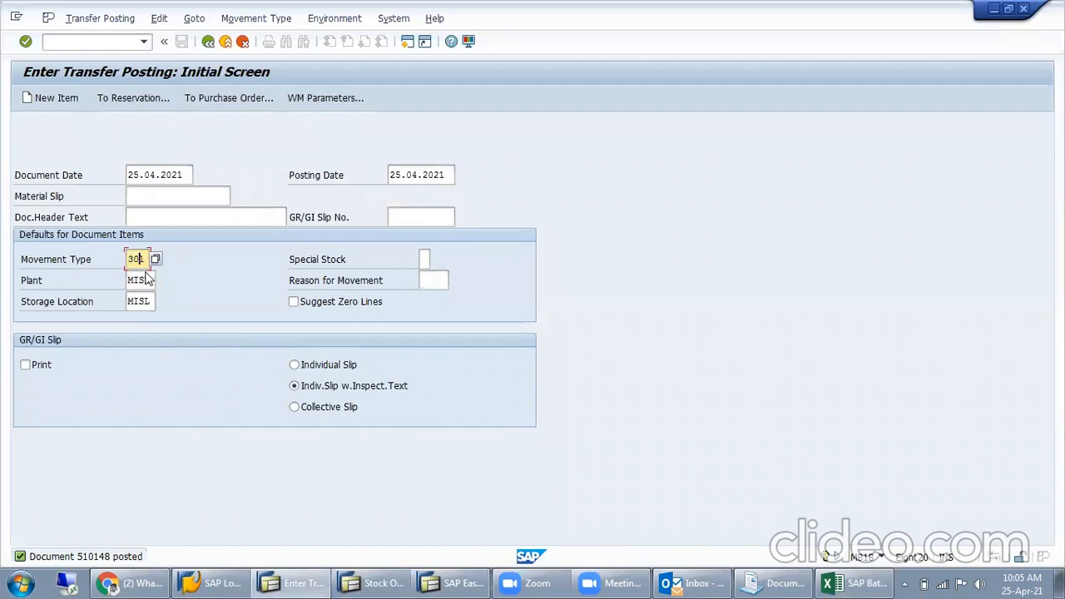
key("BackSpace")
type("3")
left_click(148, 281)
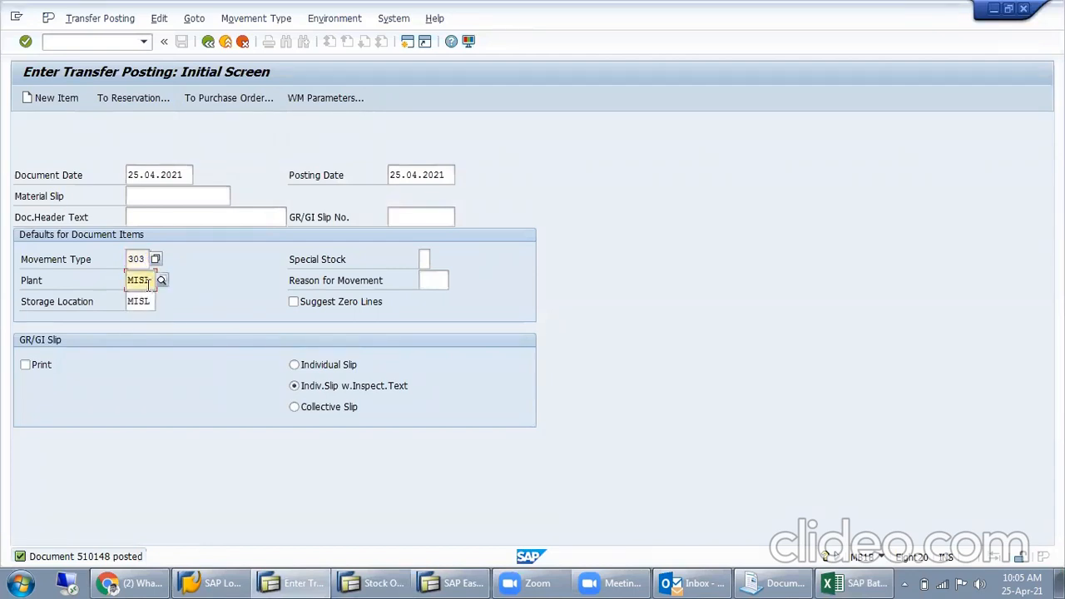
- Switch to the stock overview and check the unrestricted stock of the MISL and SARK storage locations before the two-step transfer
left_click(376, 583)
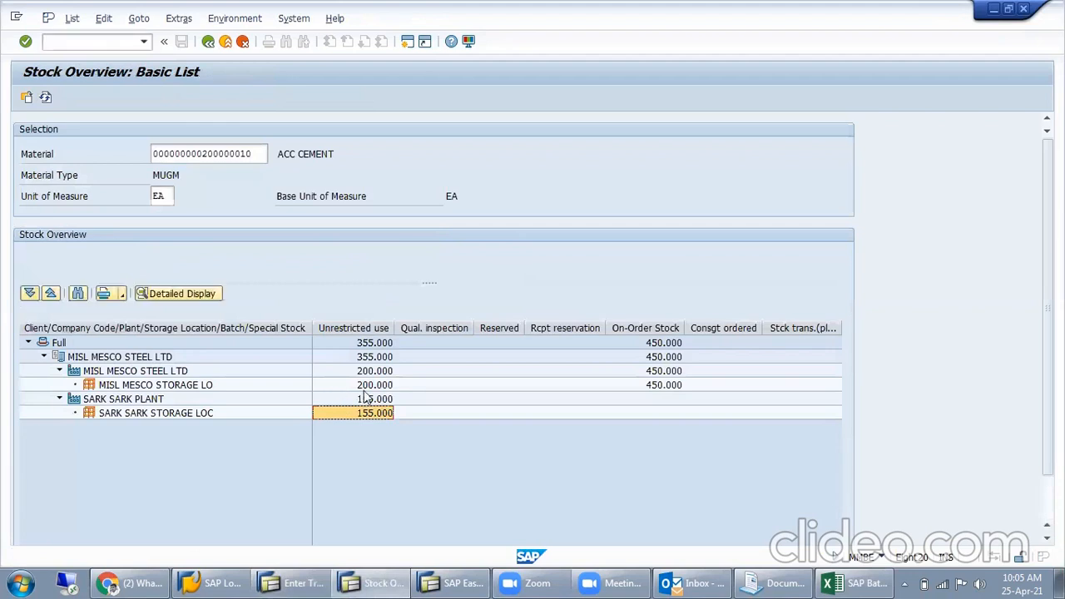
left_click(365, 390)
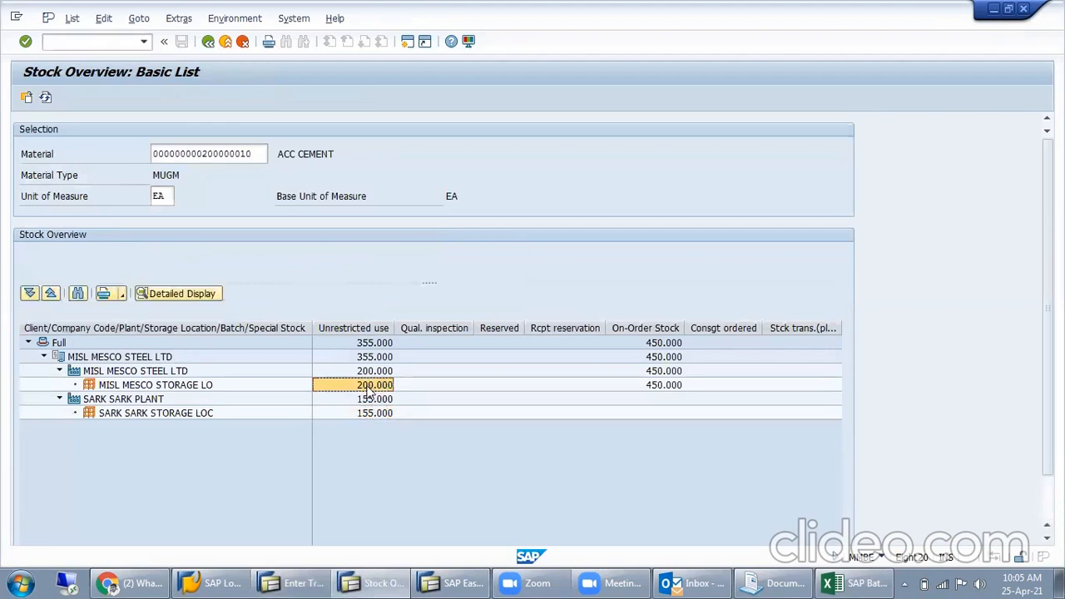
left_click(369, 414)
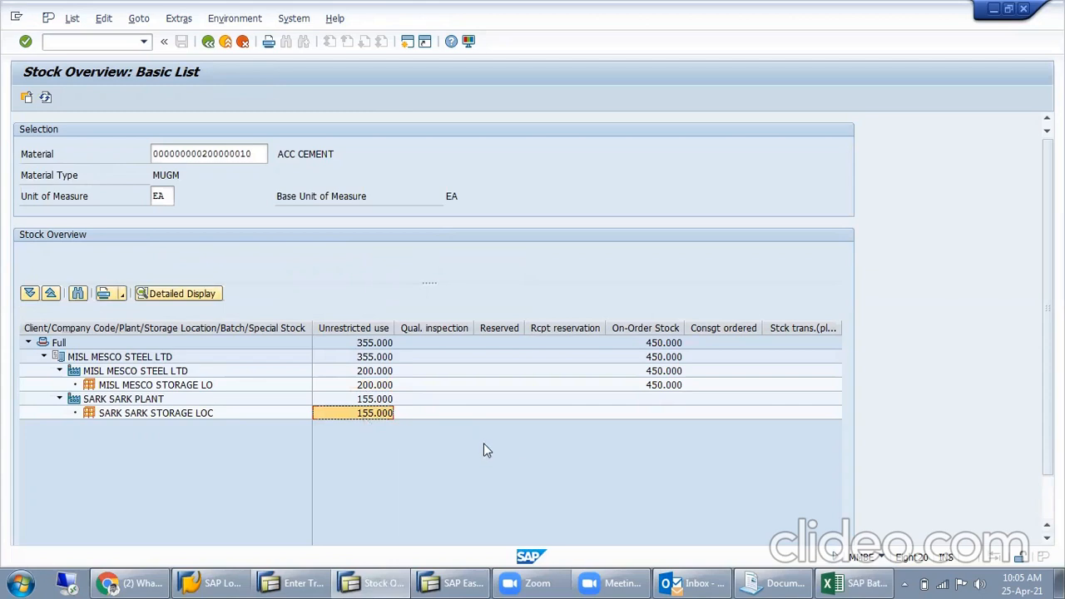
key("Up")
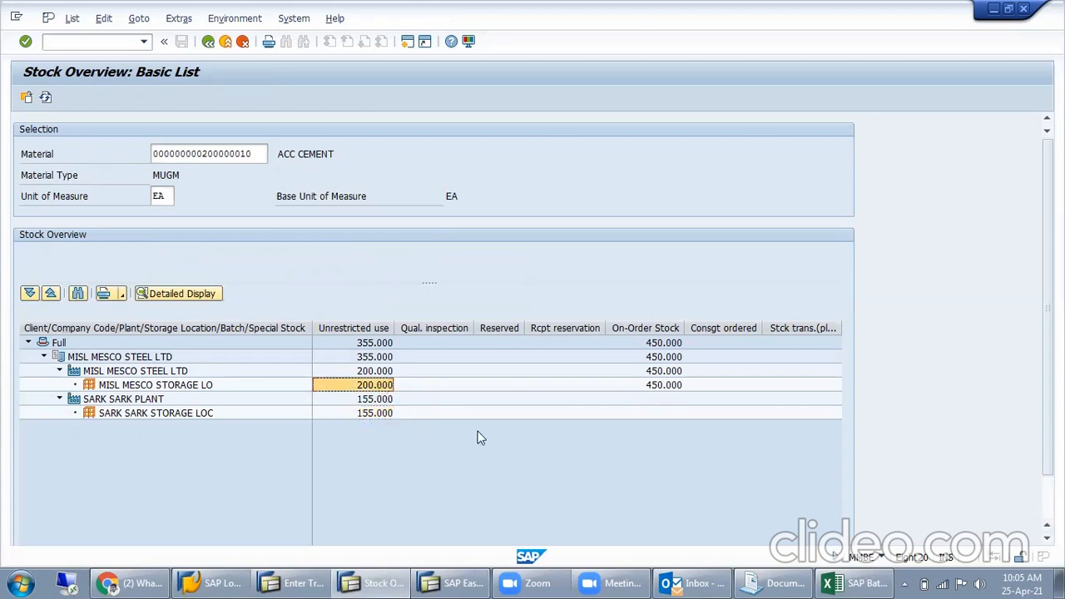
left_click(374, 413)
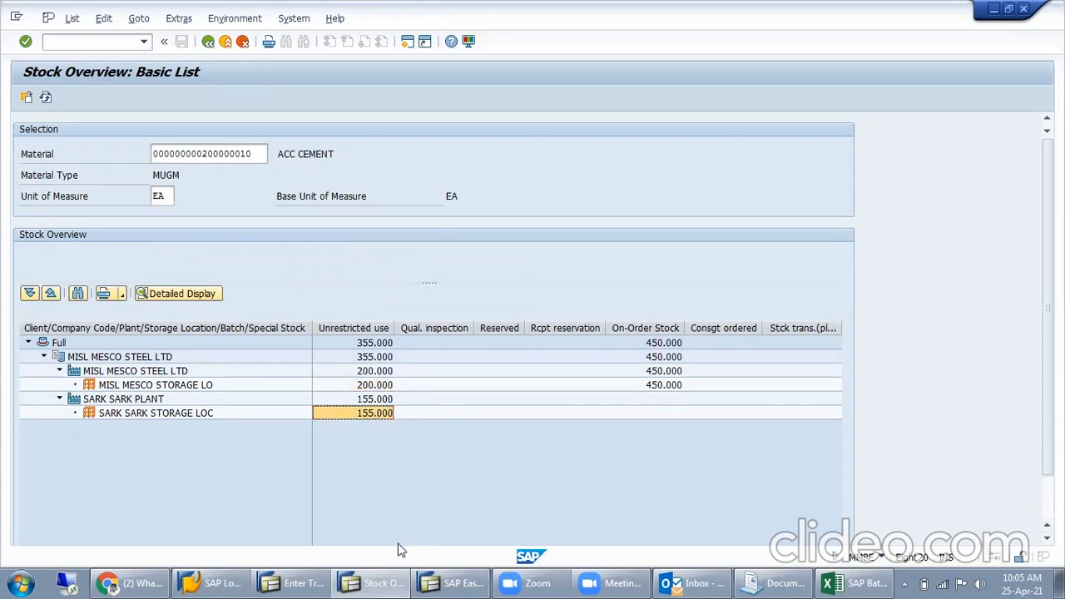
- Return to the transfer posting, proceed to the new items and enter SARK as the receiving plant
left_click(356, 582)
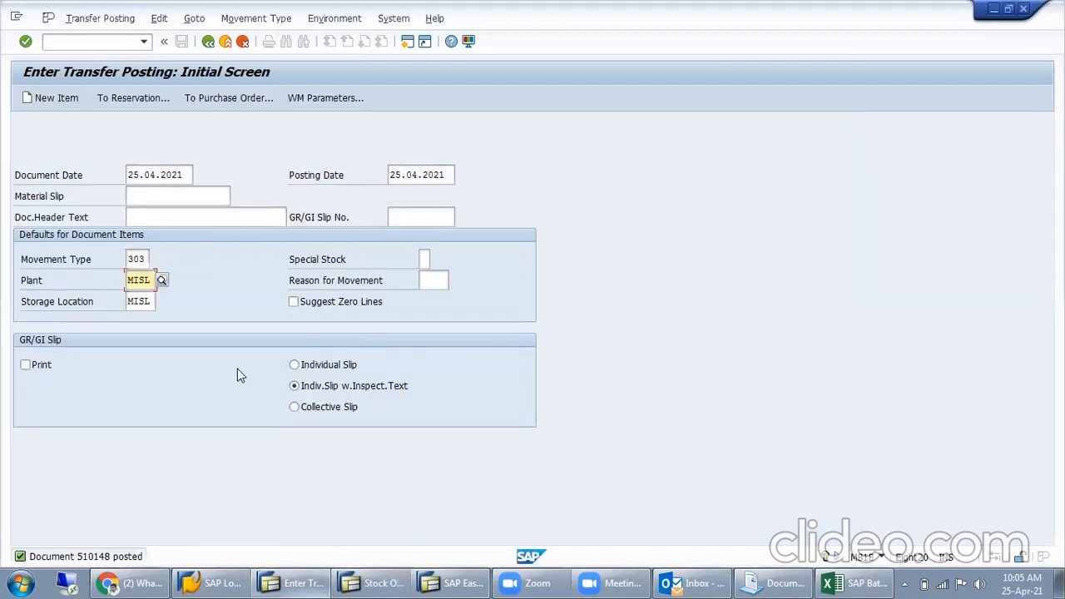
left_click(148, 306)
key("Return")
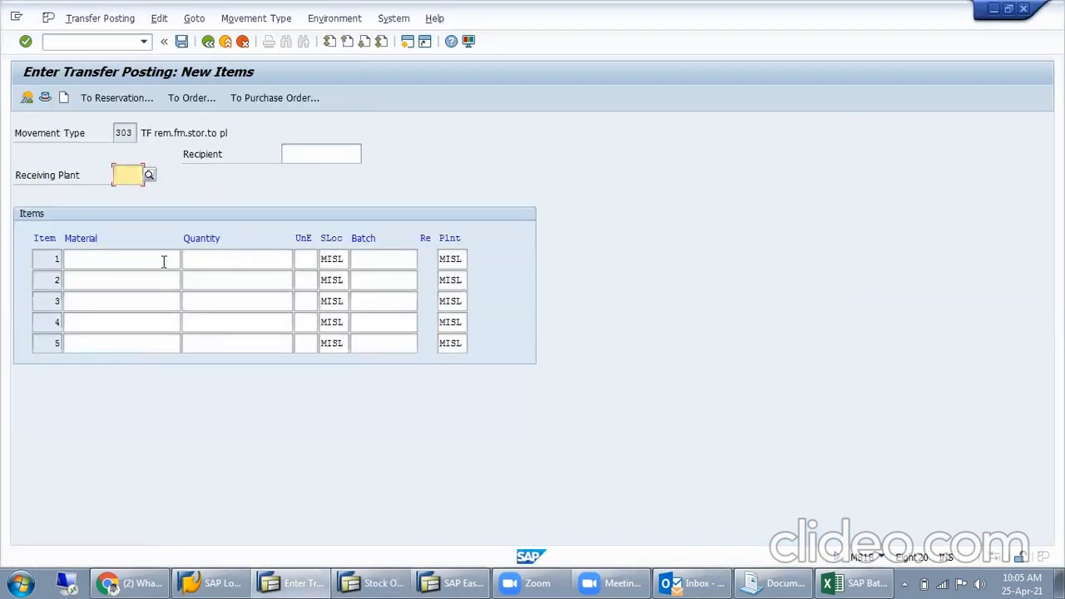
type("SARK")
left_click(166, 266)
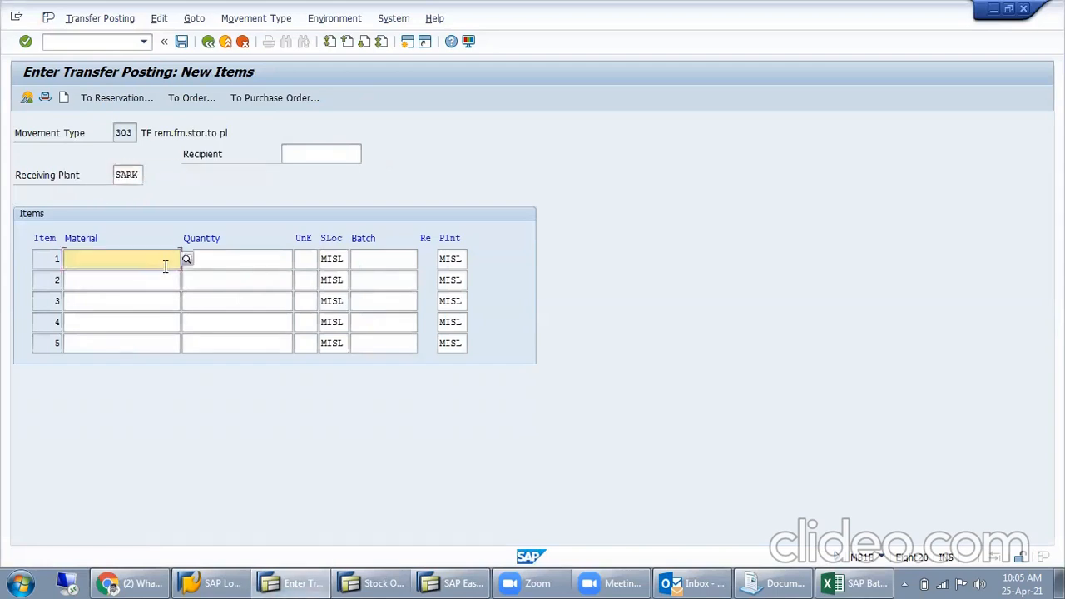
left_click(140, 263)
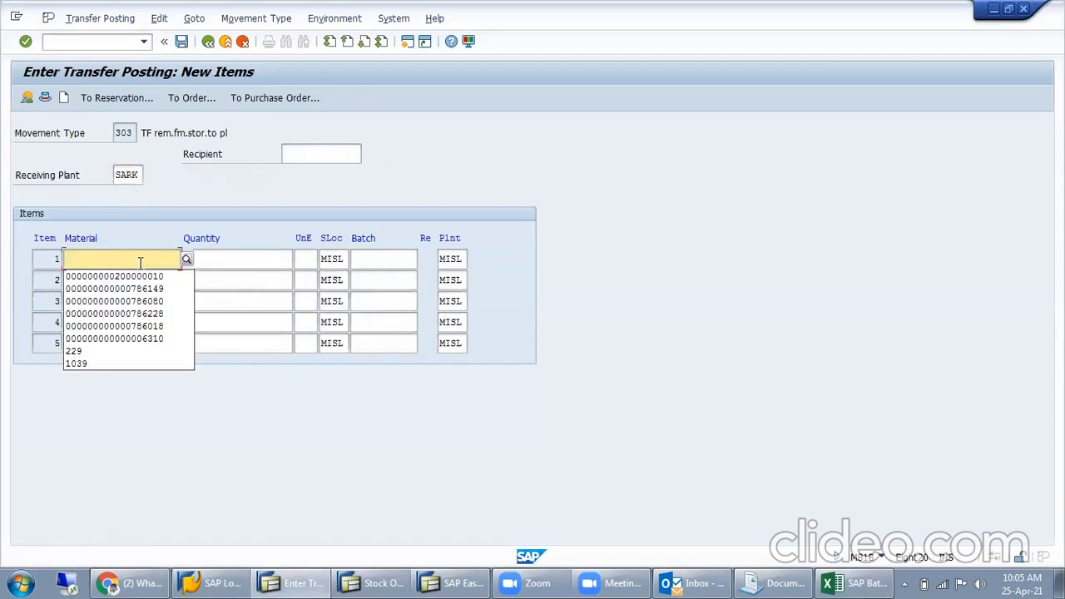
key("Down")
key("Tab")
type("10")
key("BackSpace")
type("5")
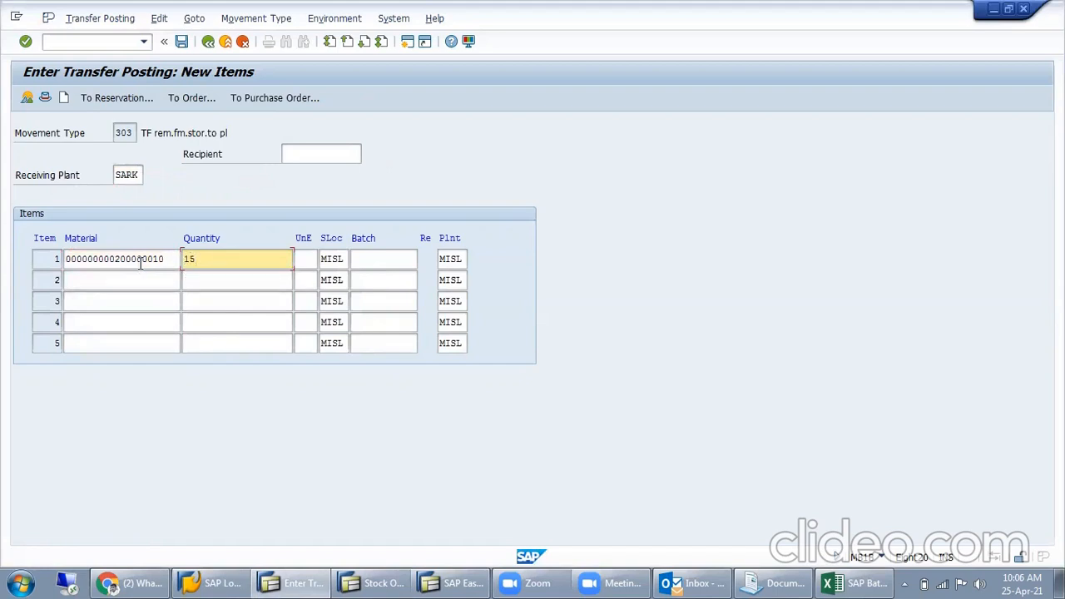
- Confirm the entered item's details and post the 303 transfer
key("Tab")
key("Return")
key("Return")
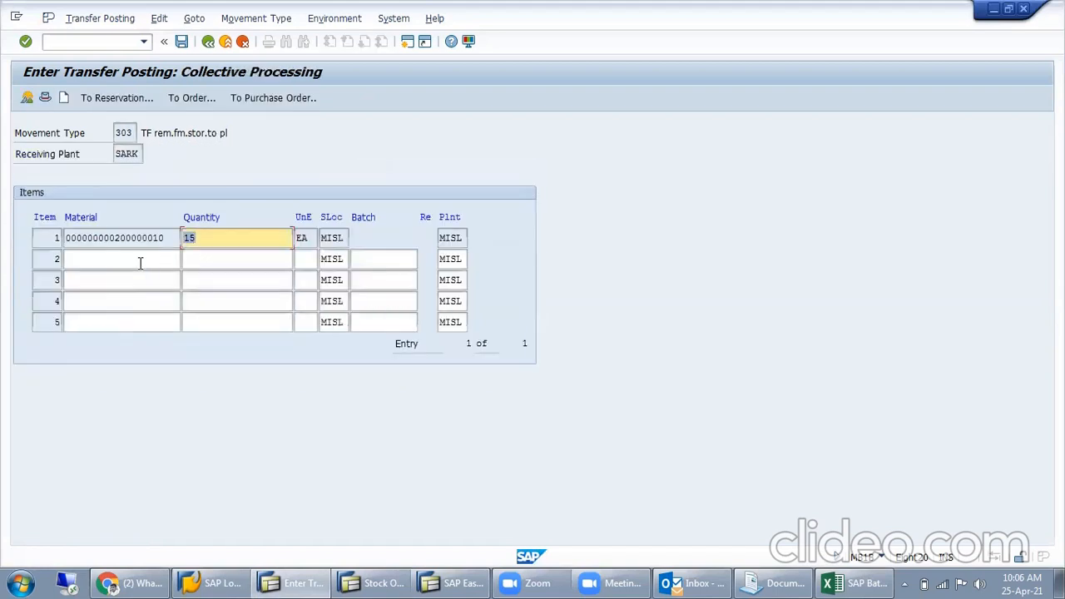
left_click(182, 43)
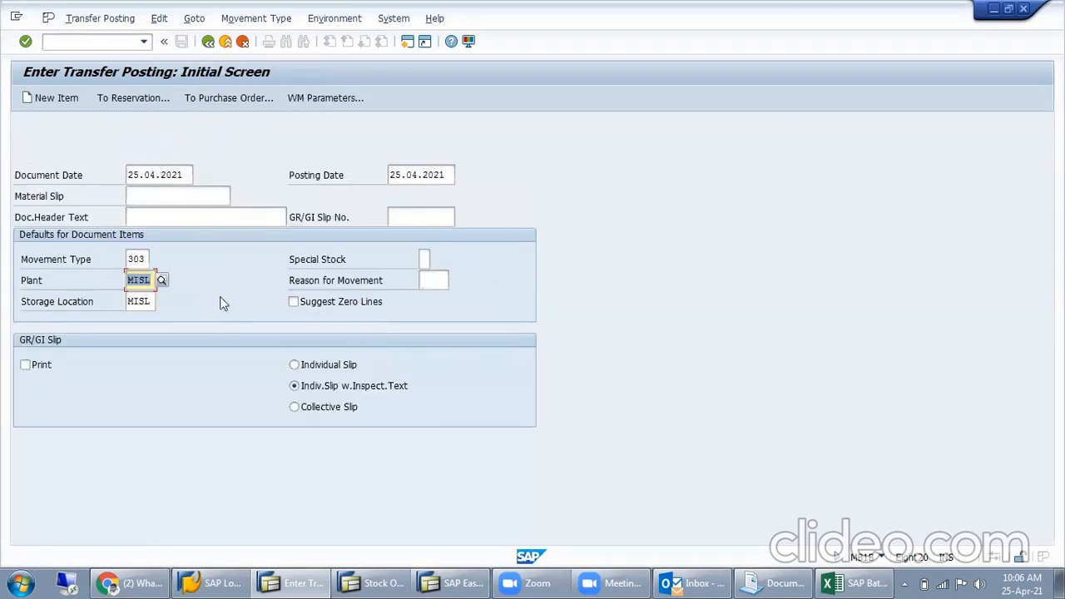
- Switch to the stock overview and review the MISL and SARK storage location stock before refreshing the list
left_click(374, 583)
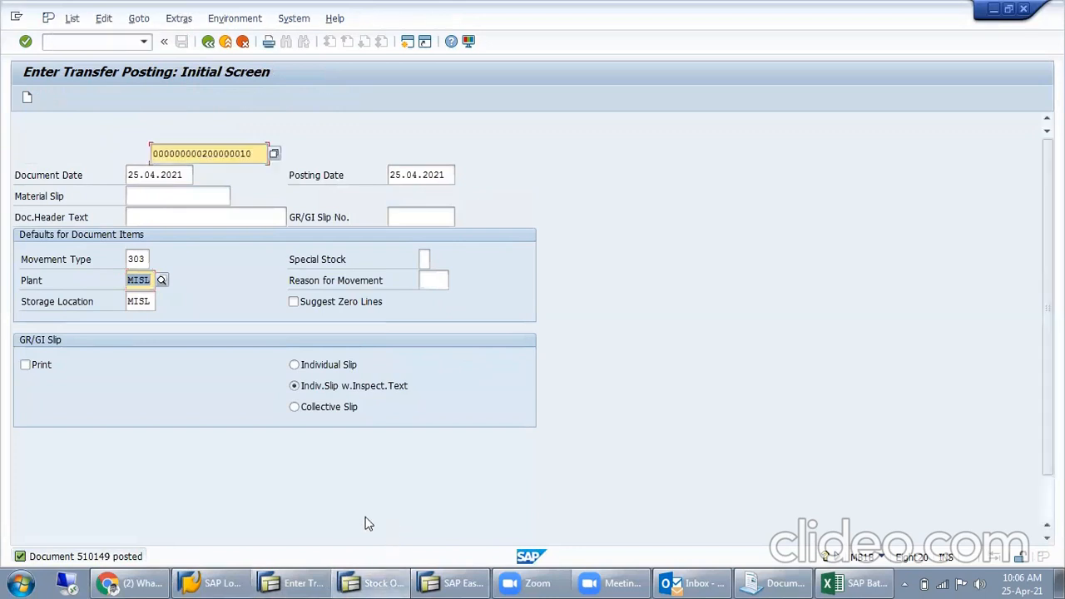
left_click(370, 387)
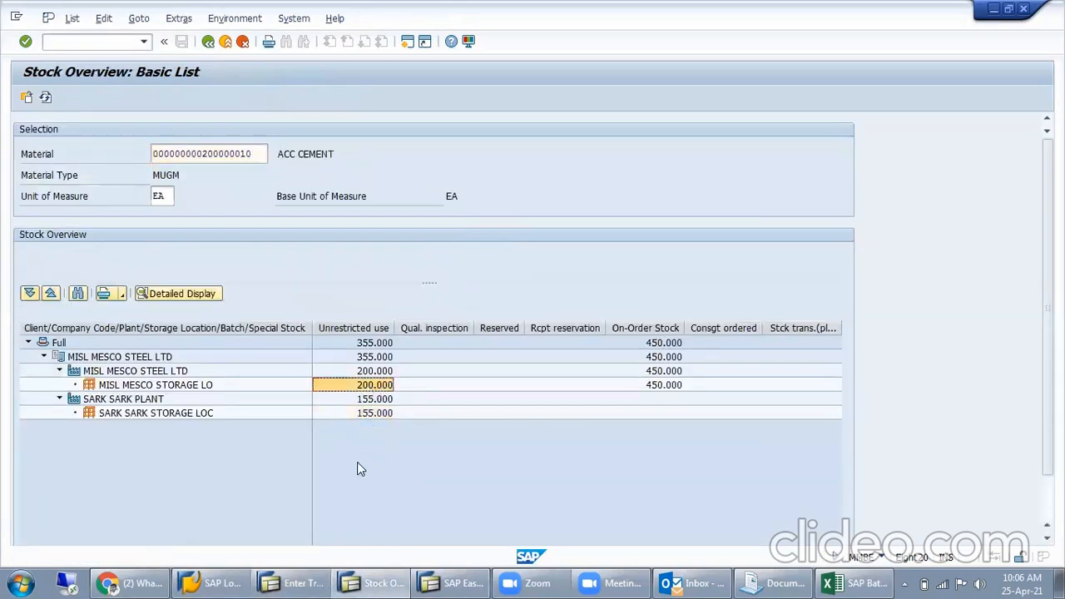
left_click(382, 415)
left_click(558, 341)
left_click(566, 373)
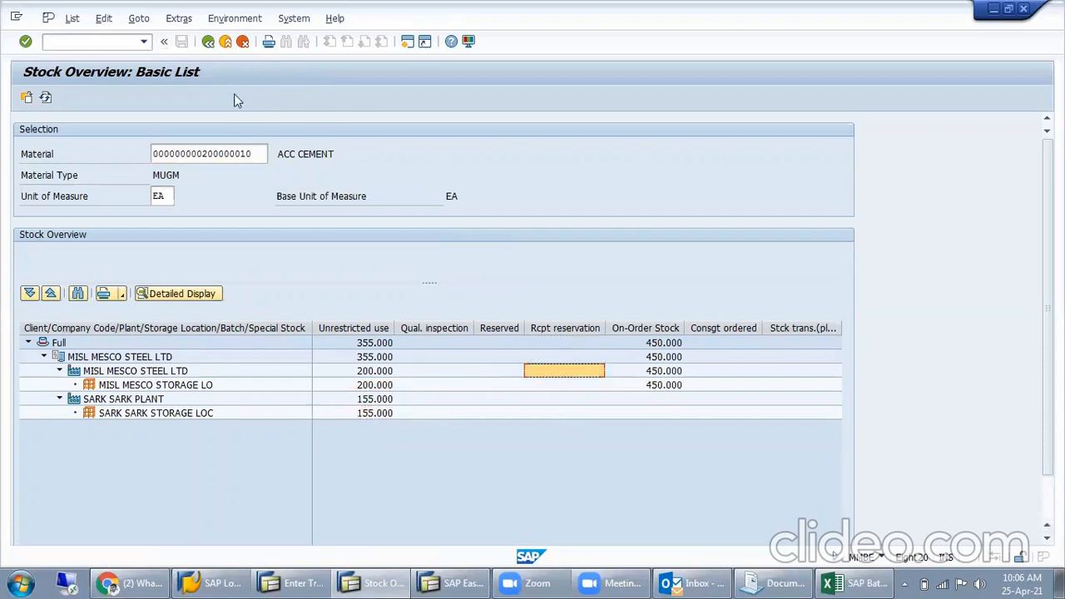
- Refresh the stock overview and check both storage locations' unrestricted stock and the SARK plant's stock in transfer
left_click(46, 98)
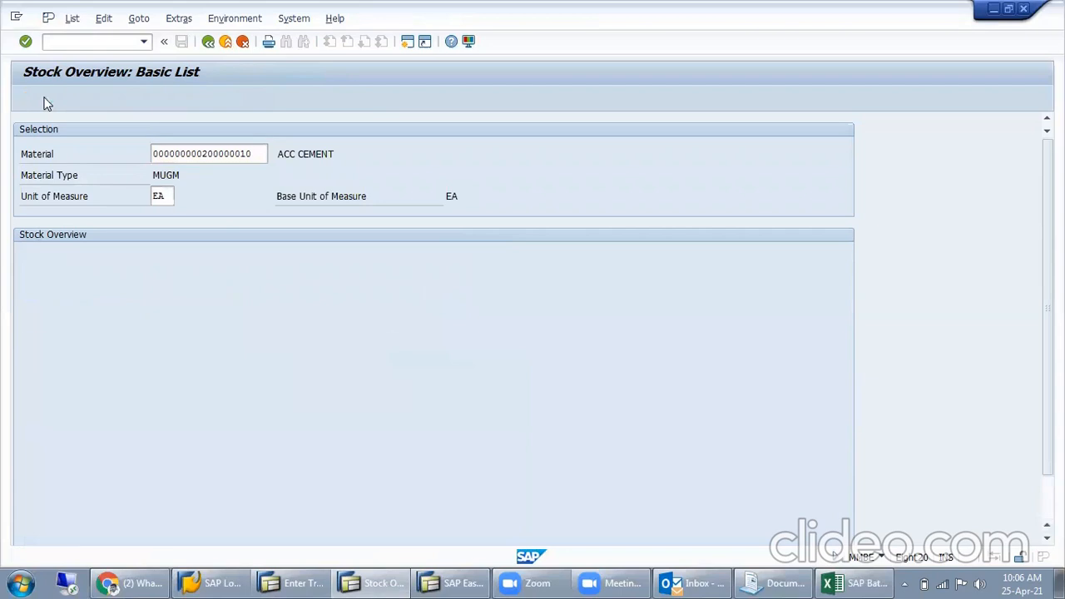
left_click(805, 406)
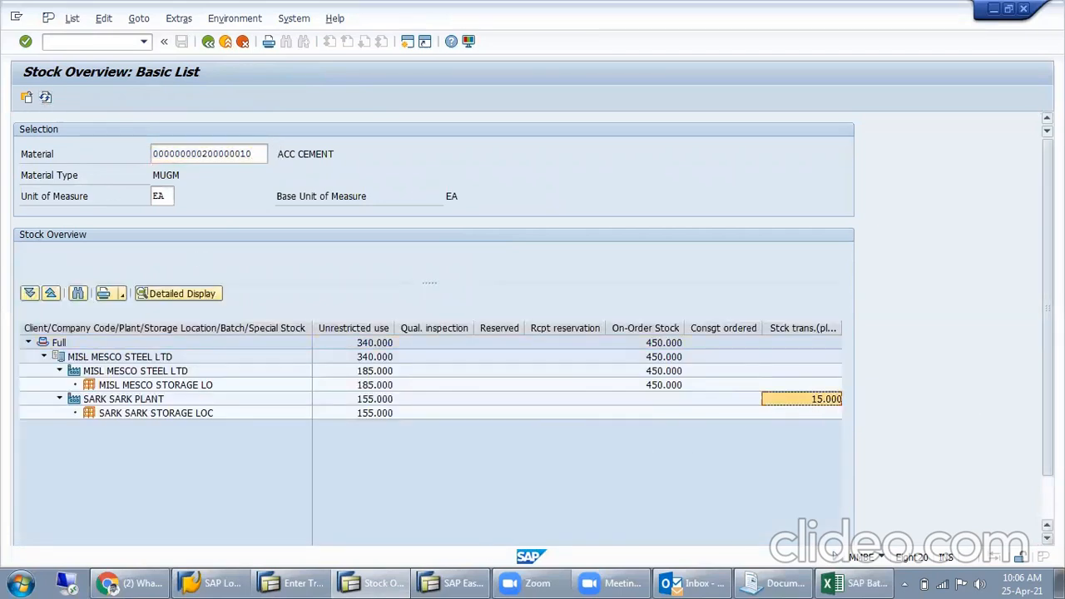
left_click_drag(1048, 433, 1048, 479)
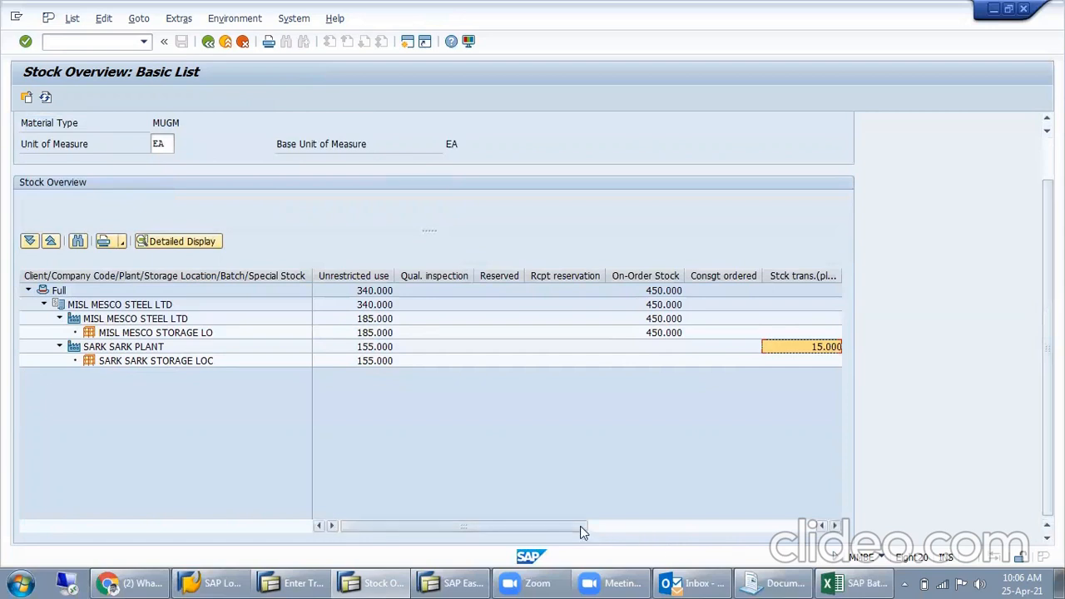
left_click(371, 333)
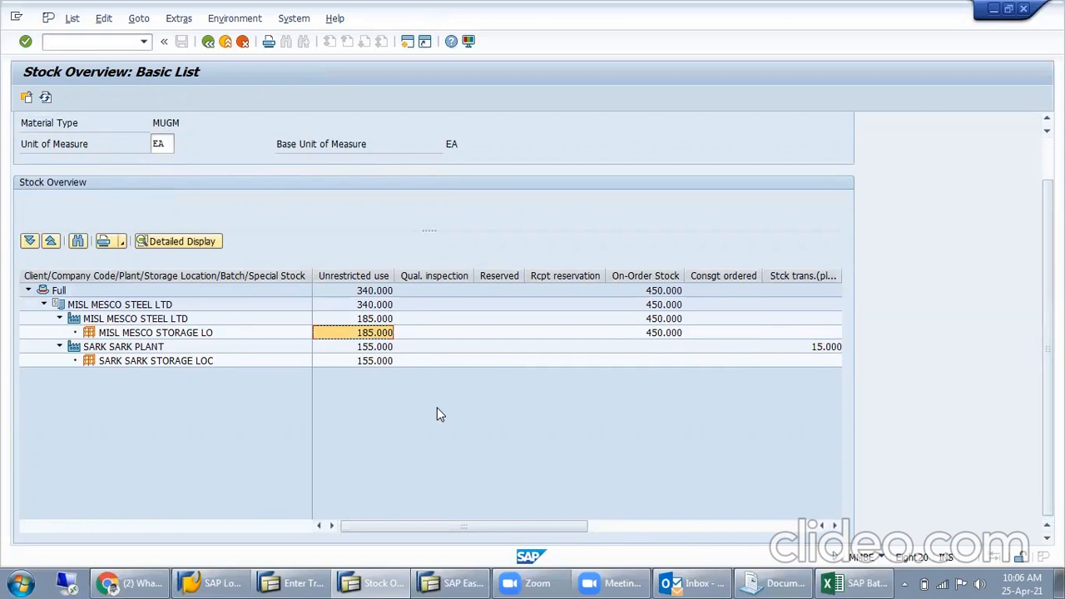
left_click(378, 364)
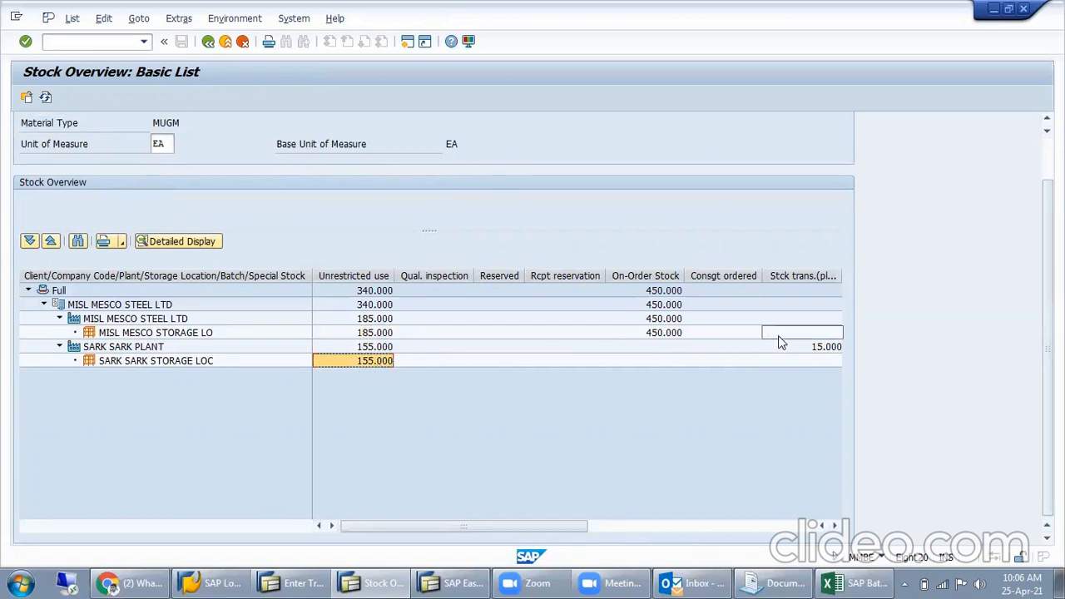
left_click(803, 350)
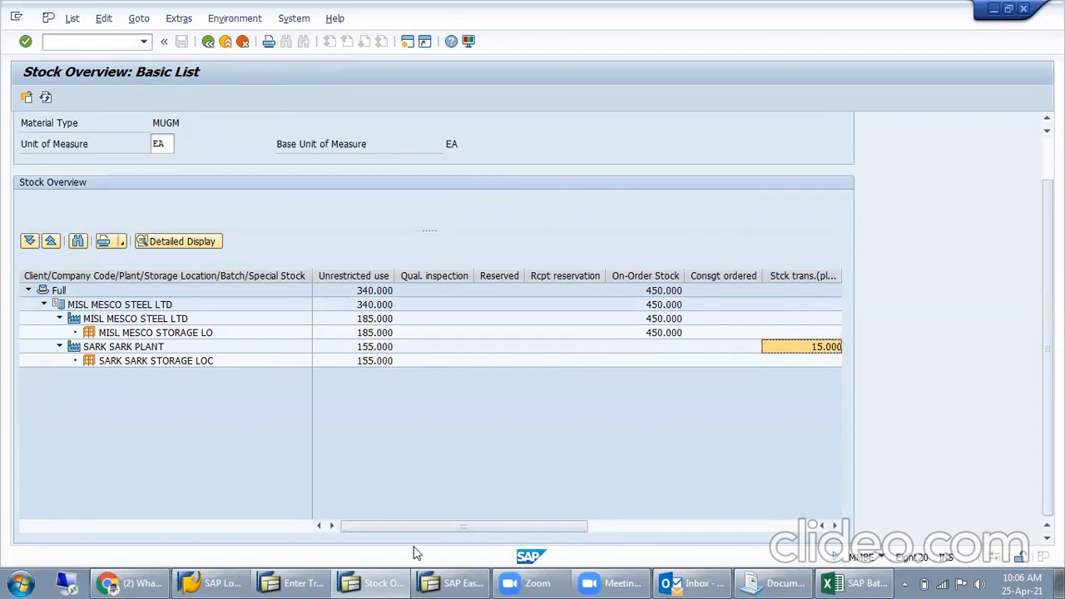
- Return to the transfer posting and set movement type 305 with plant SARK and storage location SARK
left_click(287, 583)
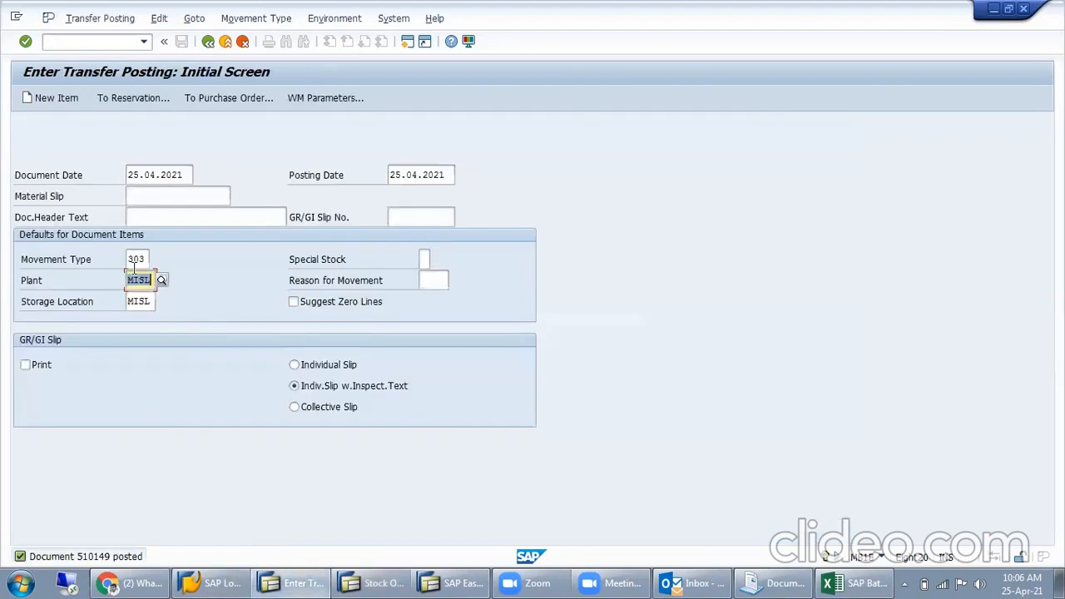
left_click(147, 258)
key("BackSpace")
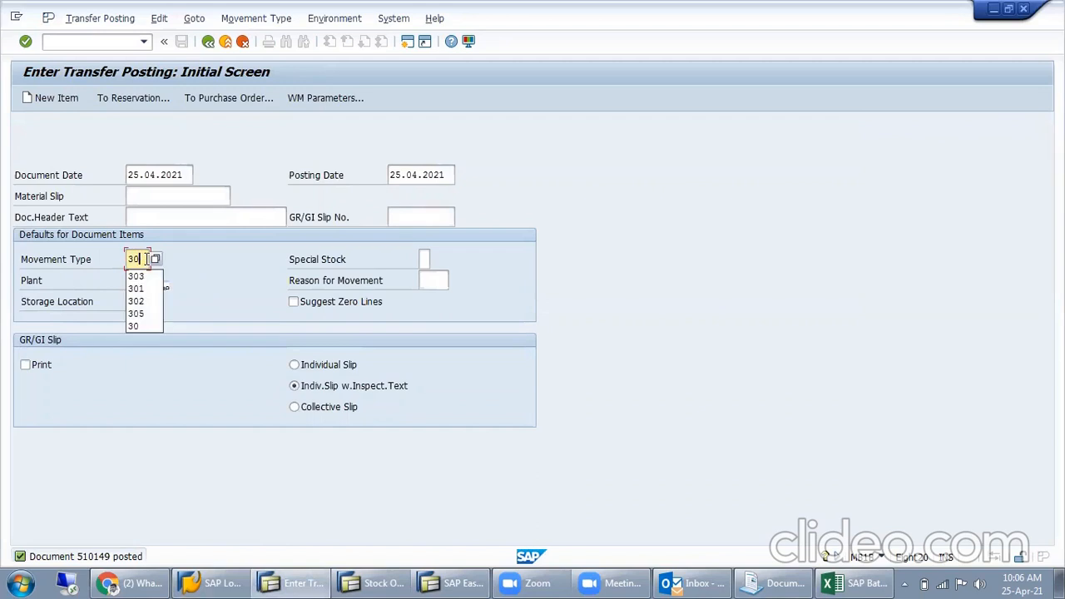
type("5")
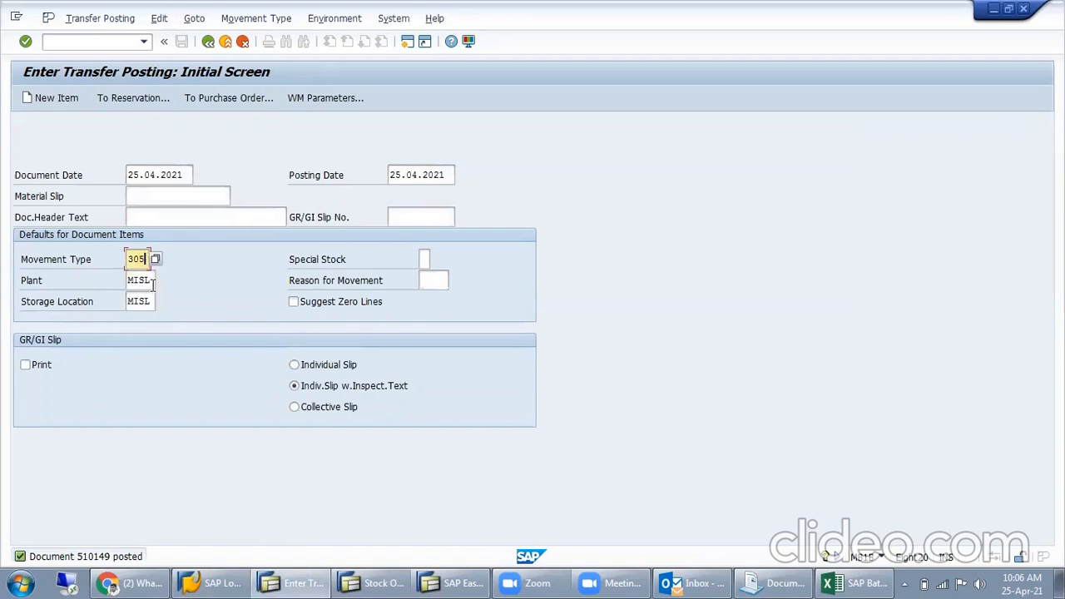
key("Tab")
type("SA")
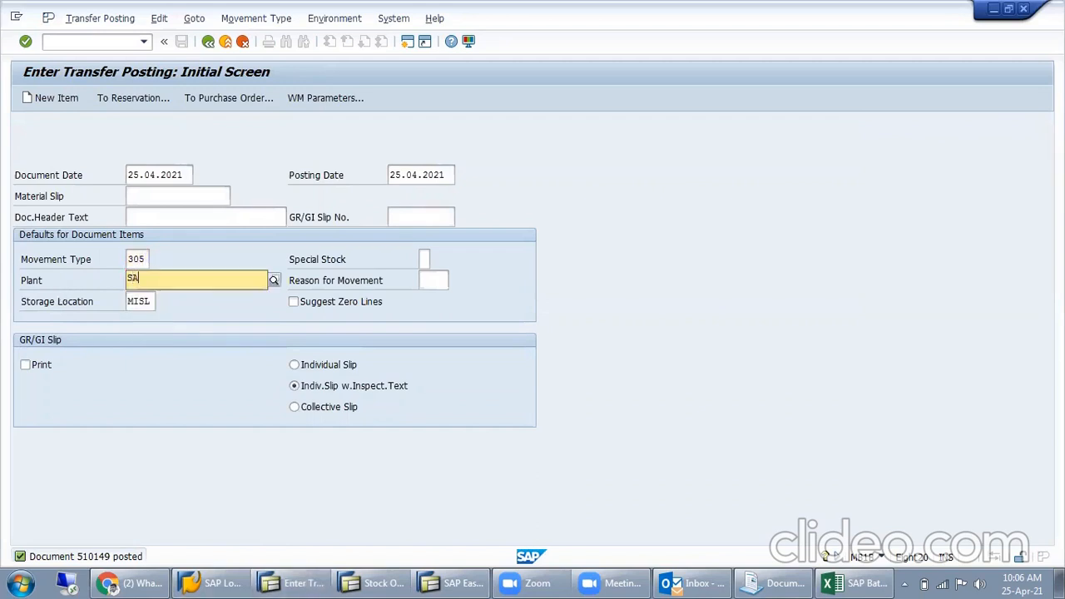
key("Tab")
key("Tab")
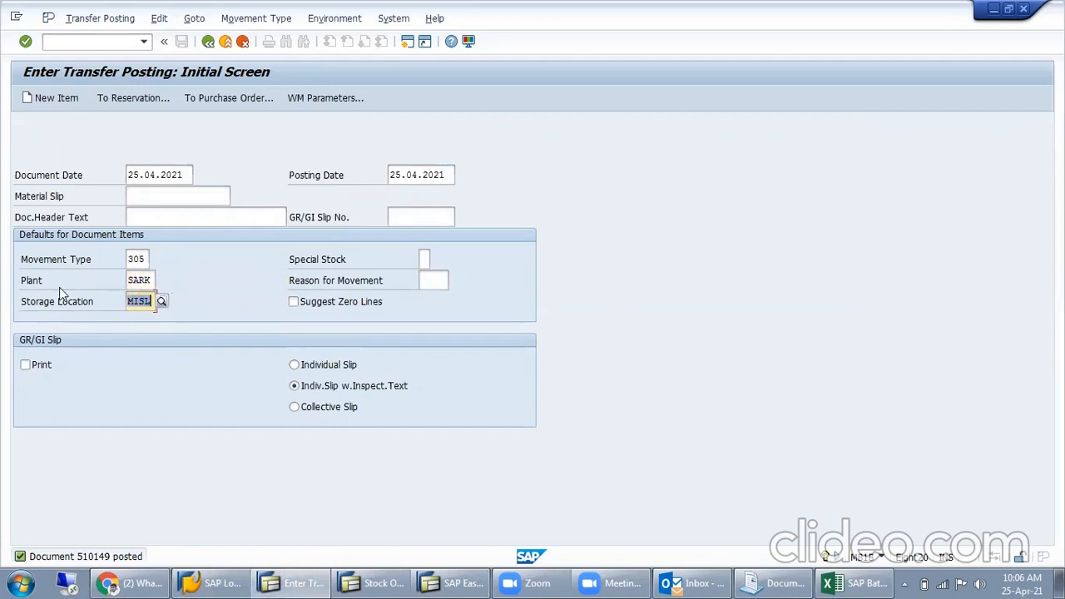
type("SARK")
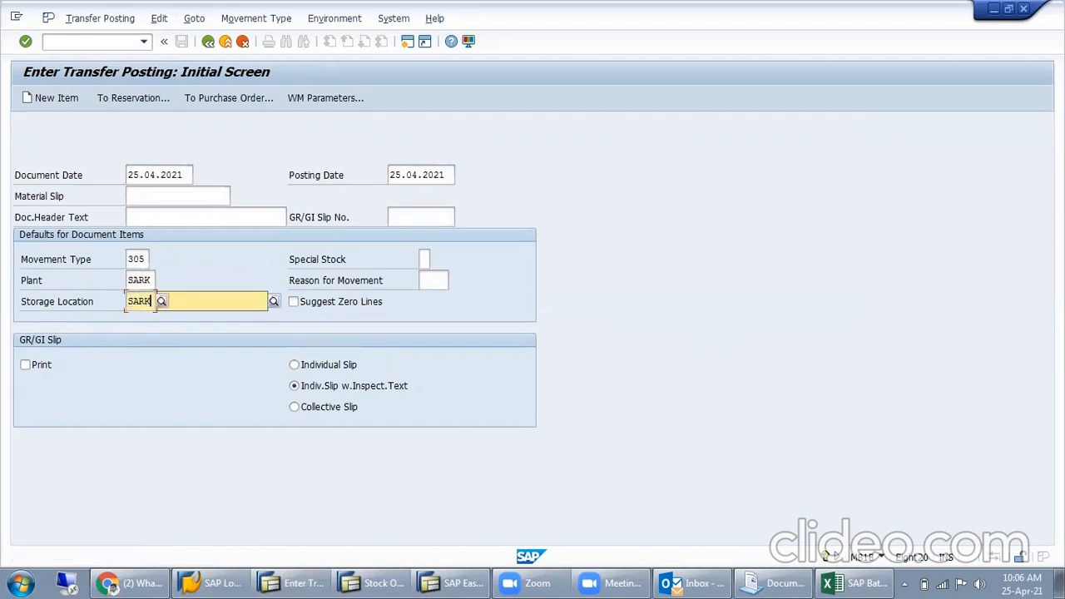
- Set the document date to 24.04.2021 and proceed to the new items of the 305 posting
key("Return")
key("Delete")
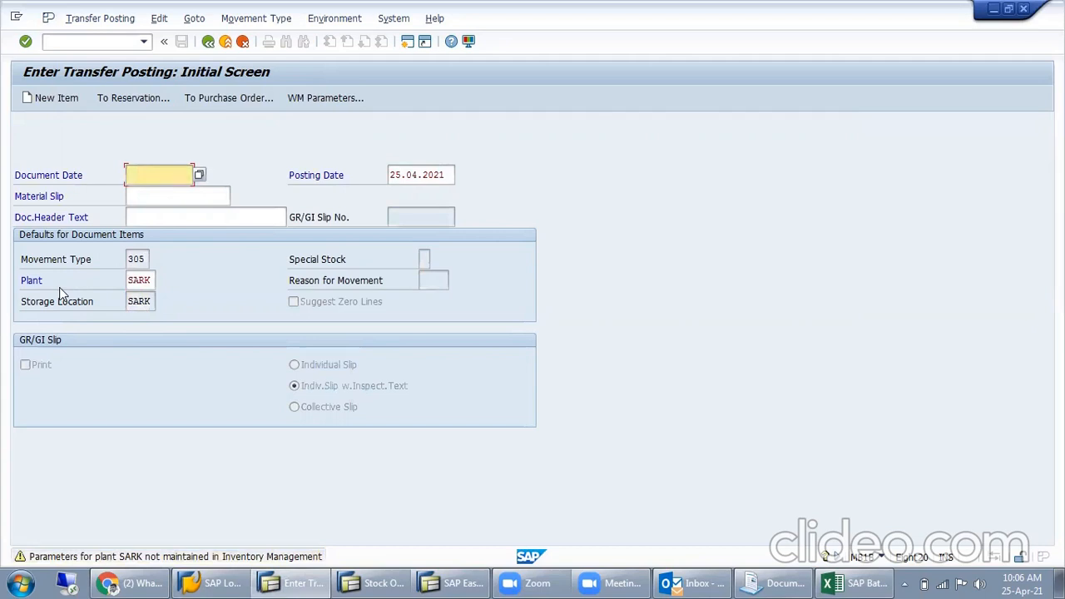
type("24.04.2021")
key("Return")
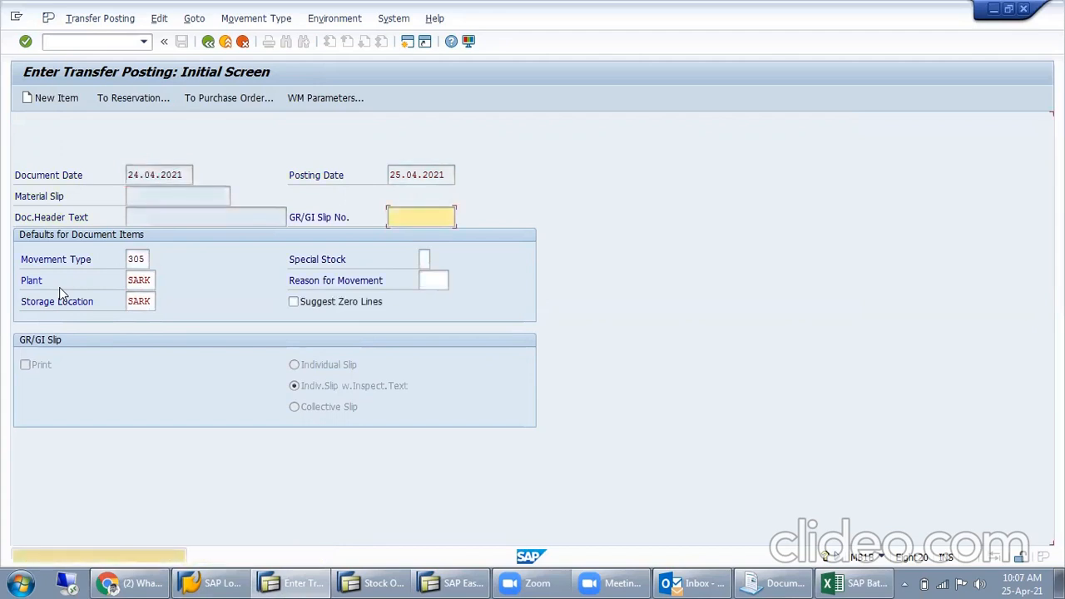
key("Return")
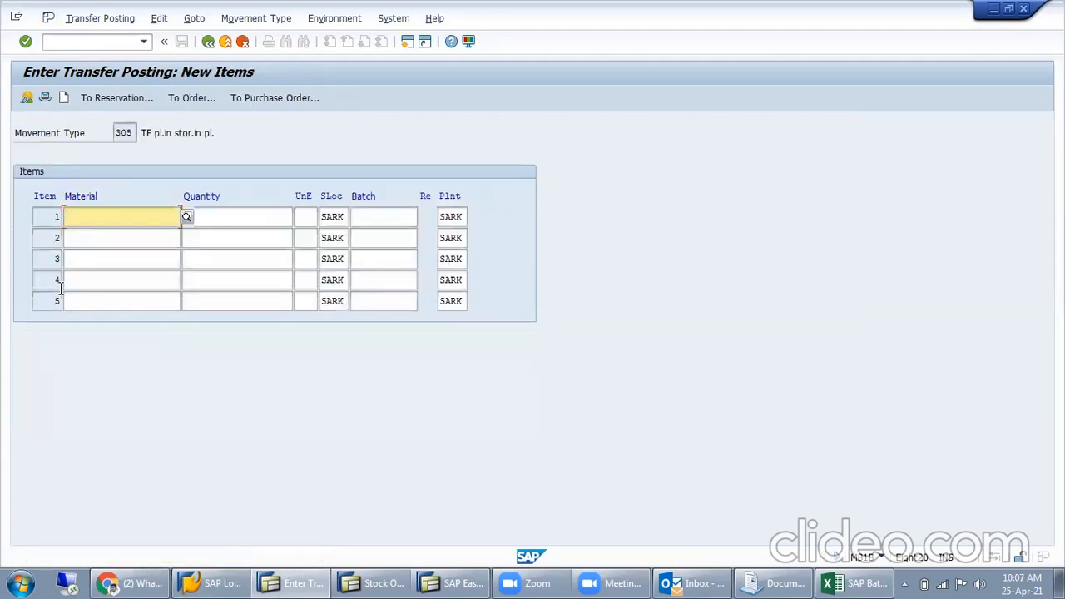
key("Down")
key("Tab")
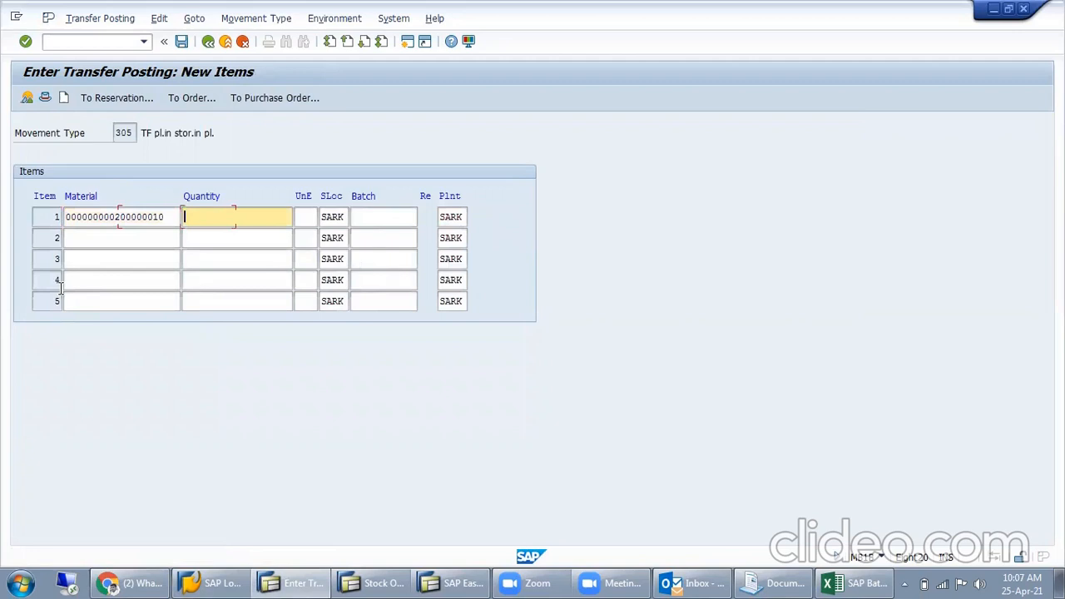
key("Return")
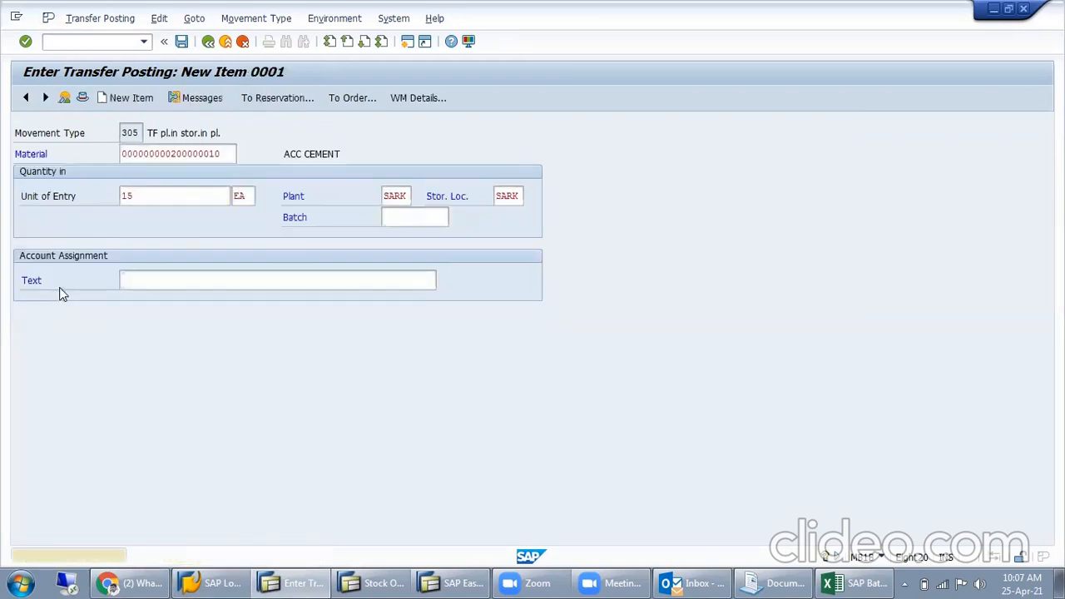
key("Return")
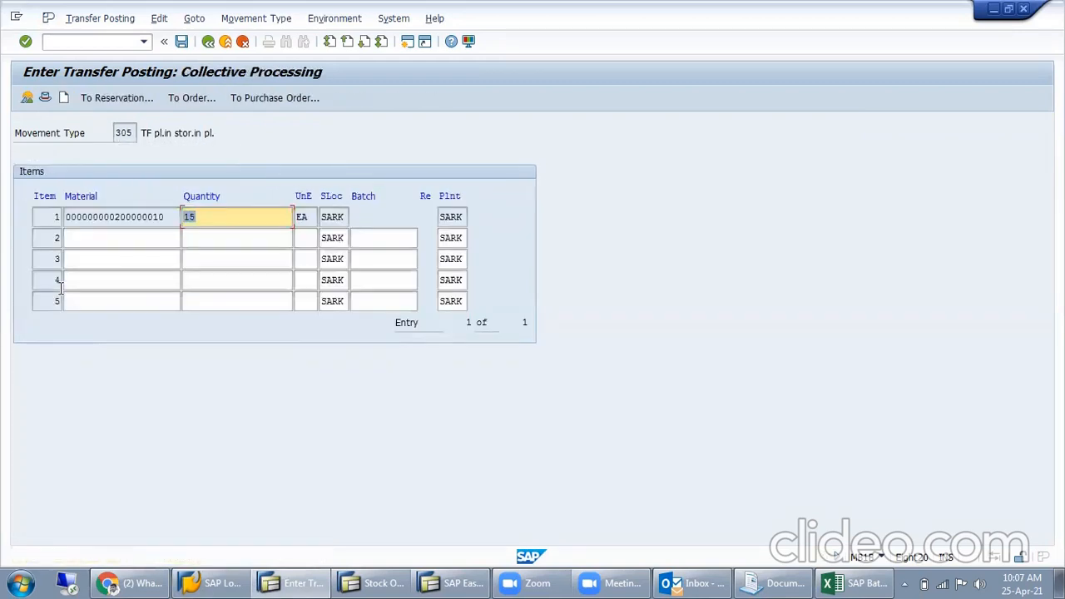
left_click(182, 43)
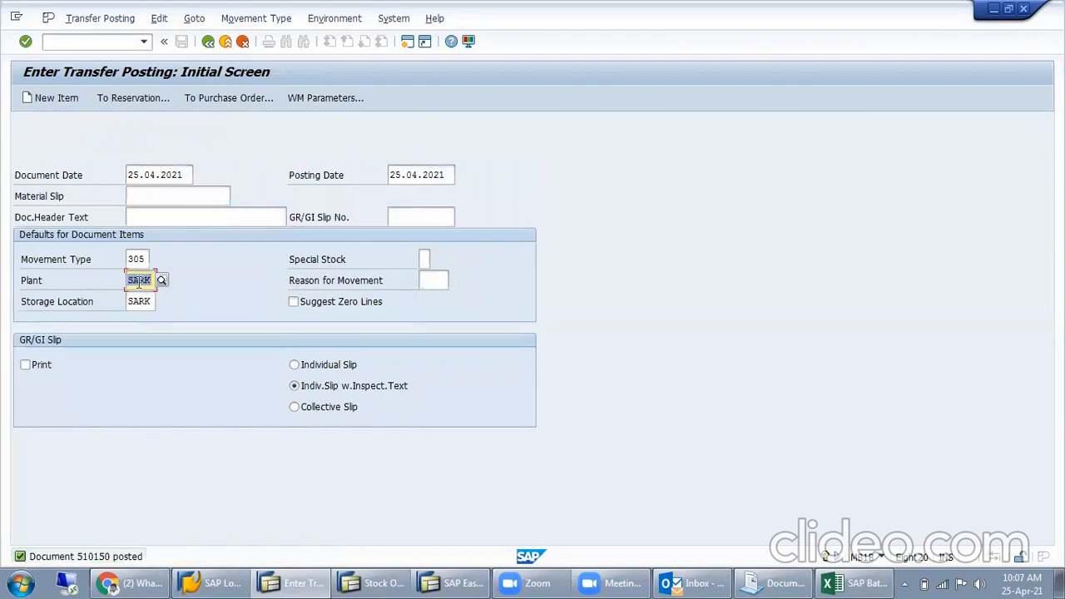
- Refresh the stock overview and check the SARK and MISL unrestricted stock and the SARK plant's stock in transfer
left_click(371, 581)
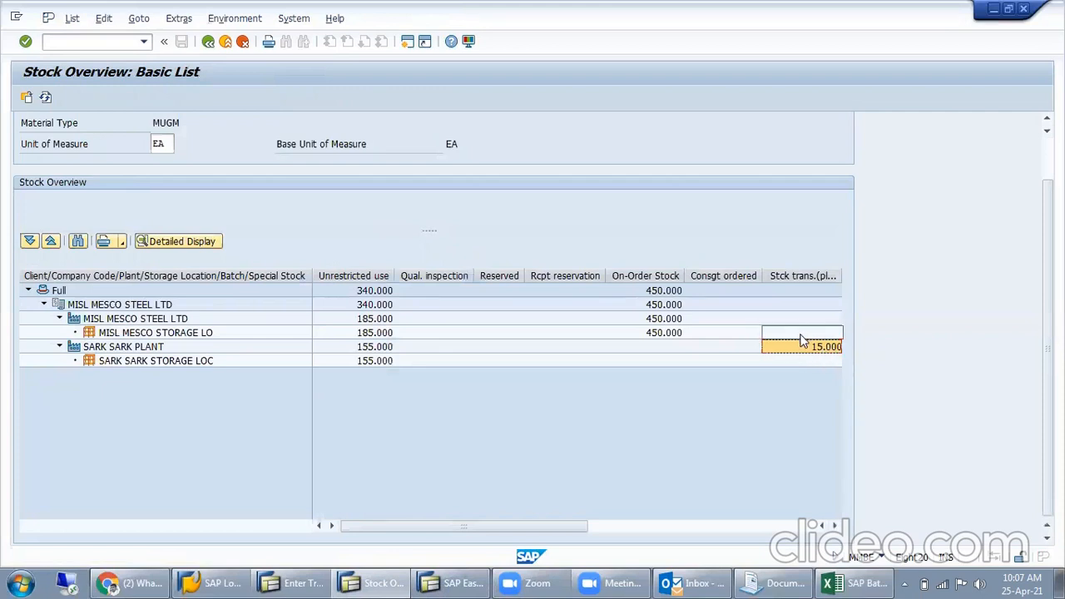
left_click(370, 361)
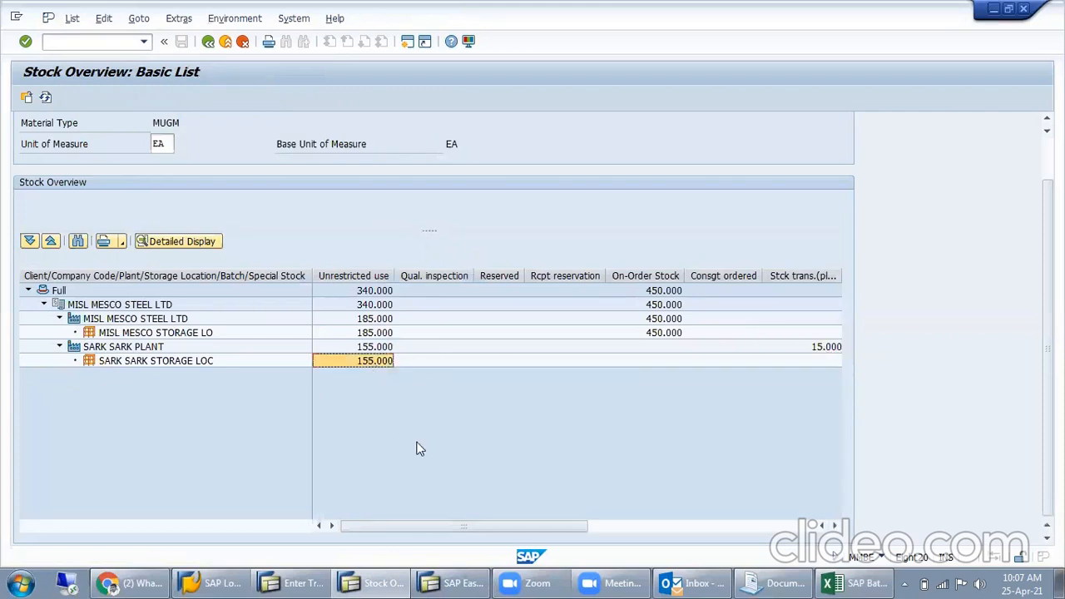
left_click(45, 97)
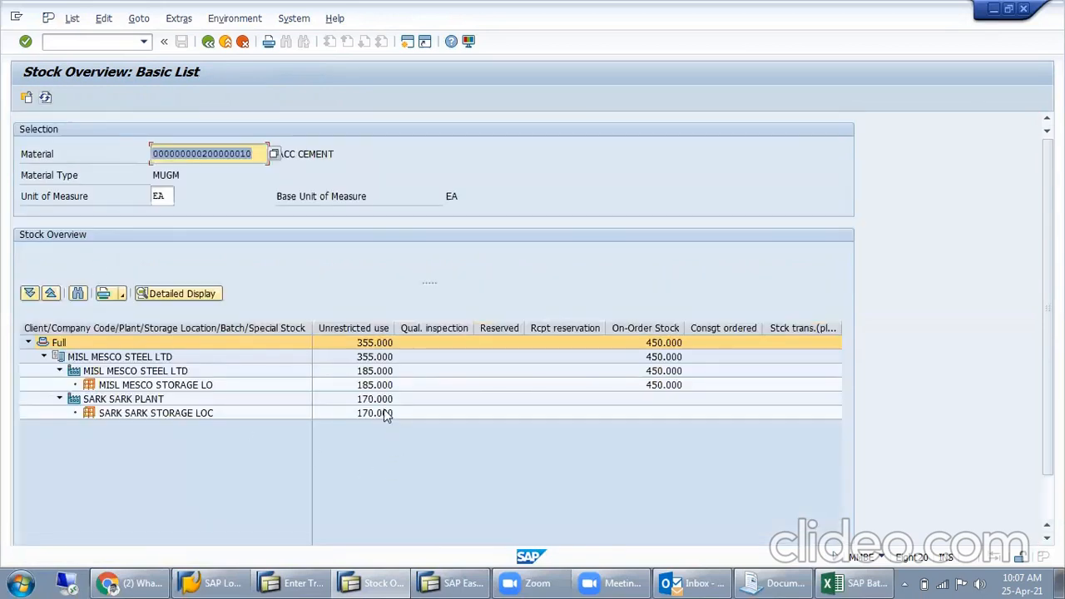
left_click(386, 413)
left_click(832, 400)
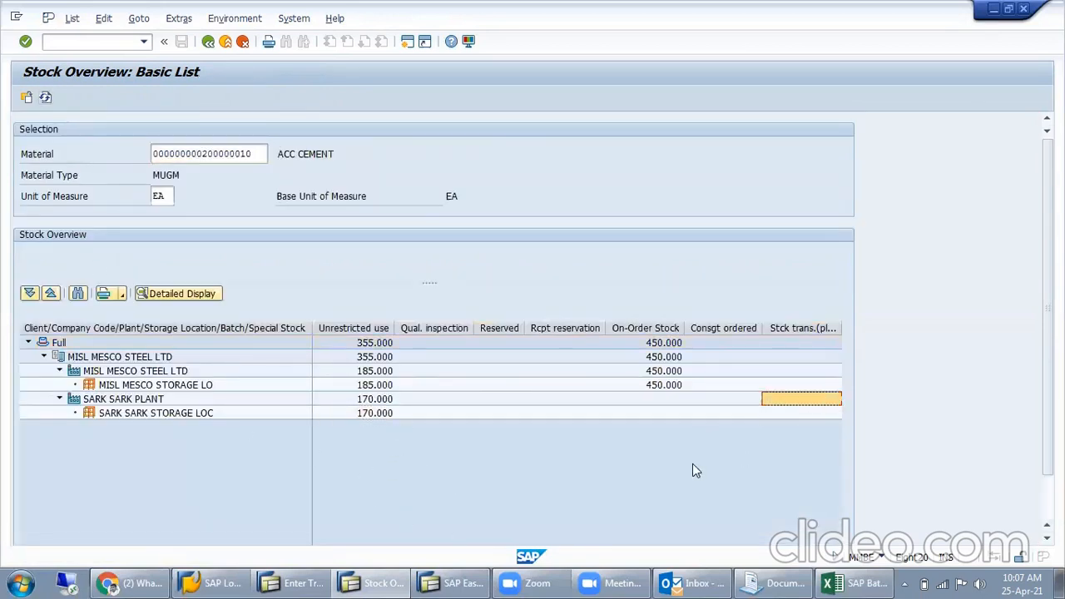
left_click(379, 385)
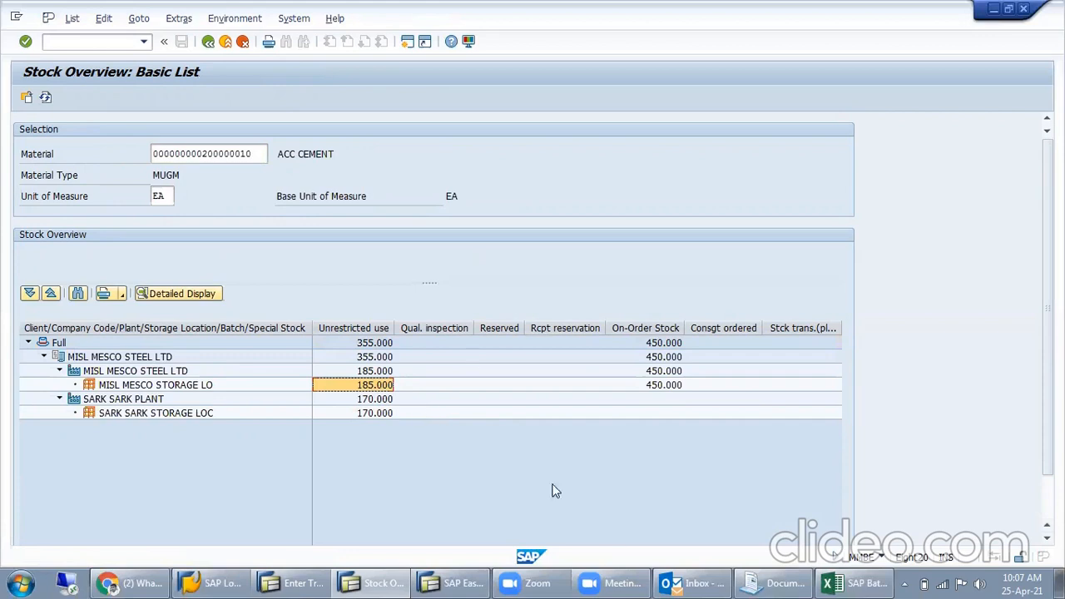
- Switch to the Excel notes on Sheet1 and review the 303 send and 305 receive entries for MISL and SARK
left_click(838, 584)
left_click_drag(425, 379, 611, 491)
left_click(650, 441)
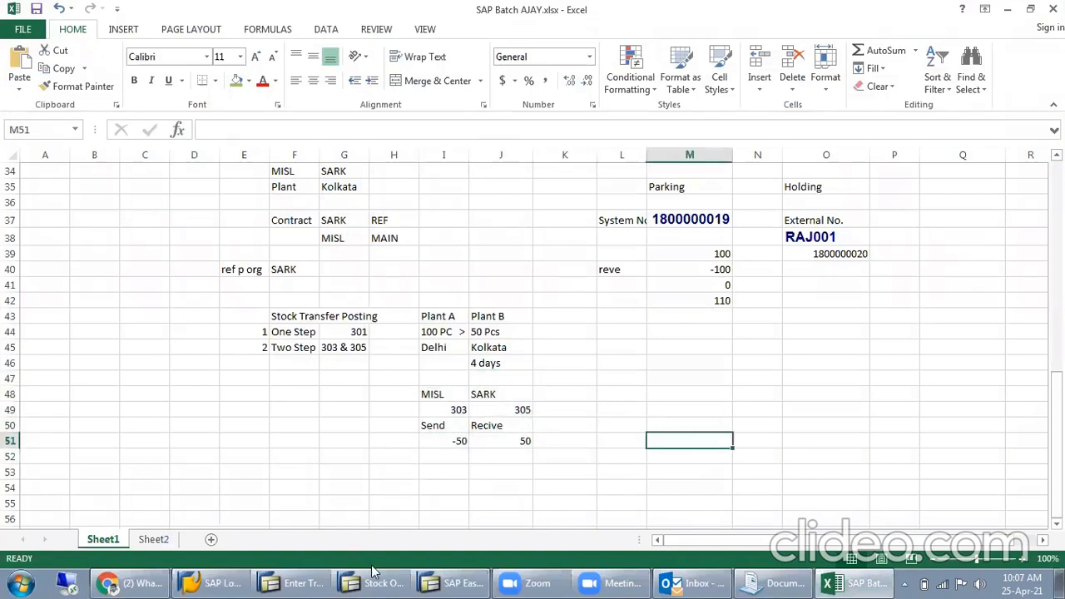
- On Sheet2, fill the status cells B74:D75 for Stock Transfer and Transfer posting with green
left_click(153, 540)
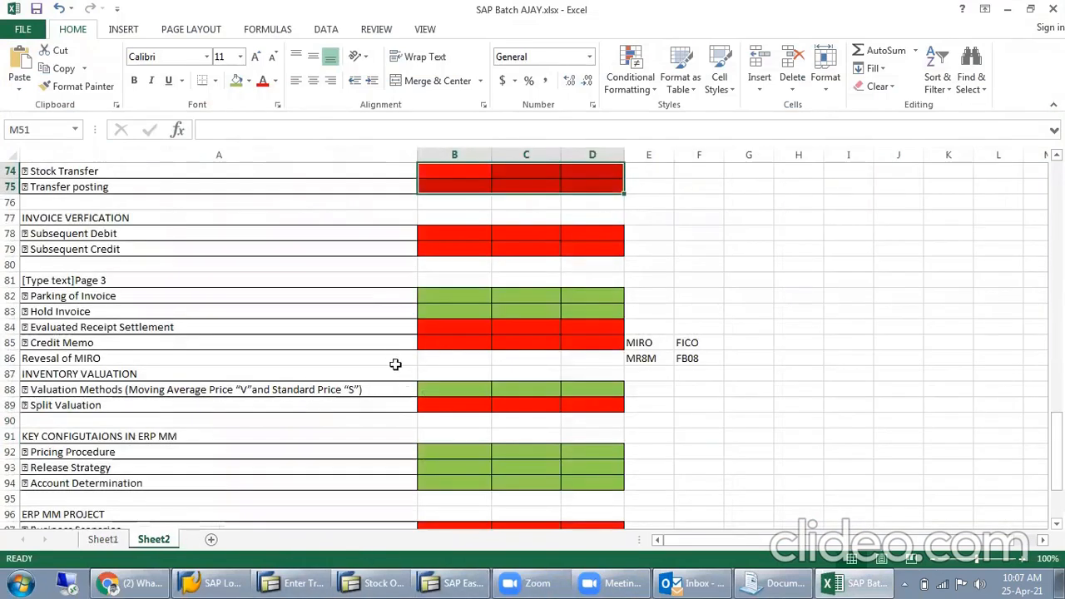
scroll(380, 352, "up", 2)
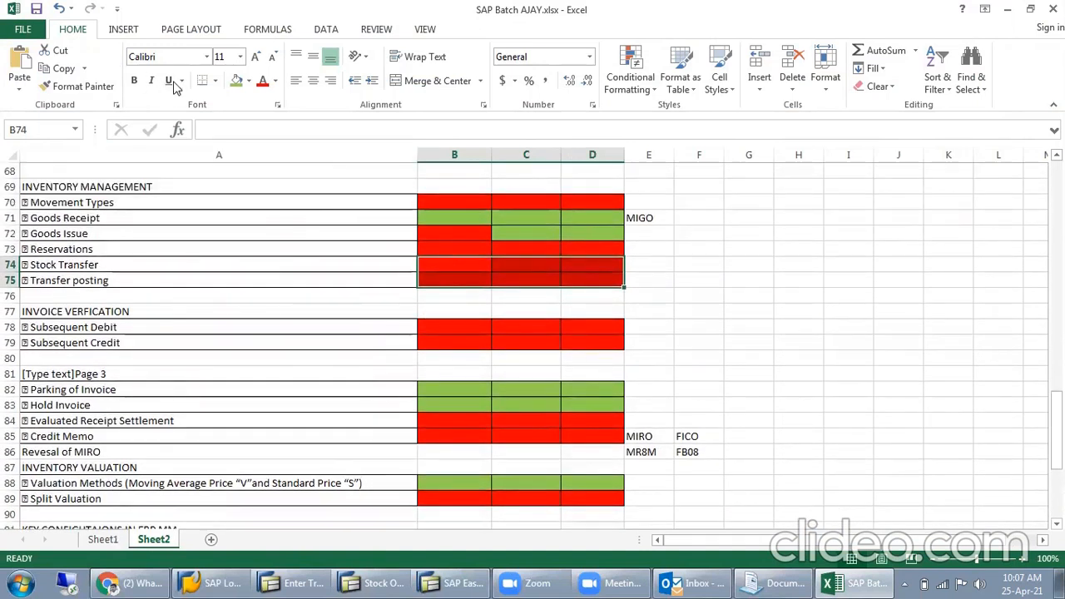
left_click(237, 83)
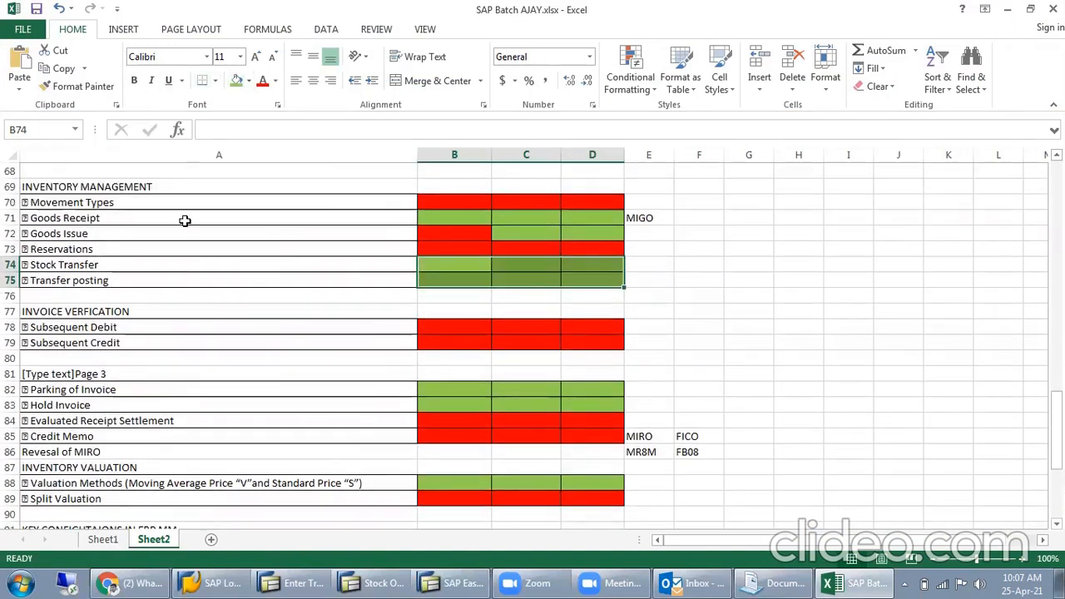
left_click(211, 269)
- Look at the Reservations topic in the checklist and switch back to the SAP transfer posting screen
left_click(102, 251)
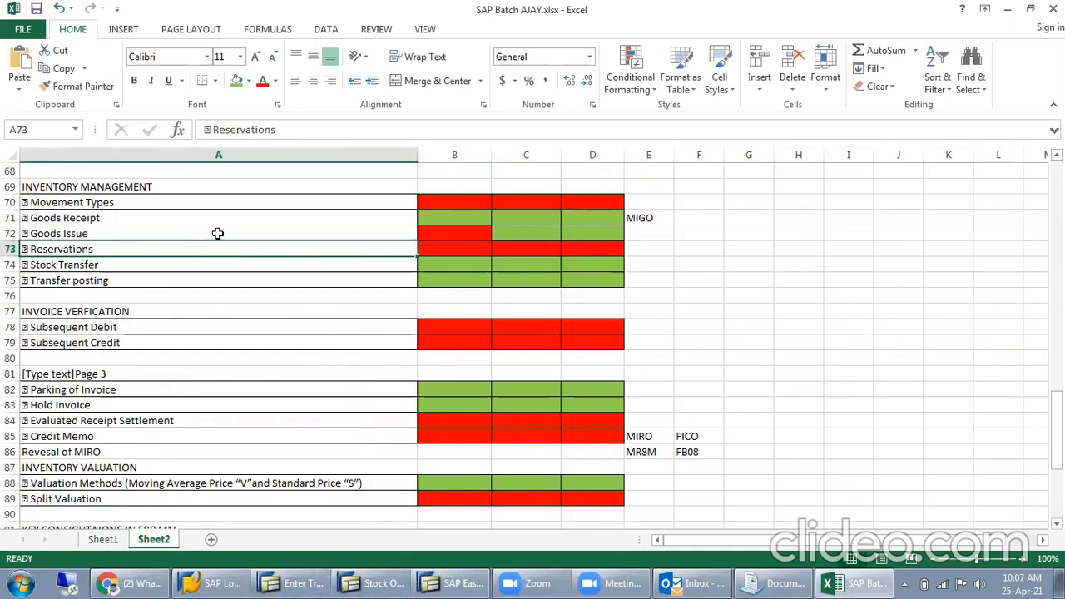
left_click(291, 583)
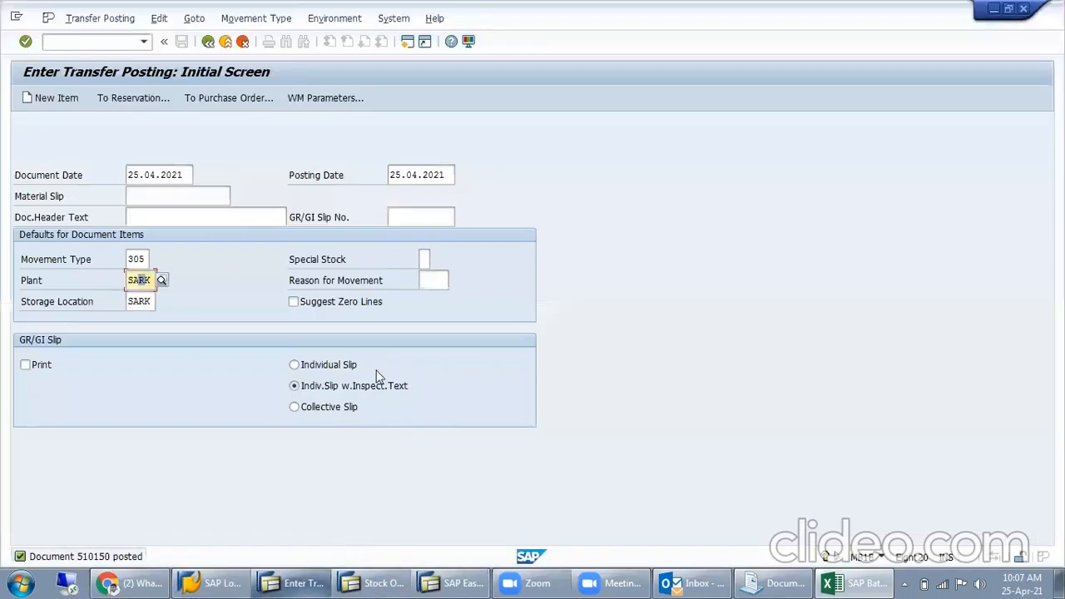
- Exit the transfer posting transaction and return to the SAP Easy Access screen
left_click(78, 44)
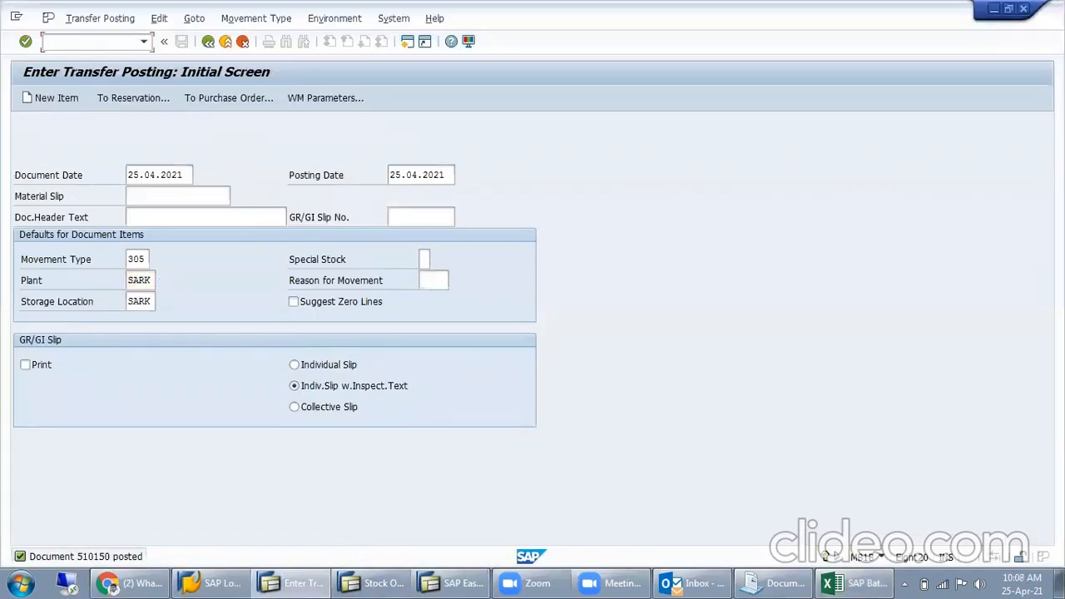
type("/n")
key("Return")
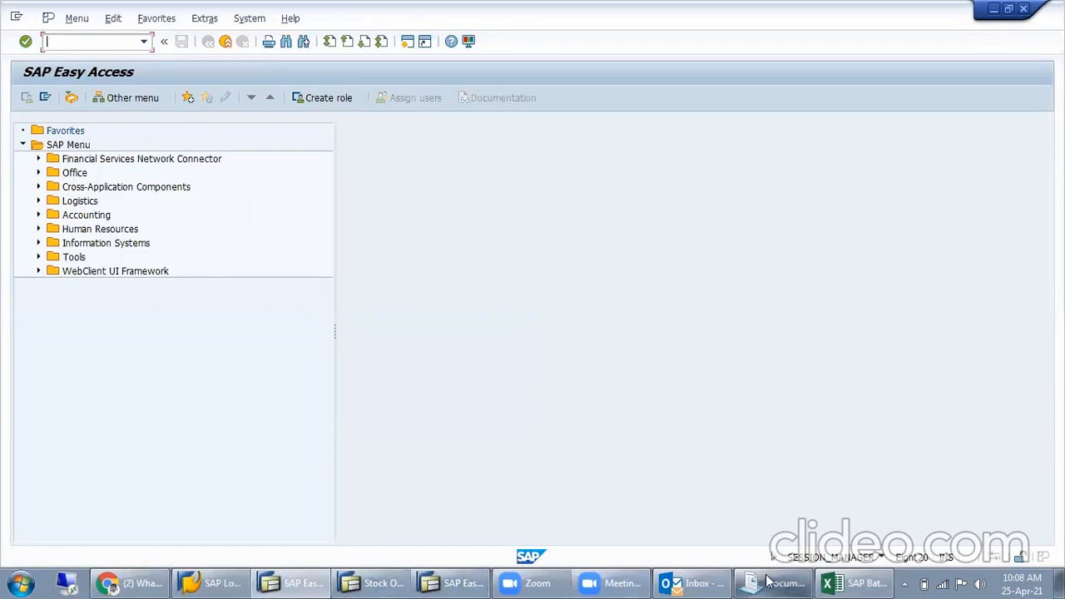
- Switch to the Excel checklist and review the Inventory Management topics, including Stock Transfer and Transfer posting
left_click(863, 582)
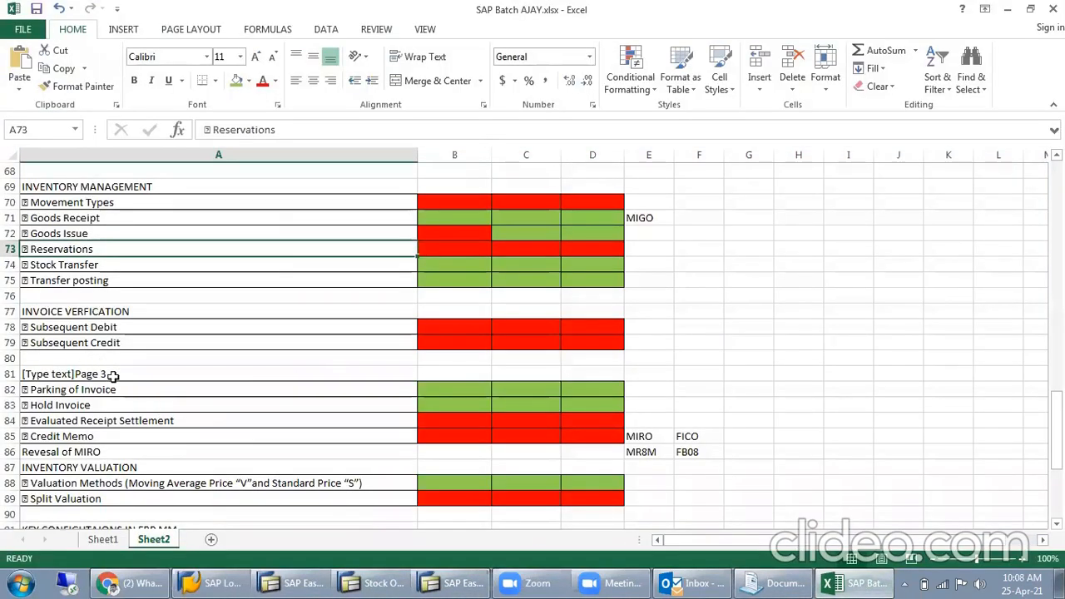
scroll(180, 426, "down", 1)
scroll(473, 364, "down", 1)
scroll(537, 374, "up", 2)
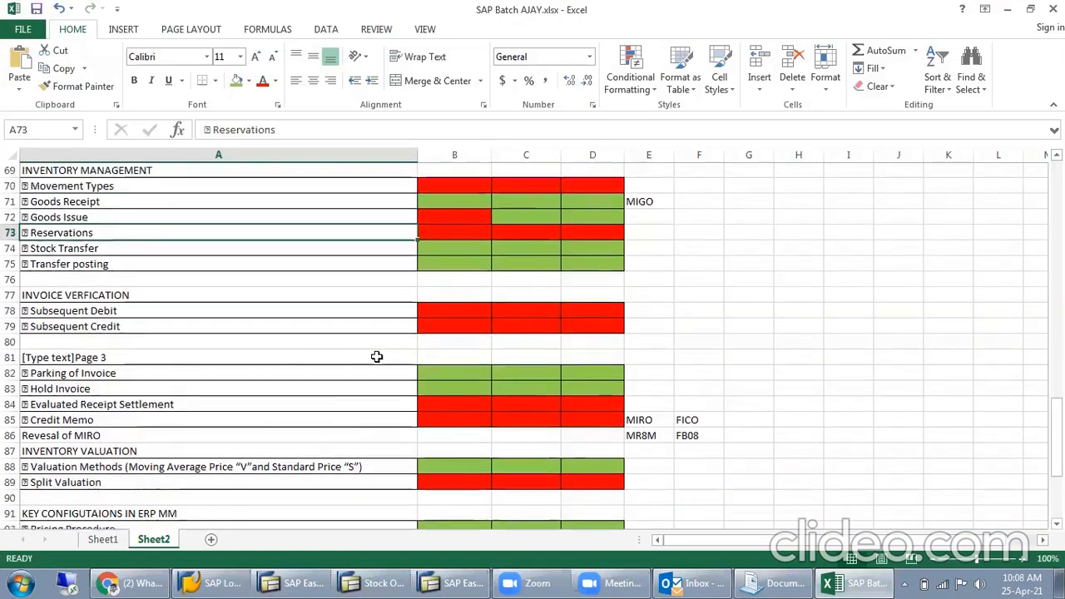
key("Down")
key("Down")
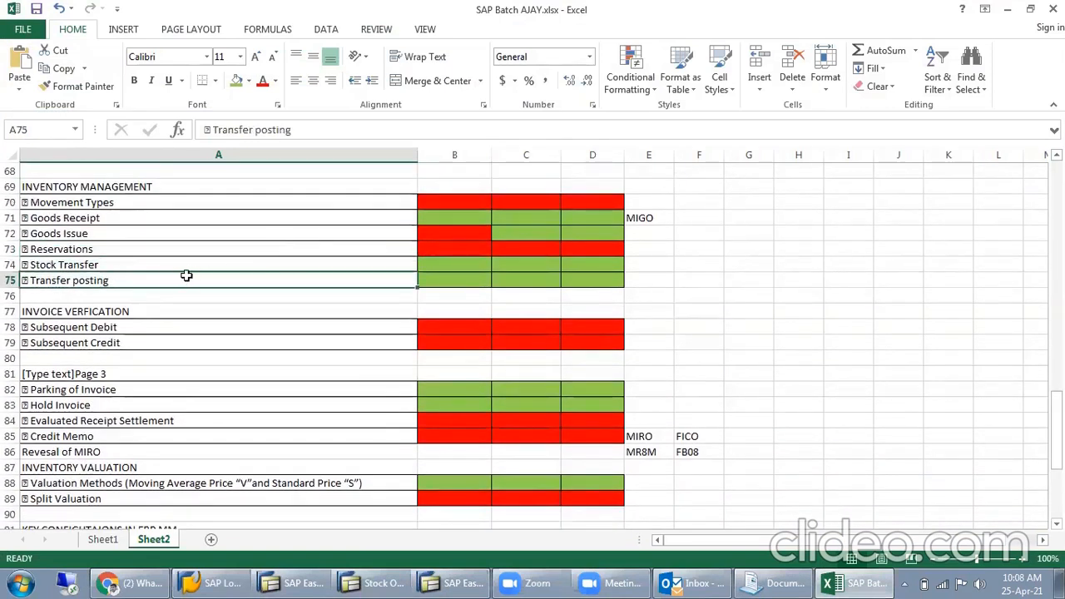
key("Up")
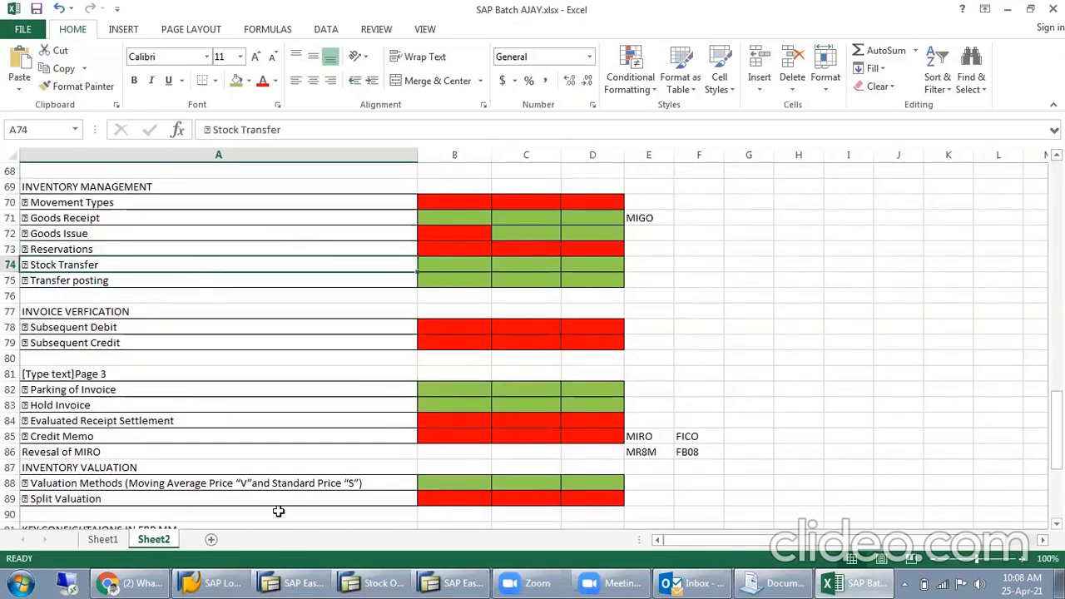
- On Sheet1, add item 3, With PO, in E46:F46 beneath the Two Step entry
left_click(97, 539)
left_click(246, 362)
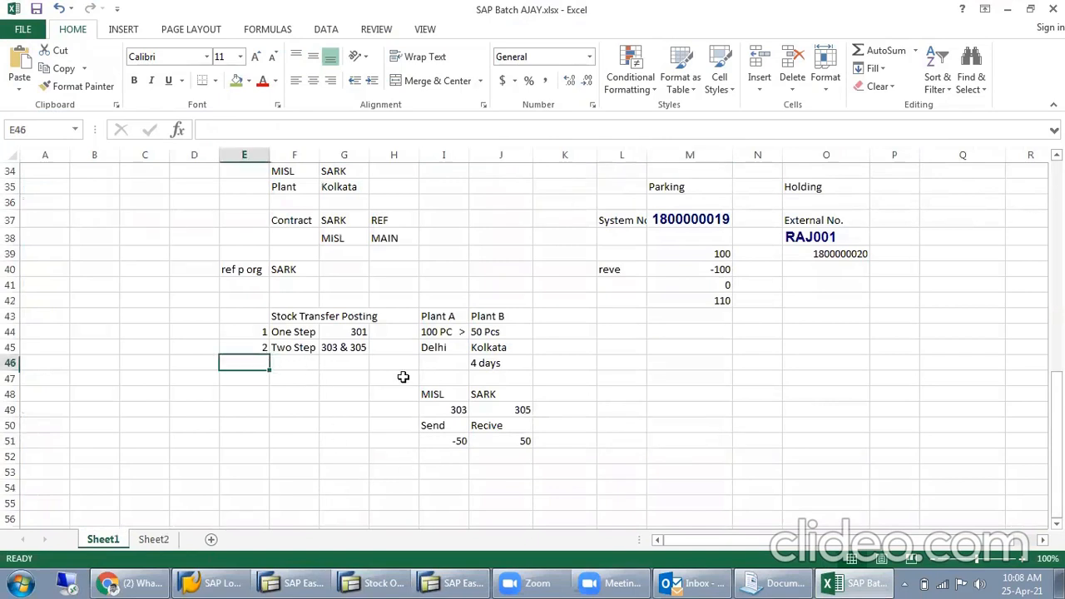
type("3")
key("Tab")
type("With PO")
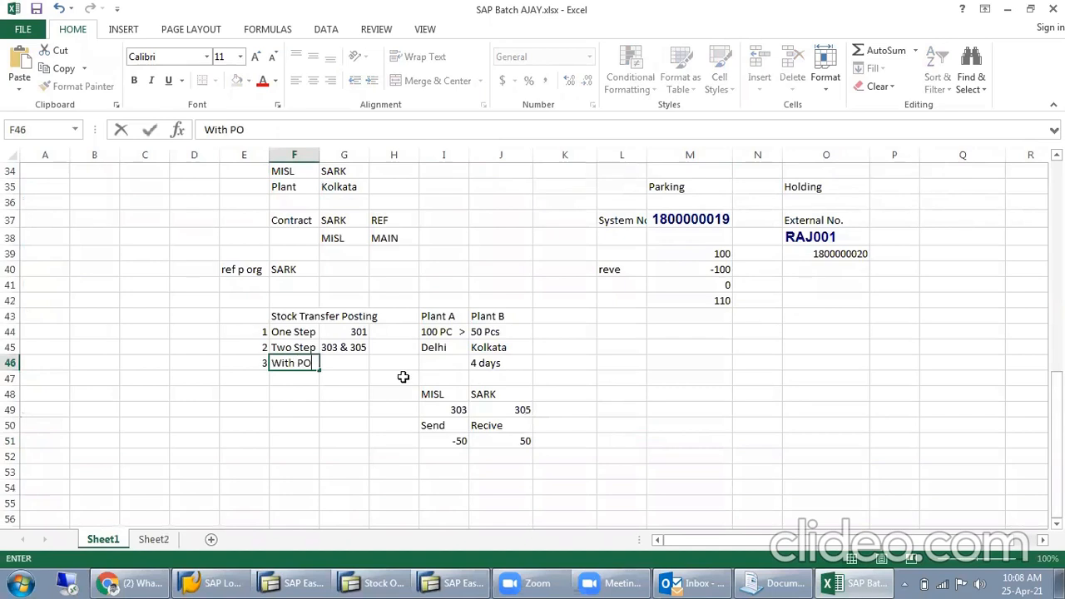
key("Return")
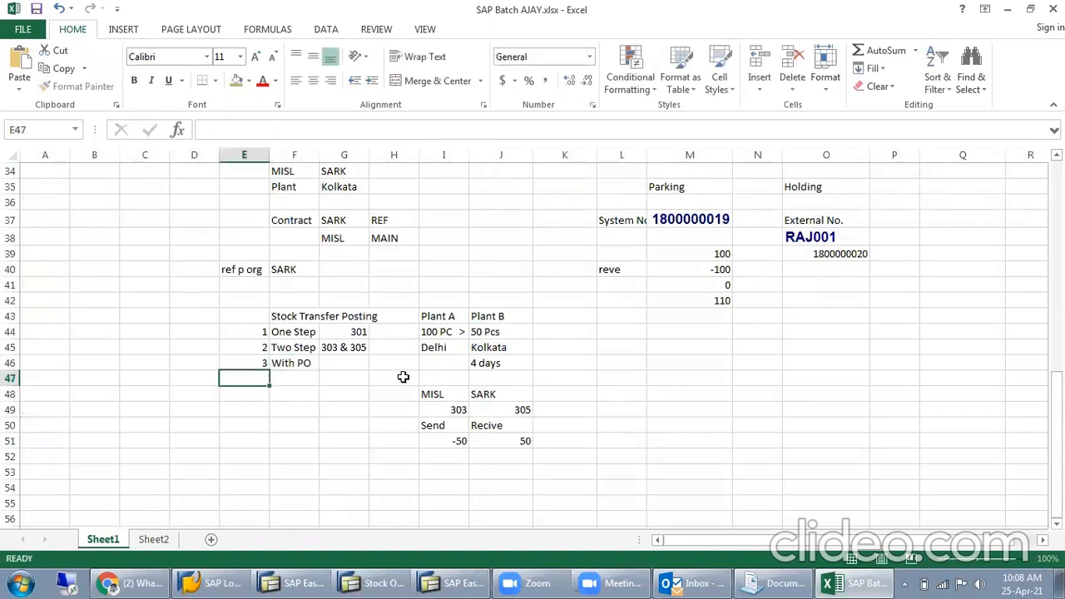
- Review the With PO row and the surrounding stock transfer posting notes
left_click_drag(268, 361, 368, 363)
scroll(702, 398, "up", 1)
scroll(701, 399, "up", 5)
scroll(700, 393, "up", 5)
scroll(669, 411, "down", 11)
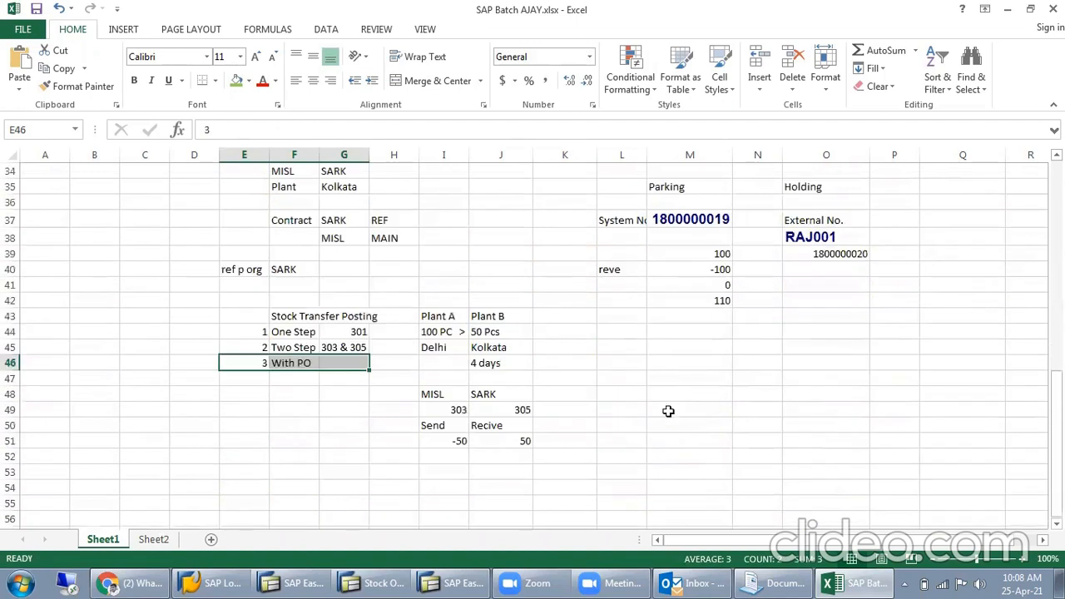
scroll(668, 411, "down", 1)
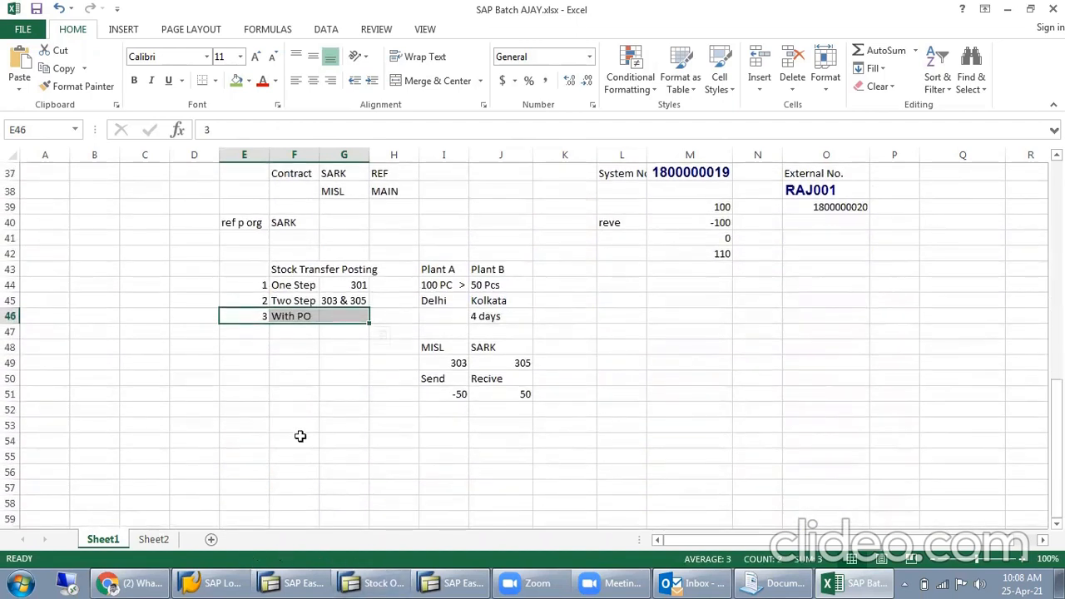
left_click(310, 580)
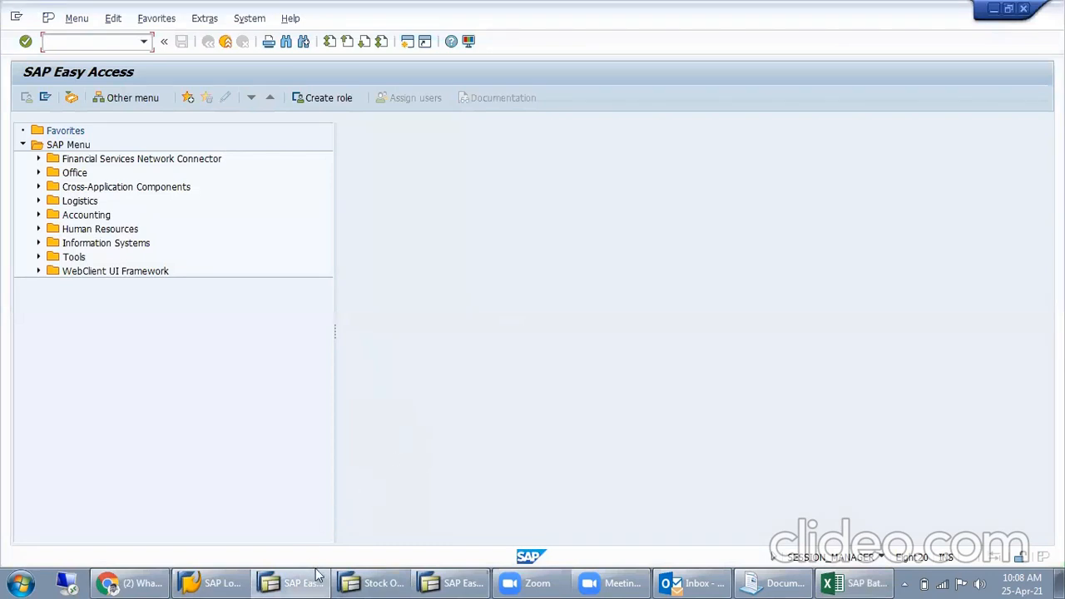
left_click(291, 583)
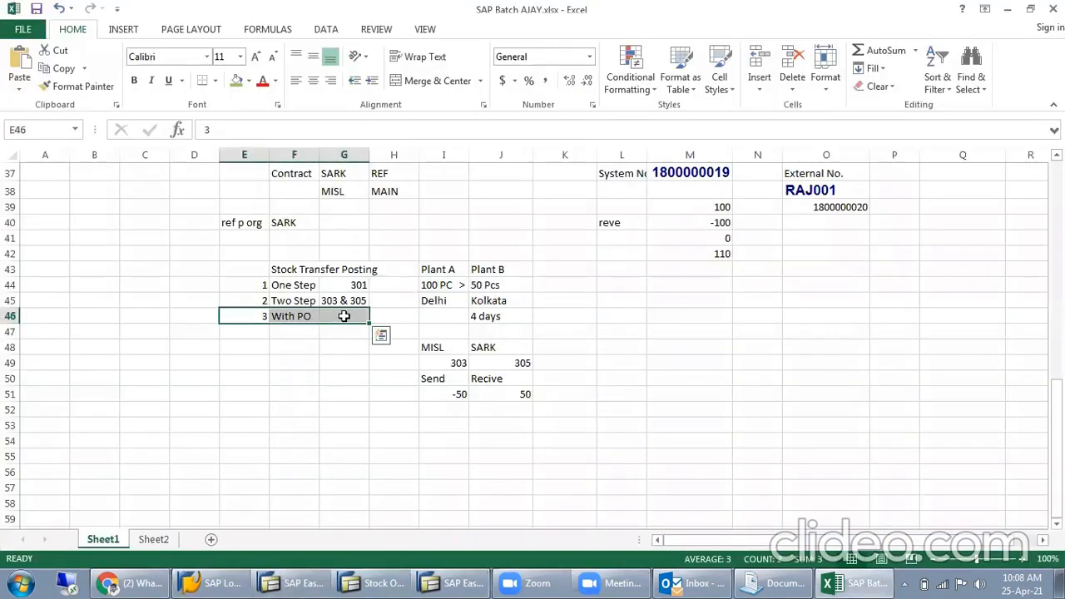
- Enter movement type 641 in G46 for the With PO stock transfer
left_click(345, 316)
type("641")
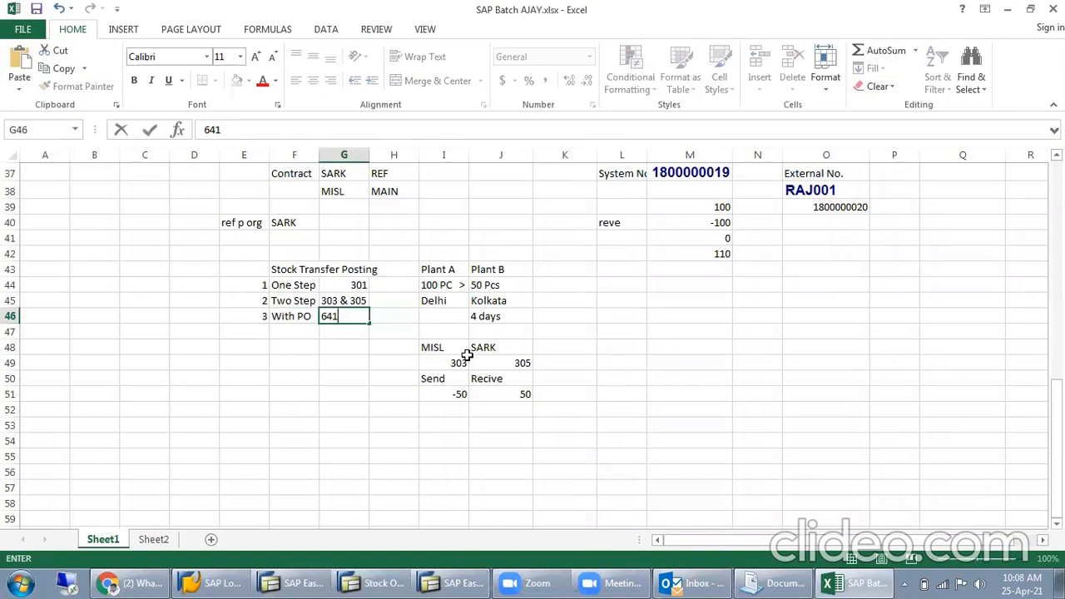
key("Return")
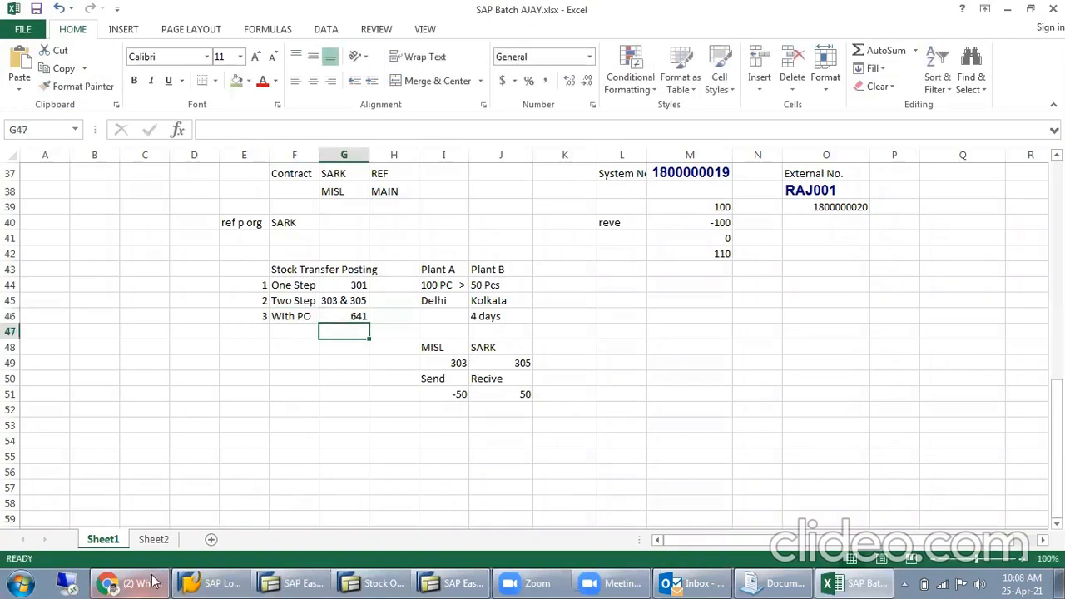
- Switch to SAP, glance at the stock overview and open the MB1B transfer posting transaction
left_click(292, 582)
left_click(348, 582)
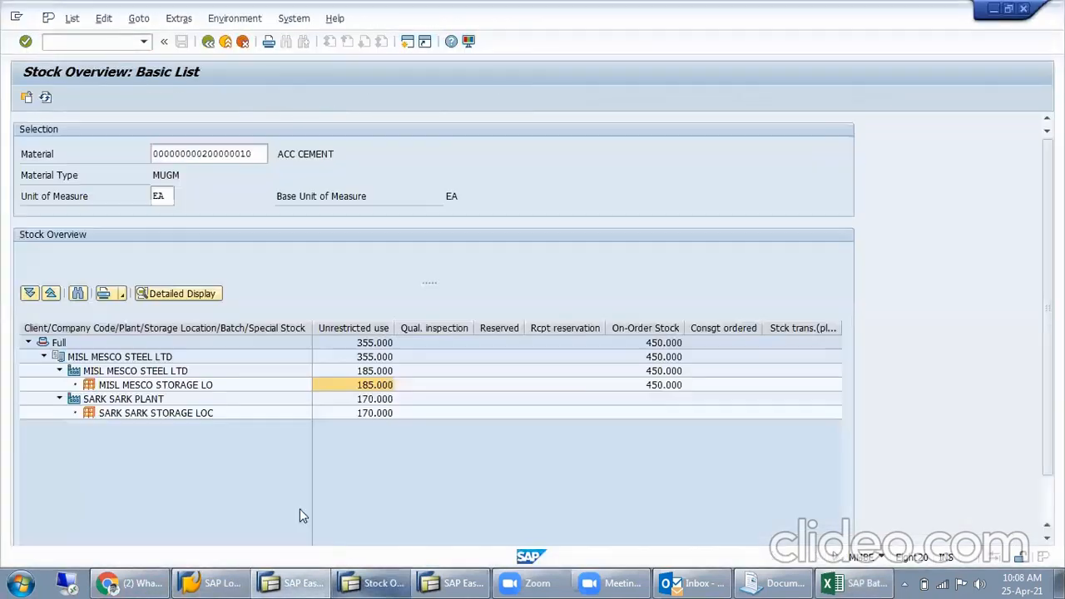
left_click(291, 582)
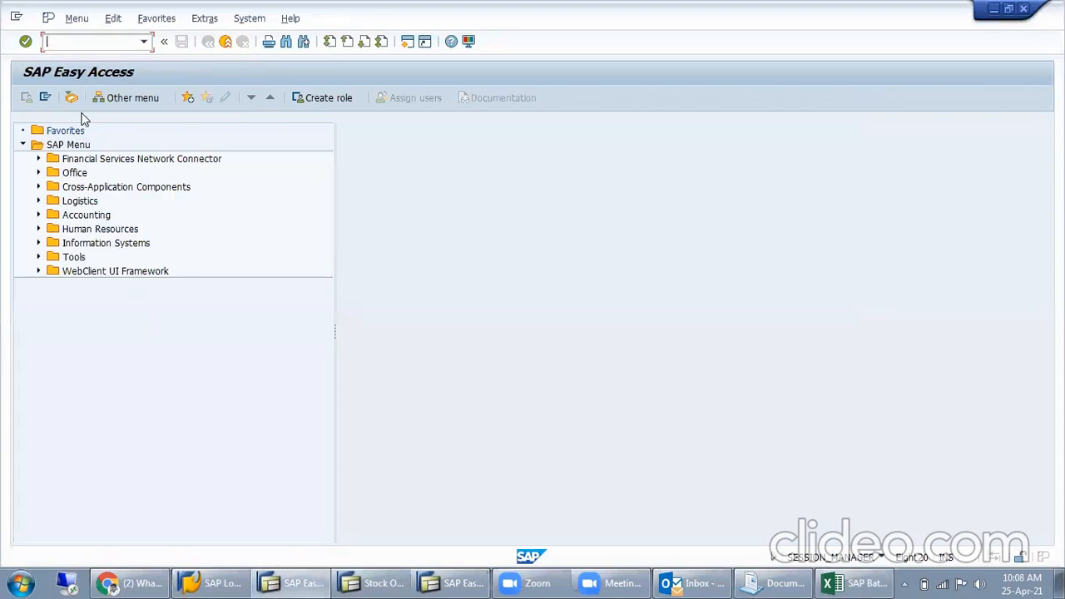
type("m")
key("Return")
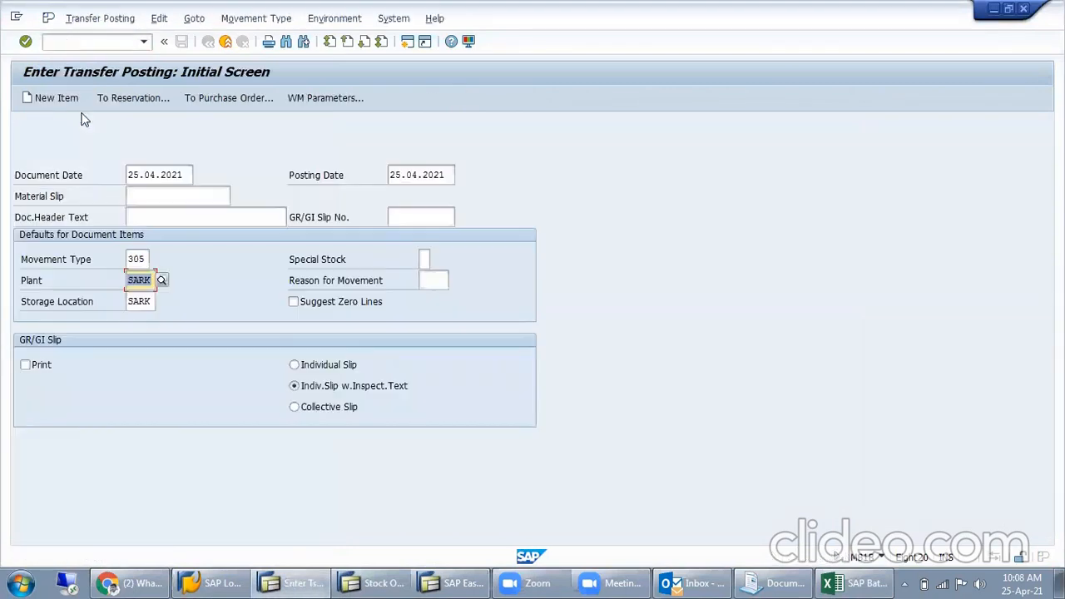
- Look through the possible movement types for the transfer posting down to the last entries and close the list without choosing one
left_click(144, 262)
key("Return")
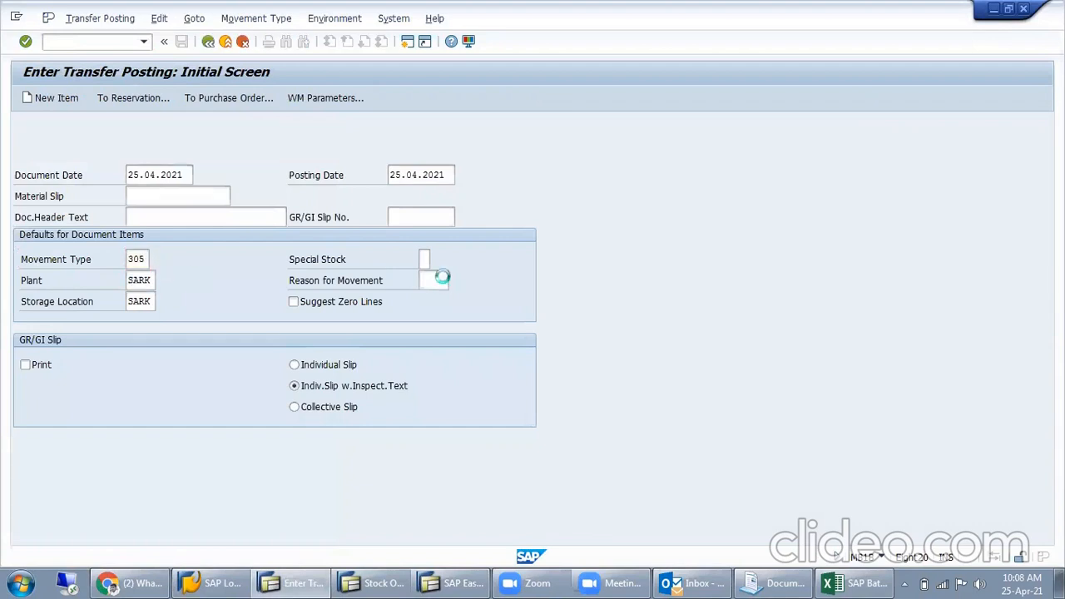
scroll(595, 419, "down", 20)
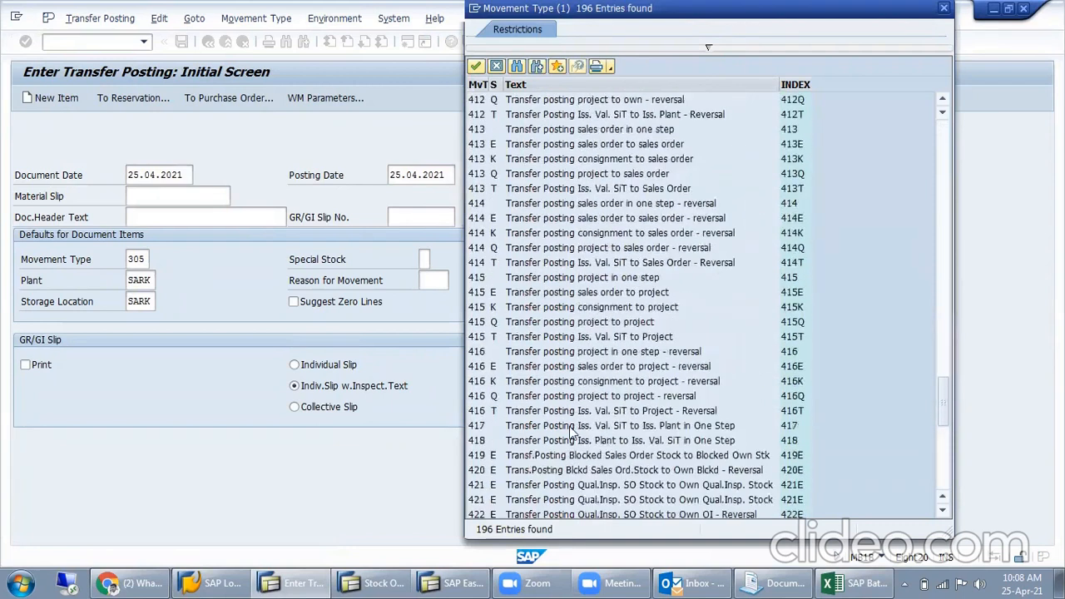
scroll(571, 430, "down", 10)
left_click(499, 456)
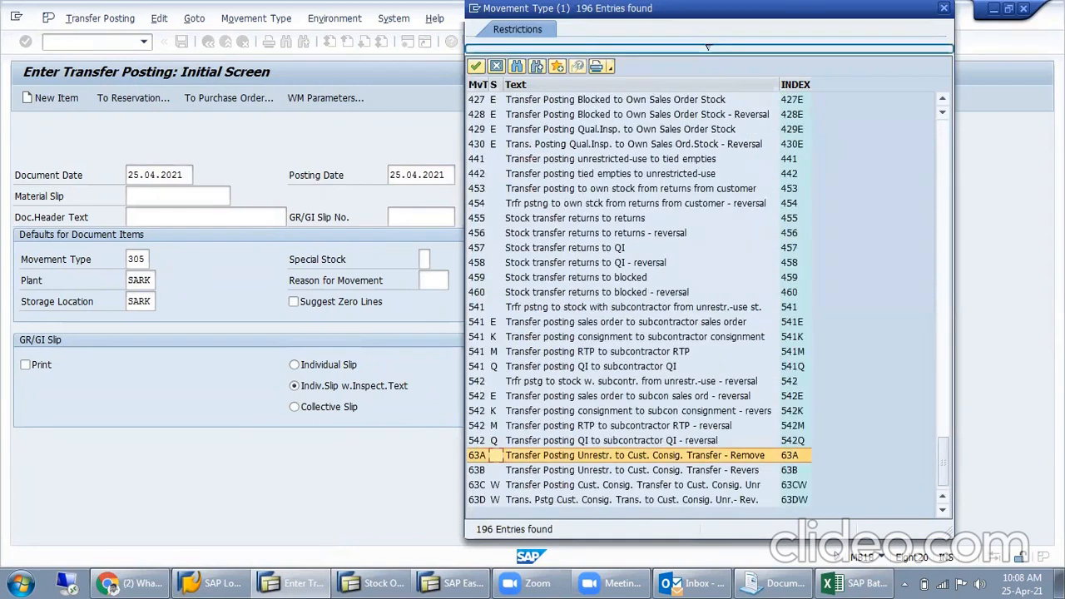
left_click(944, 9)
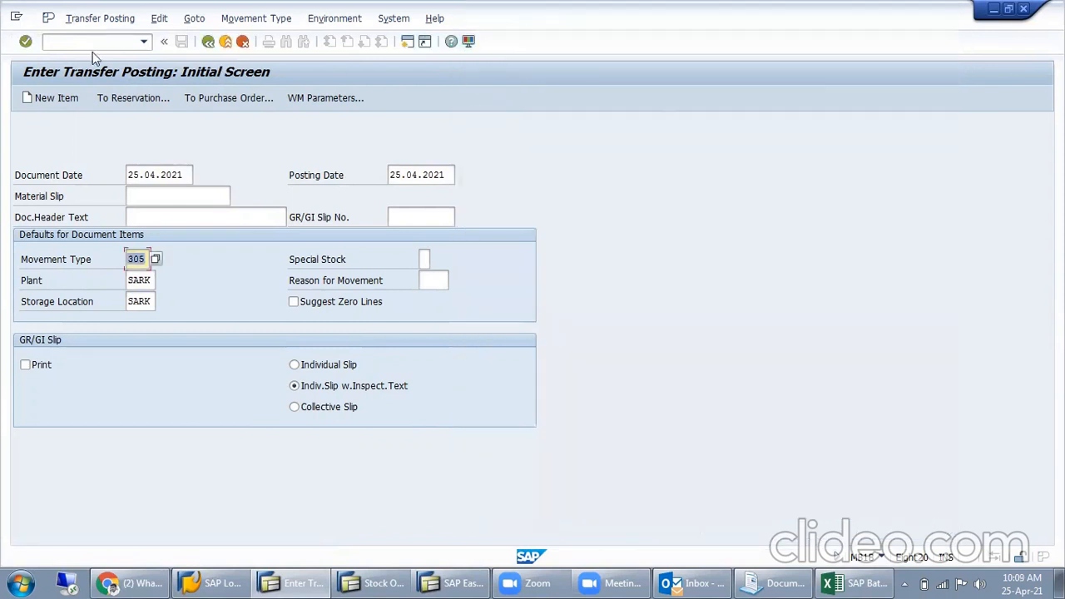
- Open the MIGO goods receipt transaction and display the possible values for its movement type
type("/nmigo")
key("Return")
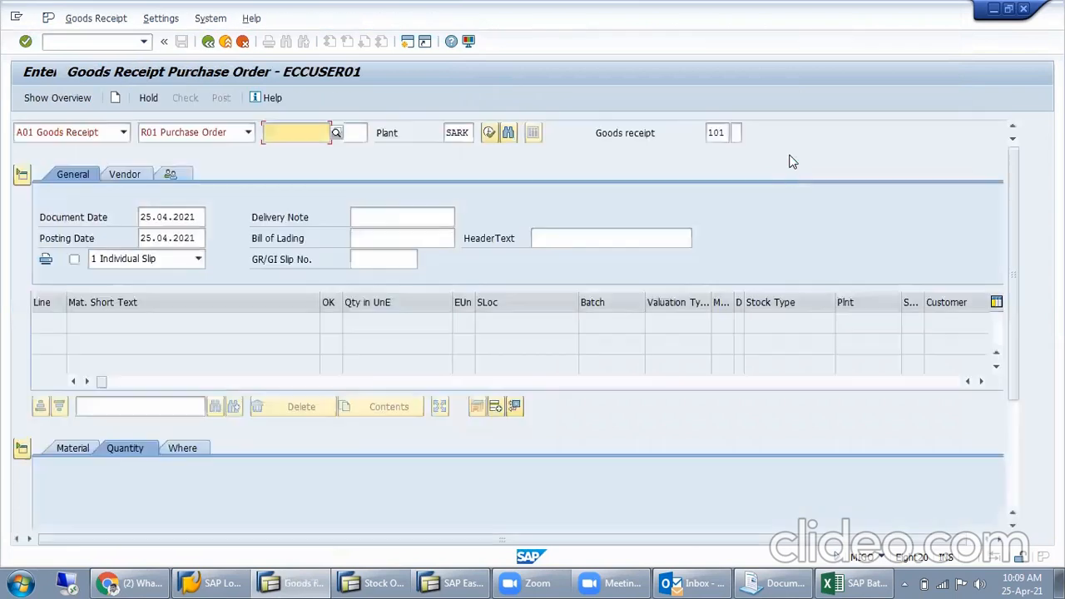
left_click(721, 139)
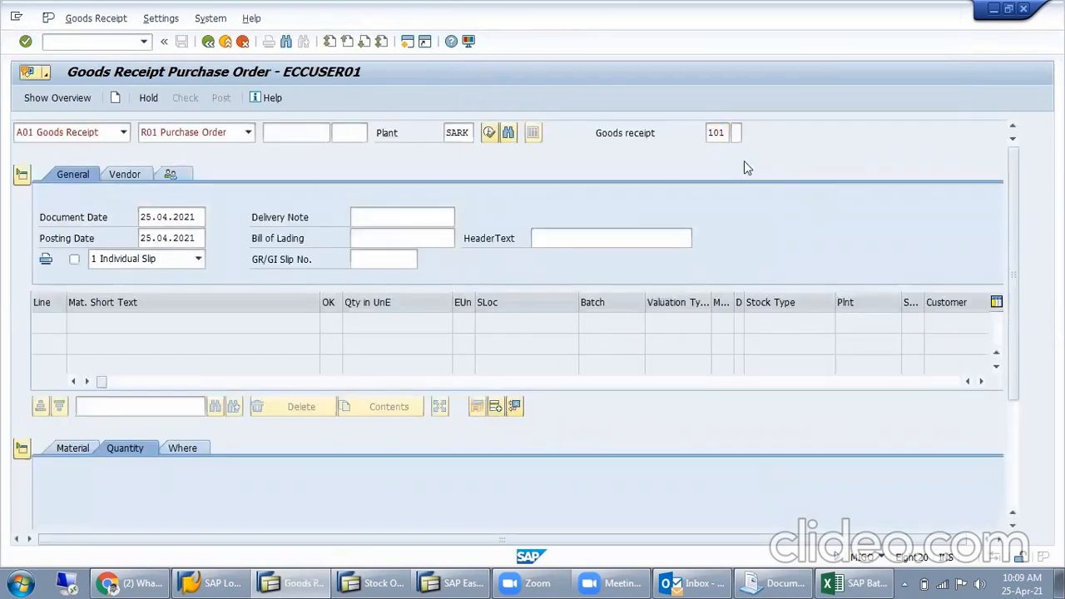
key("F4")
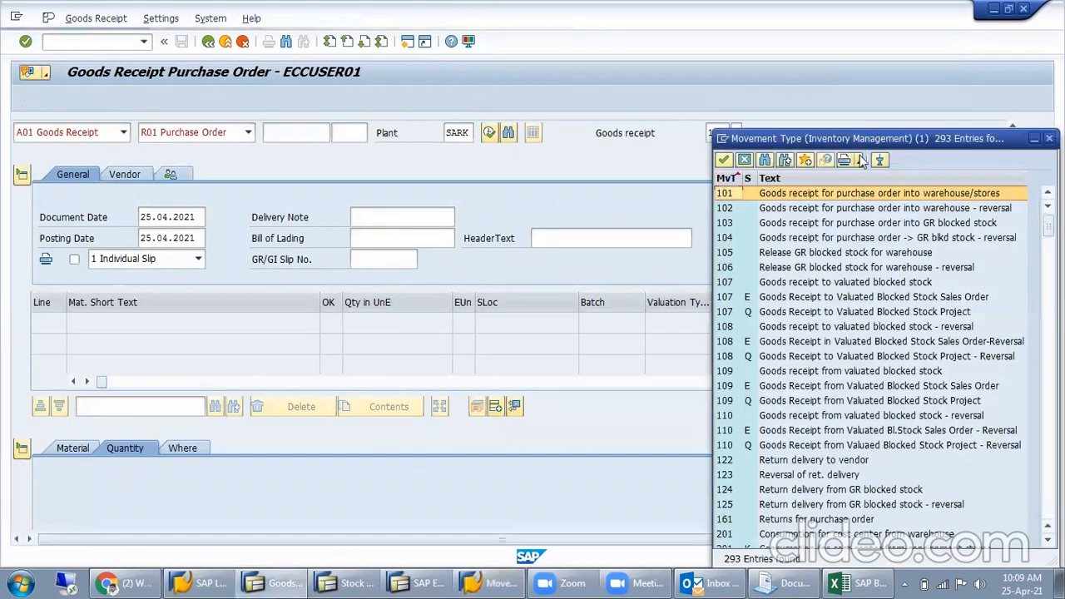
- Look through the goods receipt movement types to the end of the list and close it without choosing one
left_click_drag(868, 146, 453, 90)
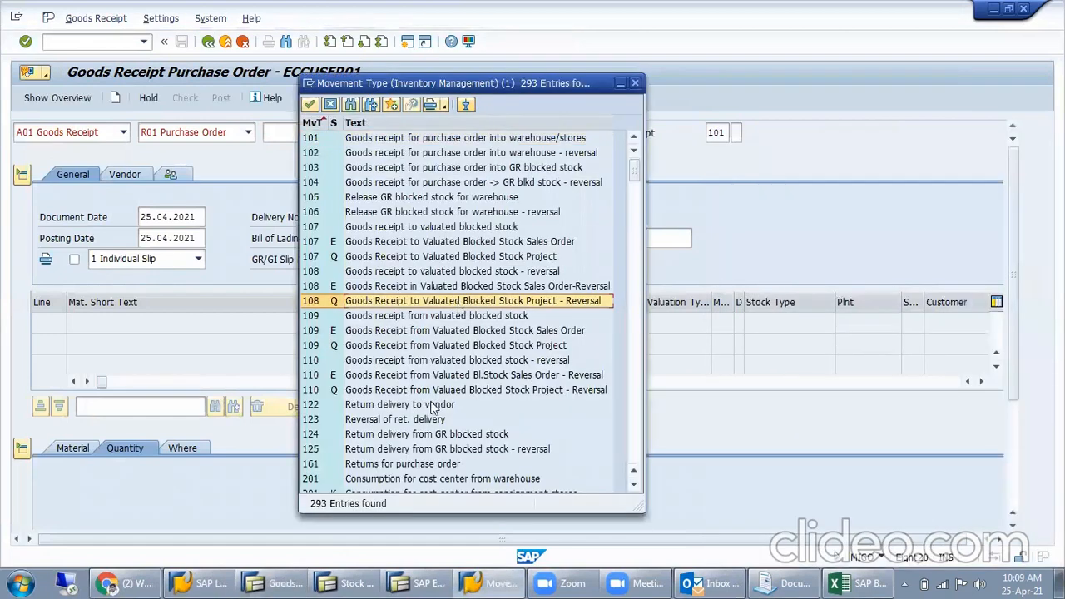
scroll(453, 393, "down", 15)
scroll(453, 392, "down", 20)
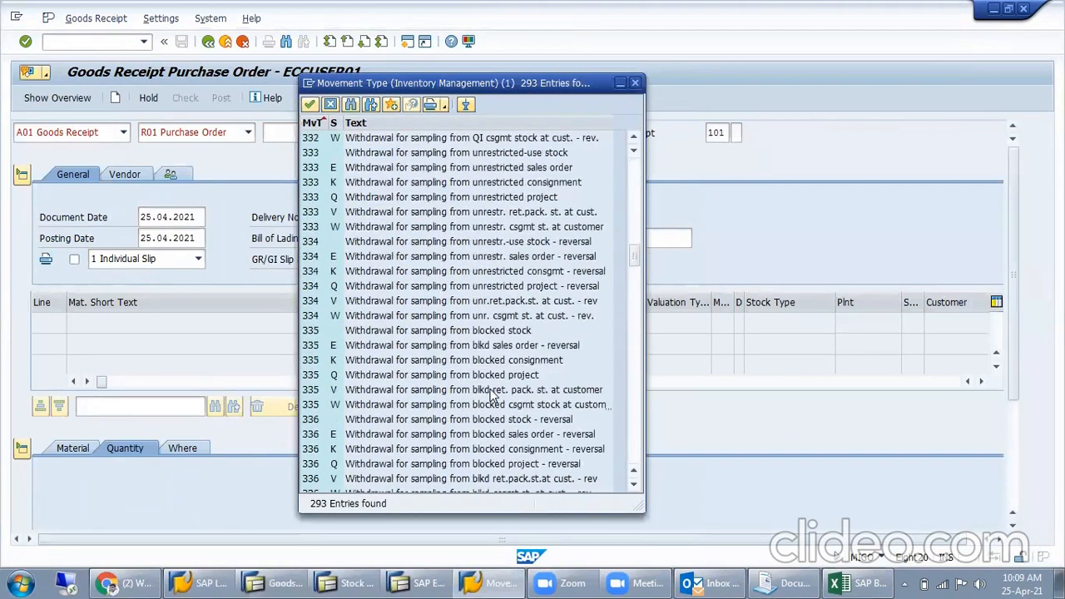
scroll(492, 390, "down", 20)
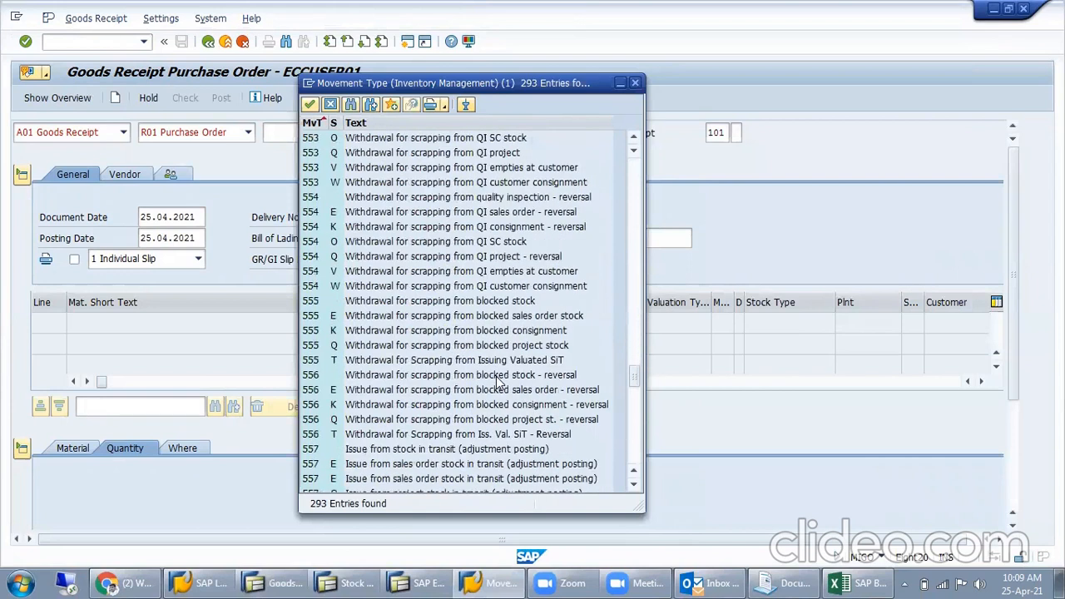
scroll(503, 387, "down", 7)
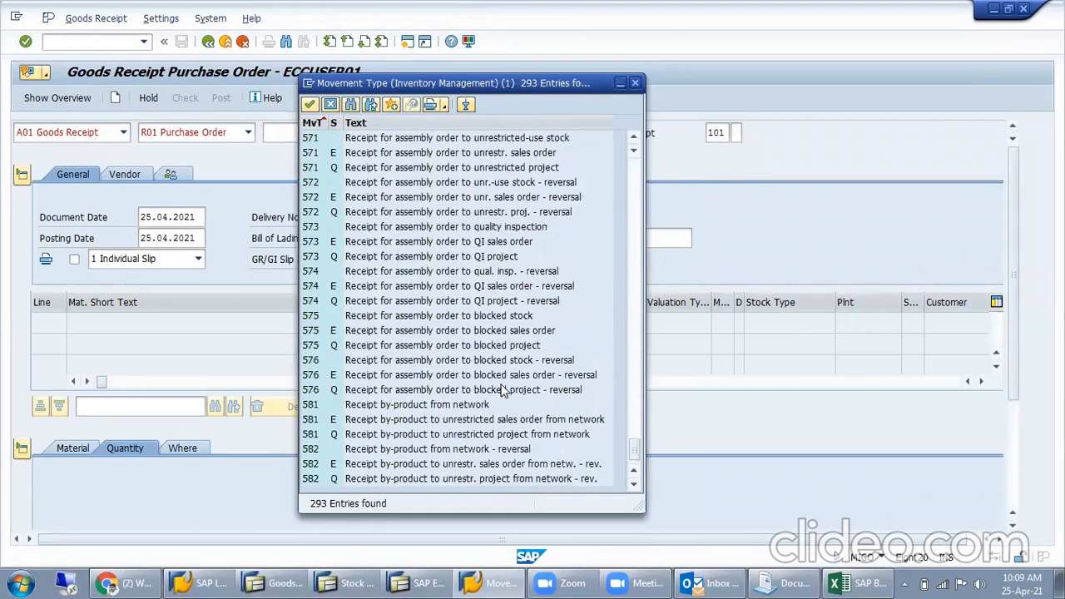
scroll(503, 393, "up", 13)
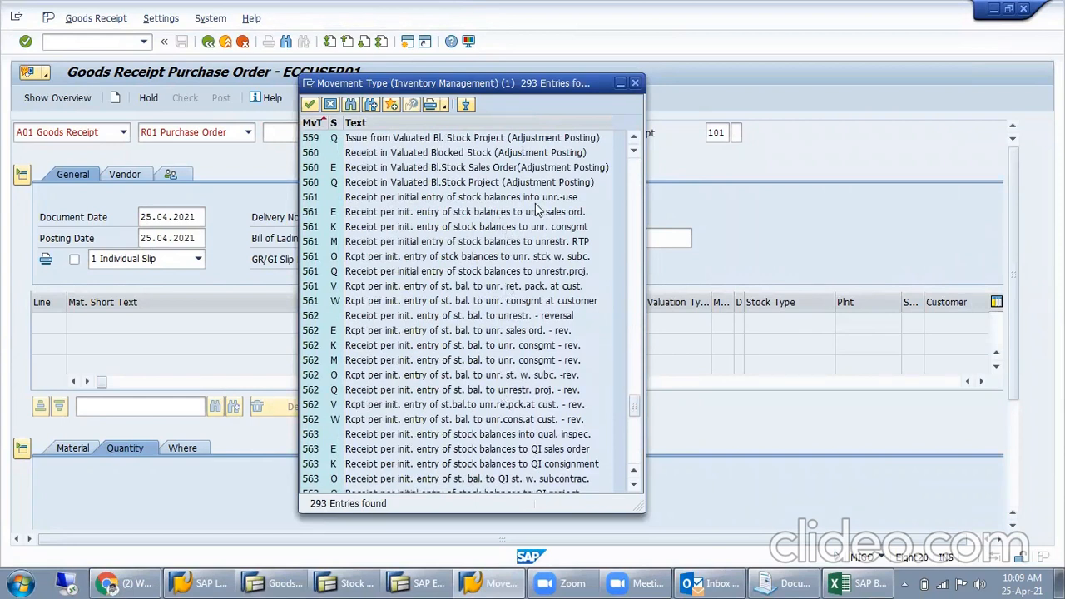
scroll(449, 410, "down", 13)
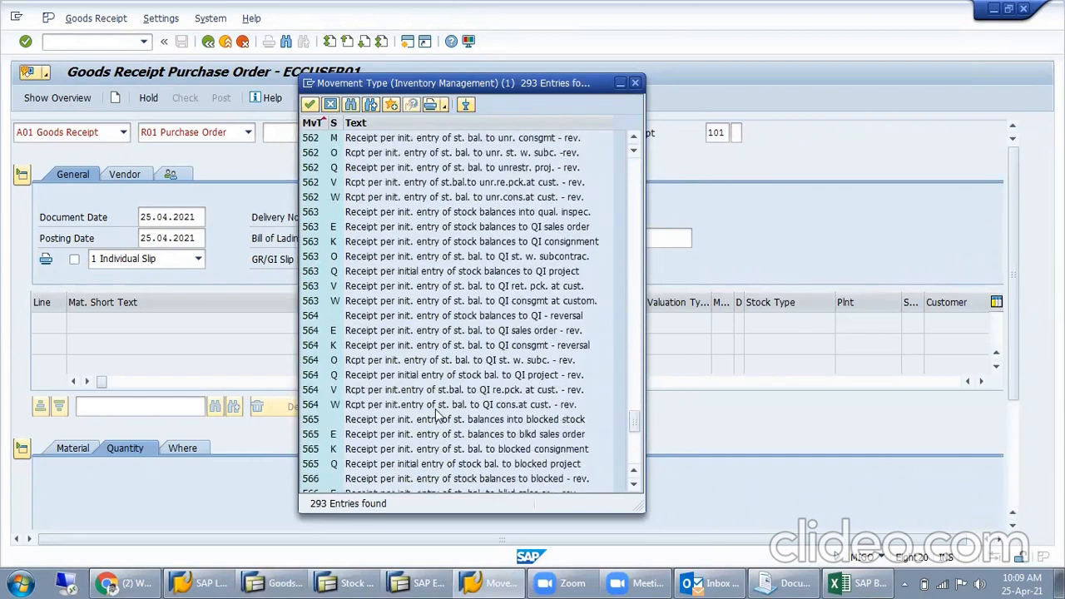
left_click(635, 82)
- Leave the goods receipt transaction and reopen the MB1B transfer posting
left_click(111, 43)
left_click(208, 42)
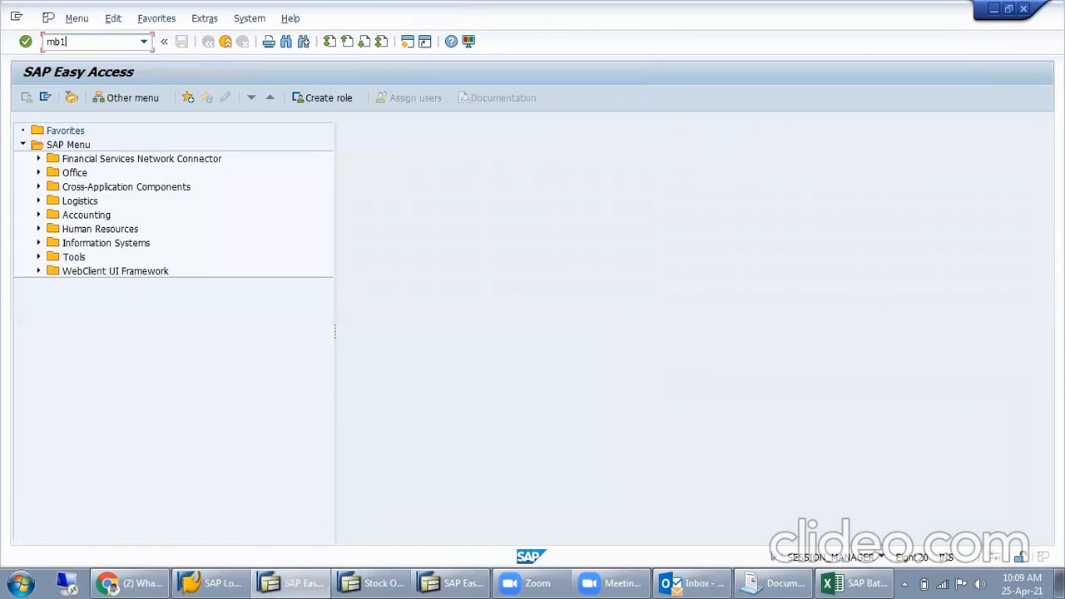
type("mb1b")
key("Return")
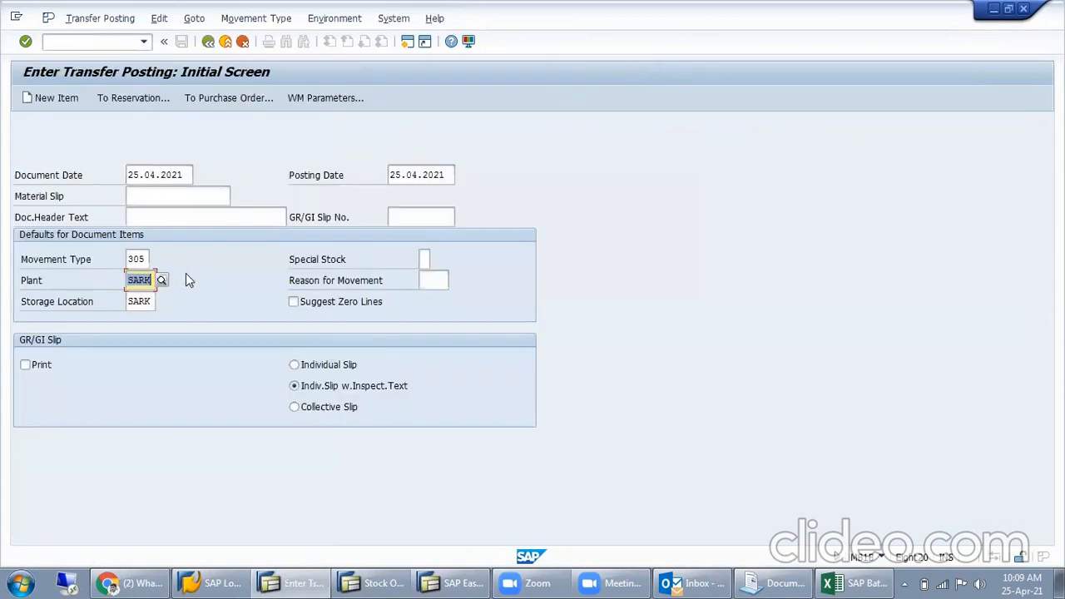
- Display the movement type list for the transfer posting again and check its entries through 63D
left_click(143, 260)
left_click(156, 260)
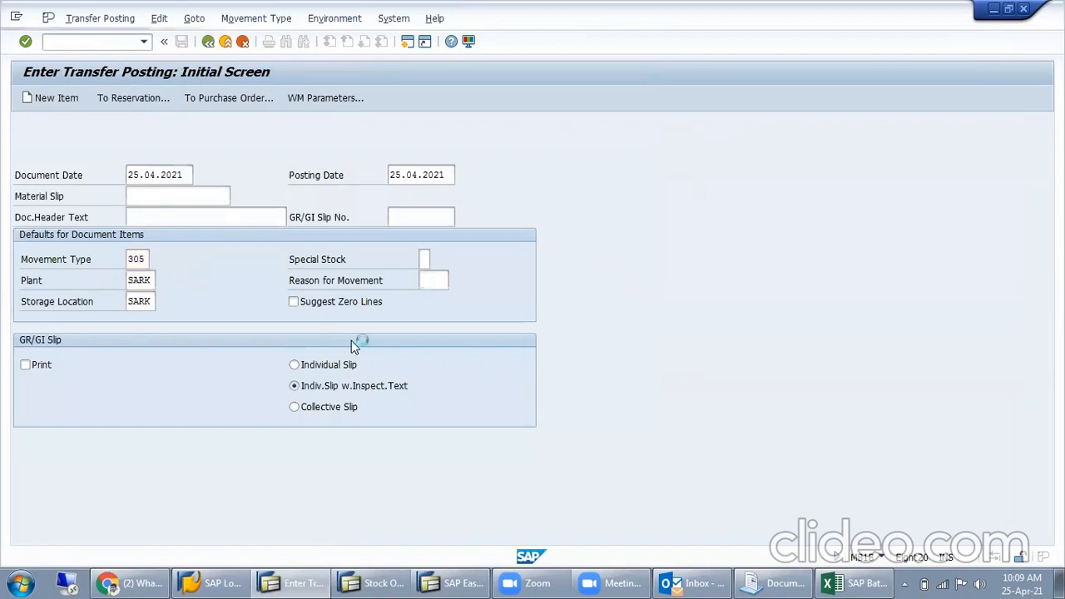
scroll(691, 443, "down", 15)
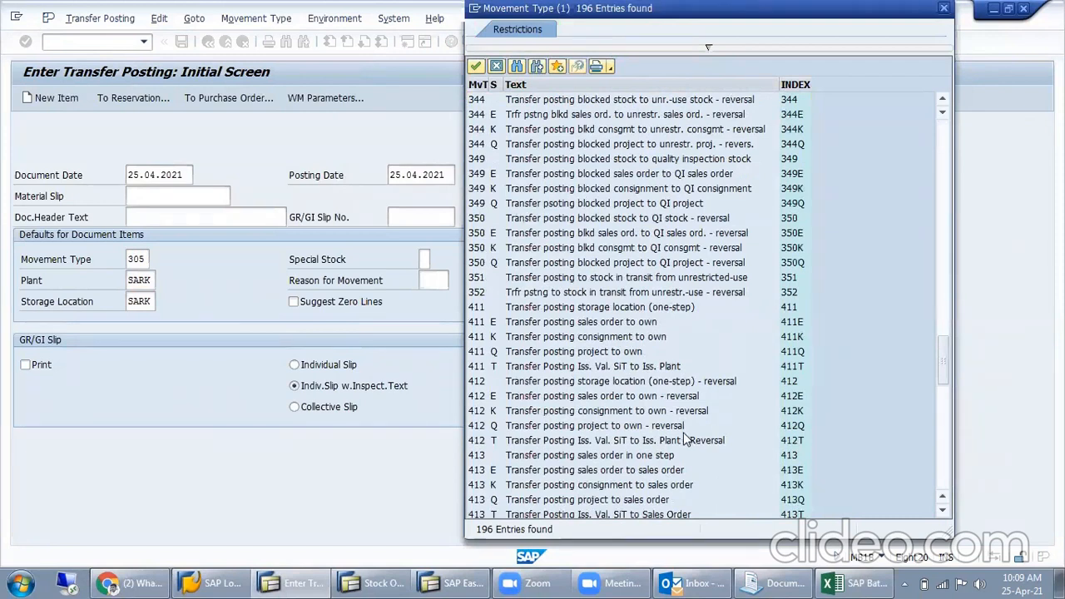
scroll(685, 440, "down", 9)
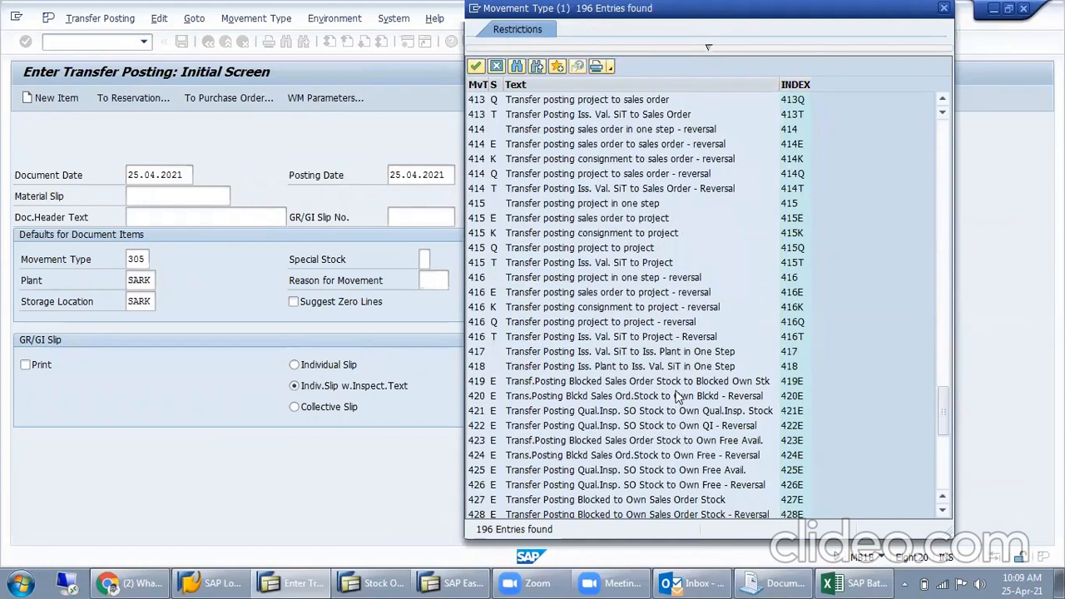
scroll(678, 397, "down", 9)
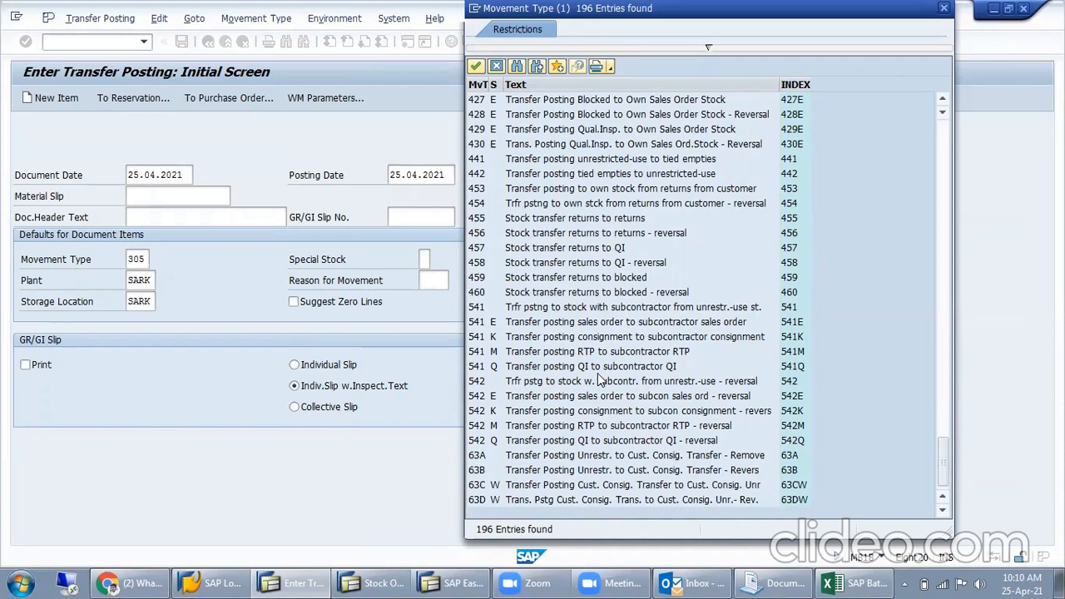
- Find subcontractor movement type 541 in the list, then switch to Excel and set the With PO movement type to 541
left_click(606, 308)
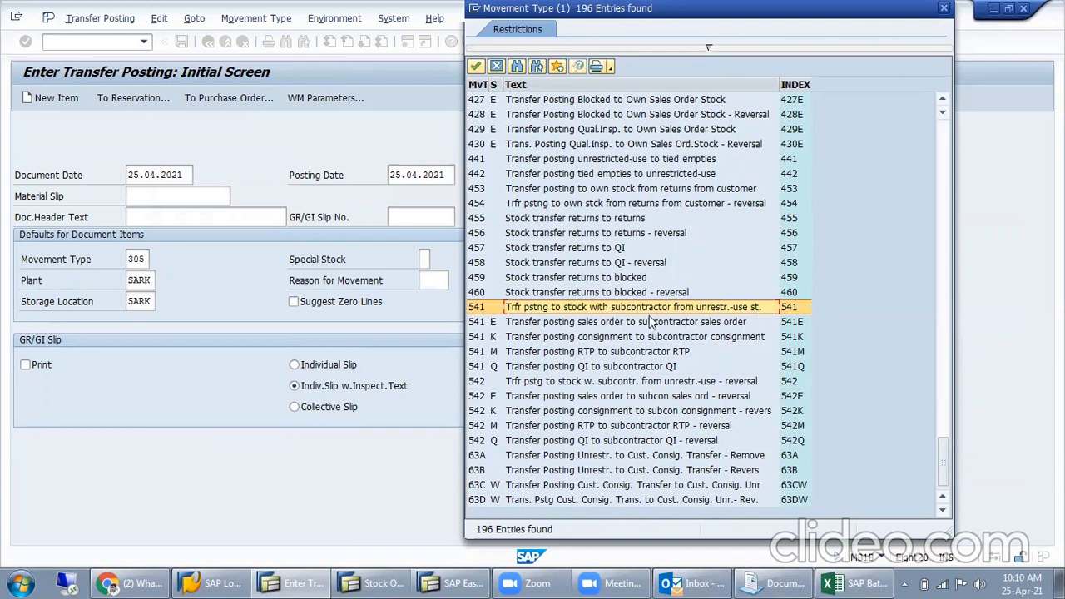
left_click(857, 583)
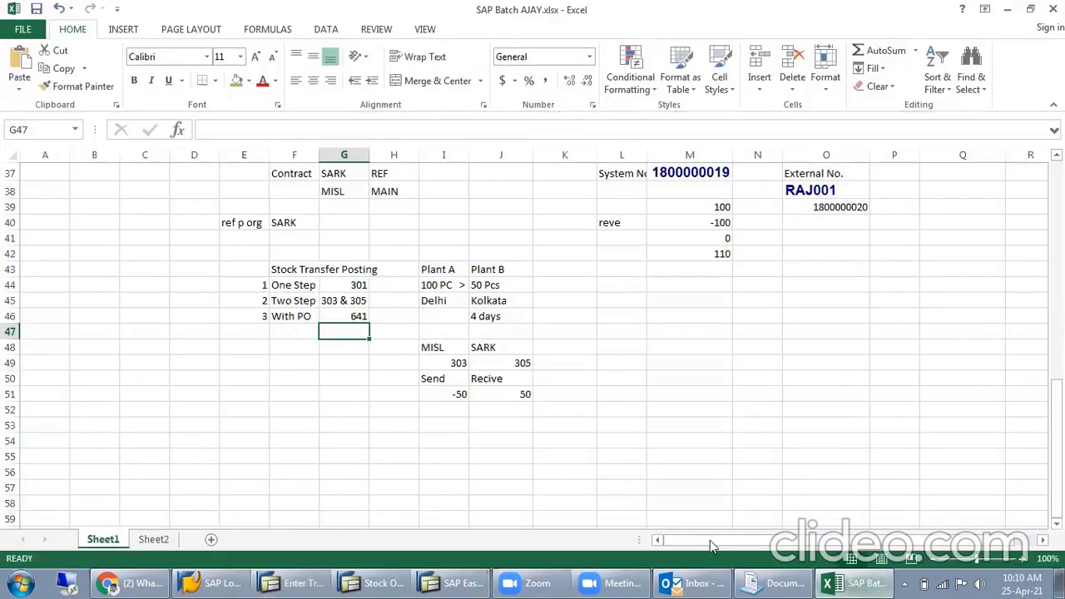
double_click(357, 316)
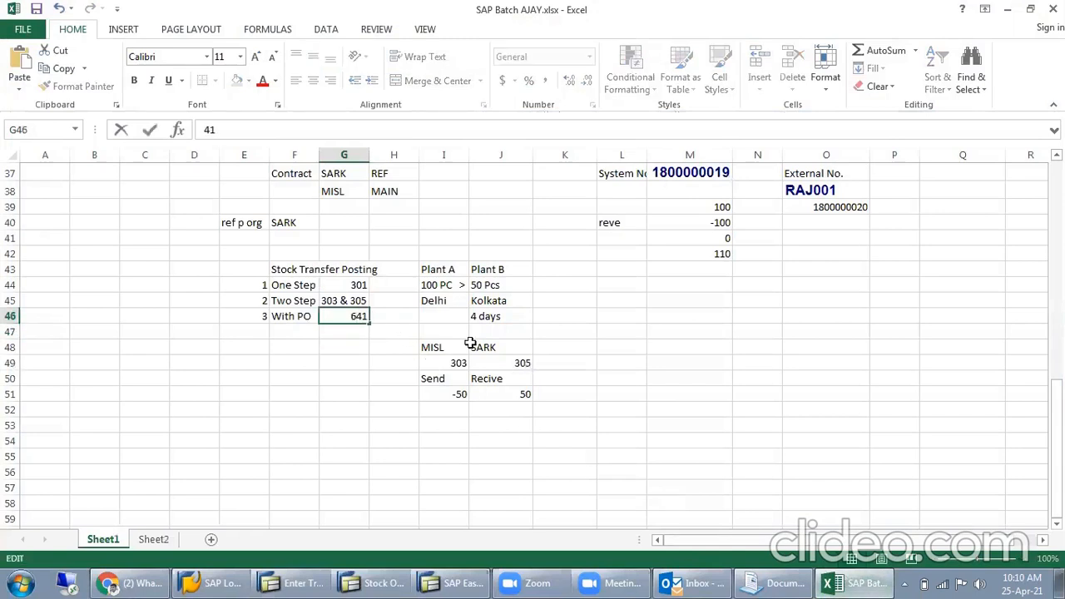
key("Return")
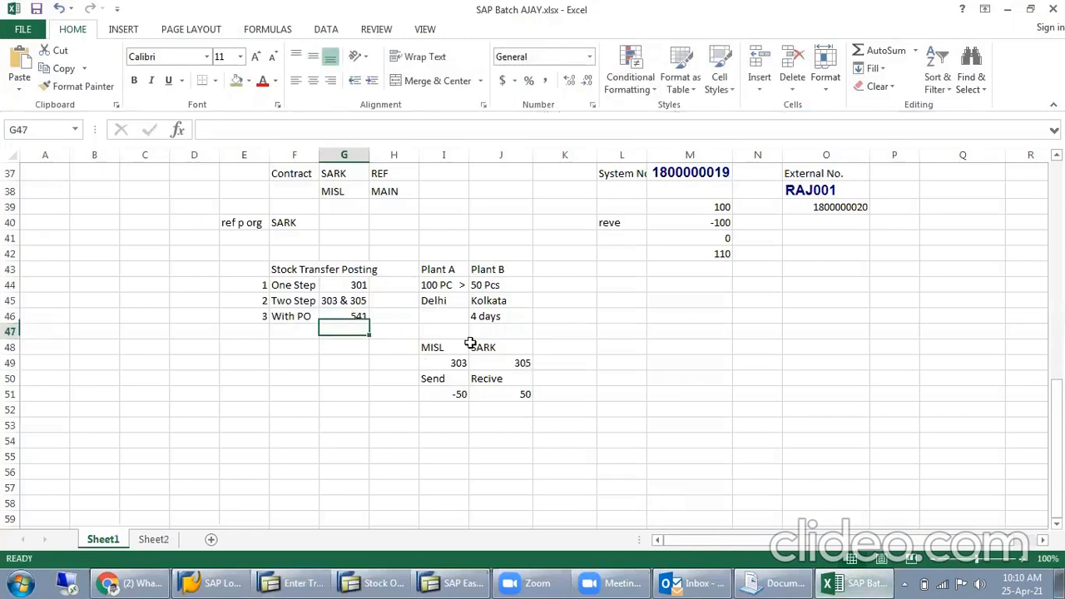
left_click(288, 314)
left_click_drag(352, 320, 375, 317)
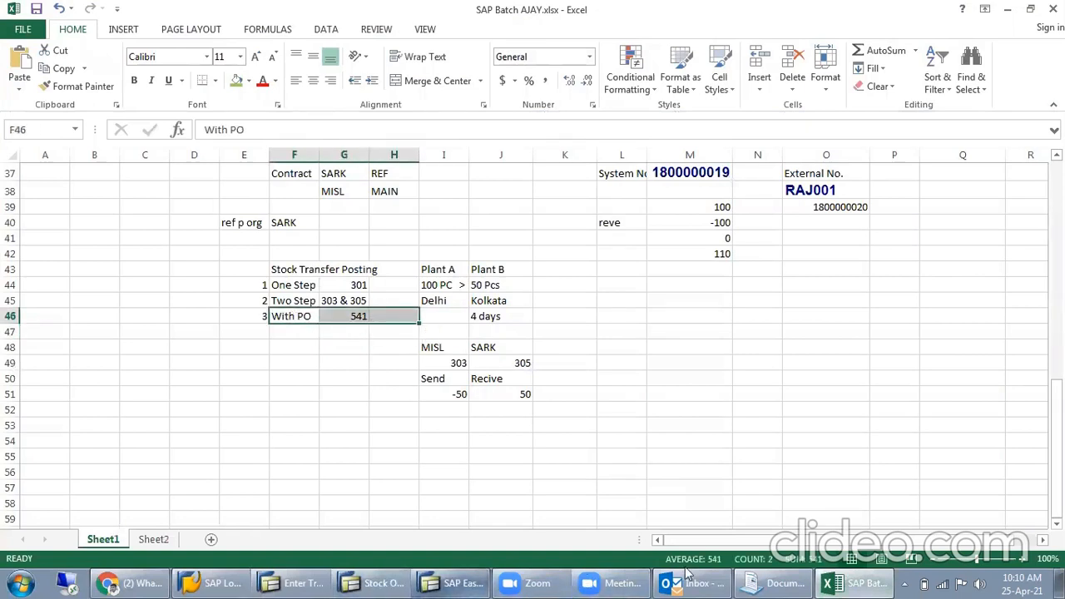
- Look up the Reservations topic under Inventory Management on Sheet2 and highlight its row across the status cells
left_click(161, 539)
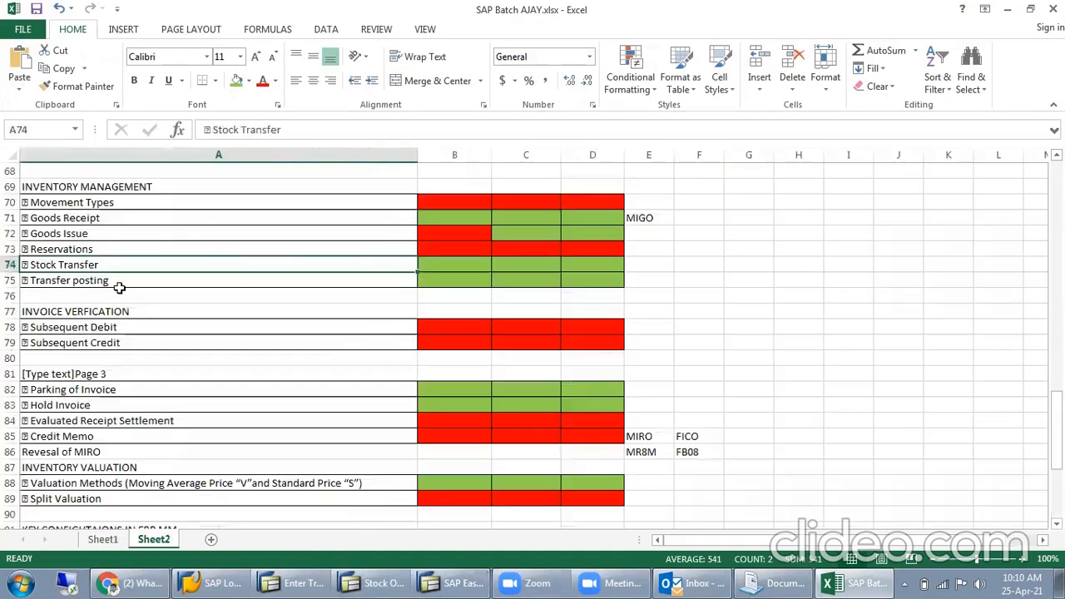
left_click(96, 251)
left_click_drag(329, 244, 604, 243)
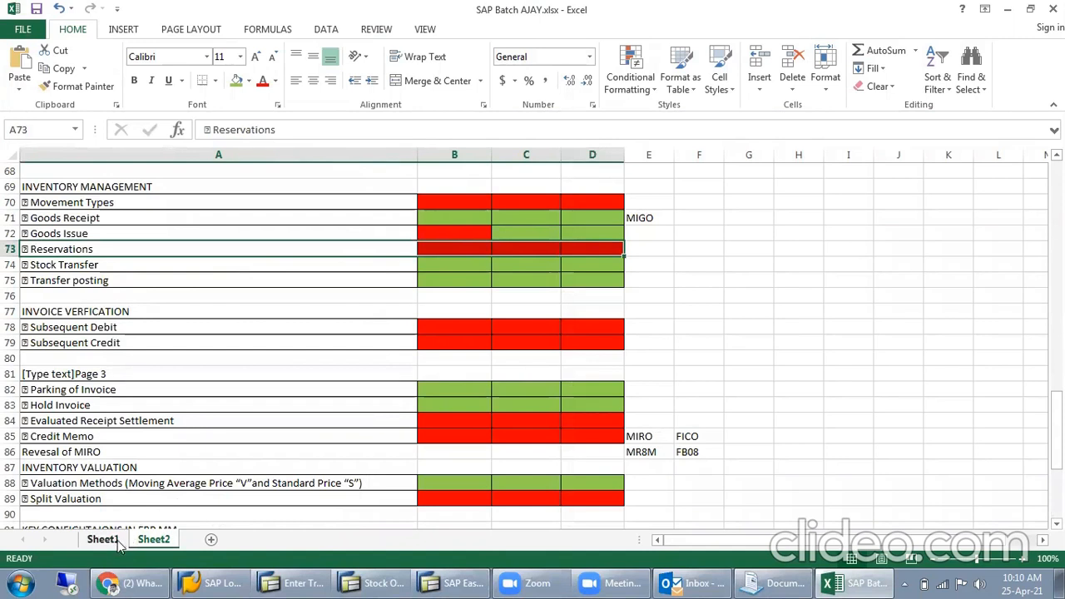
- On Sheet1, record transaction MB21 in M45 with the description "Create Reservation" in N45
left_click(104, 540)
scroll(433, 424, "down", 3)
scroll(436, 407, "up", 3)
left_click(695, 302)
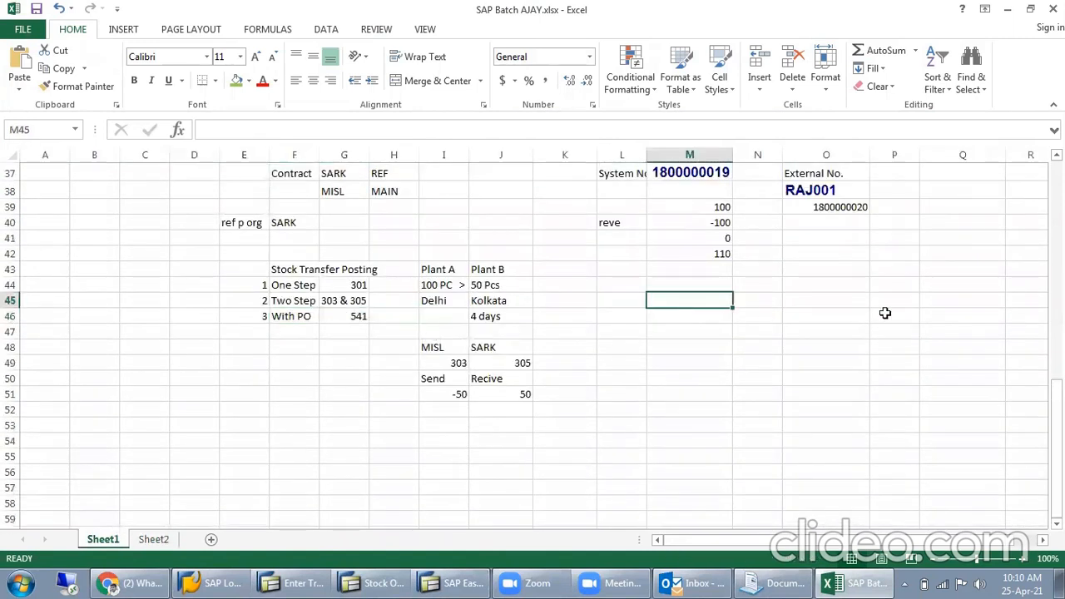
type("MB21")
key("Return")
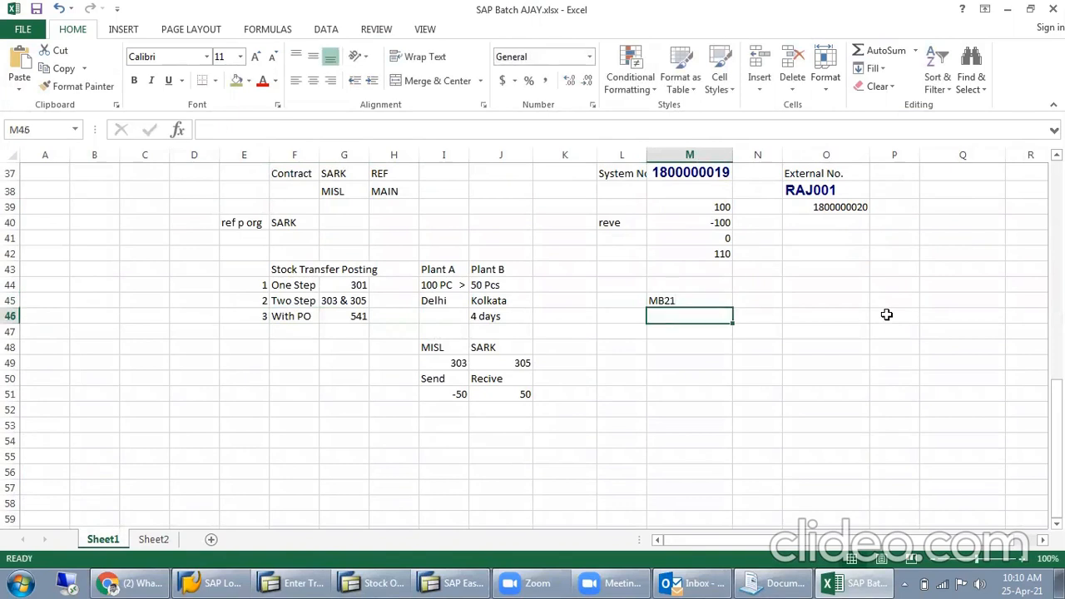
left_click(761, 301)
type("Create")
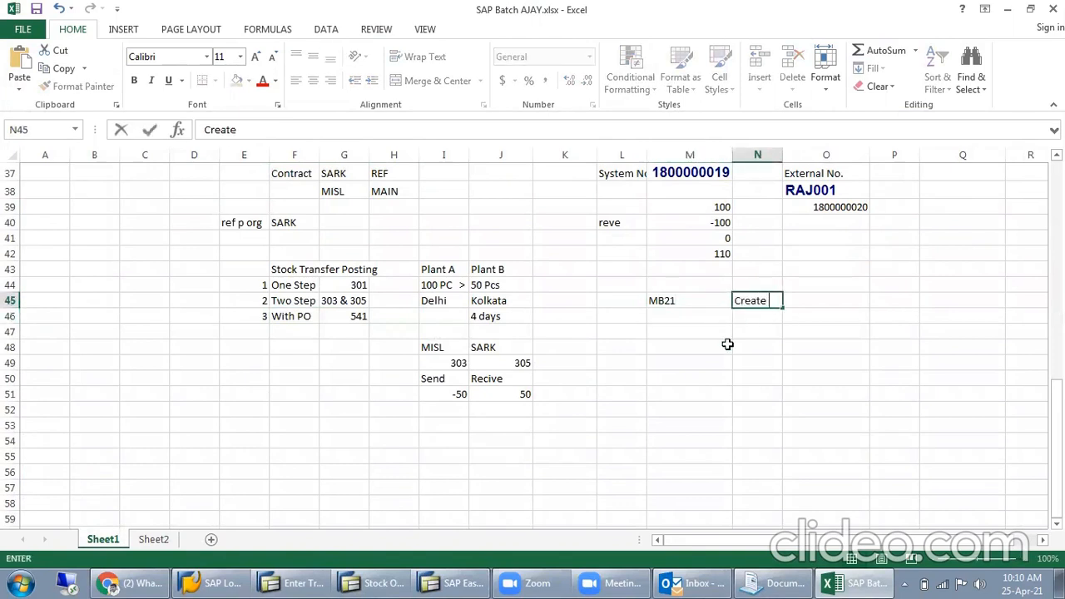
type(" Reservation")
key("Return")
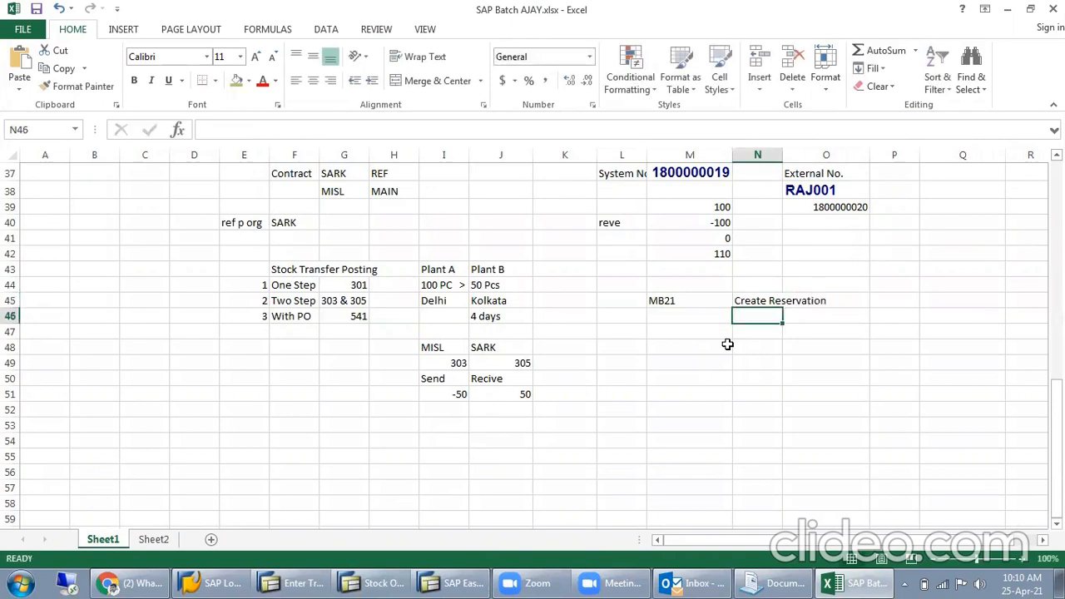
left_click(715, 379)
left_click(707, 318)
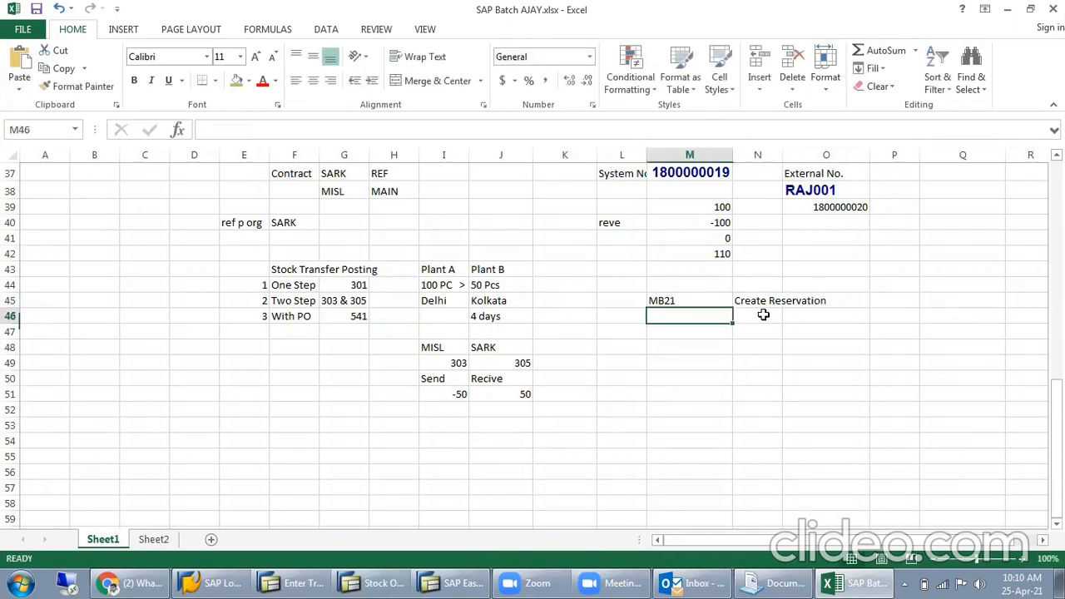
type("MB22")
key("Return")
type("Mb")
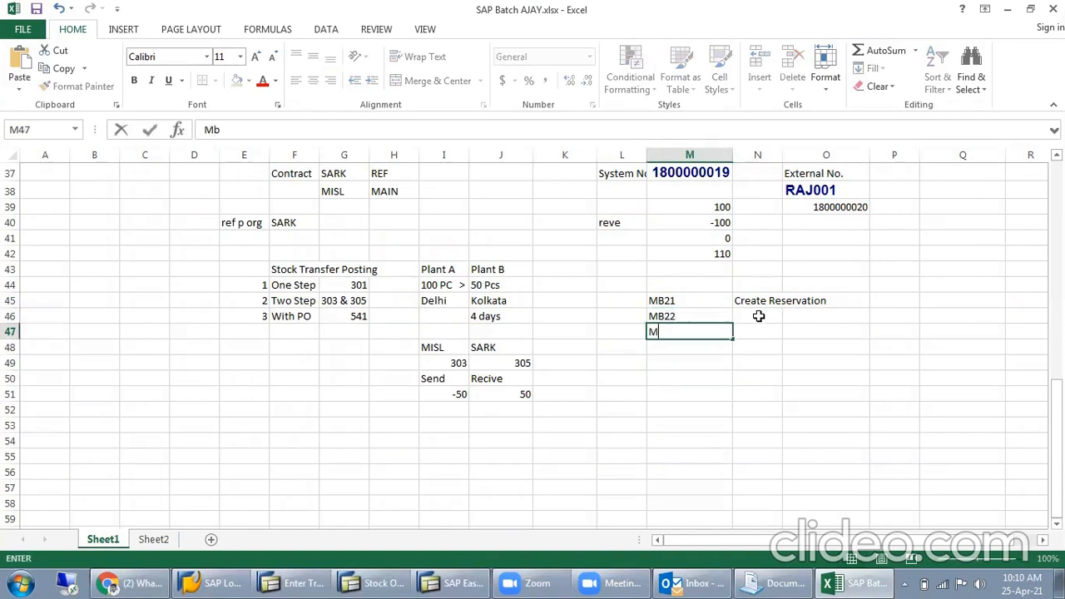
key("Return")
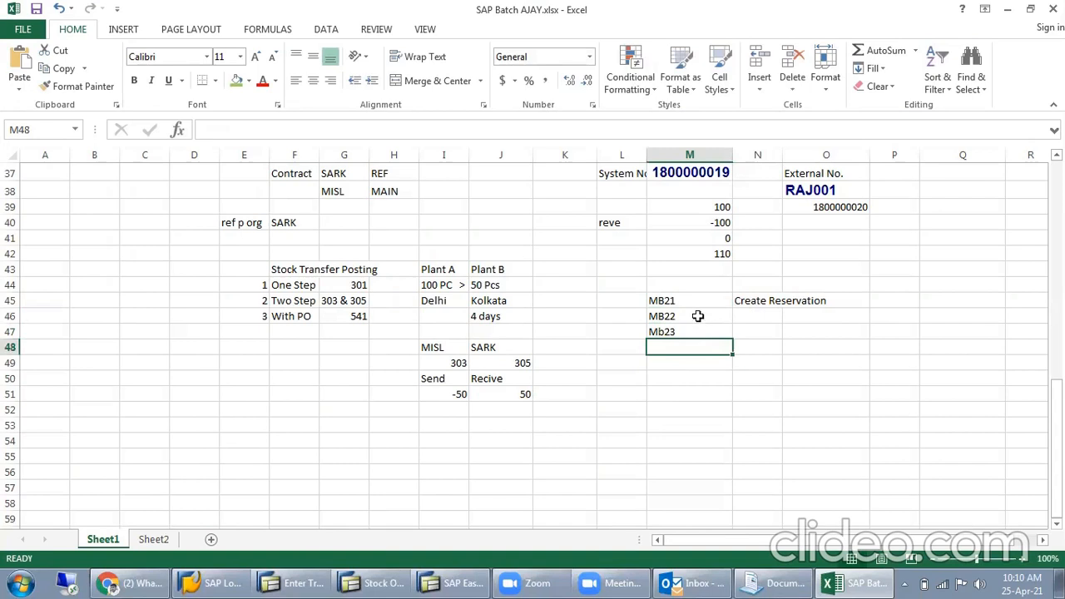
left_click_drag(698, 316, 691, 348)
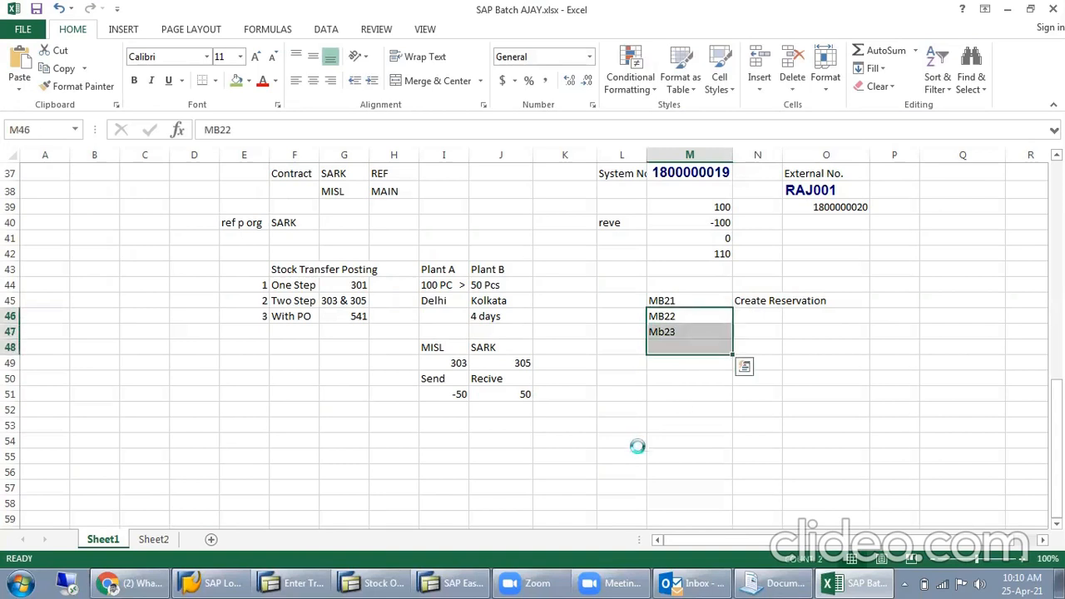
key("Delete")
- Start a reservation example with the heading "Stock" in M47, "100 Pcs" below it and the item "Pen" in L48
left_click(765, 329)
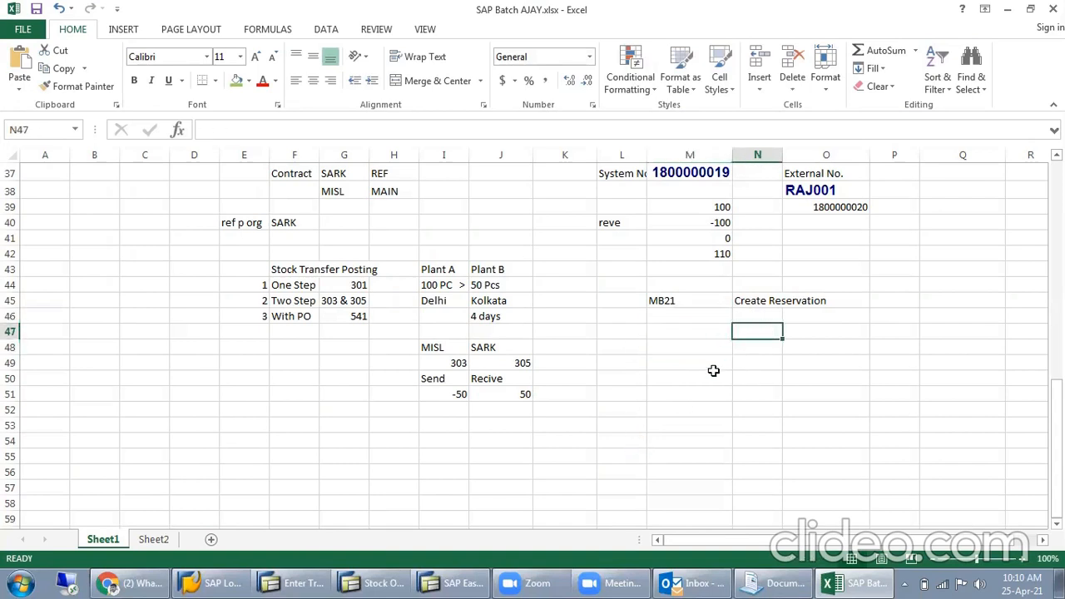
left_click(713, 331)
type("St")
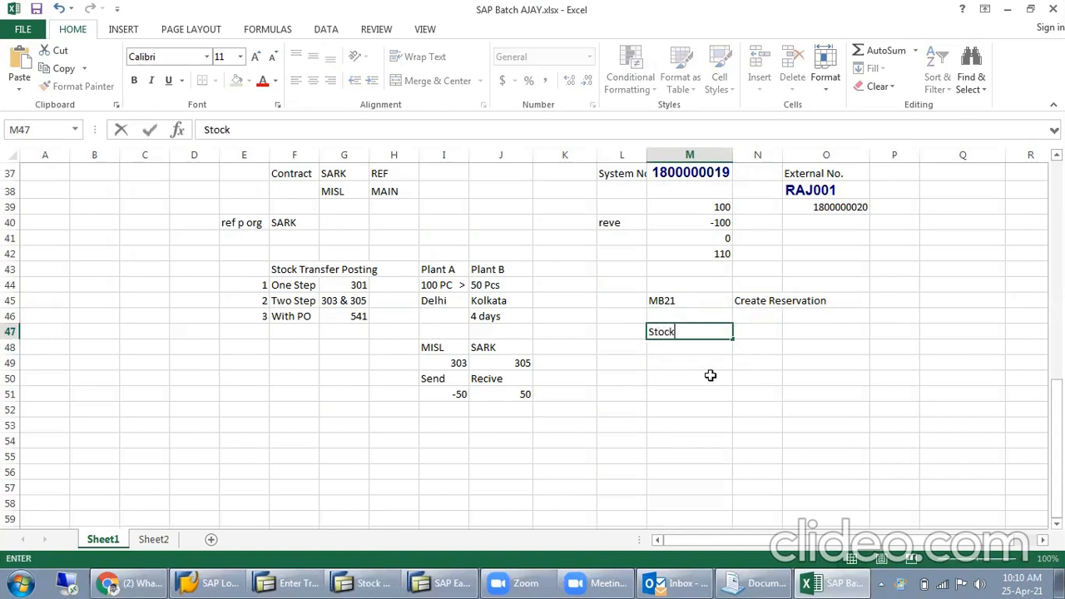
type("ock")
key("Return")
type("100")
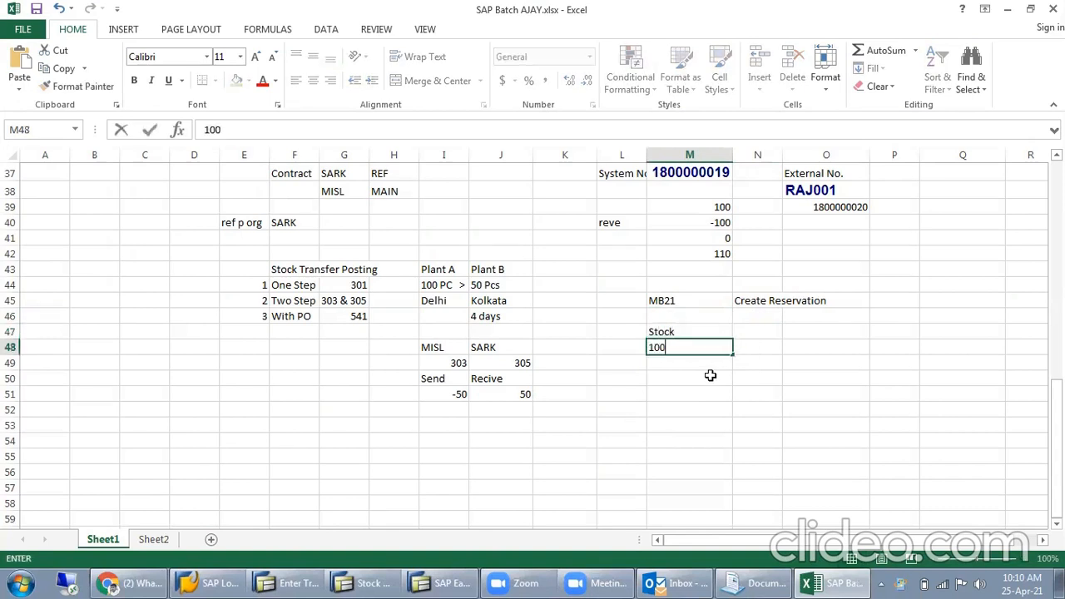
type(" Pcs")
key("Tab")
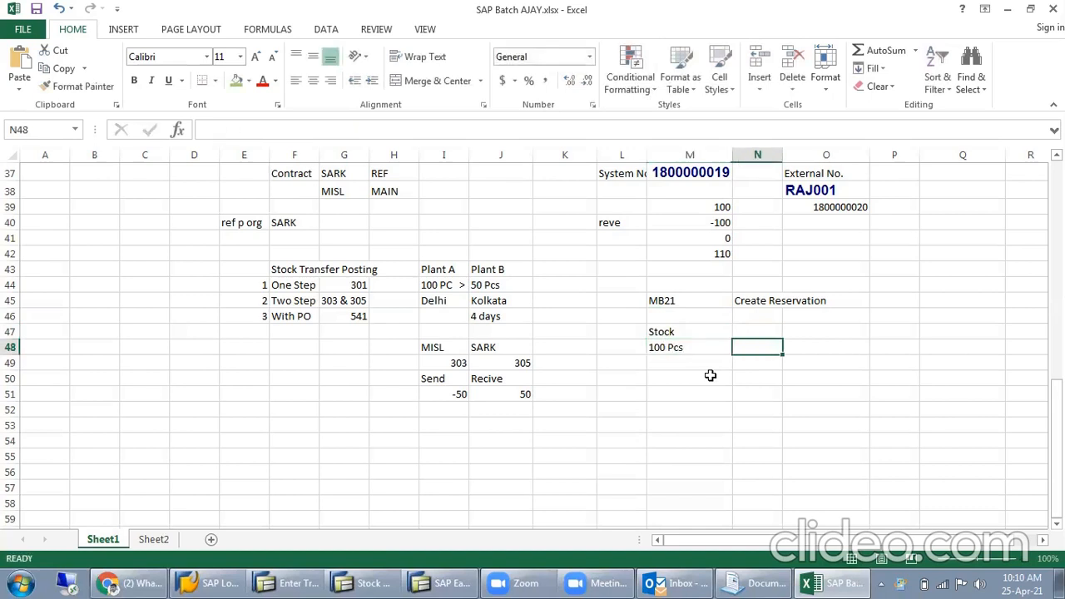
left_click(627, 344)
type("Pen")
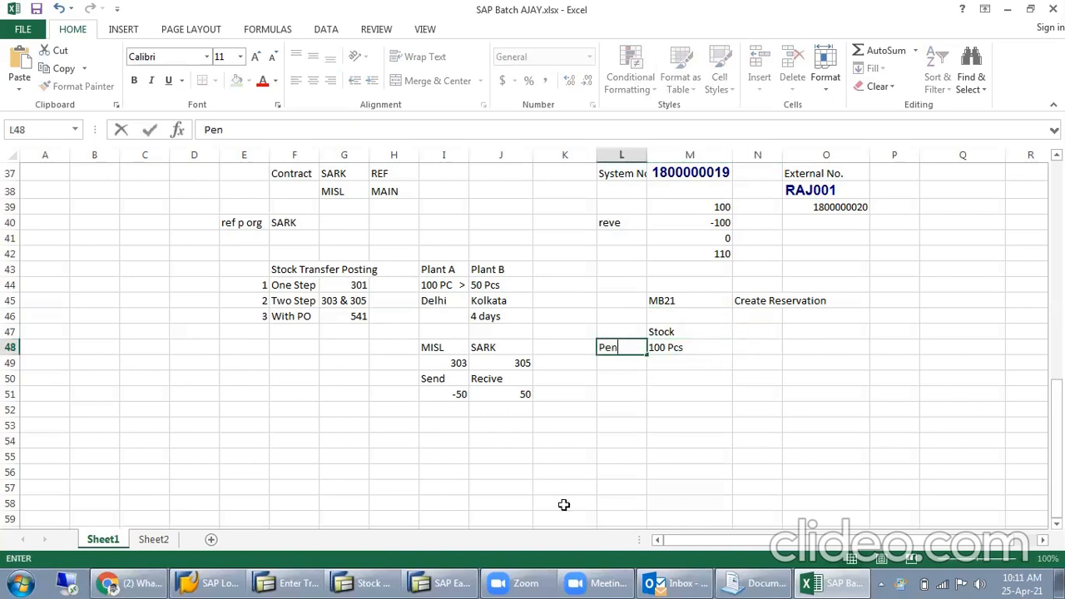
key("Tab")
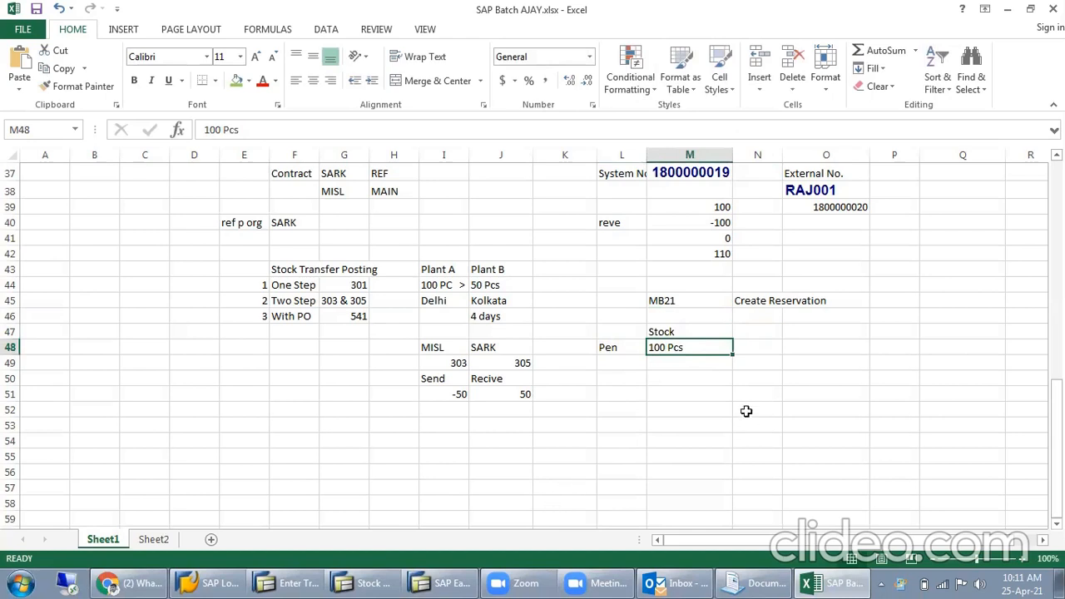
- Add the heading "Resev." in N47 with a reserved quantity of "20 pcs" below it
left_click(761, 333)
type("Resev.")
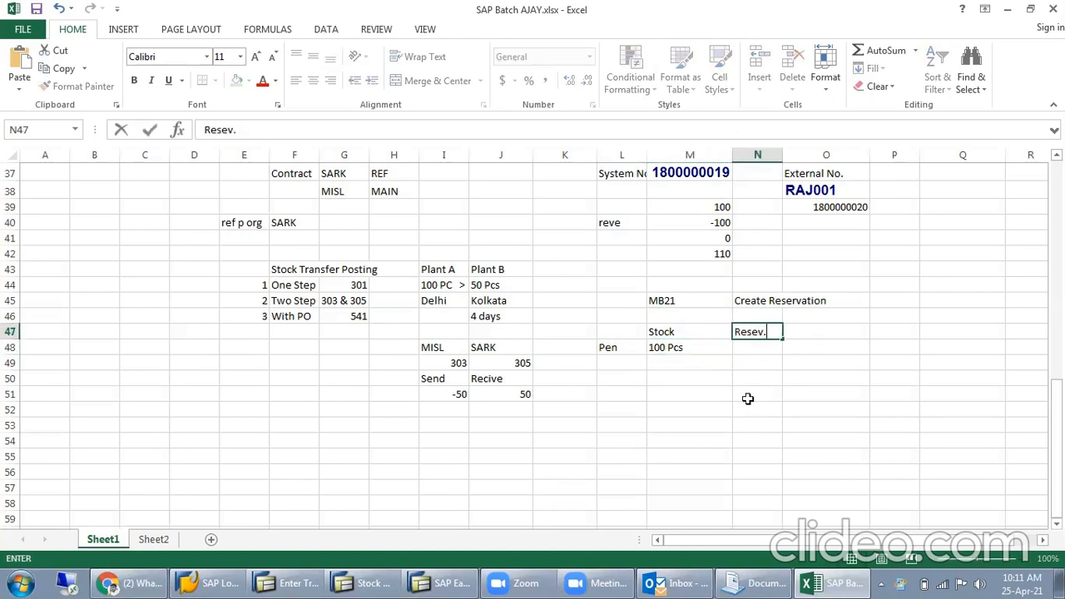
key("Return")
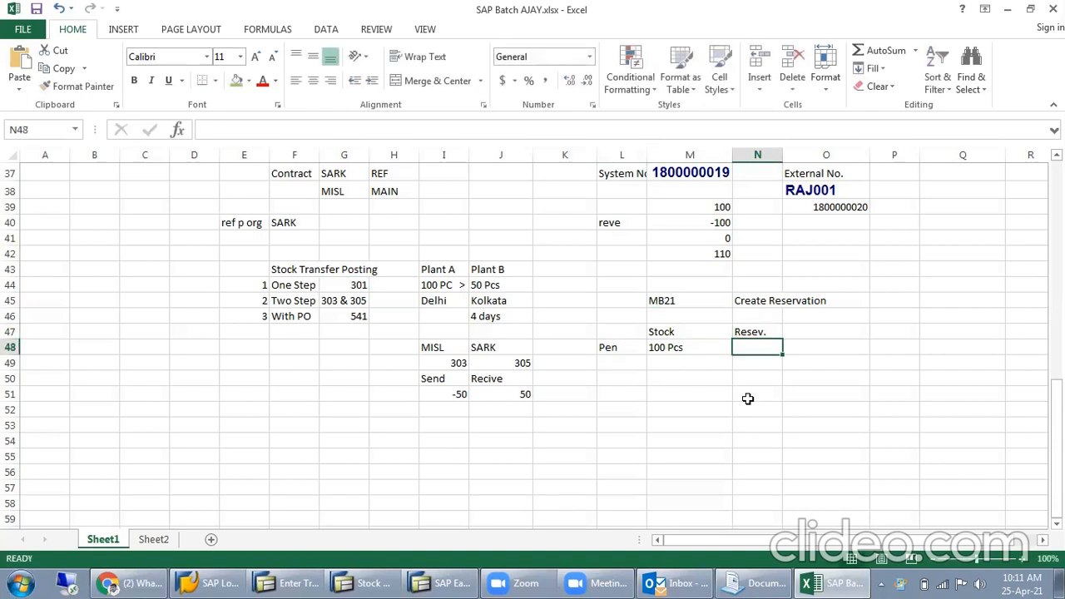
type("20")
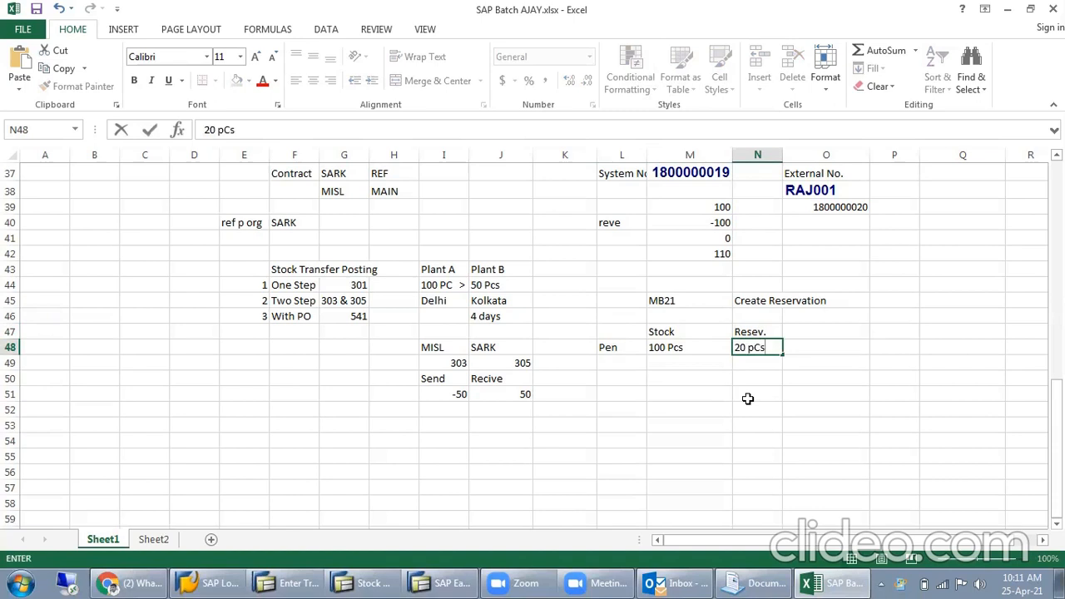
type(" pCs")
key("Return")
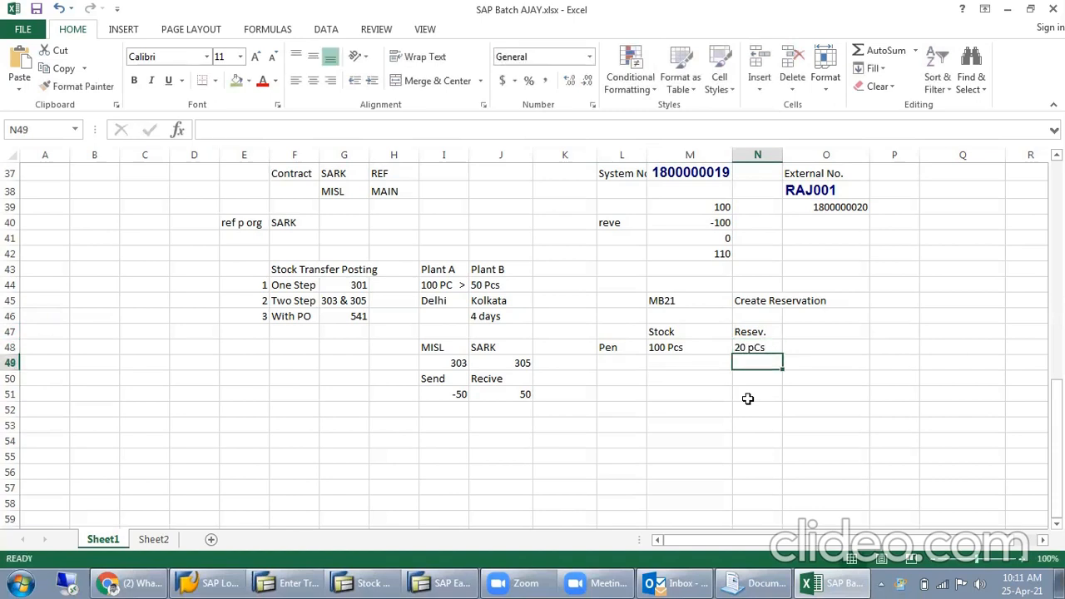
left_click(768, 348)
double_click(759, 346)
key("Delete")
type("c")
key("Return")
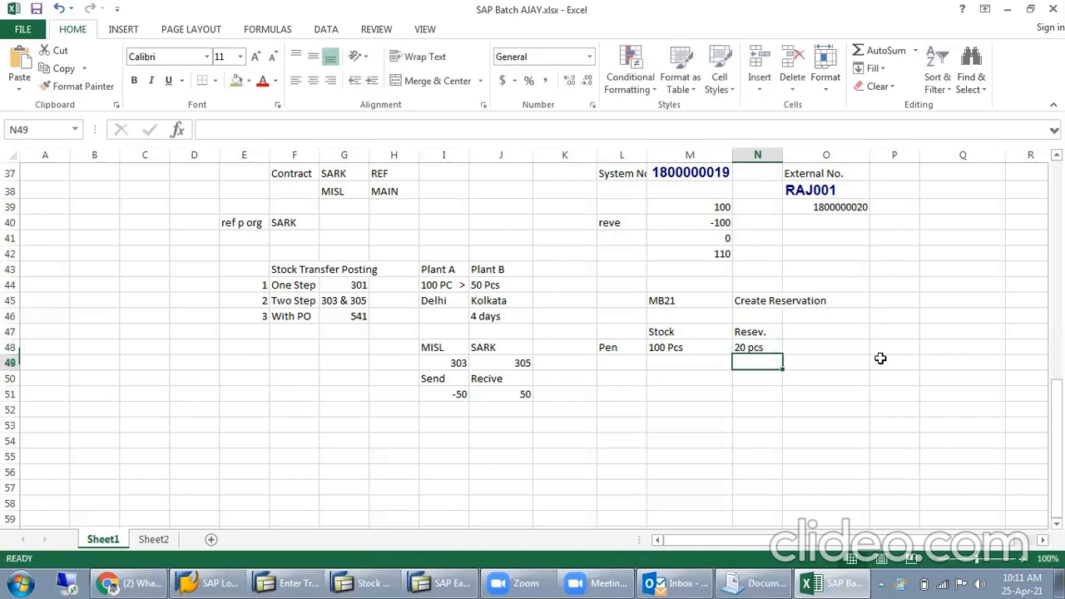
- Enter the sample reservation number 120000555 in O47, beside the Resev. heading
left_click(686, 348)
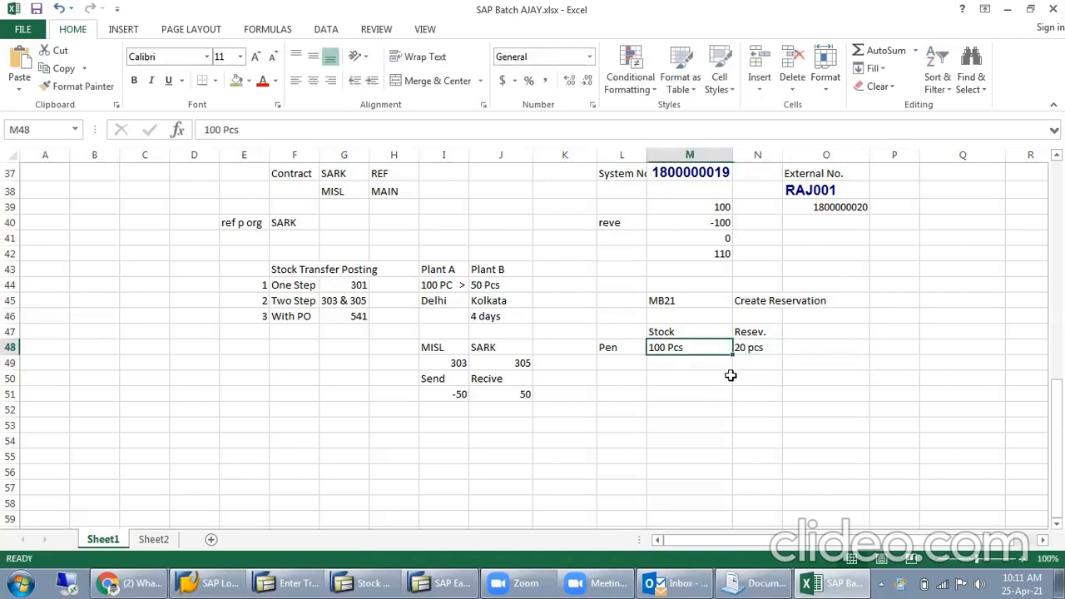
left_click(764, 352)
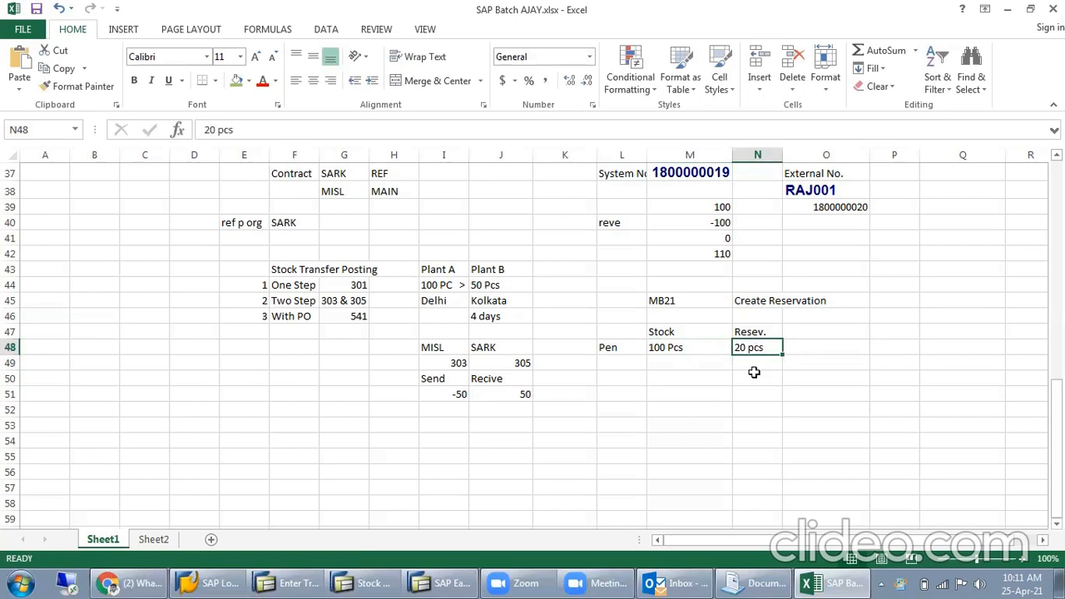
left_click(680, 332)
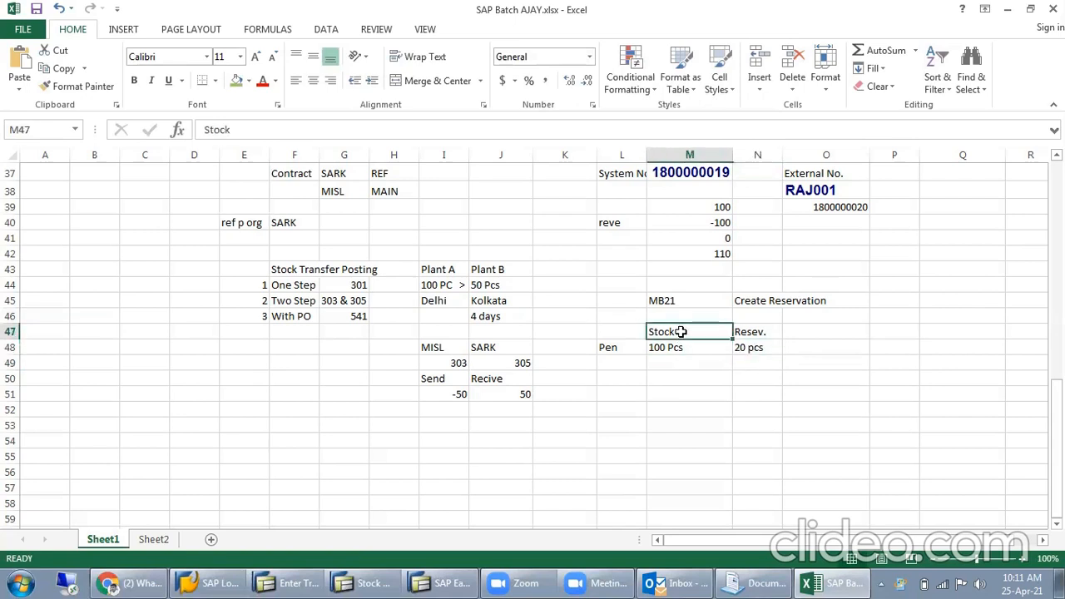
left_click(759, 332)
left_click(801, 333)
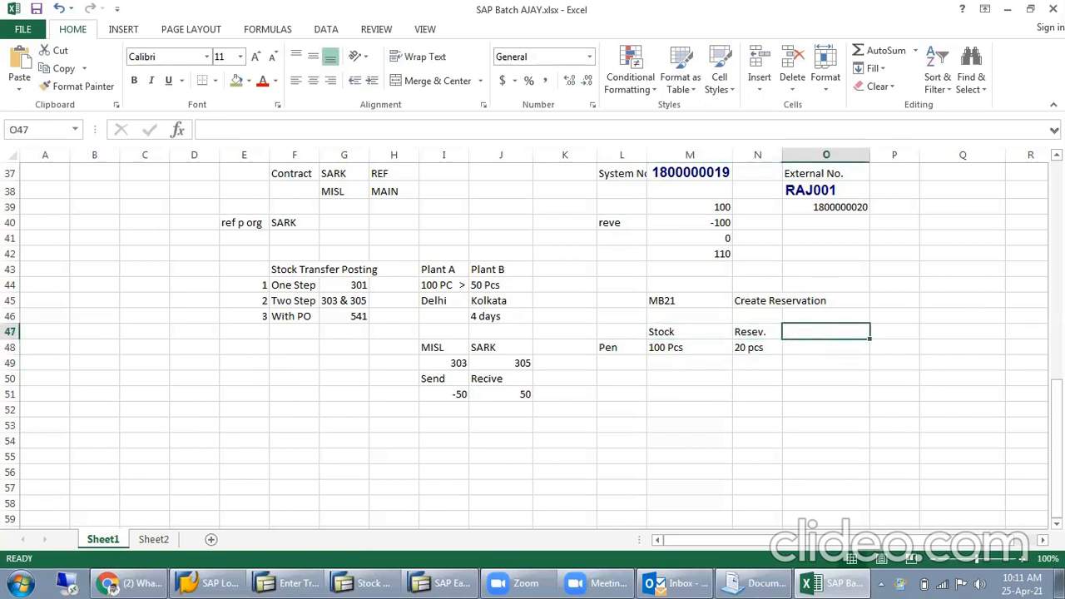
type("120000555")
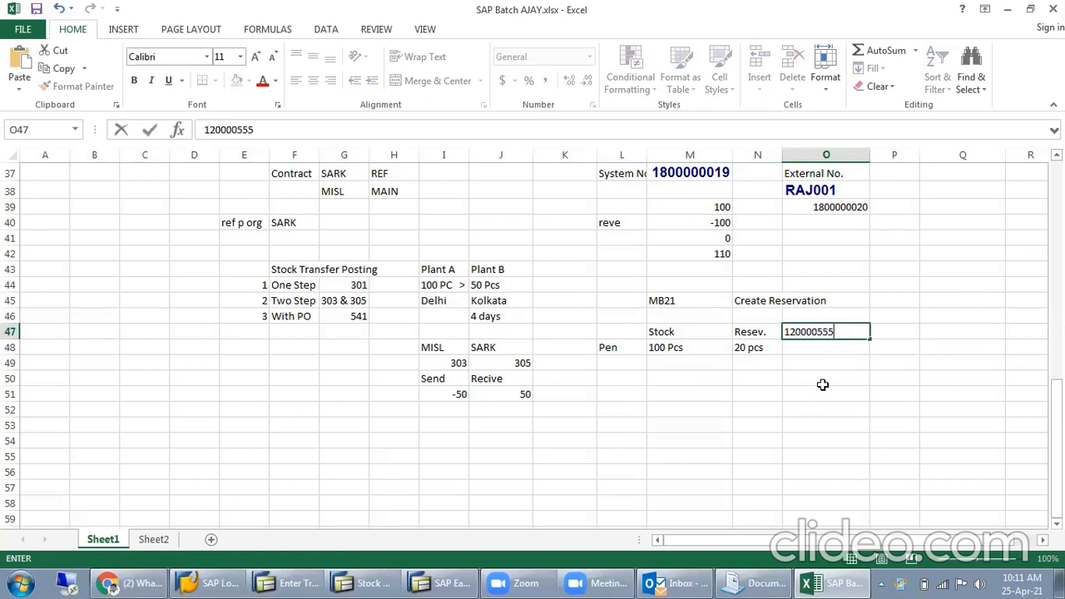
key("Return")
- Go over the reservation example, examining the reservation number, the pen's stock and its reserved quantity
left_click(799, 332)
left_click_drag(763, 338, 857, 331)
left_click(679, 348)
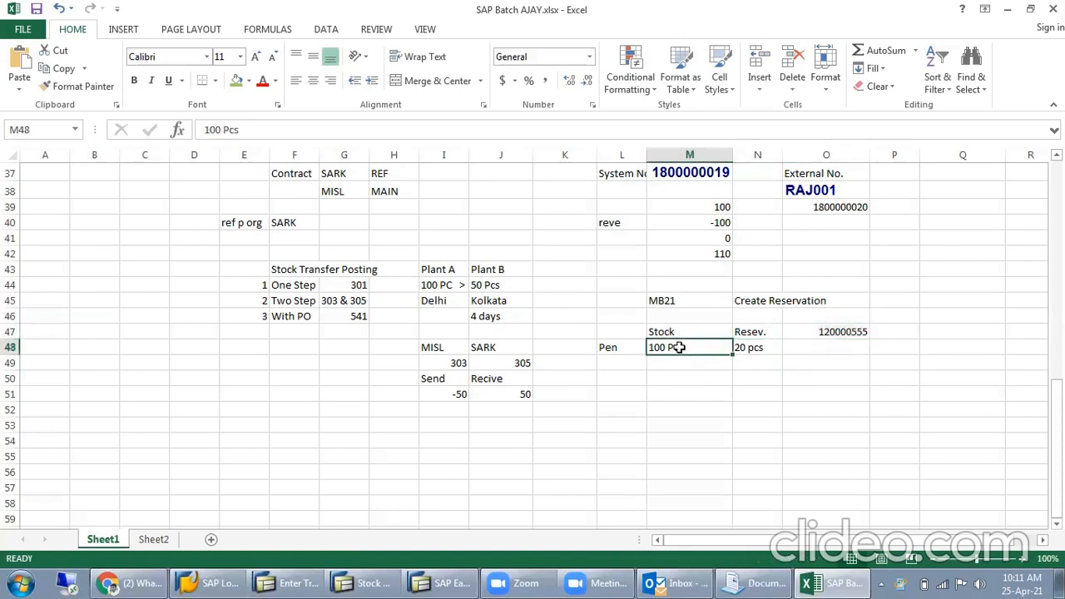
left_click(749, 347)
left_click(763, 450)
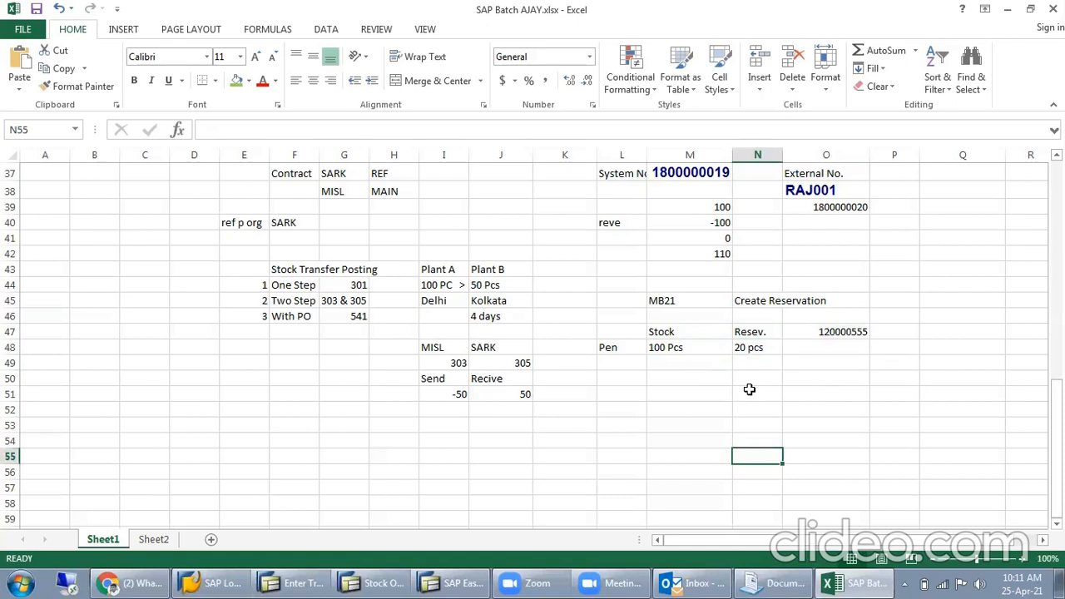
left_click(755, 334)
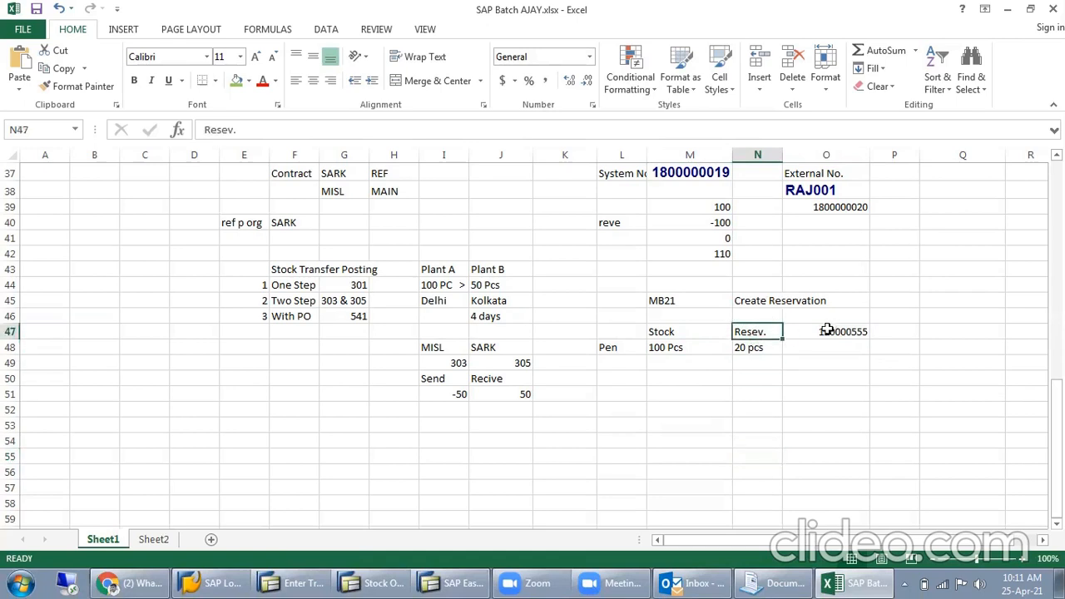
left_click(826, 331)
left_click(811, 354)
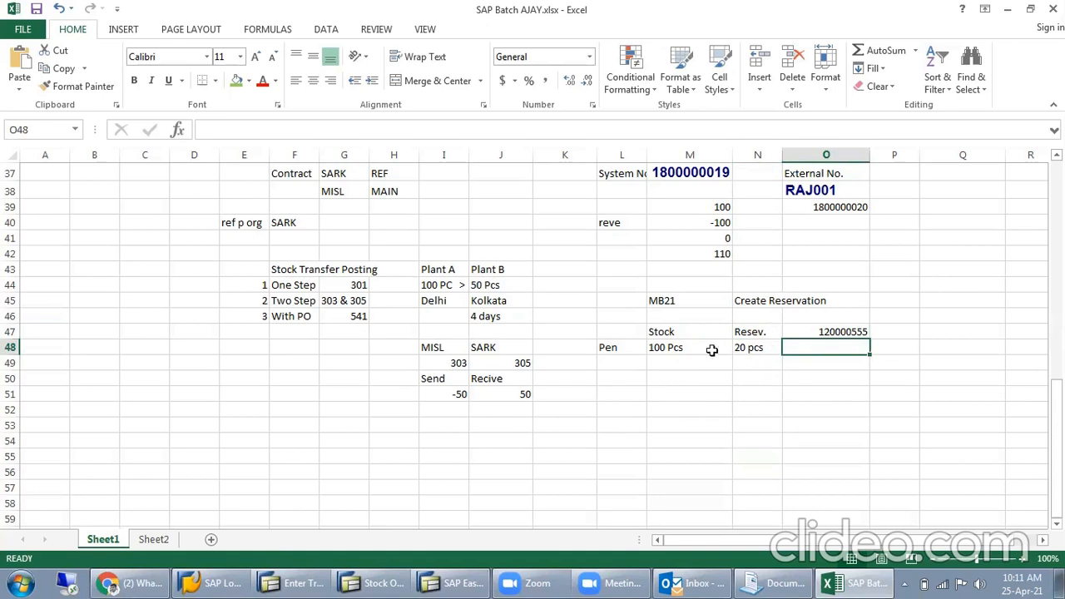
- Compare the pen's stock quantity in M48 with its reserved quantity in N48
left_click(758, 343)
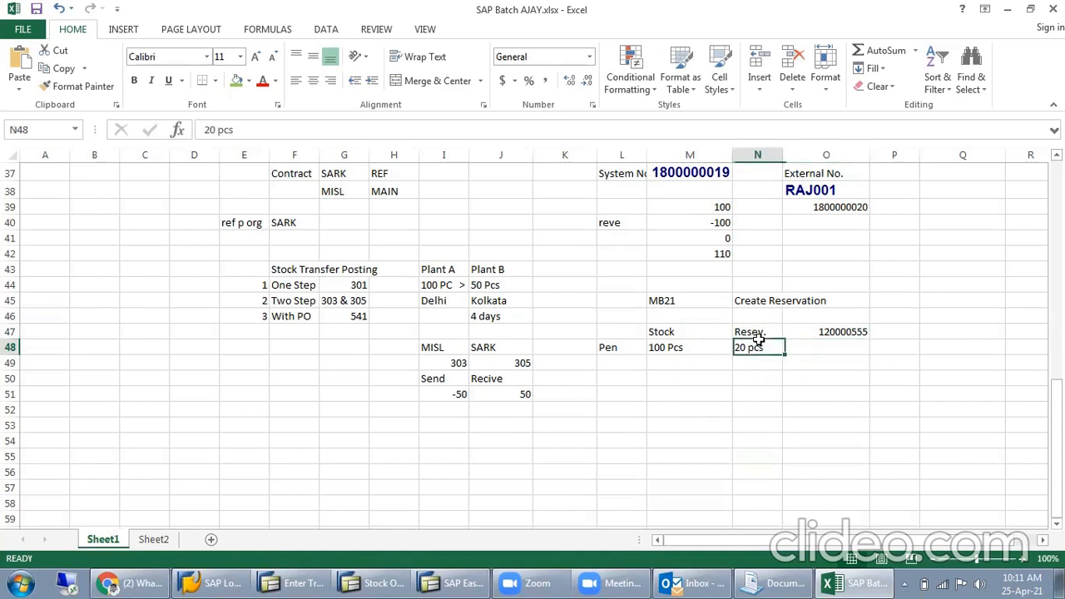
left_click(708, 352)
left_click(765, 343)
left_click(698, 408)
mouse_move(725, 351)
left_mouse_down()
mouse_move(715, 350)
mouse_move(746, 349)
left_mouse_up()
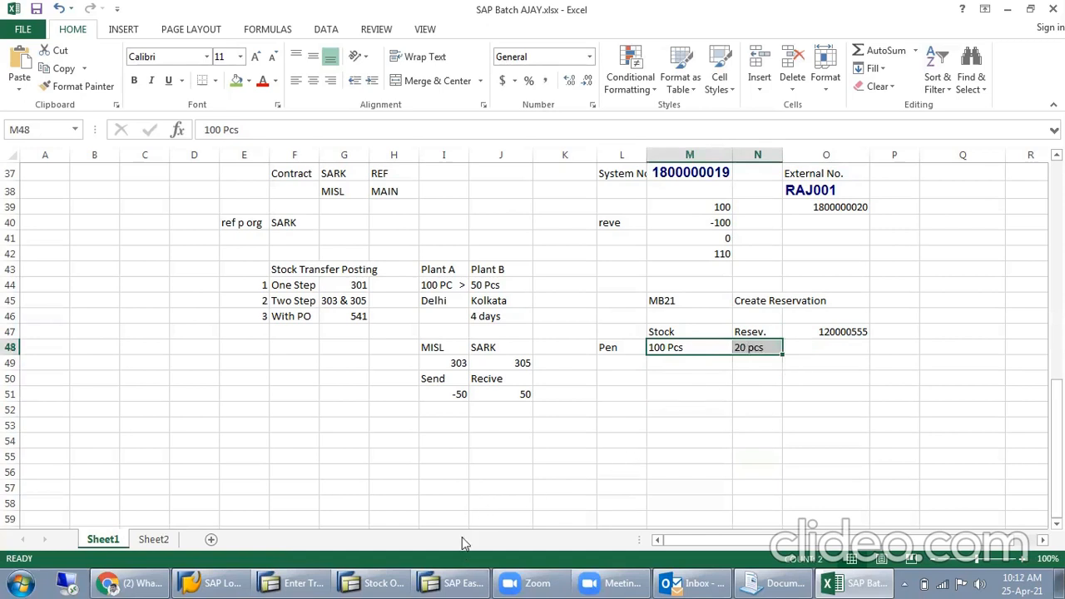
- Switch to the SAP transfer posting session, close its movement type list and start transaction MB21
left_click(291, 581)
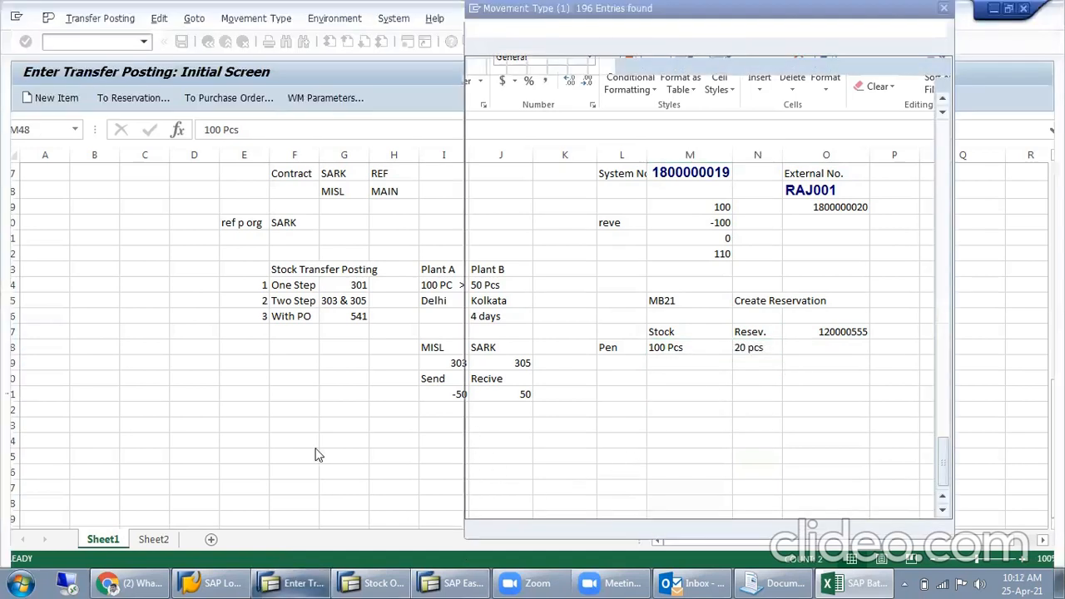
left_click(944, 8)
left_click(98, 42)
type("/nmb21")
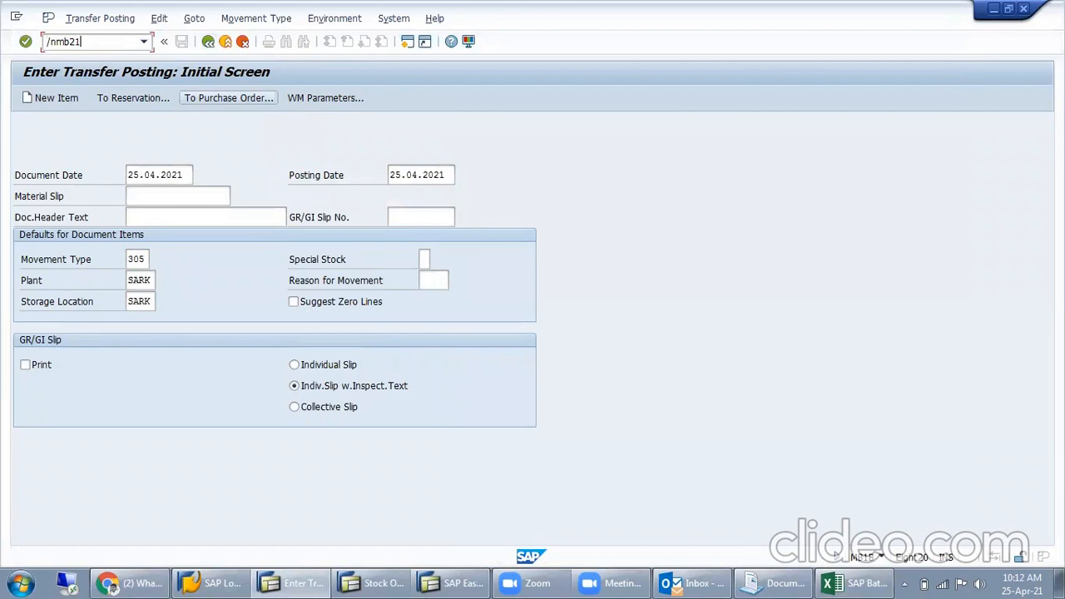
key("Return")
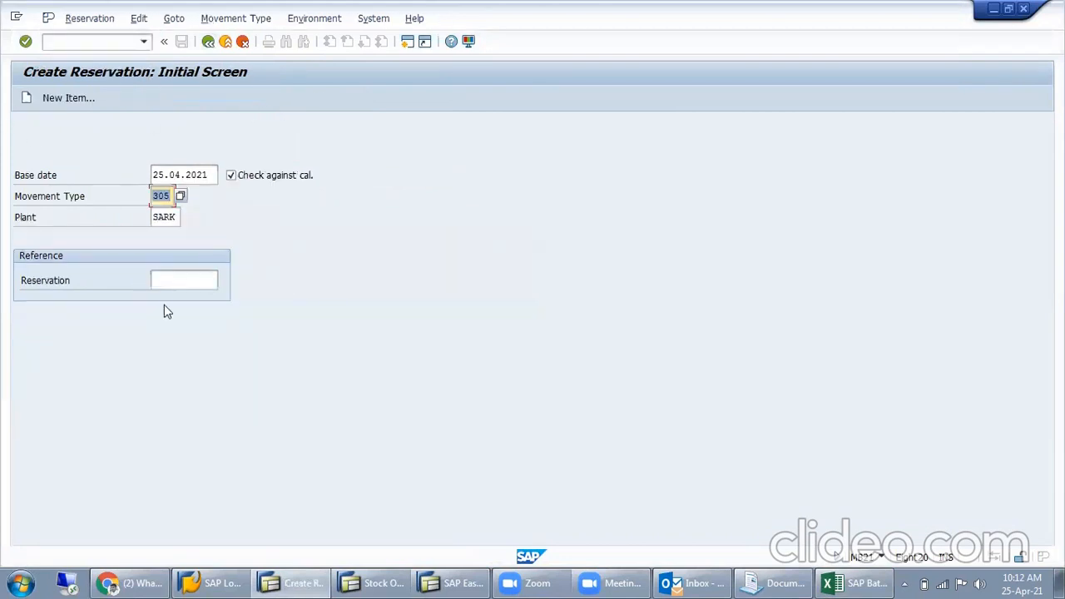
- Choose movement type 201, consumption for cost center from warehouse, with plant MISL, and continue to the reservation items
left_click(181, 198)
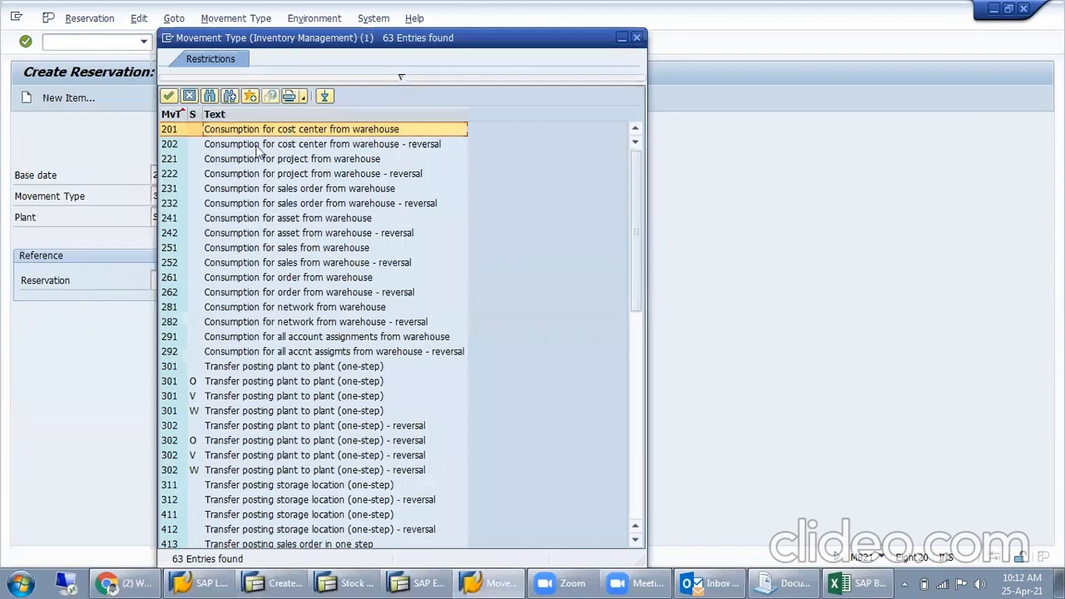
double_click(379, 133)
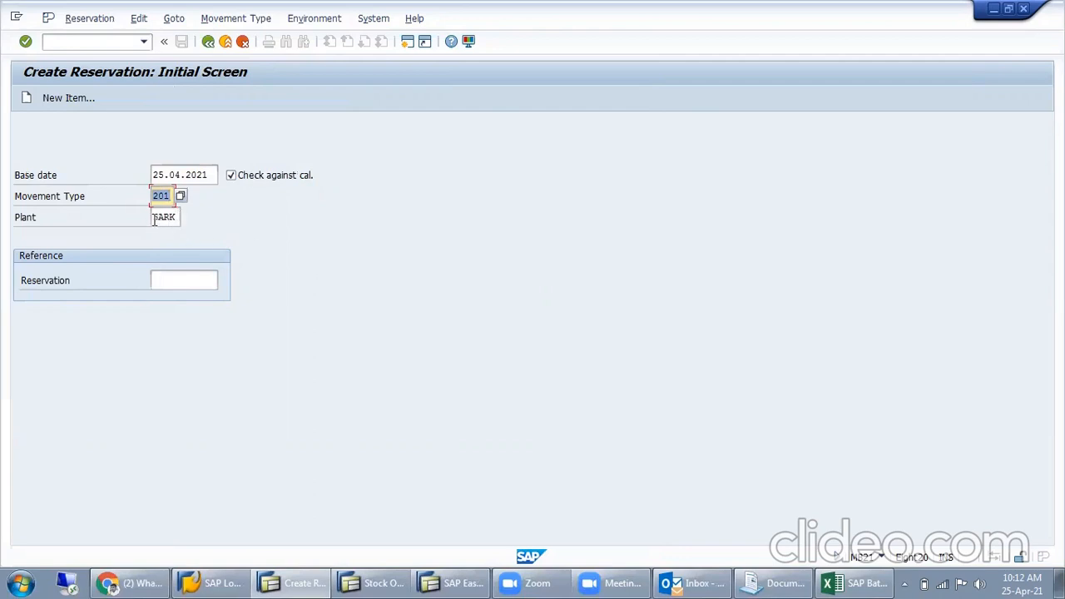
key("Tab")
type("MISL")
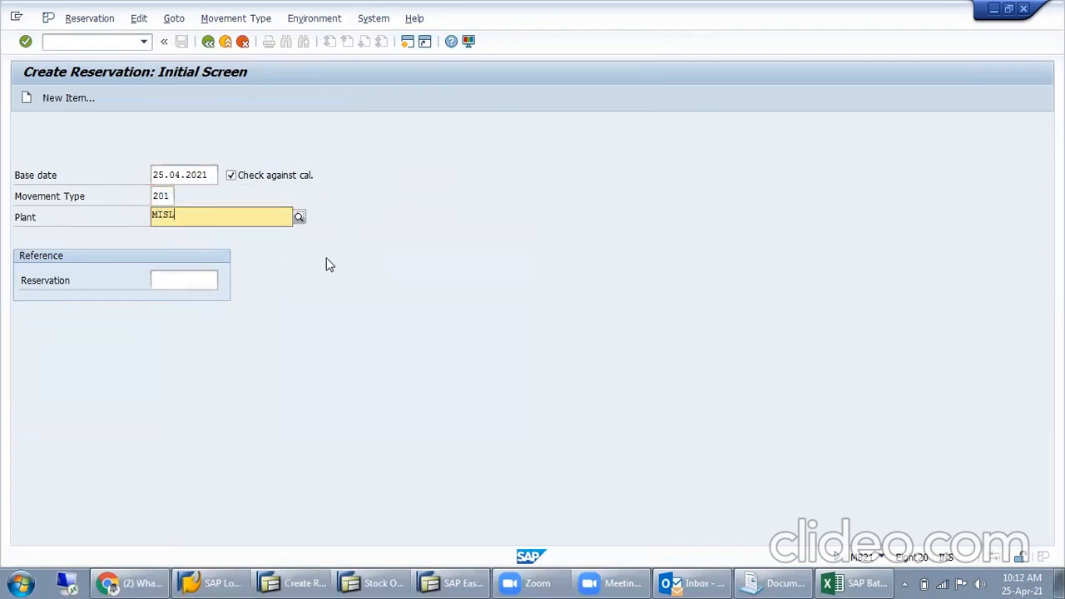
left_click(476, 183)
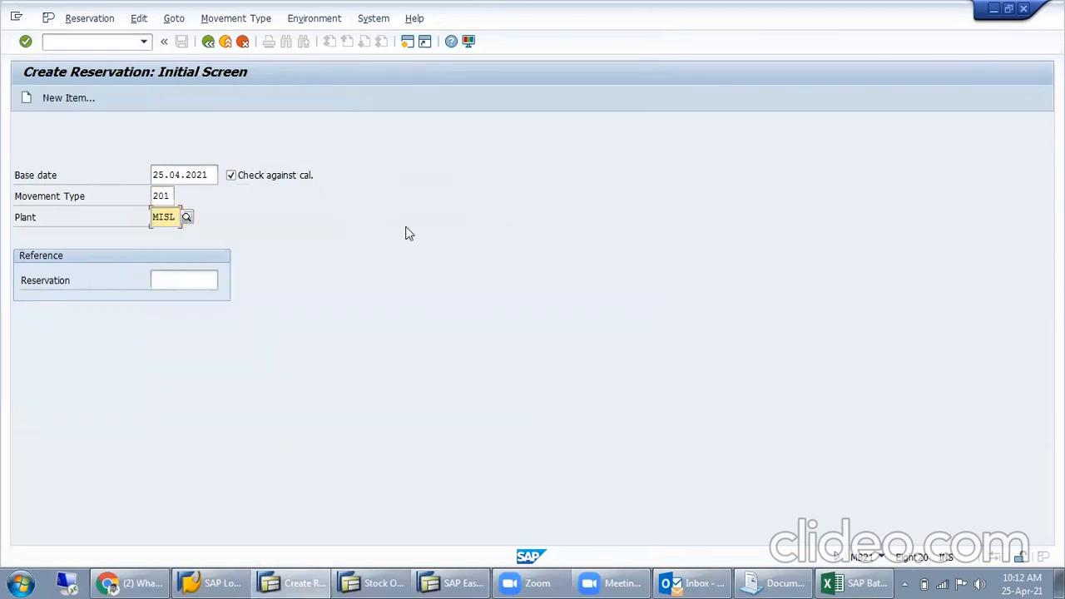
key("Return")
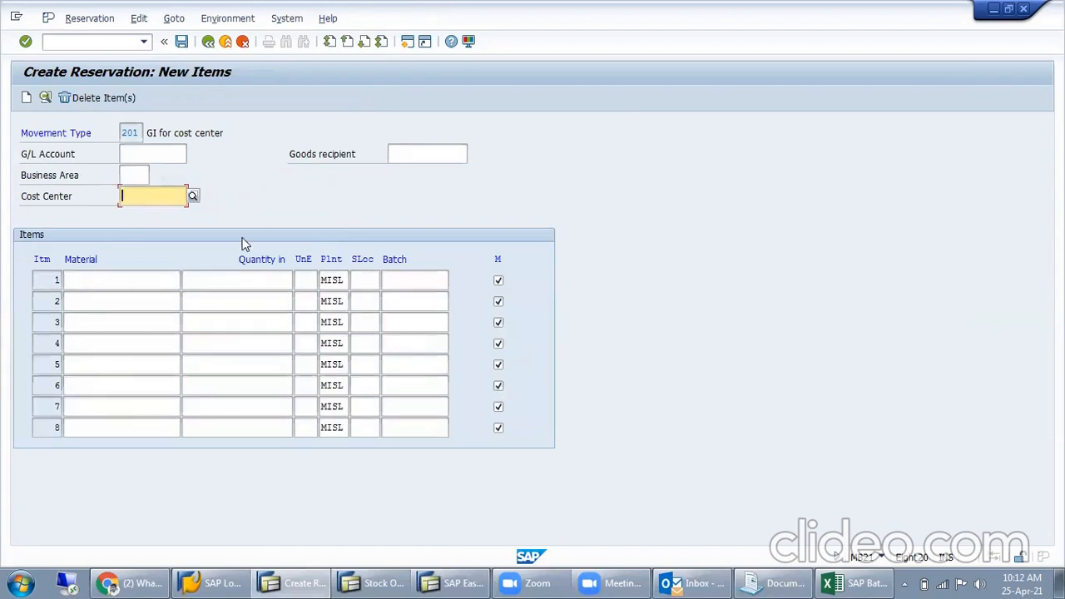
type("IT")
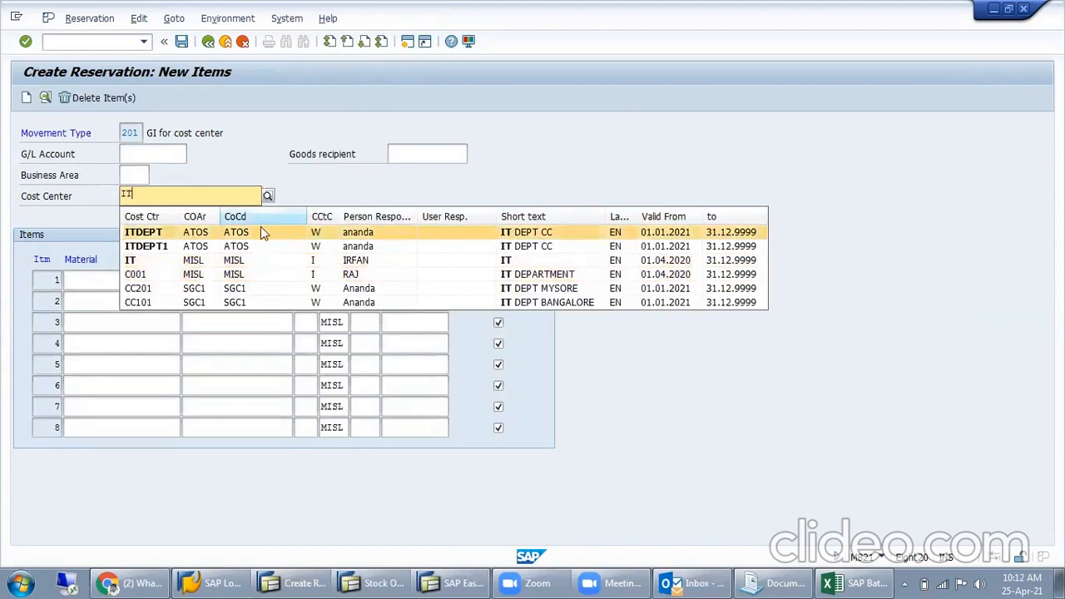
left_click(190, 261)
left_click(99, 283)
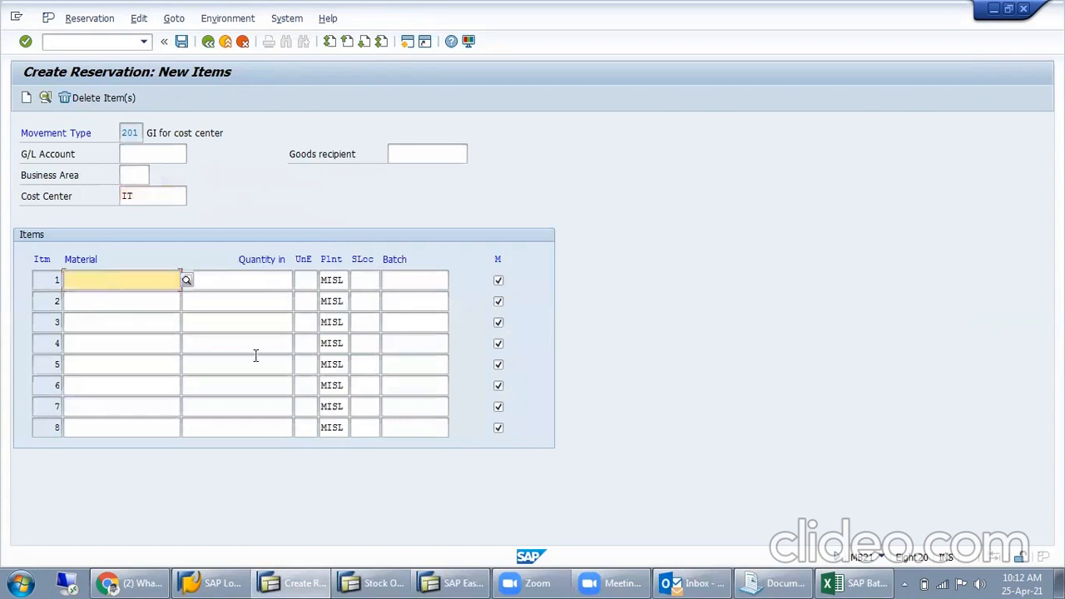
key("ctrl+v")
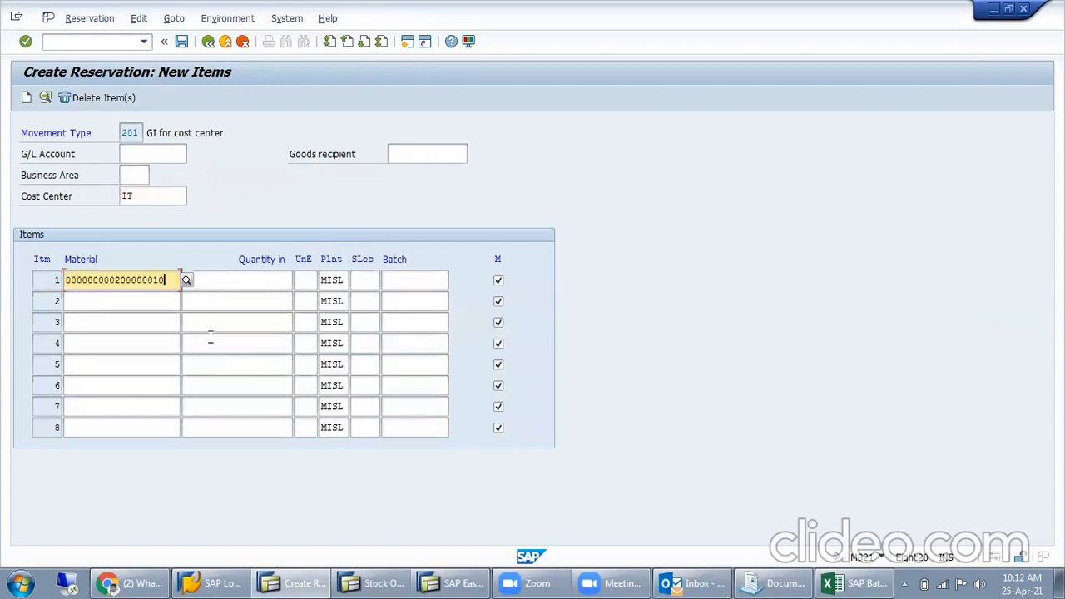
left_click(262, 277)
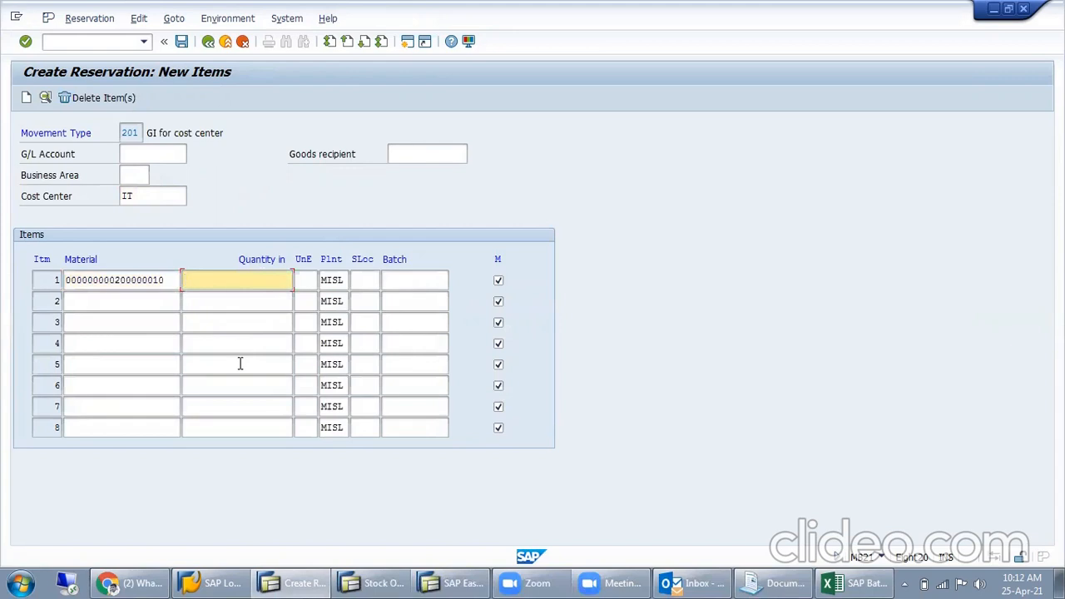
type("10")
- In the stock overview, clear the storage location restriction, rerun it for plant MISL and examine the material's unrestricted-use stock
left_click(375, 582)
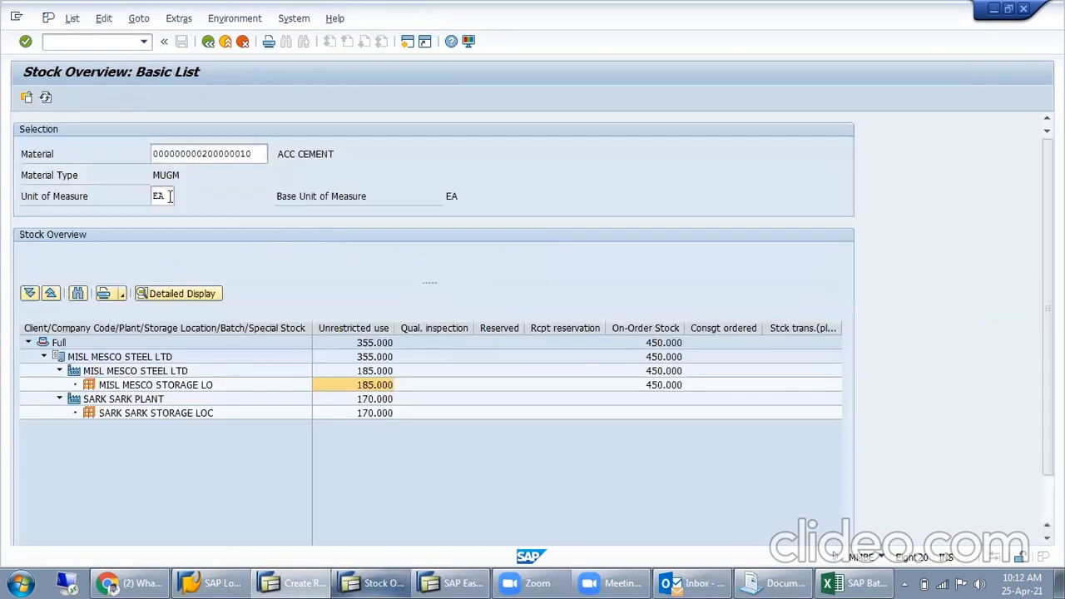
left_click(45, 97)
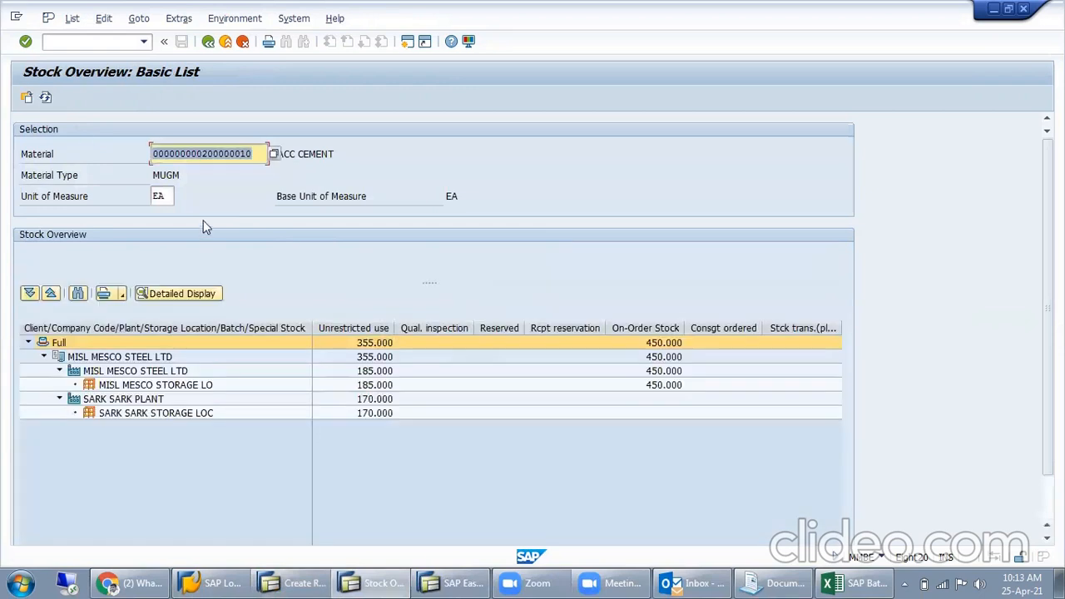
left_click(209, 42)
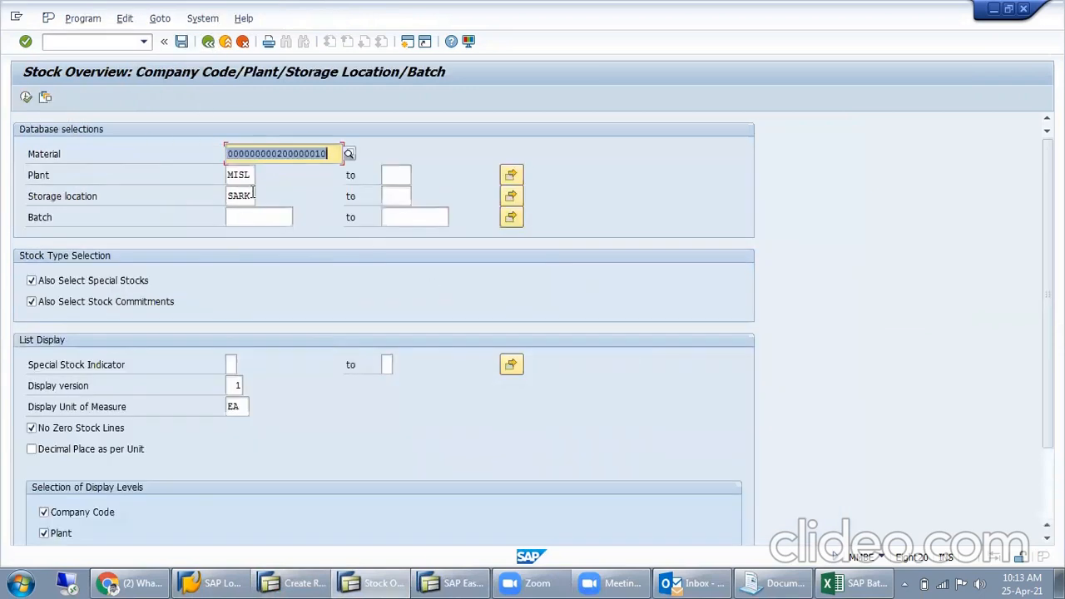
key("Delete")
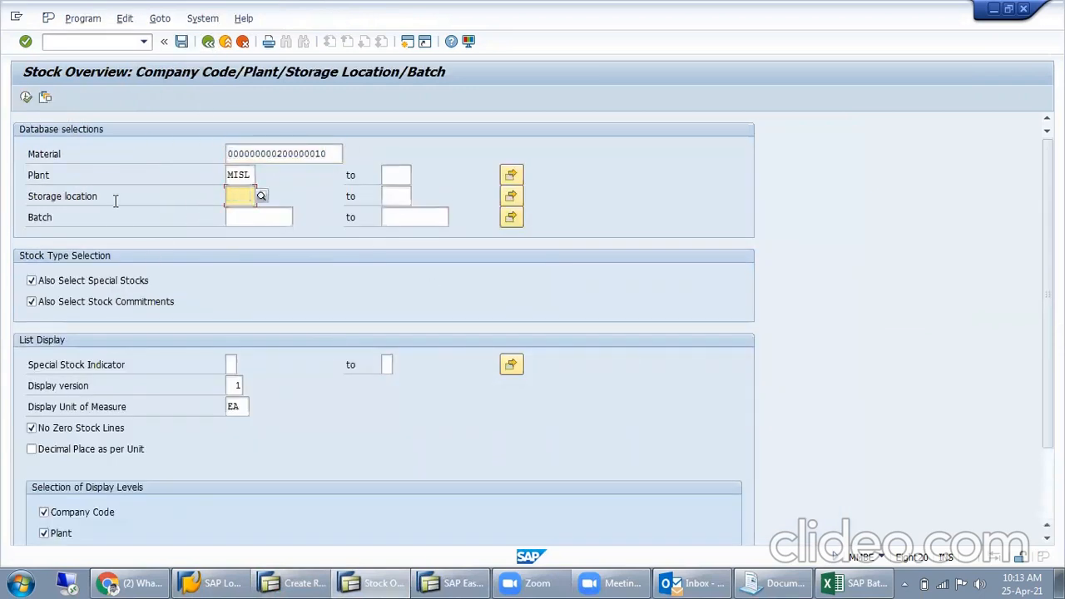
left_click(26, 98)
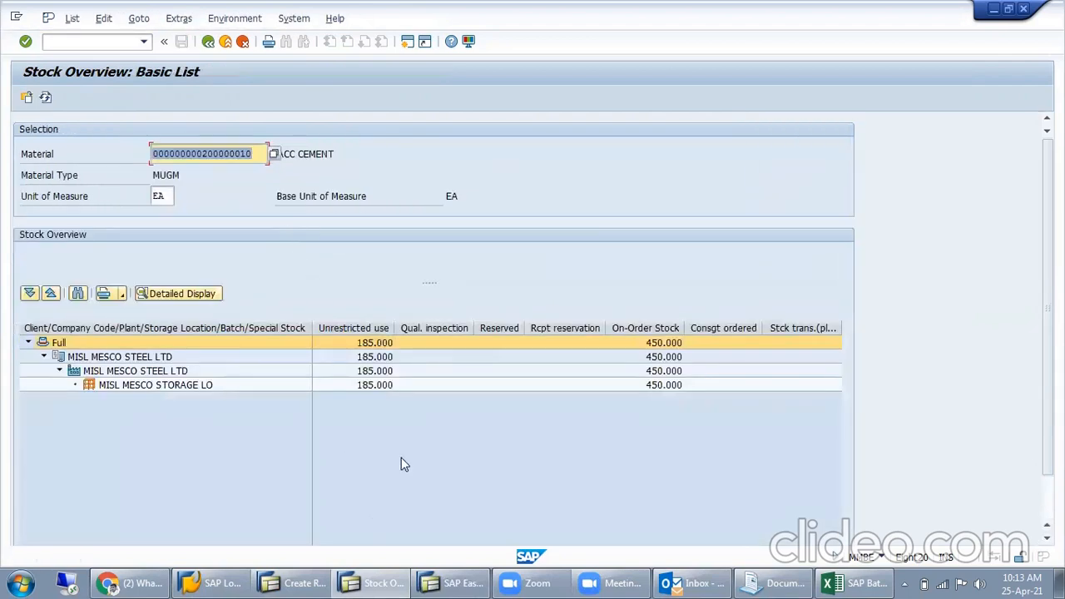
left_click(375, 385)
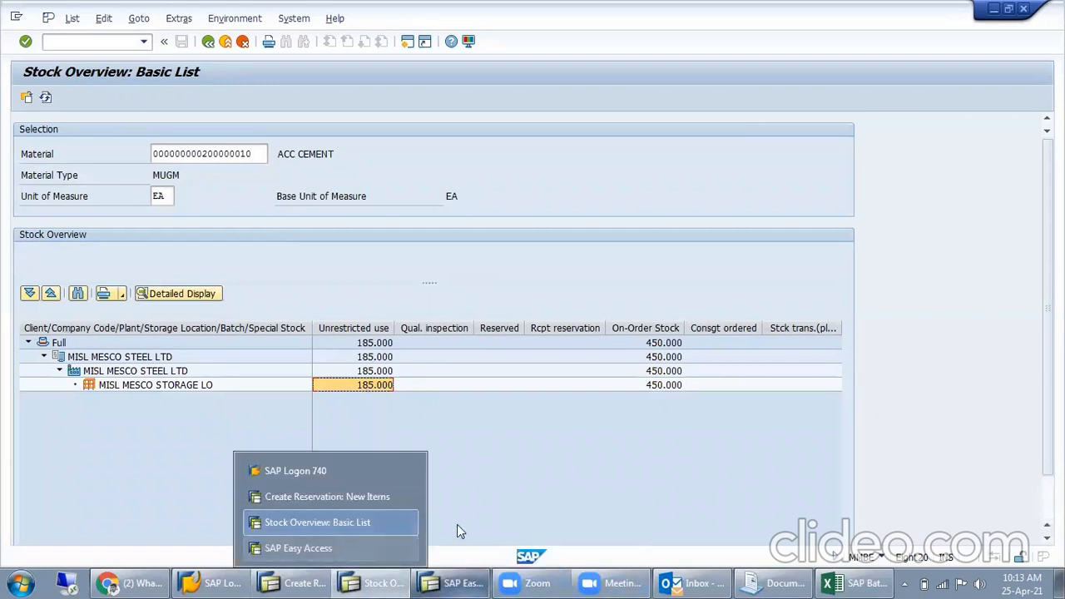
- Back in the reservation, set the first item's quantity to 35 and its storage location to MISL
left_click(384, 496)
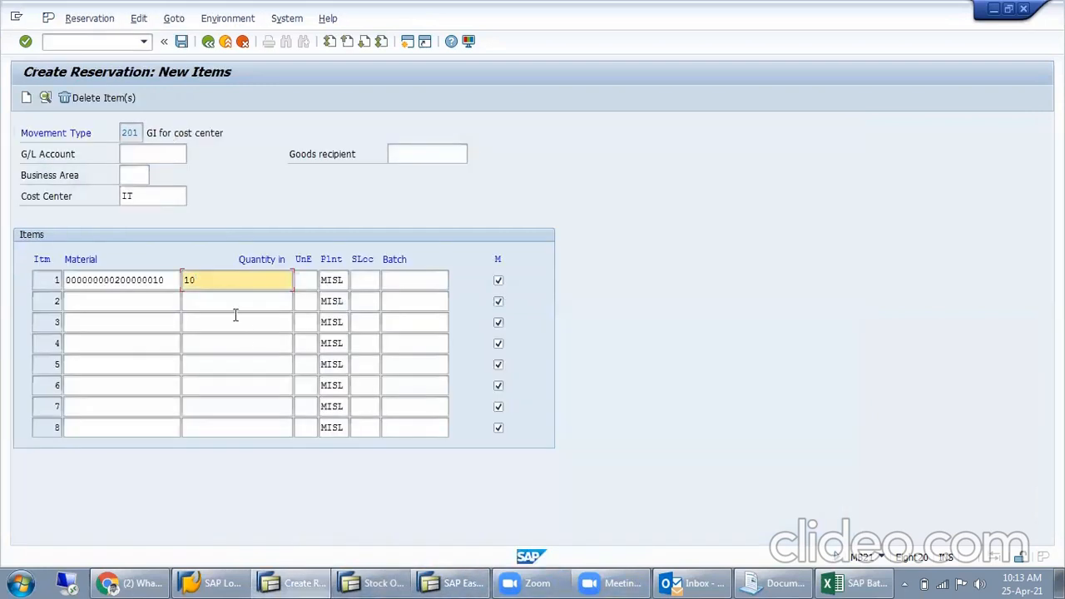
left_click_drag(212, 288, 82, 301)
type("35")
left_click(365, 281)
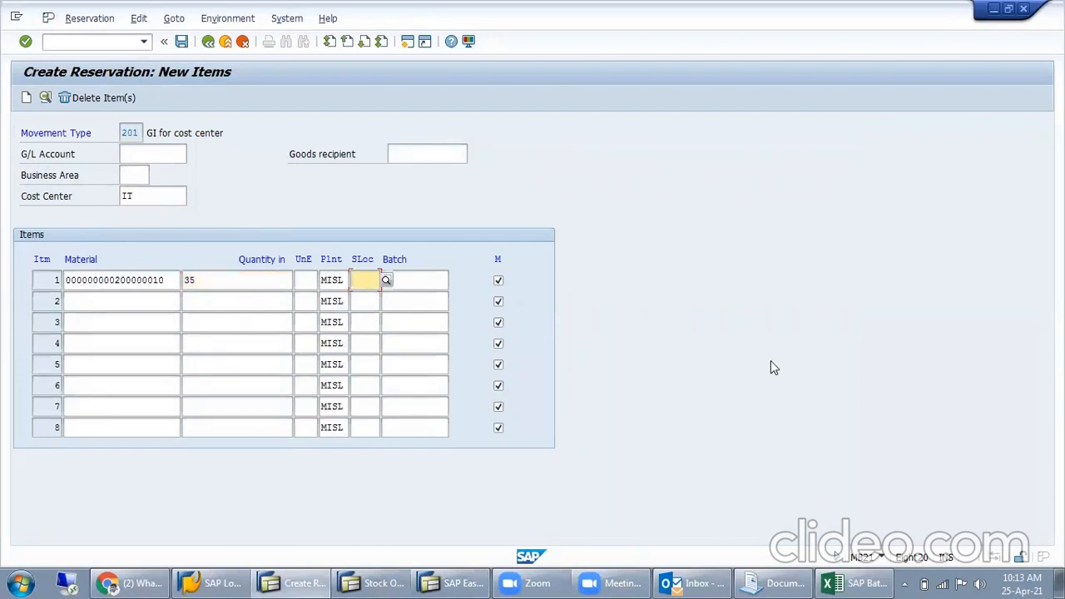
type("MISL")
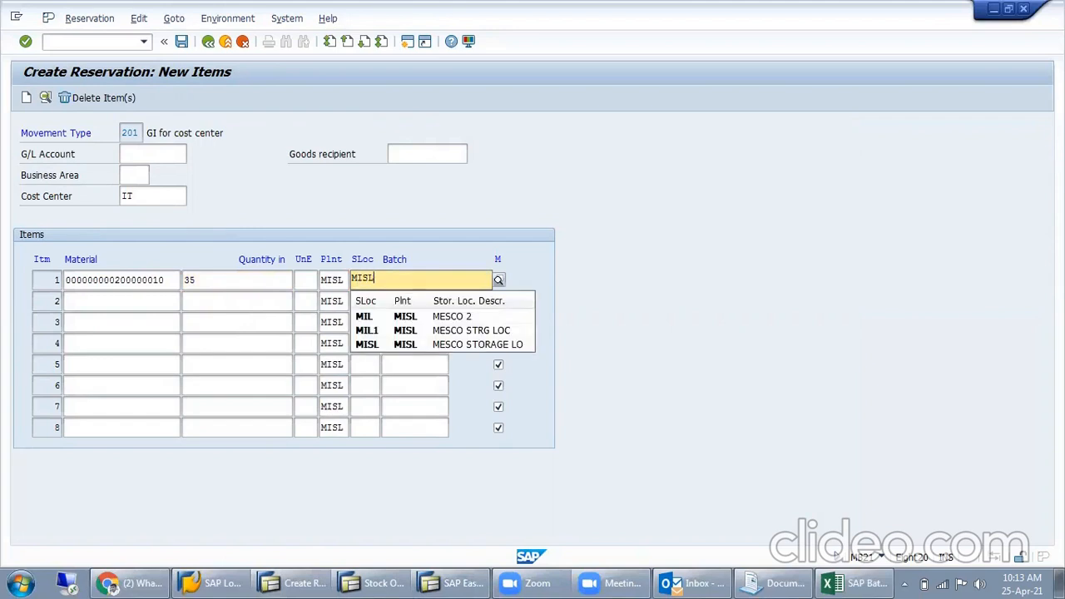
left_click(680, 359)
- Confirm the item details, check the movement type and quantity, and save the reservation
key("Return")
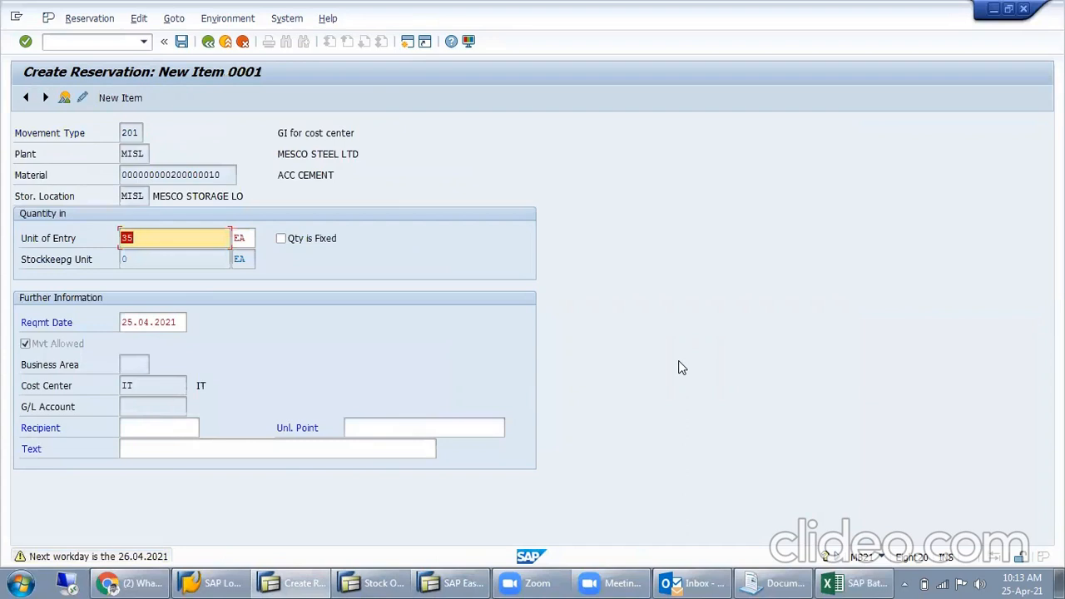
key("Return")
key("Return")
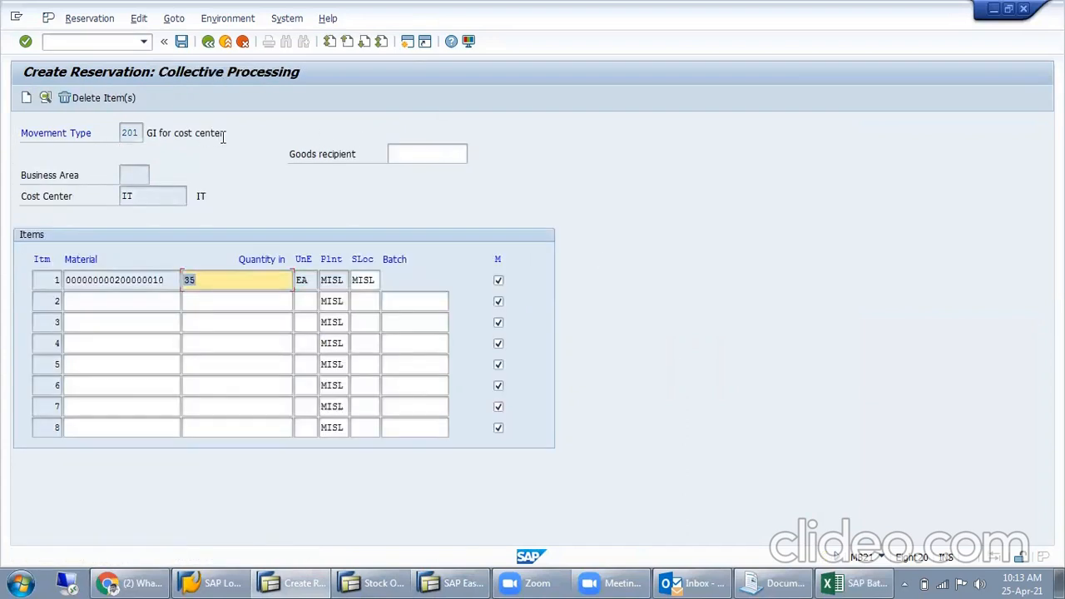
left_click_drag(223, 137, 122, 134)
left_click_drag(222, 280, 148, 283)
left_click(181, 41)
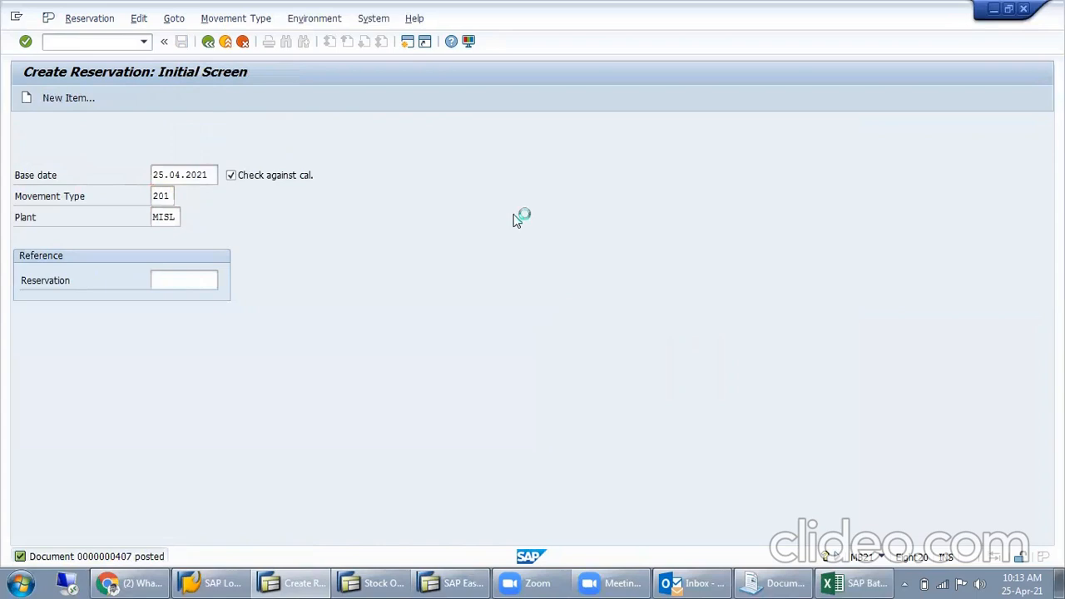
- Open the posting message's details, examine the reservation document number and close the help window
key("F1")
mouse_move(428, 170)
left_mouse_down()
mouse_move(399, 172)
mouse_move(408, 173)
left_mouse_up()
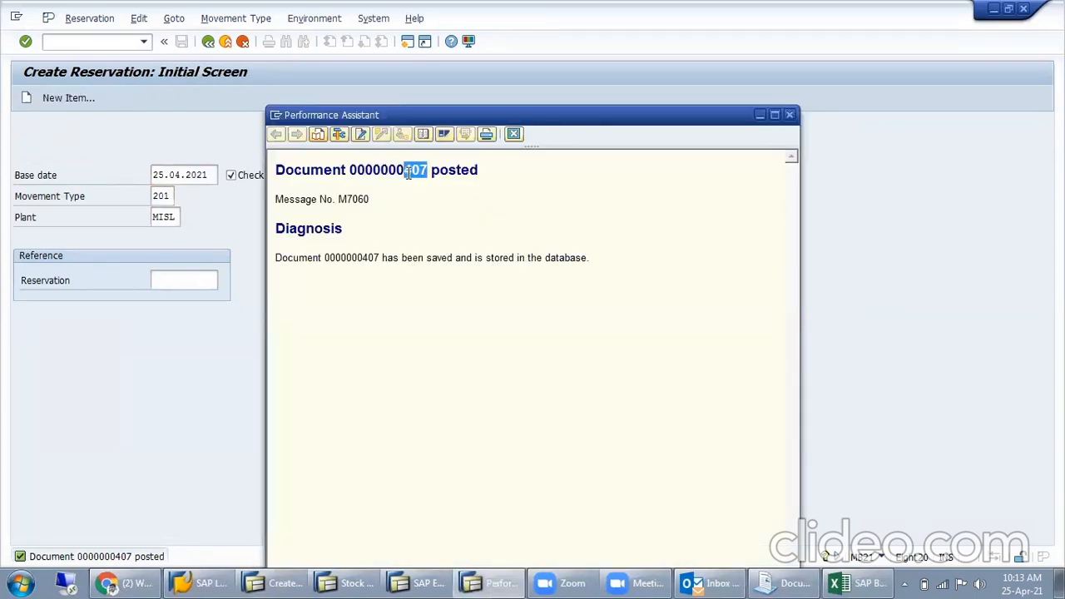
left_click(791, 114)
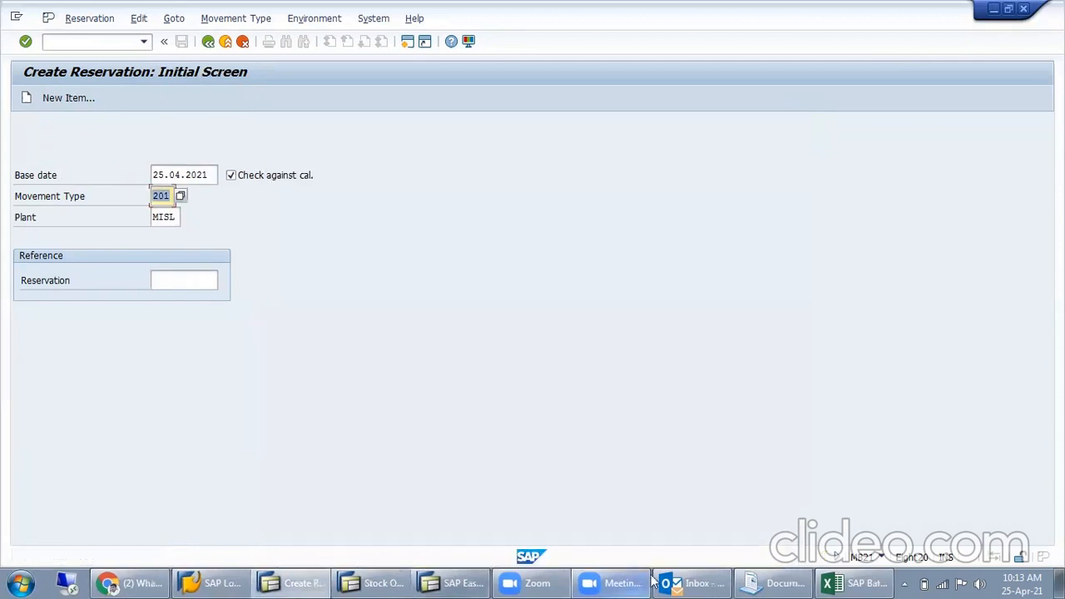
- Switch to Excel and change the pen's reserved quantity in N48 to "35 pcs"
left_click(855, 582)
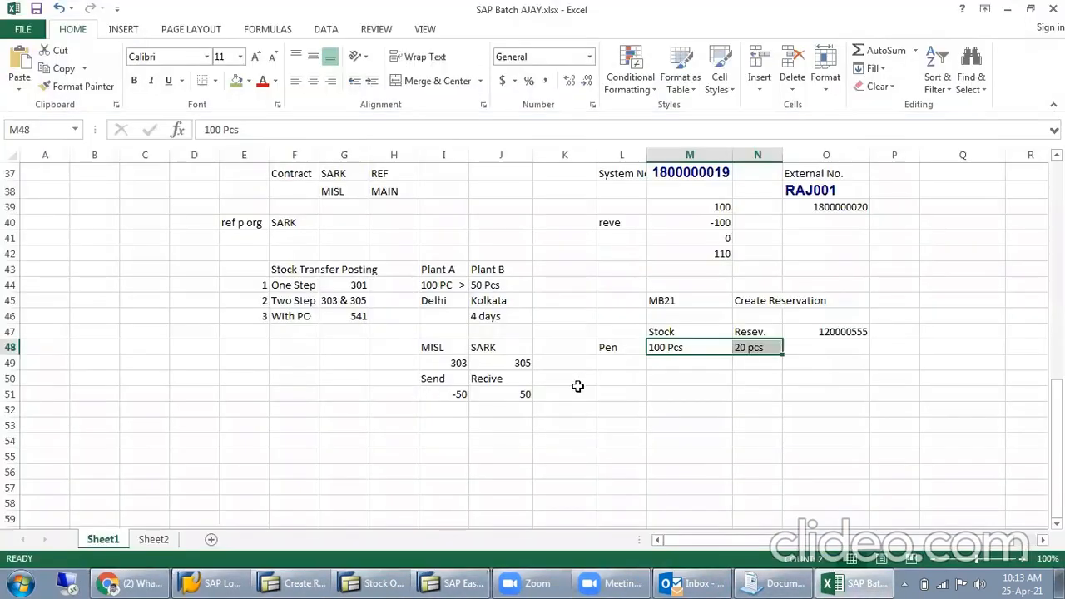
left_click(707, 368)
left_click(755, 364)
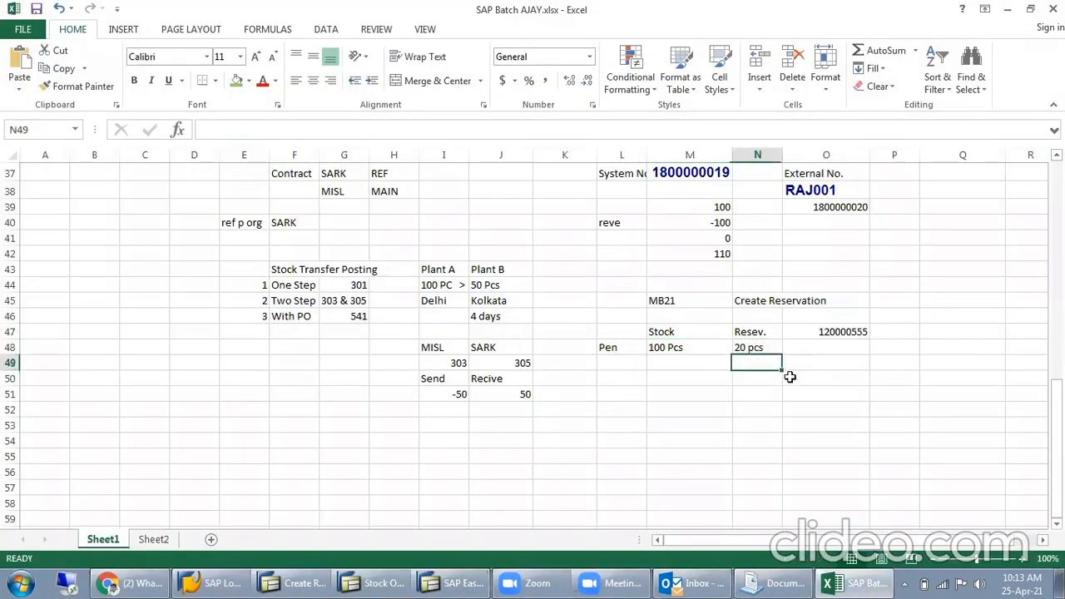
double_click(745, 350)
key("BackSpace")
key("BackSpace")
type("35")
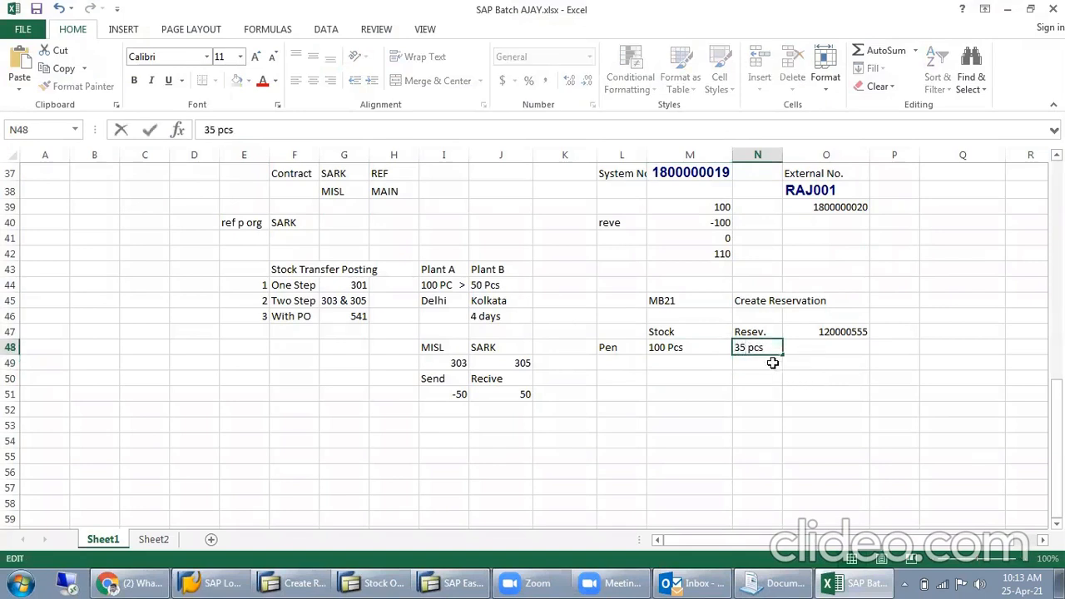
- Record the reservation number as "no. 407" in N49, below the reserved quantity
left_click(772, 363)
type("407")
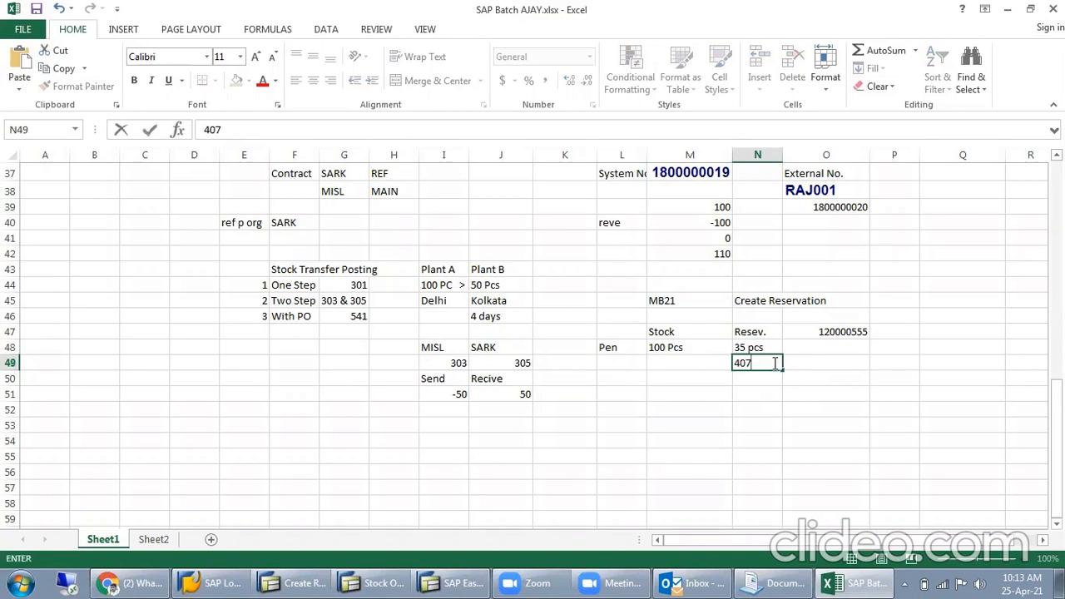
key("Return")
left_click(749, 363)
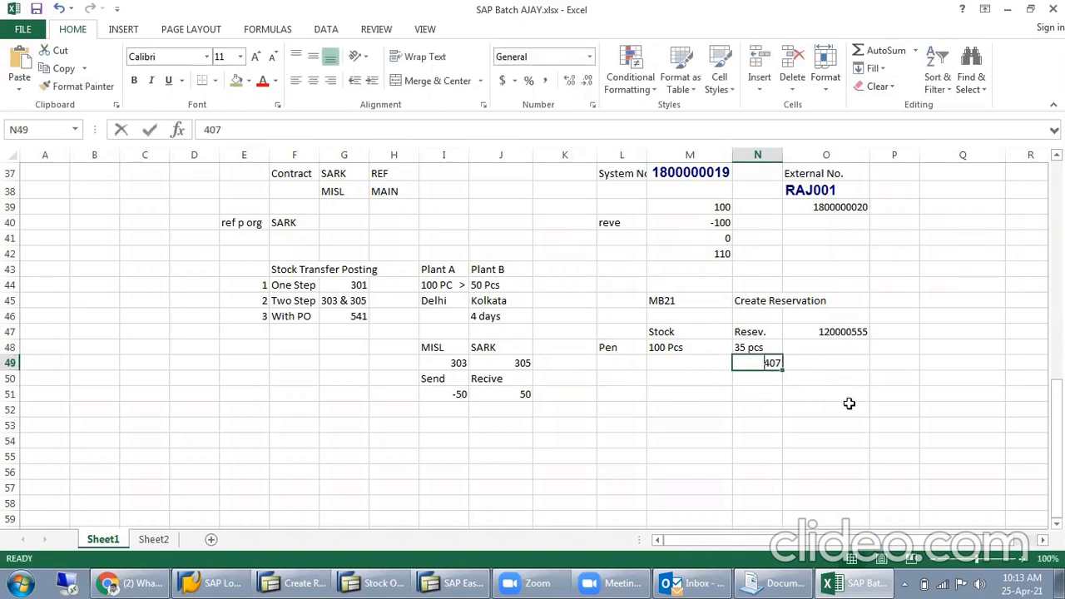
key("F2")
type("no.")
left_click(827, 422)
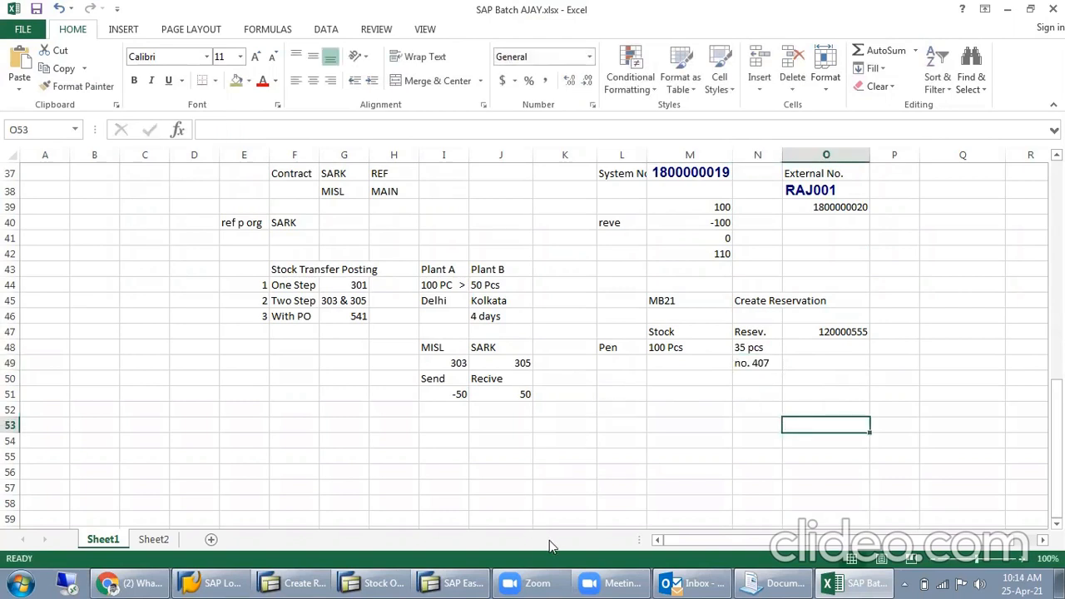
left_click(762, 360)
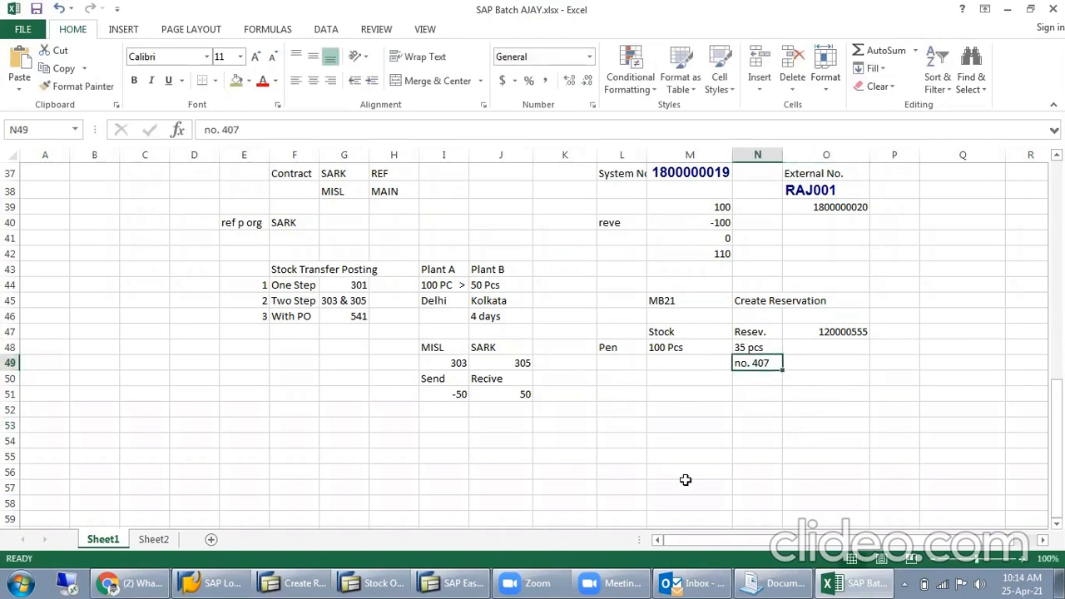
left_click_drag(667, 323, 657, 409)
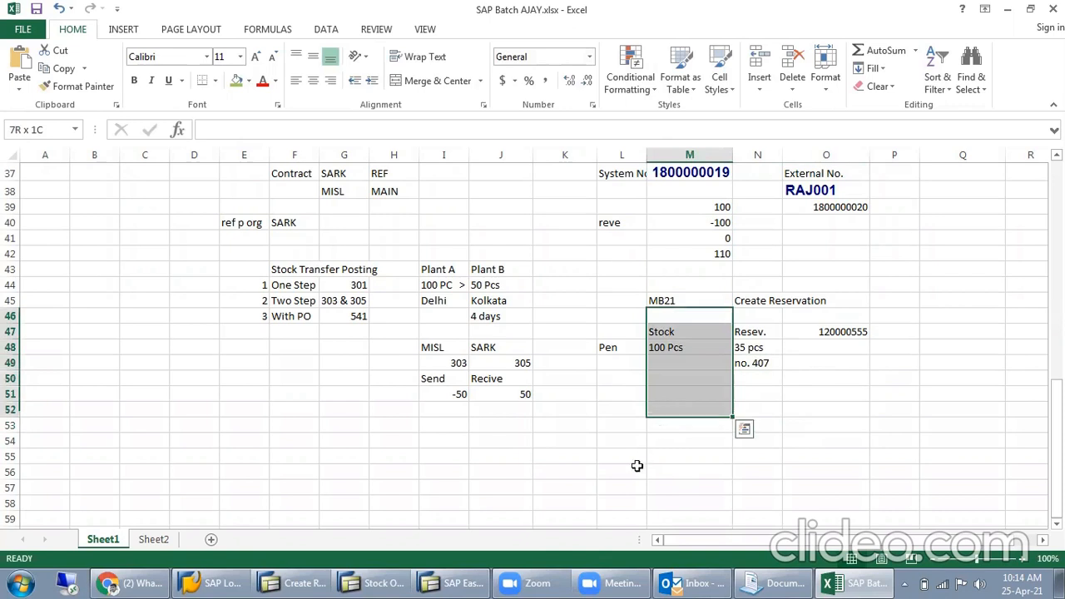
left_click(670, 348)
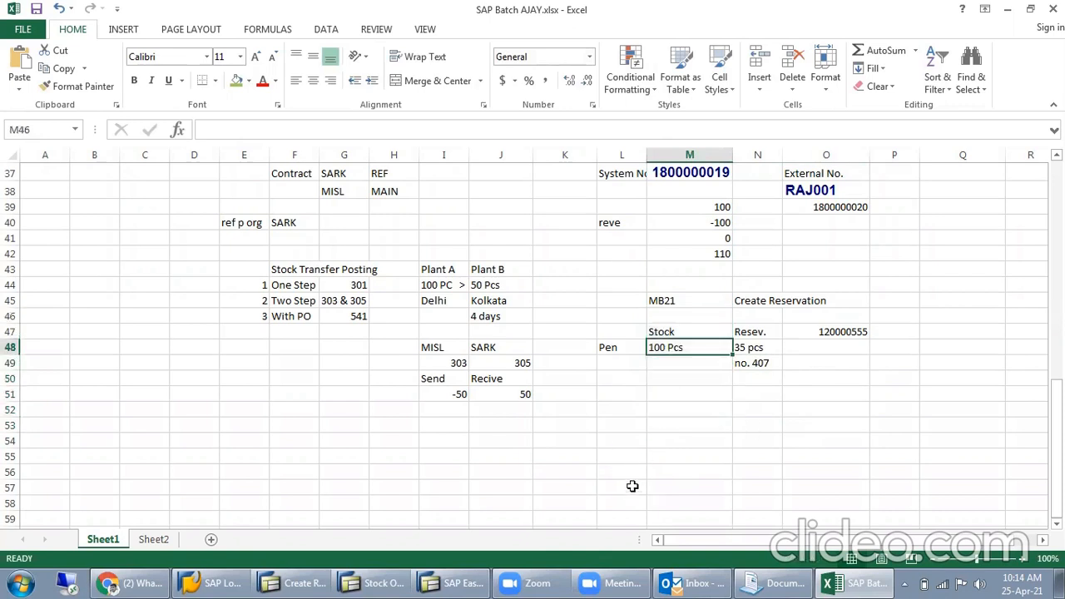
- Switch to the SAP Create Reservation session, leave it and start transaction MIGO
left_click(293, 583)
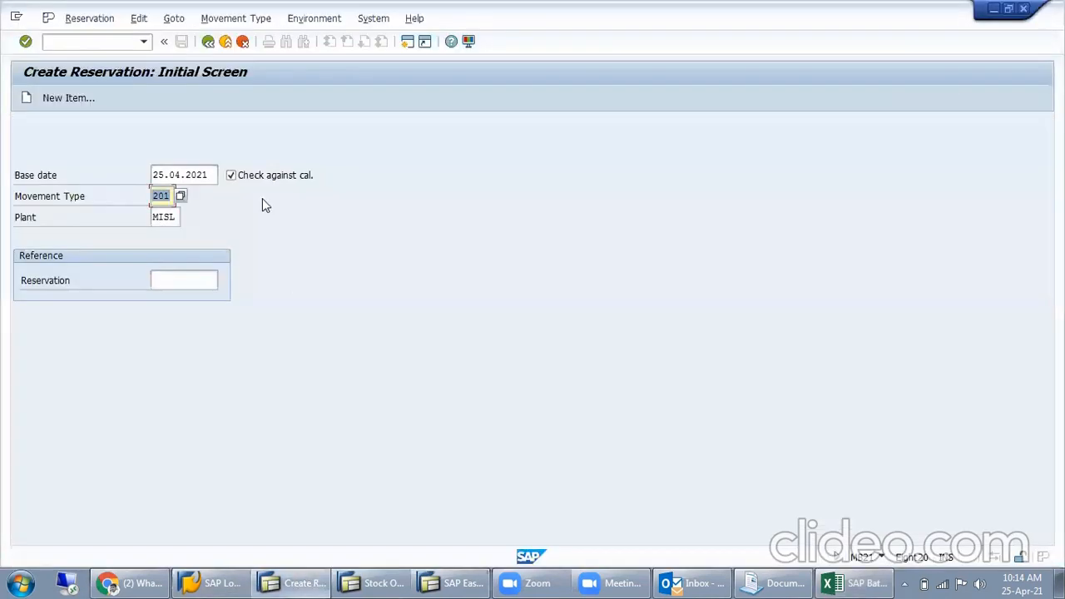
left_click(208, 44)
type("mig")
key("Return")
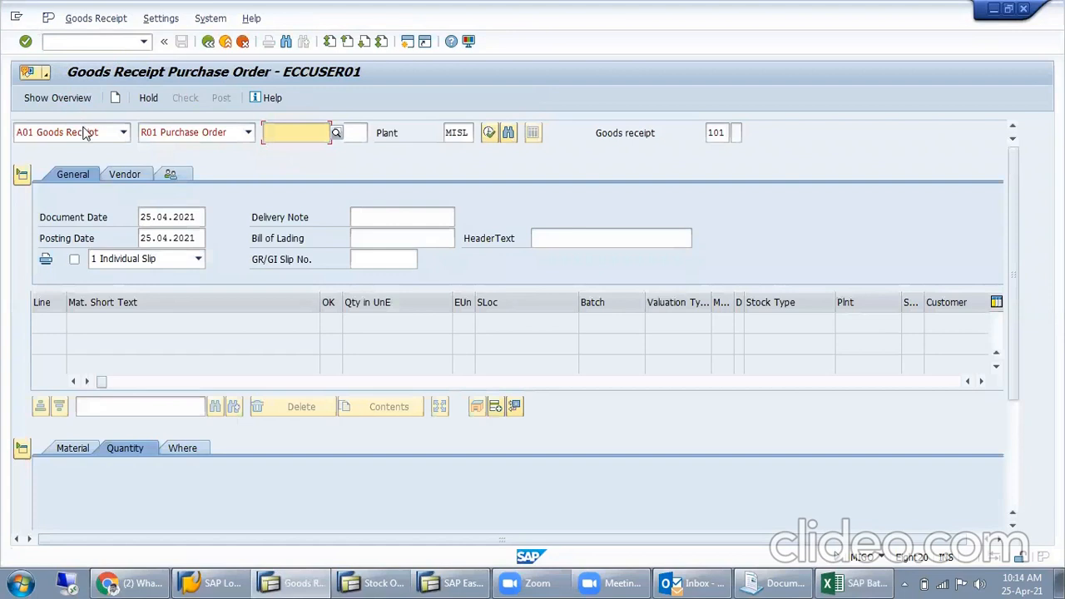
- Set the MIGO action to A07 Goods Issue with reference R09 Reservation and load reservation 407
left_click(85, 131)
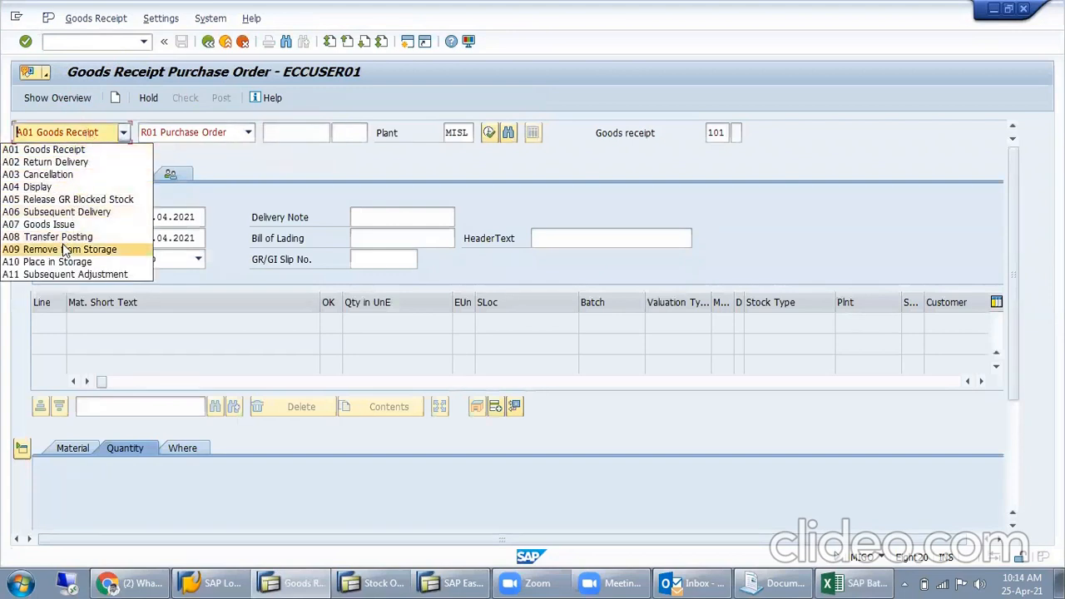
left_click(73, 225)
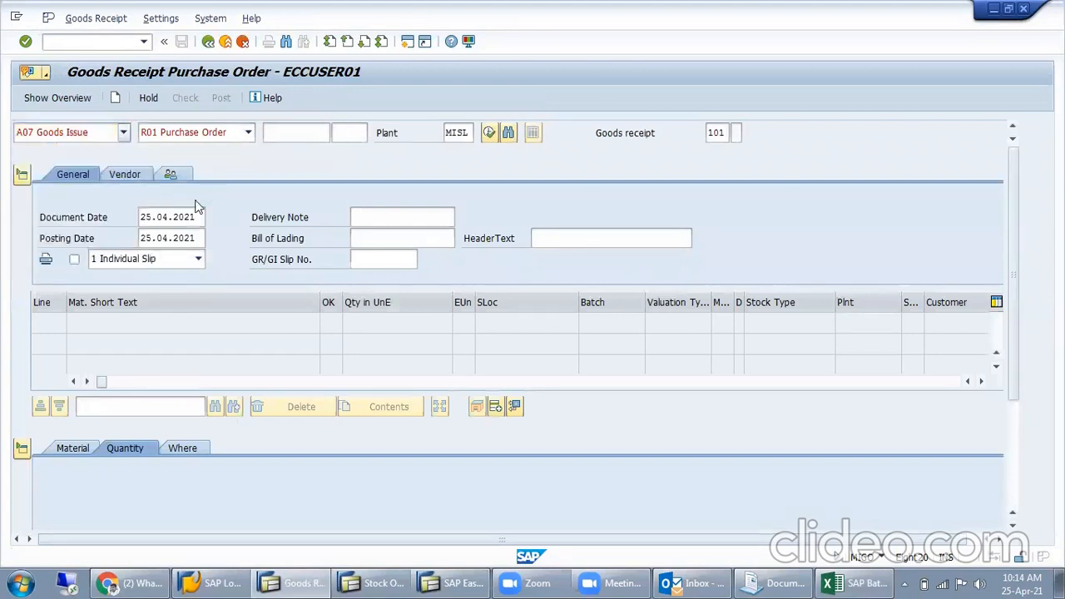
left_click(179, 139)
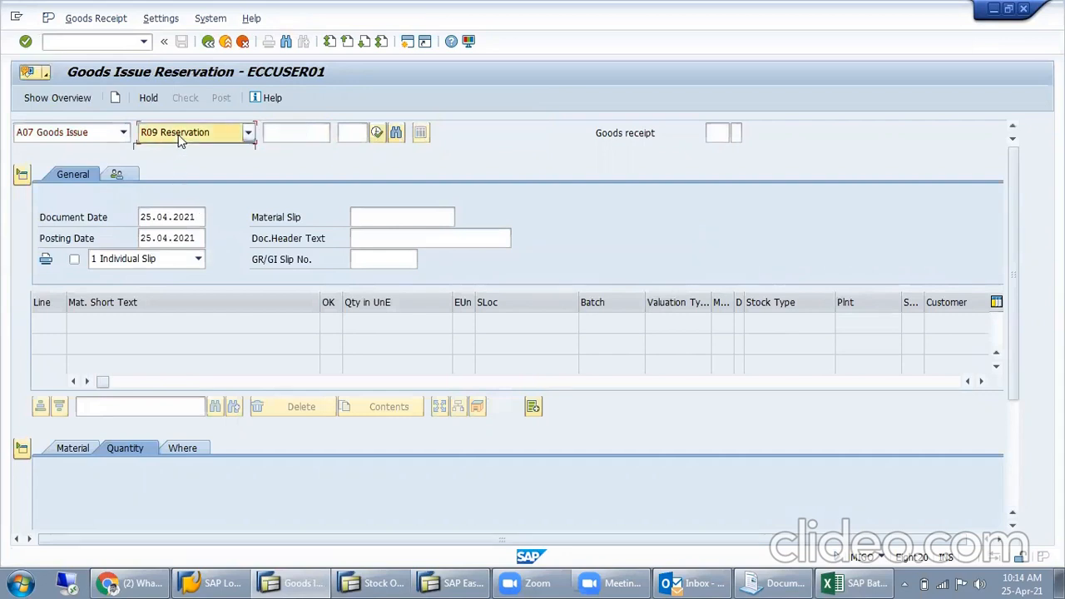
left_click(235, 186)
key("Tab")
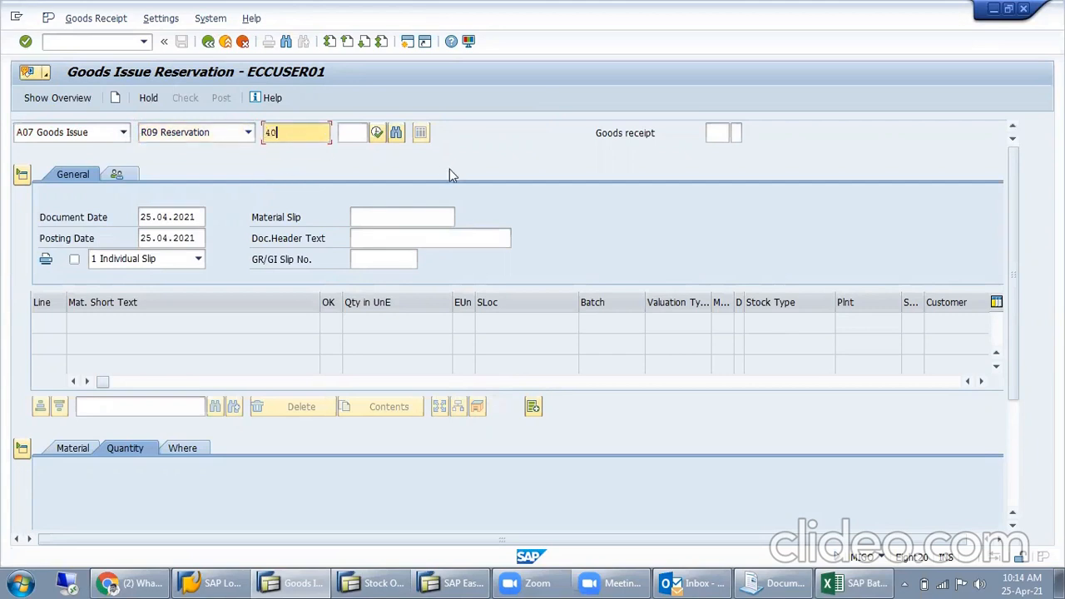
key("Return")
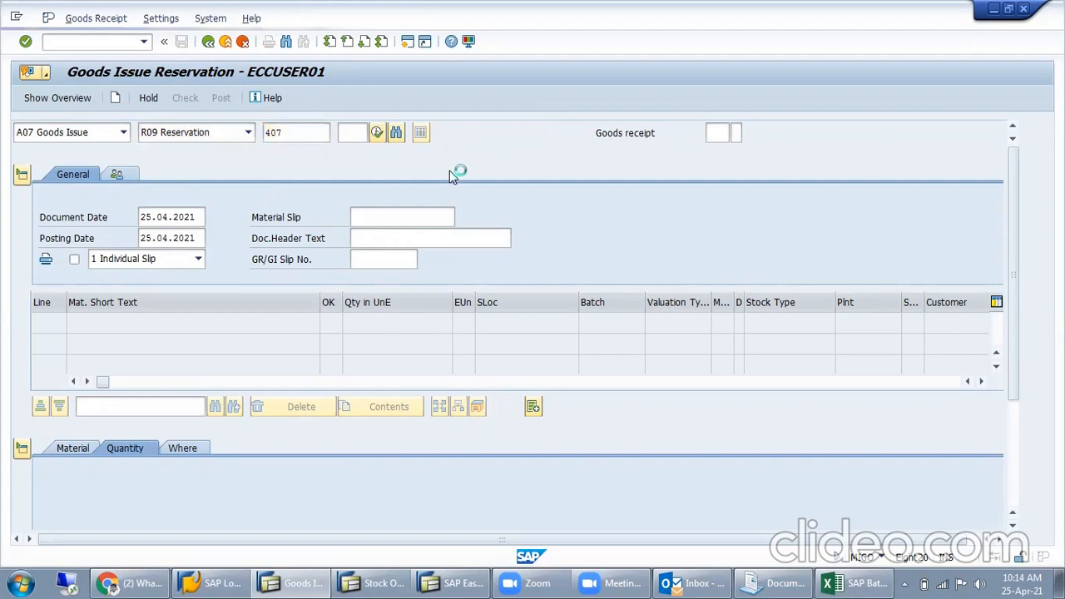
- Check the ACC CEMENT item's quantity and mark the item as OK
left_click(370, 324)
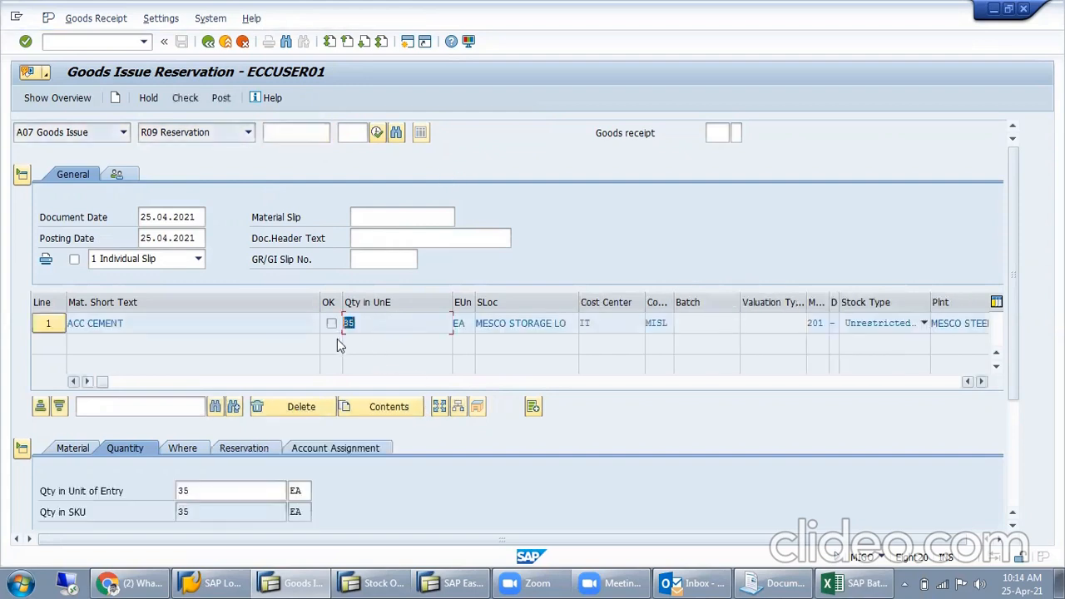
left_click(200, 496)
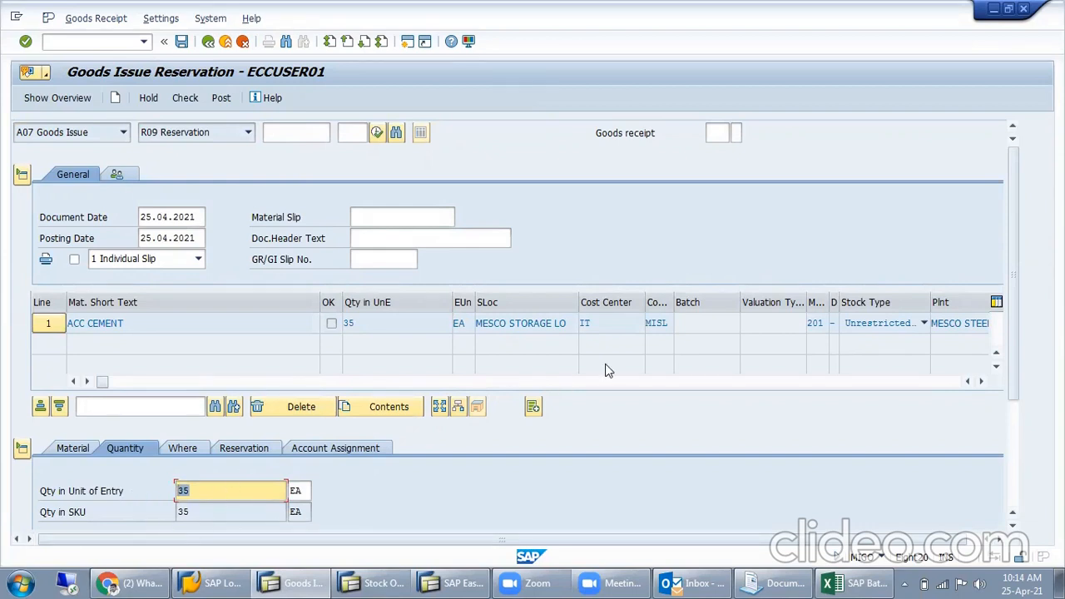
scroll(609, 370, "down", 3)
left_click(95, 471)
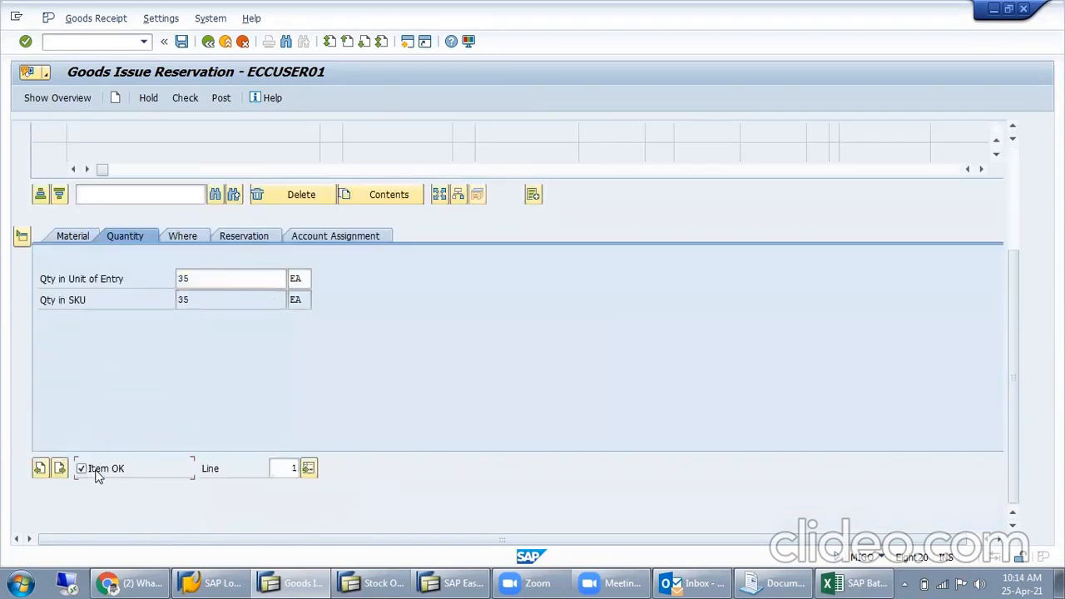
- Review the item's material, location and account assignment details, and make sure Final Issue is selected in its reservation data
left_click(84, 237)
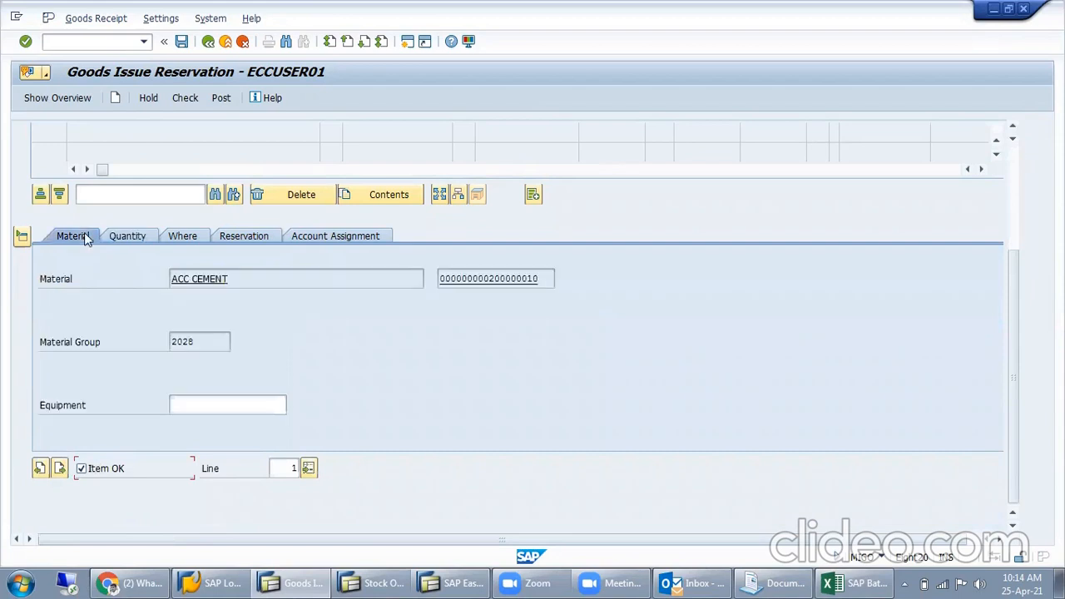
left_click(222, 238)
left_click(195, 238)
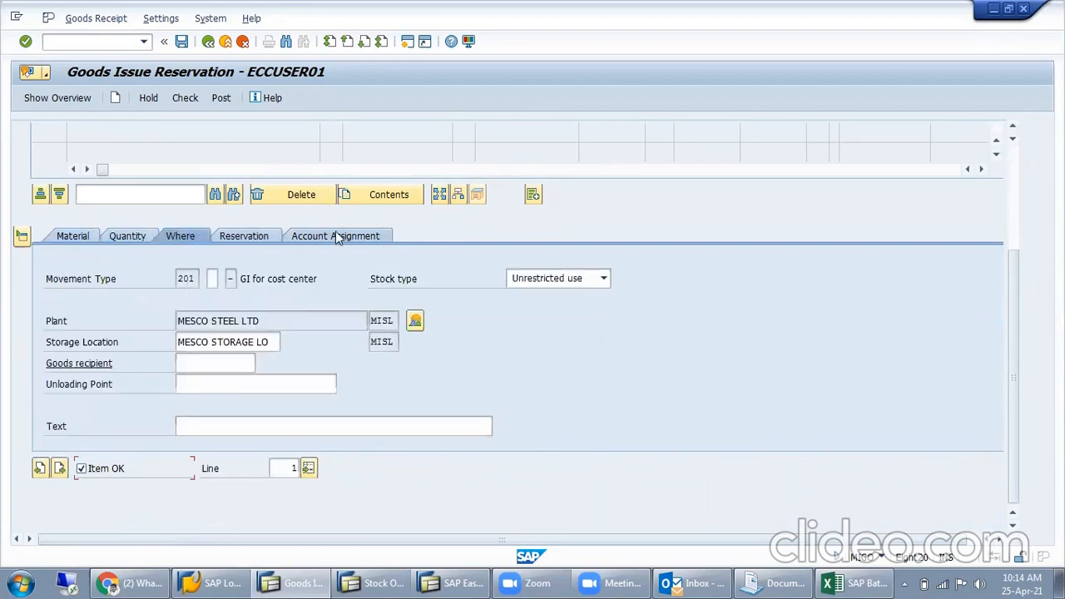
left_click(335, 236)
left_click(178, 235)
left_click(260, 237)
left_click(77, 388)
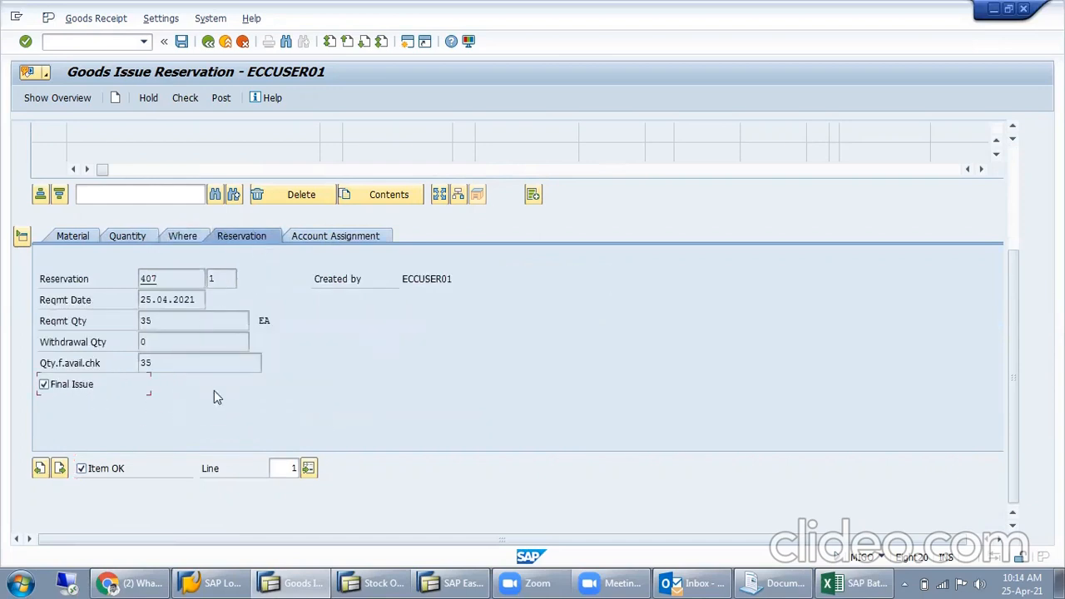
- Examine the reservation's required and withdrawal quantities, leave Final Issue selected, and check the item's account assignment
left_click_drag(170, 328, 109, 351)
left_click(147, 363)
left_click(78, 388)
key("space")
scroll(424, 395, "up", 5)
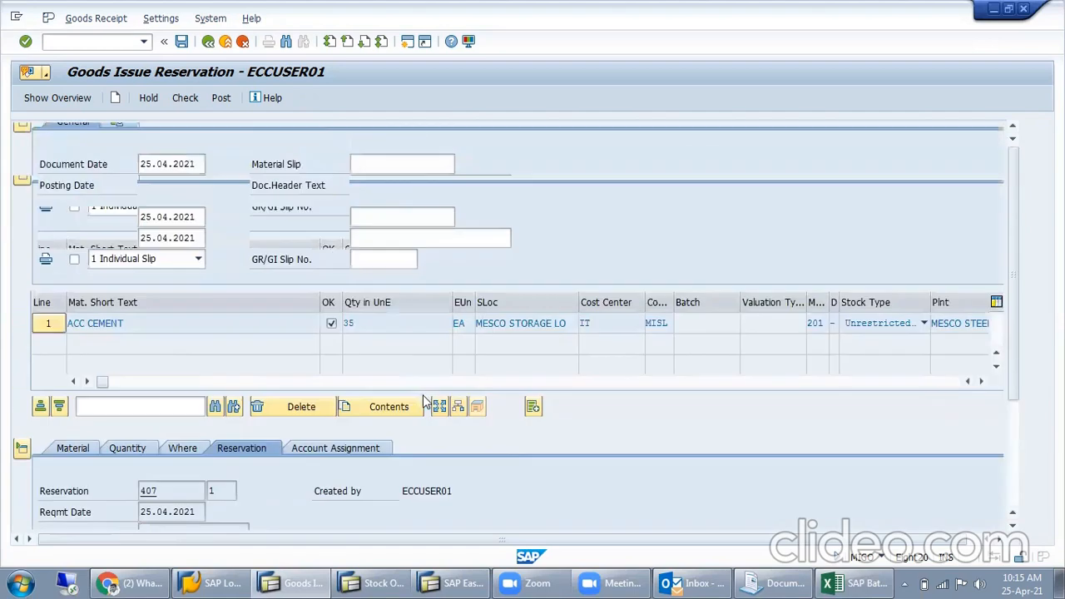
left_click(349, 449)
scroll(481, 407, "down", 5)
scroll(479, 405, "up", 5)
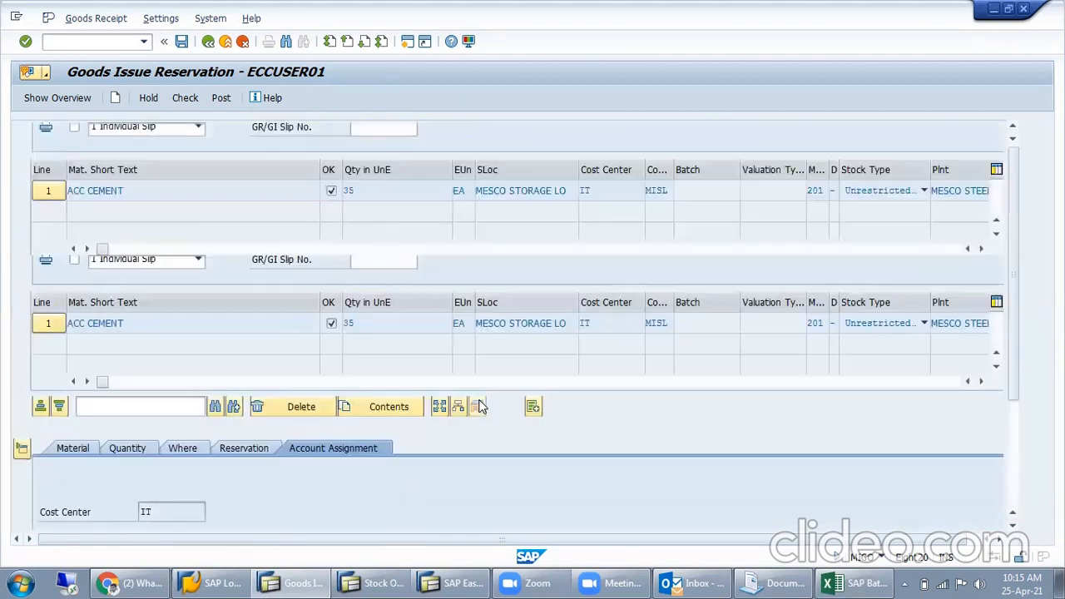
- Check the goods issue document for errors, keep A07 Goods Issue as the action, and post it
left_click(184, 98)
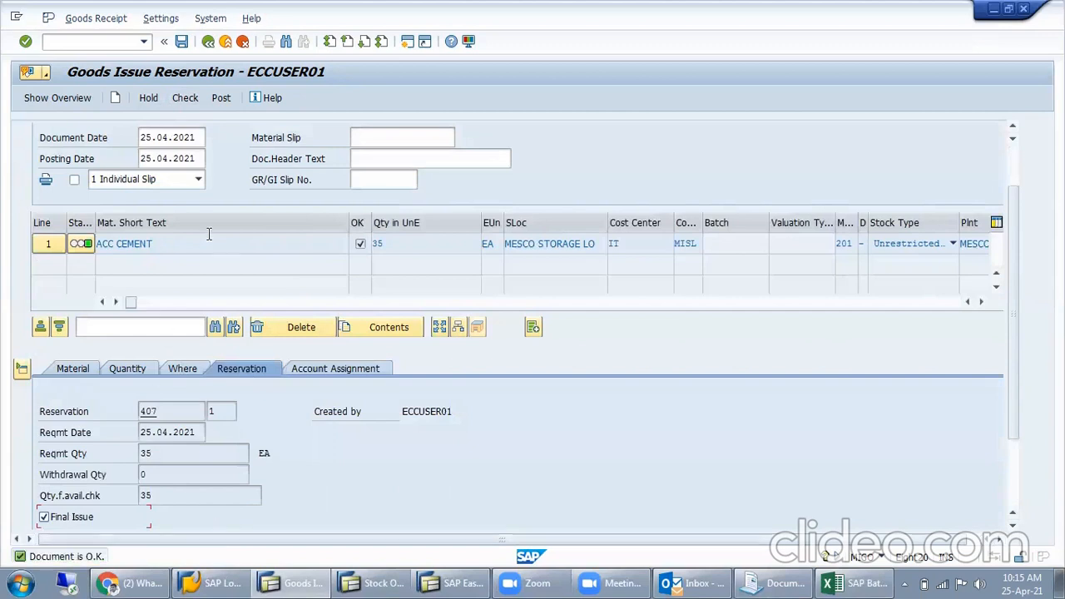
scroll(200, 186, "up", 2)
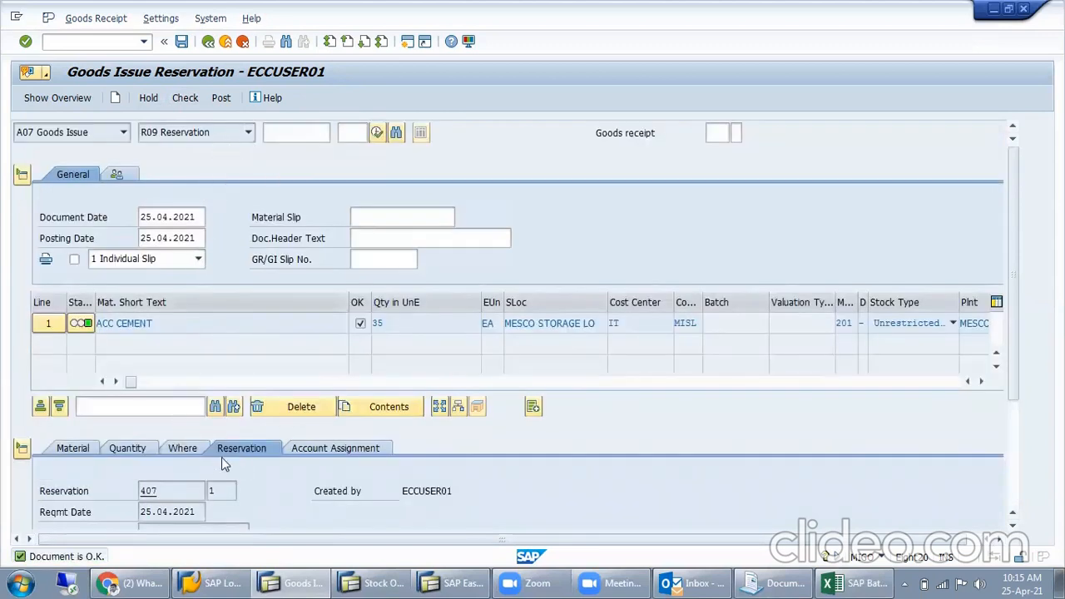
left_click(71, 131)
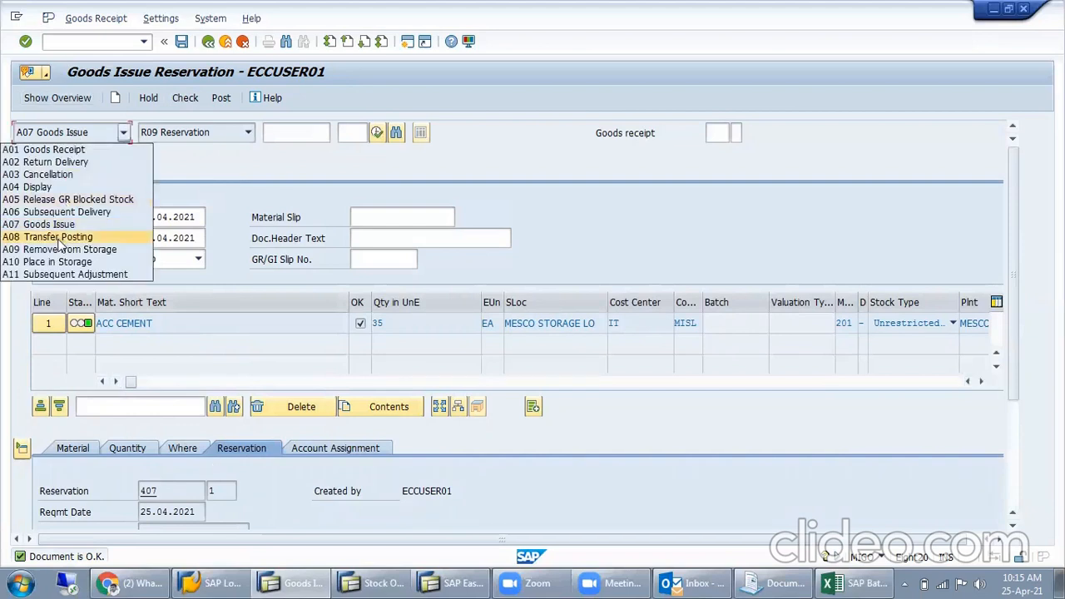
left_click(60, 226)
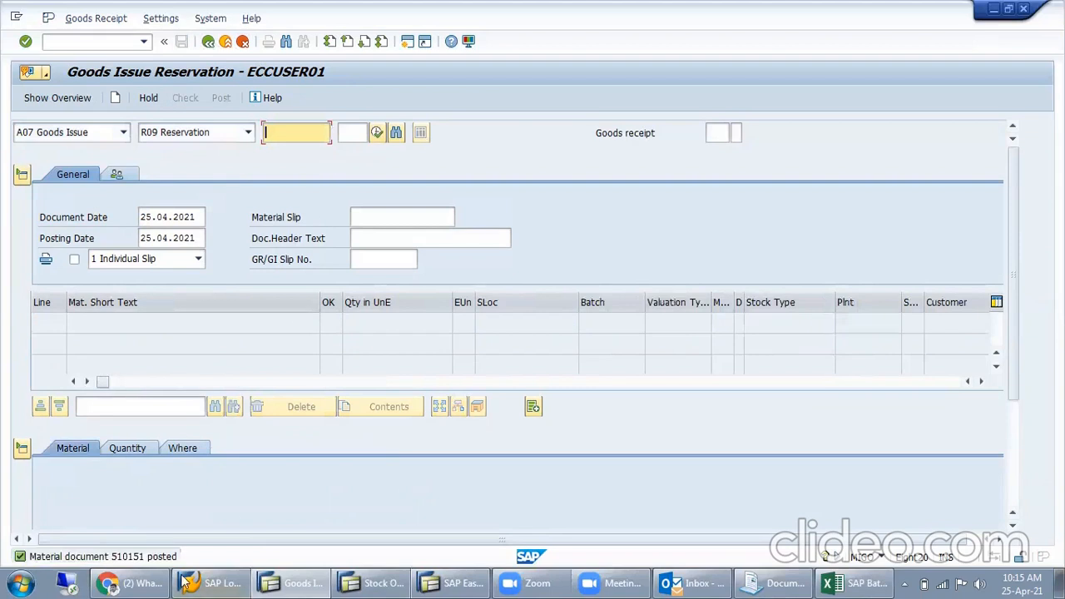
- Switch to the Stock Overview session, refresh it and check the storage location's unrestricted stock of ACC CEMENT
left_click(375, 582)
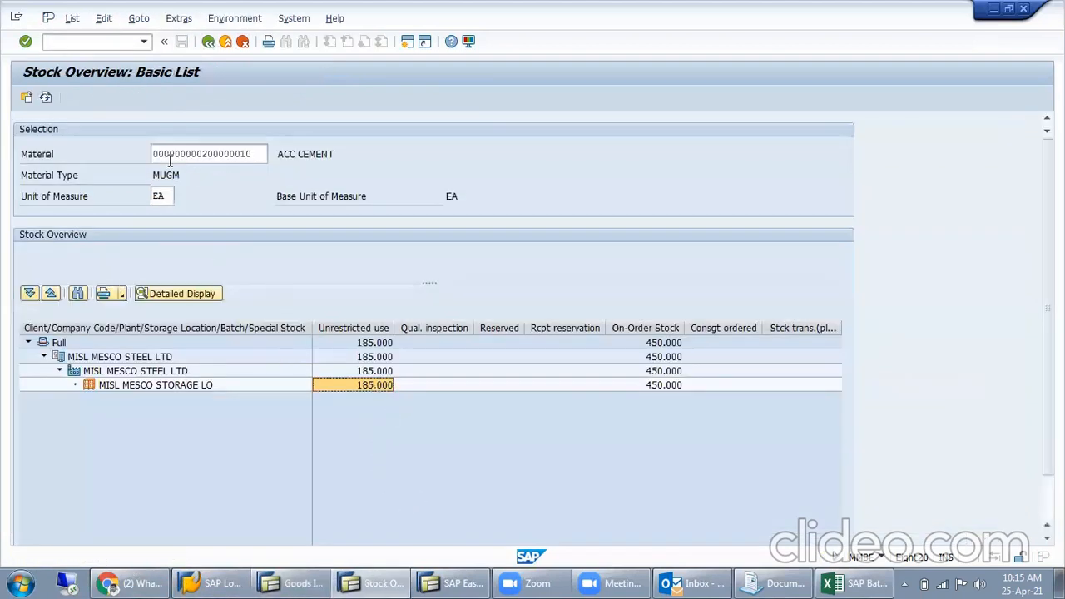
left_click(46, 98)
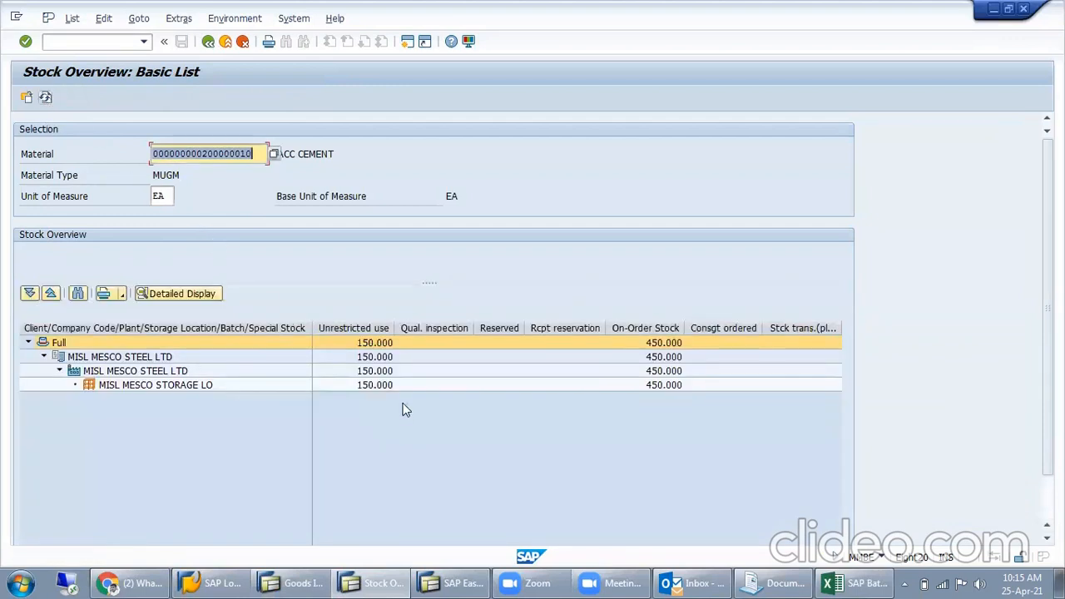
left_click(374, 385)
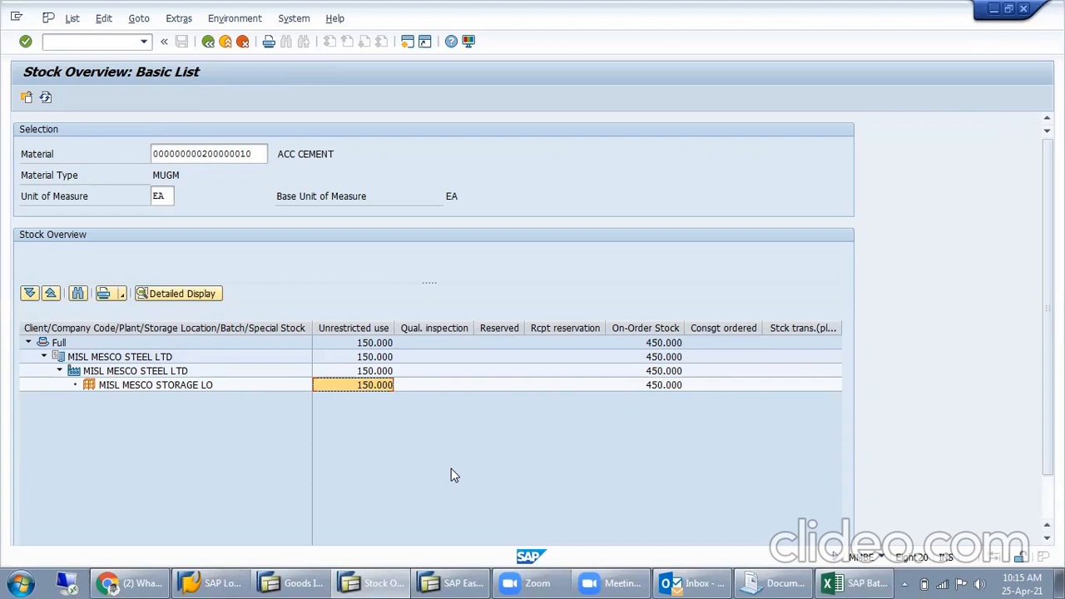
- Return to the Goods Issue Reservation session and leave the transaction
mouse_move(319, 581)
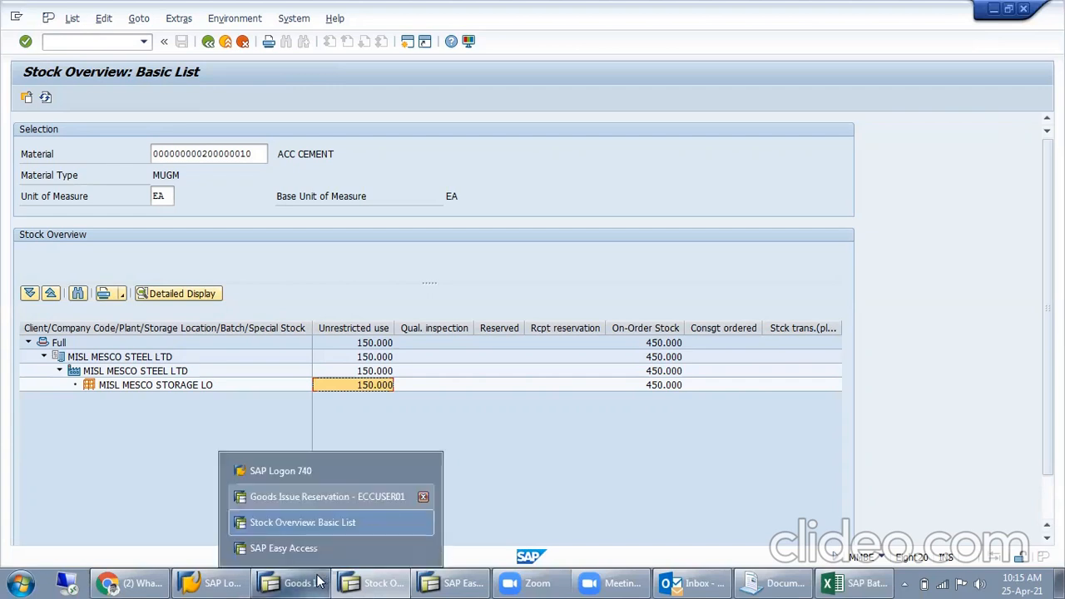
left_click(327, 497)
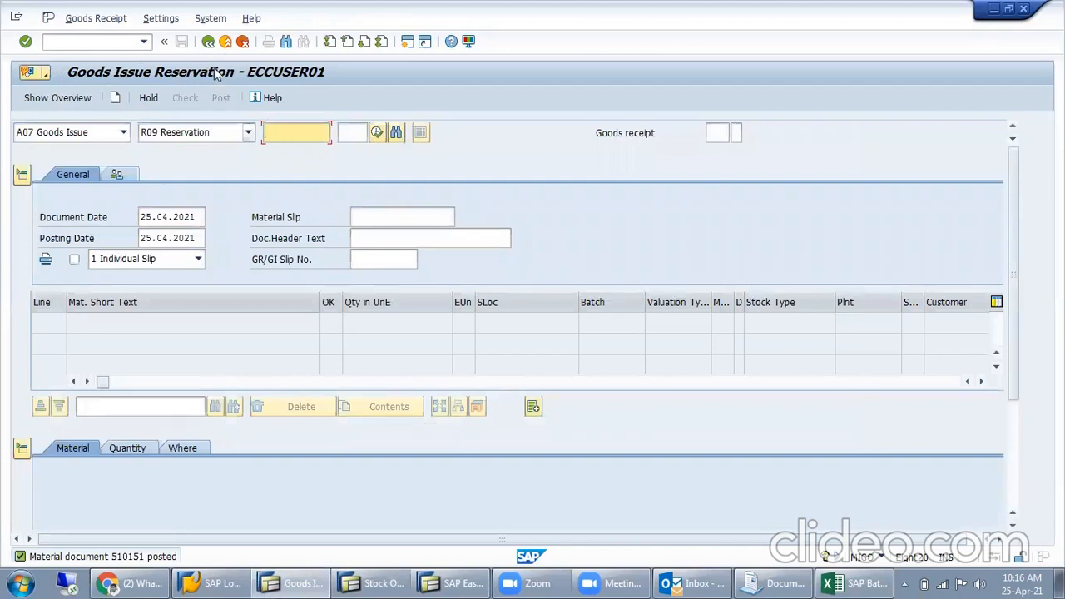
left_click(207, 41)
type("MB1C")
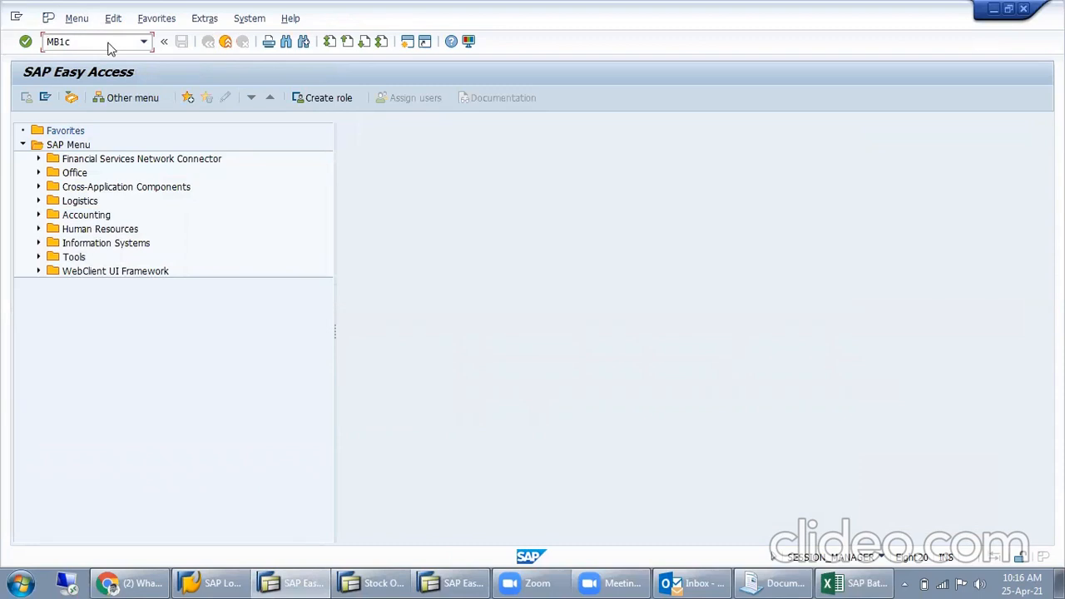
key("Return")
key("F3")
- Start a new reservation in MB21 with movement type 201 and set its cost center to IT
key("Return")
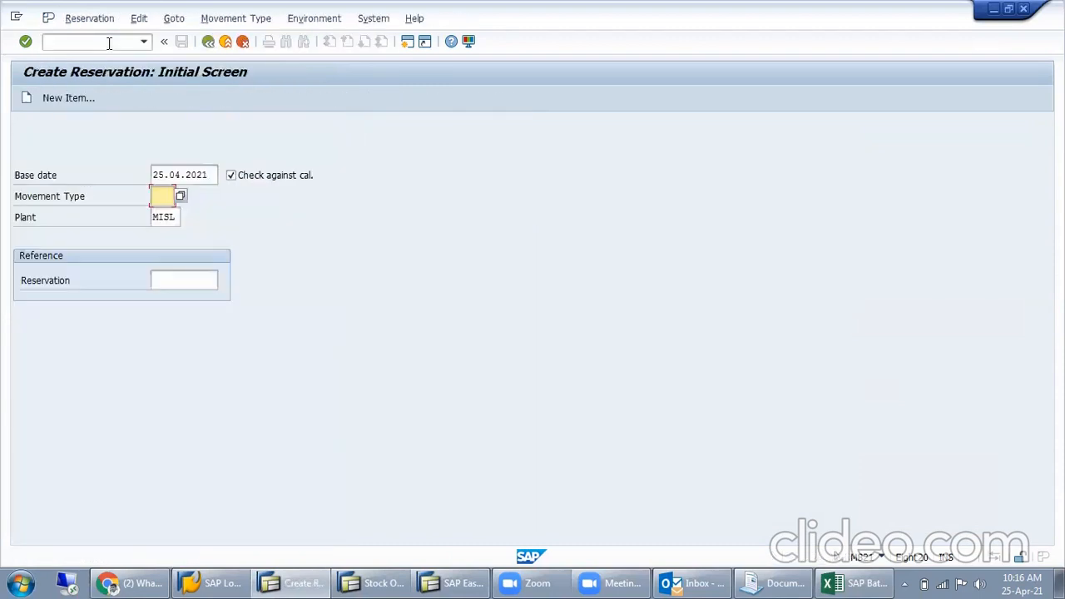
type("201")
key("Return")
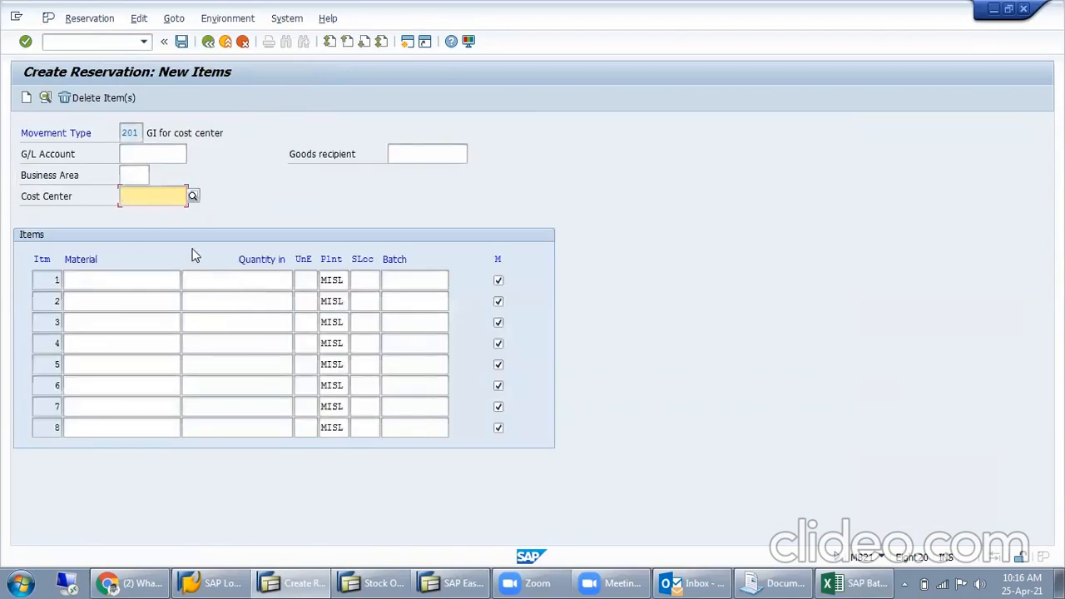
type("IT")
key("Tab")
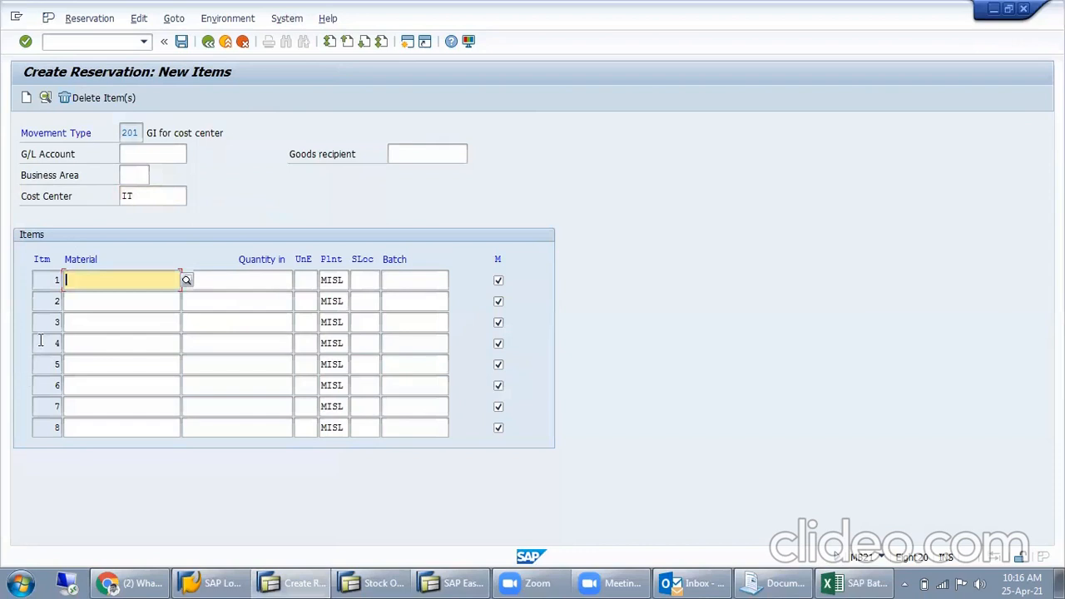
key("space")
key("ctrl+v")
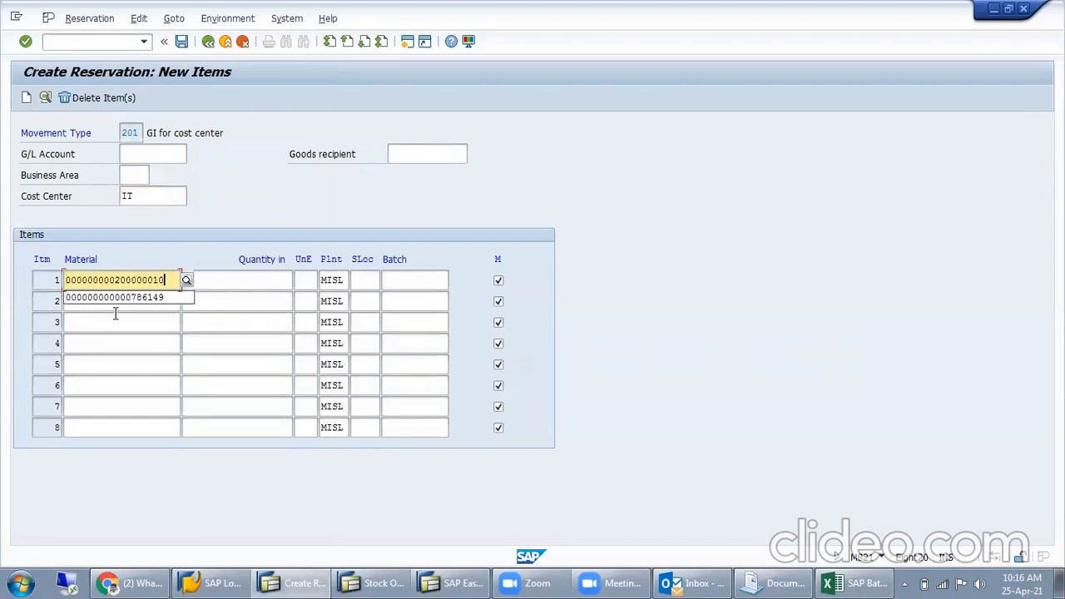
left_click(260, 280)
type("25")
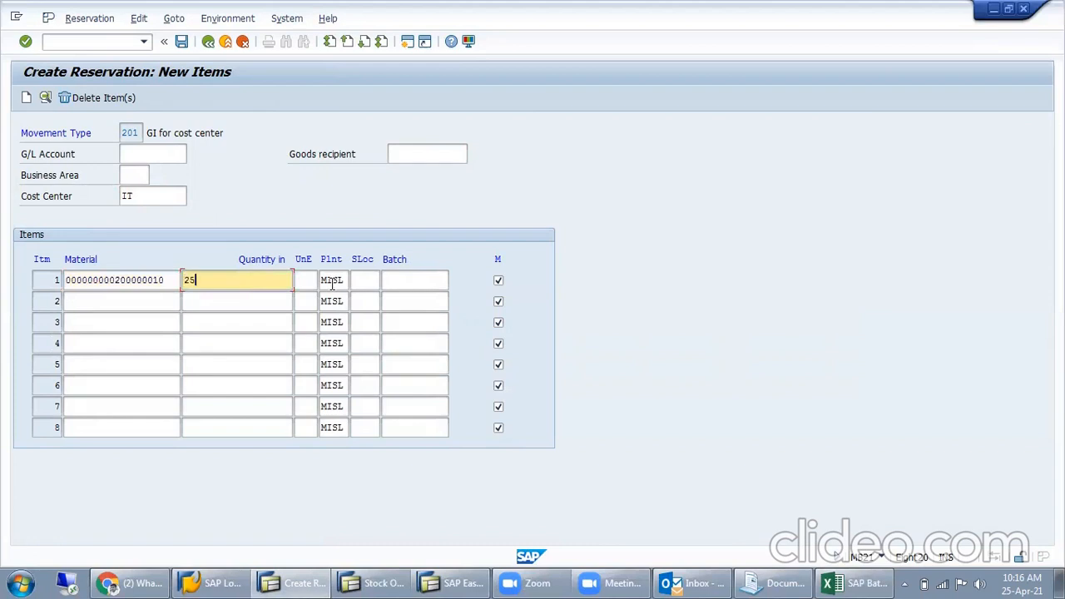
key("Return")
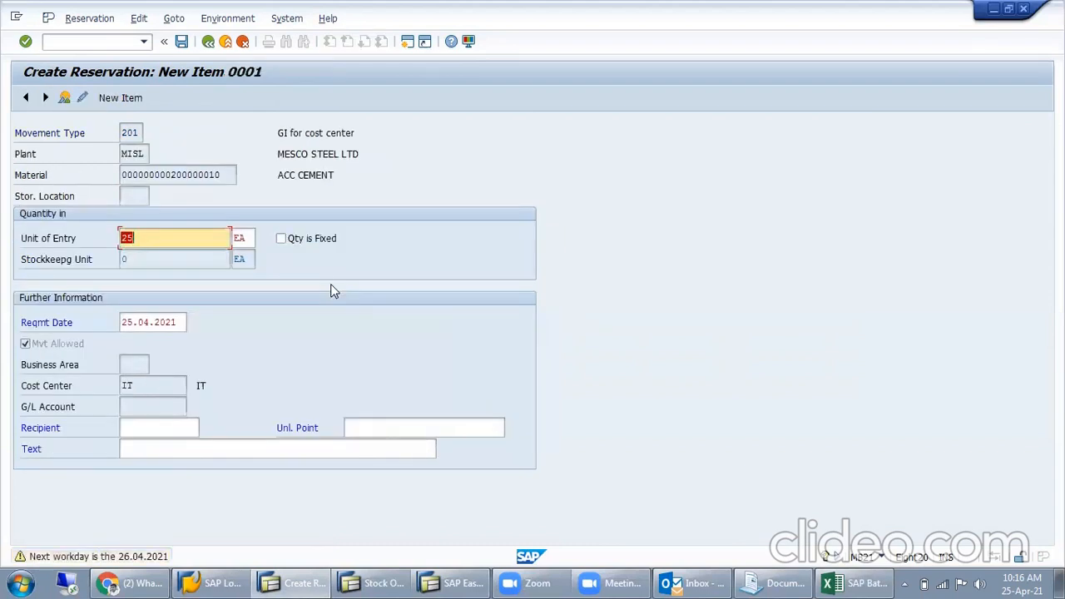
key("Return")
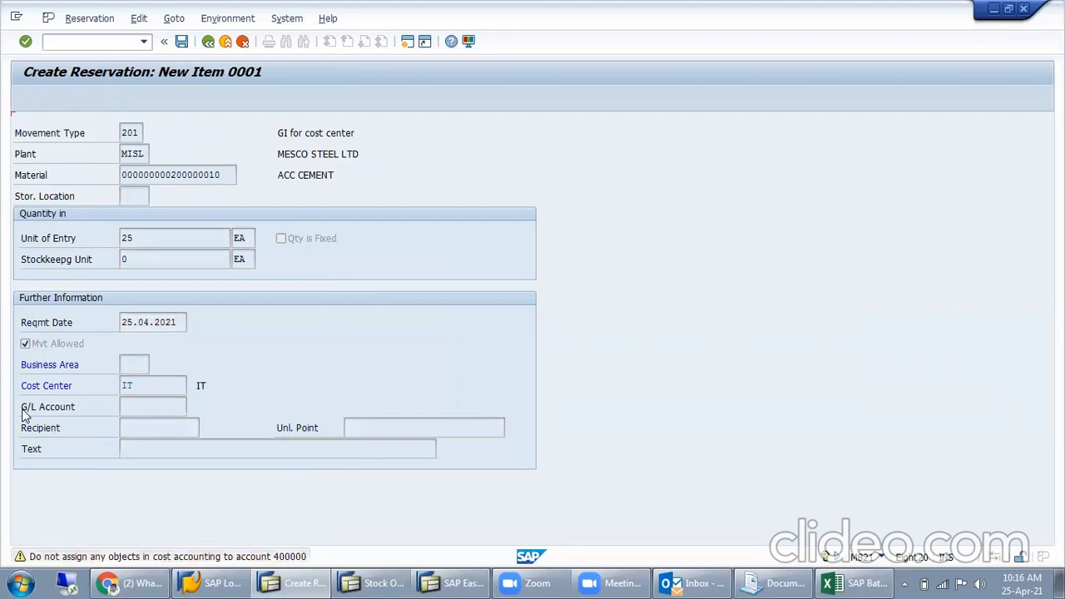
key("Return")
- Set the first item's storage location to MISL and save the reservation
left_click(366, 281)
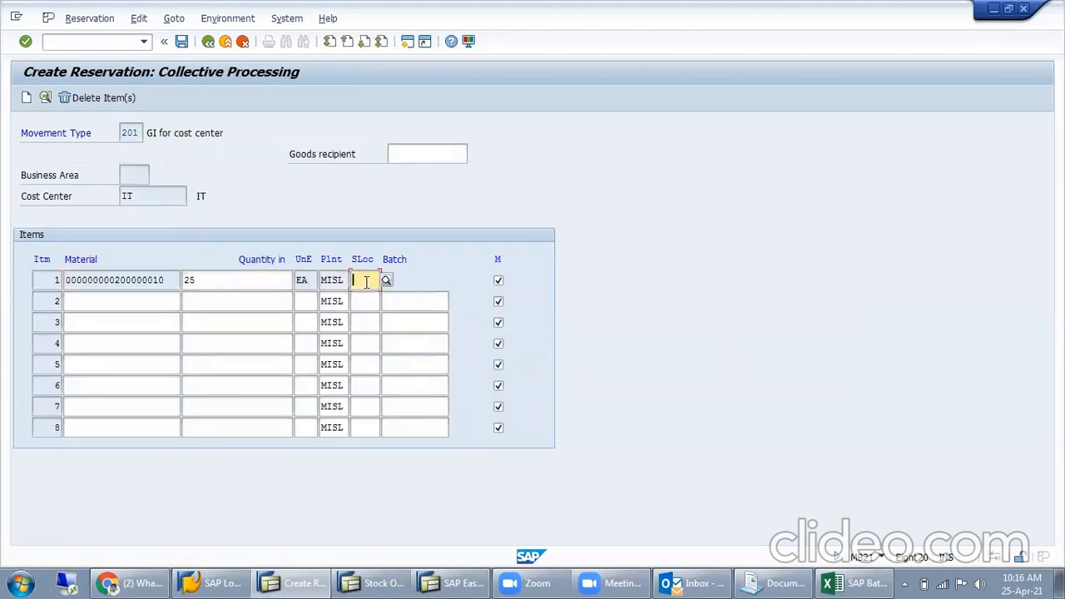
type("MISL")
key("Return")
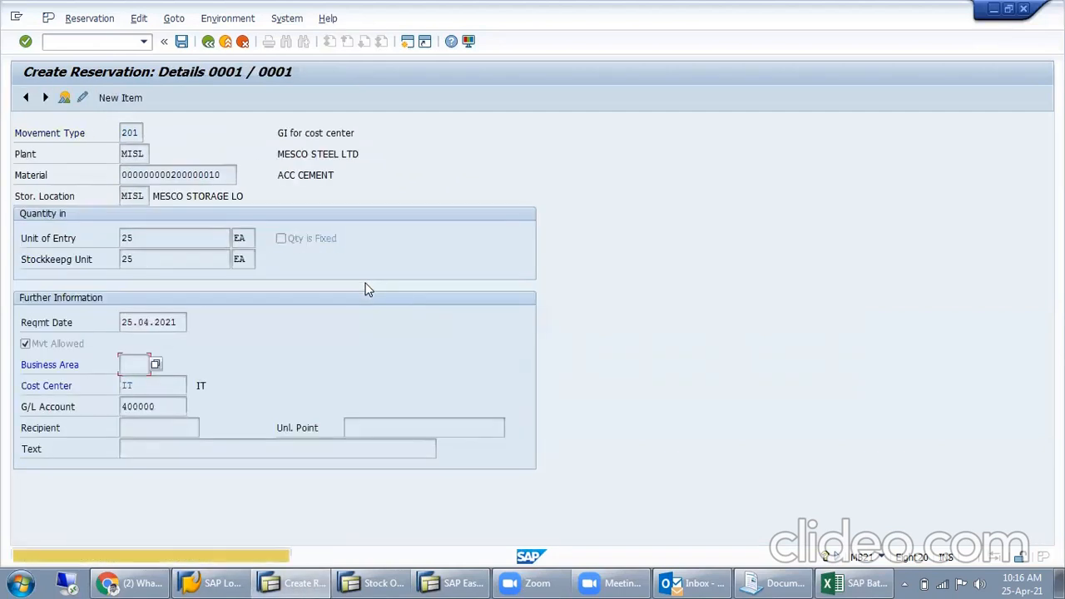
key("Return")
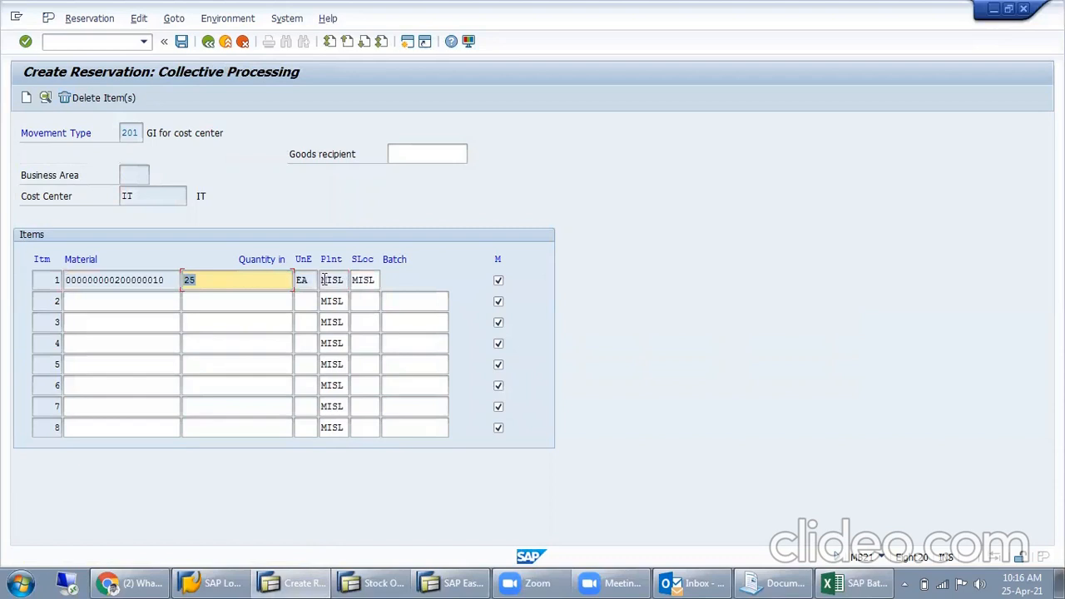
left_click(182, 41)
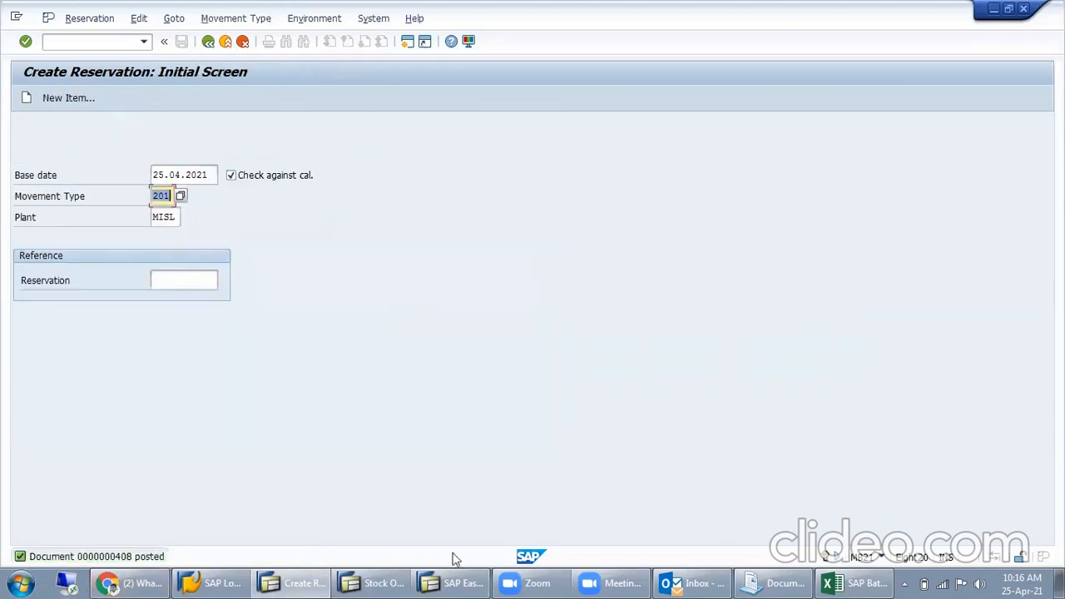
- Switch to the SAP Batch workbook in Excel and record reservation number 408 in N50 and quantity 25 in N51
left_click(857, 583)
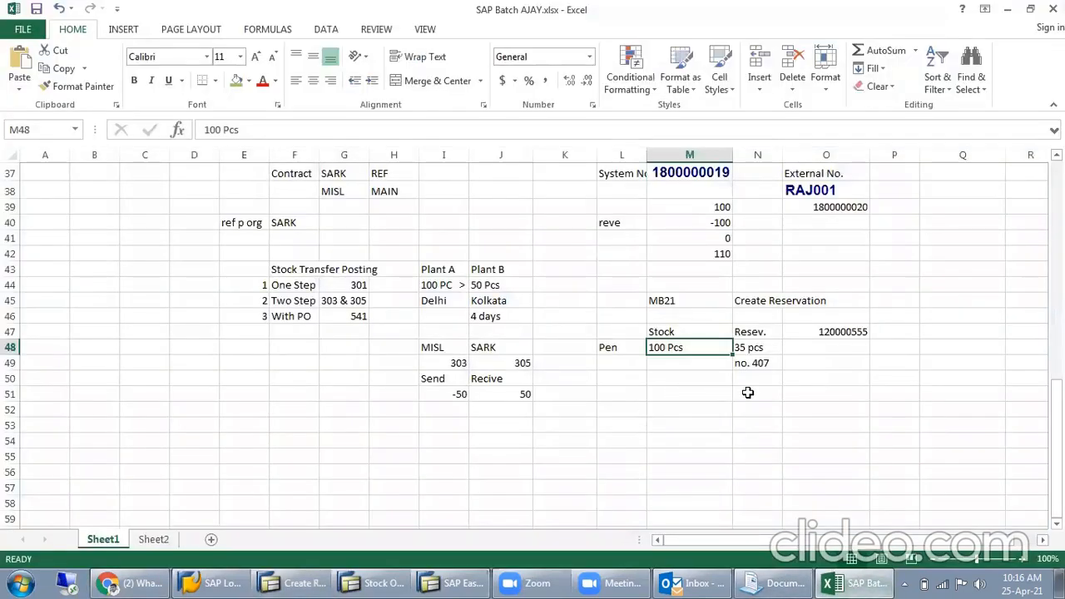
left_click(757, 382)
type("4088")
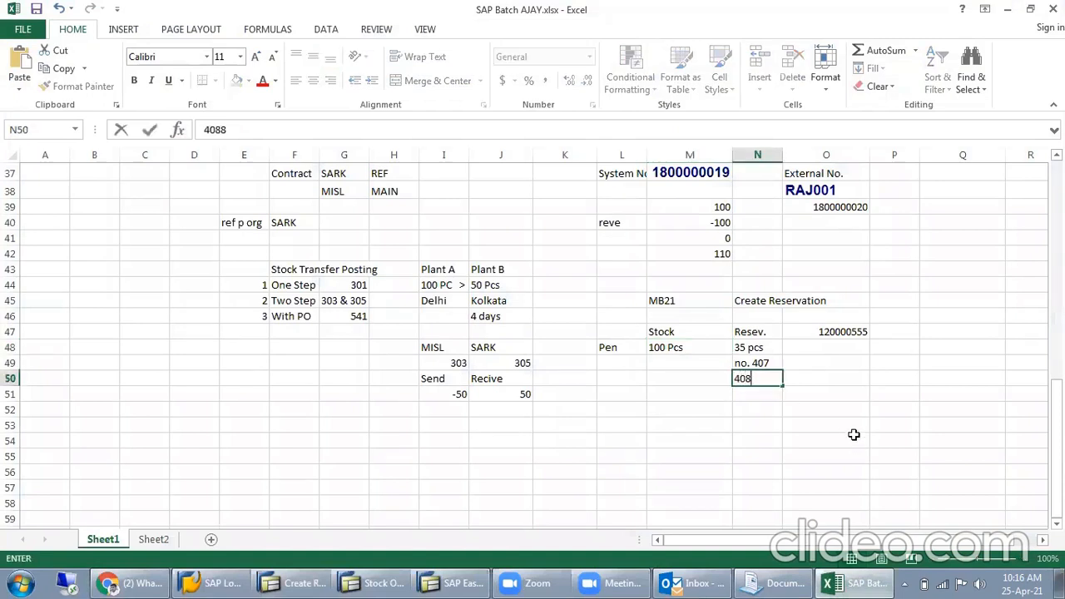
key("Return")
type("25")
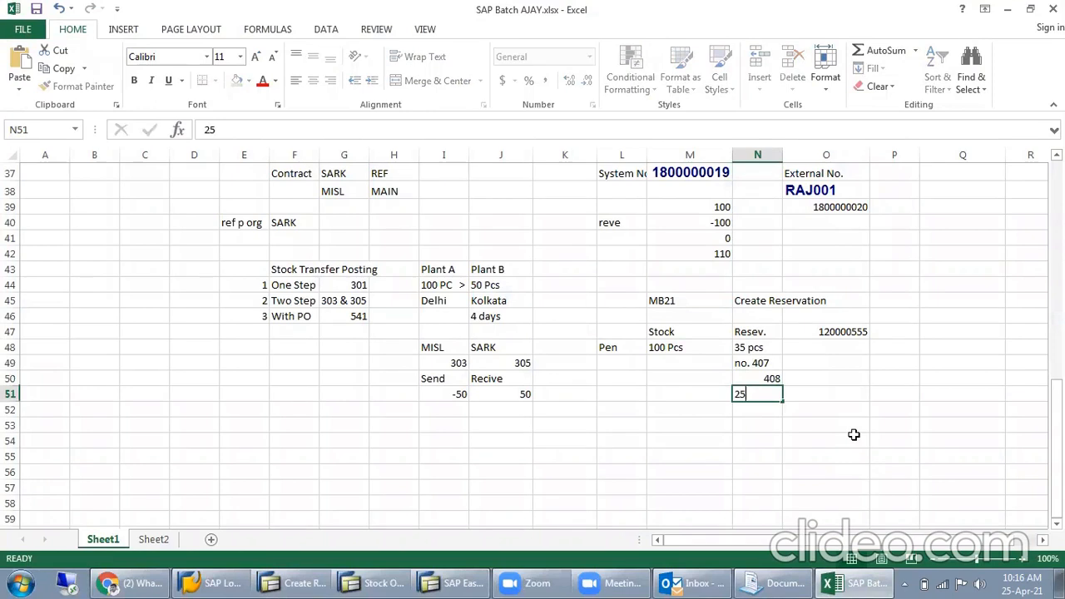
key("Return")
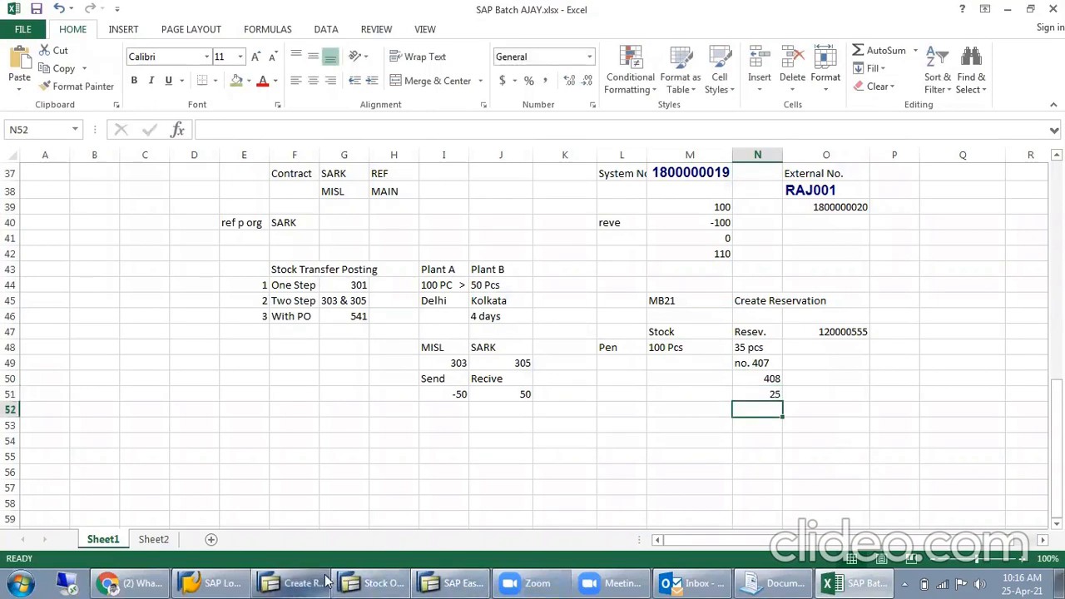
- Switch to the SAP Stock Overview session, refresh it and compare the reserved and unrestricted stock of ACC CEMENT
left_click(295, 582)
left_click(377, 583)
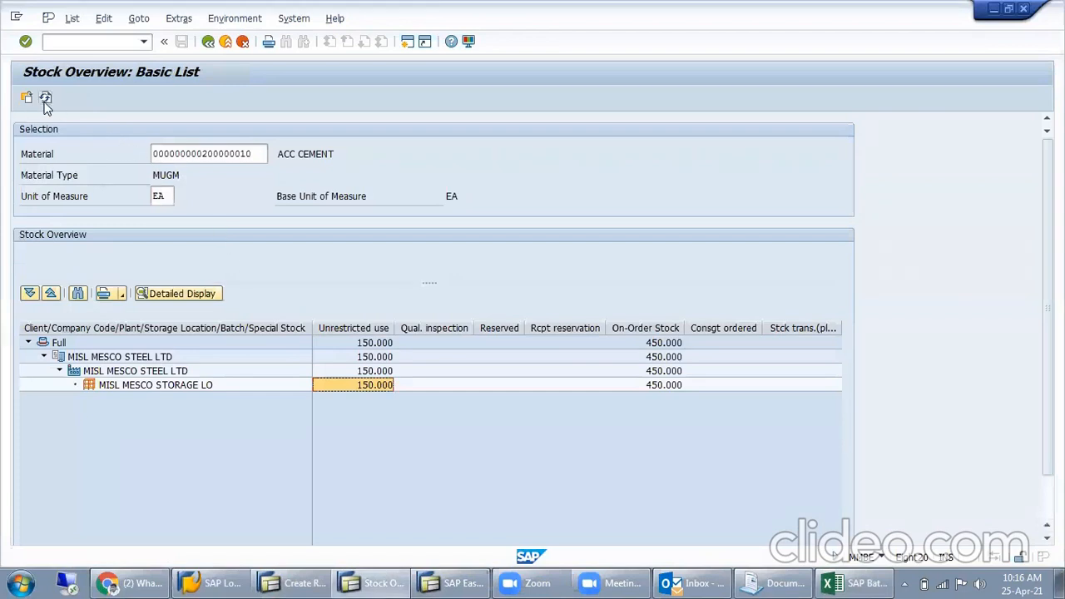
left_click(45, 97)
left_click(507, 371)
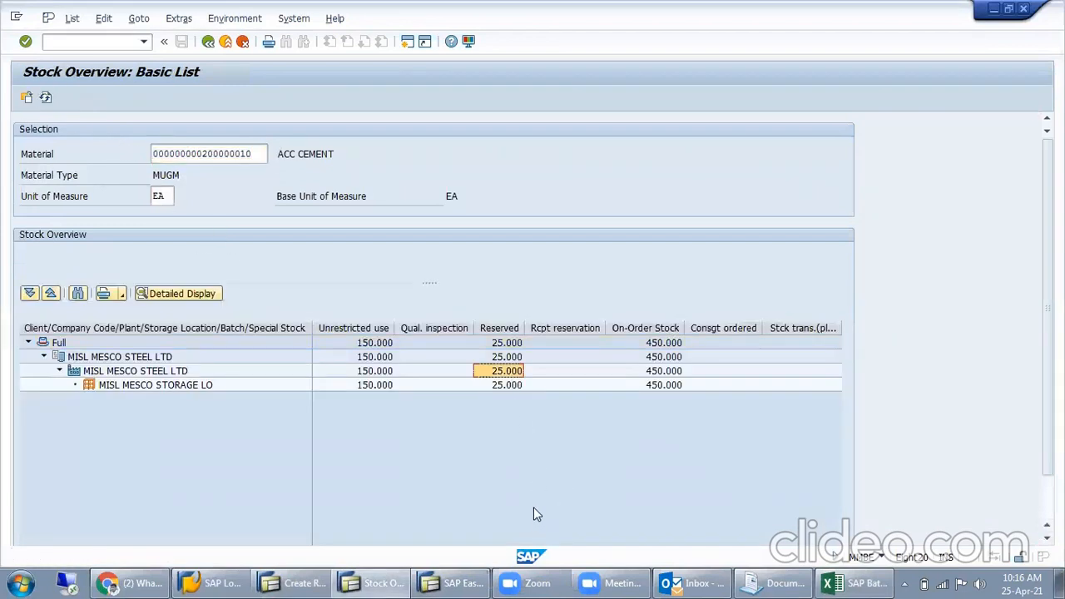
left_click(497, 386)
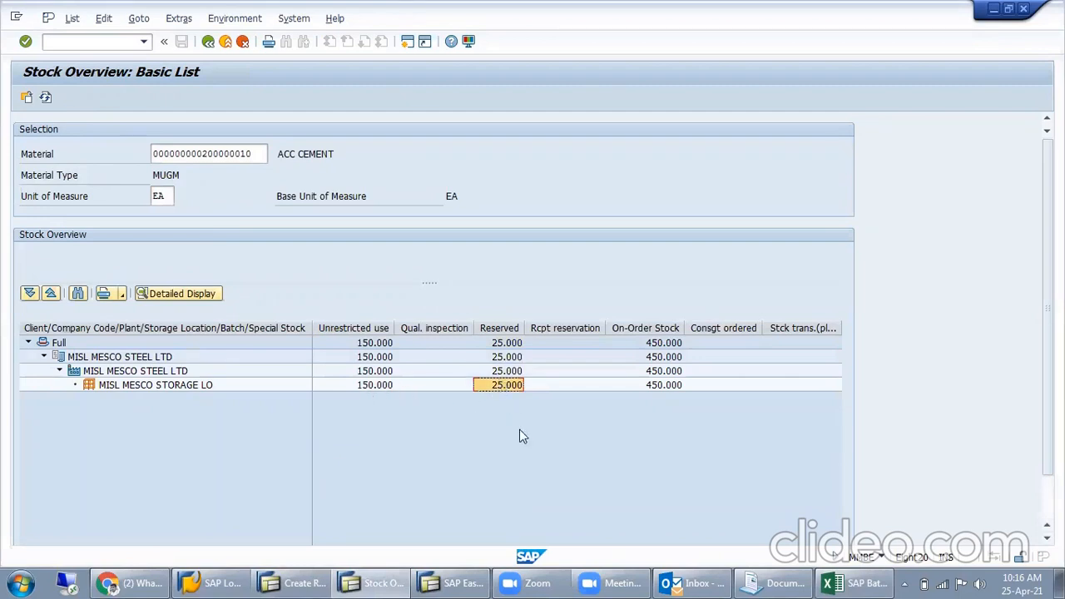
left_click(372, 386)
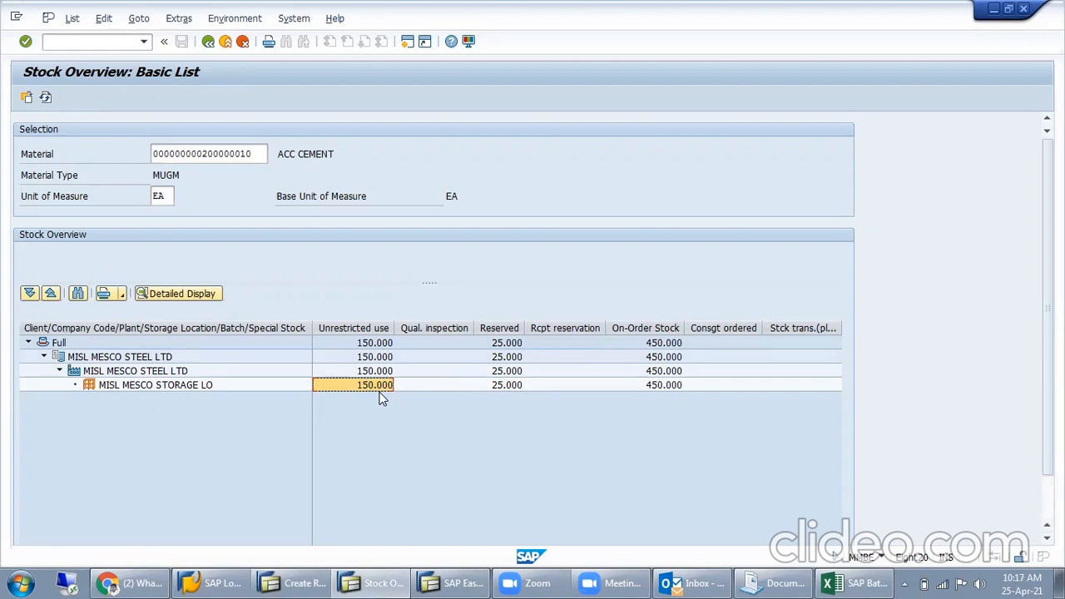
left_click(533, 384)
left_click(507, 386)
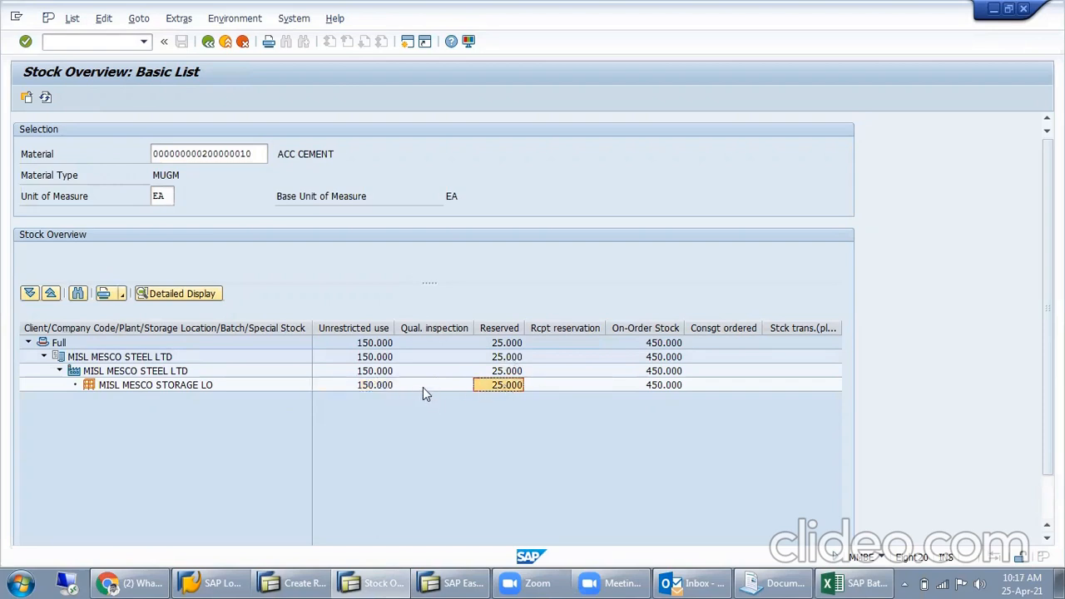
left_click(508, 376)
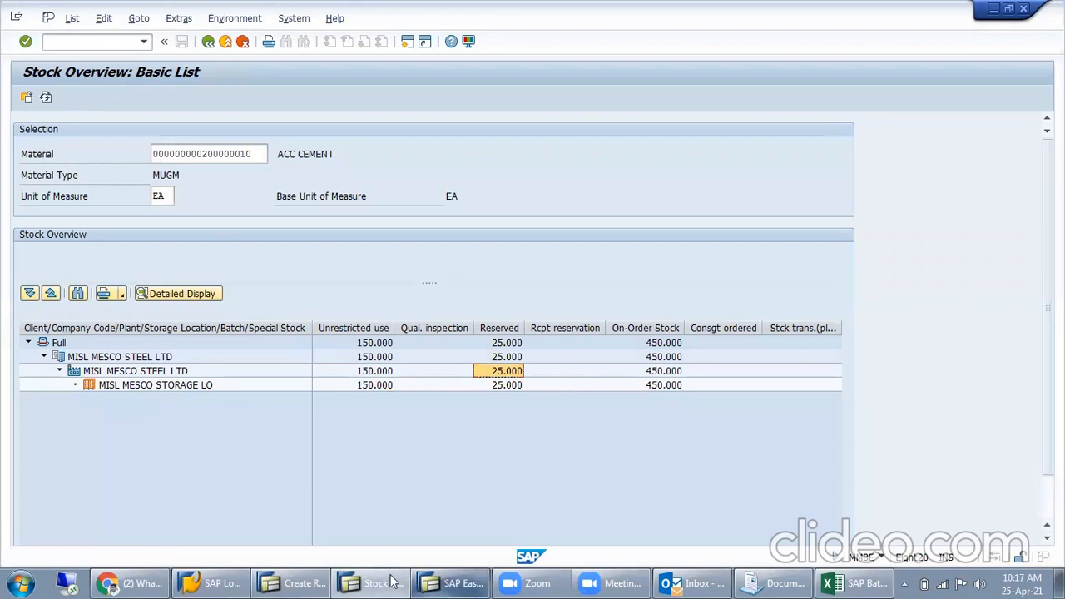
- Return to the Create Reservation session, start MIGO and load reservation 408 for a goods issue
left_click(295, 583)
left_click(101, 39)
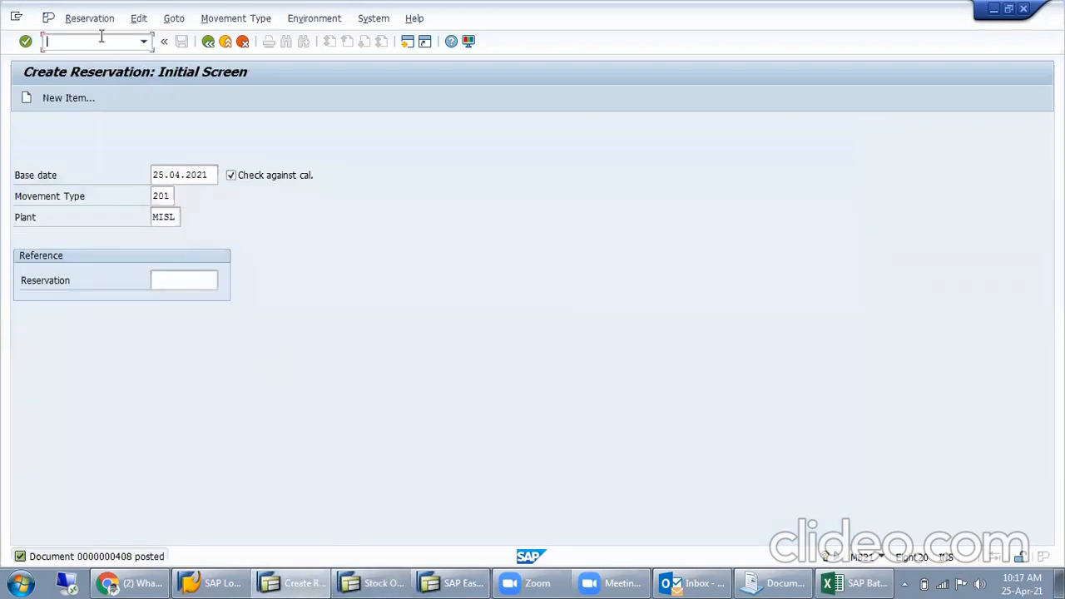
type("/nmigo")
key("Return")
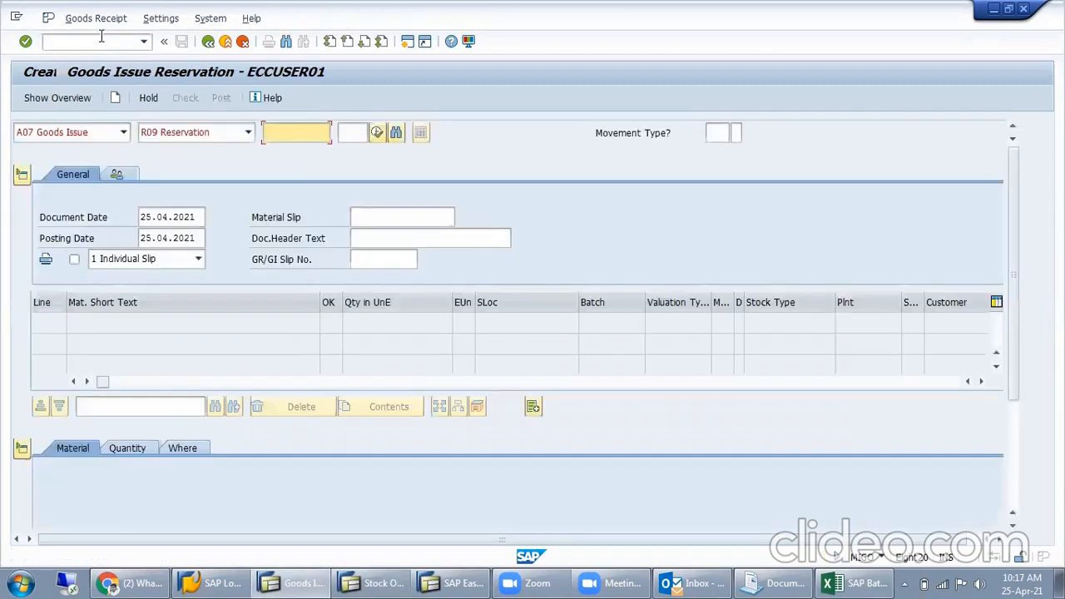
type("407")
key("Return")
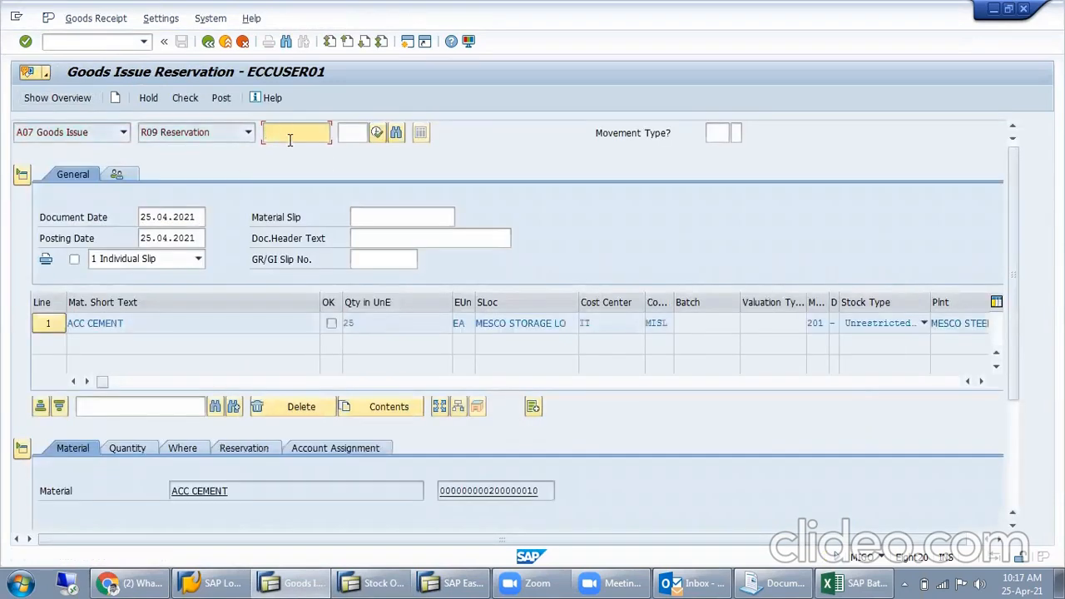
- Set the ACC CEMENT item's quantity in unit of entry to 15 and mark the item as OK
left_click_drag(387, 323, 315, 335)
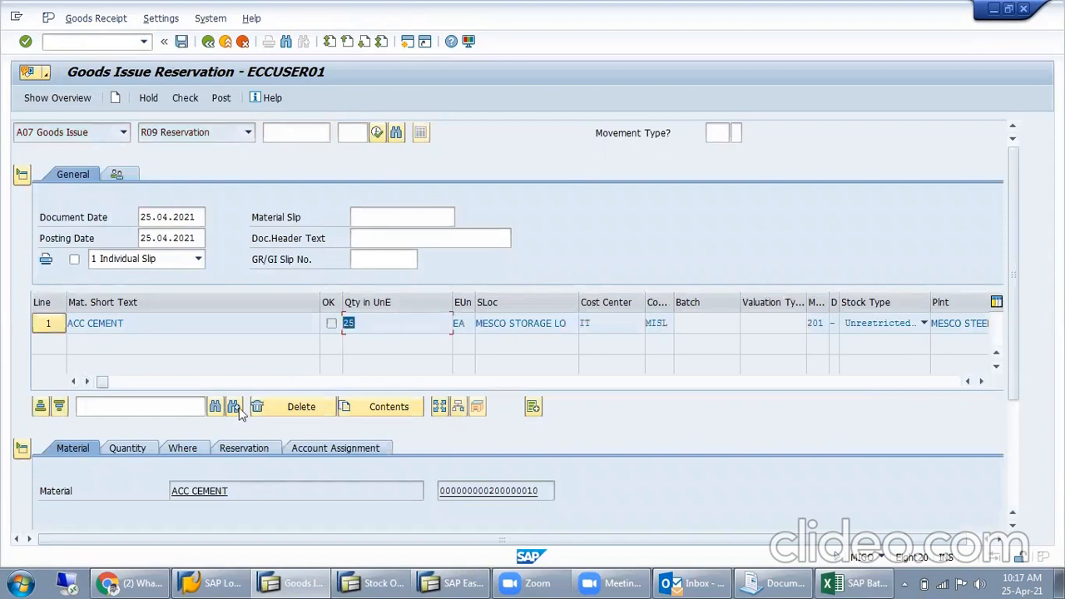
left_click(126, 449)
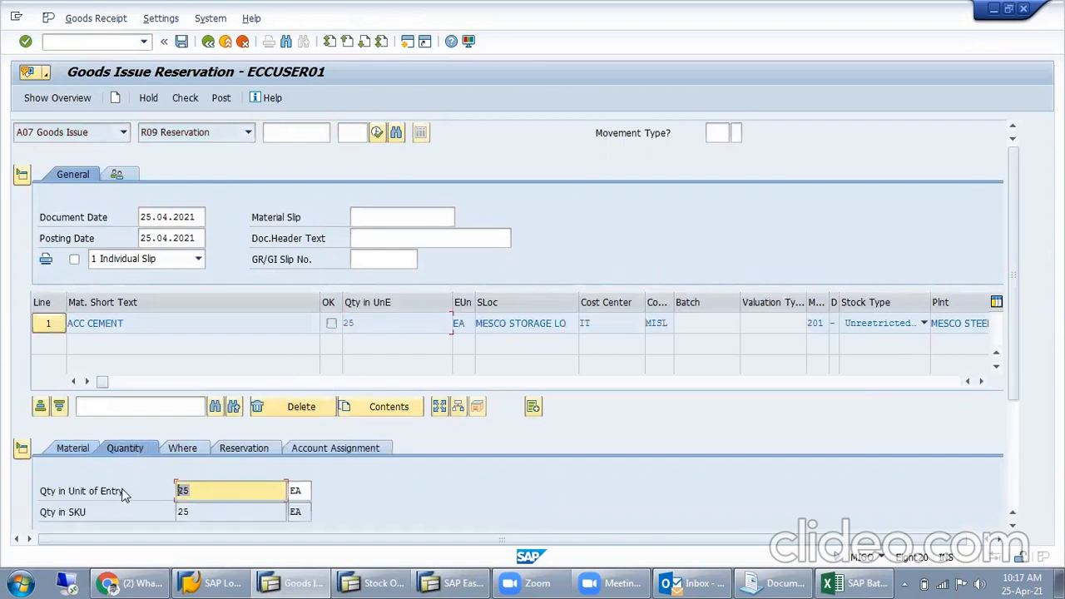
type("15")
scroll(249, 499, "down", 3)
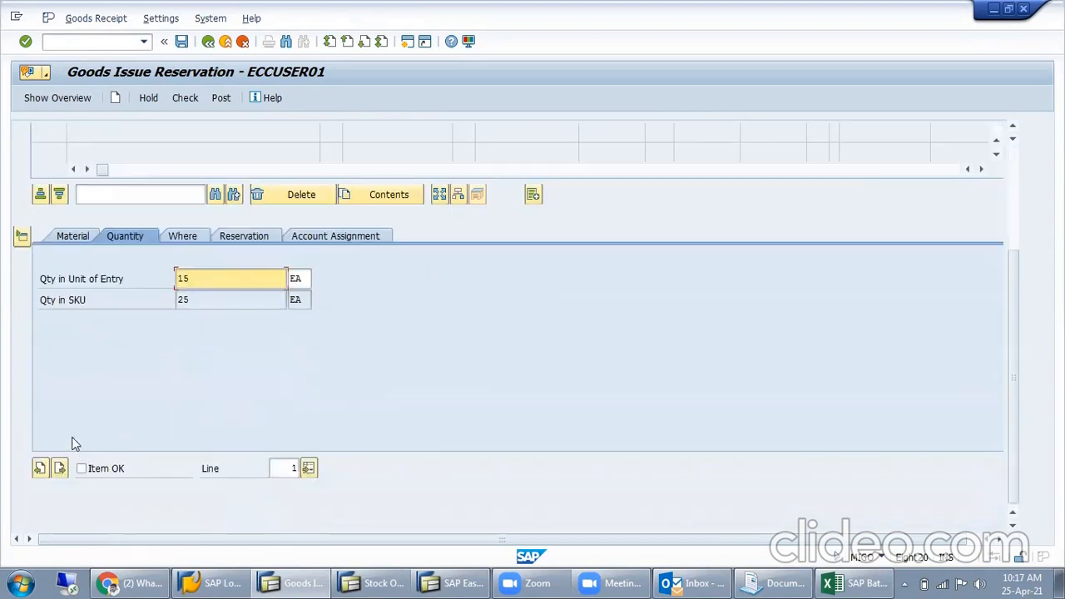
key("Return")
left_click(91, 469)
scroll(383, 367, "up", 5)
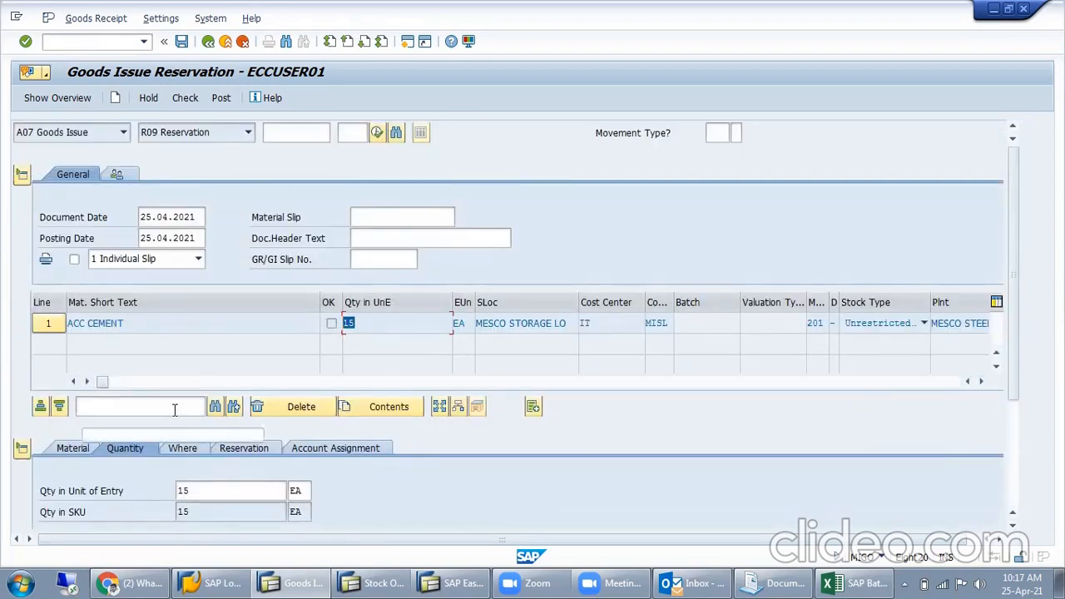
- Review the item's movement, storage location and reservation data, and check and post the goods issue
left_click(185, 448)
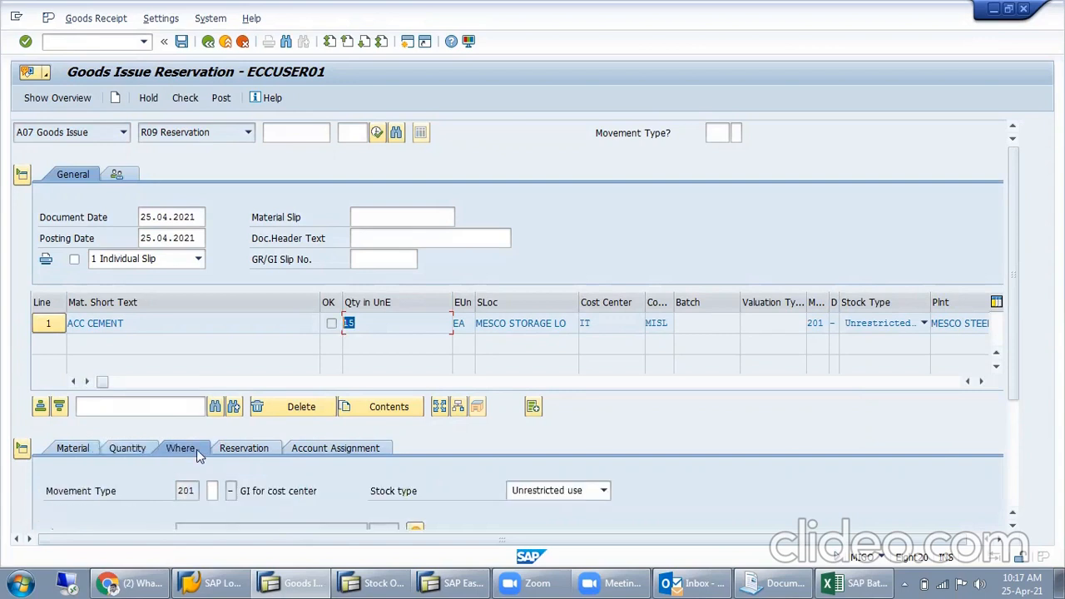
scroll(196, 450, "down", 3)
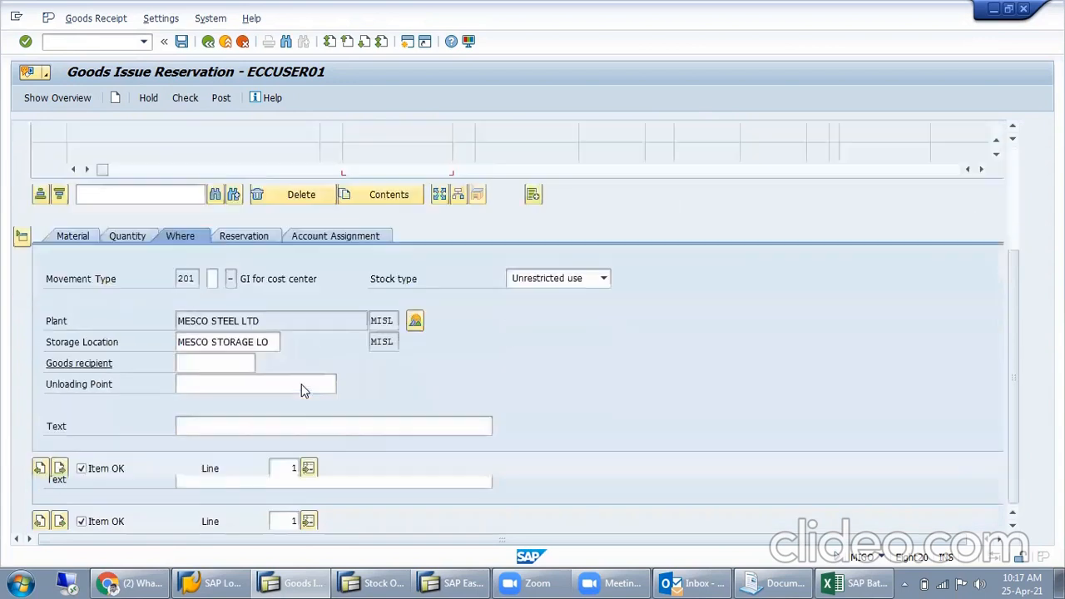
left_click(249, 238)
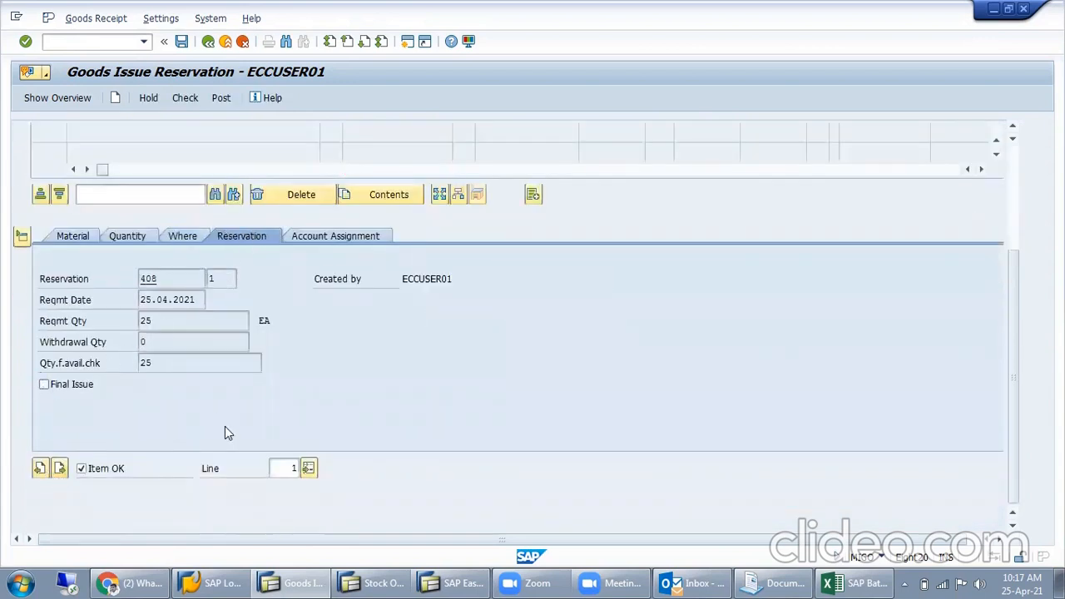
scroll(294, 367, "up", 3)
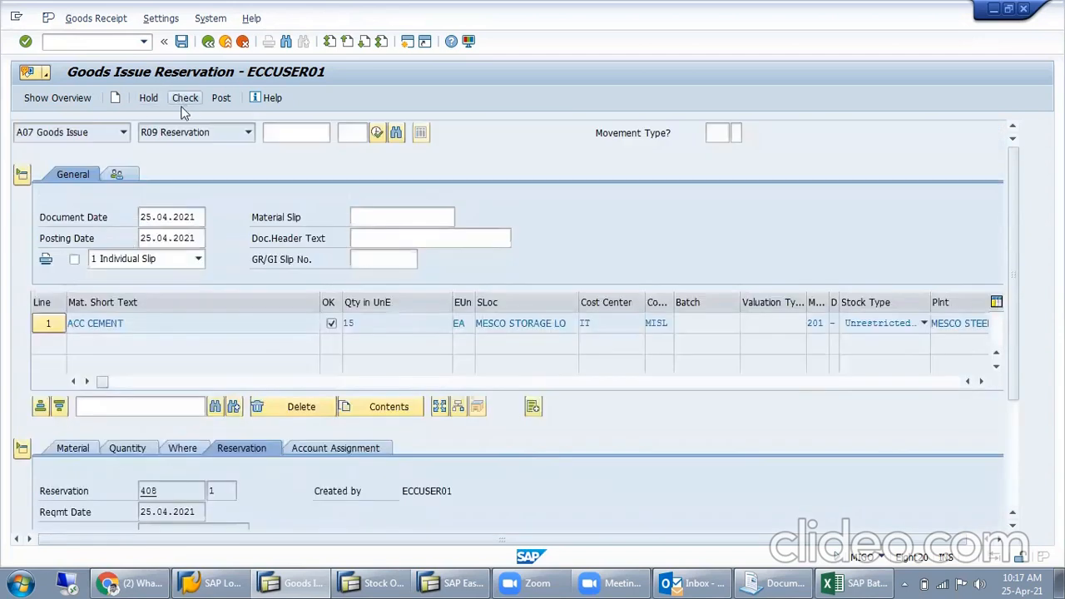
left_click(188, 103)
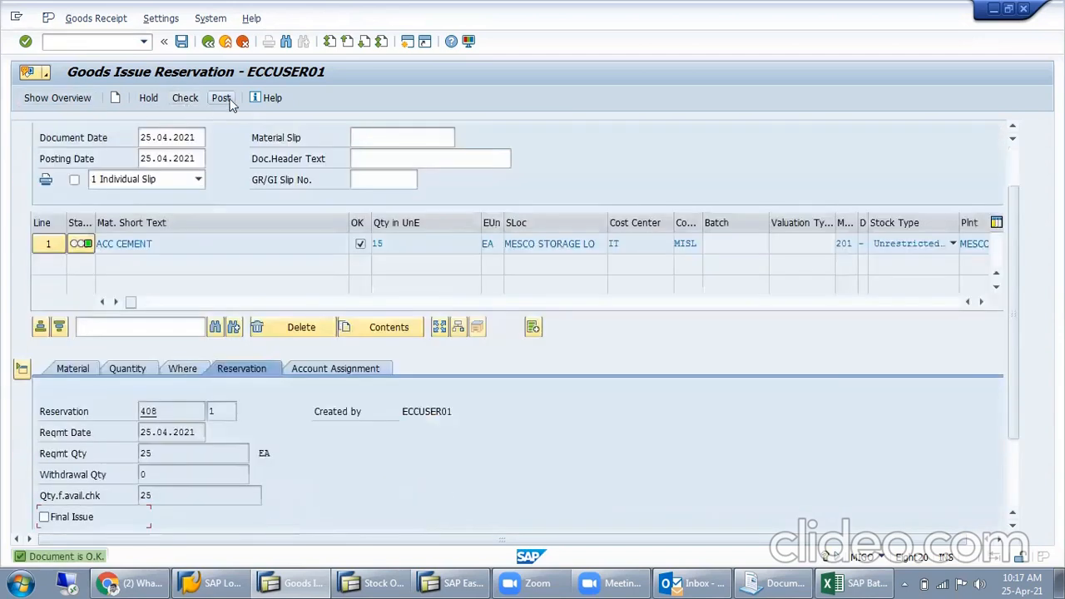
left_click(221, 97)
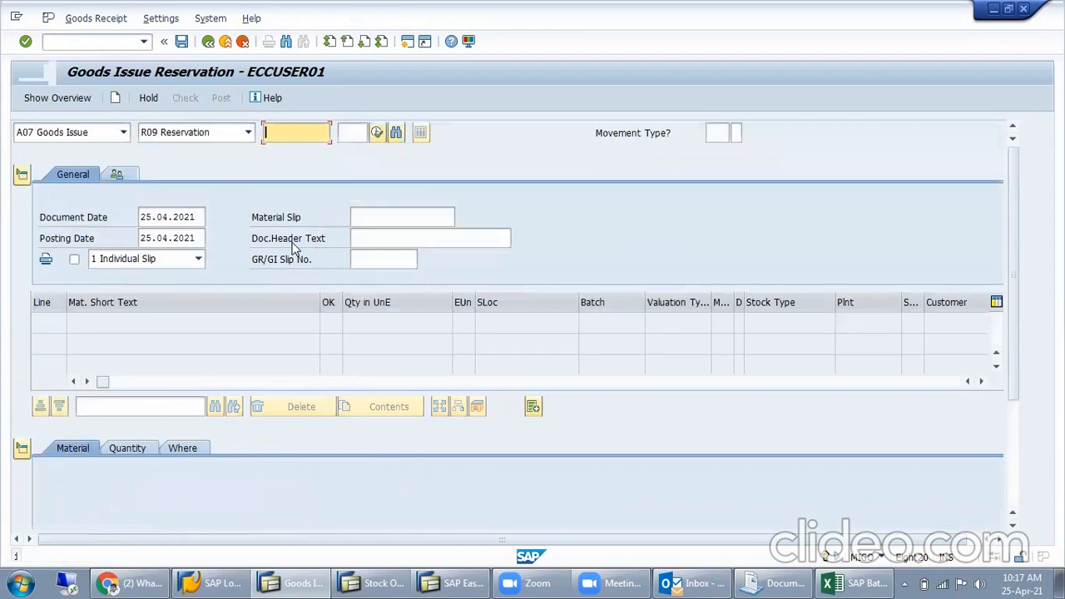
- Switch to the Stock Overview session, refresh it and examine the remaining unrestricted and reserved quantities of ACC CEMENT
left_click(386, 581)
left_click(45, 97)
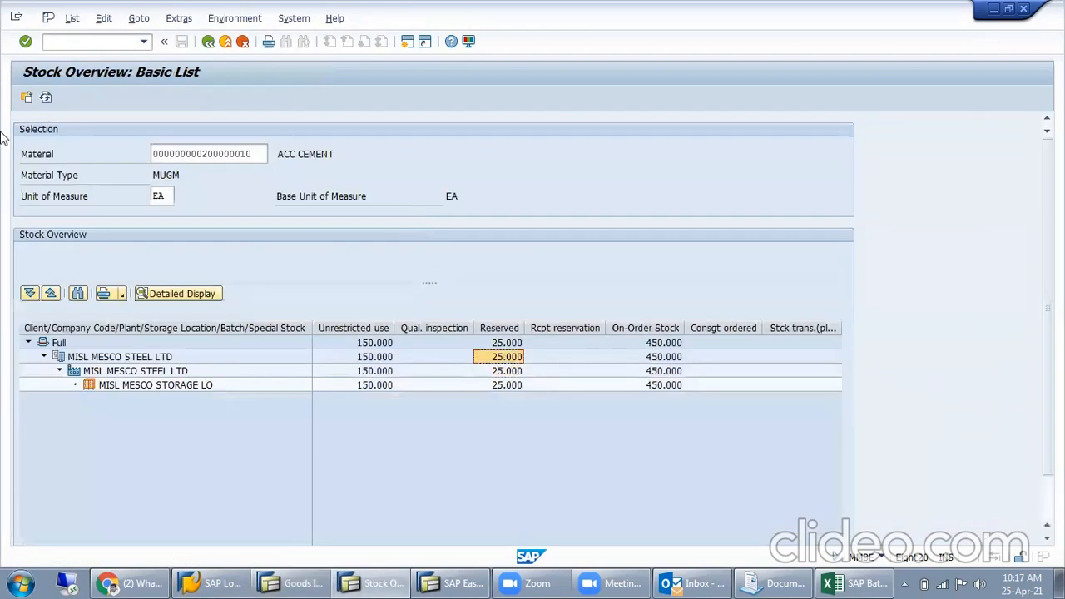
left_click(375, 385)
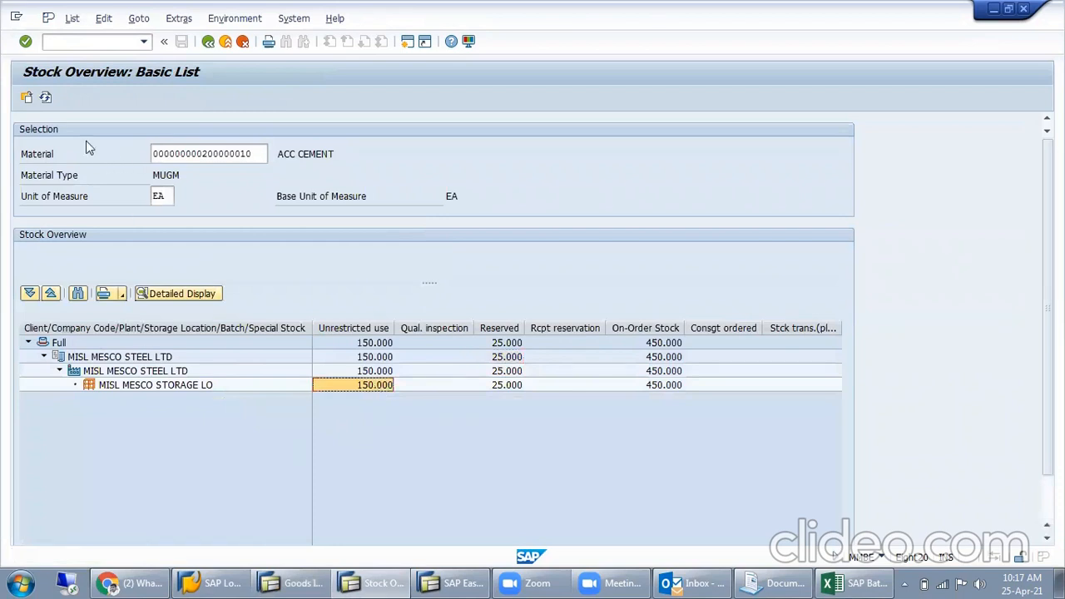
left_click(45, 98)
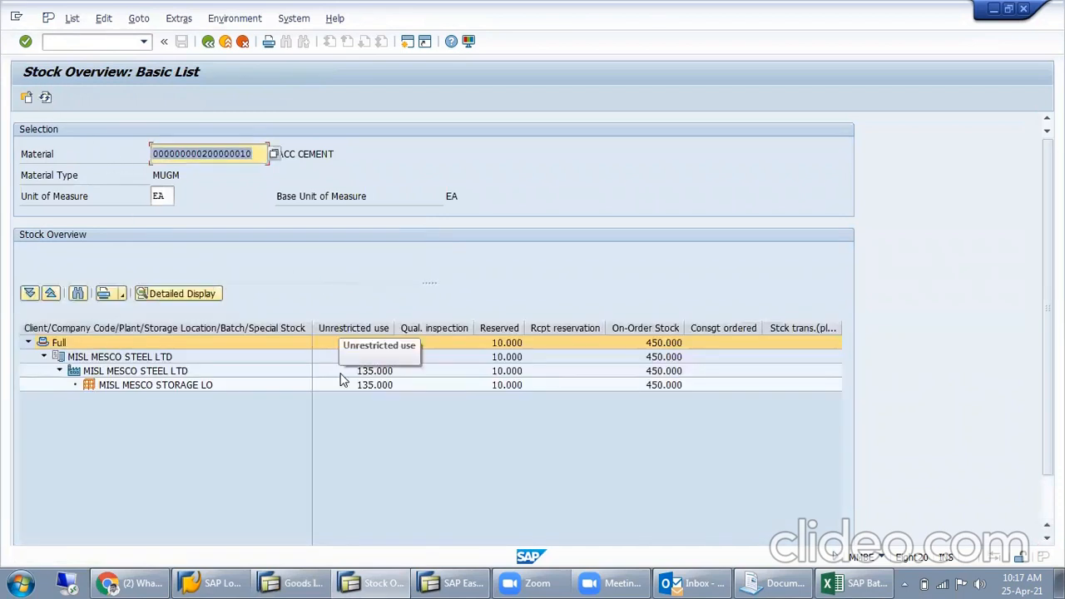
left_click(509, 358)
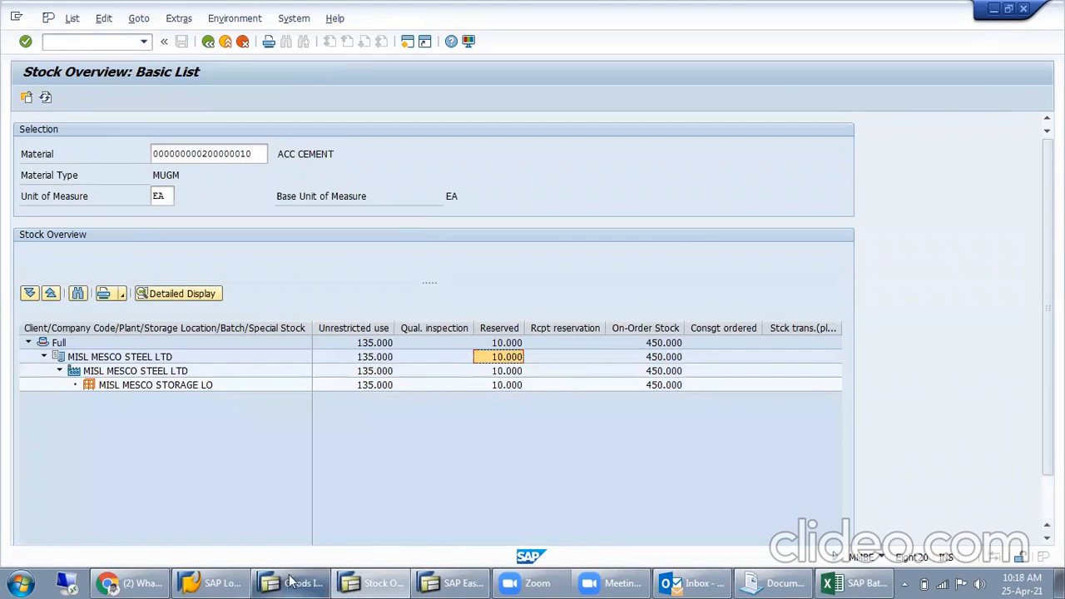
- Return to the Goods Issue session and load reservation 408 again for a goods issue
left_click(389, 387)
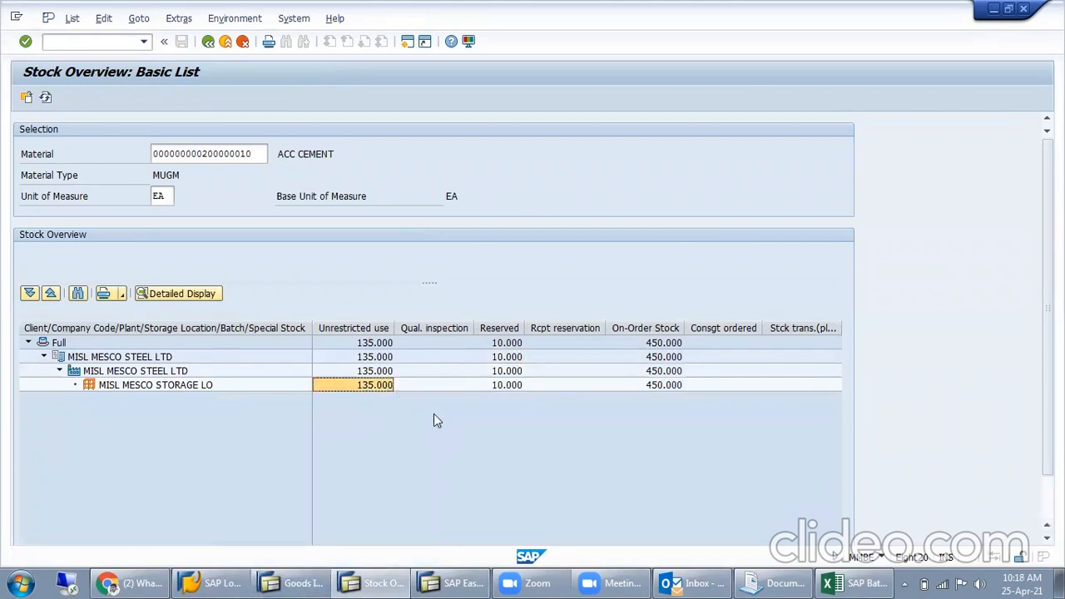
left_click(295, 582)
type("408")
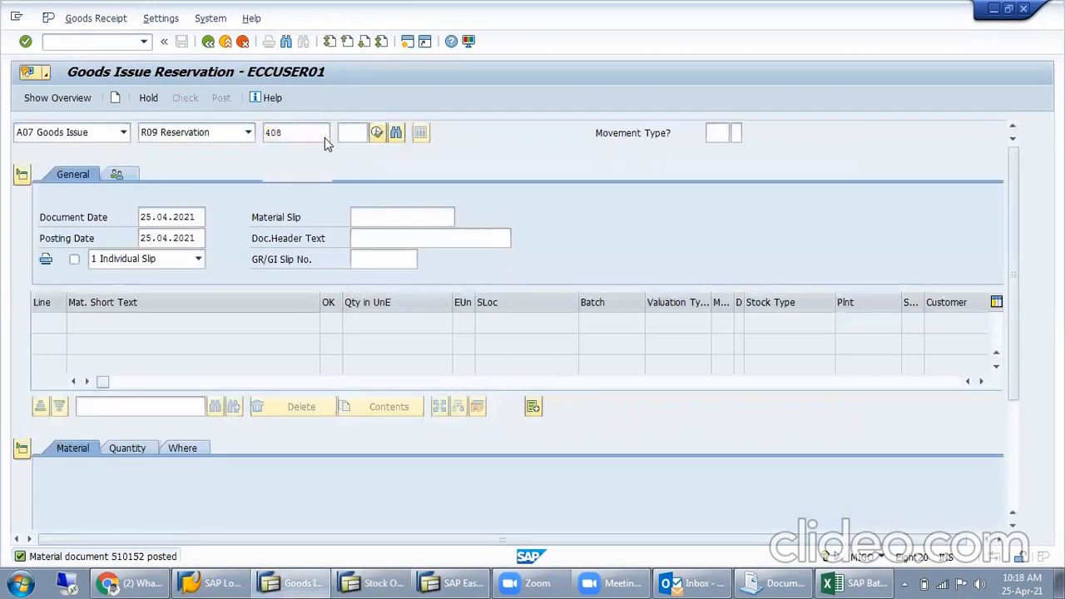
key("Return")
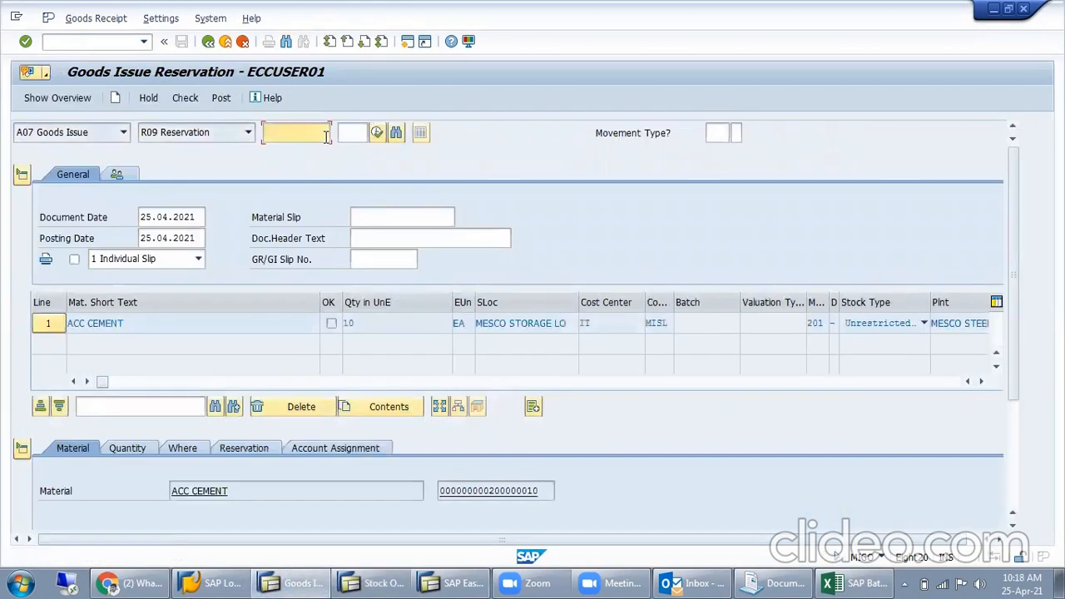
- Review the ACC CEMENT item's quantity and movement data, mark the item as OK and set Final Issue in its reservation details
left_click(394, 323)
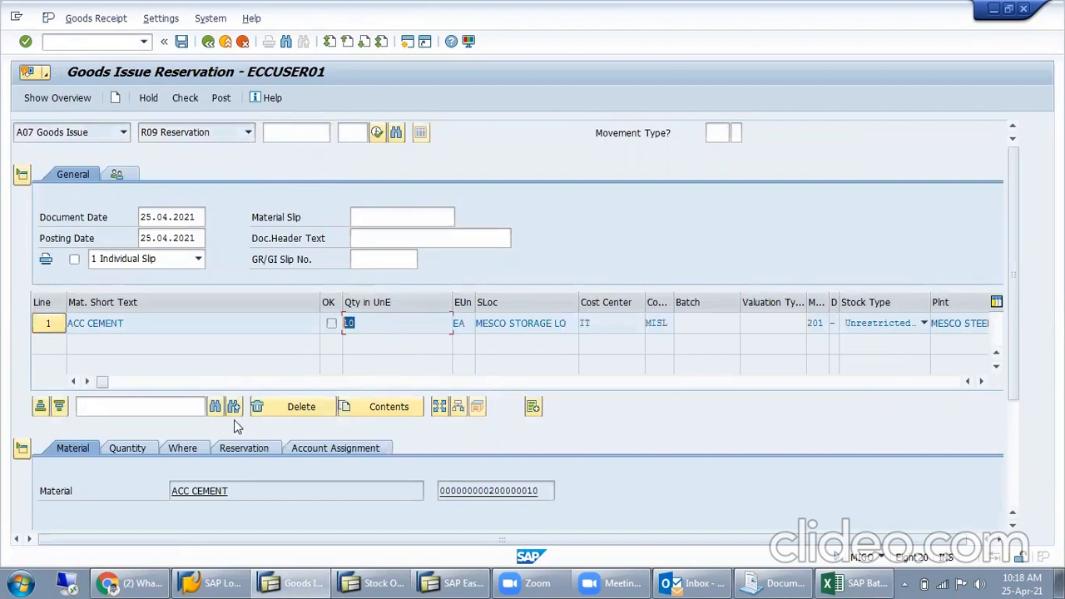
left_click(181, 448)
scroll(66, 450, "down", 3)
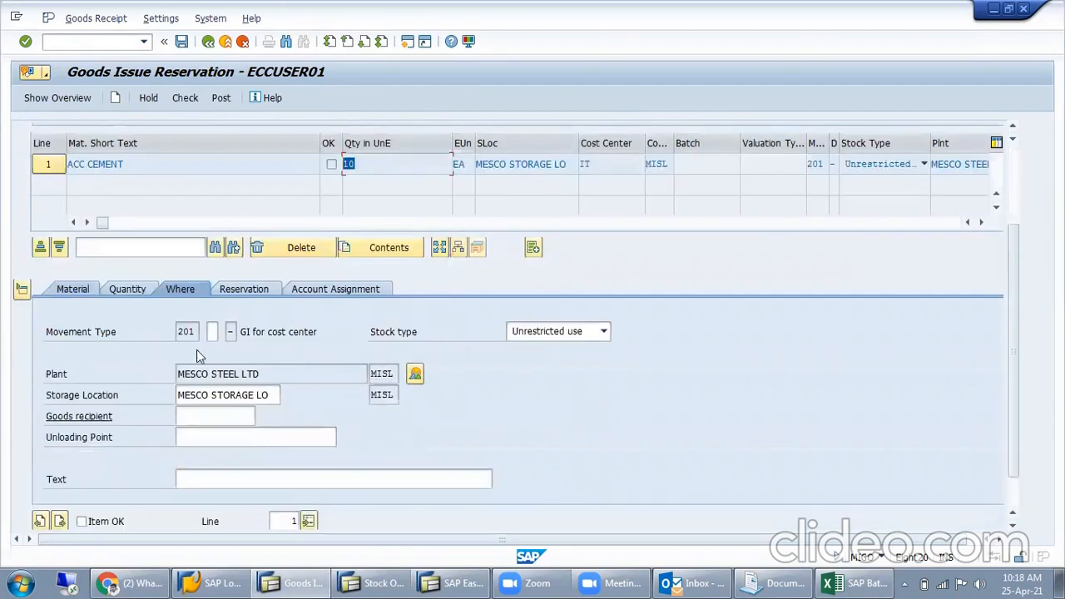
left_click(107, 521)
left_click(248, 290)
left_click(75, 438)
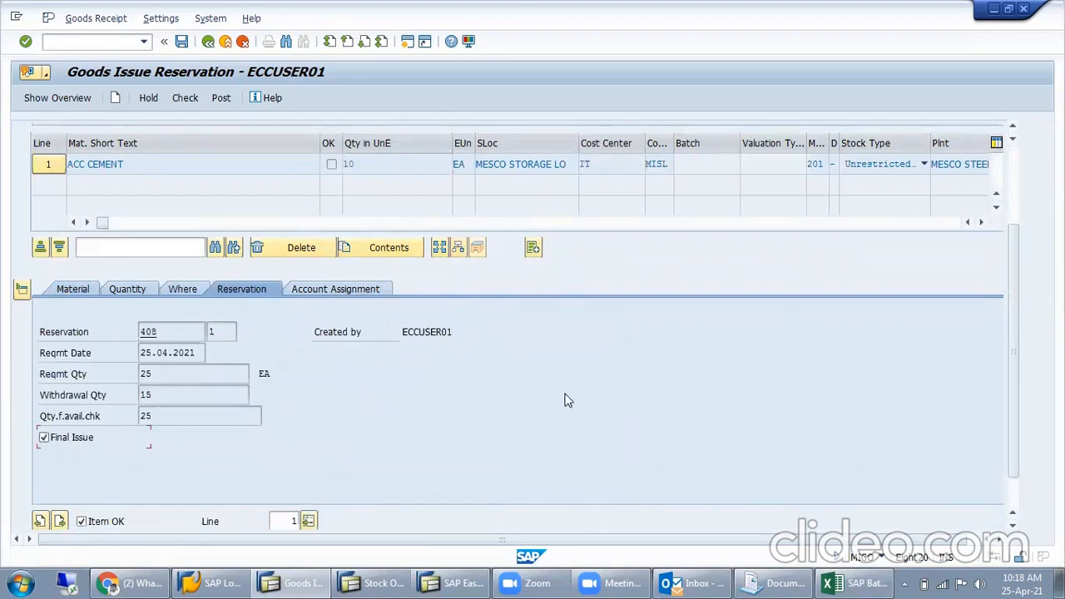
- Review the item's withdrawal and requirement quantities, and check and post the goods issue
left_click_drag(153, 394, 114, 397)
left_click(388, 163)
left_click(202, 410)
left_click(166, 371)
left_click(184, 97)
left_click(221, 98)
- Switch to the Stock Overview session, refresh it and examine the reserved and unrestricted quantities of ACC CEMENT
left_click(387, 582)
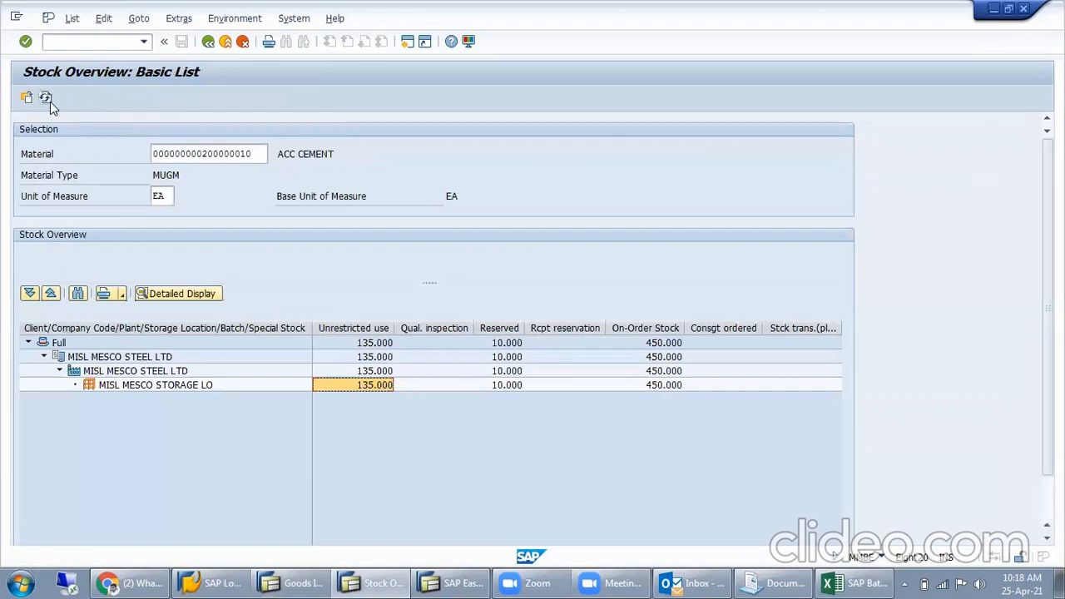
left_click(46, 98)
left_click(502, 372)
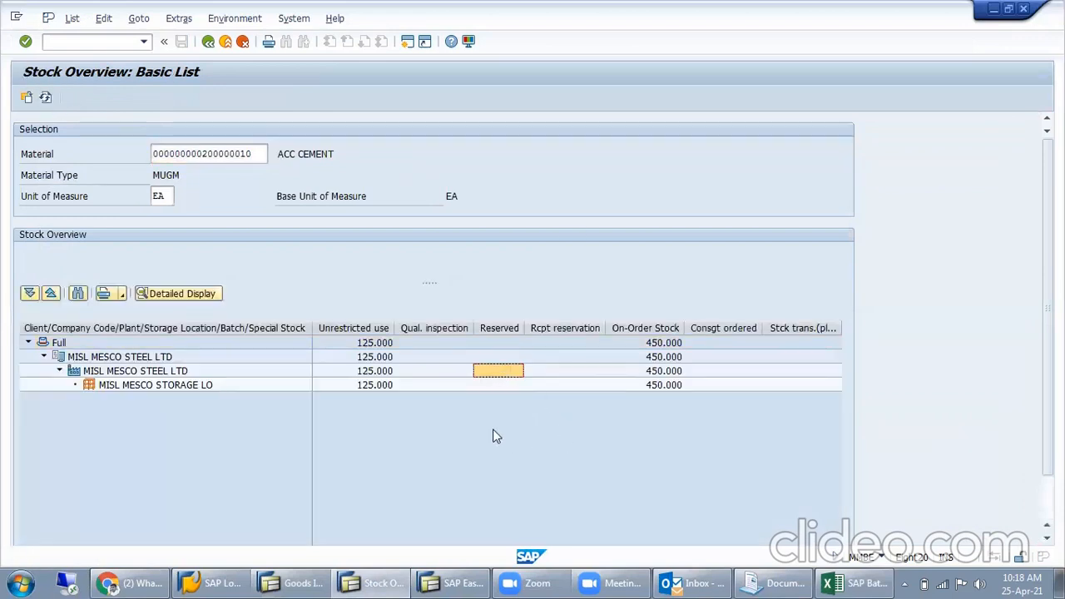
left_click(378, 388)
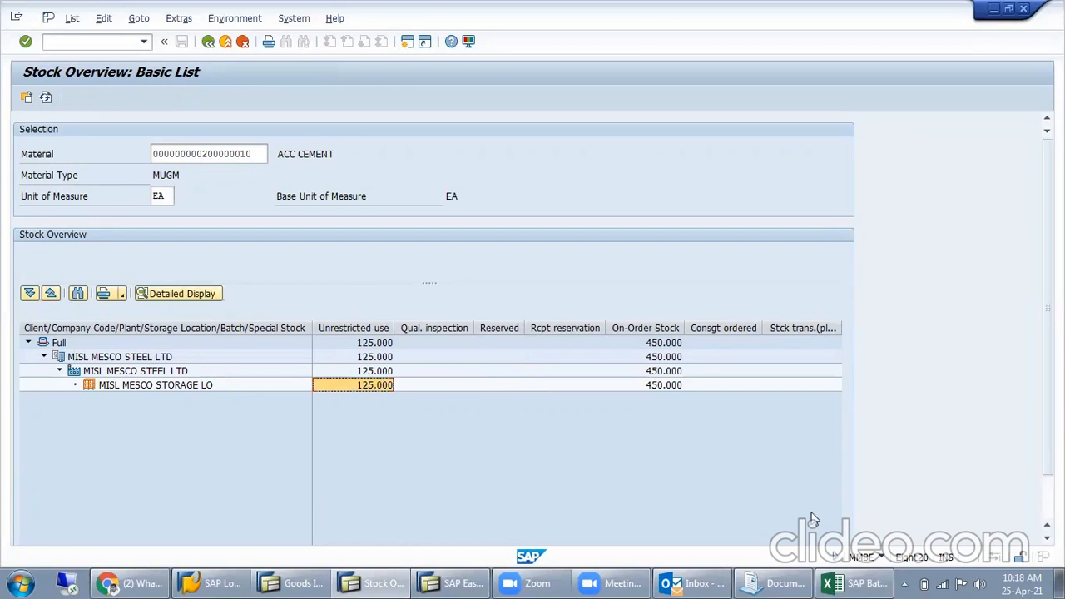
- Switch to the SAP Batch AJAY.xlsx workbook and fill the Reservations cells B73:D73 and Goods Issue cell B72 on Sheet2 green
left_click(858, 584)
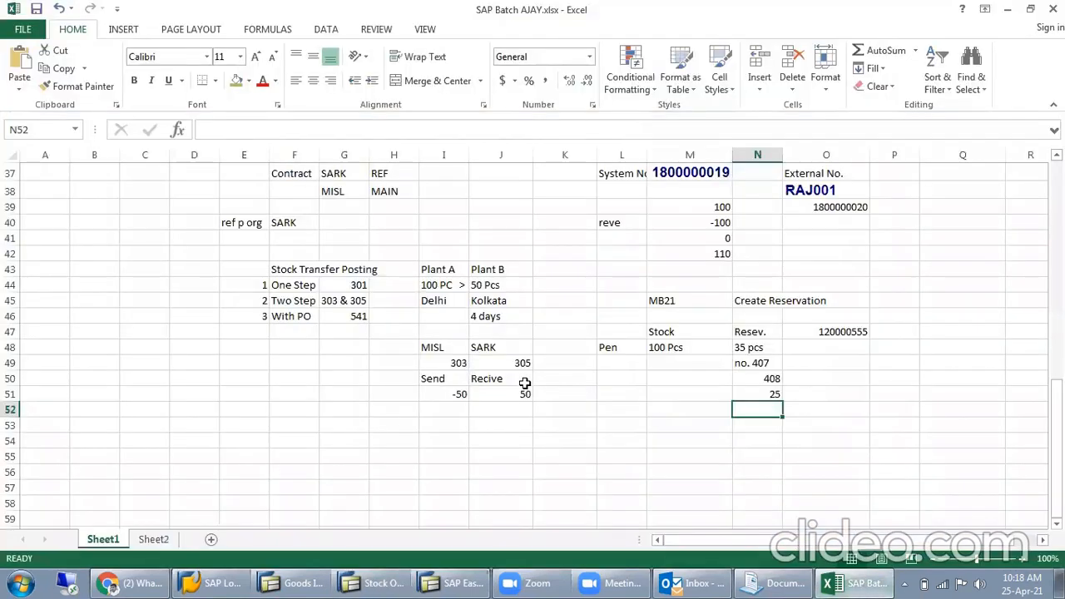
scroll(523, 388, "up", 1)
left_click(154, 539)
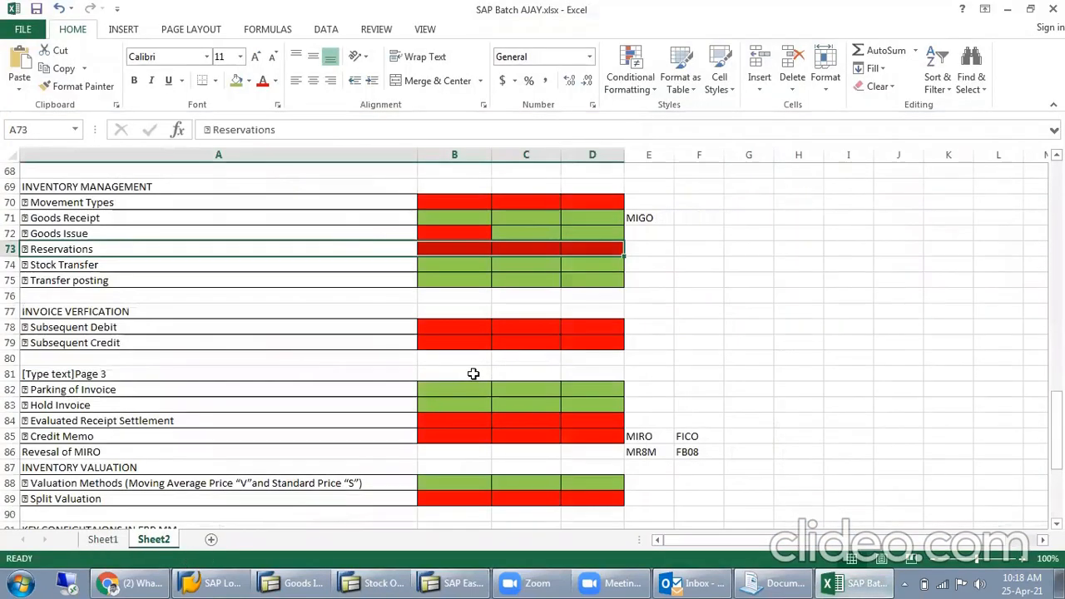
scroll(470, 379, "up", 1)
left_click(726, 317)
left_click_drag(476, 288, 586, 294)
left_click(237, 81)
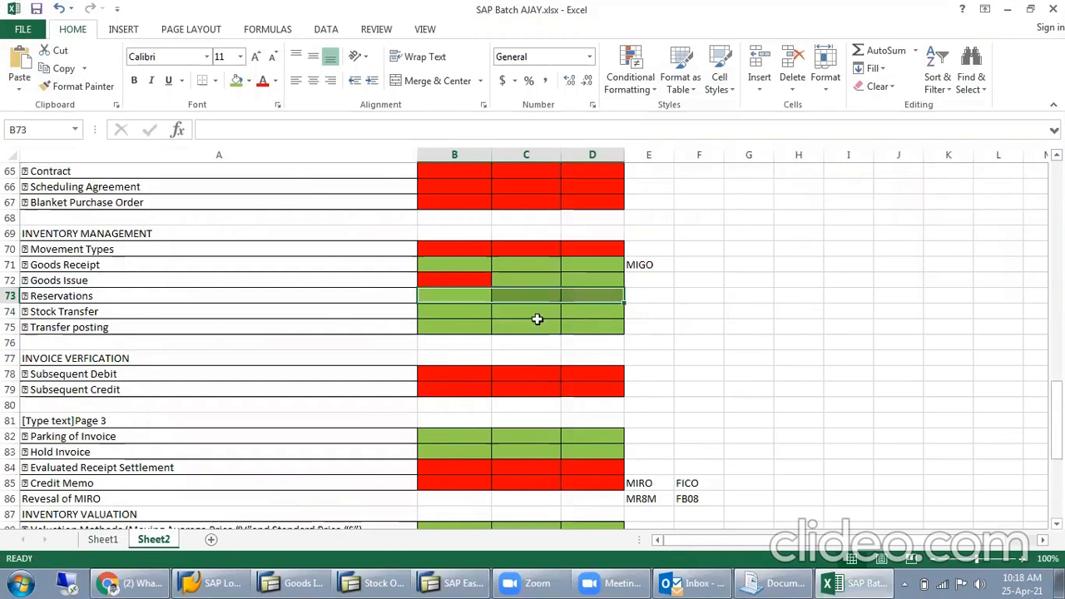
left_click(445, 283)
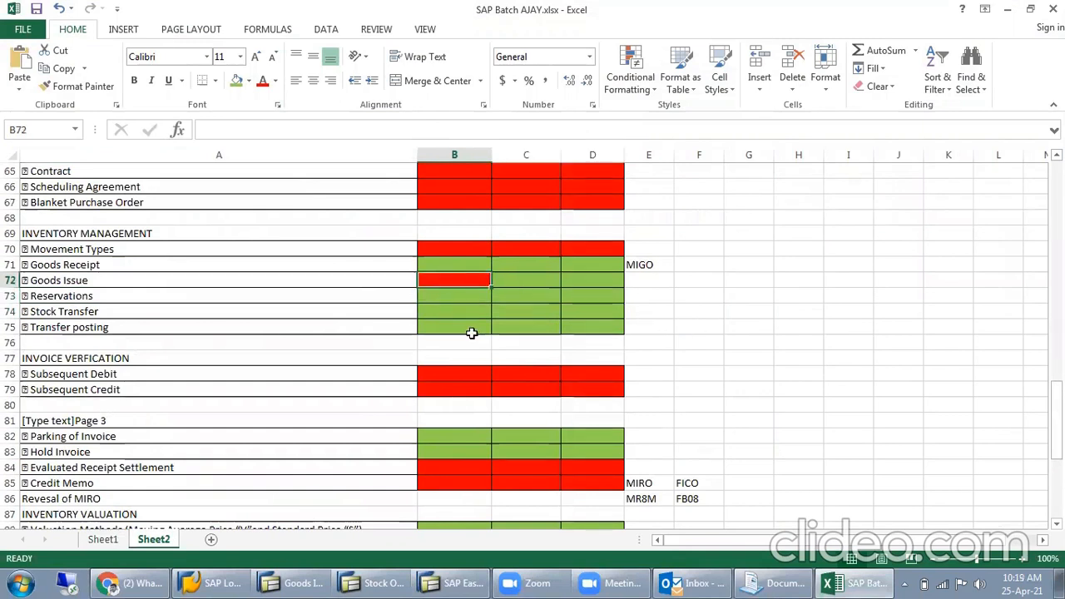
left_click(234, 85)
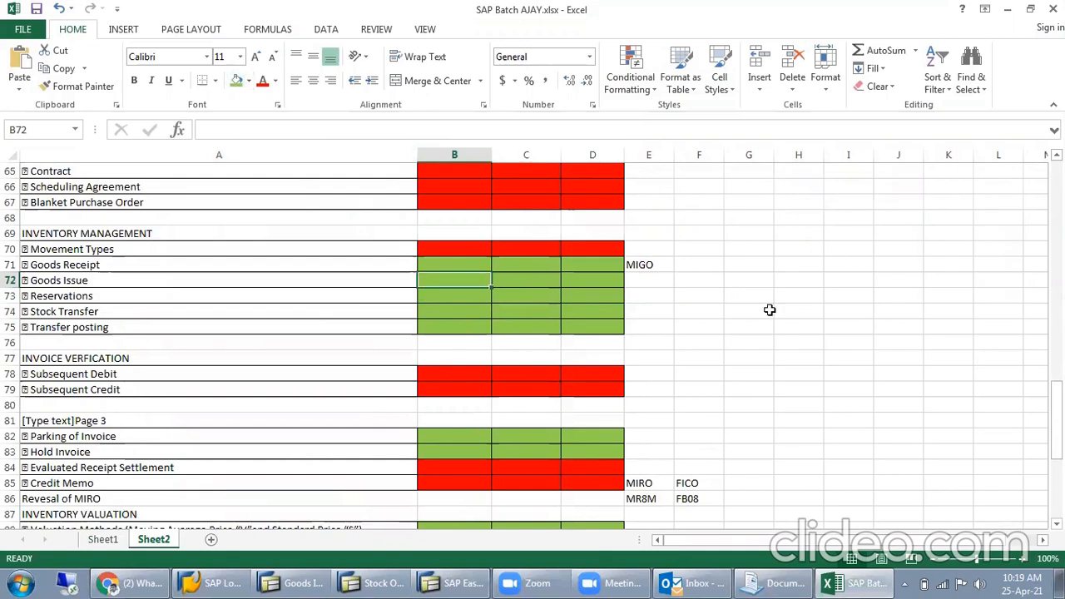
left_click(582, 310)
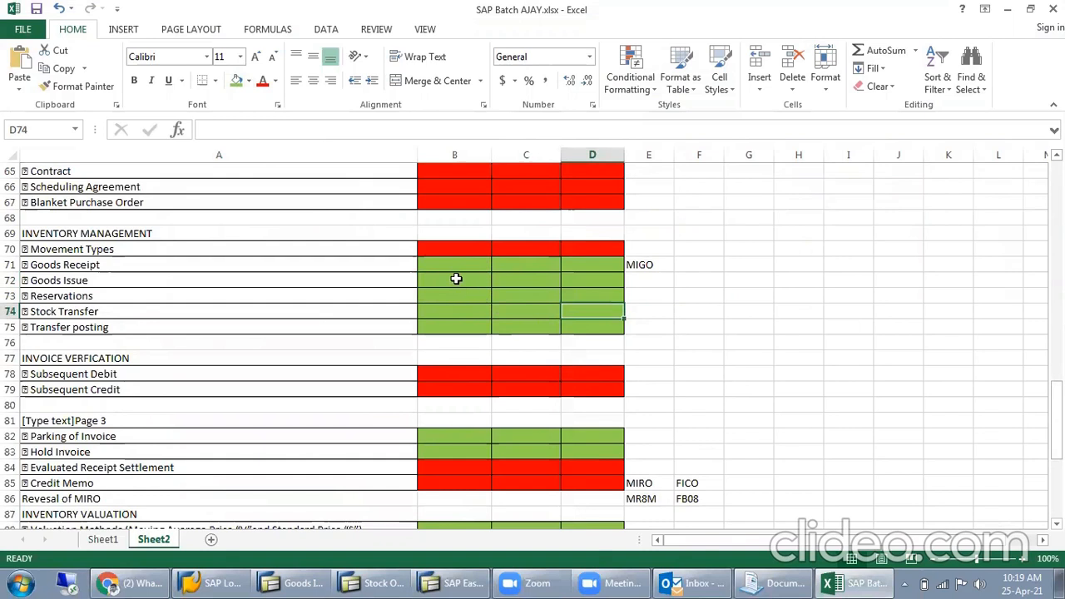
left_click(180, 252)
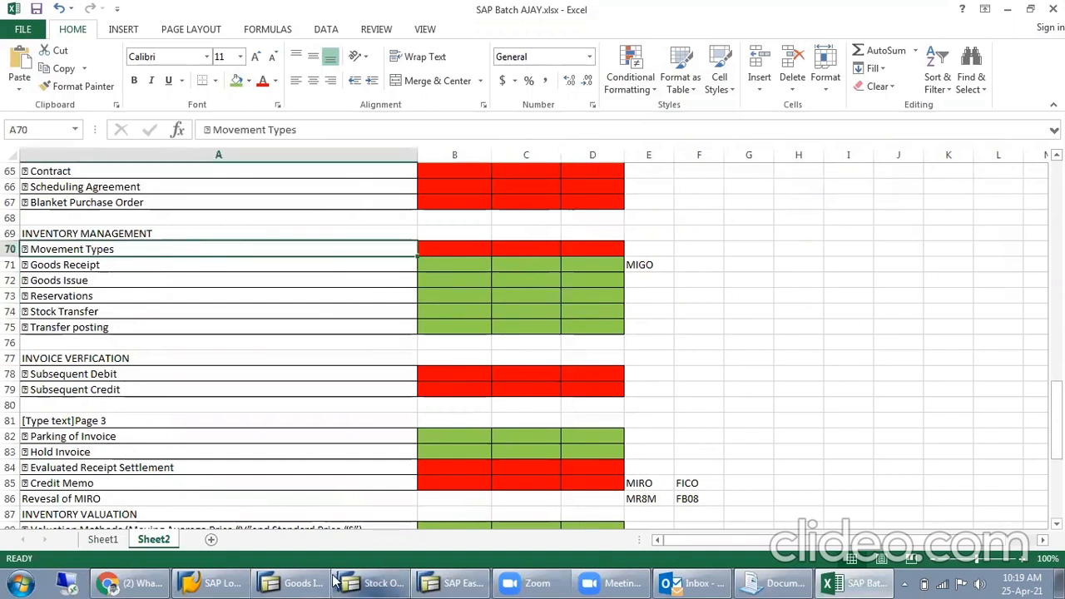
mouse_move(336, 580)
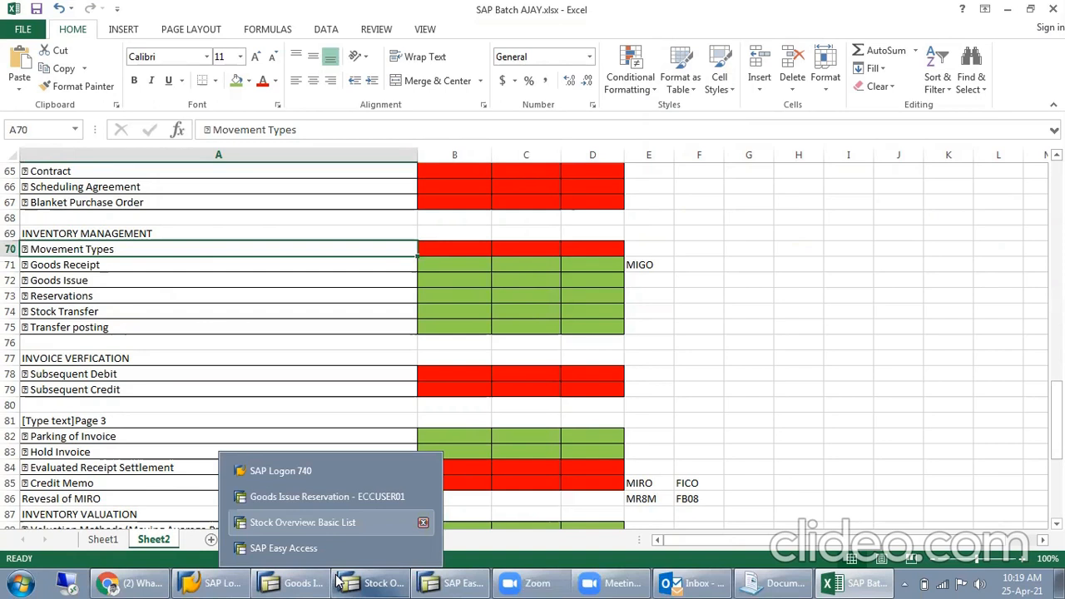
left_click(745, 234)
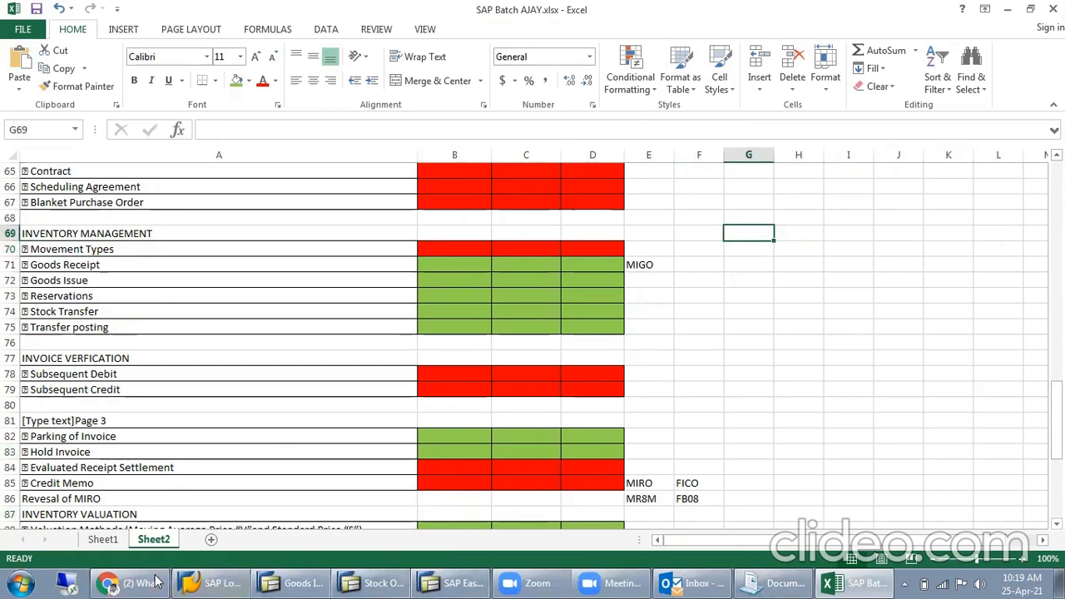
- Enter MESCO Group in cell I55 of Sheet1, below the stock transfer notes
left_click(107, 540)
scroll(574, 416, "down", 3)
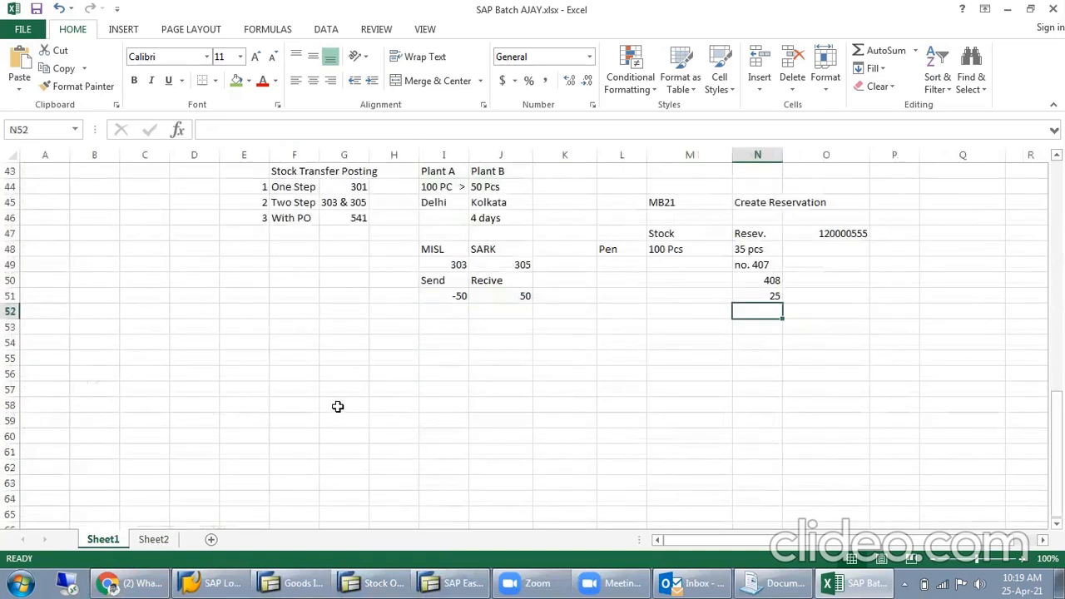
left_click(441, 359)
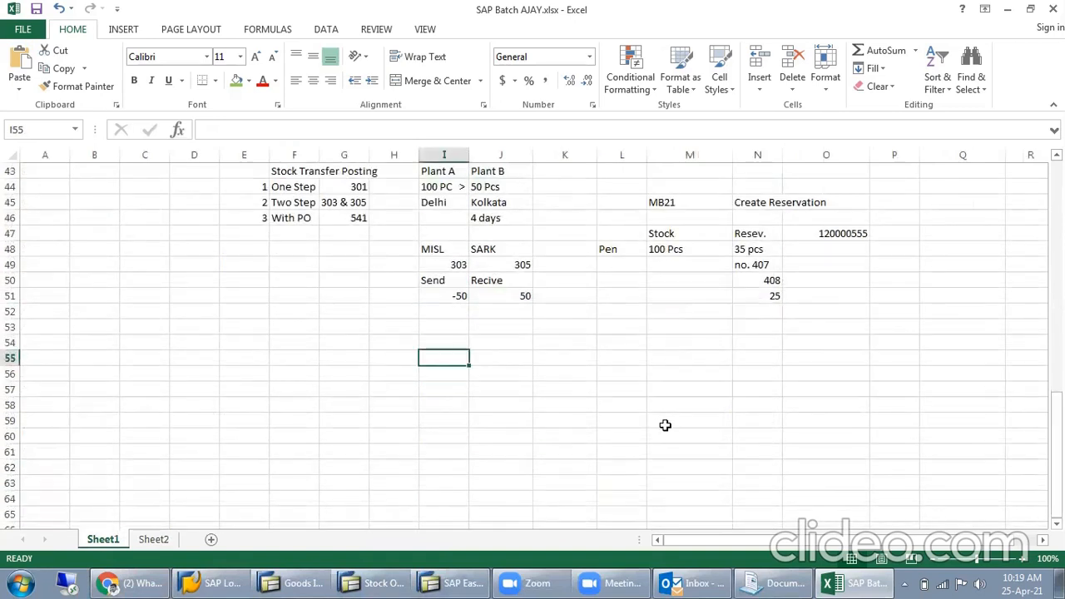
type("MESCP")
key("BackSpace")
key("BackSpace")
type("CO Group")
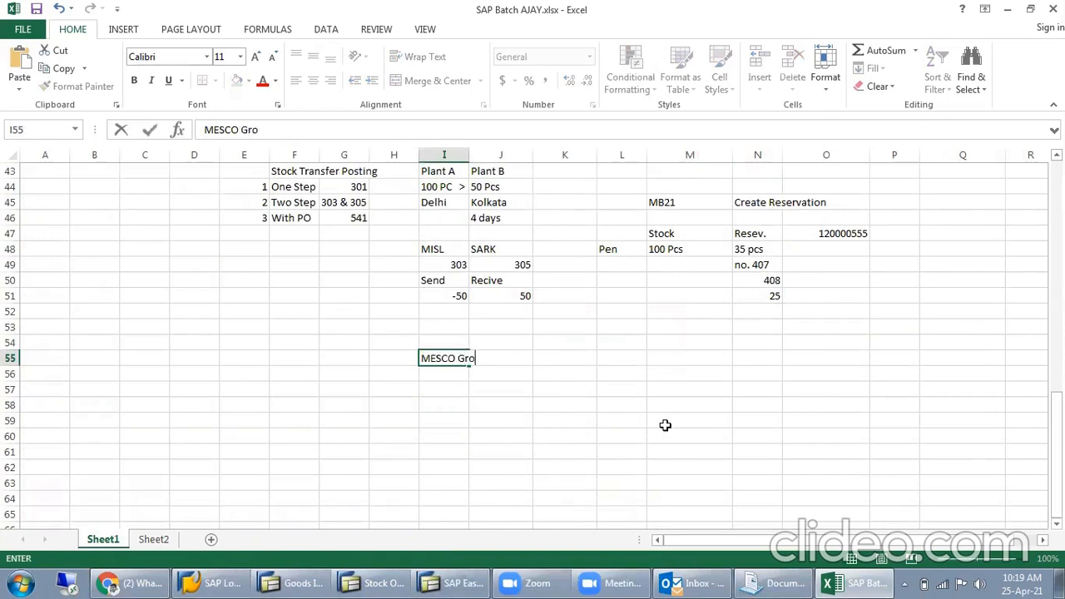
key("Return")
- Enter Mideast Integrated Steels Ltd in cell F57
key("Left")
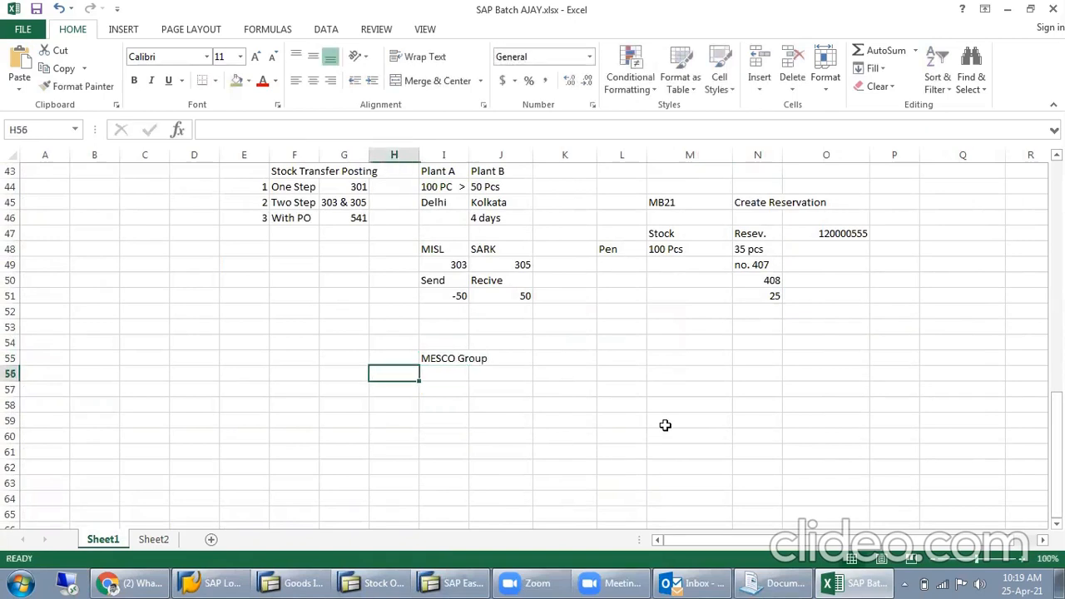
key("Left")
key("Down")
key("Left")
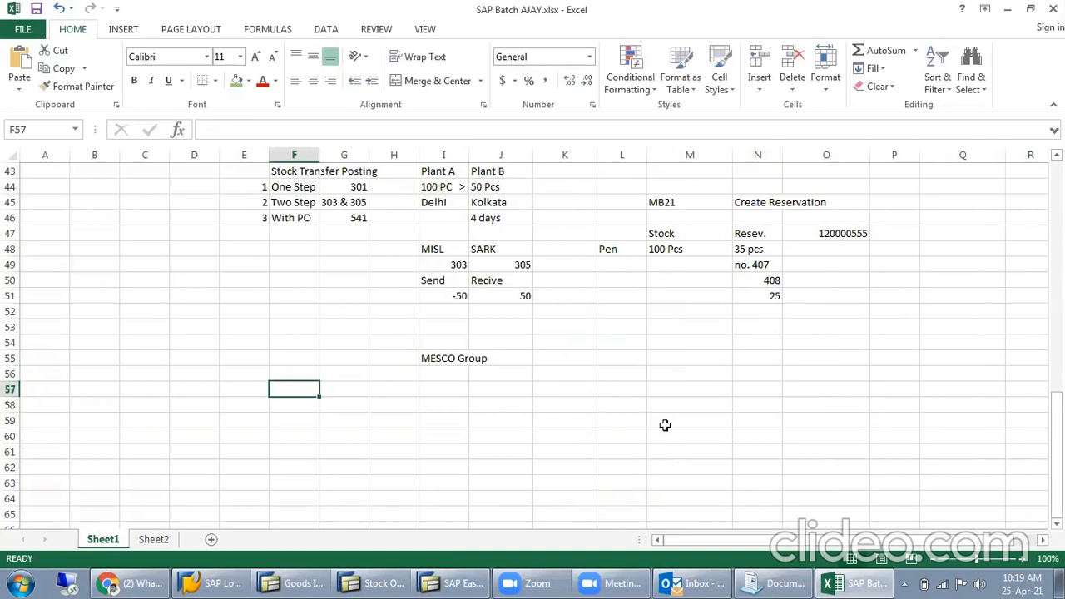
type("Midea")
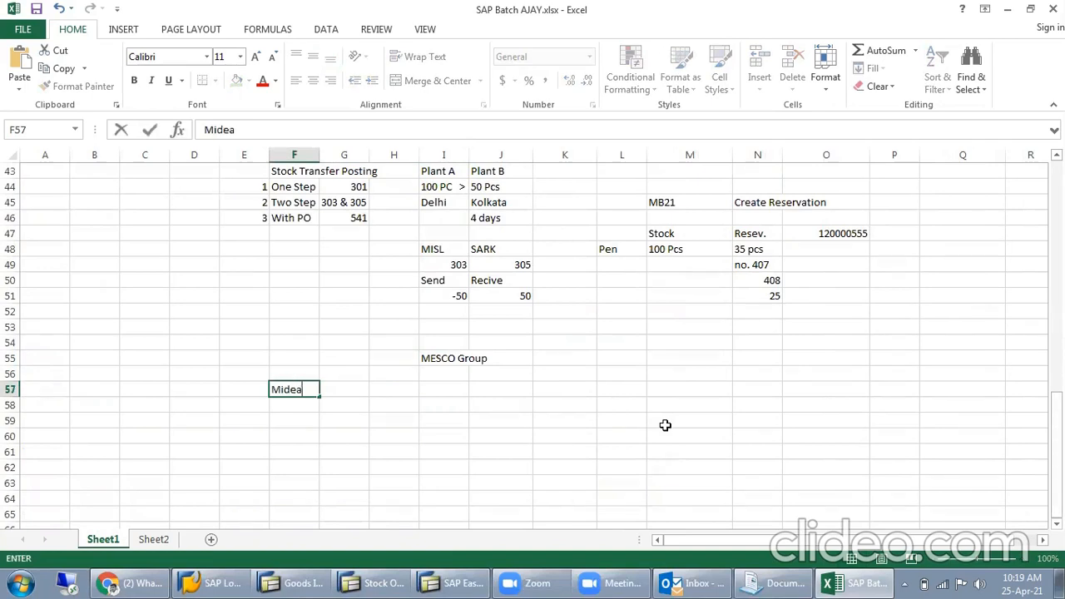
type("st Integ")
left_click(666, 425)
type("a")
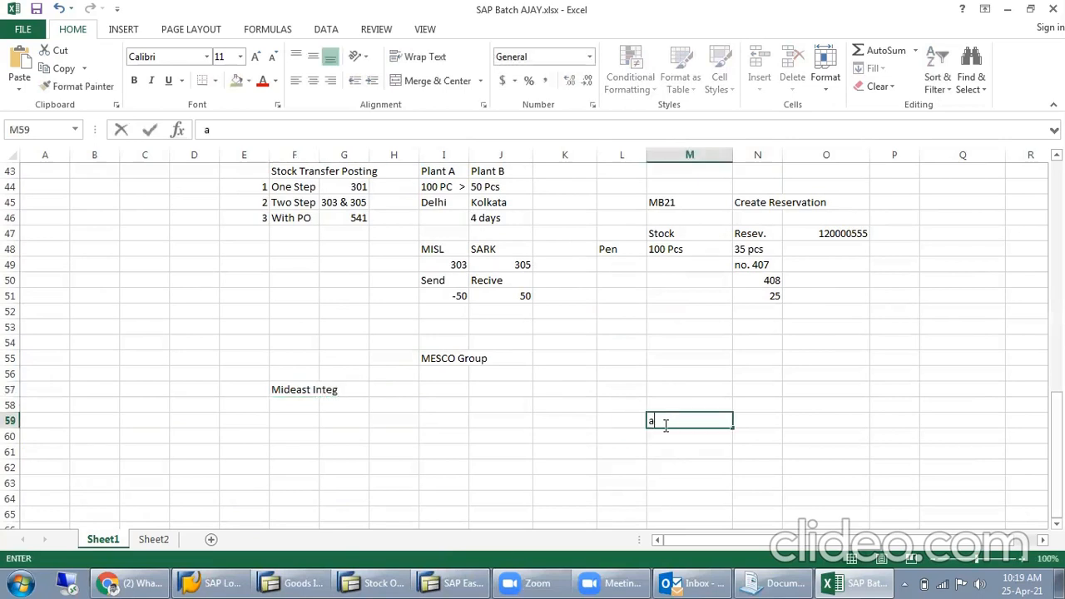
left_click(279, 383)
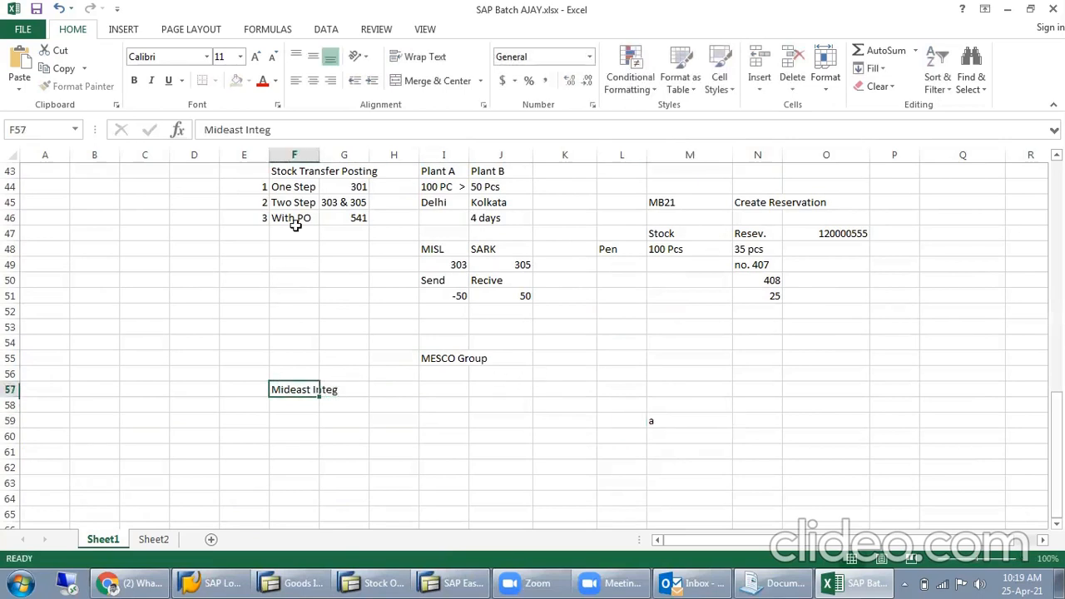
left_click(294, 131)
type("rated Steels Ltd")
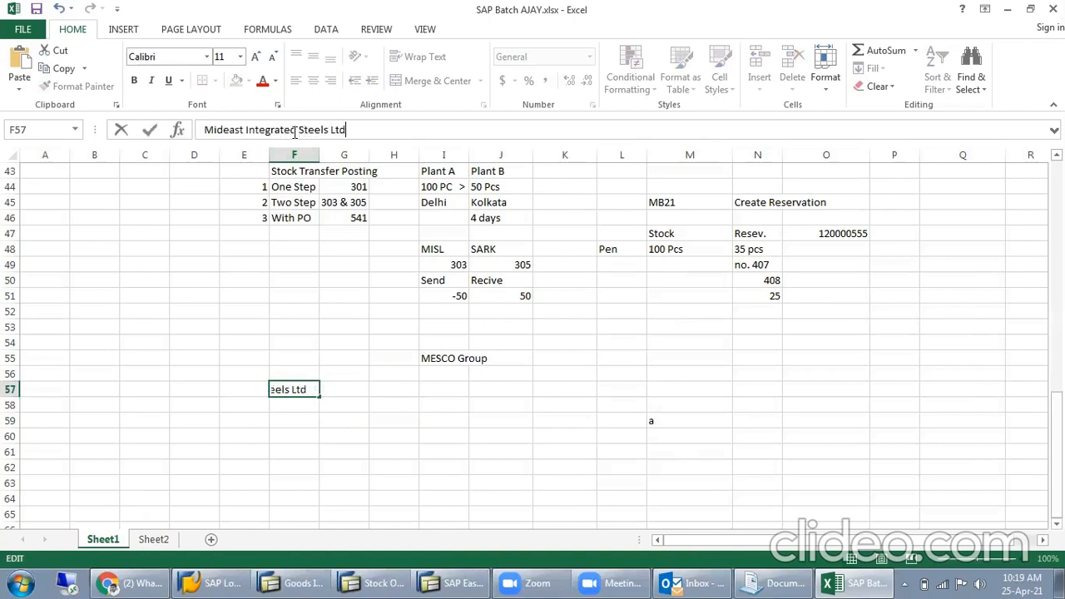
left_click(328, 387)
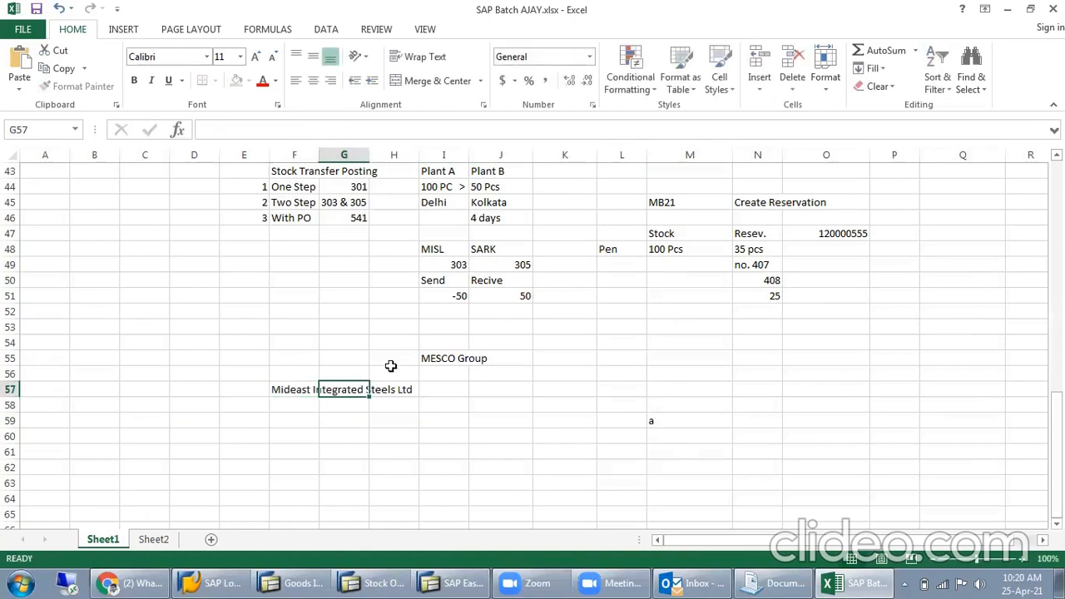
- Enter Maithan Ispat Ltd. in cell K57
left_click(563, 392)
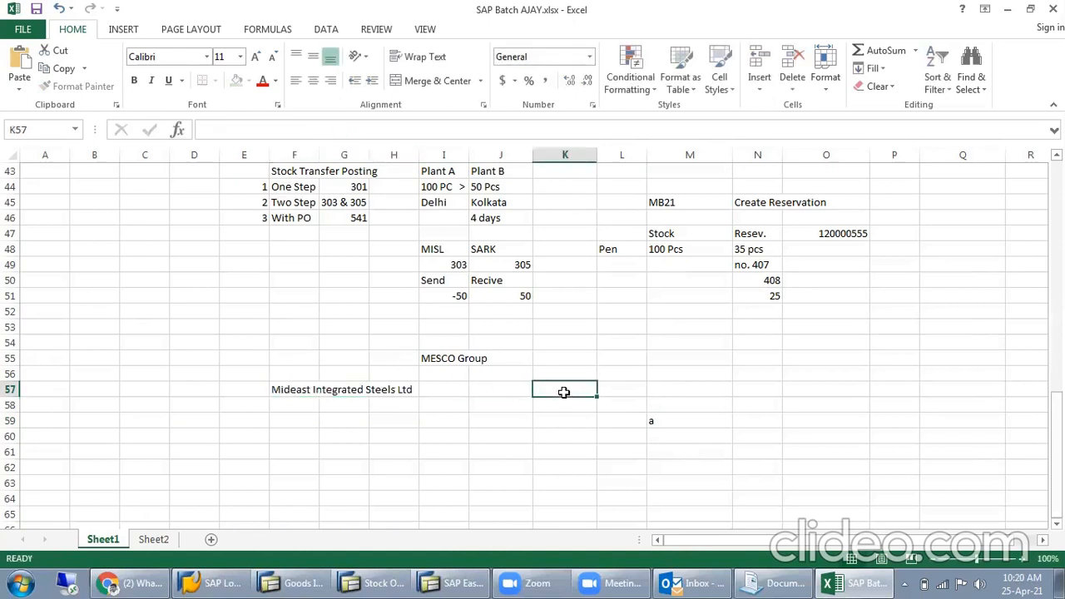
type("Maithan")
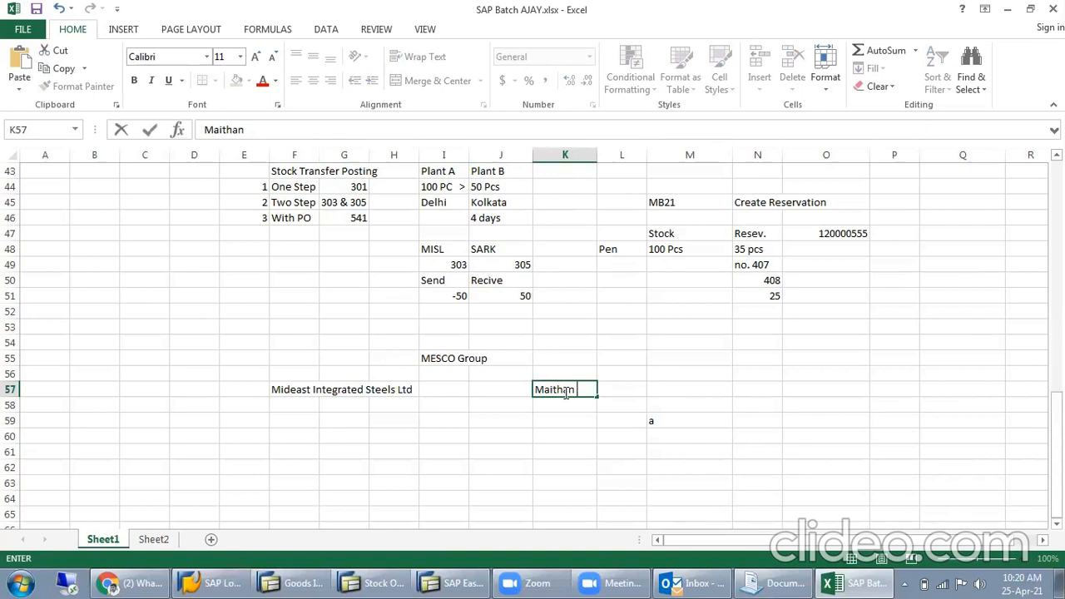
type(" Ispat Ltd.")
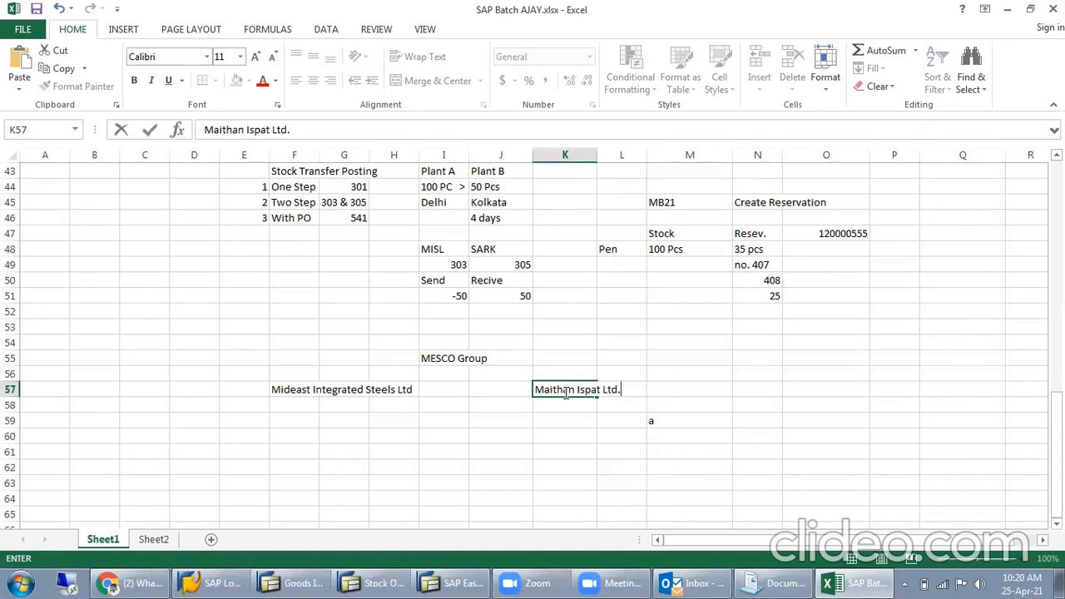
key("Return")
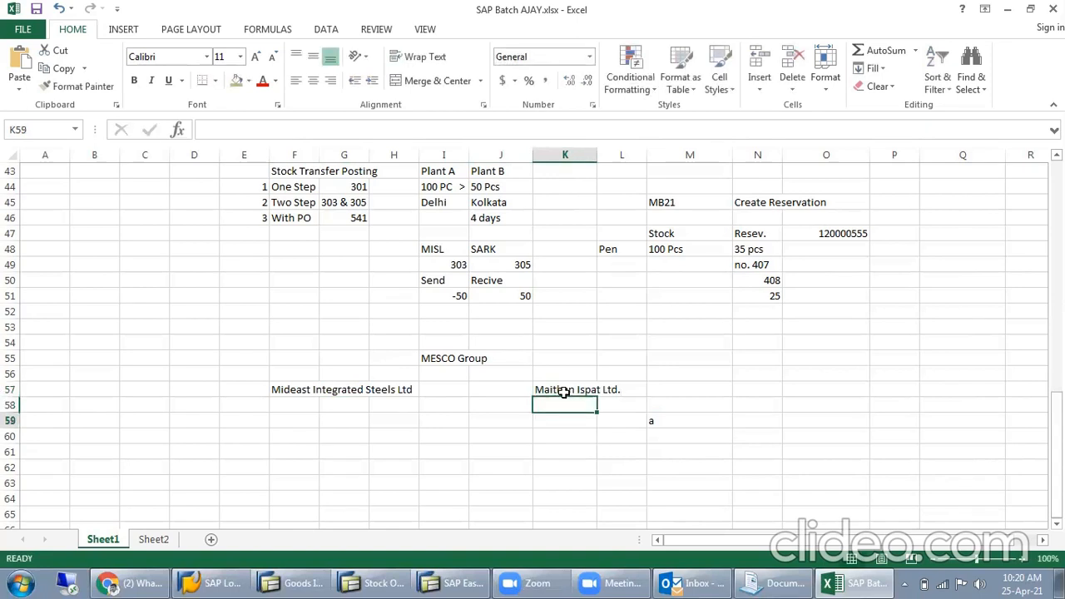
- Clear the stray letter a from cell M59
key("Right")
key("Down")
key("Right")
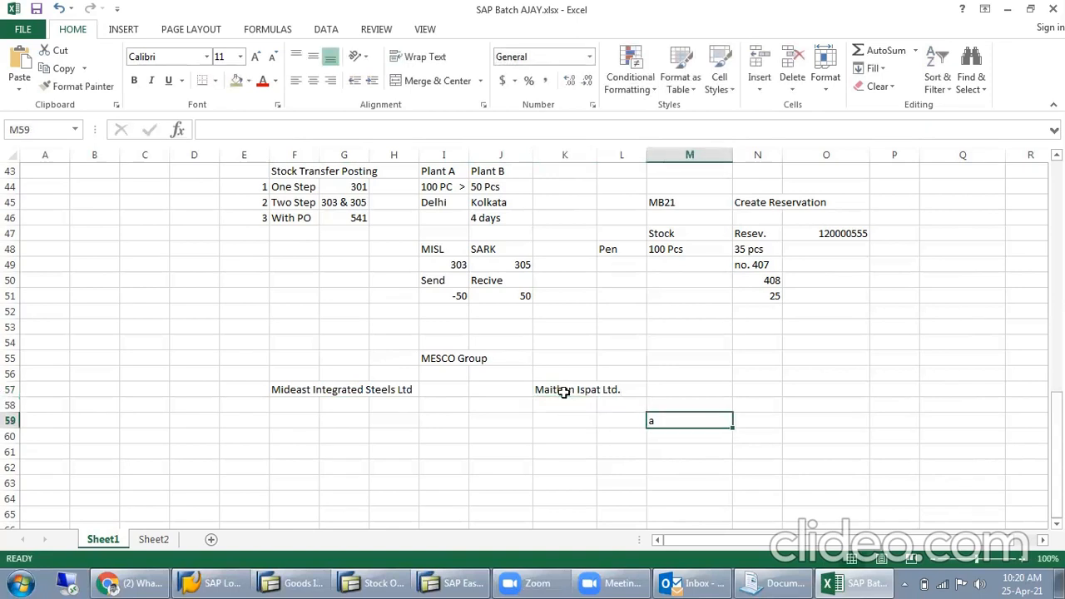
left_click(543, 390)
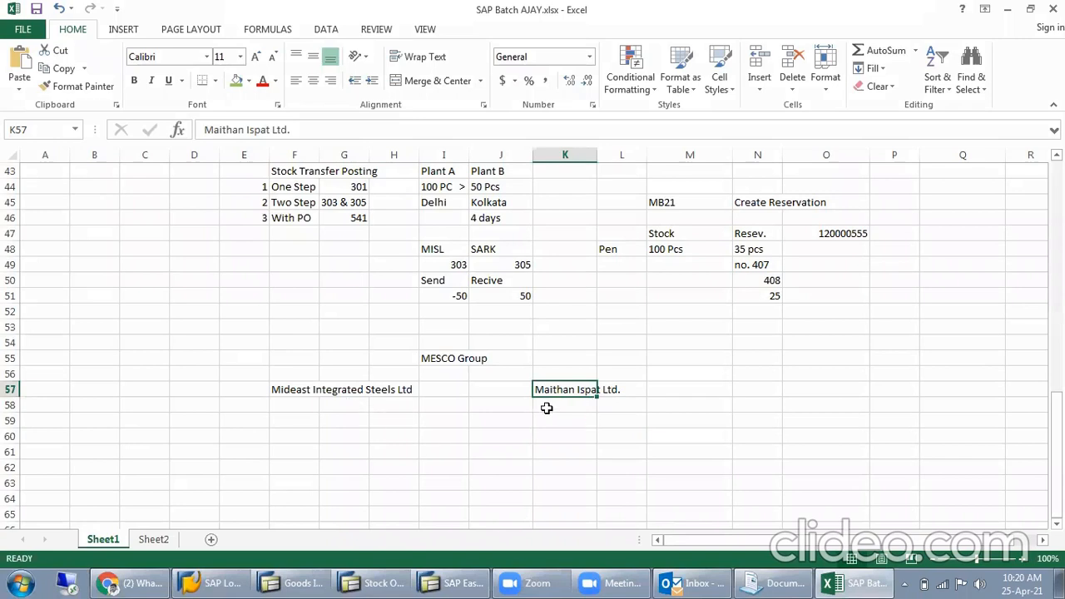
left_click(656, 392)
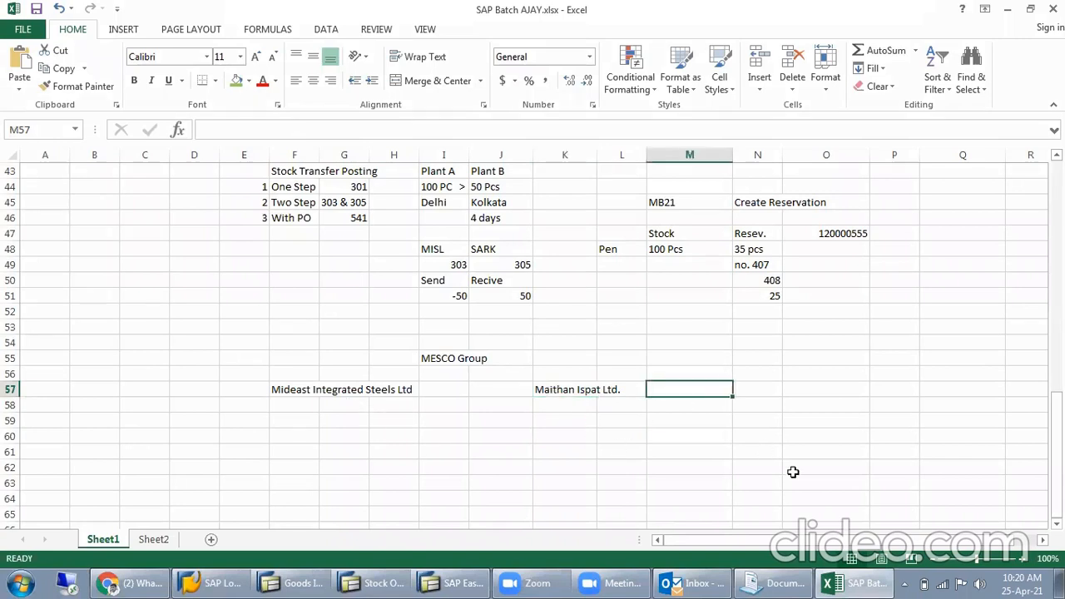
- Enter Jajpur as the location of Maithan Ispat Ltd. in cell M57 and of Mideast Integrated Steels Ltd in cell I57
type("Ja")
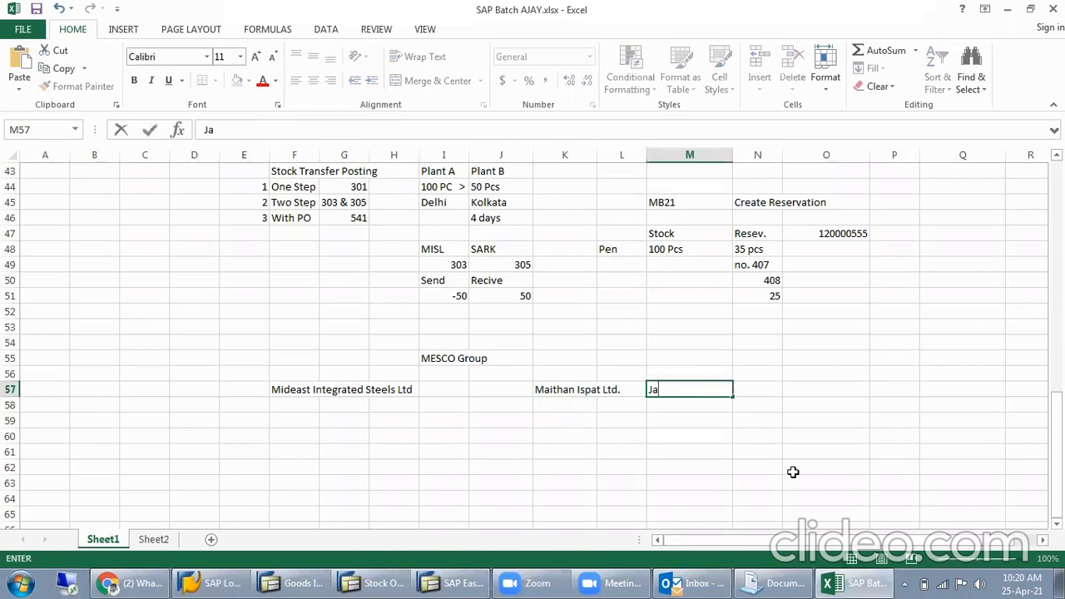
type("jpur")
key("Left")
key("Left")
key("Left")
key("Left")
key("Left")
key("Left")
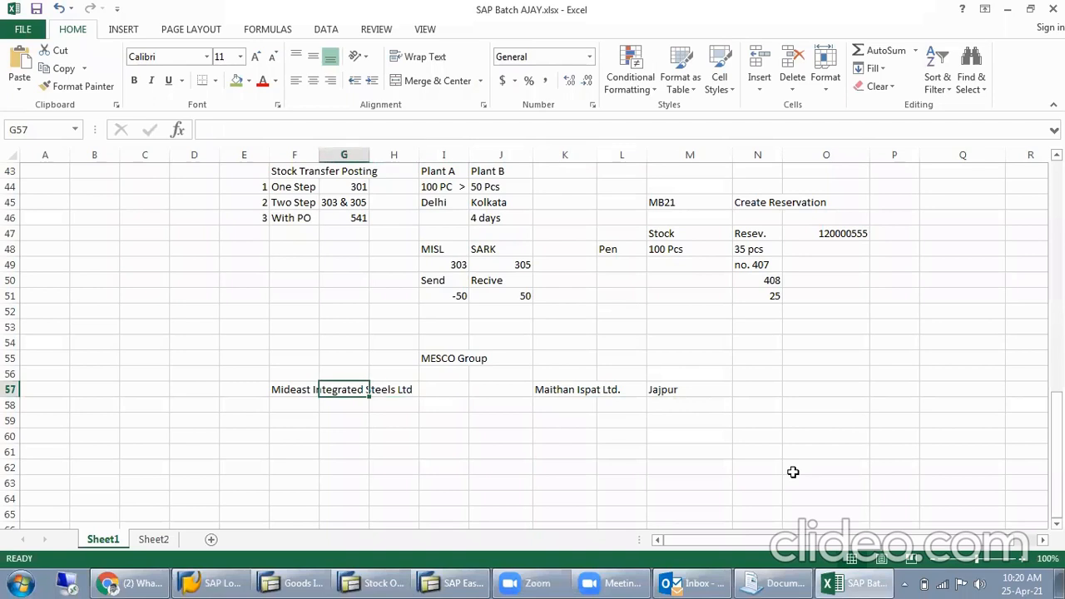
key("Right")
key("Right")
key("Right")
key("Left")
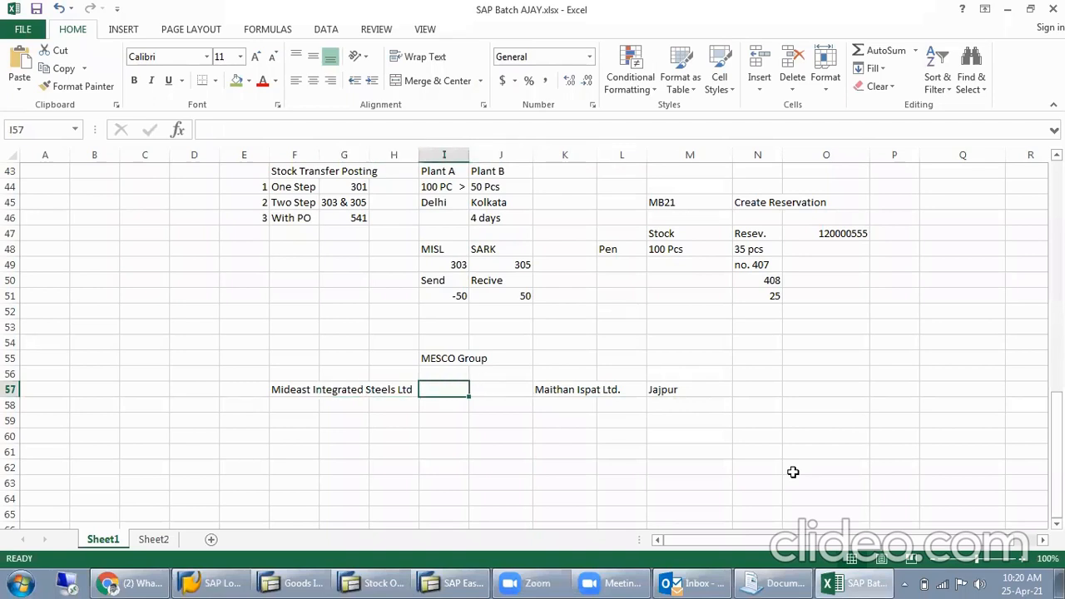
type("Jajp")
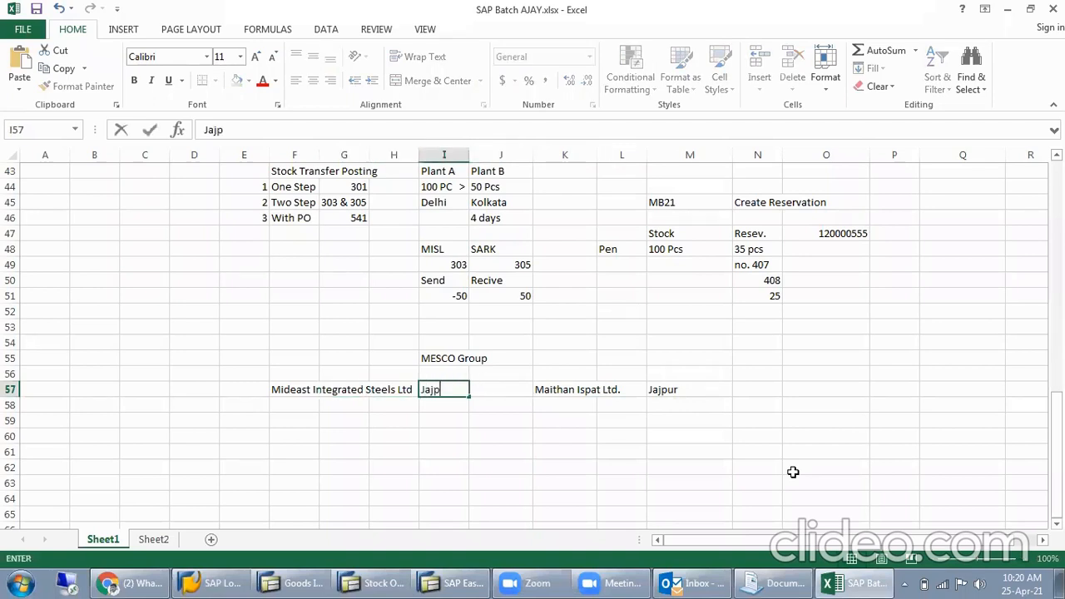
type("ur")
key("Return")
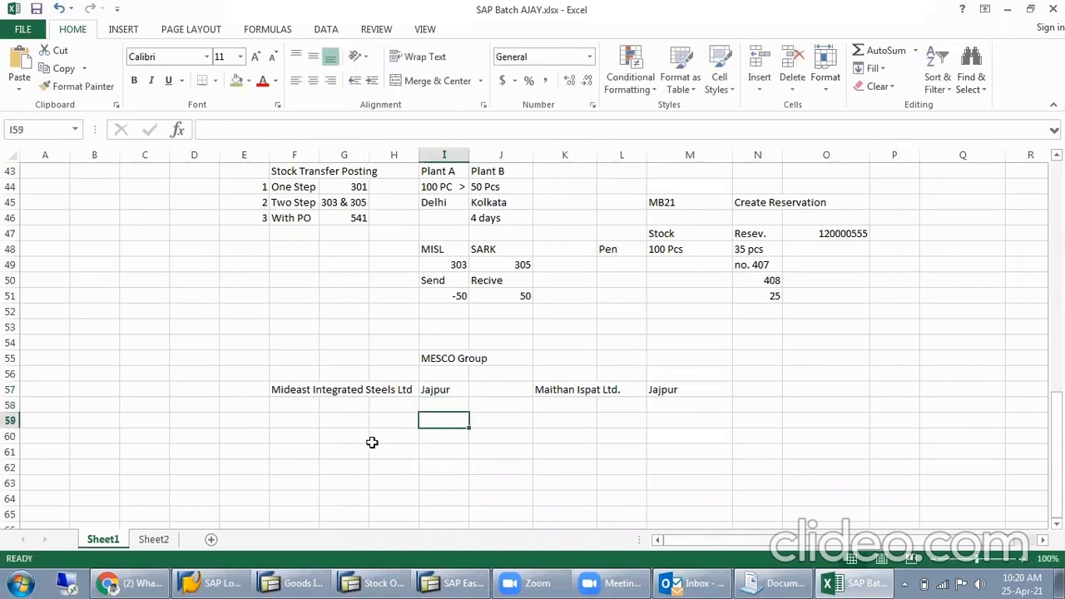
- Enter Head Office in cell F60 with its location BBSR in cell H60
left_click(314, 441)
type("H")
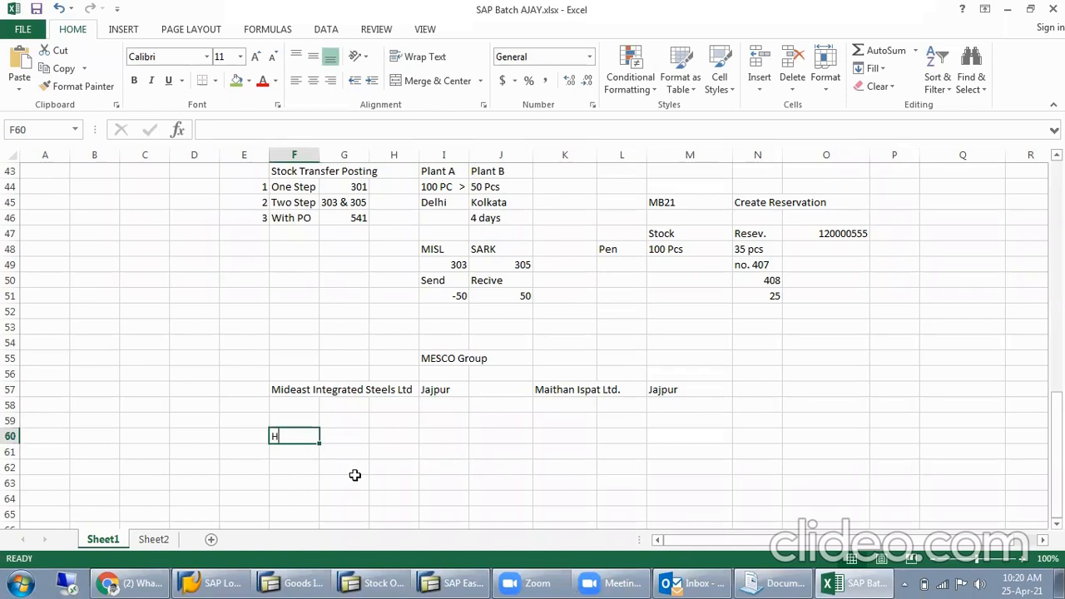
type("ead Office")
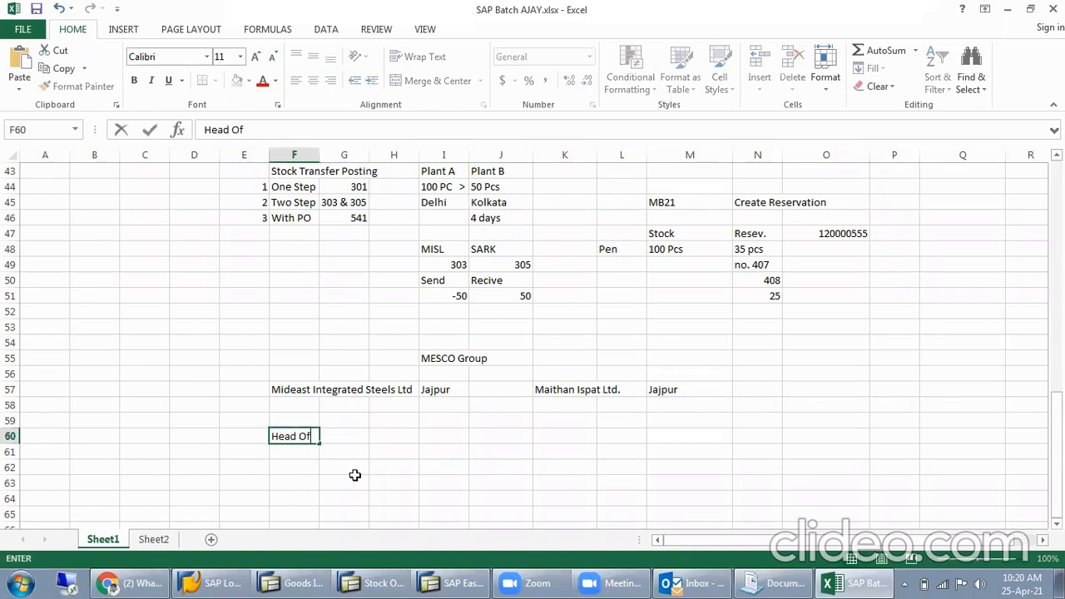
key("Tab")
key("Tab")
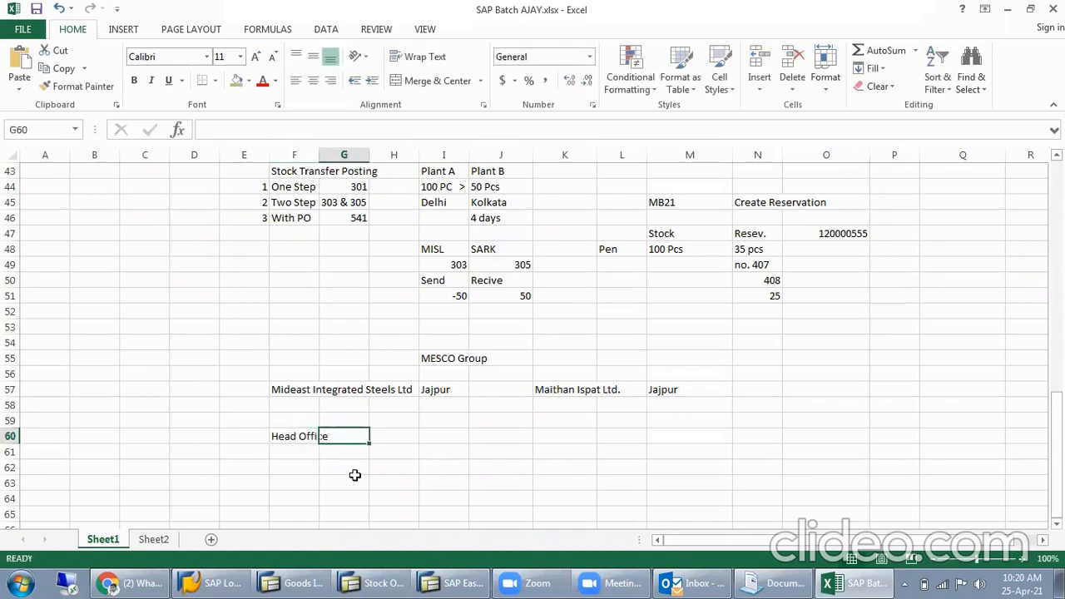
type("BBSR")
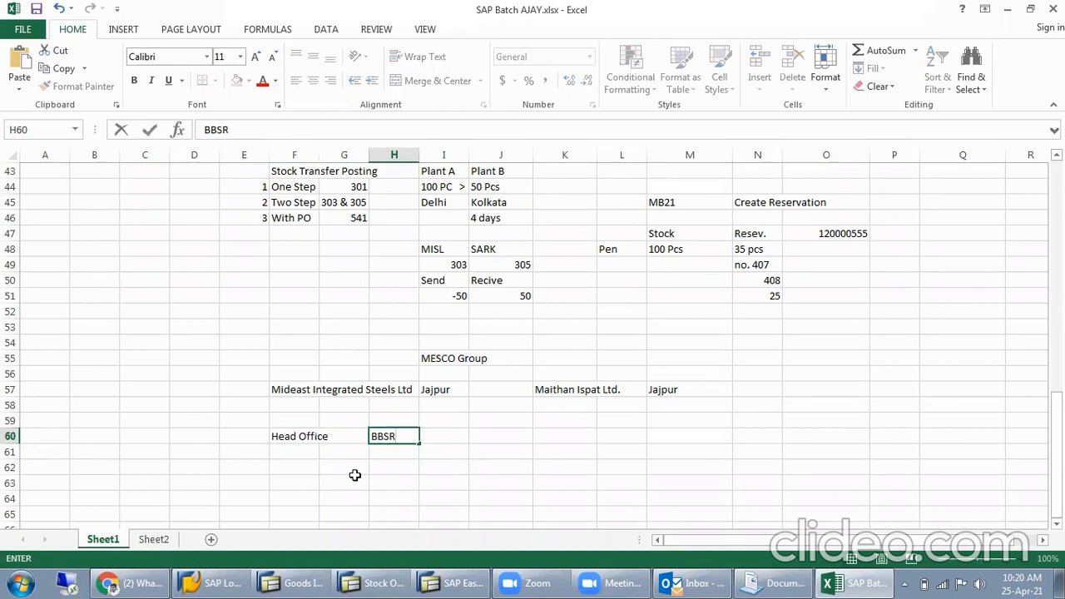
- Enter Corporate office in cell J60 with its location MUMBAI in cell L60
key("Tab")
key("Tab")
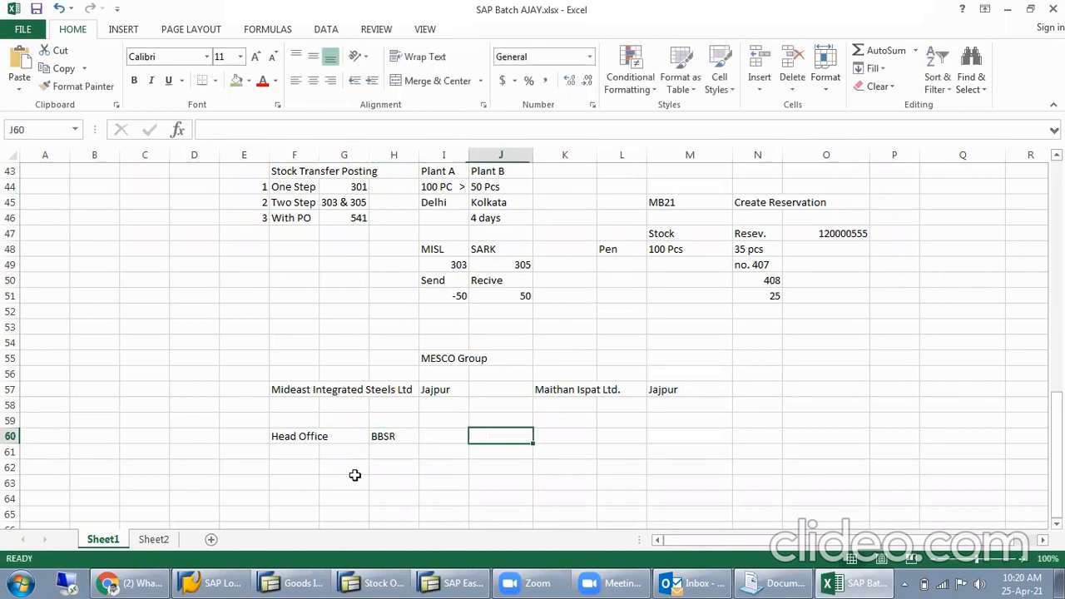
type("Corpo")
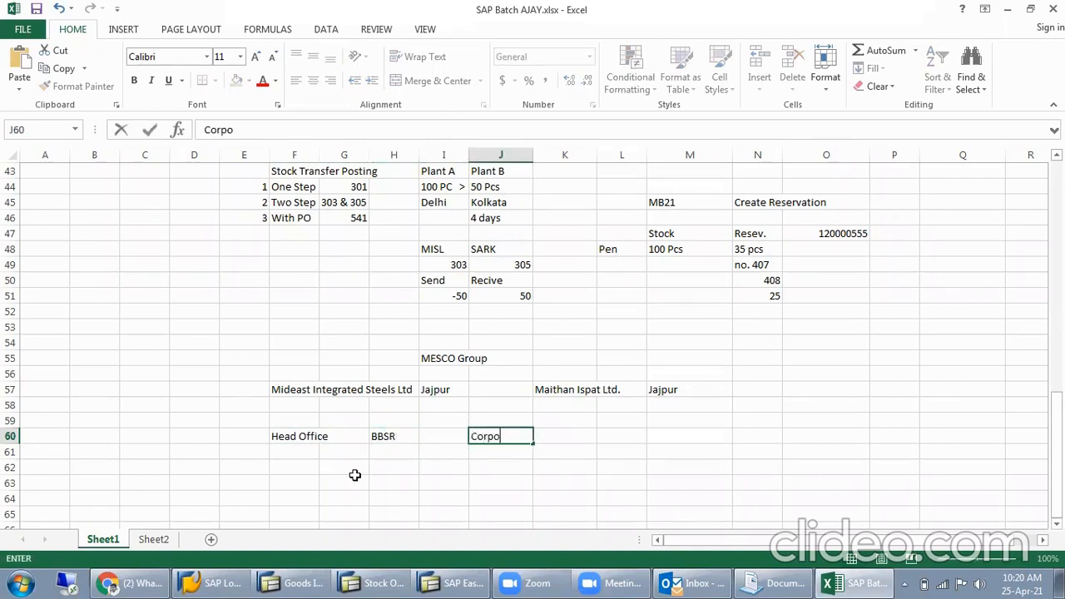
type("rate office")
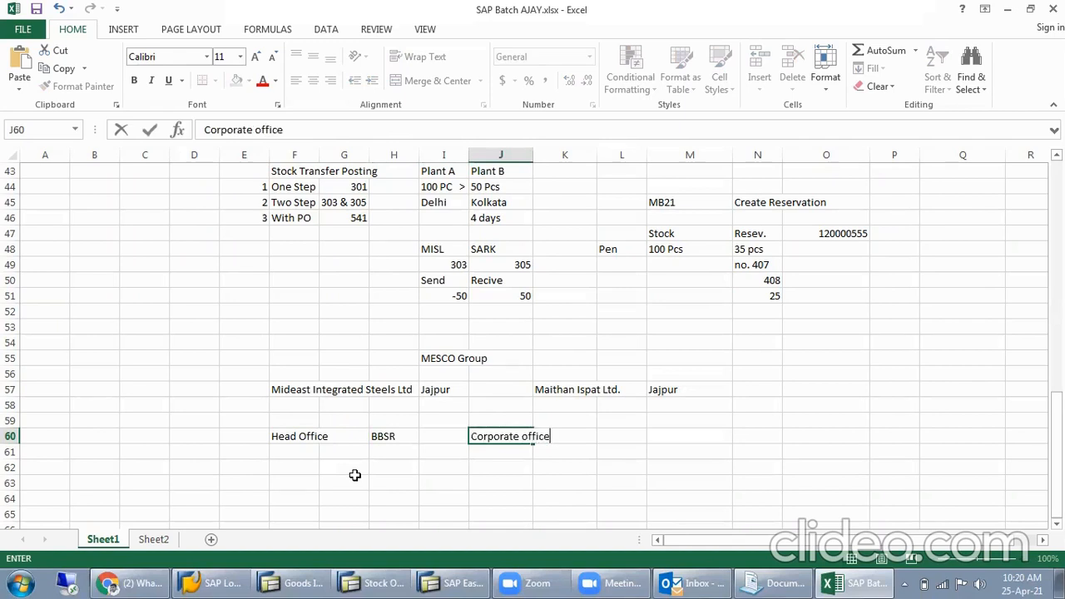
key("Tab")
key("Tab")
type("MUMBAI")
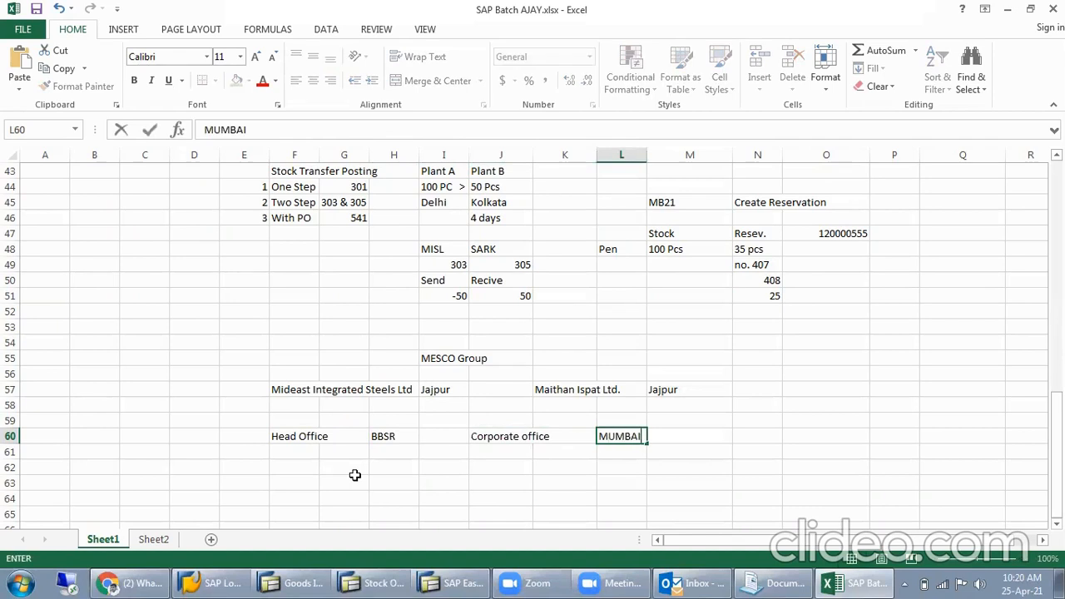
key("Return")
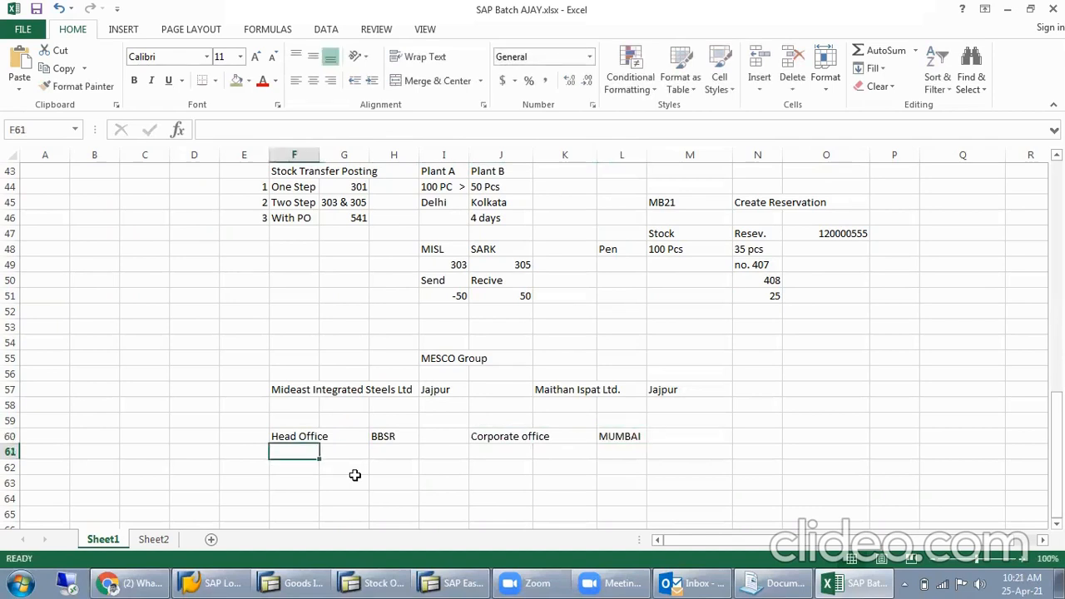
- Enter Sales in cell F61, below Head Office, with its location Kolkata in cell H61
type("Sales")
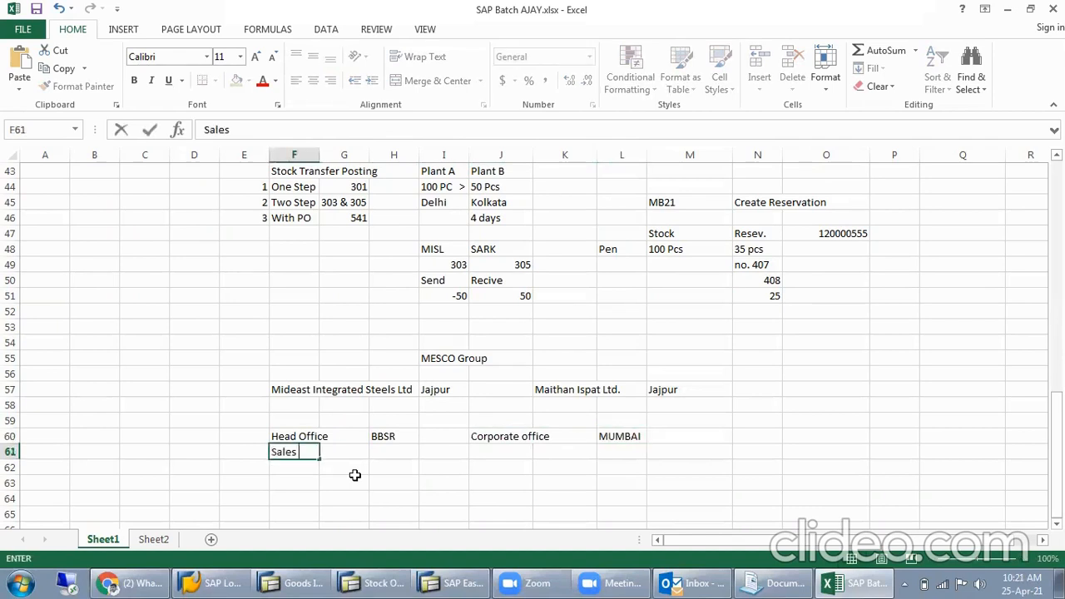
key("Tab")
key("Tab")
type("Kolka")
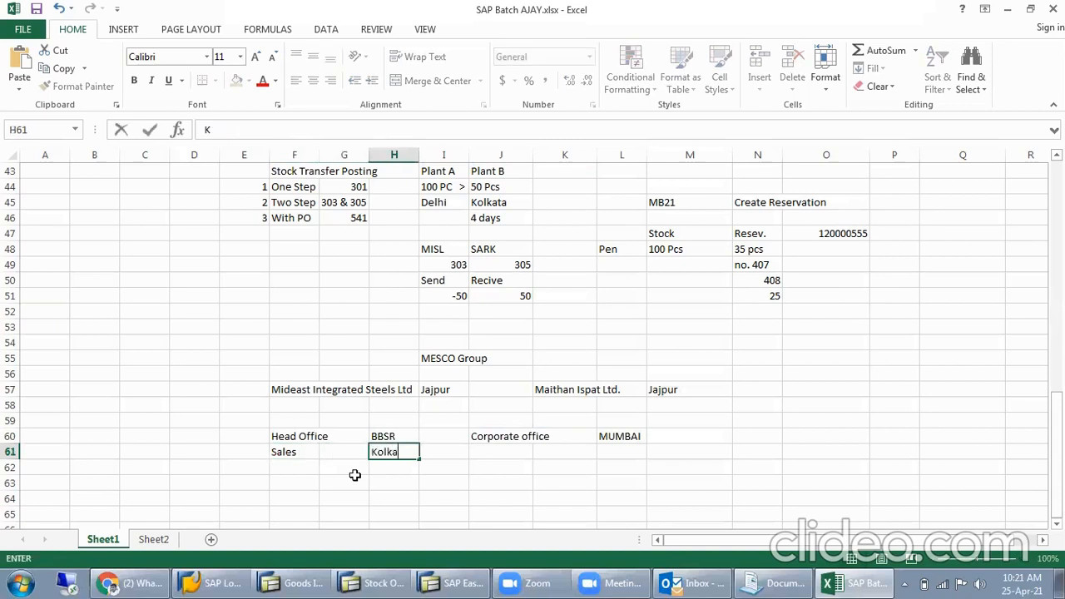
type("ta")
key("Tab")
key("Tab")
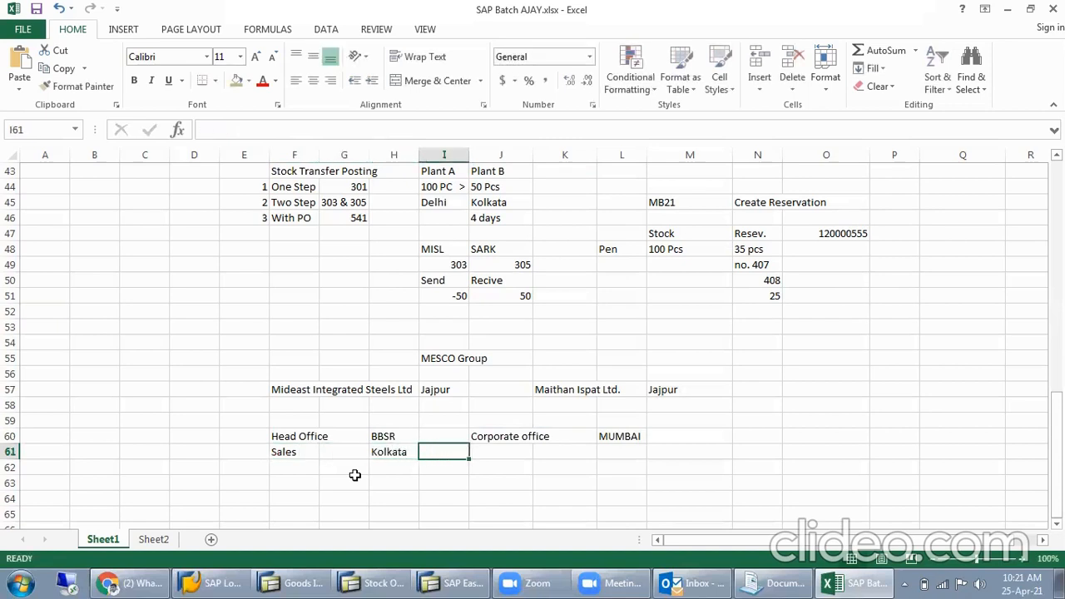
- Enter Delhi in cell J61, in the Sales row
type("Delhi")
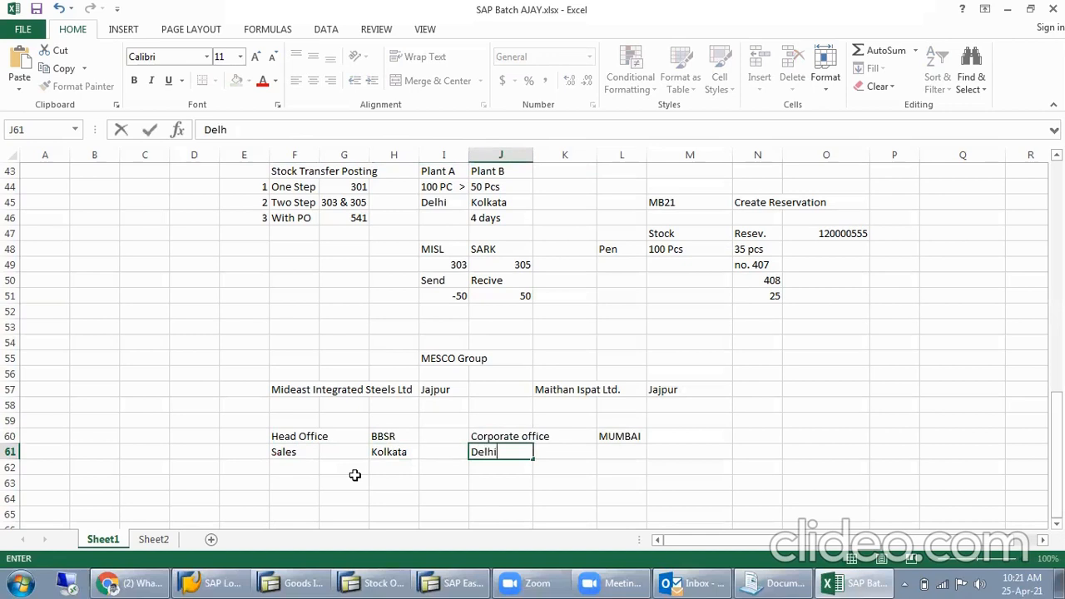
key("Tab")
key("Tab")
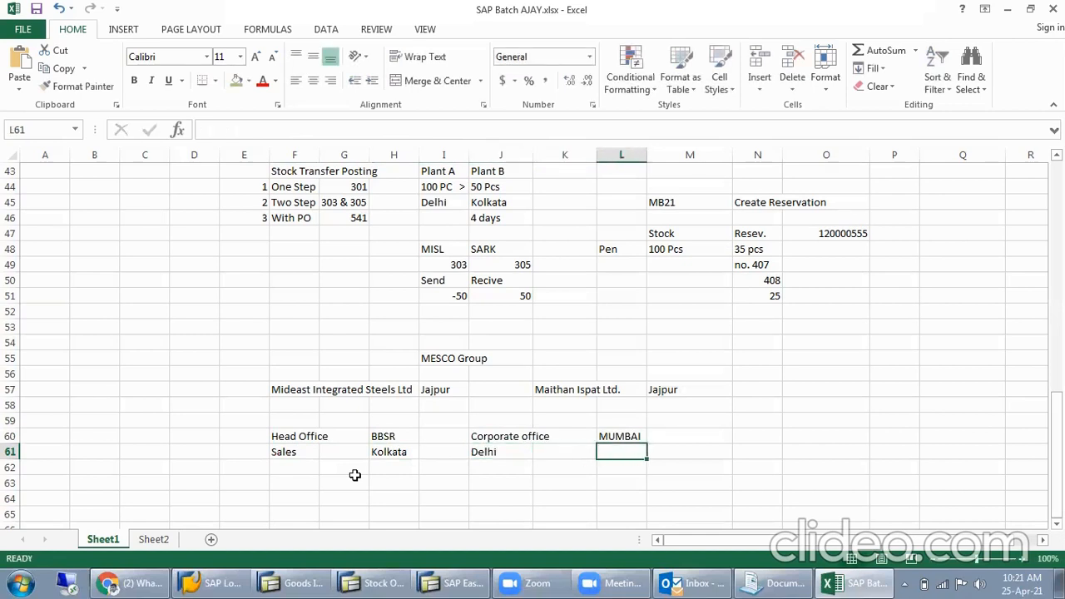
key("Left")
key("Left")
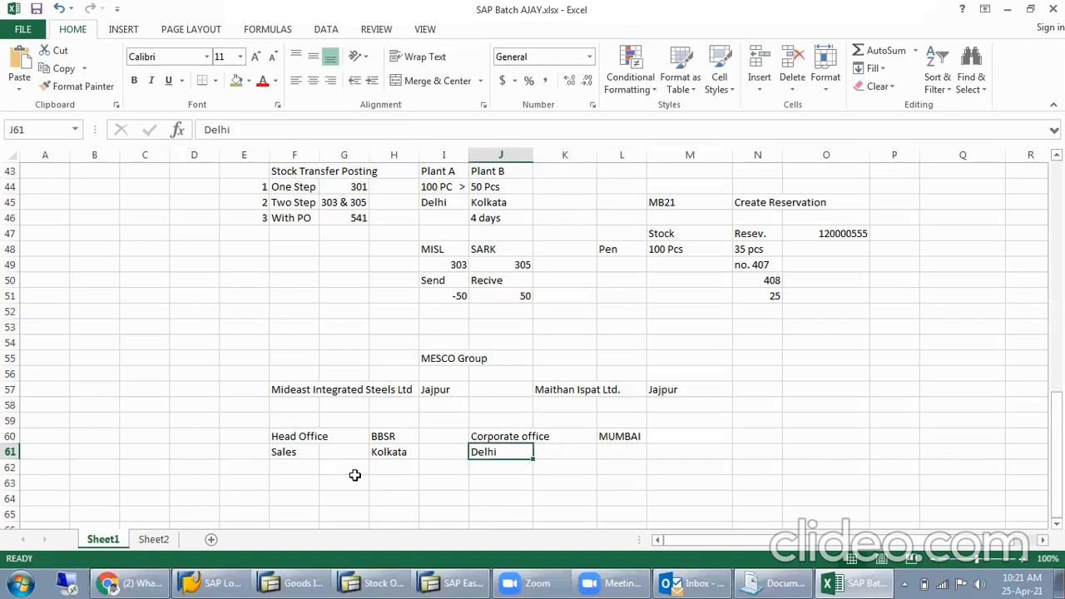
- Enter Registered office in cell J61, below Corporate office, with its location Delhi in cell L61
type("Re")
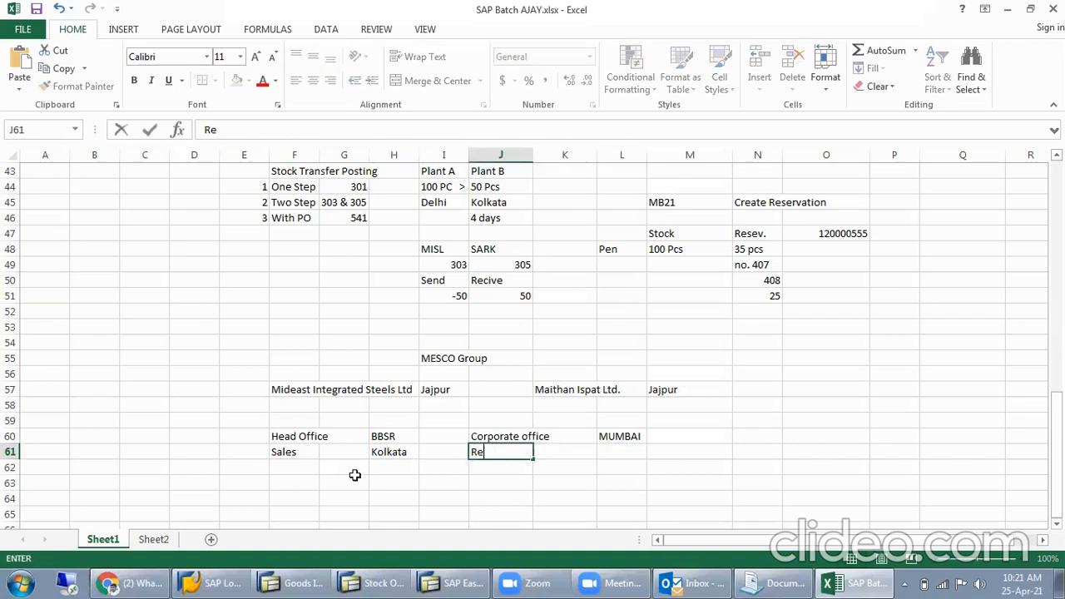
type("gistere")
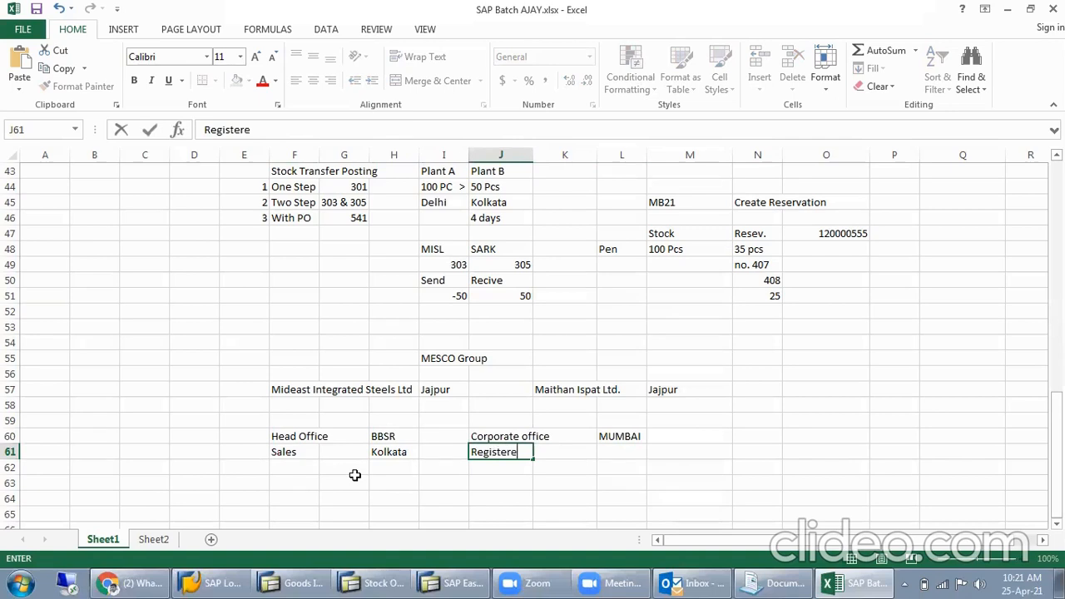
type("d office")
key("Right")
key("Right")
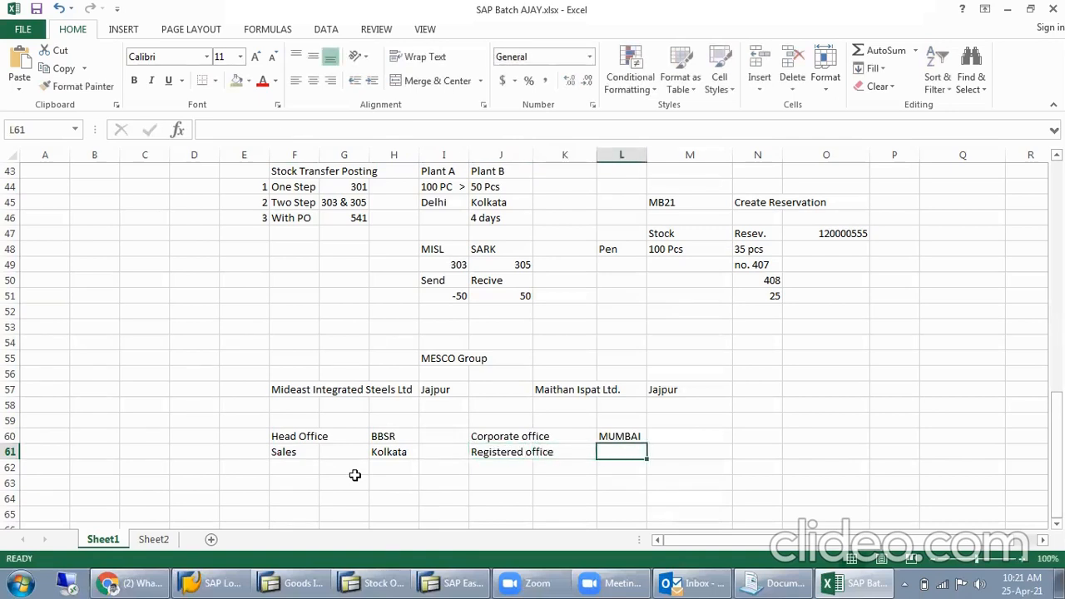
type("Delhi")
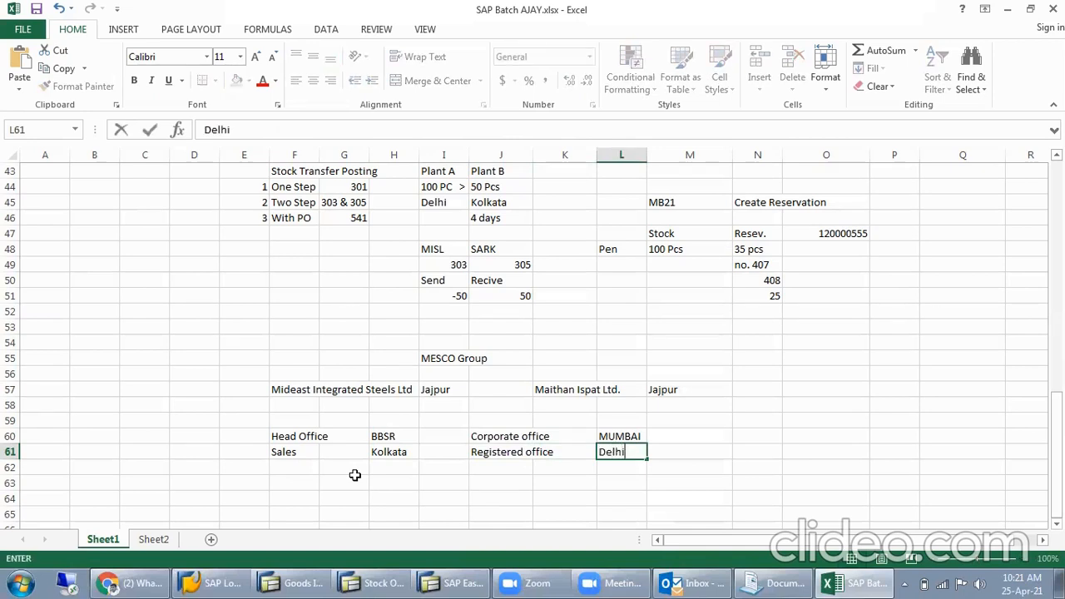
key("Return")
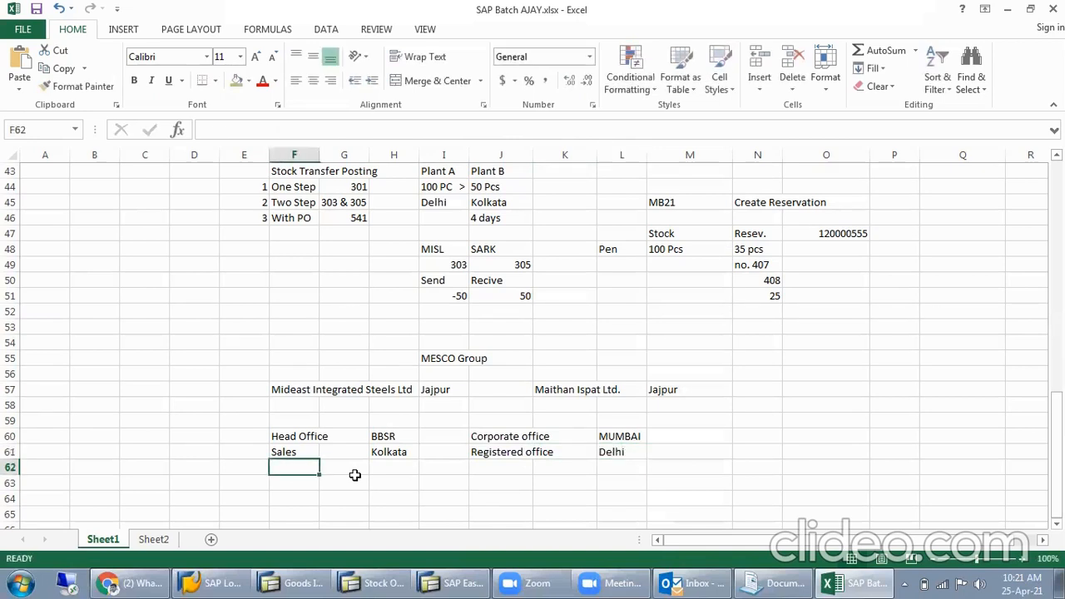
left_click(372, 388)
left_click_drag(299, 437, 614, 464)
left_click(350, 407)
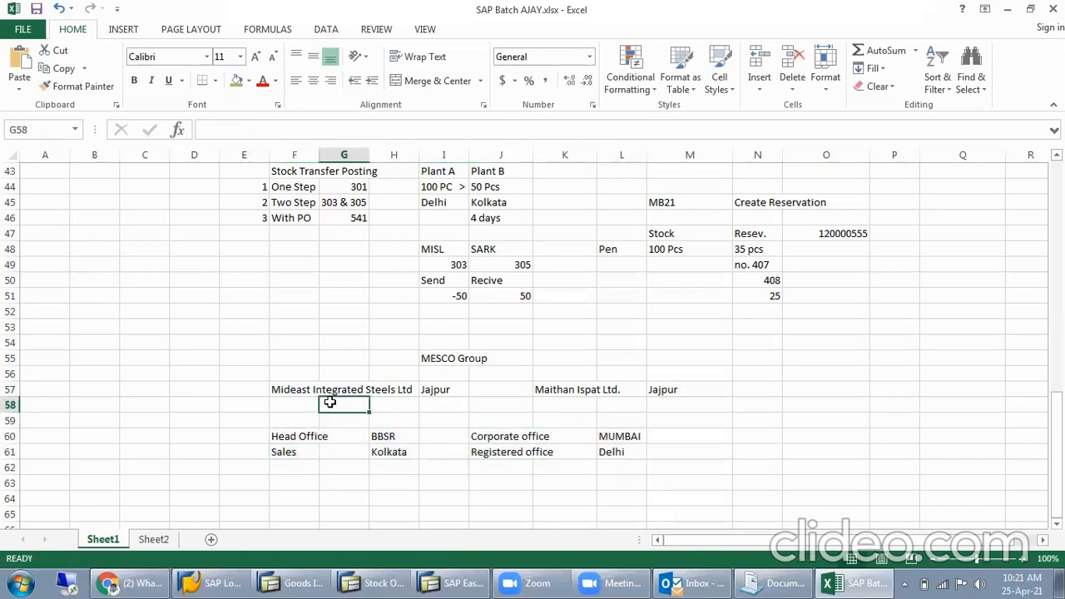
- Enter Pig Iron in cell F58 as the product of Mideast Integrated Steels Ltd
left_click(307, 408)
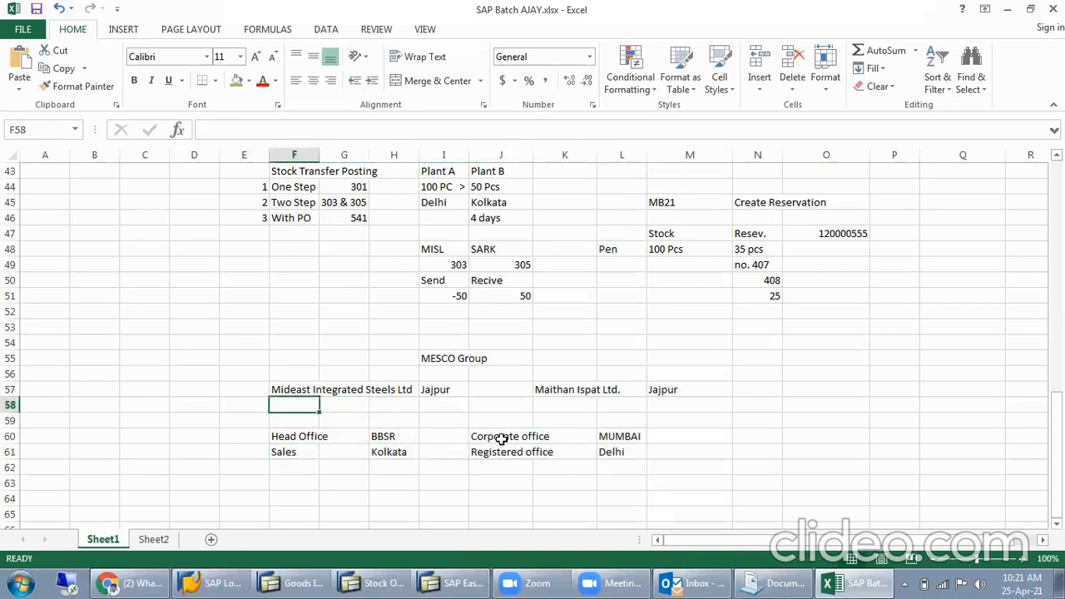
type("Pig Iron")
- Enter "Steel, Rod, Billet.." in cell K58 as the products of Maithan Ispat Ltd
key("Tab")
key("Tab")
key("Tab")
key("Tab")
key("Tab")
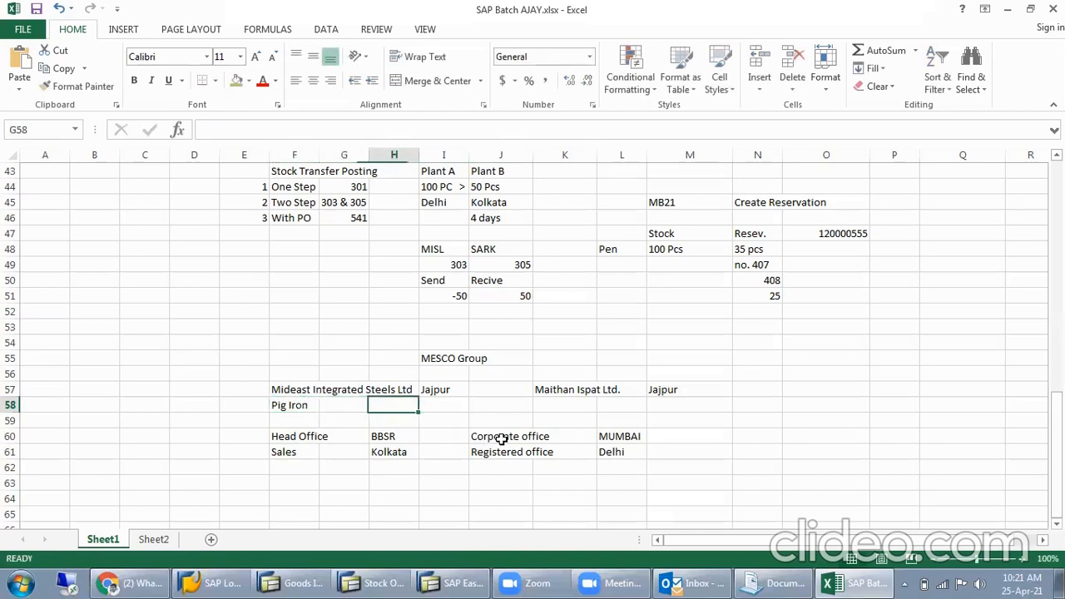
type("Stee")
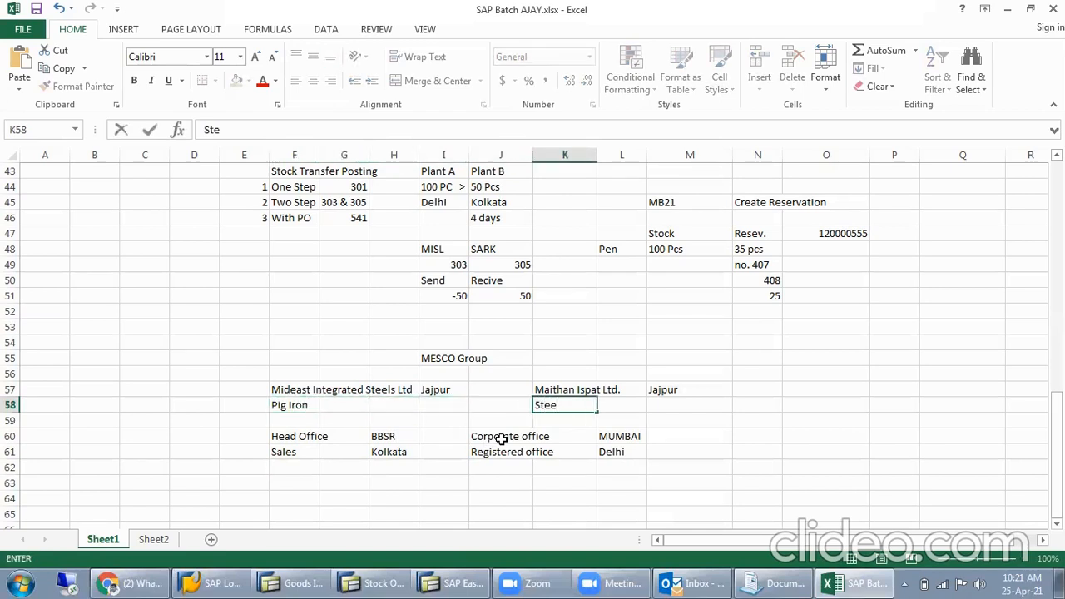
type("l, Rod, Billet")
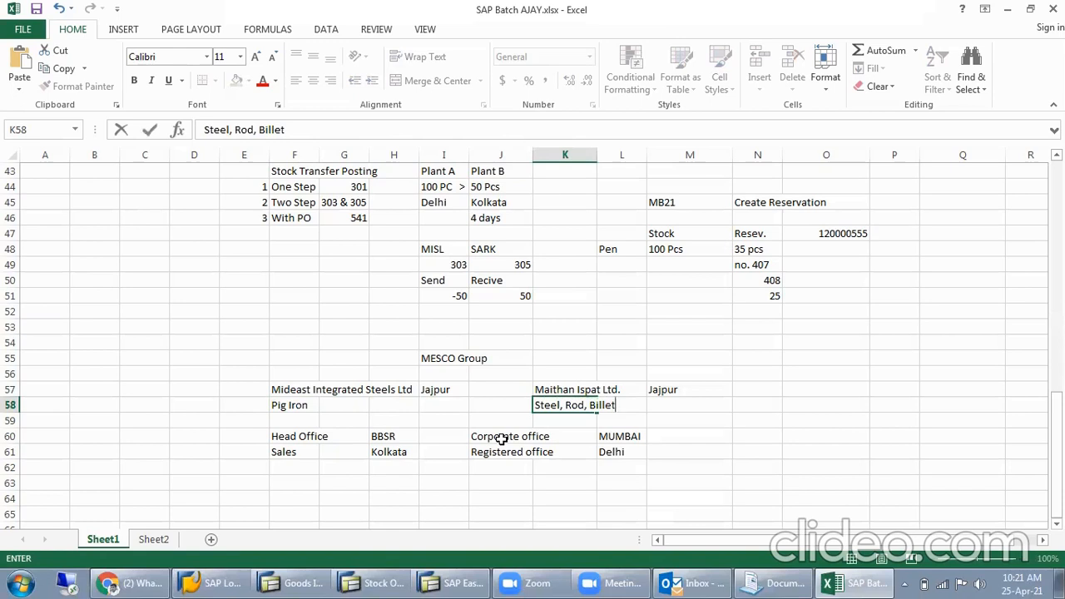
type("..")
left_click(571, 458)
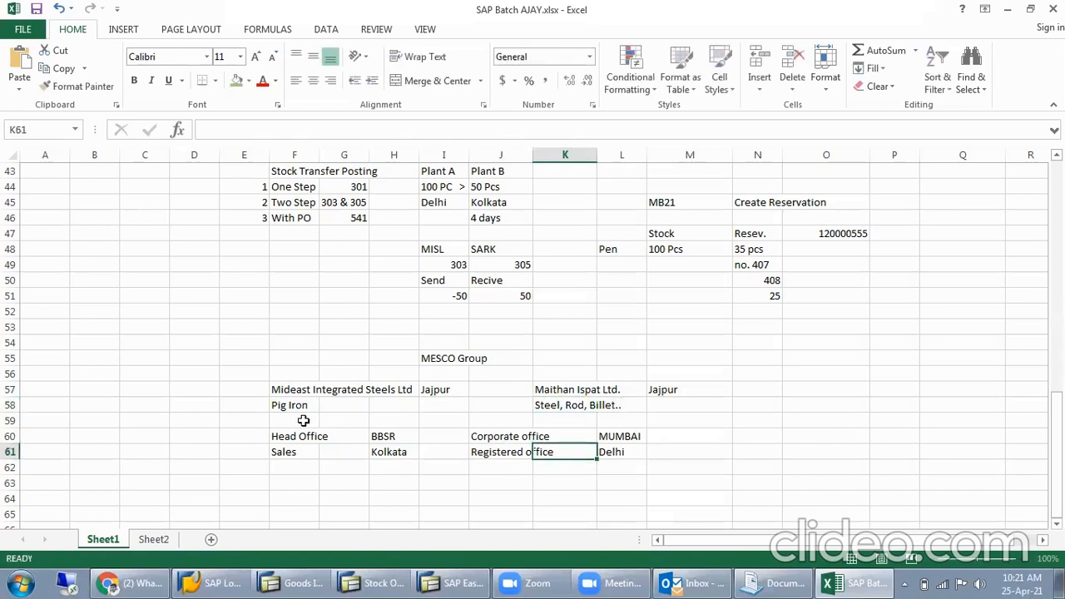
- Enter Power Plant in cell G58, beside Pig Iron
left_click(308, 408)
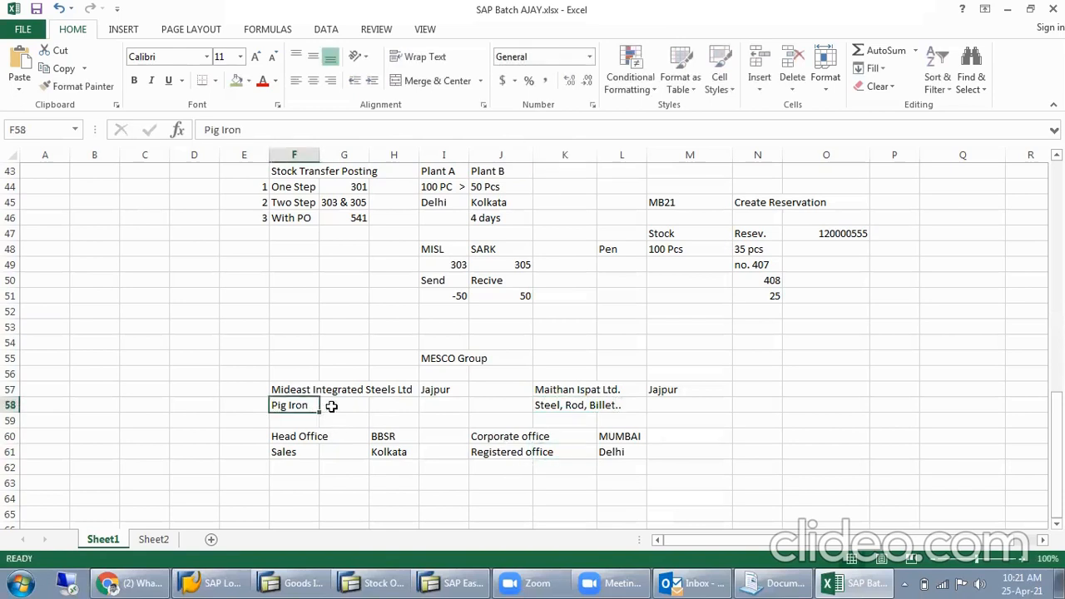
left_click(331, 406)
type("Power Plant")
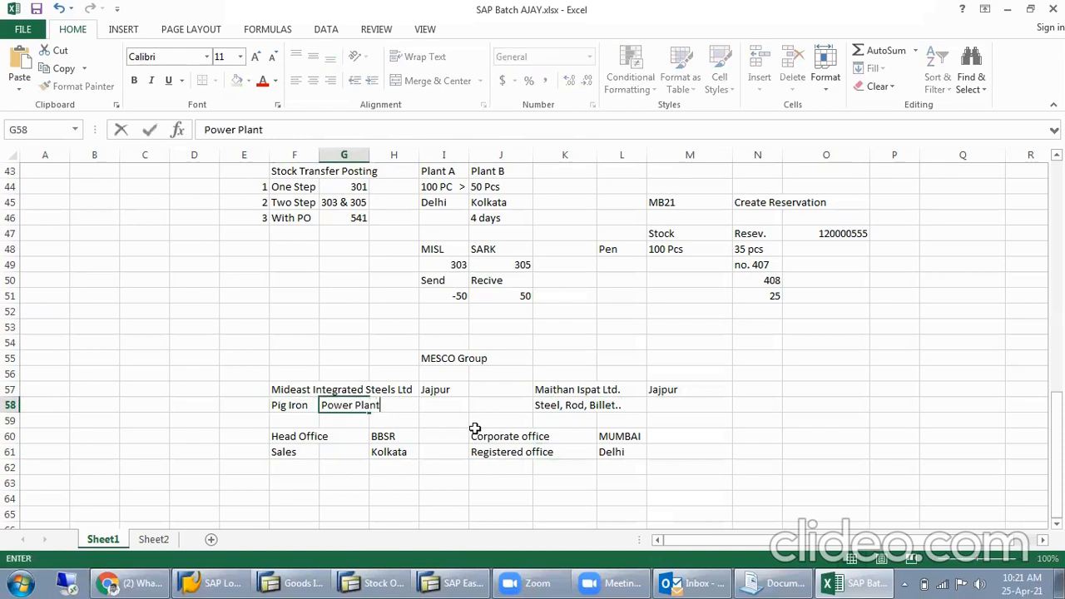
key("Return")
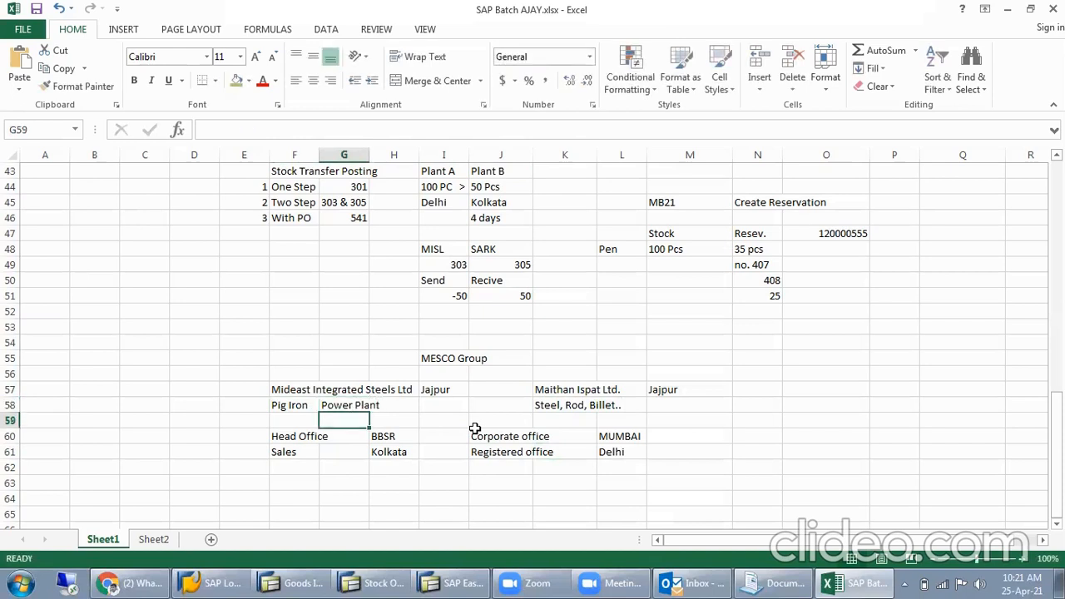
left_click(426, 359)
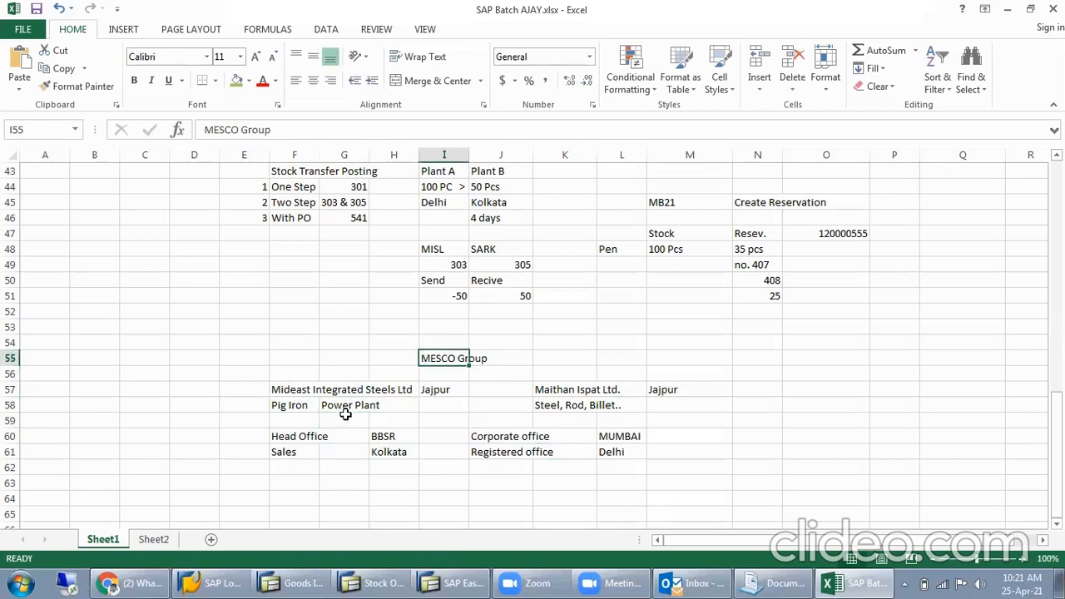
- Enter MISL in cell D64 as the heading for the first company's department list
scroll(345, 408, "down", 2)
left_click(340, 310)
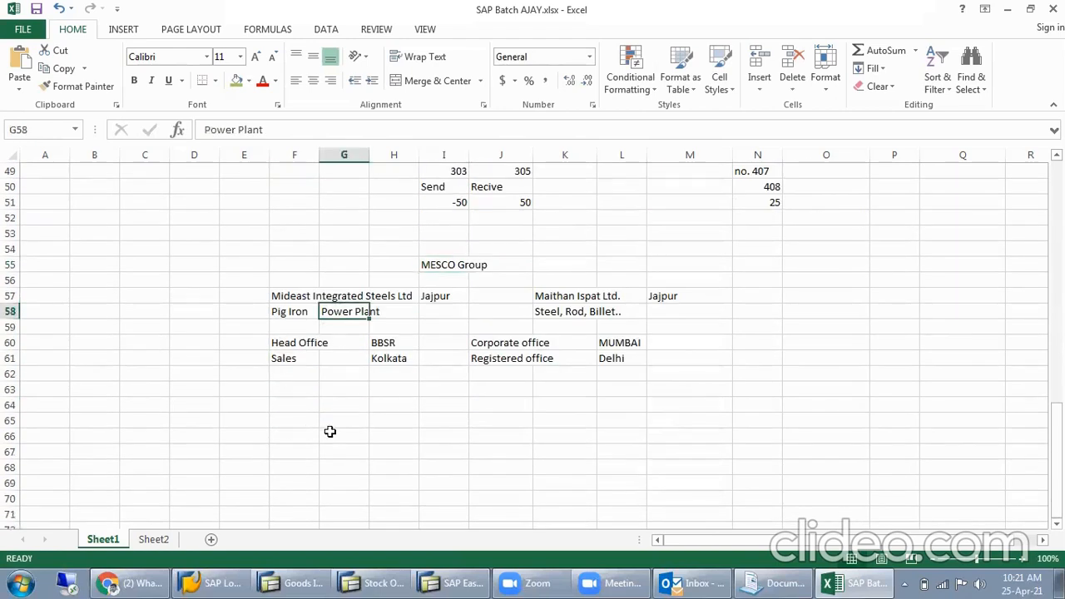
left_click(205, 403)
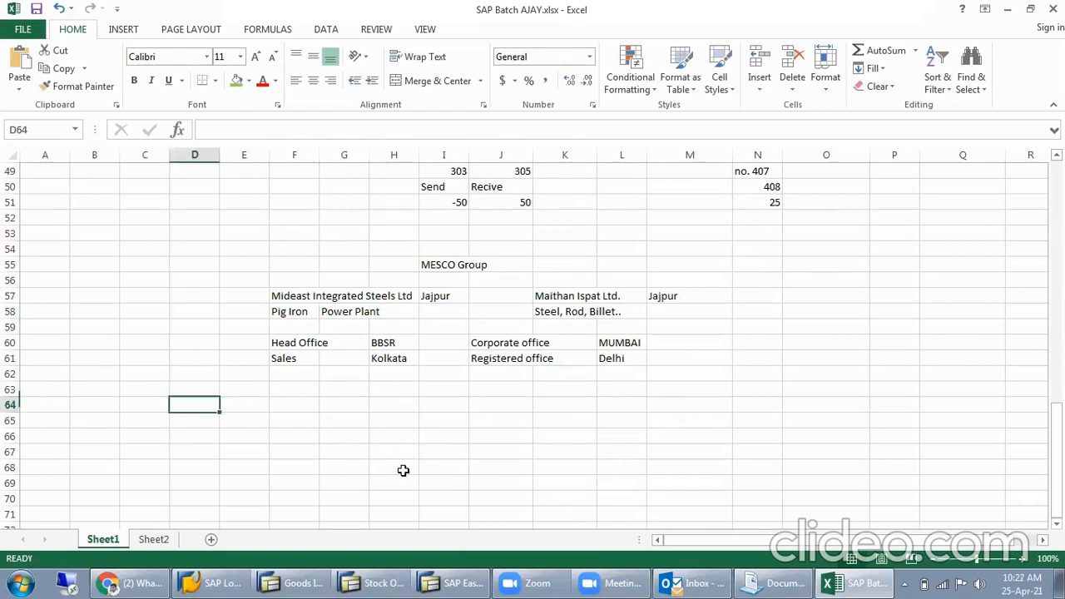
type("Mi")
type("deast")
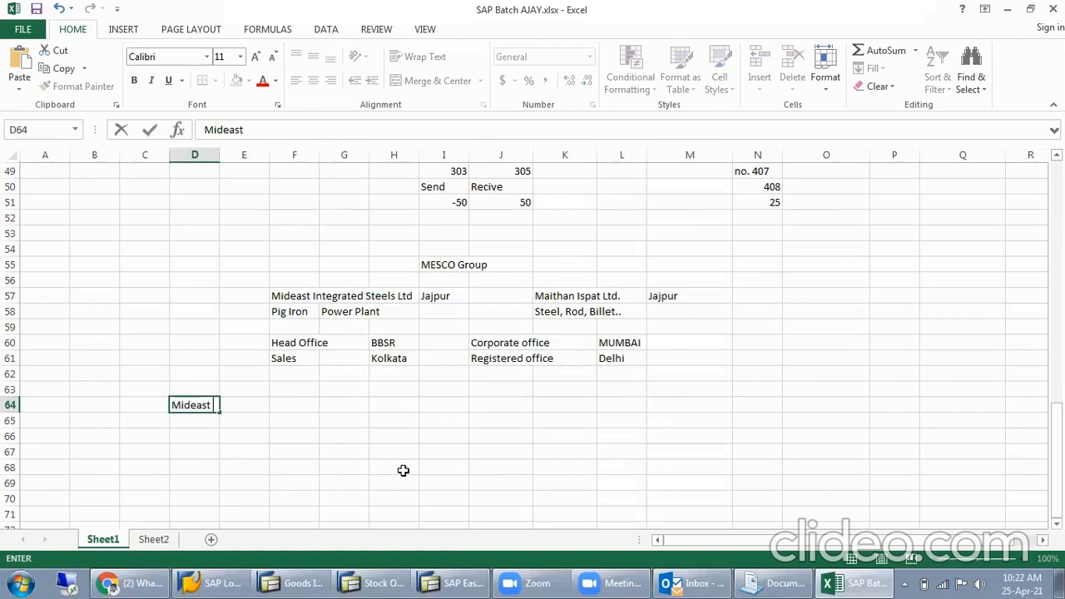
key("BackSpace")
key("BackSpace")
key("BackSpace")
key("BackSpace")
key("BackSpace")
key("BackSpace")
key("BackSpace")
type("ISL")
- Enter MIL in cell K64 as the second company heading, in the same row as MISL
key("Tab")
key("Tab")
key("Tab")
key("Tab")
key("Tab")
key("Tab")
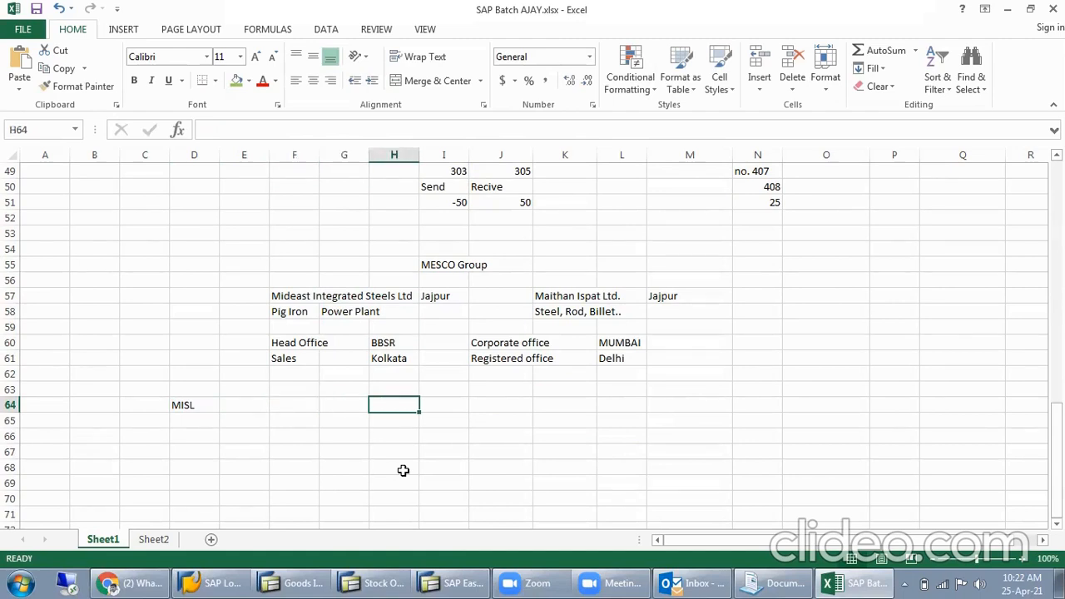
key("Tab")
type("MIL")
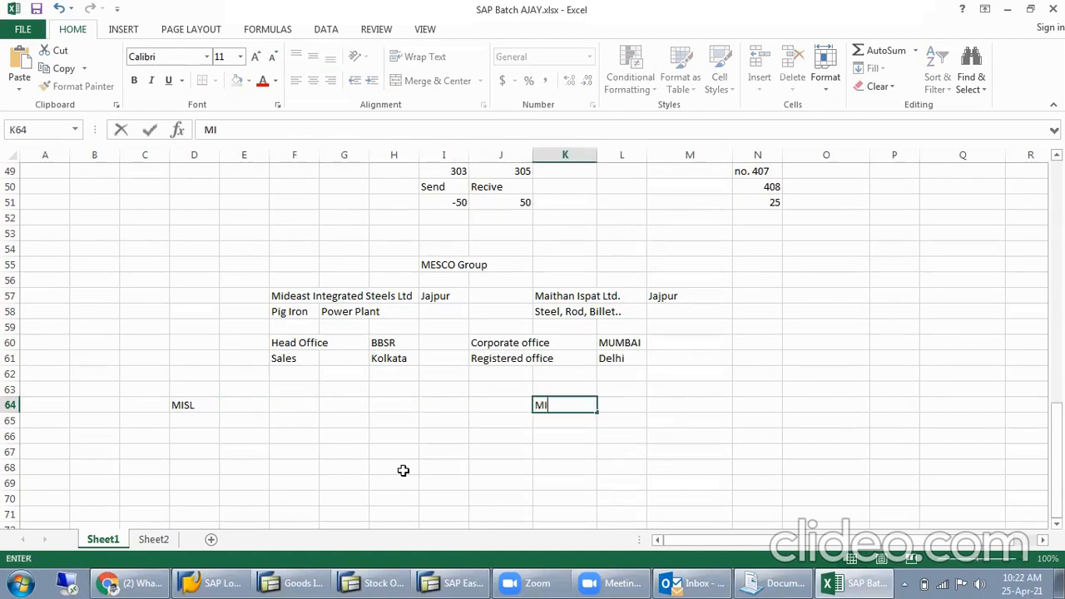
key("Return")
- Enter the label Department in cell C65, under the MISL heading
key("Left")
key("Left")
key("Left")
key("Right")
key("Right")
key("Up")
key("Up")
key("Down")
key("Down")
key("Right")
key("Up")
key("Down")
key("Left")
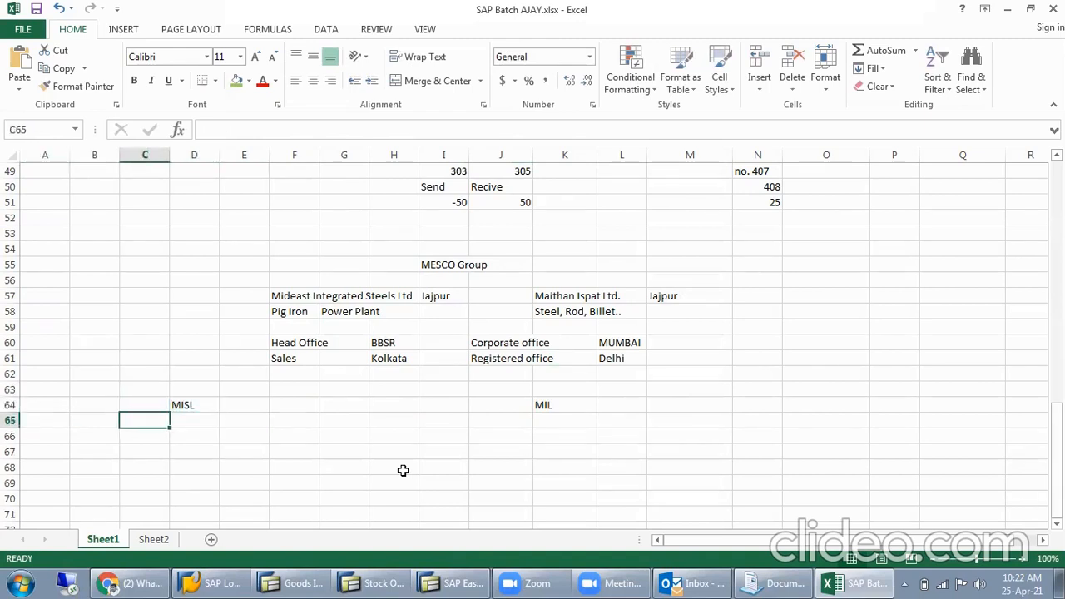
type("Depa")
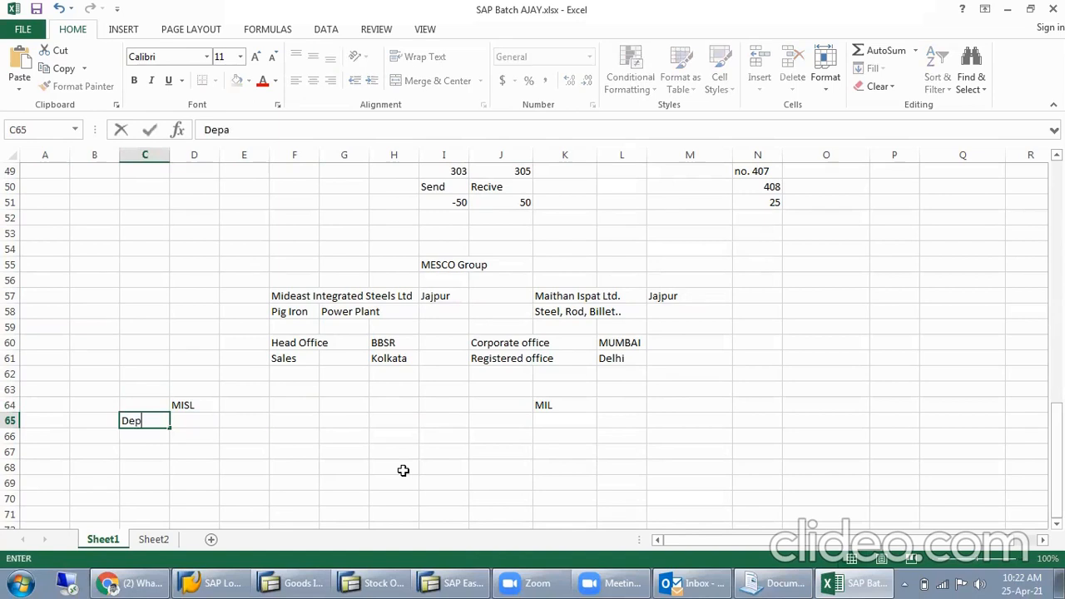
type("rtment")
key("Return")
- List Finance as department 1 under MISL, with the number in B67 and the name in C67
key("Left")
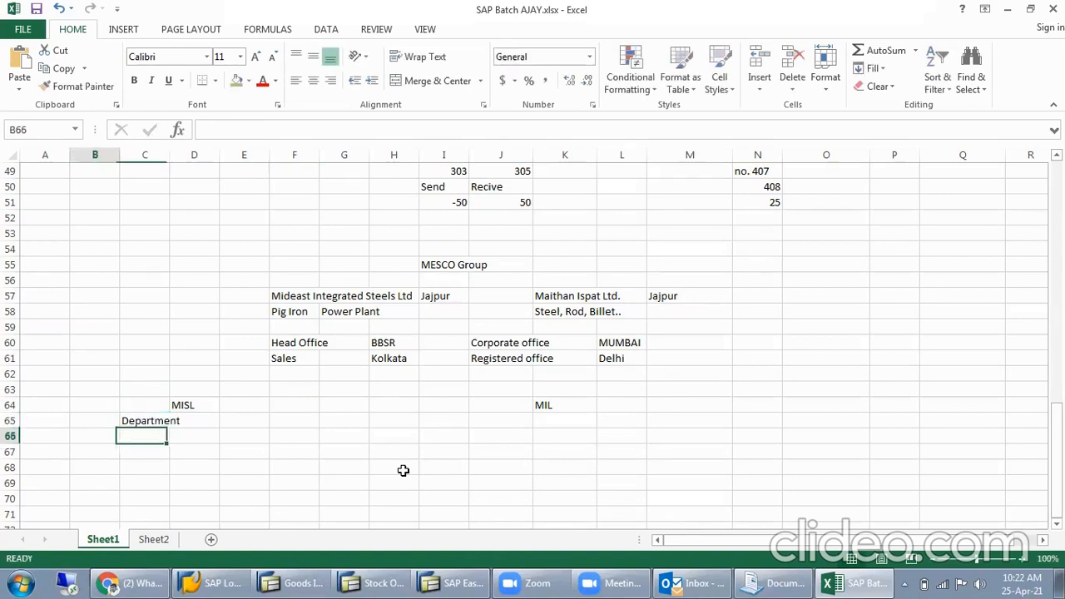
key("Down")
type("1")
key("Tab")
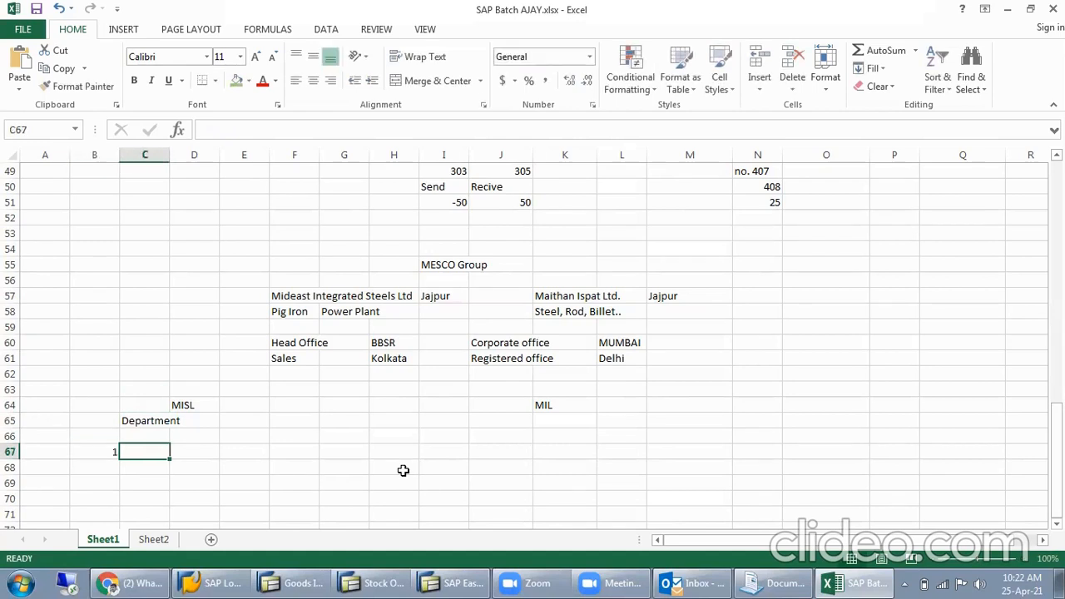
type("Finance")
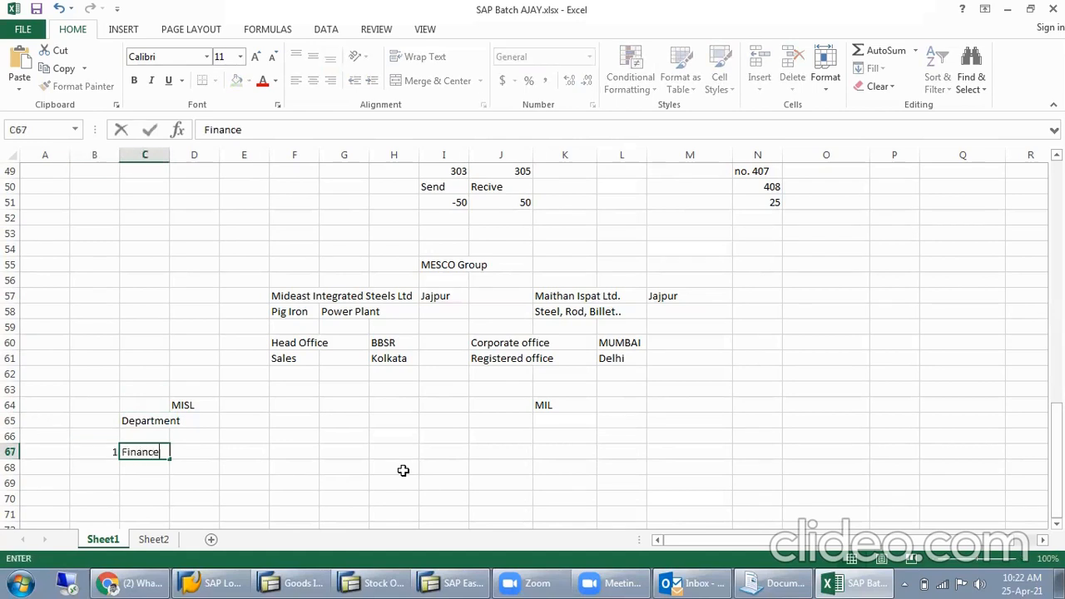
key("Return")
type("2 Sales")
key("Return")
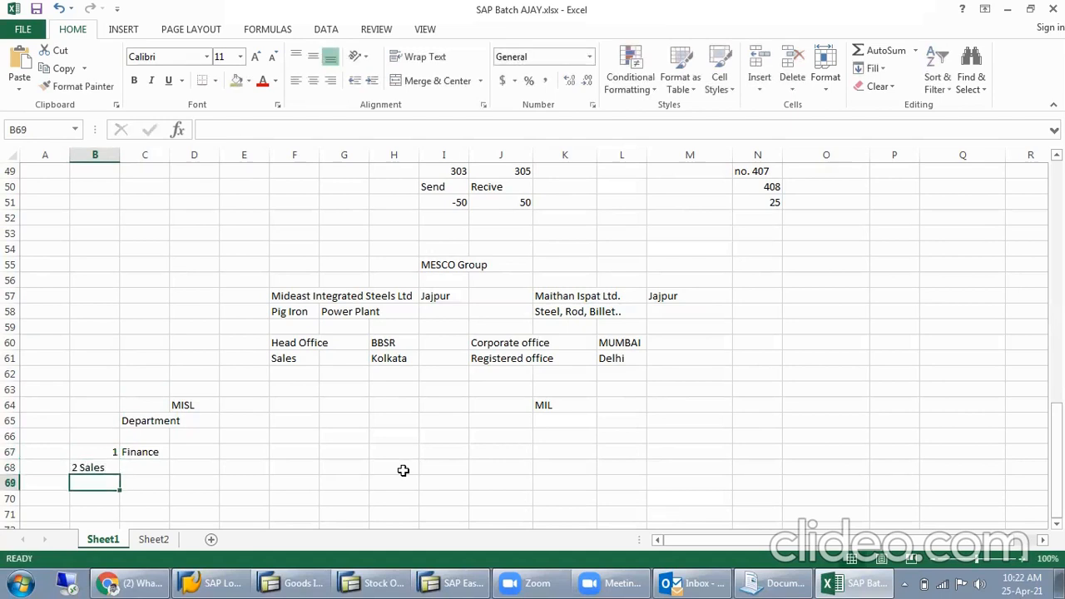
key("Left")
key("Up")
key("Right")
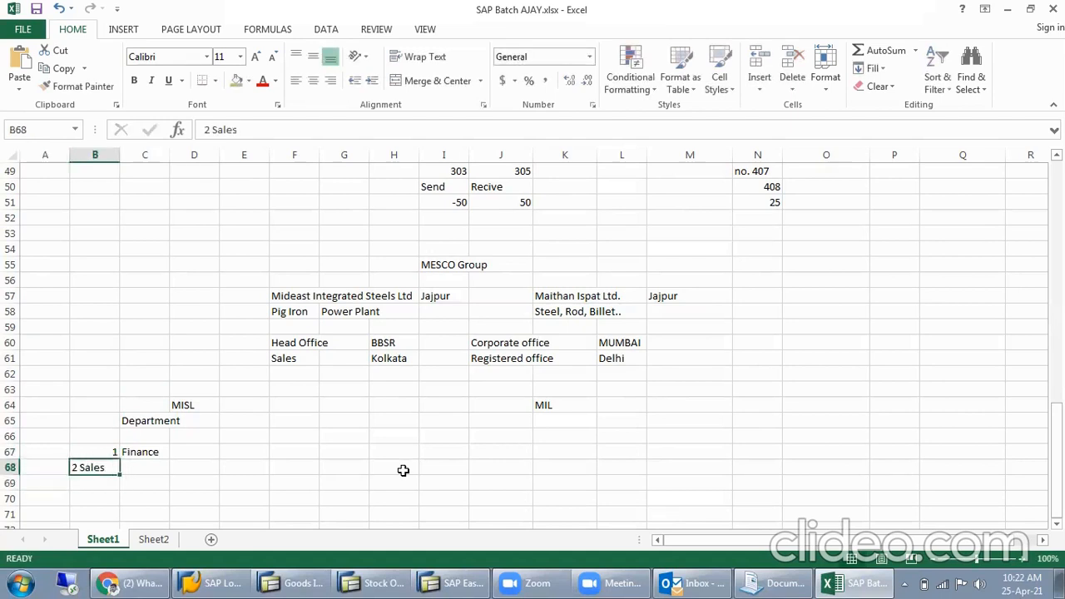
- List Sales as department 2 in row 68 and IT as department 3 in row 69, numbers in column B and names in column C
type("2")
key("Tab")
type("Sales")
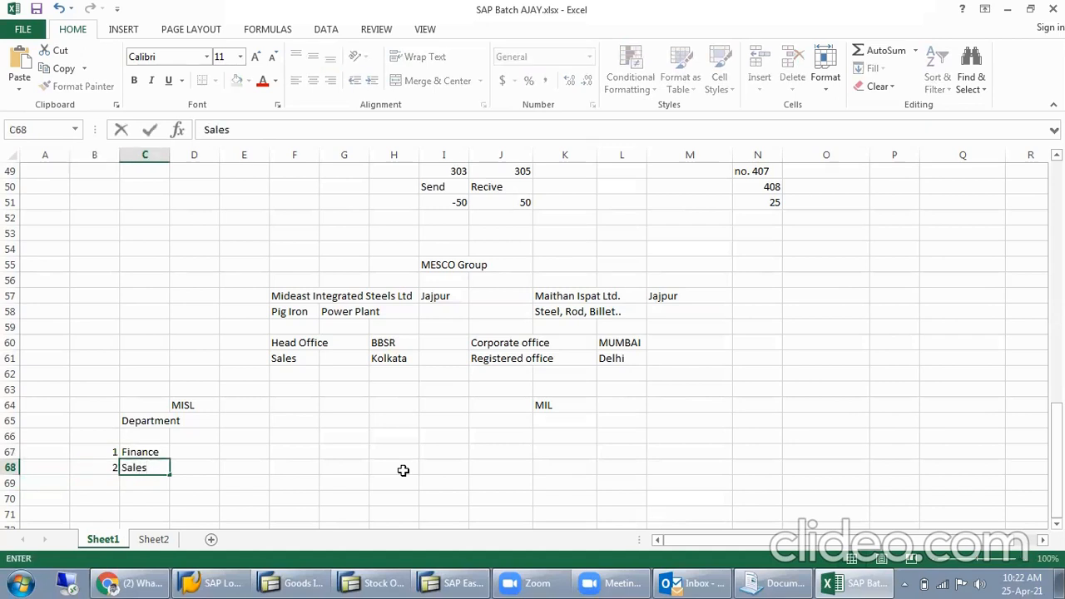
key("Return")
type("3")
key("Tab")
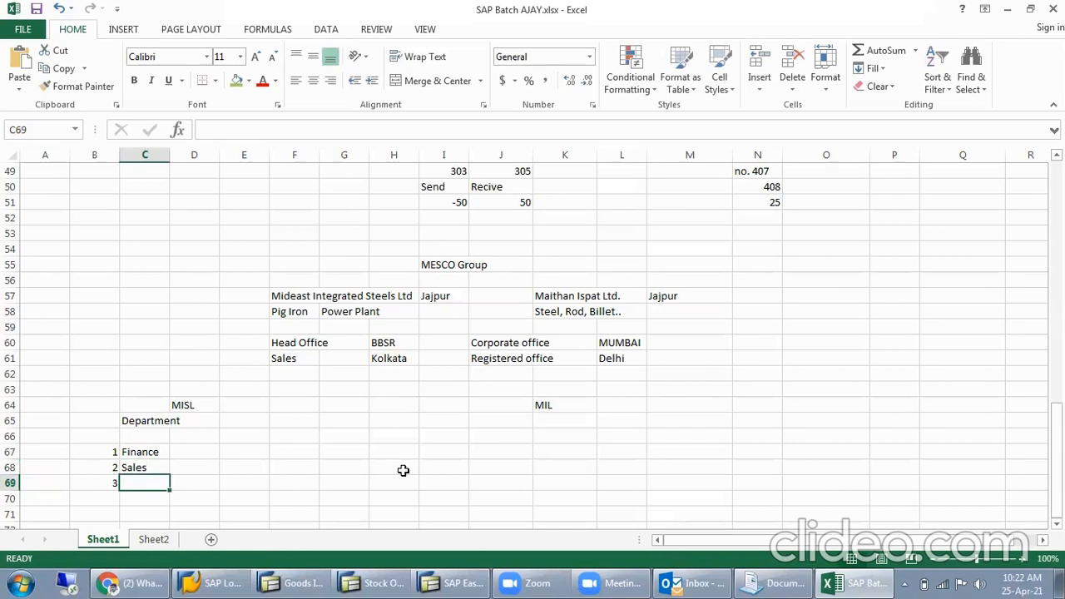
type("IT")
key("Return")
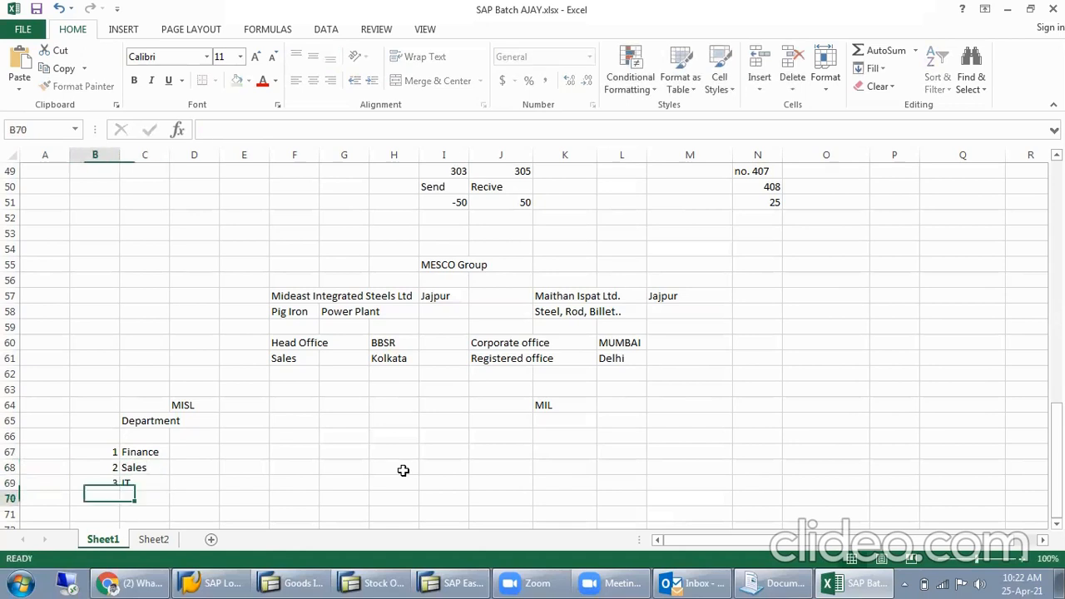
- Add Store as department 4 in row 70 and Purchase as department 5 in row 71 of the MISL list
type("4")
key("Tab")
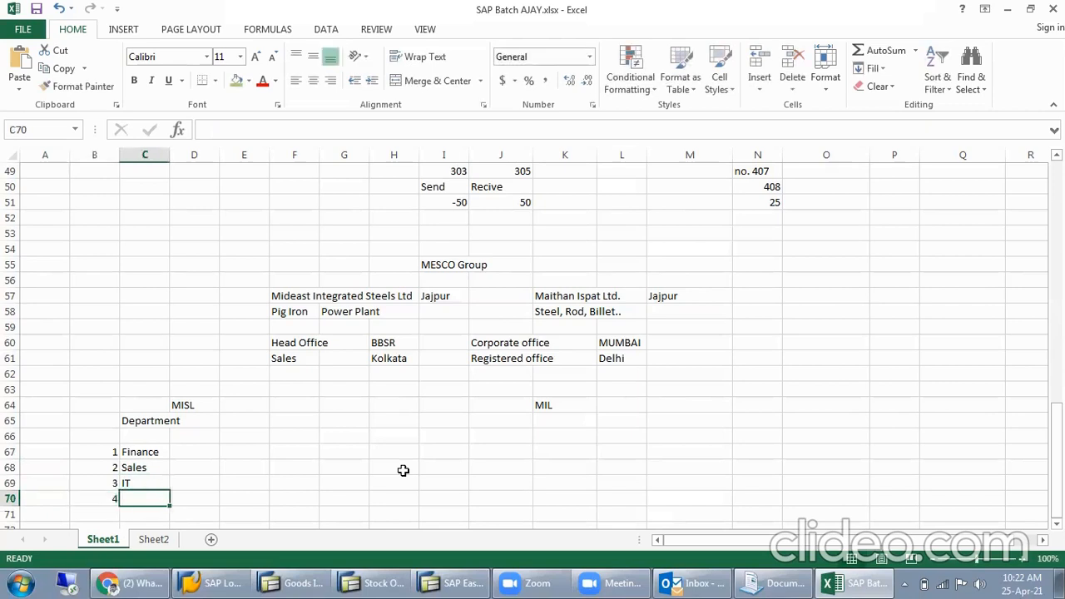
type("Store")
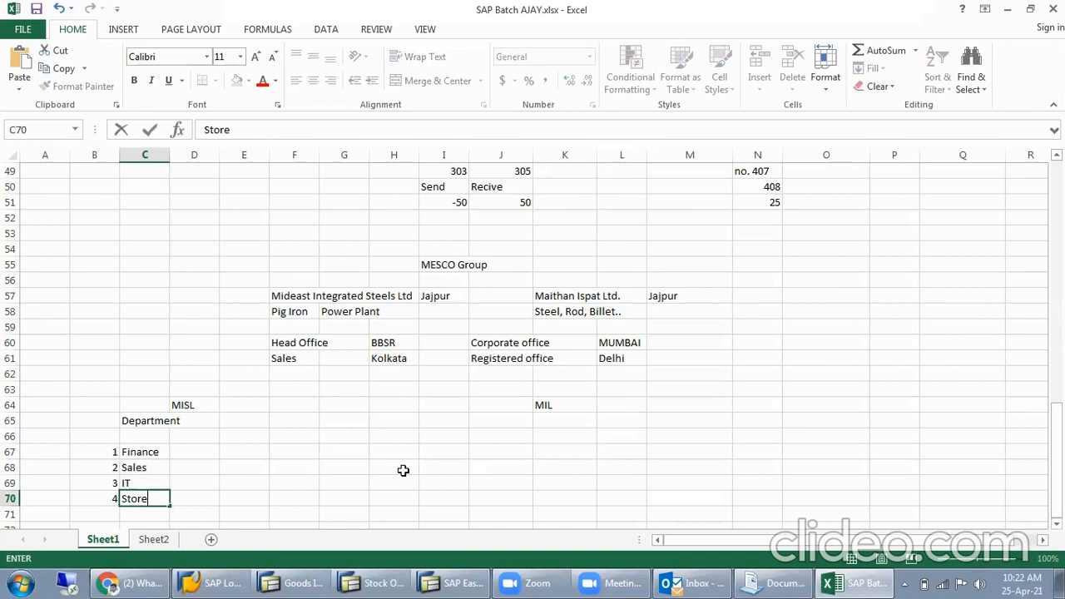
key("Return")
type("5")
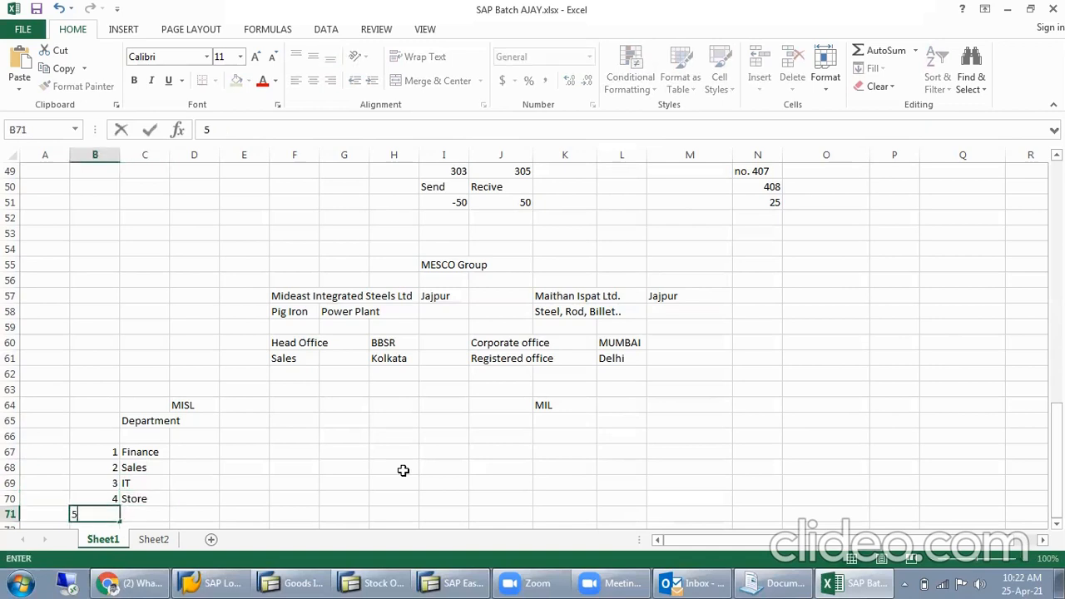
key("Tab")
type("Pur")
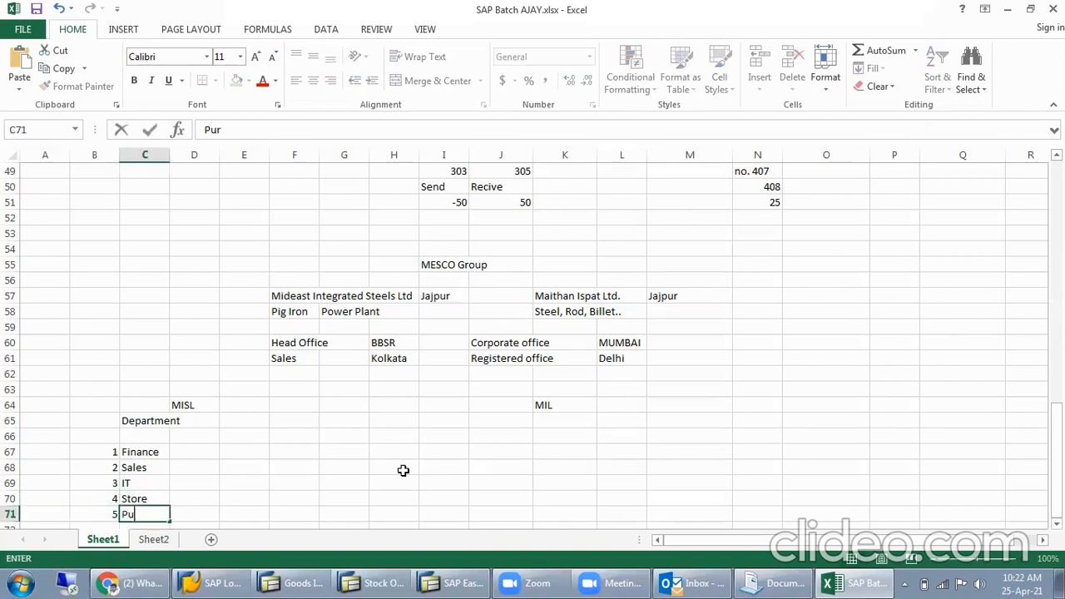
type("chase")
key("Return")
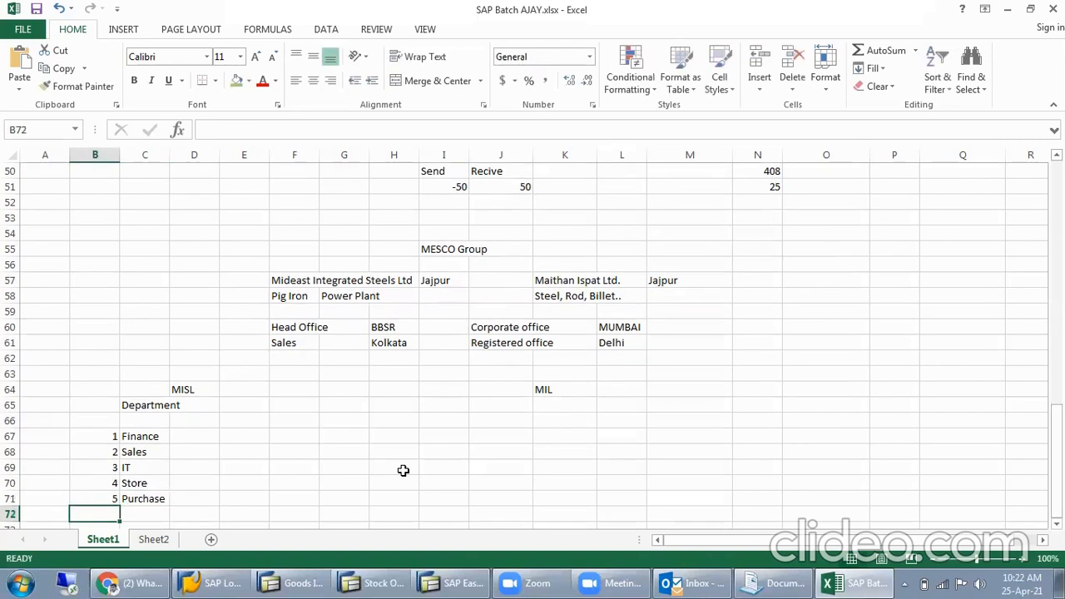
- Add Electrial as department 6 in row 72 and Production as department 7 in row 73 of the MISL list
type("6")
key("Tab")
type("E")
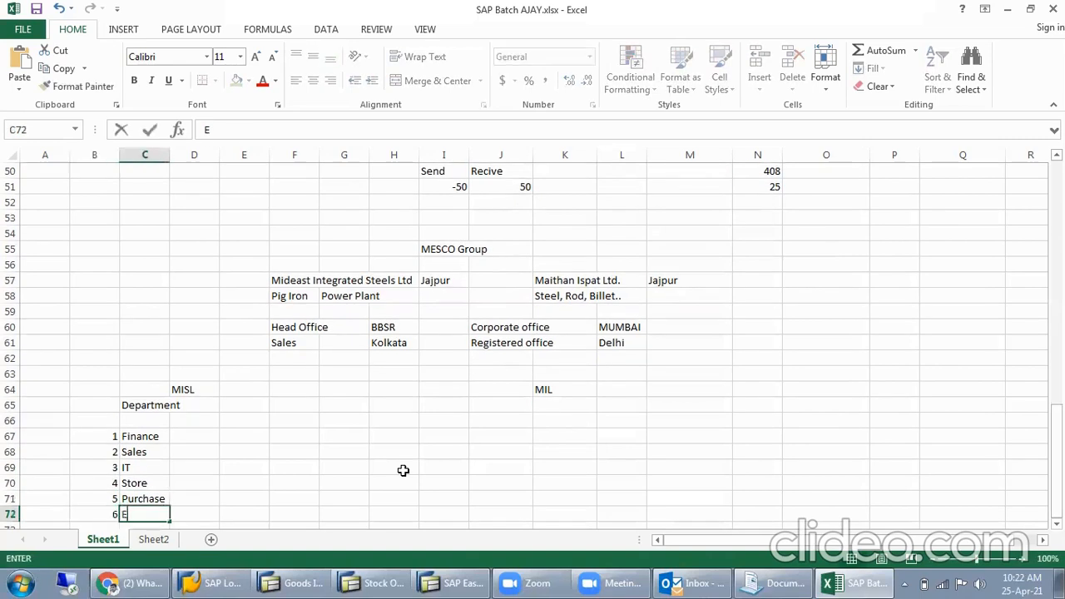
type("lectrial")
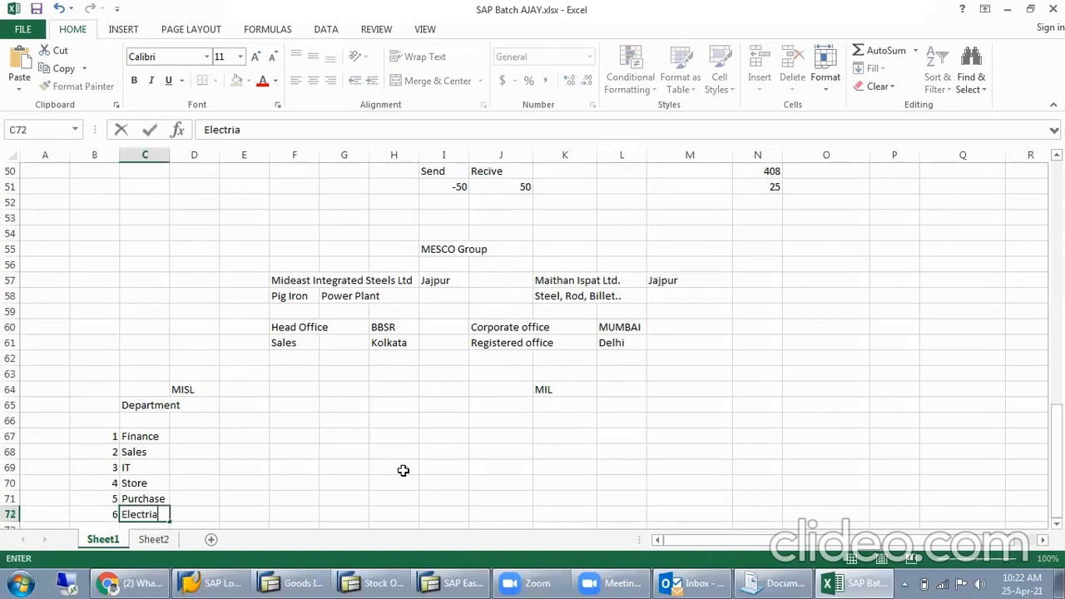
key("Return")
type("7")
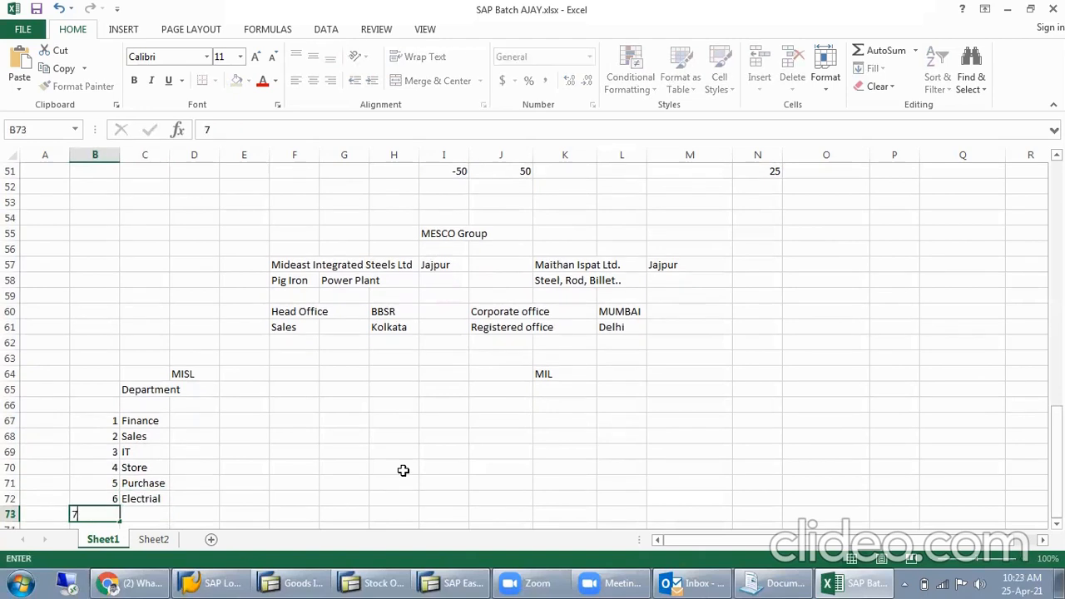
key("Tab")
type("Producti")
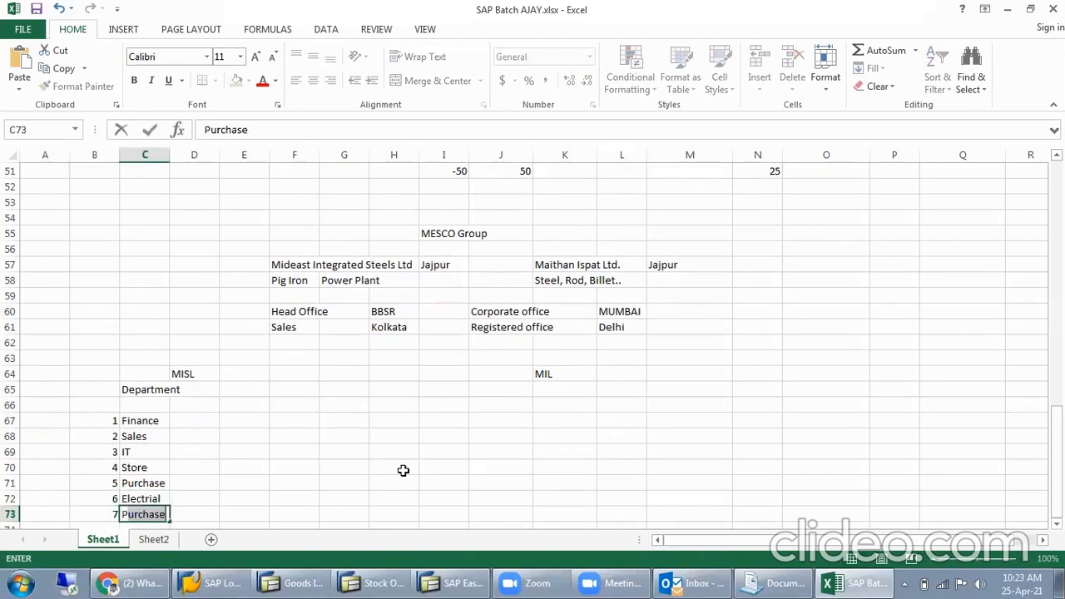
type("on")
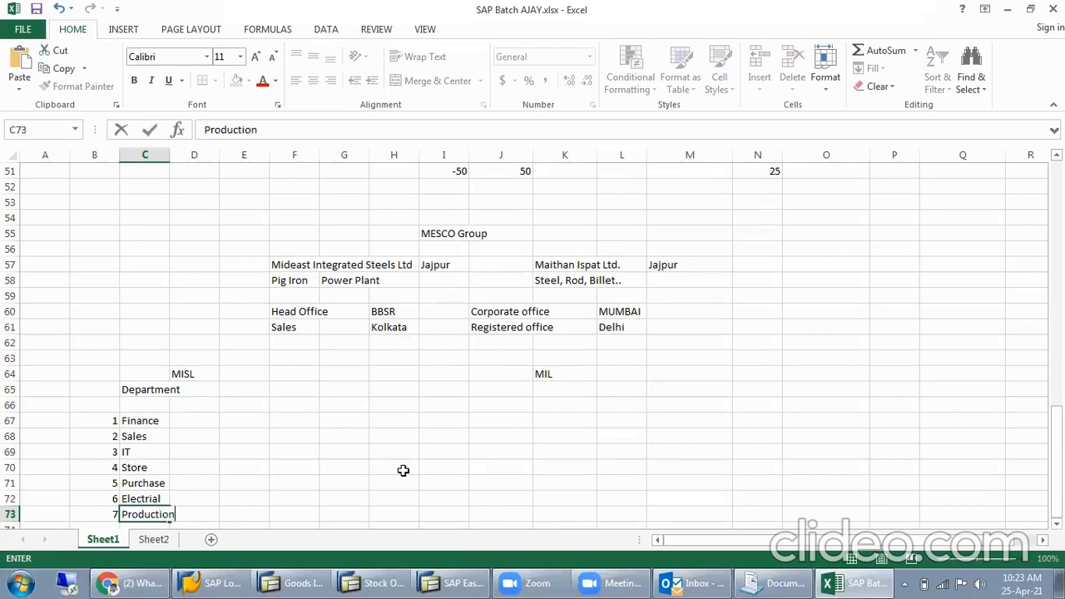
key("Return")
- Enter the number 8 in cell B74 for another MISL department
type("8")
key("Tab")
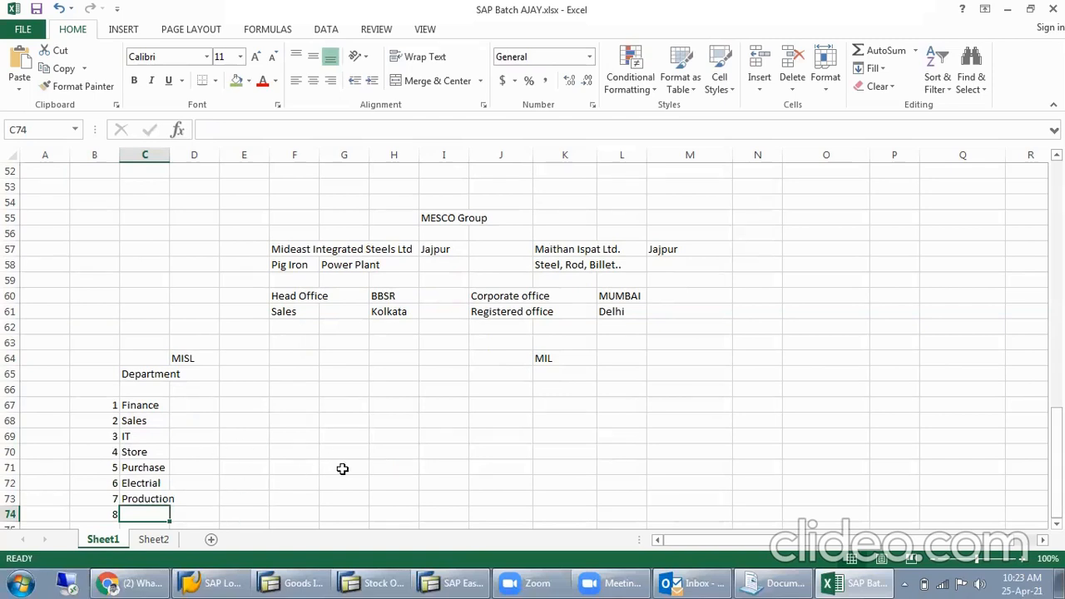
- Enter Mechnical in cell C74 as the name of department 8 in the MISL list
scroll(130, 421, "down", 1)
scroll(131, 421, "down", 2)
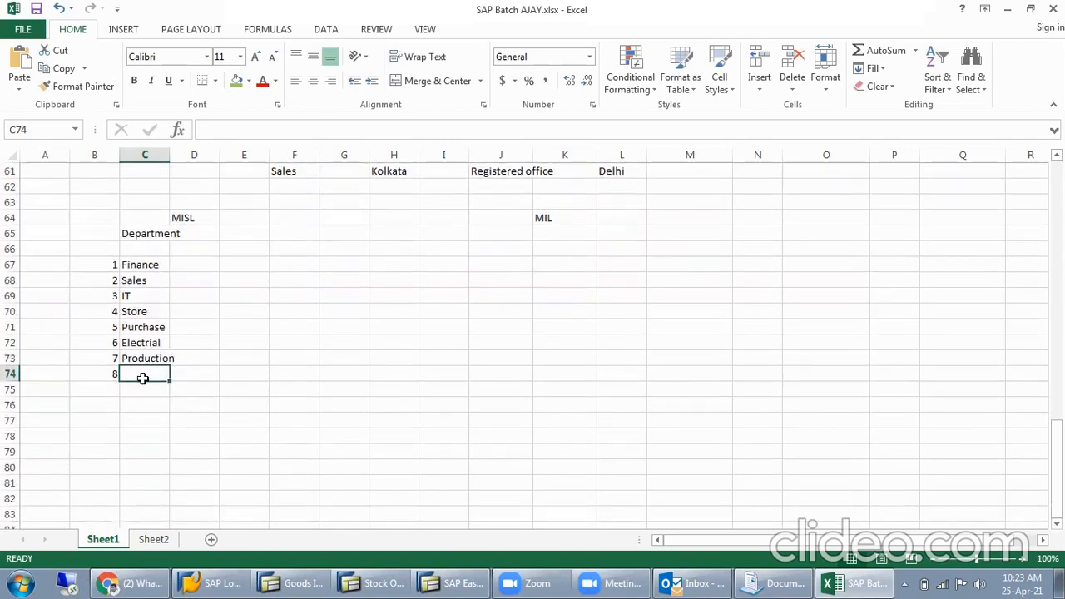
scroll(148, 377, "up", 1)
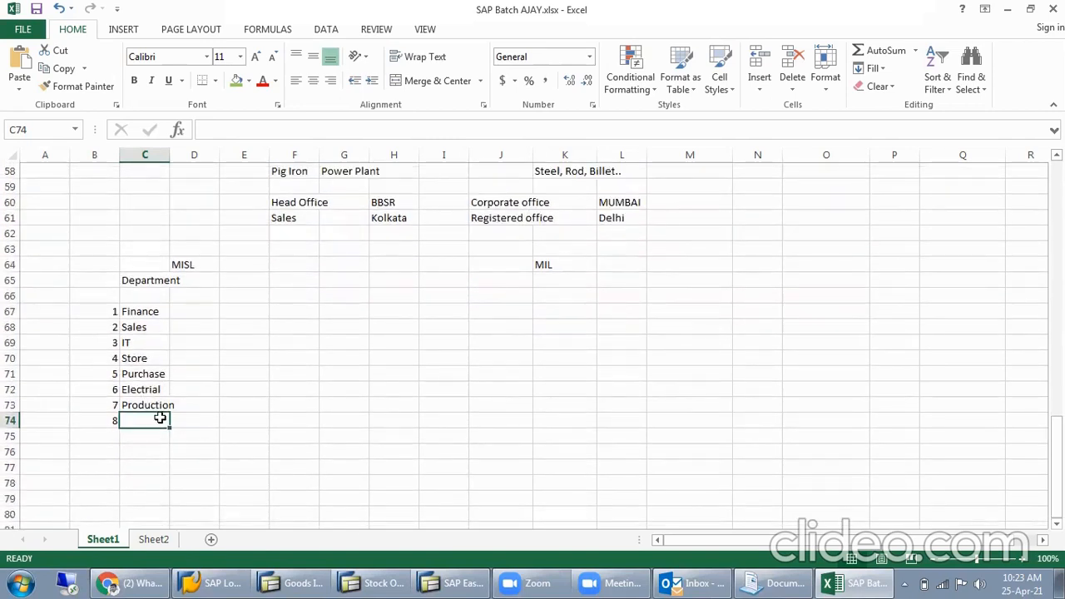
double_click(162, 420)
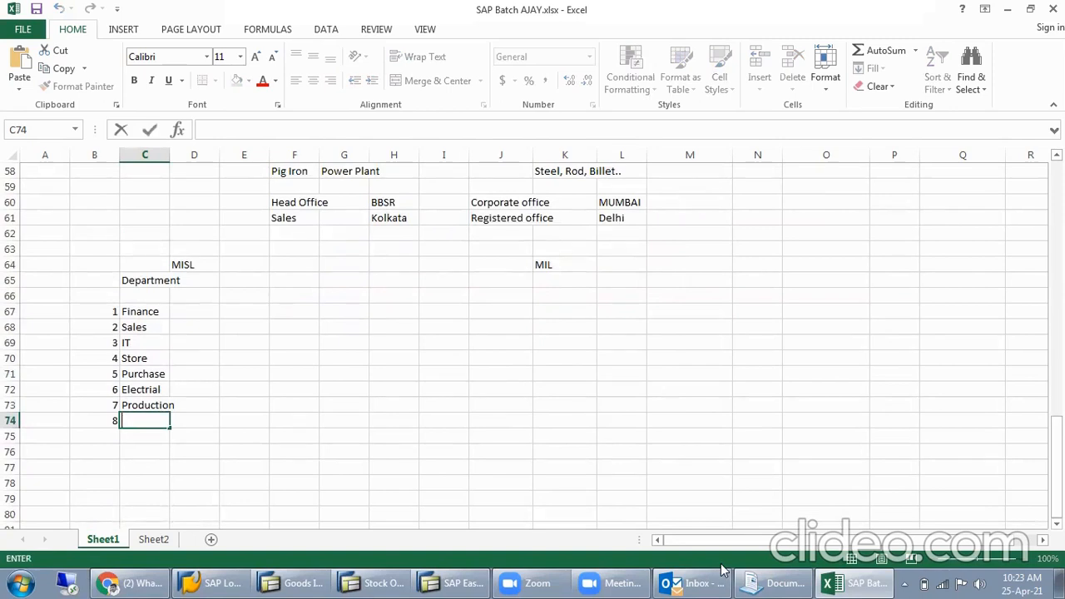
type("Mechnical")
key("Return")
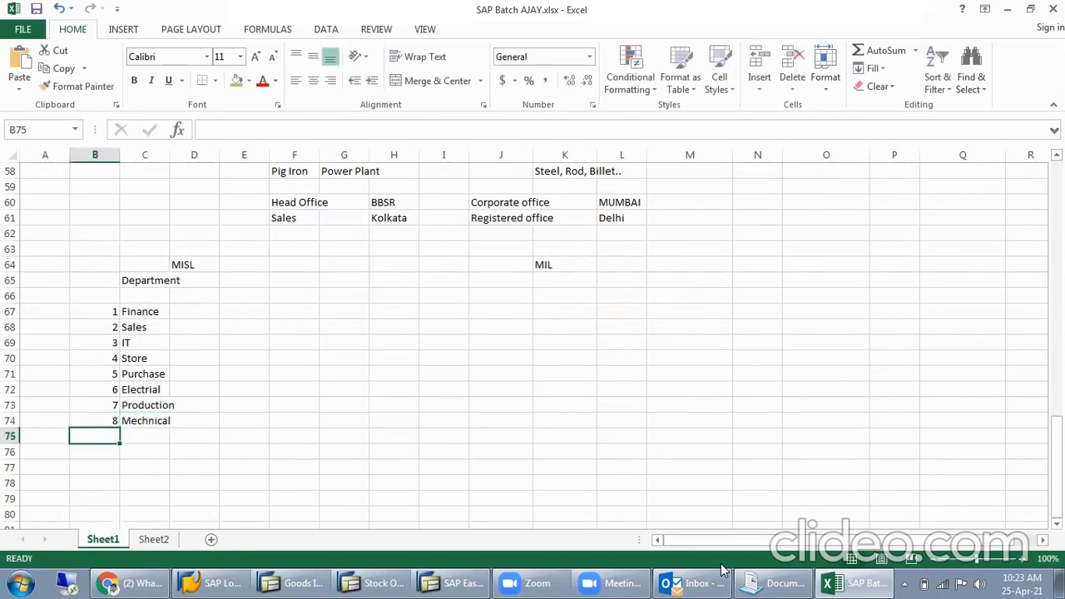
- Add Project as department 9 in row 75 and Security as department 10 in row 76 of the MISL list
type("9")
key("Tab")
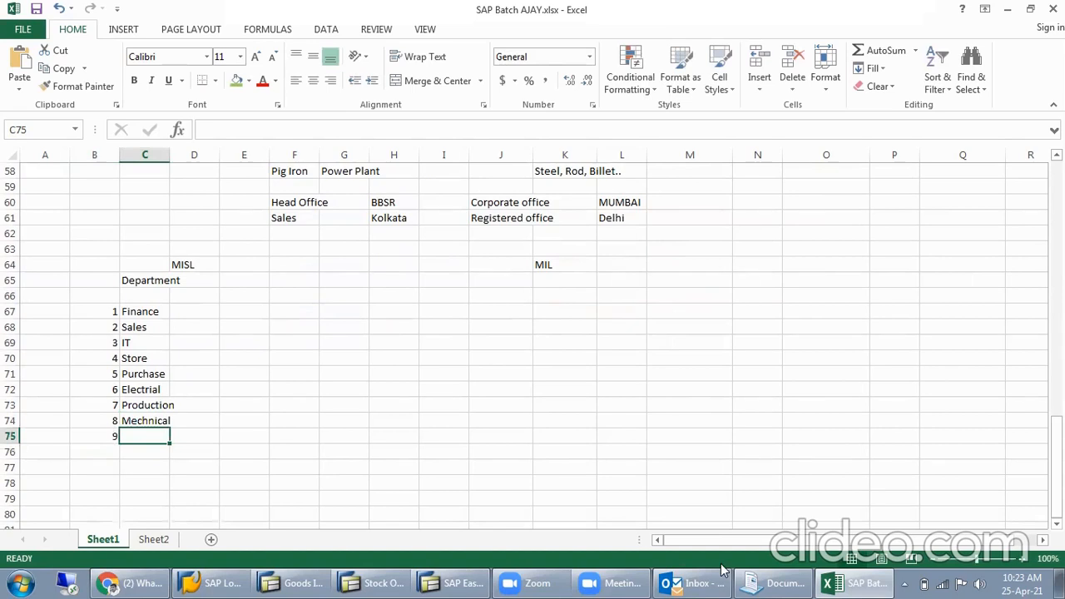
type("Project")
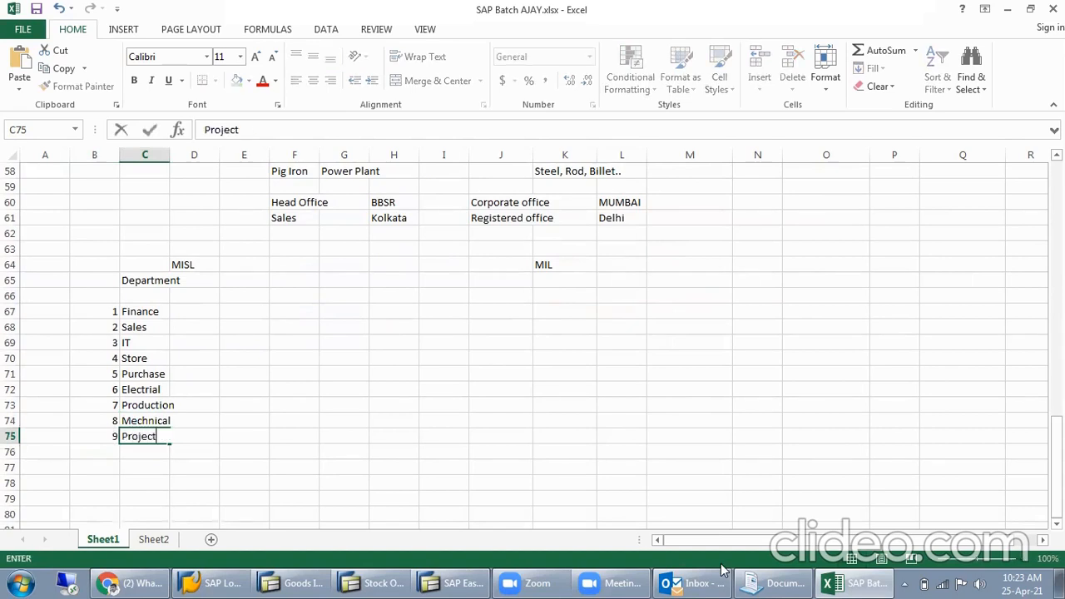
key("Return")
type("10")
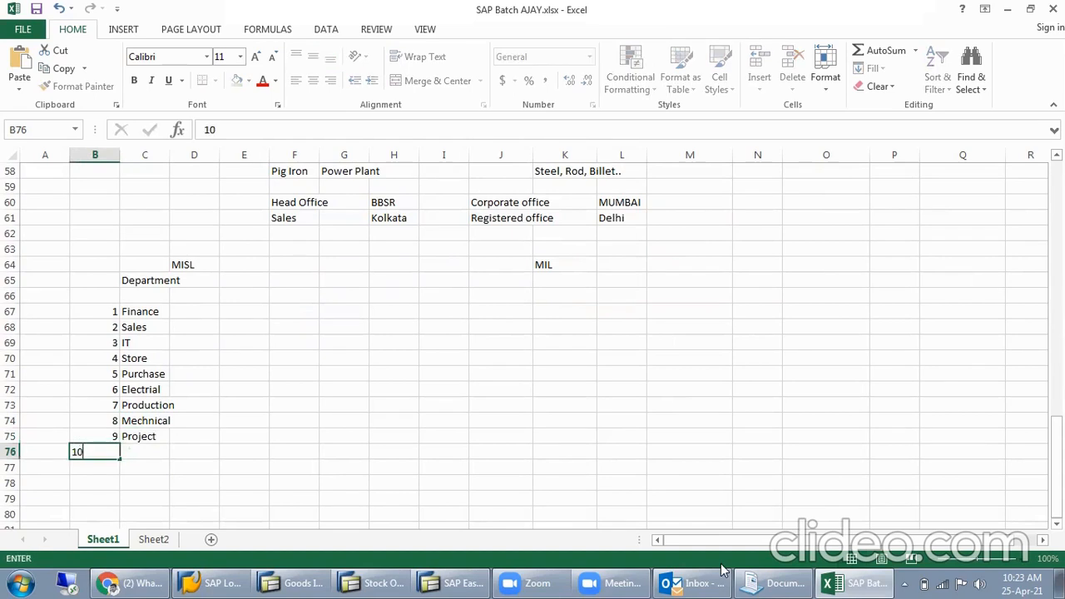
key("Tab")
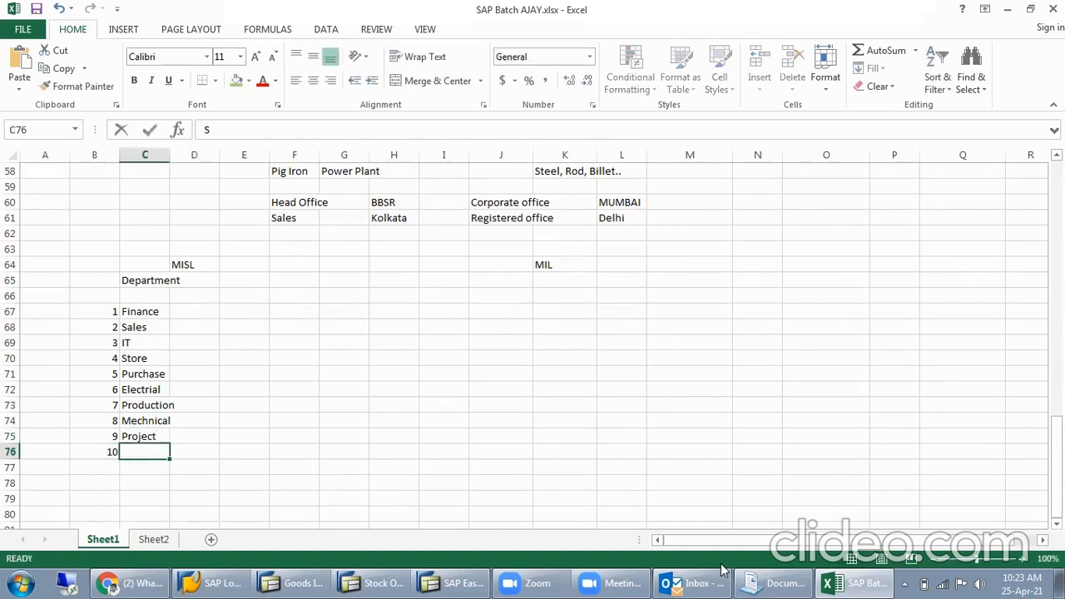
type("Security")
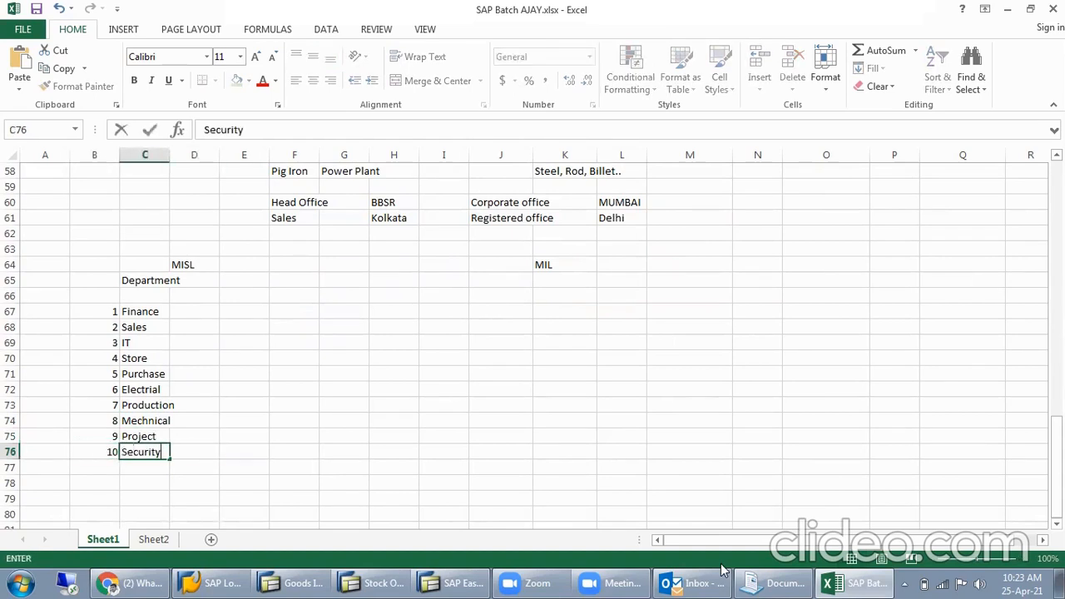
key("Return")
- Add HR as department 11 in row 77 of the MISL list
type("11")
key("Tab")
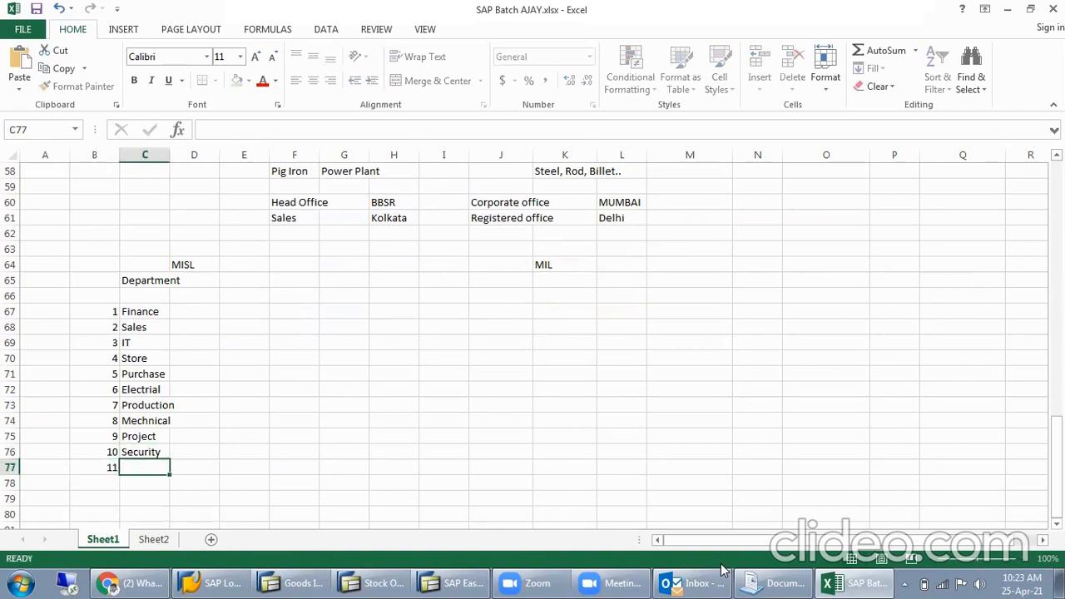
type("HR")
key("Return")
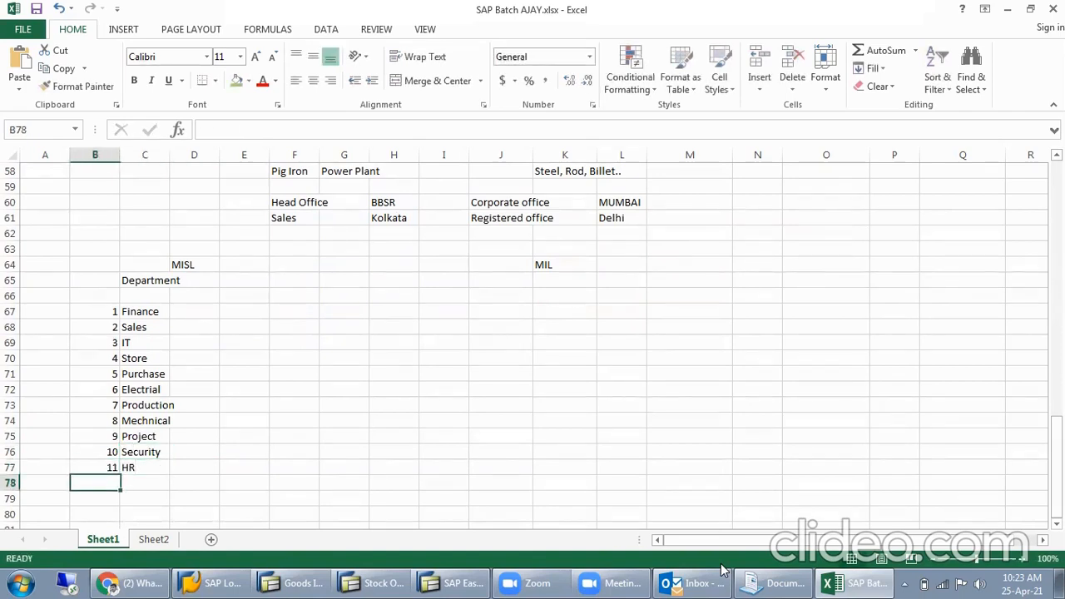
type("12")
key("Tab")
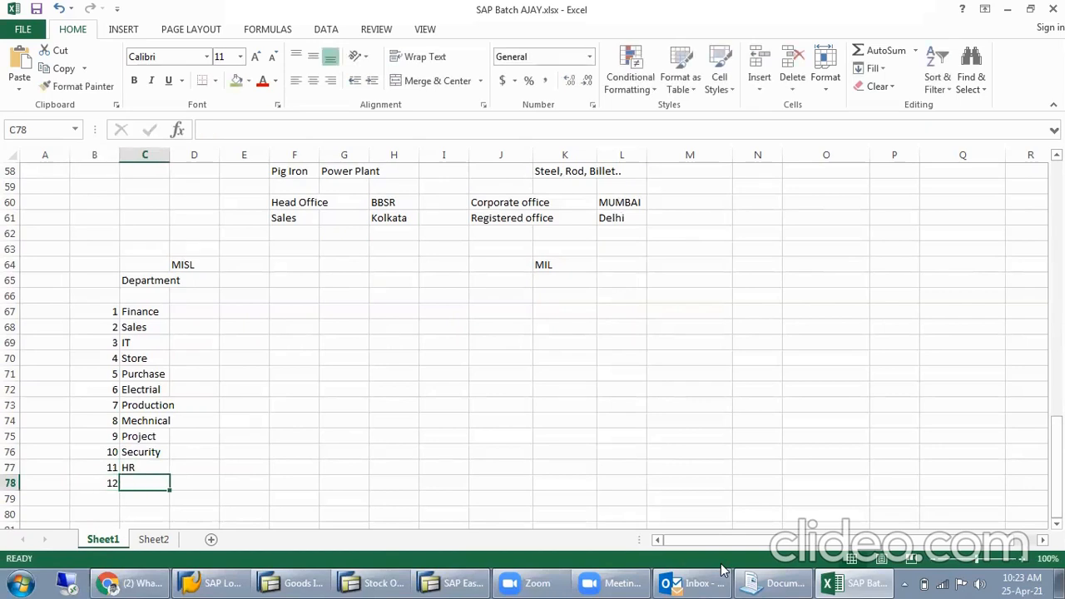
key("Left")
key("Delete")
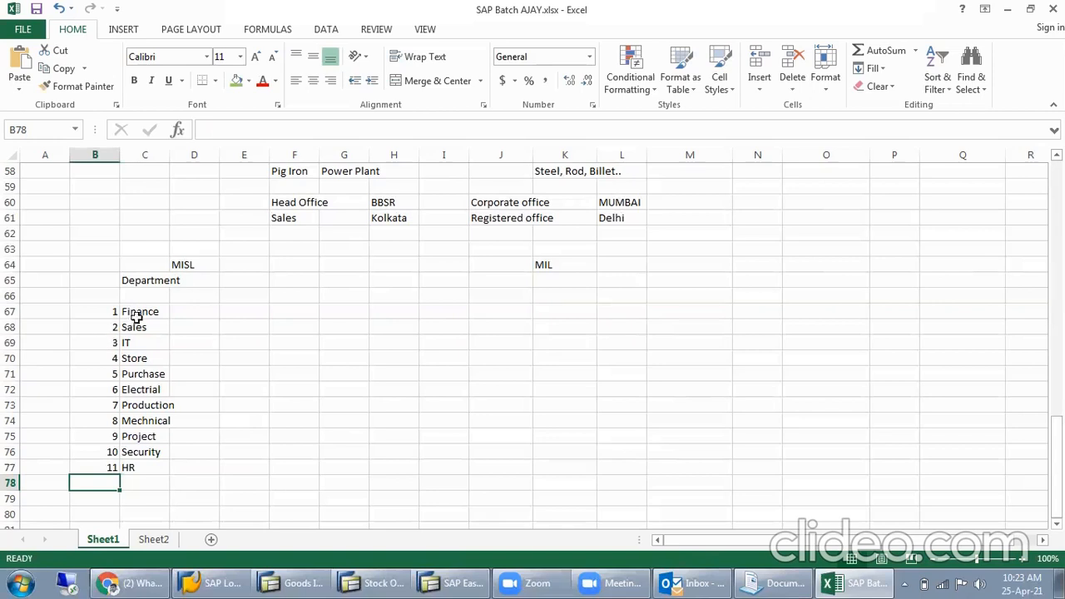
- Enter the heading No of person in cell D66 and widen column D to fit it
left_click_drag(141, 312, 125, 456)
left_click(205, 312)
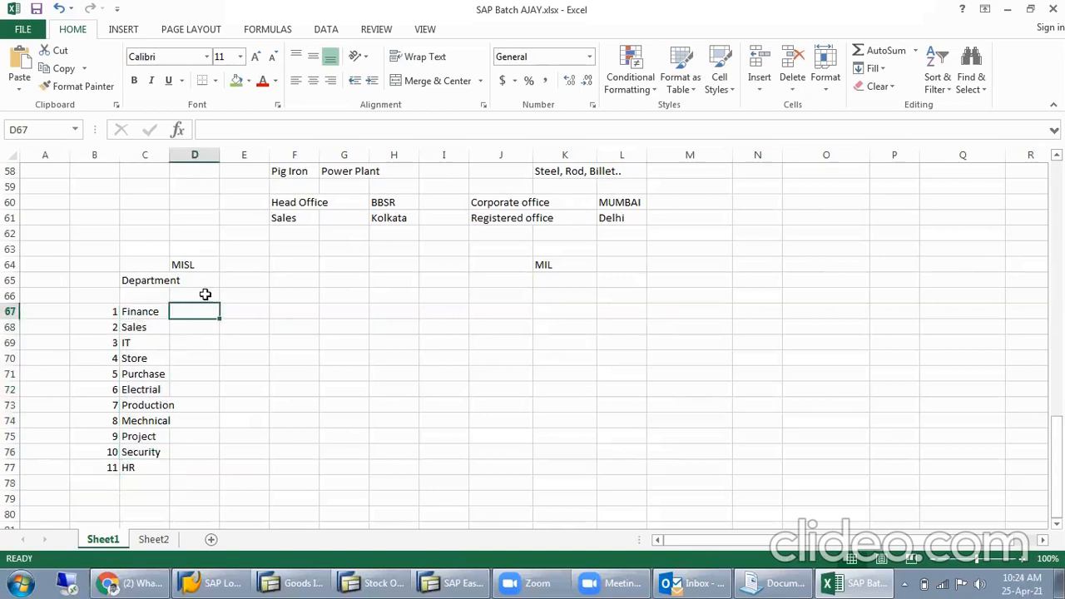
left_click(205, 295)
type("No ")
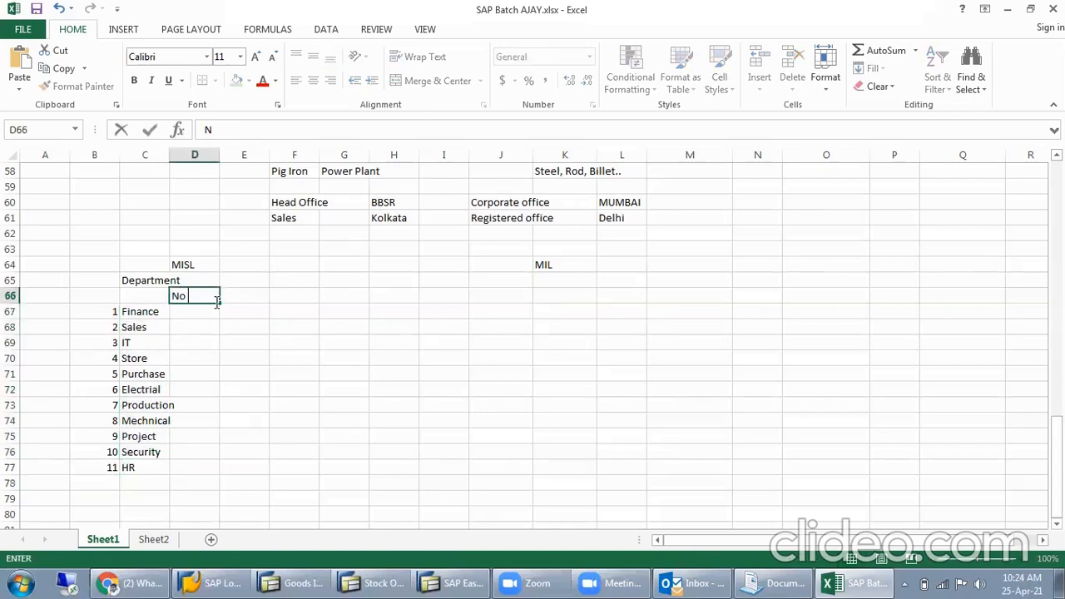
type("of person")
key("Return")
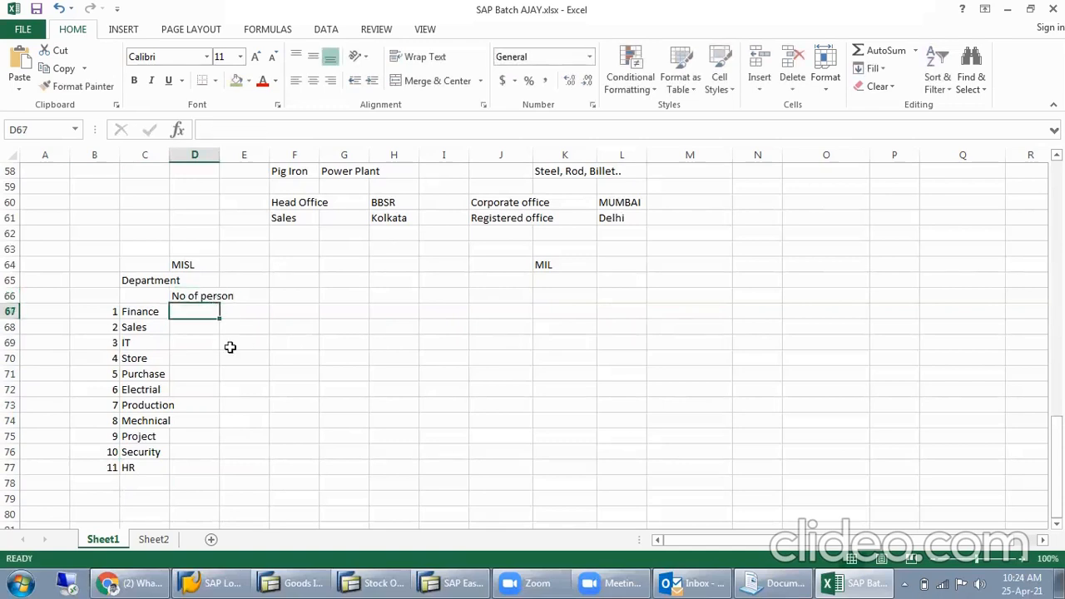
left_click_drag(219, 155, 237, 158)
left_click(262, 265)
- Move the Department heading from C65 to C66 and widen column C to fit it
left_click(144, 298)
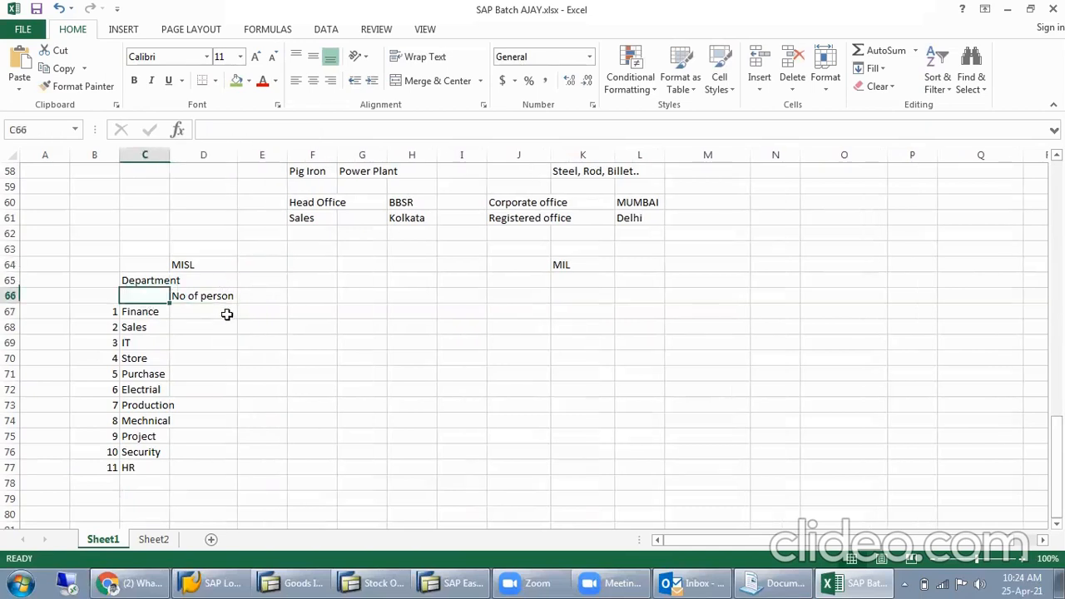
left_click(154, 282)
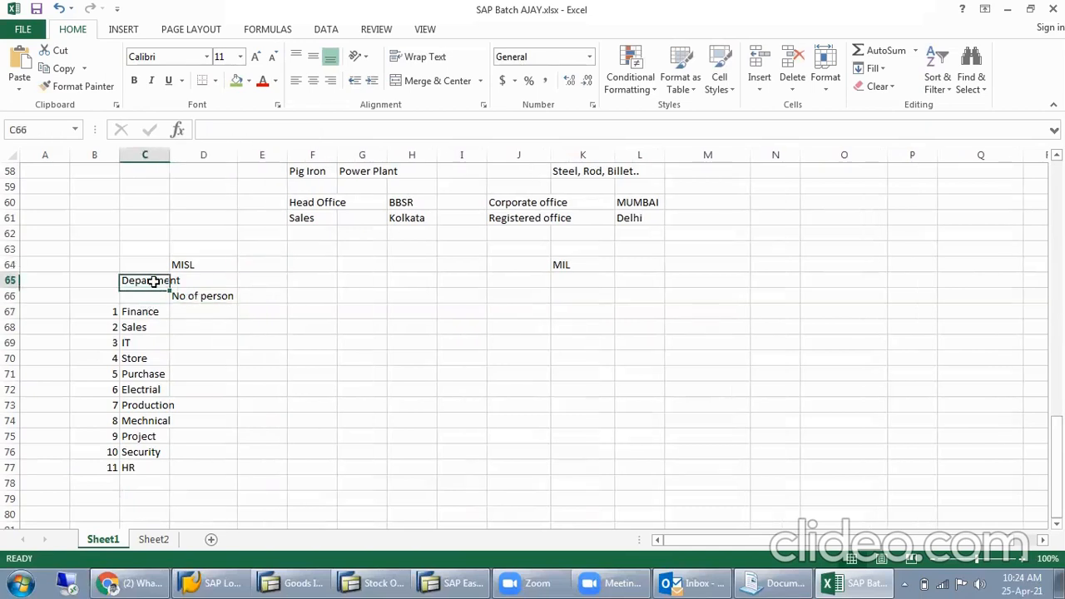
key("ctrl+c")
left_click(131, 299)
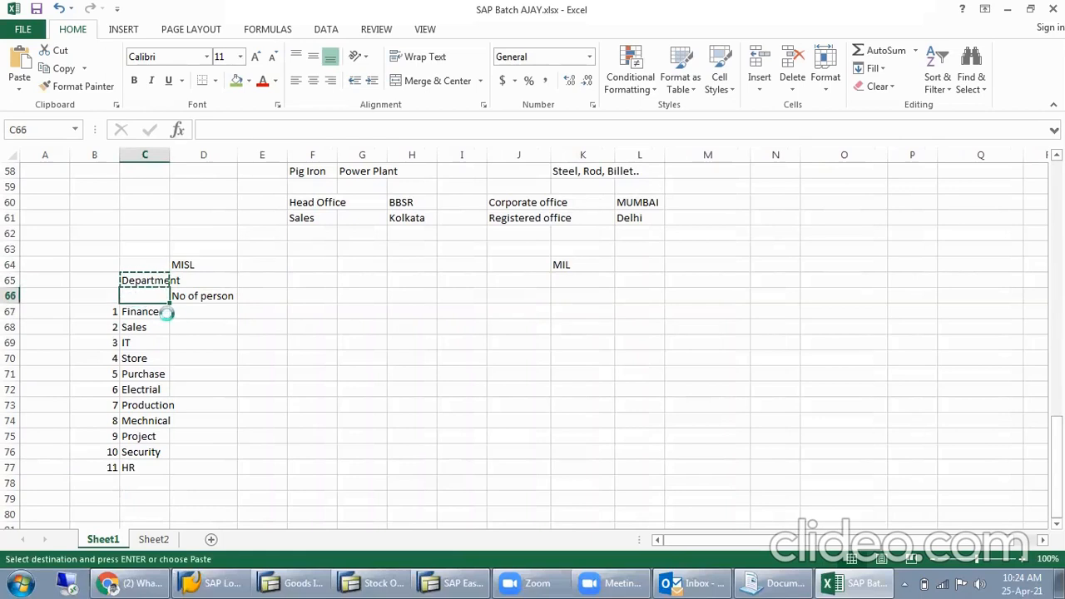
key("ctrl+v")
left_click(192, 314)
left_click_drag(172, 158, 187, 250)
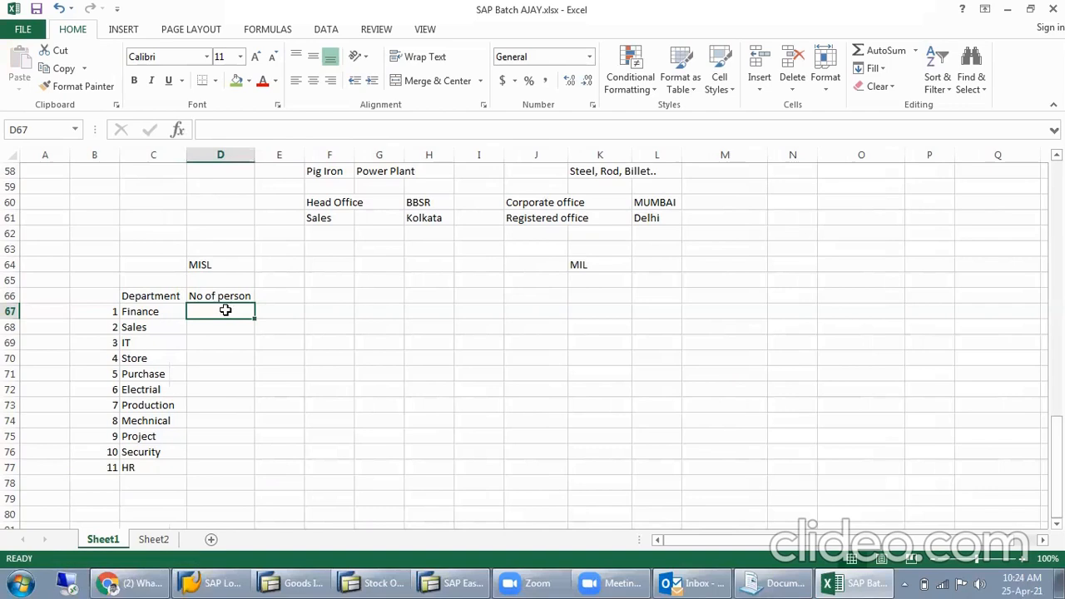
- Enter the number of persons as 6 for Finance, 5 for Sales and 4 for IT in D67:D69
type("6")
key("Return")
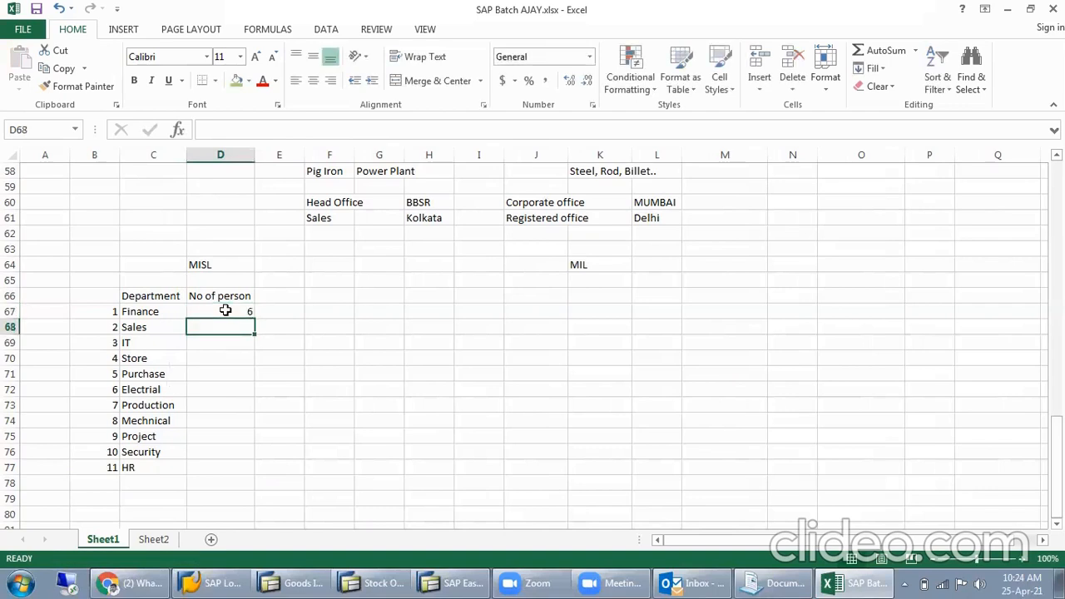
type("5")
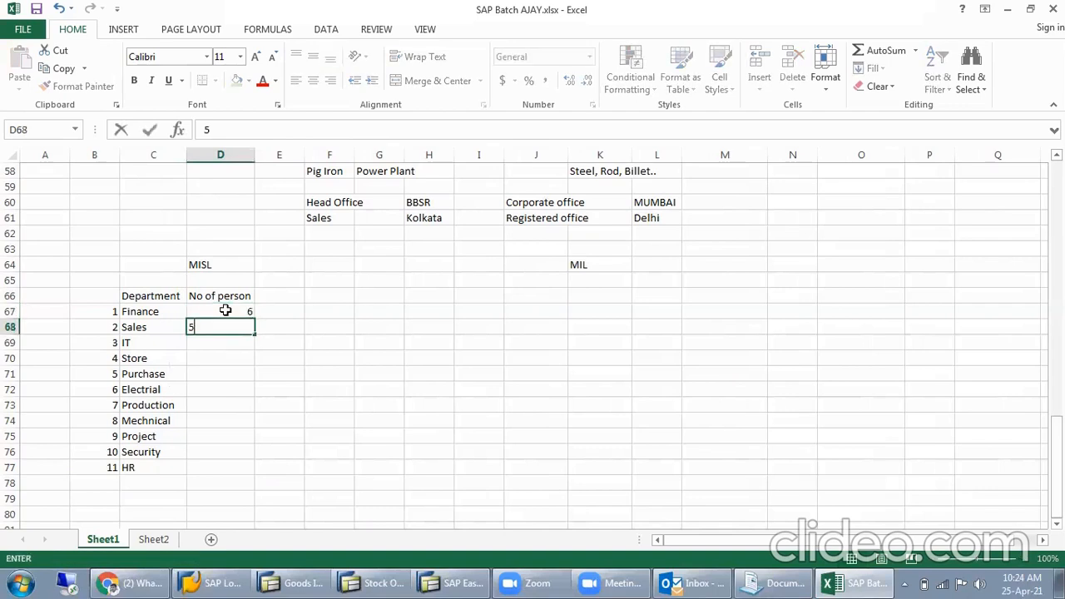
key("Return")
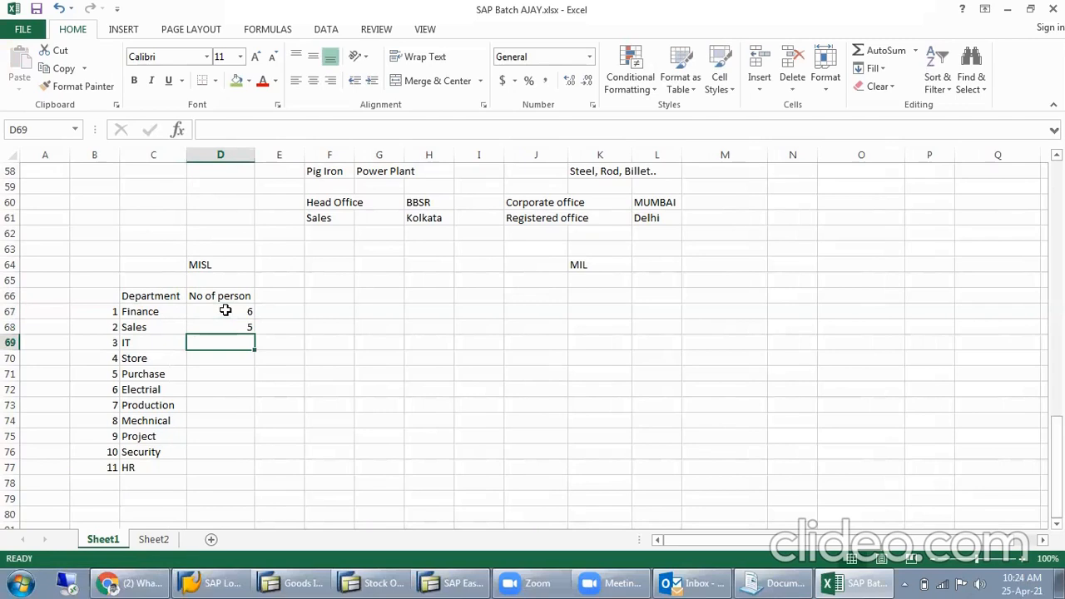
type("4")
key("Return")
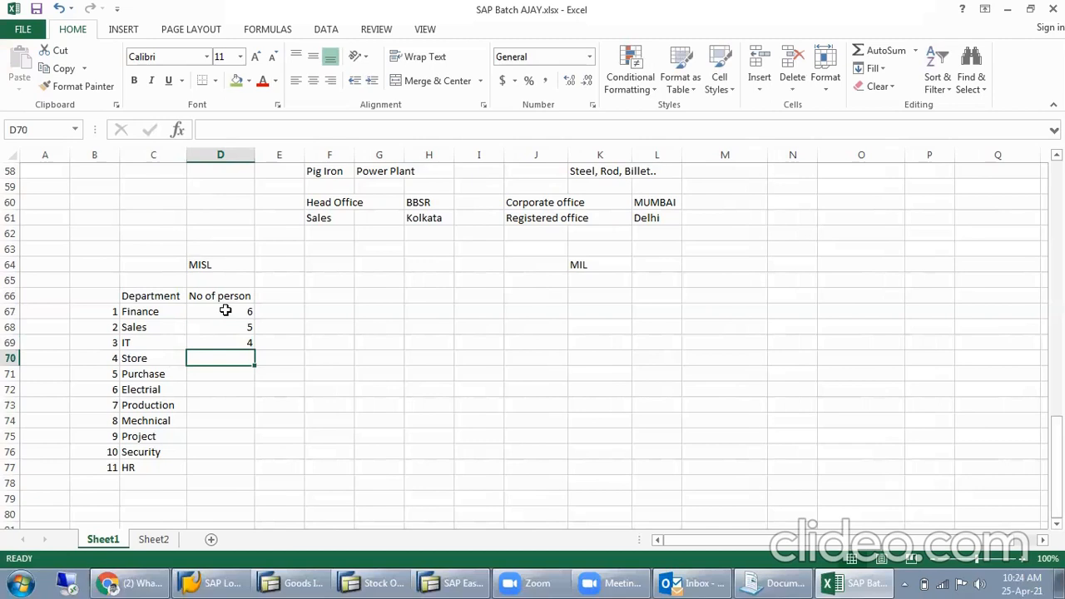
- Enter the number of persons as 4 for Store, 4 for Purchase and 6 for Electrial in D70:D72
type("4")
key("Return")
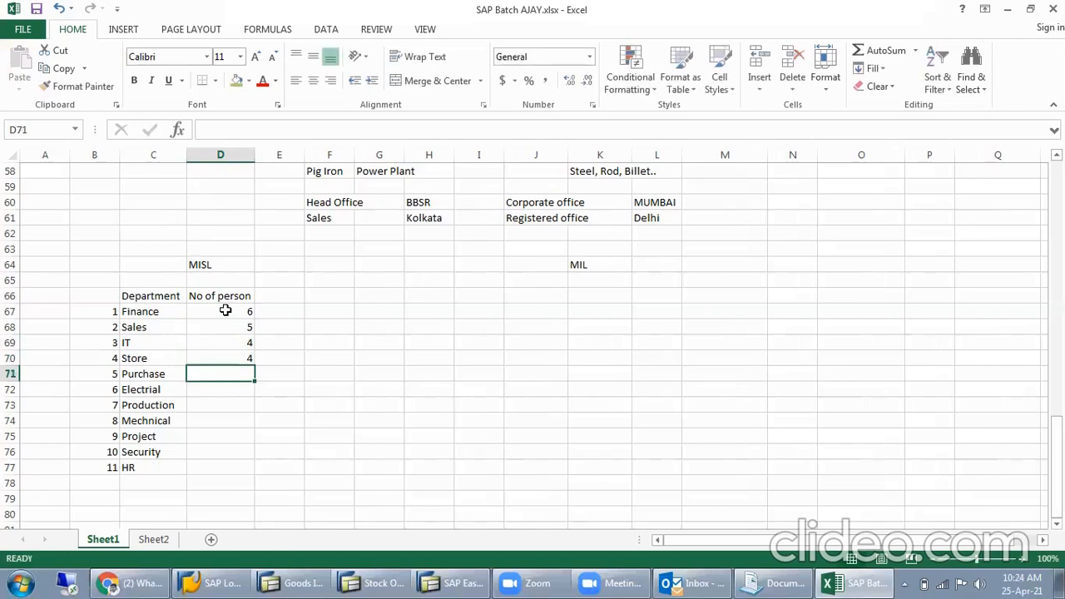
type("4")
key("Return")
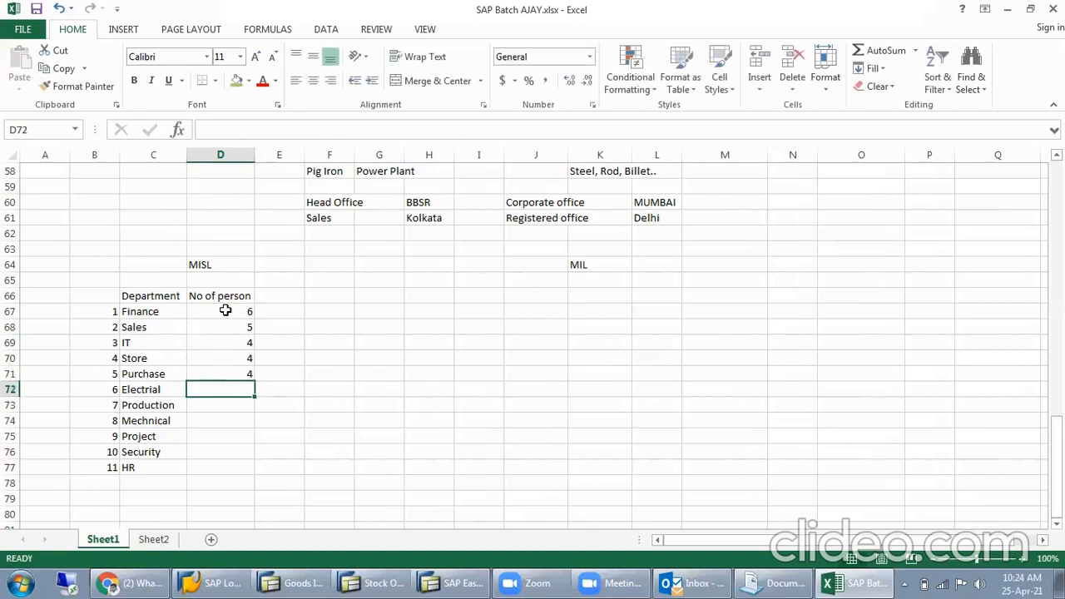
type("6")
key("Return")
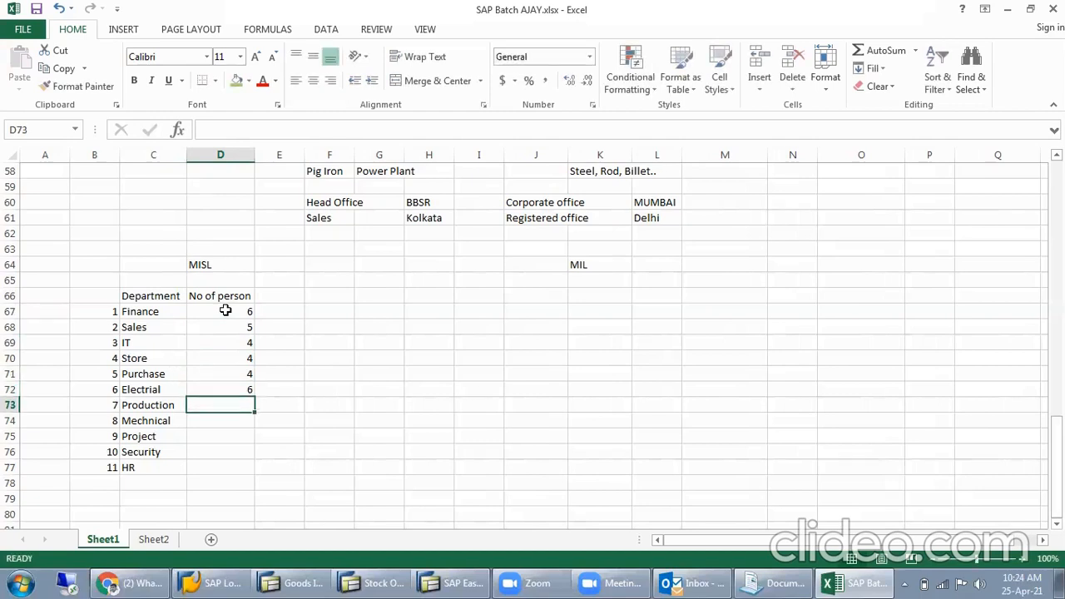
- Enter the number of persons as 3 for Production, 5 for Mechnical and 5 for Project in D73:D75
type("3")
key("Return")
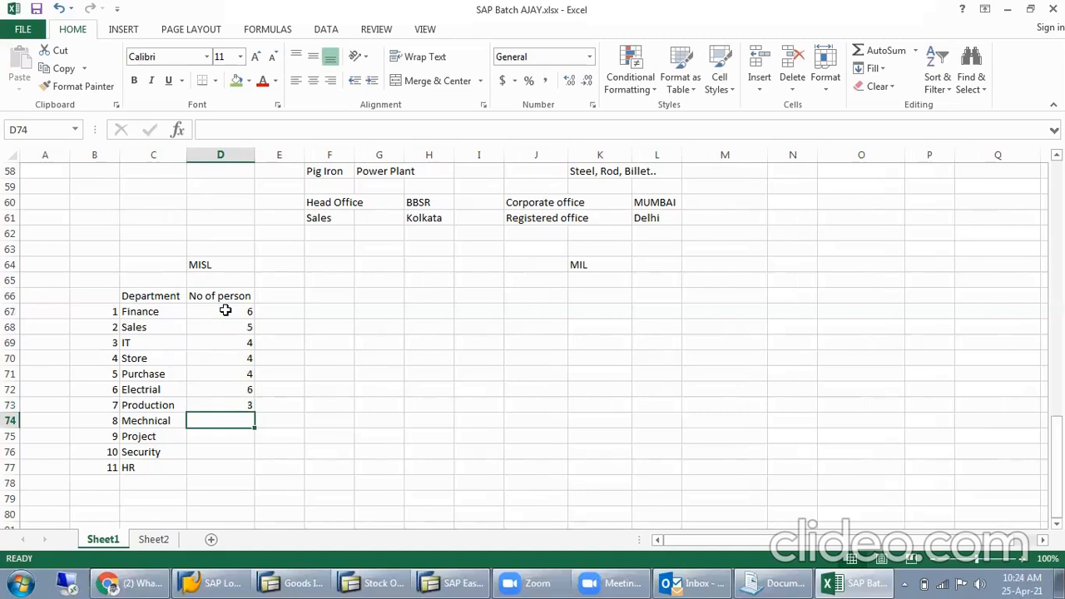
type("5")
key("Return")
type("5")
key("Return")
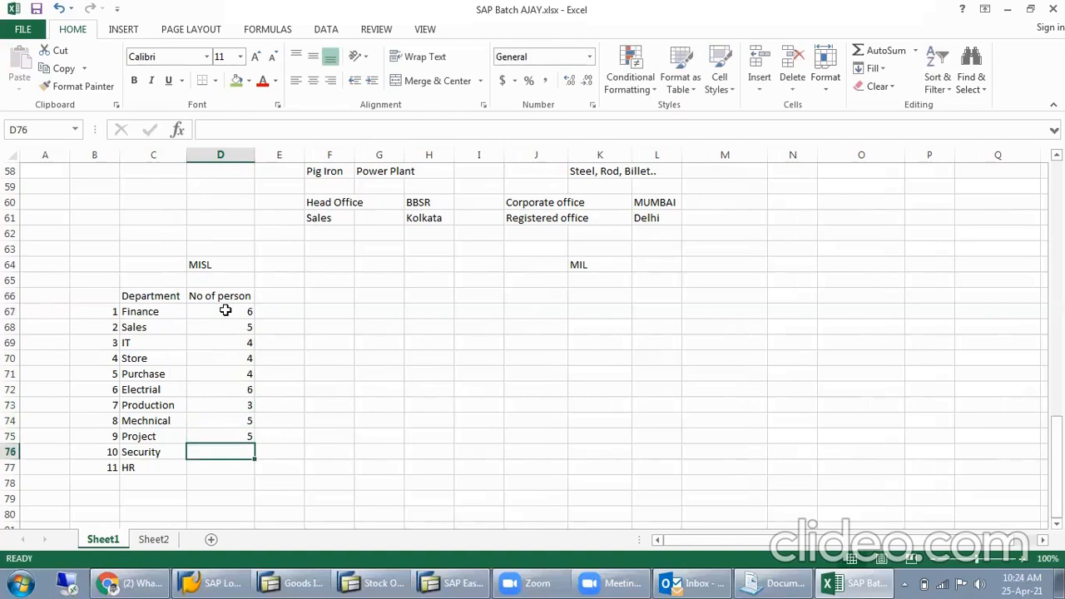
- Enter the number of persons as 10 for Security and 6 for HR in D76:D77
type("10")
key("Return")
type("6")
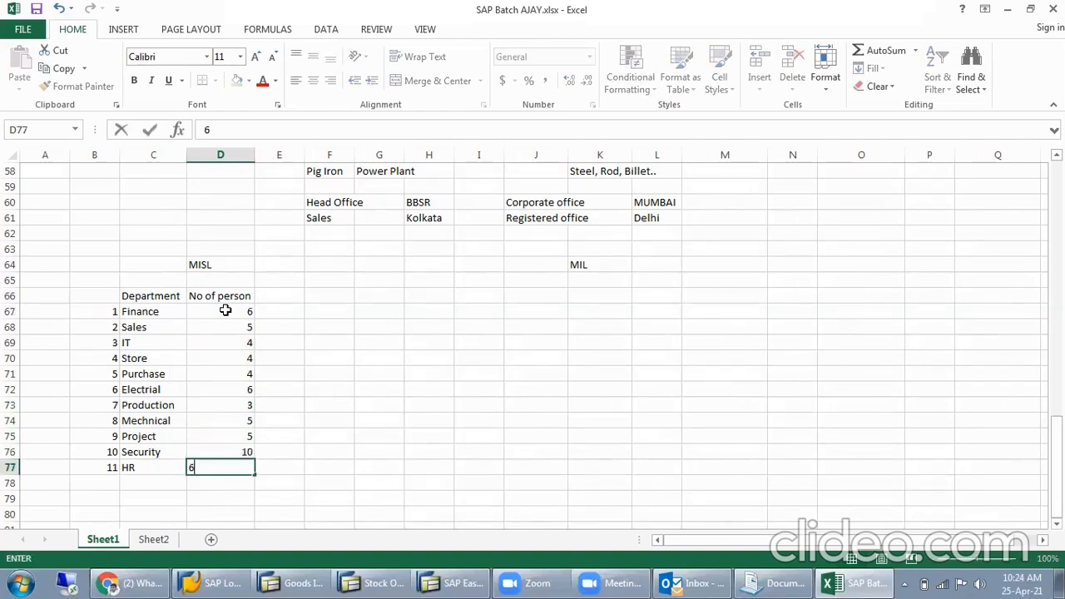
key("Return")
- Select the person counts in D67:D77 to check their total for MISL
left_click_drag(226, 310, 234, 461)
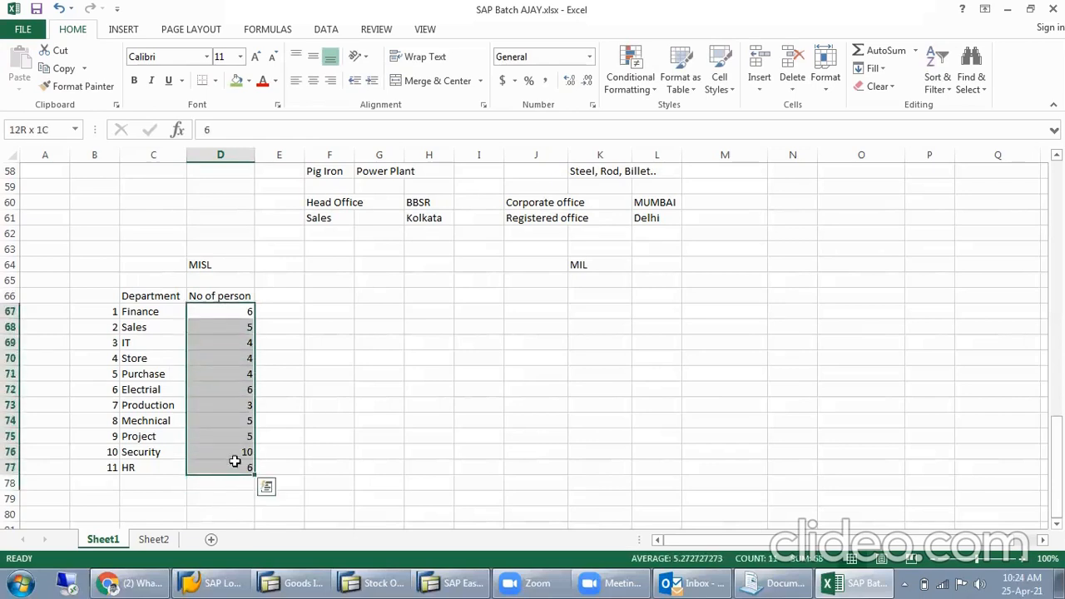
left_click(238, 281)
left_click_drag(231, 310, 226, 467)
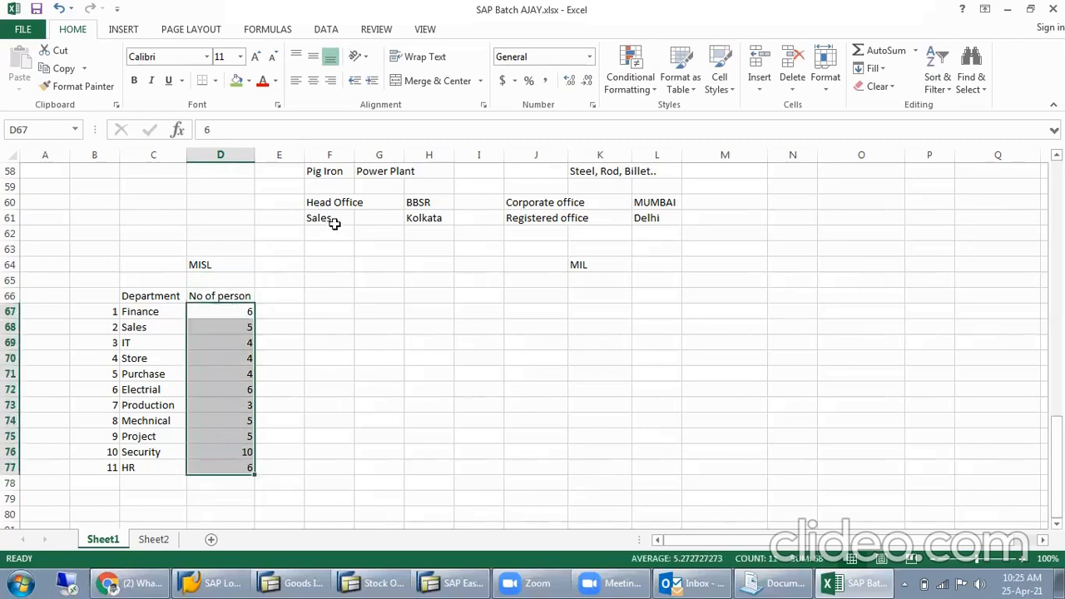
scroll(339, 244, "up", 3)
left_click(207, 409)
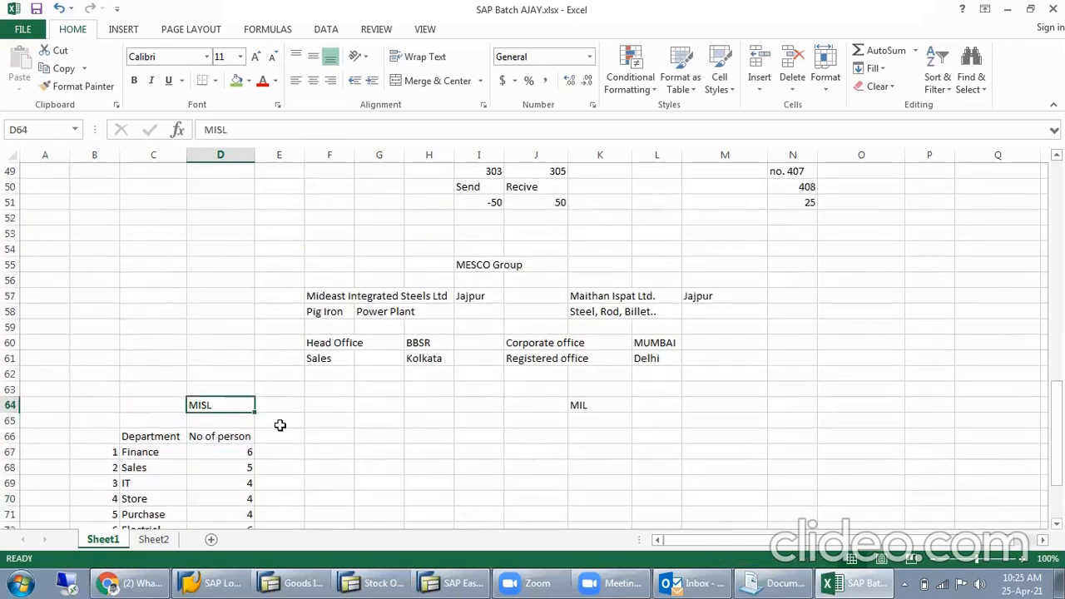
- Enter the heading Contract in cell E66 beside the No of person heading
scroll(280, 399, "down", 1)
left_click(280, 389)
type("Contrac")
key("Return")
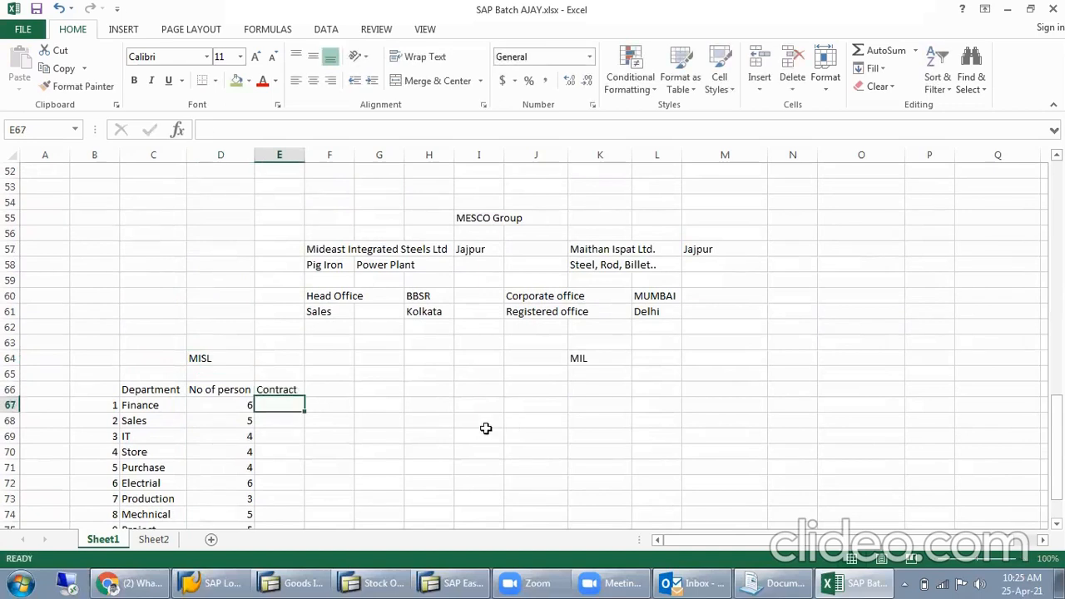
scroll(271, 392, "down", 2)
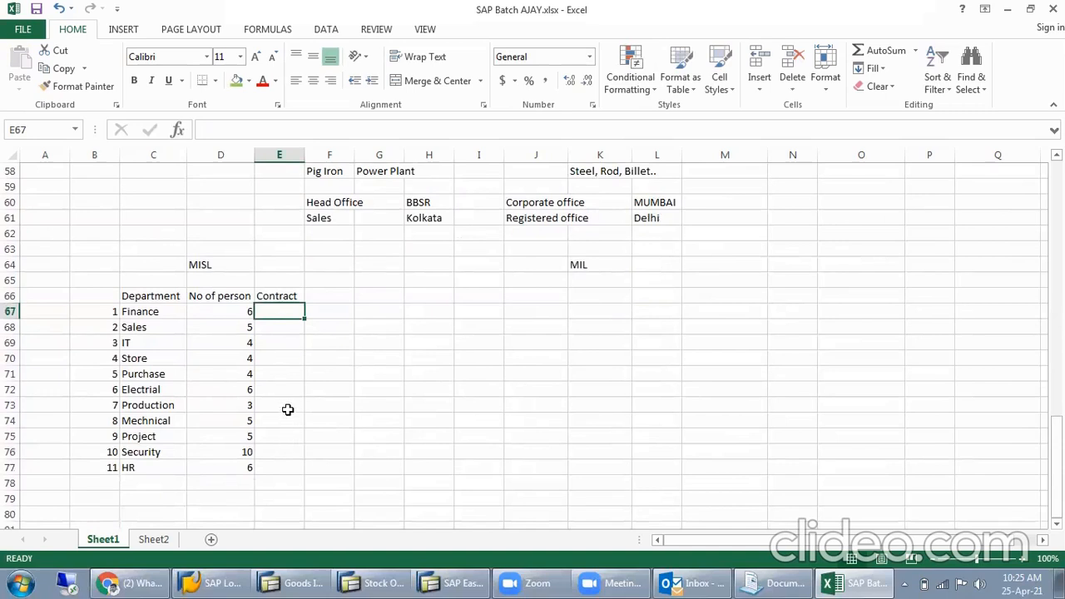
- Enter a contract count of 20 for Production in E73
left_click(283, 343)
left_click(289, 400)
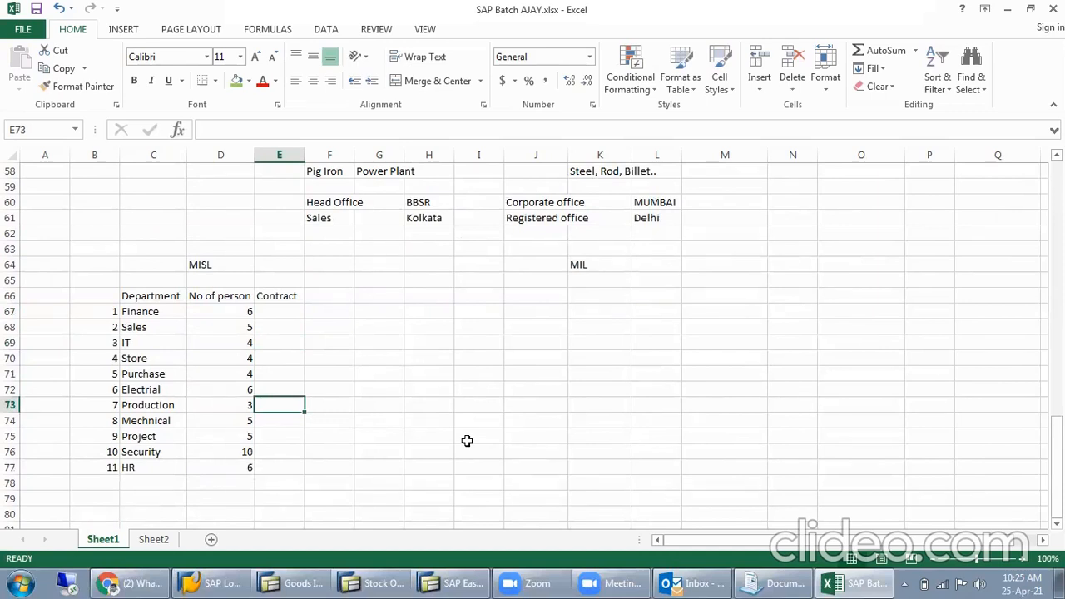
type("20")
key("Return")
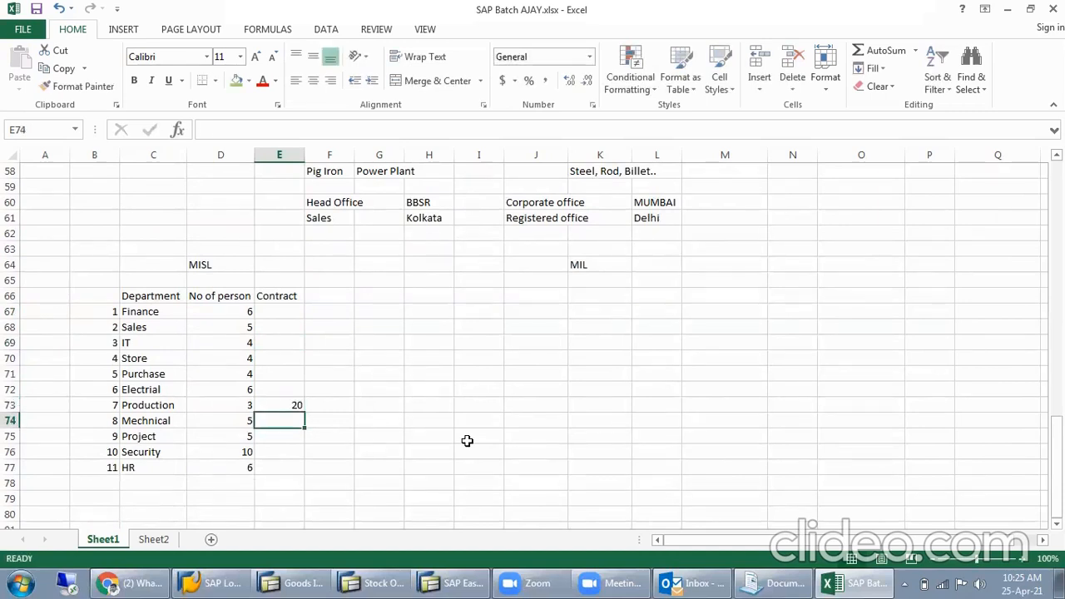
- Enter the contract counts as 15 for Project in E75 and 10 for Mechnical in E74
key("Up")
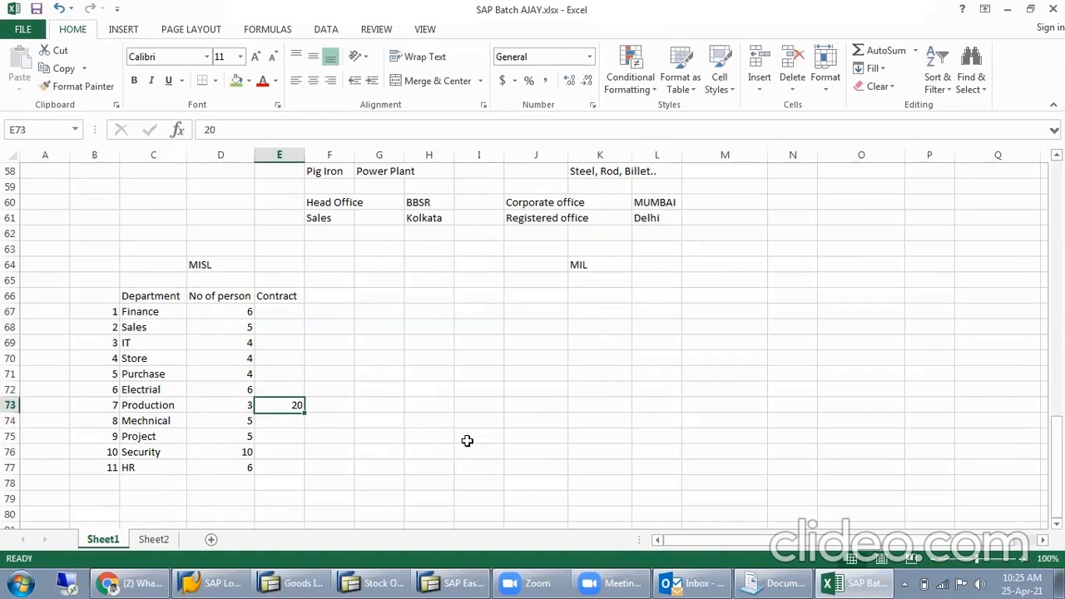
key("Down")
key("Down")
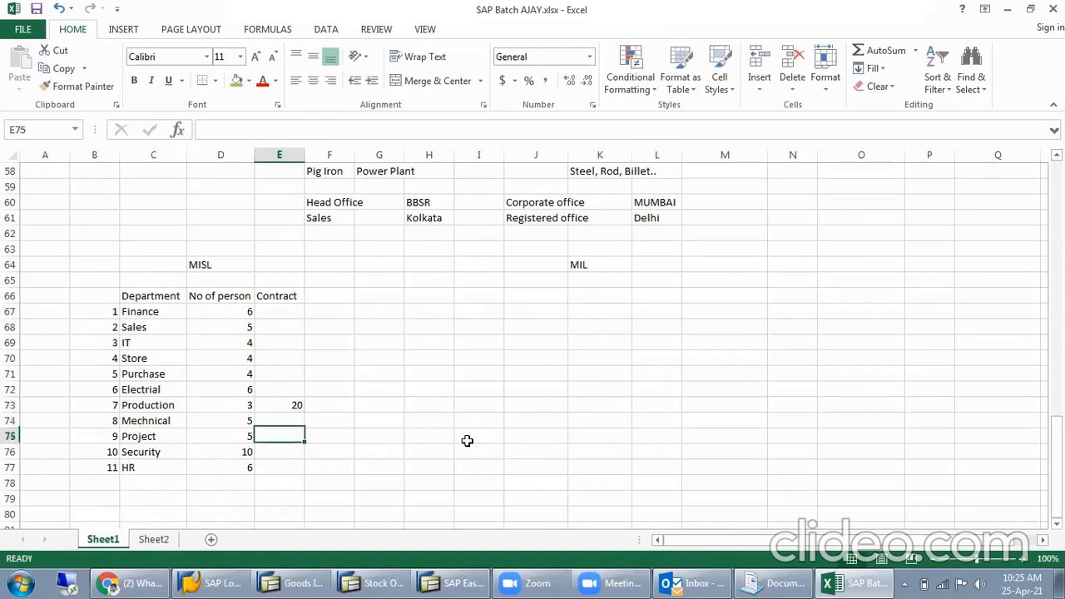
type("15")
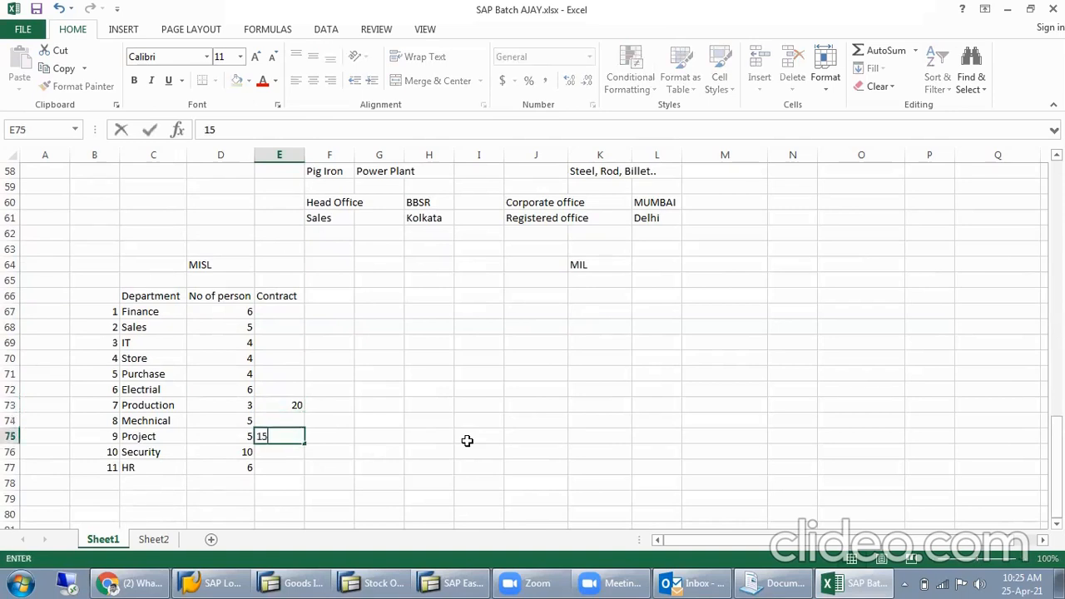
key("Return")
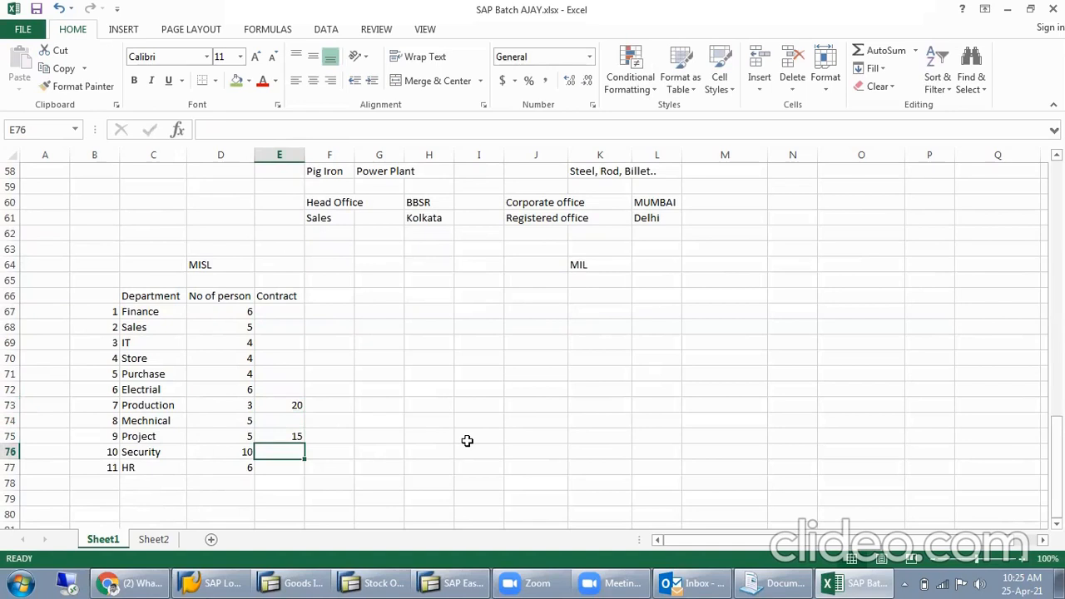
key("Up")
key("Up")
type("10")
key("Return")
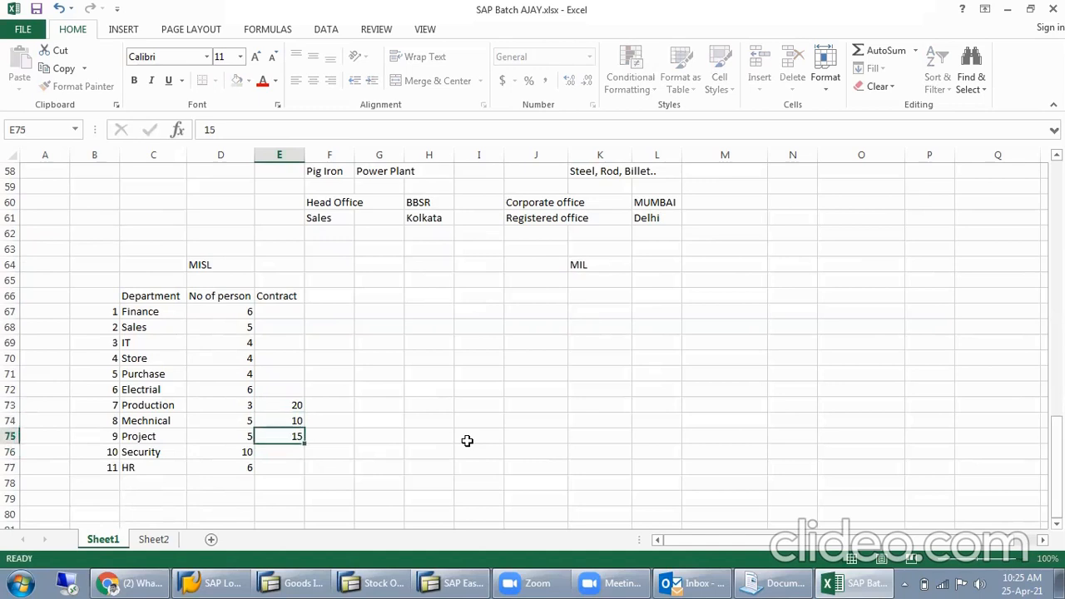
- Enter the contract counts as 120 for Security in E76 and 10 for Electrial in E72
key("Down")
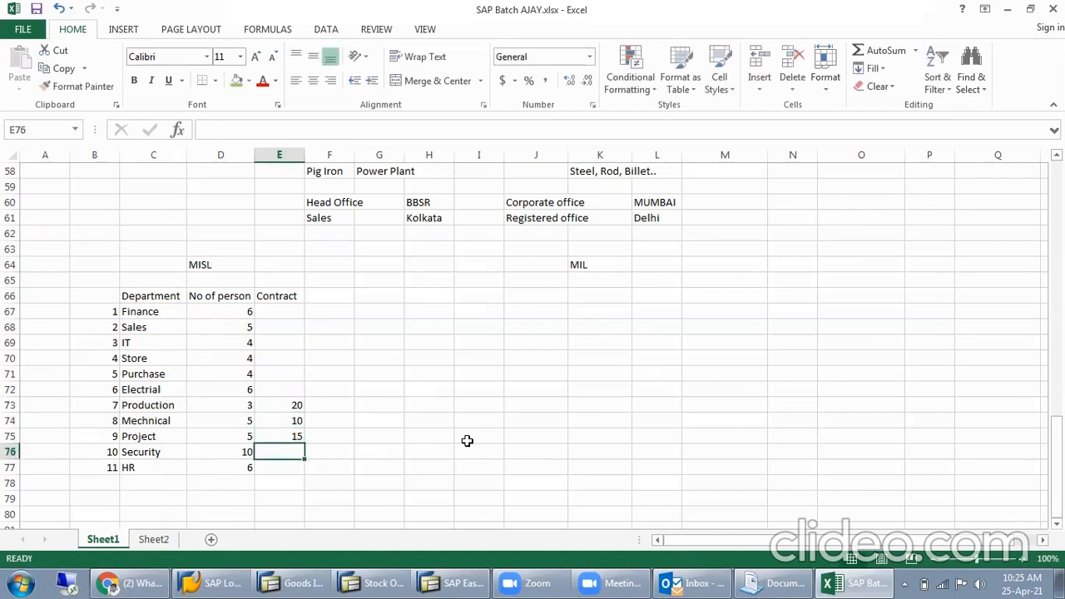
type("120")
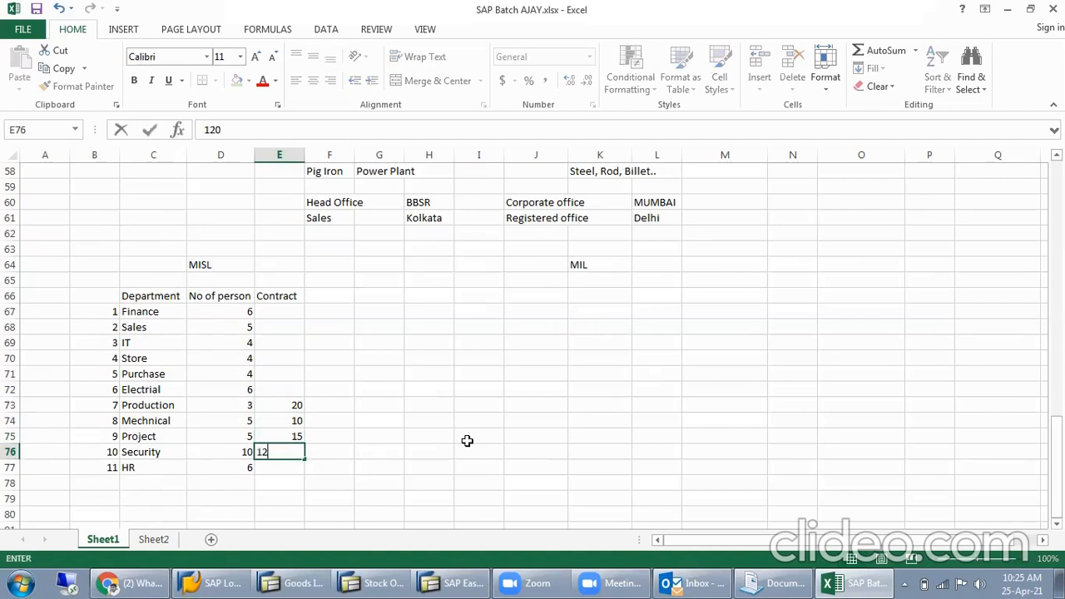
key("Return")
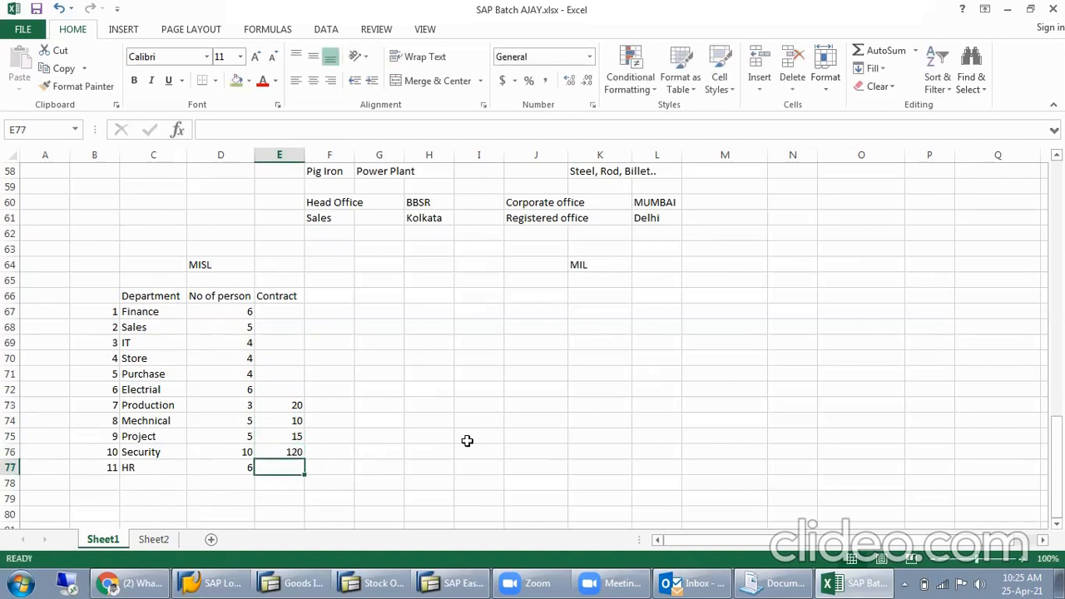
left_click(301, 369)
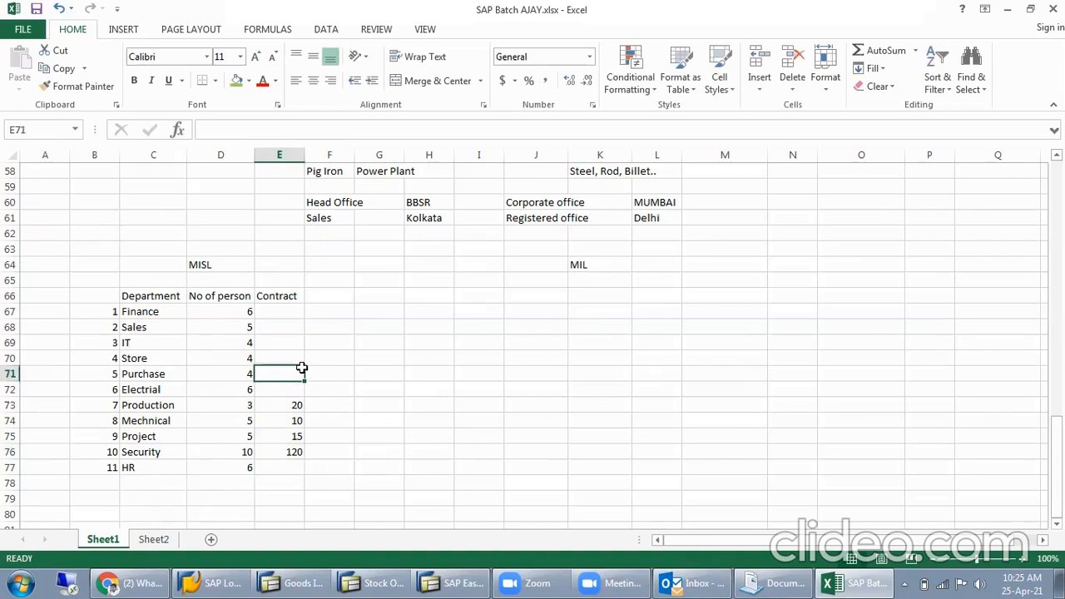
left_click(290, 383)
type("10")
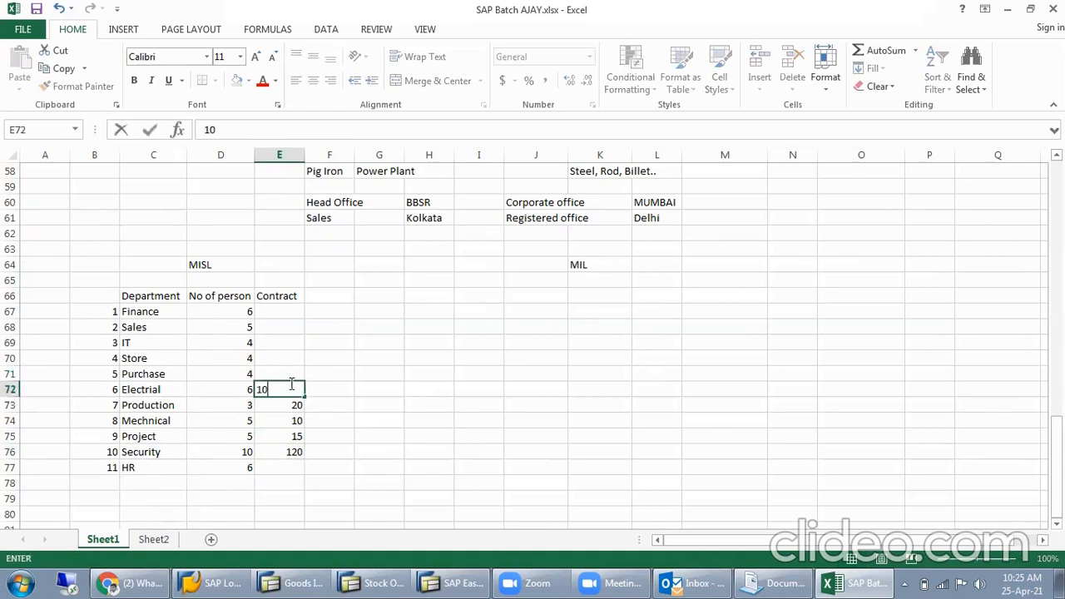
key("Return")
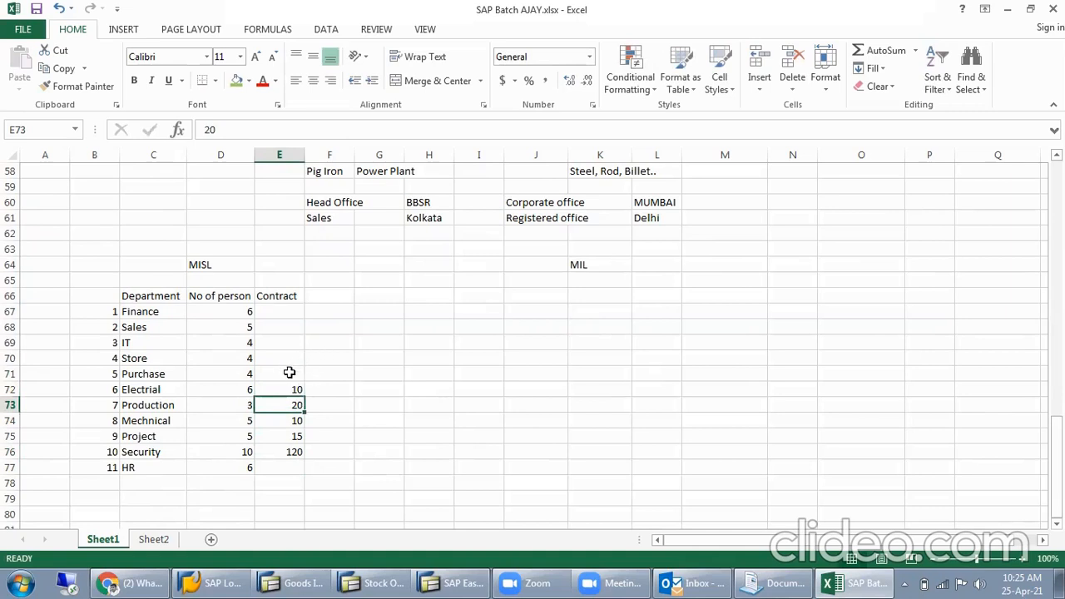
- Review the departments without a contract count and select the contract counts in E72:E76 to check their total
left_click(288, 374)
left_click(294, 357)
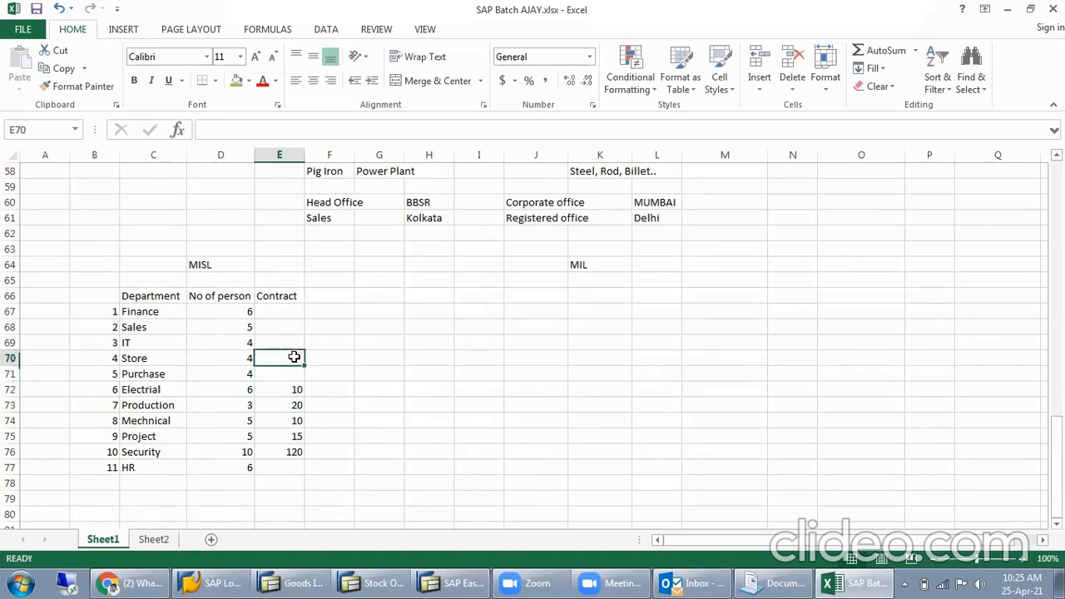
left_click(296, 341)
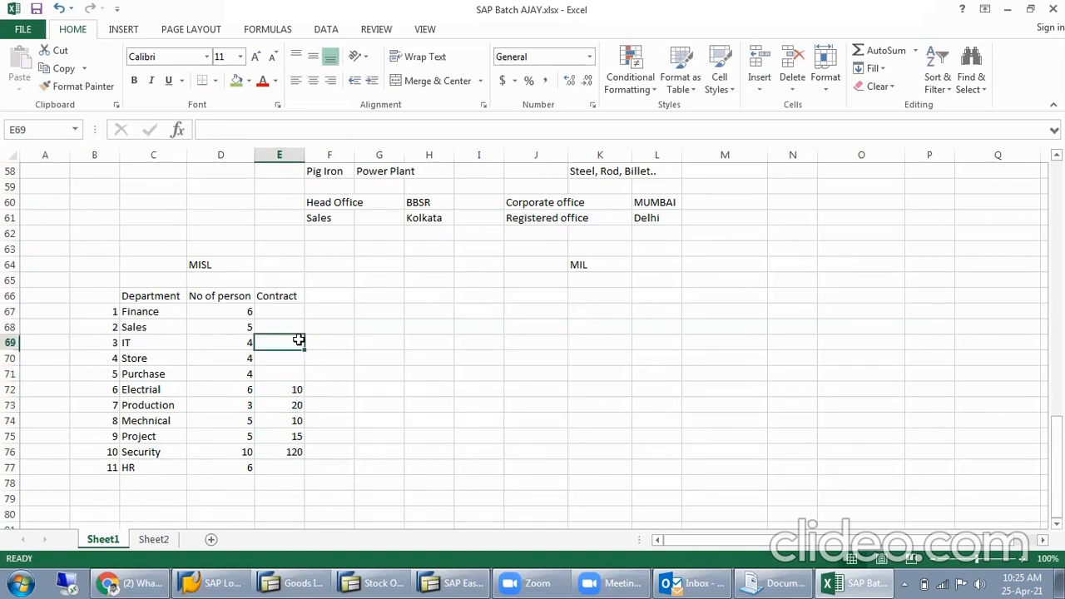
left_click(298, 327)
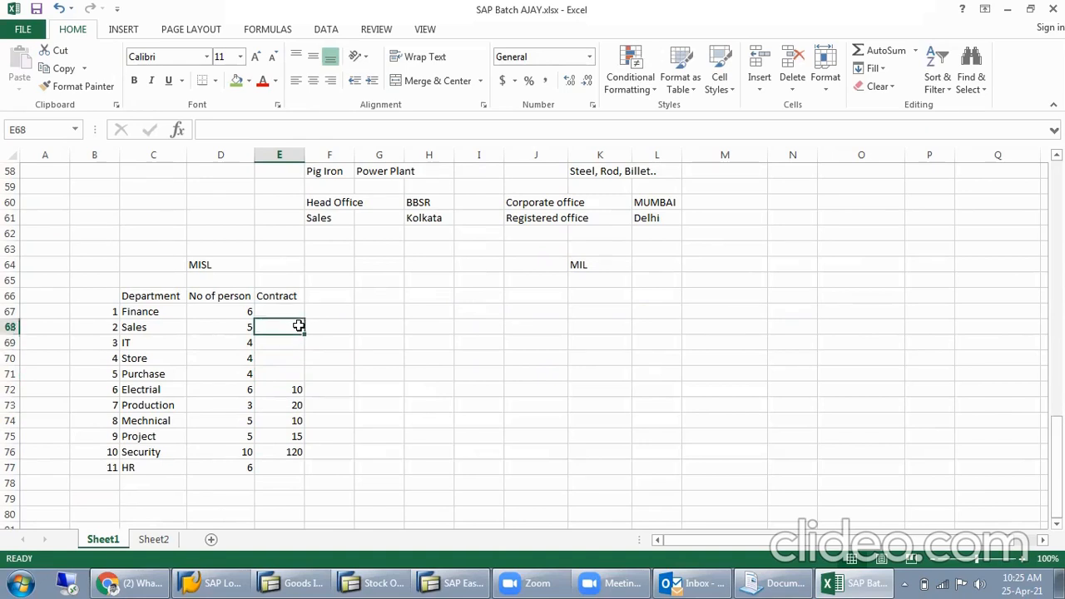
left_click(297, 311)
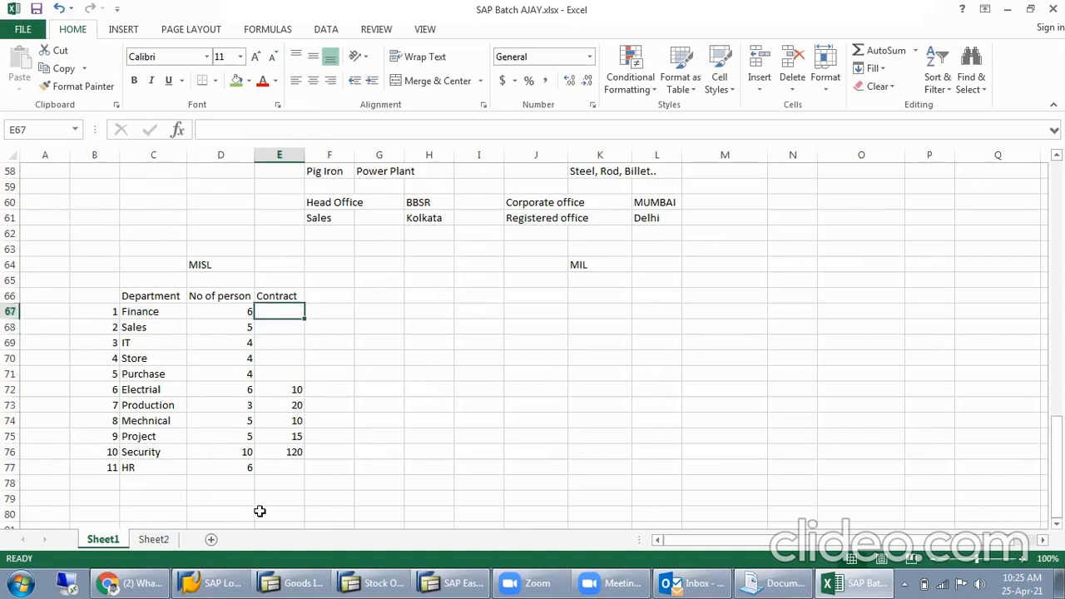
left_click(287, 467)
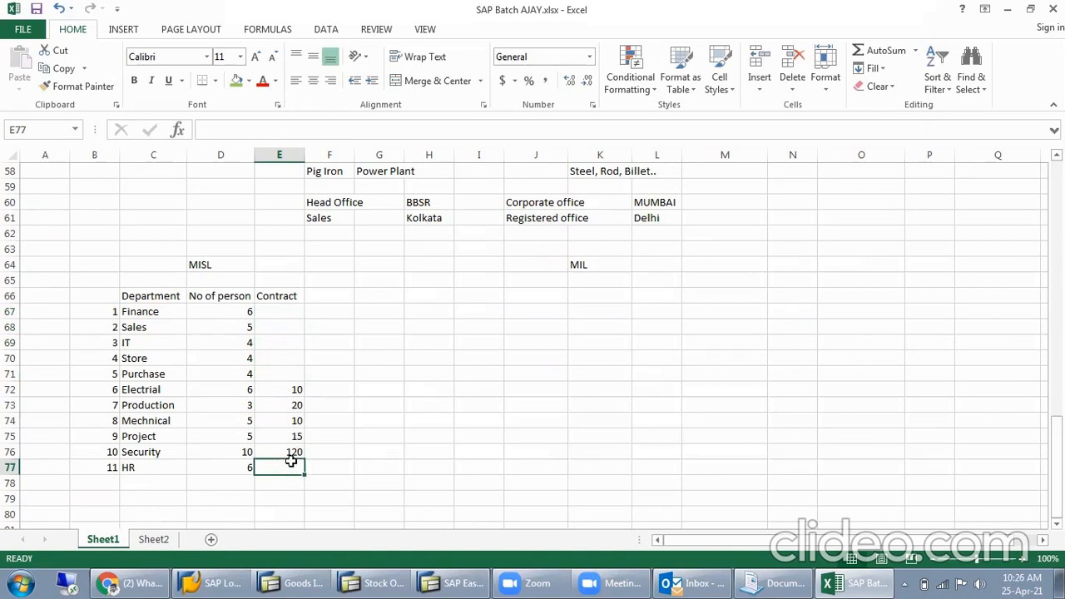
mouse_move(287, 386)
left_mouse_down()
mouse_move(281, 523)
mouse_move(290, 404)
left_mouse_up()
left_click(348, 399)
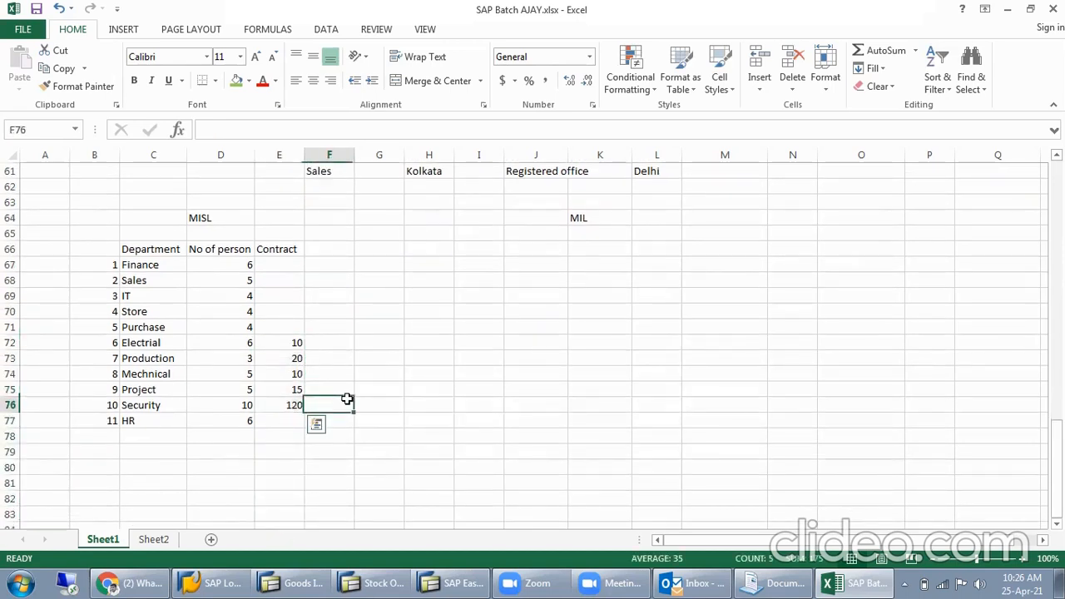
left_click(291, 349)
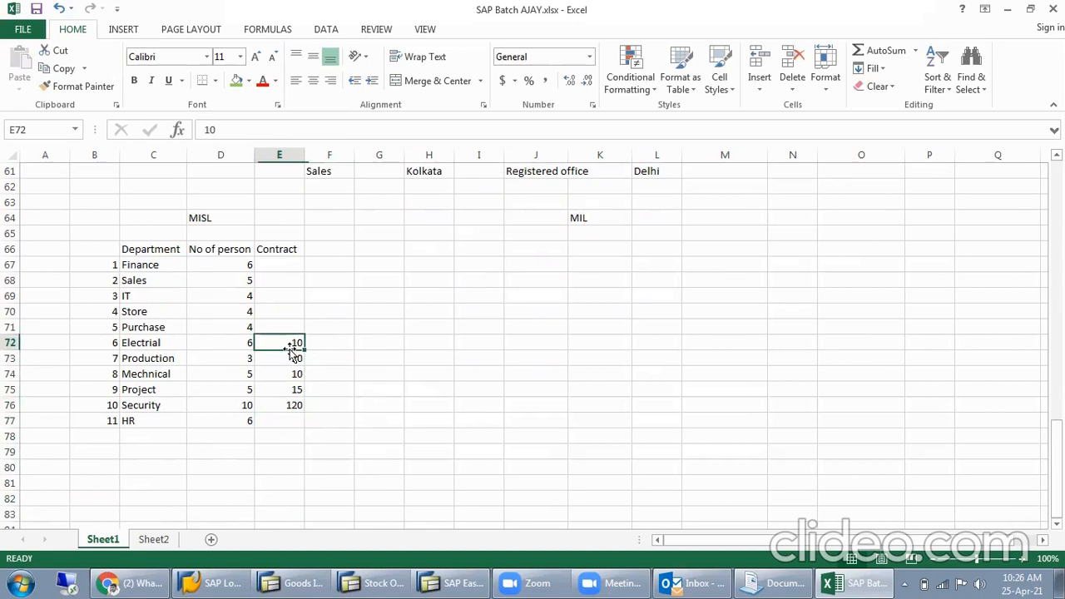
left_click(216, 341)
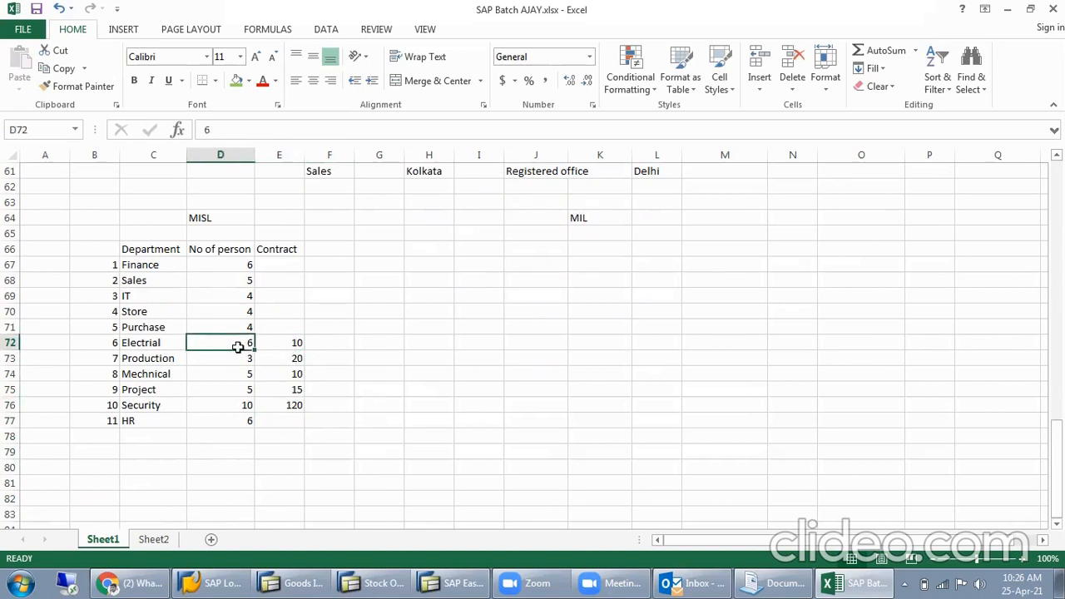
left_click(276, 345)
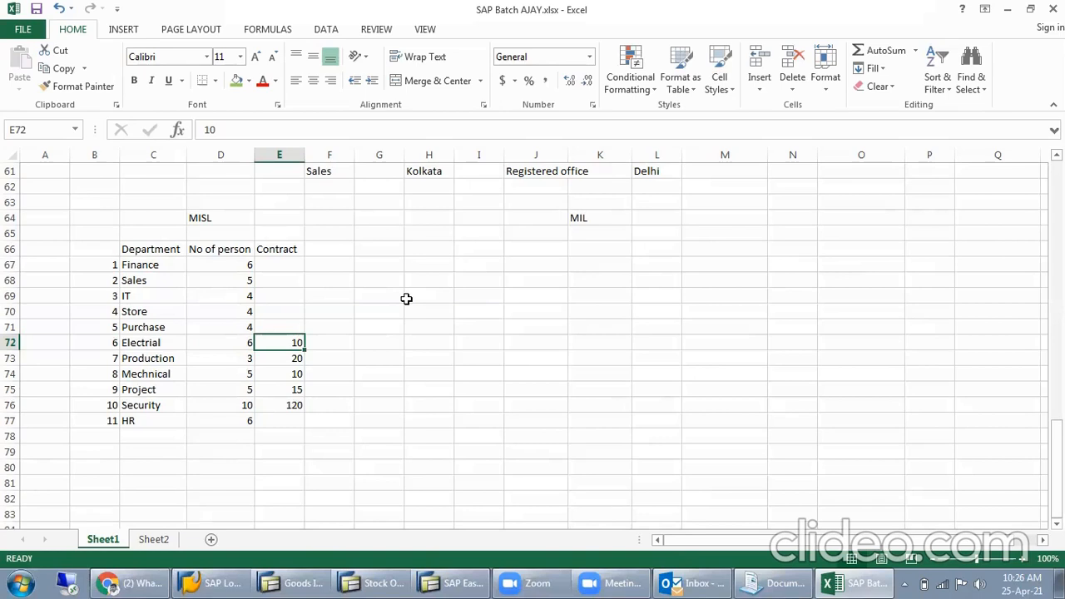
left_click(320, 344)
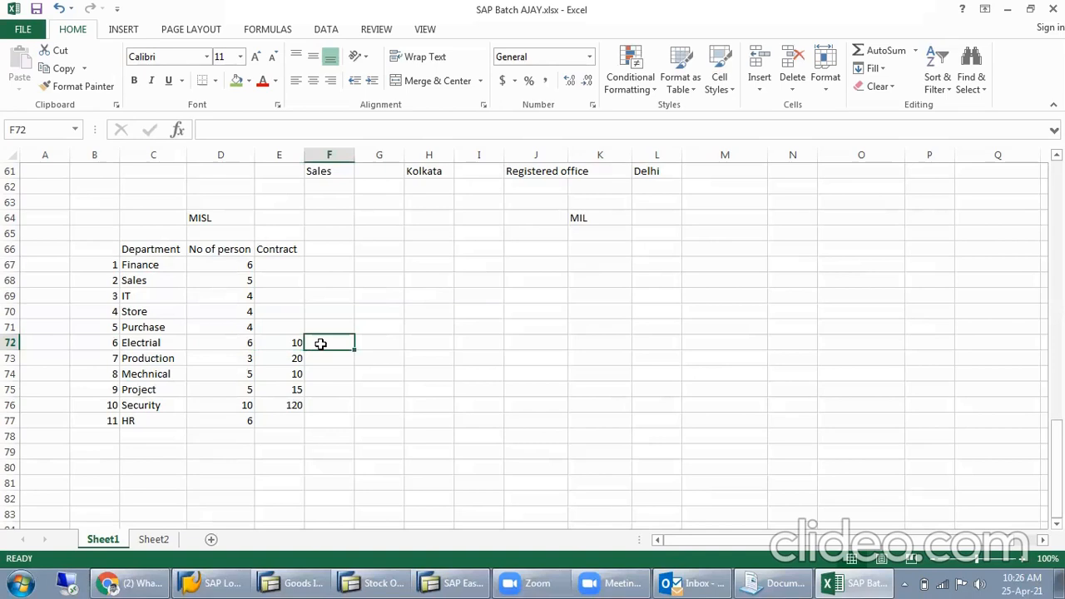
left_click(330, 357)
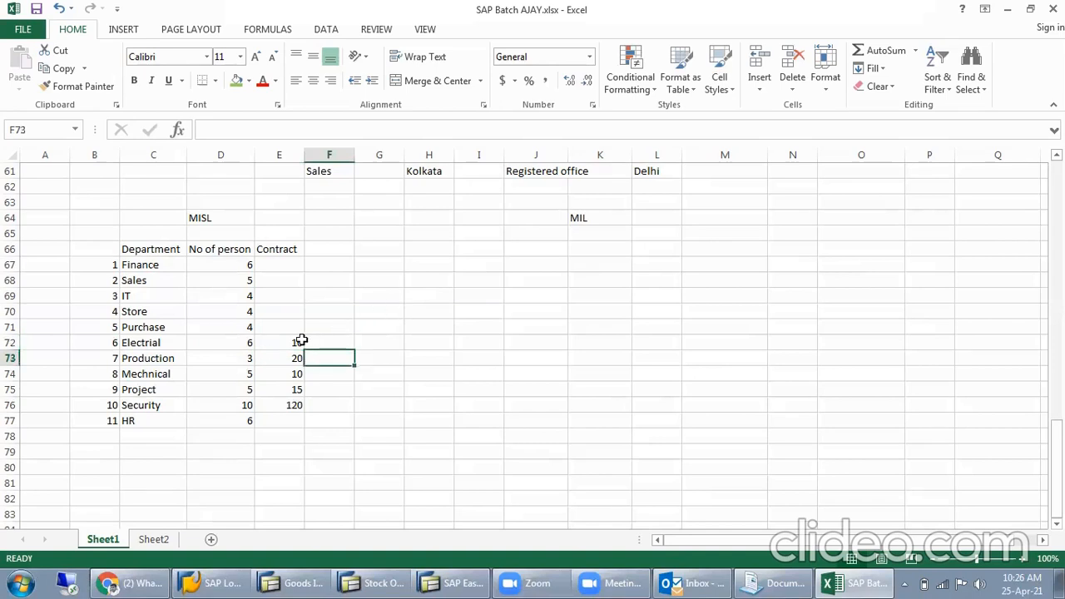
left_click(300, 342)
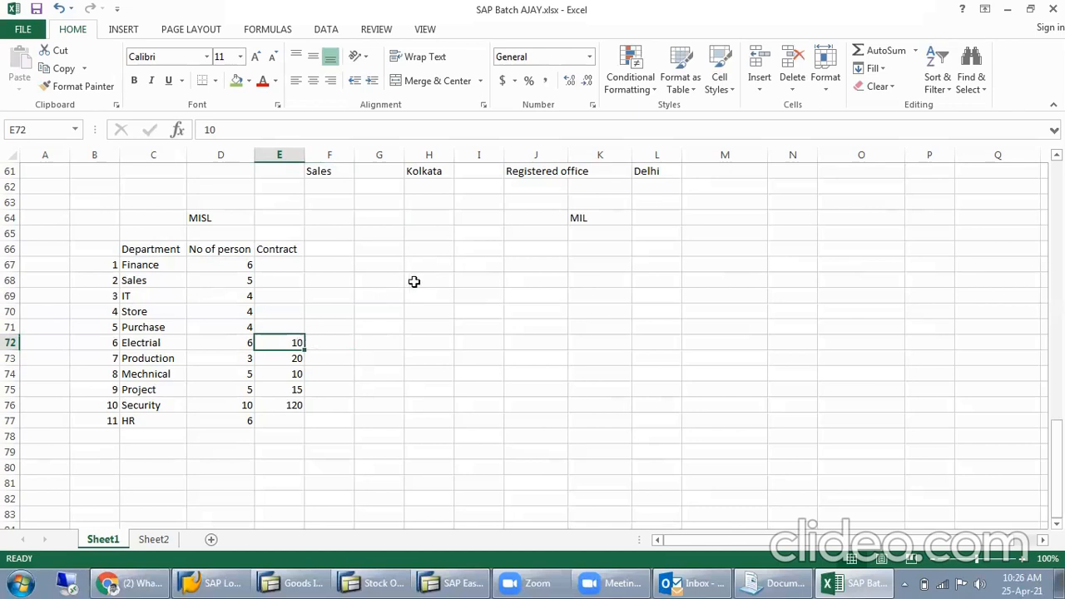
left_click(210, 219)
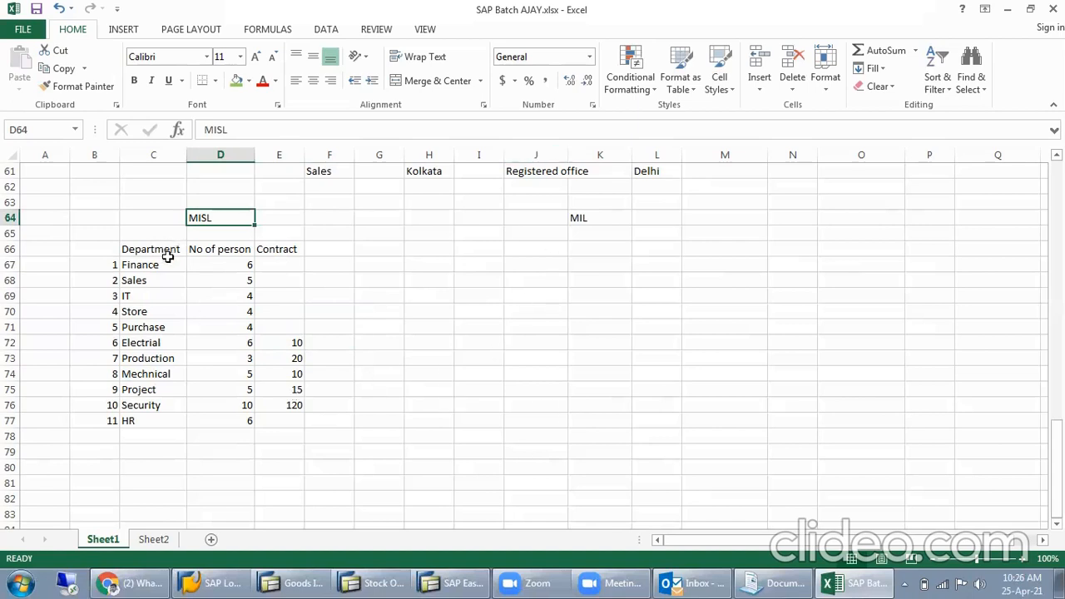
- Select the MISL person counts in D67:D77 to check the total number of staff
left_click_drag(232, 267, 225, 417)
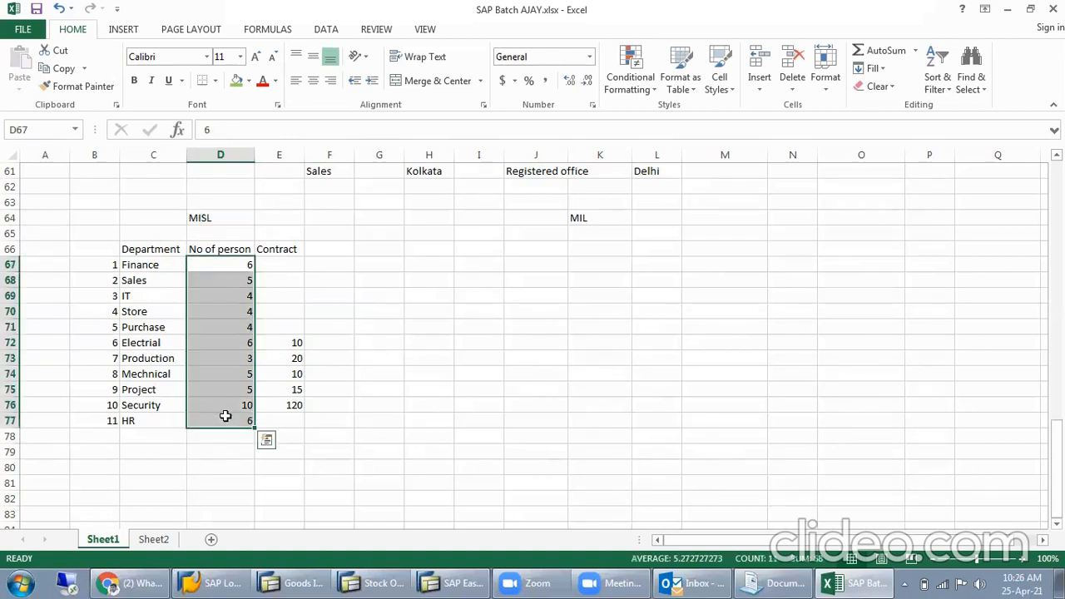
left_click(217, 301)
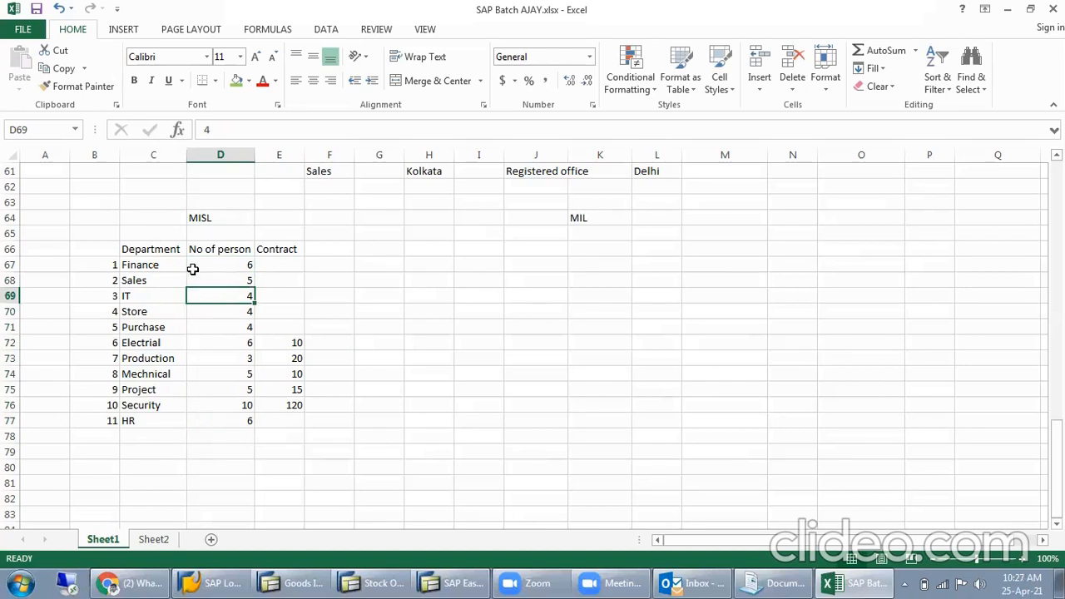
left_click_drag(200, 266, 195, 416)
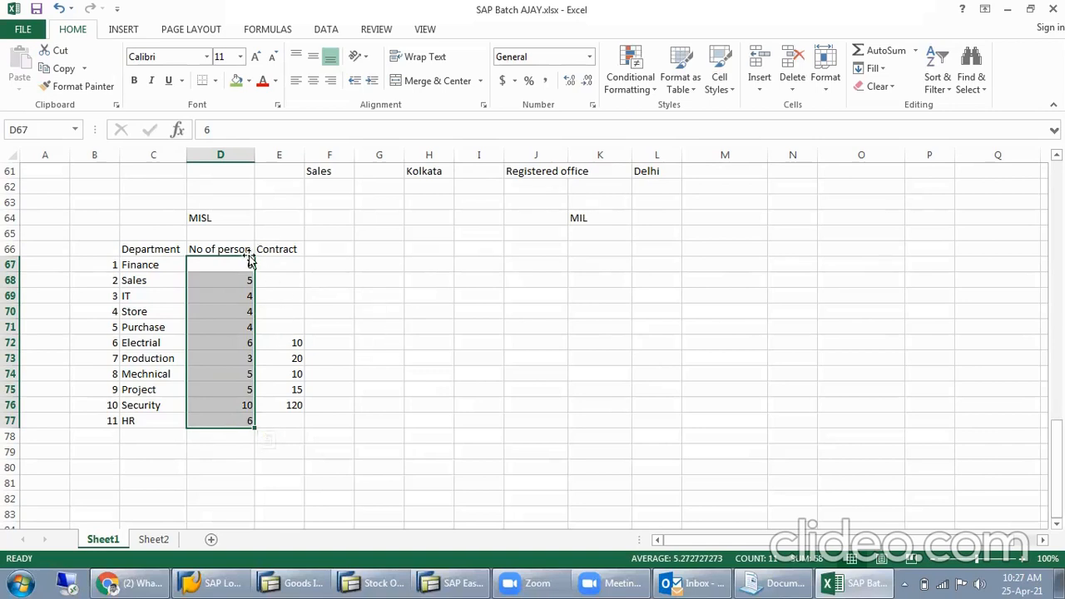
left_click(276, 296)
left_click(314, 296)
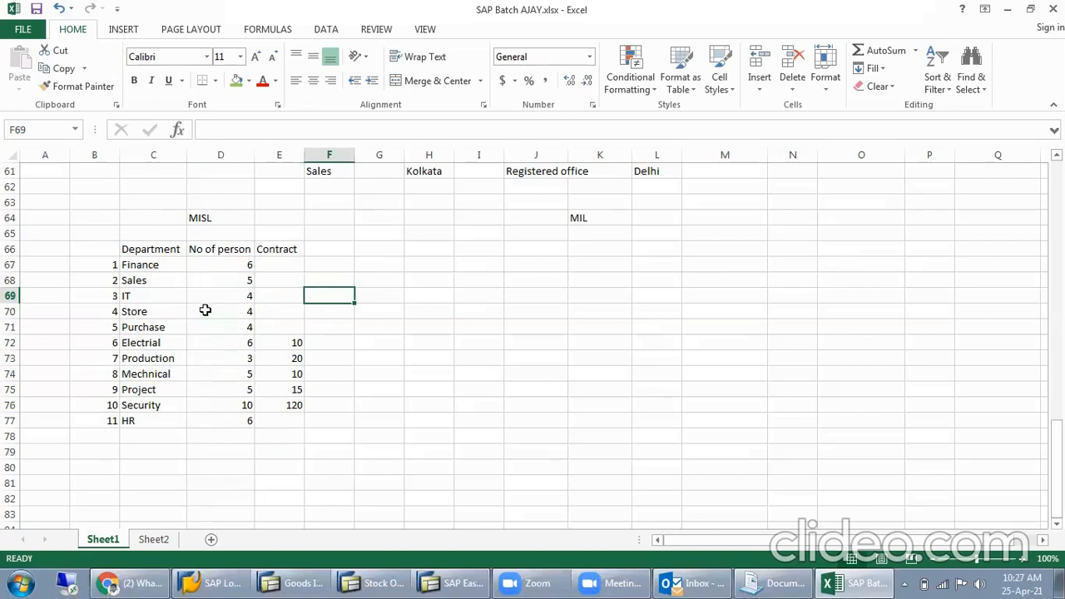
left_click(199, 329)
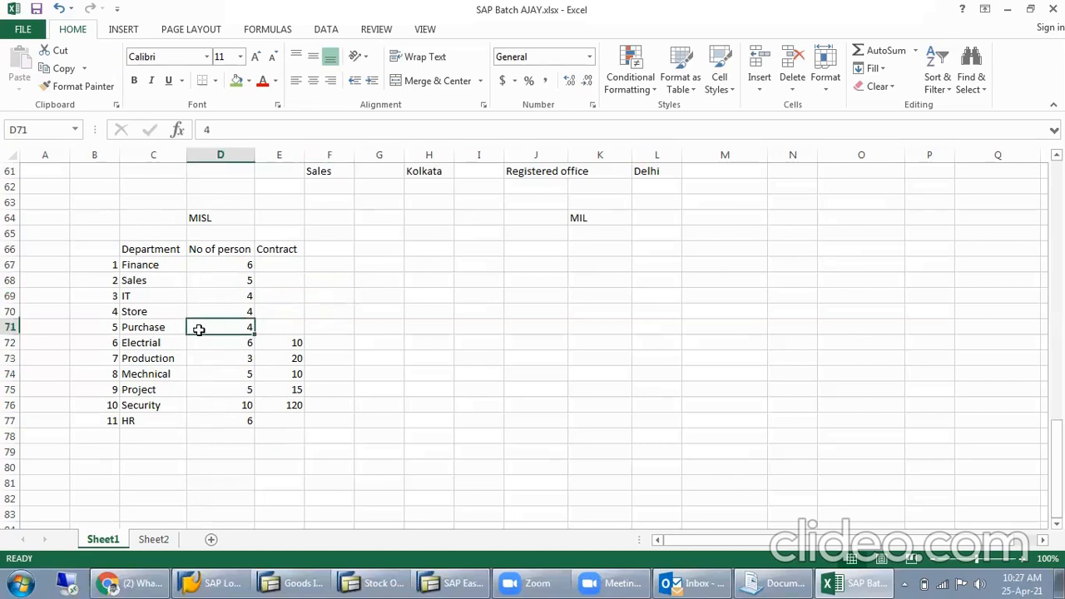
left_click(325, 328)
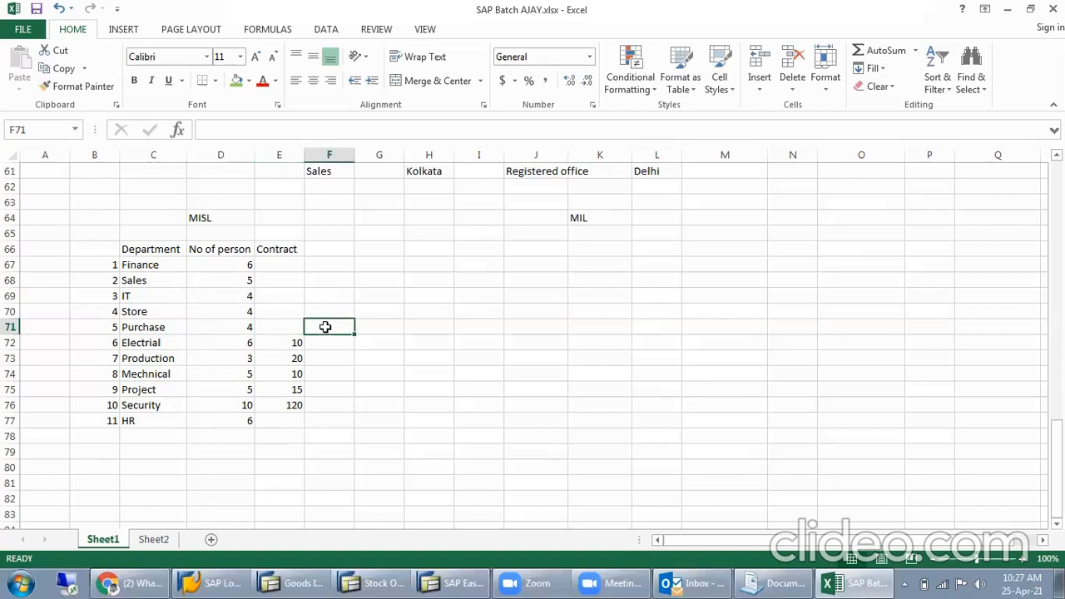
left_click(233, 328)
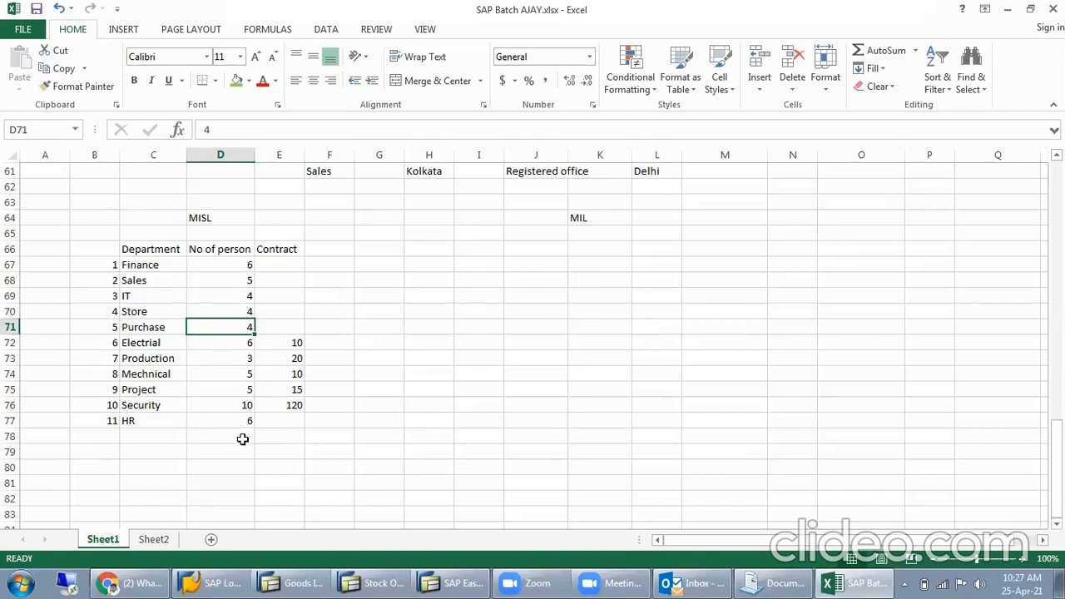
left_click(228, 304)
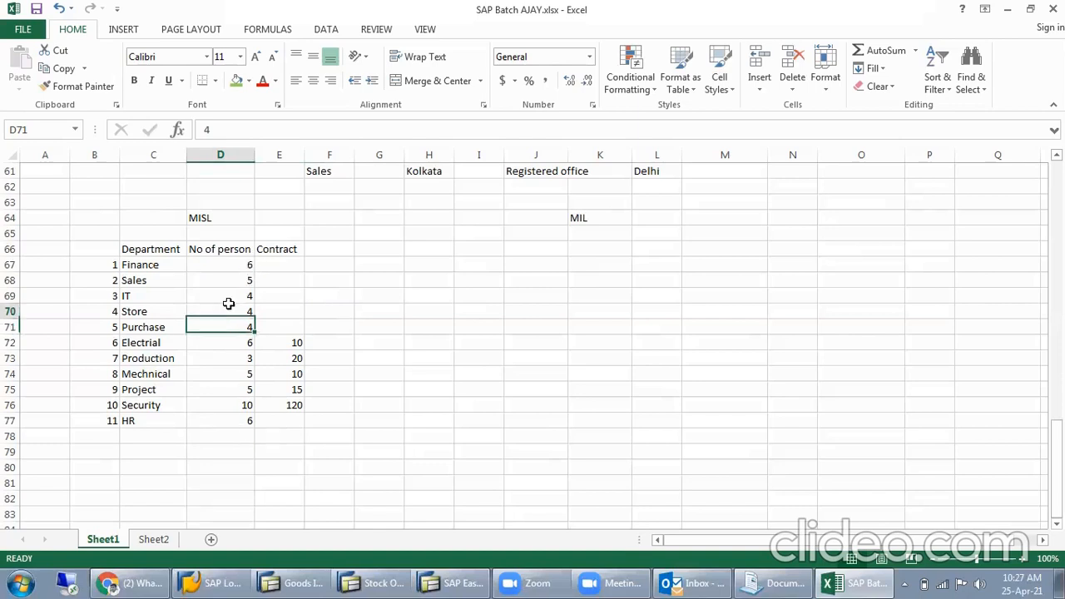
left_click(232, 296)
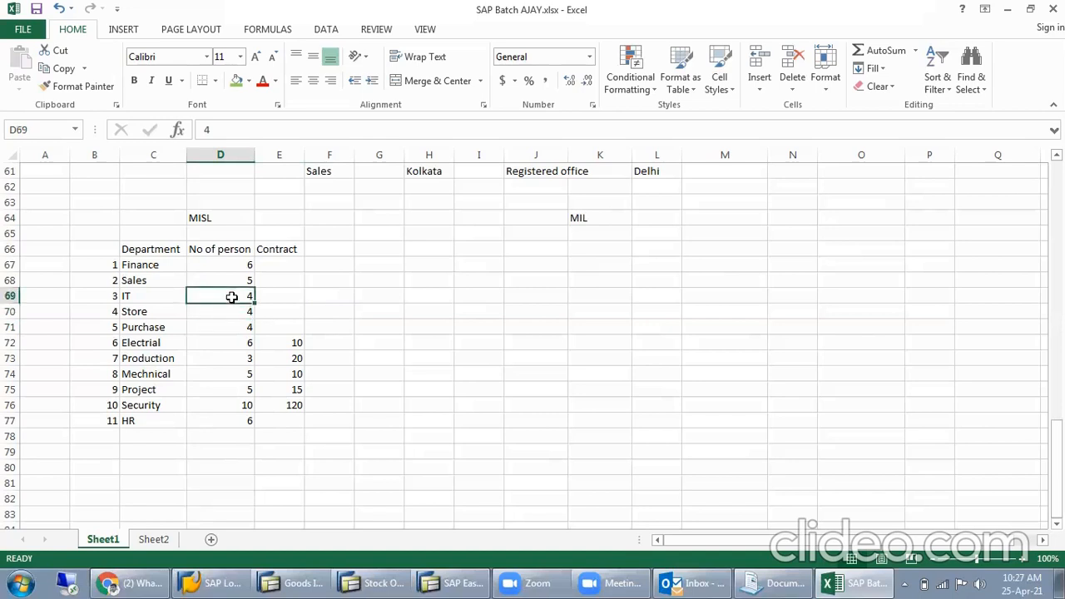
left_click(221, 308)
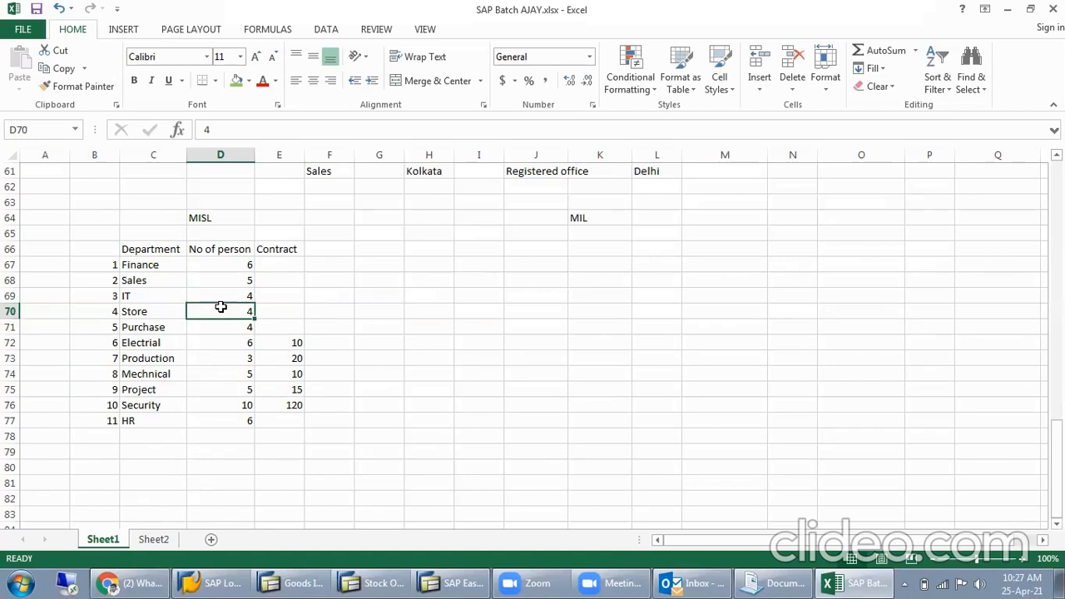
left_click(172, 310)
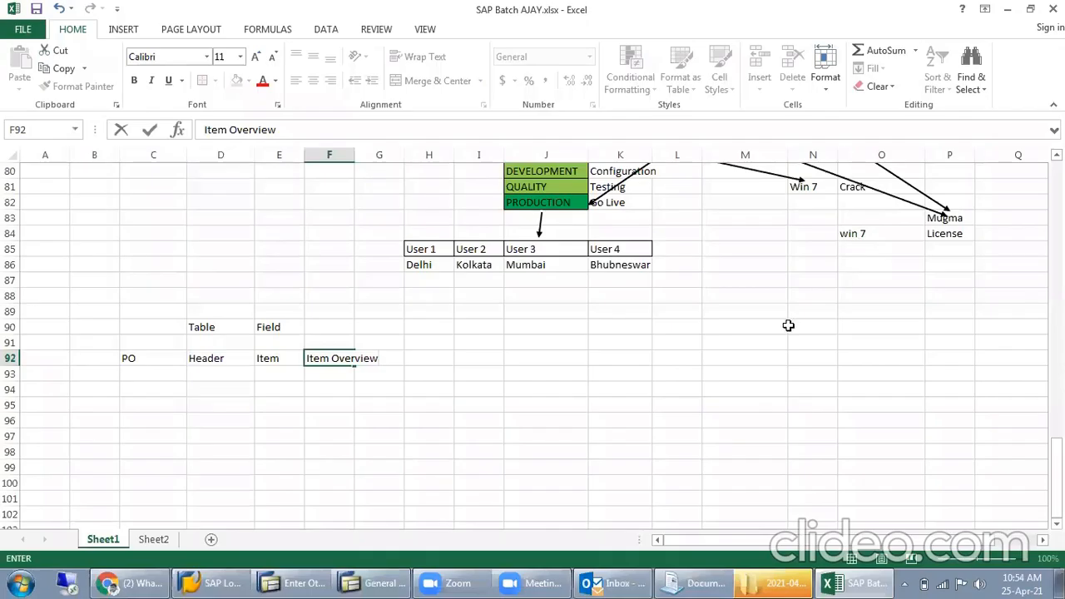
- Finish the "Item Overview" entry in F92 and select the Table heading in D90
scroll(677, 308, "down", 2)
left_click(367, 314)
left_click(209, 231)
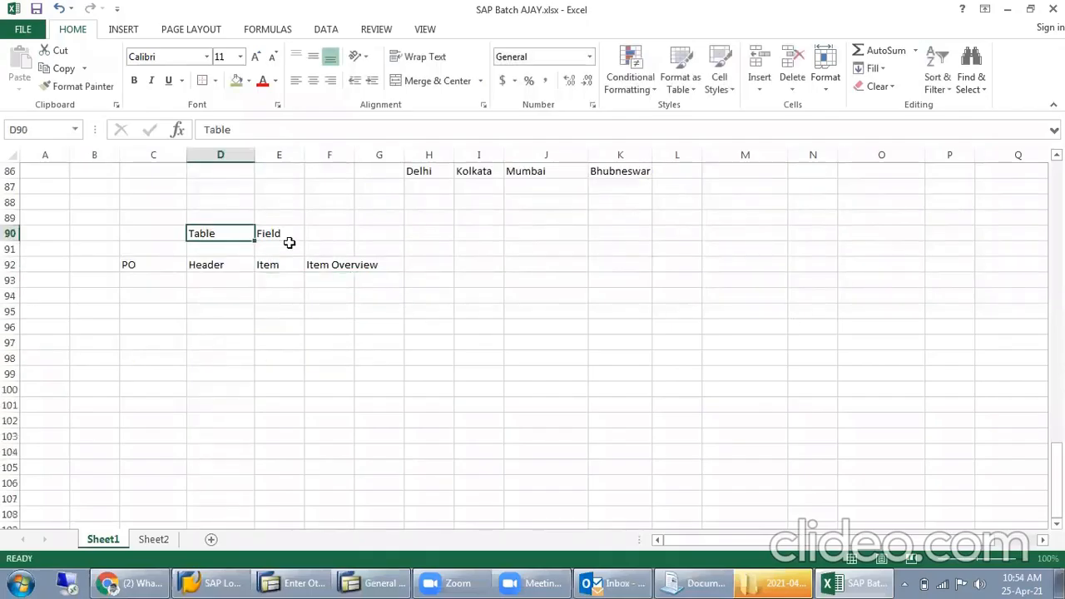
- Change the spelling of the heading in E90 to "Feild"
left_click(288, 236)
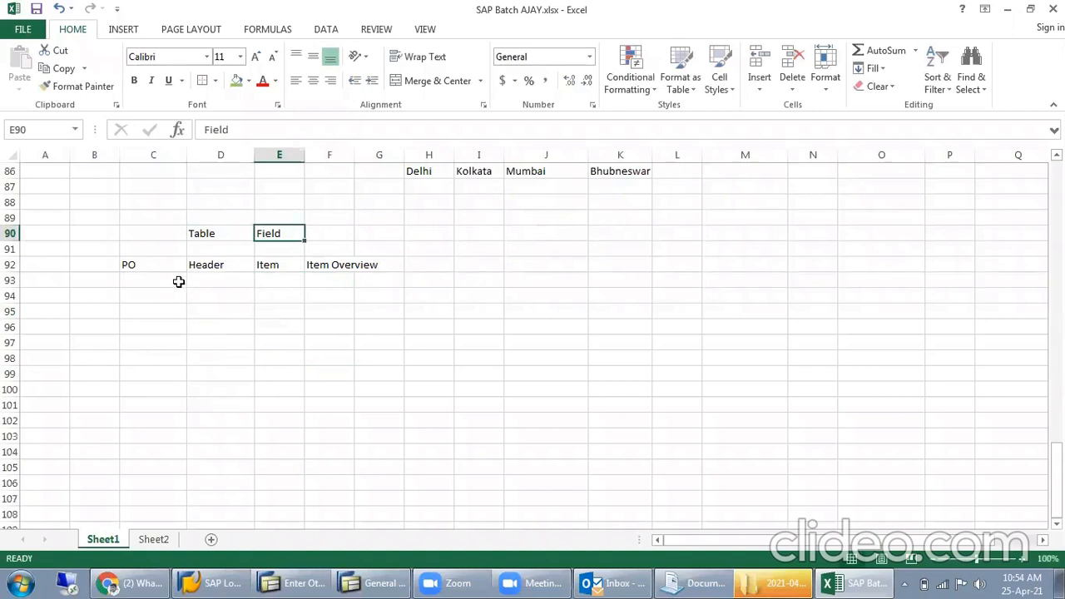
double_click(271, 233)
key("BackSpace")
key("BackSpace")
type("ei")
key("Return")
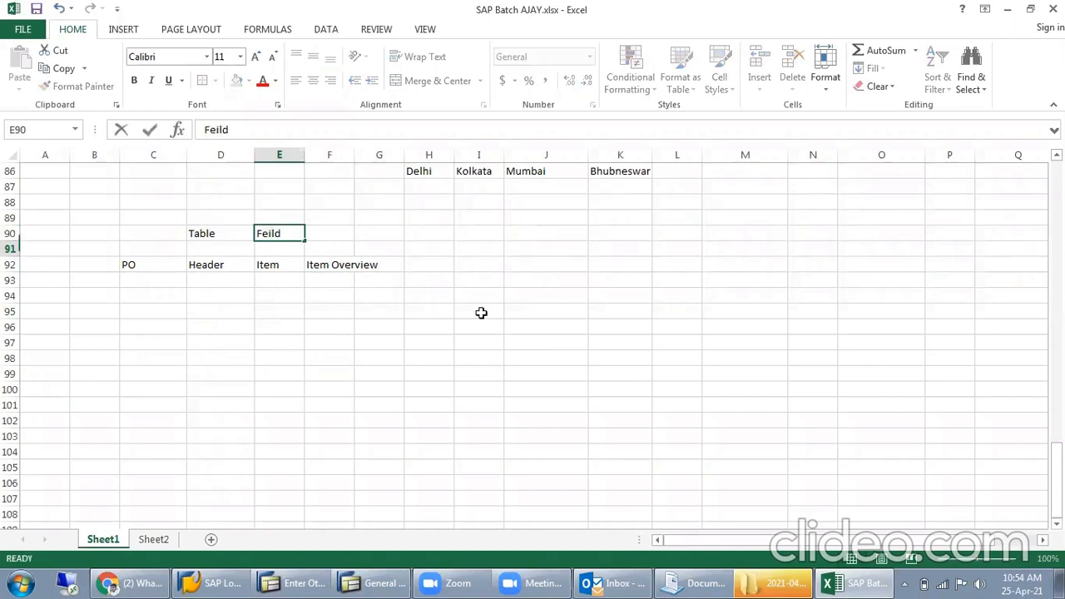
- Restore the spelling of the heading in E90 to "Field"
double_click(267, 233)
key("BackSpace")
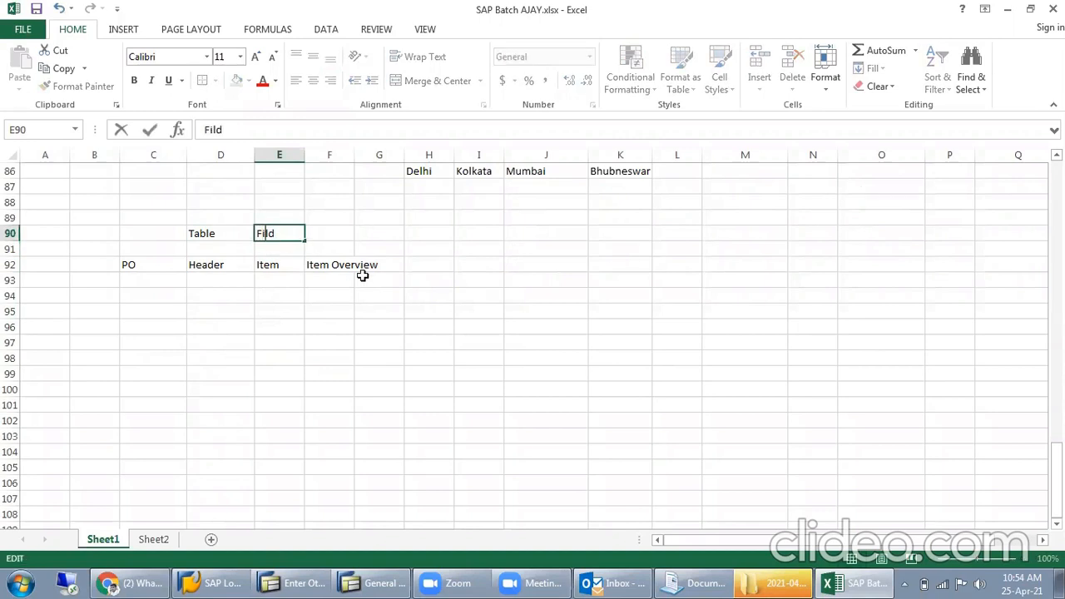
type("e")
key("Return")
left_click(378, 326)
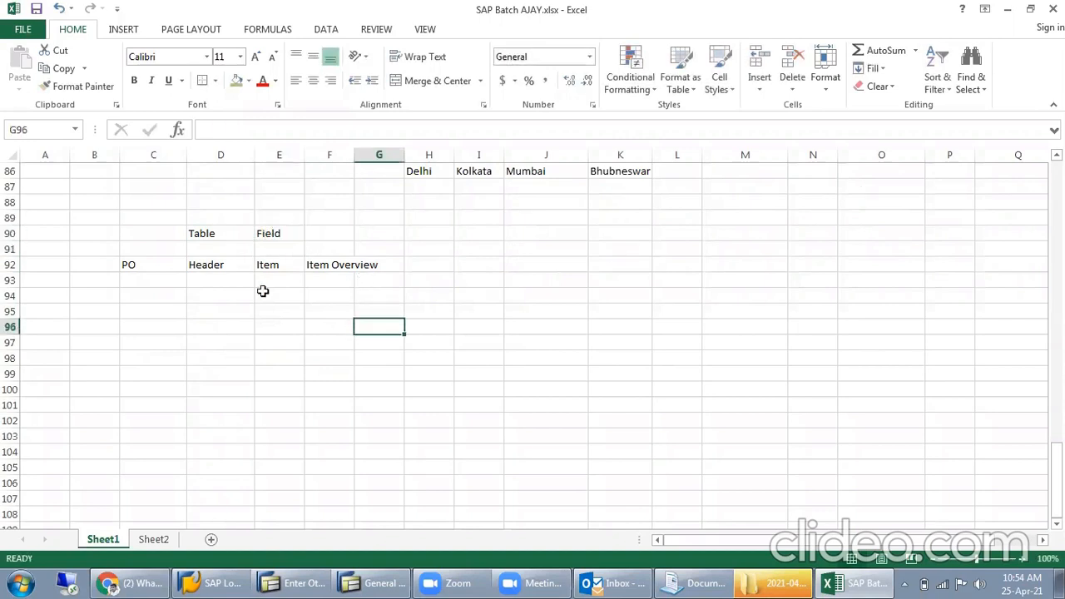
- Fill the Table and Field headings in D90:E90 and the PO label in C92 with green
left_click(225, 236)
left_click(237, 81)
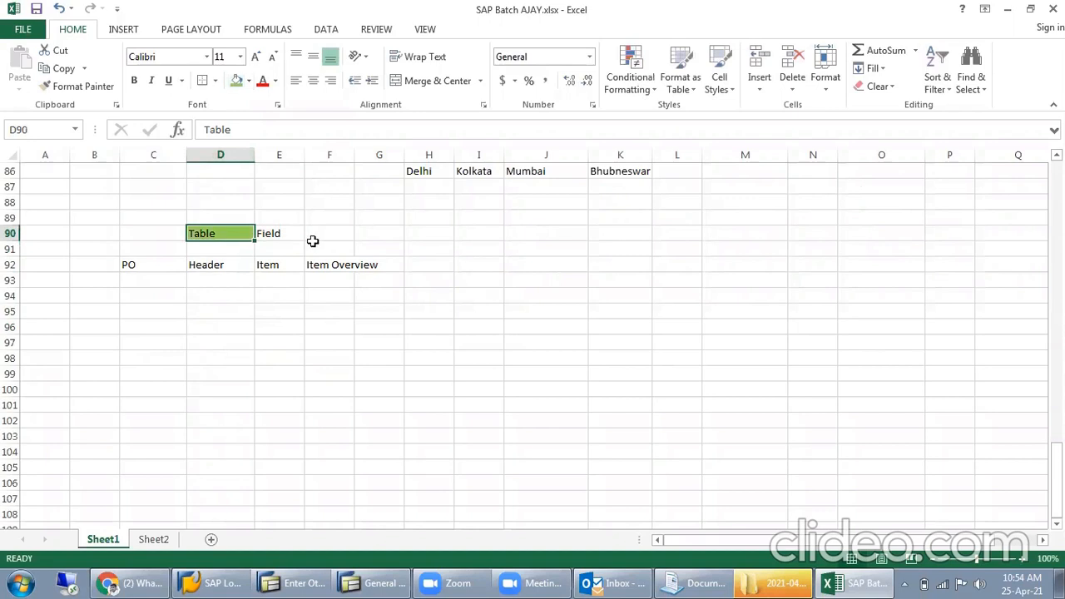
left_click(297, 231)
left_click(237, 81)
left_click(297, 360)
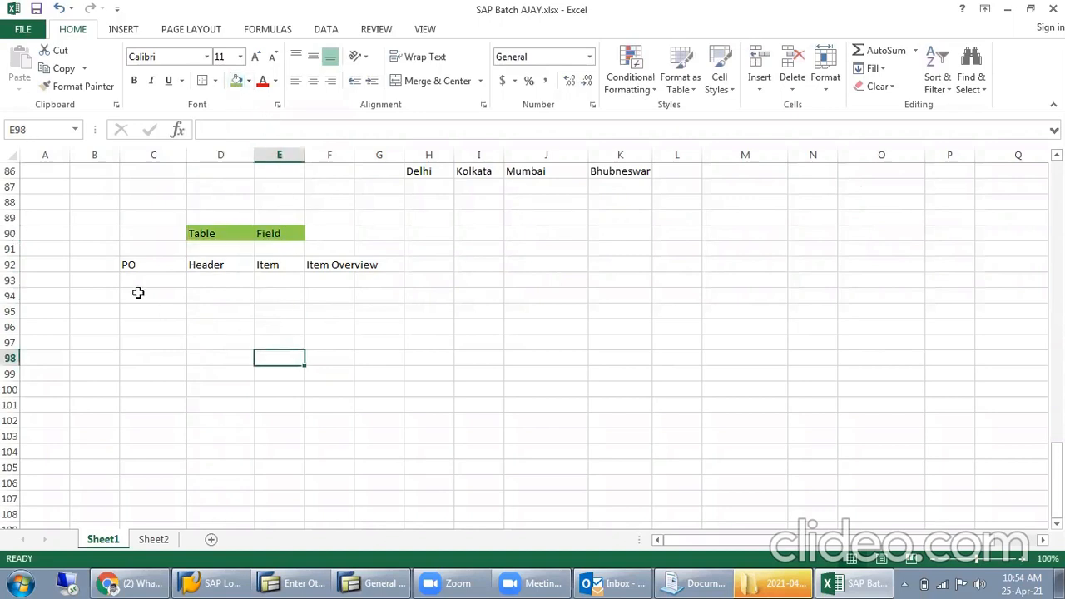
left_click(134, 266)
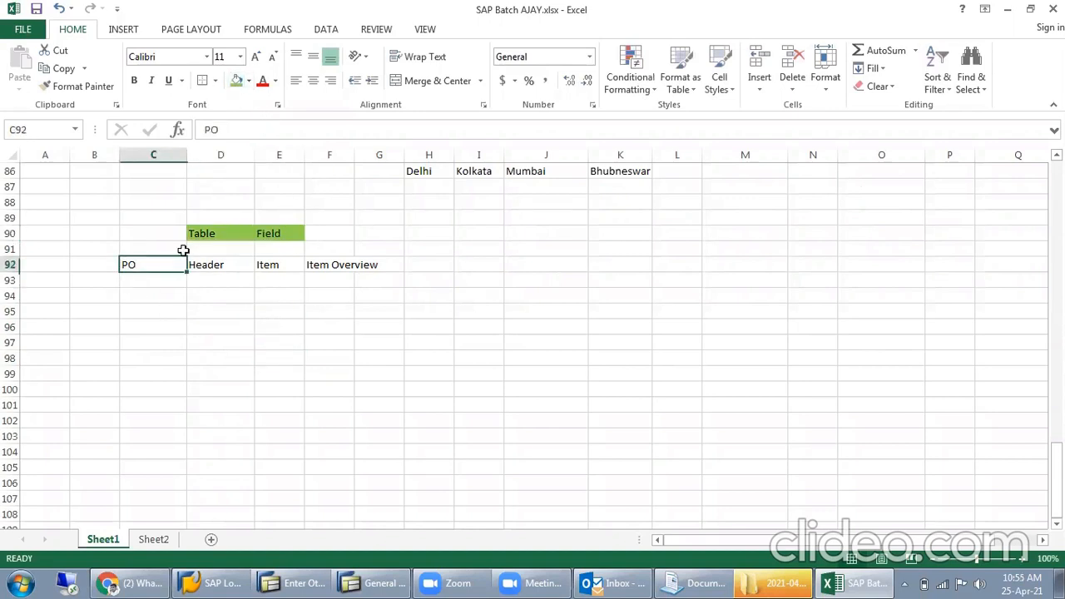
left_click(237, 81)
left_click(239, 330)
- Review the Header, Item and Item Overview labels in row 92 and switch to SAP's General Table Display
left_click(234, 265)
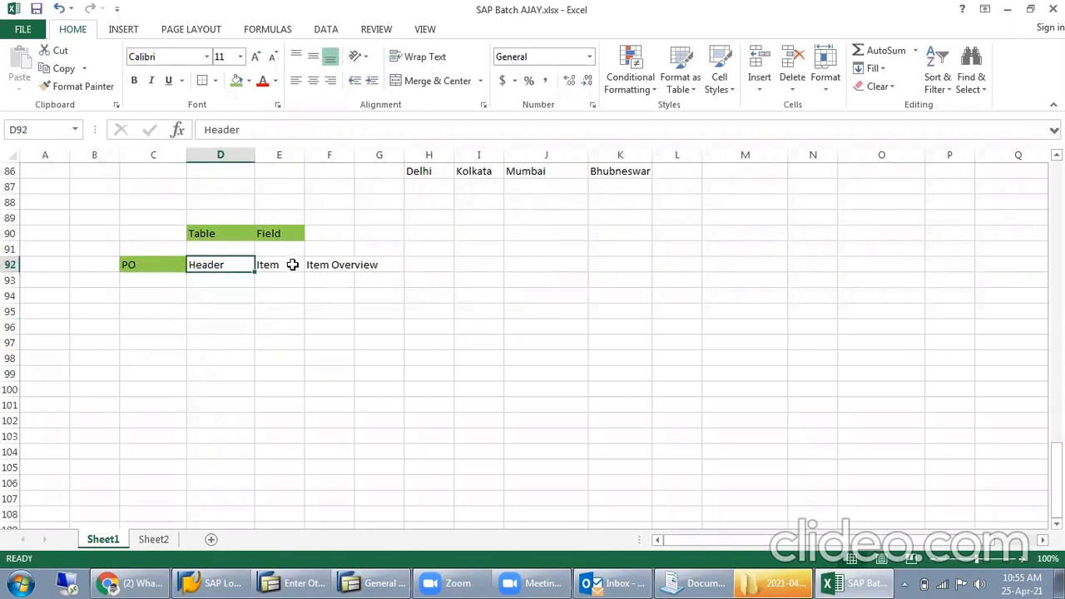
left_click(292, 264)
left_click(327, 266)
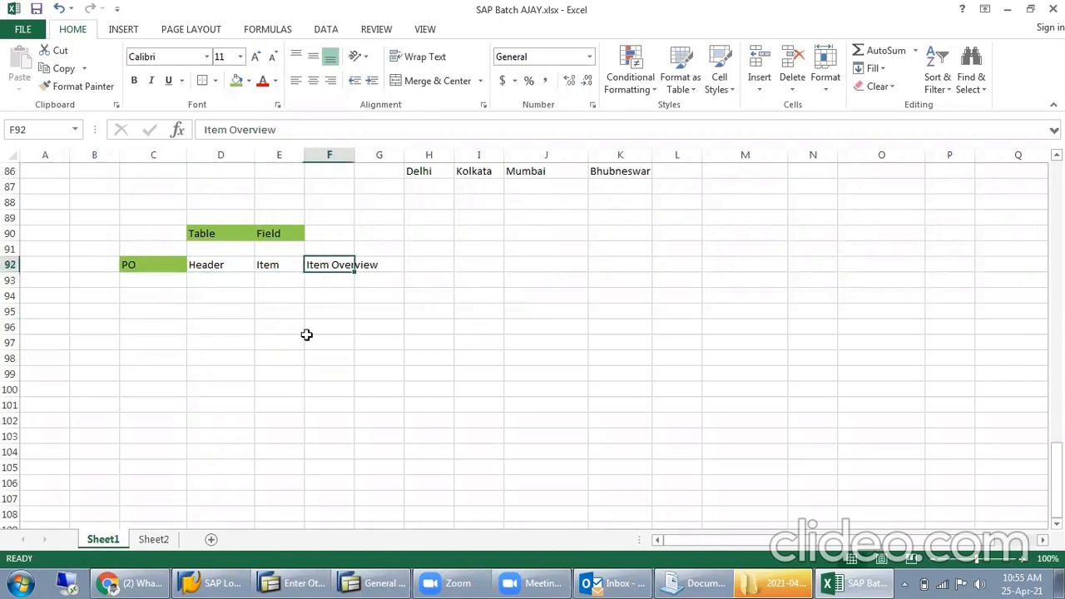
mouse_move(348, 582)
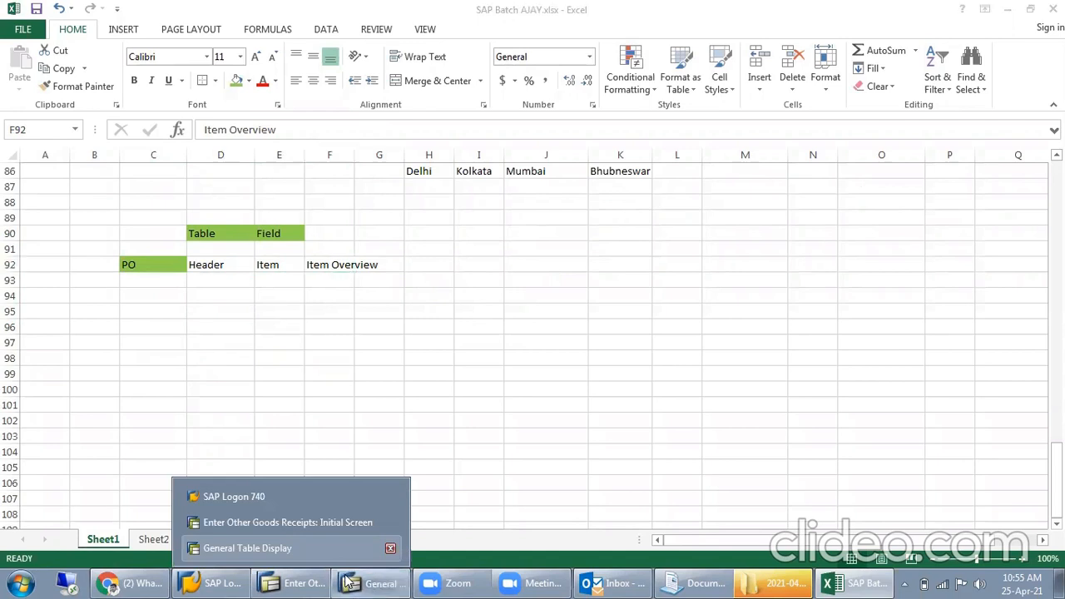
left_click(250, 545)
left_click(89, 39)
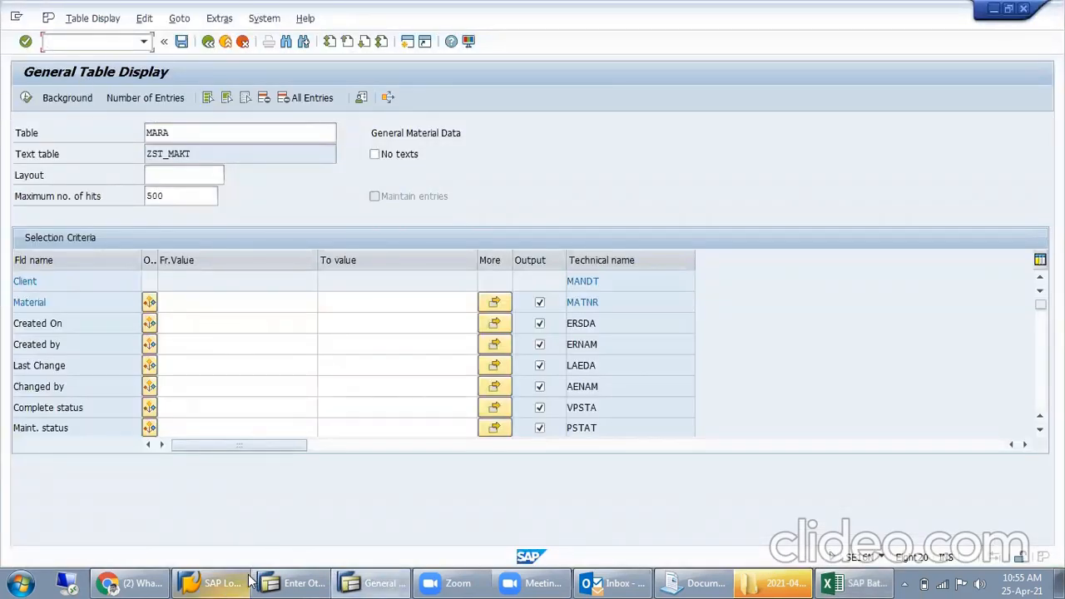
- Return to the Excel workbook and point out the purchase order levels in D92:F92
left_click(857, 582)
left_click(250, 298)
left_click_drag(233, 270, 340, 266)
left_click(232, 280)
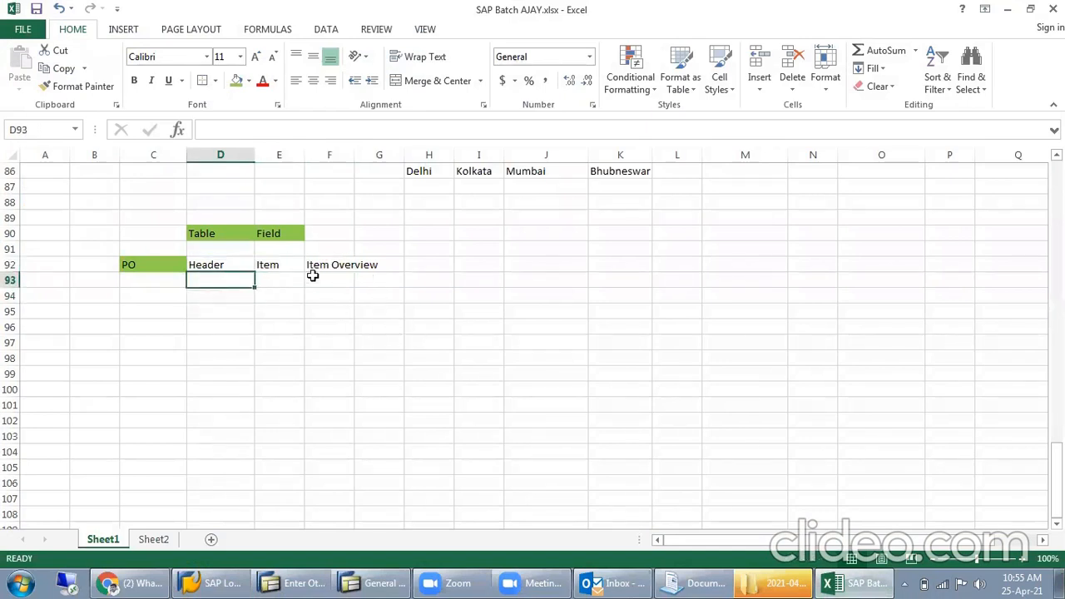
- Switch to the SAP goods receipts session, display the purchase order with ME23N and expand its header
left_click(296, 582)
left_click(107, 43)
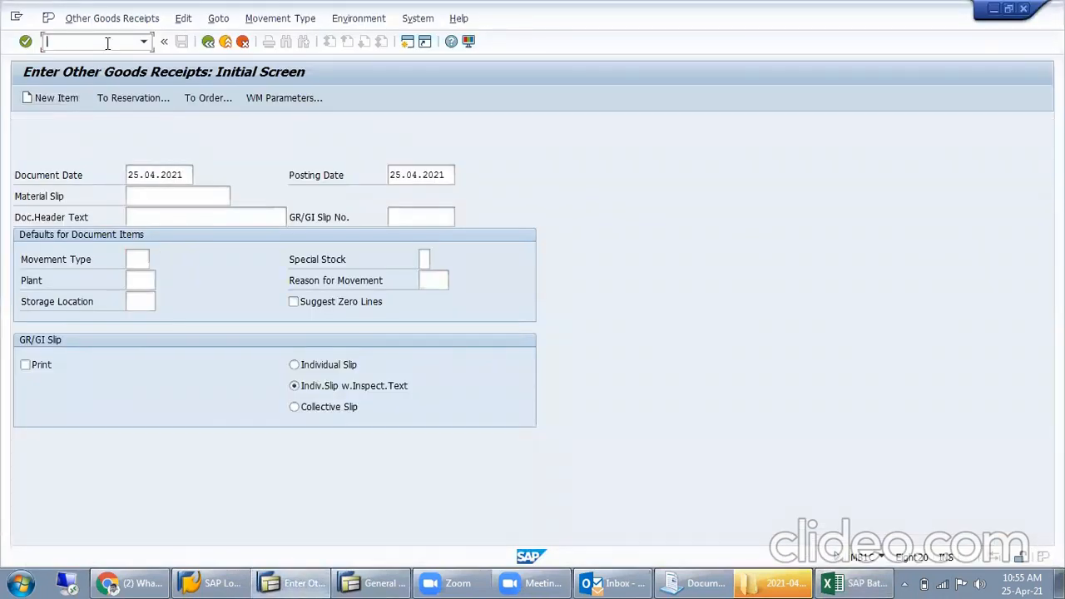
type("/nme23n")
key("Return")
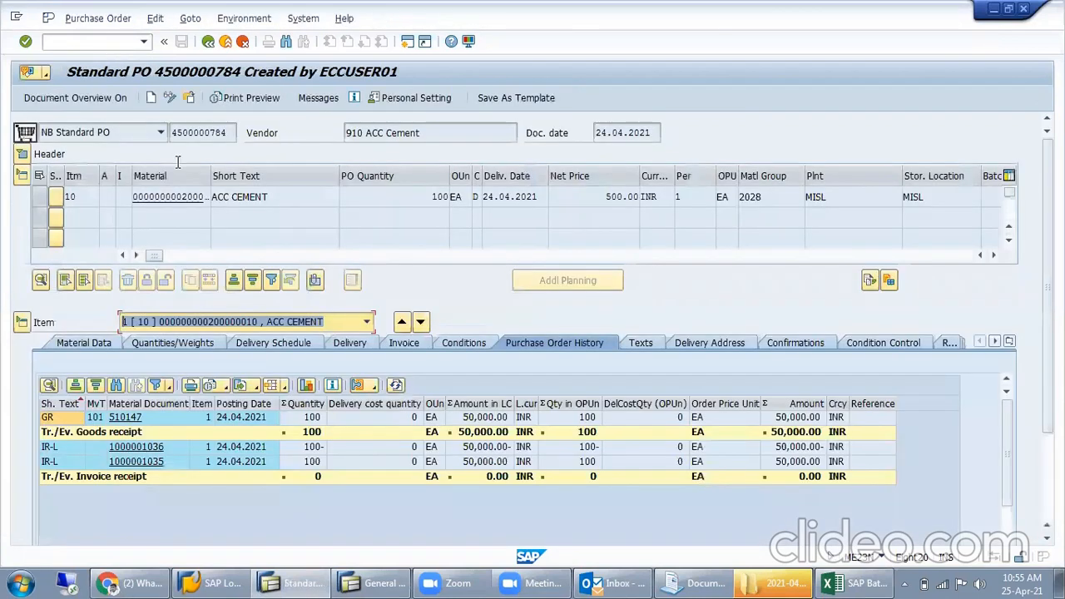
left_click(21, 154)
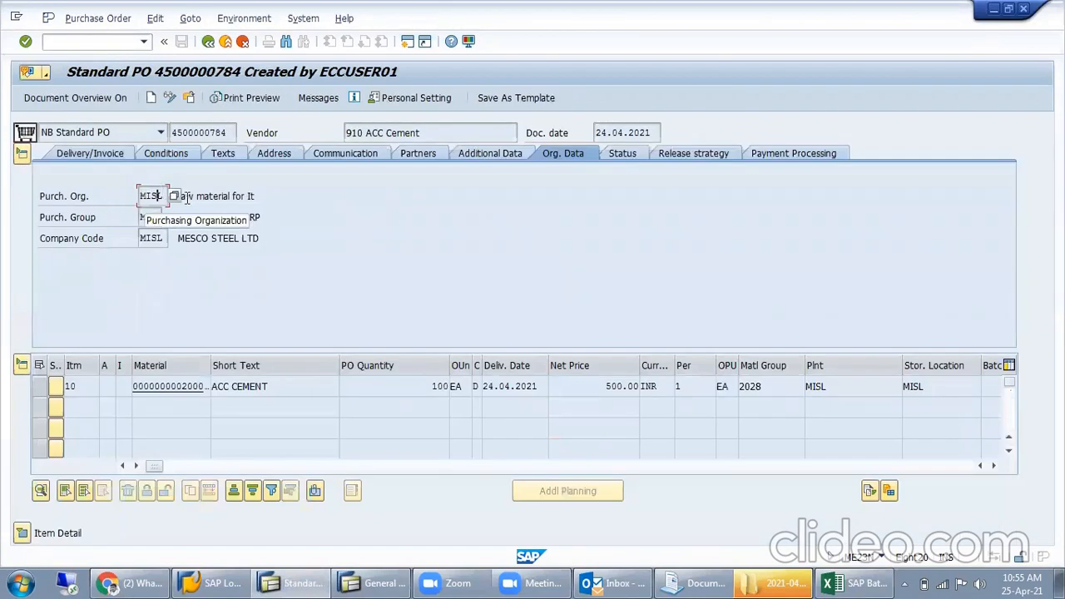
- Review the purchase order header's Texts, Address and Communication data and return to its Org. Data
left_click(223, 158)
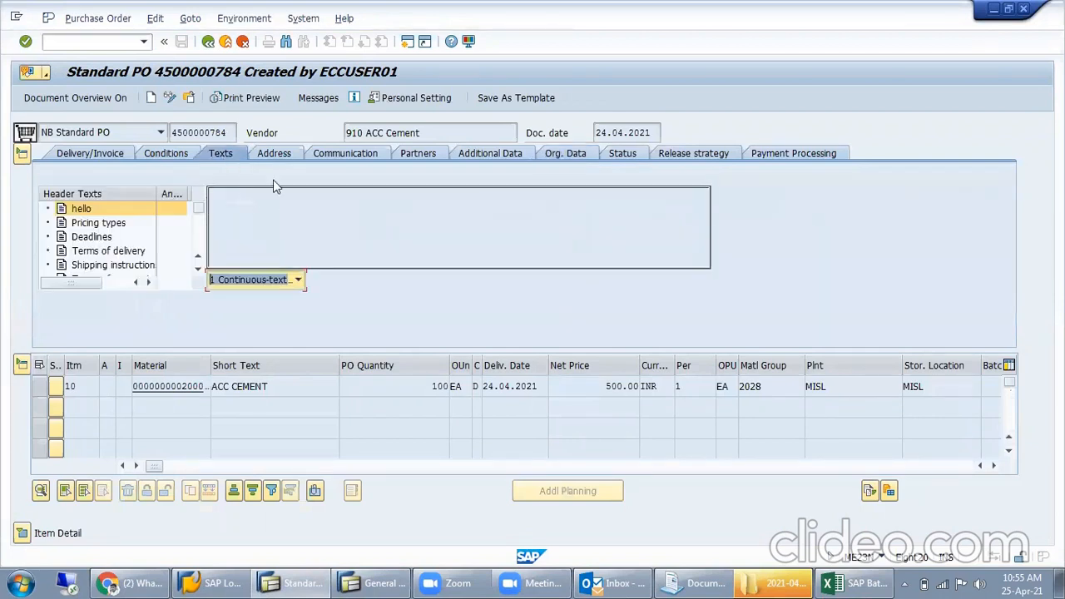
left_click(255, 221)
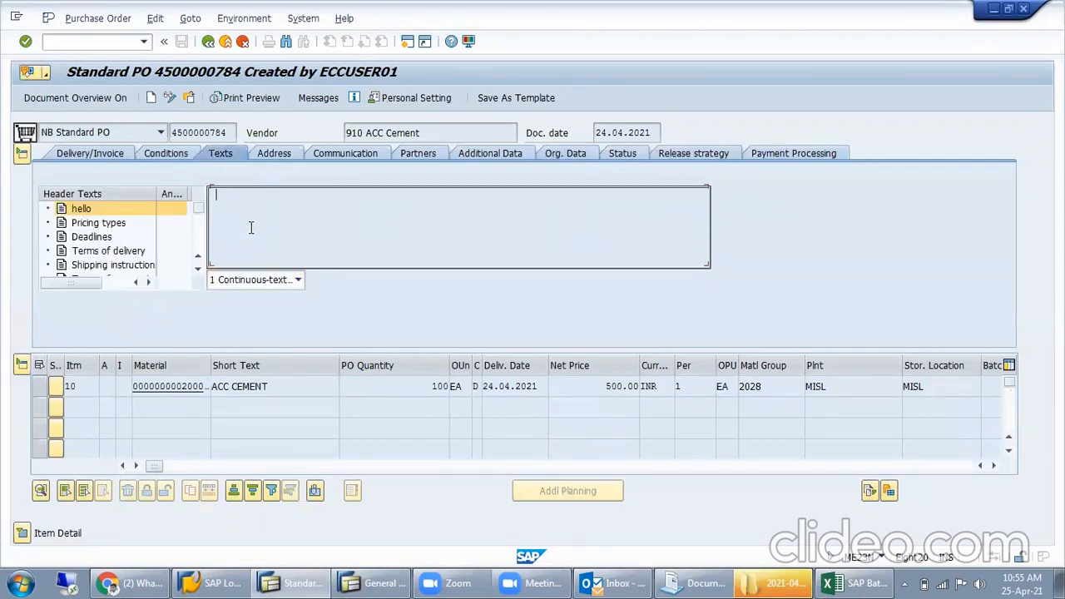
left_click(181, 223)
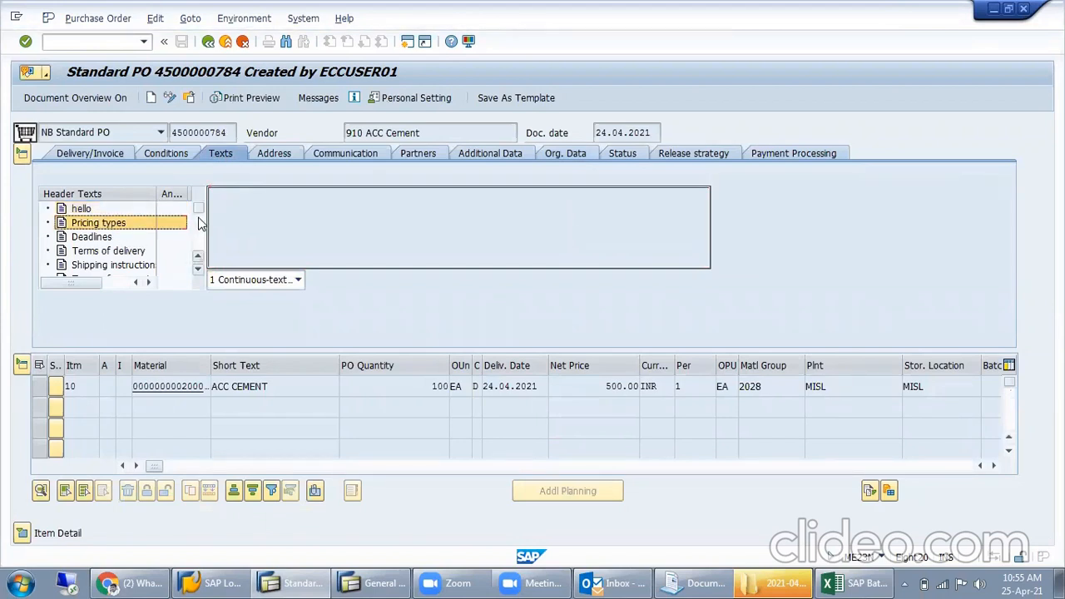
left_click(286, 153)
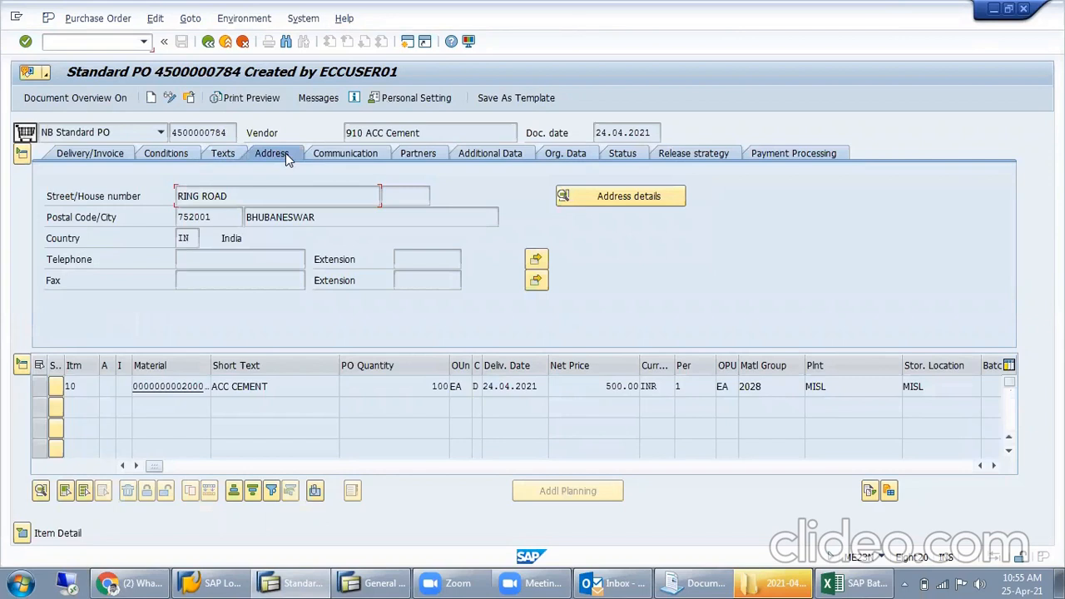
left_click(348, 155)
left_click(585, 158)
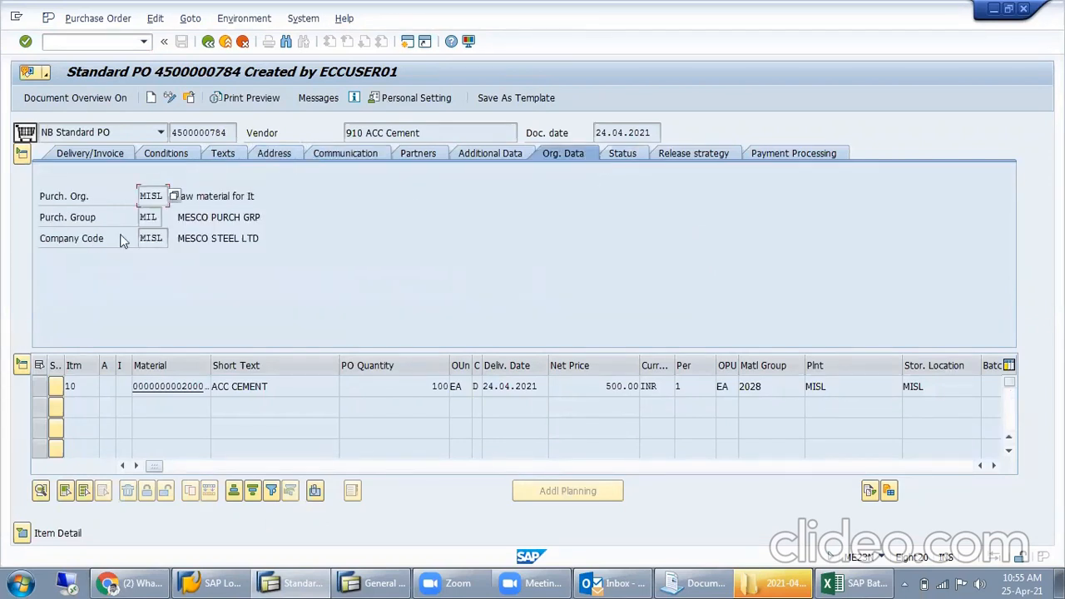
- Open the technical information for the Purch. Org. field from its field help
left_click(154, 196)
key("F1")
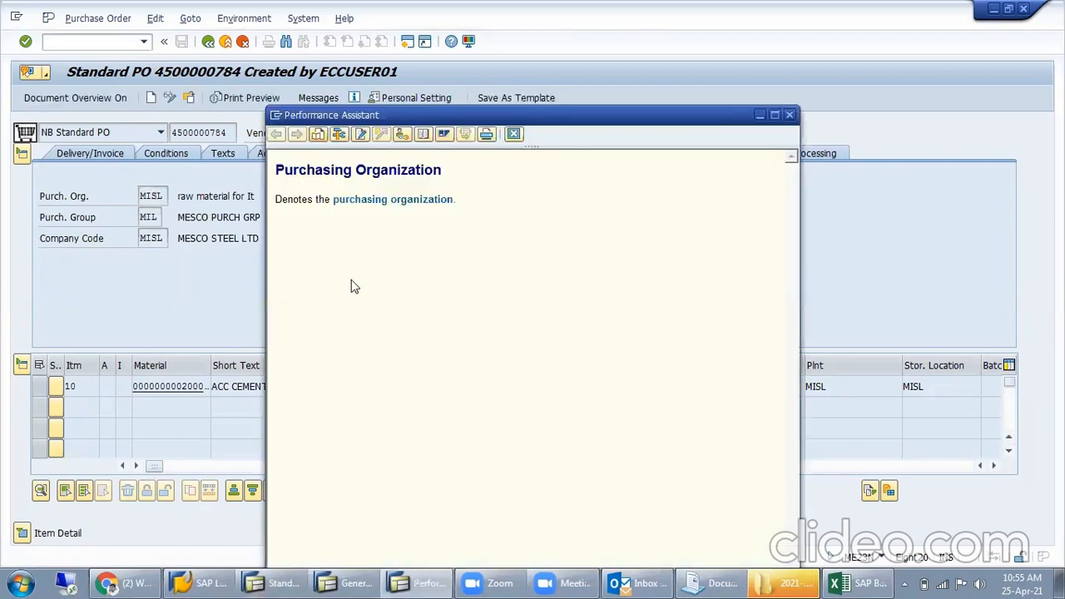
left_click(339, 134)
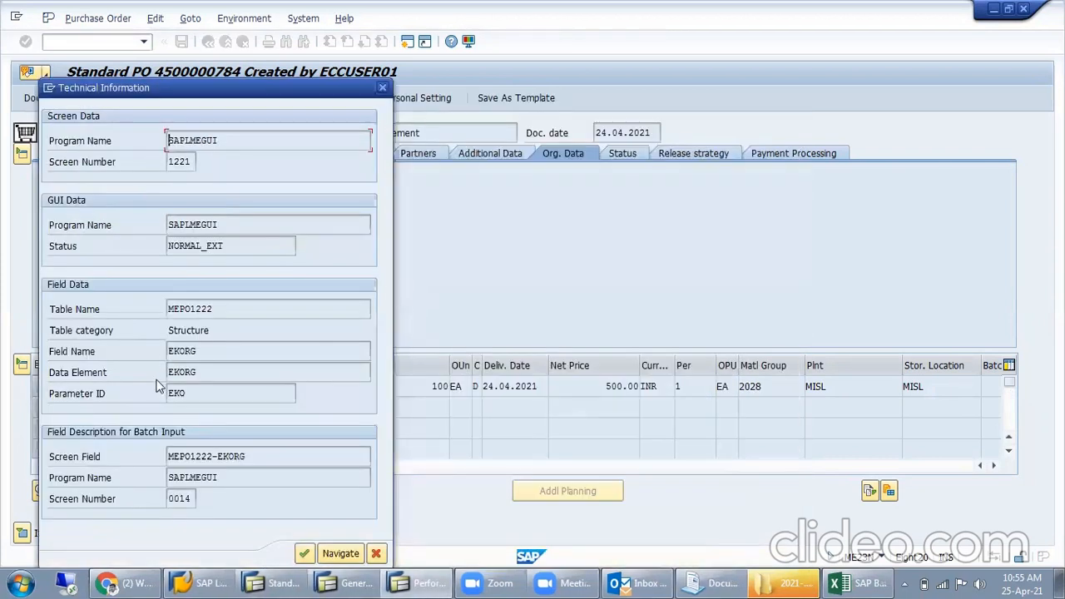
- Examine the table name, table category and field name of Purch. Org., and close the technical information and field help
left_click_drag(214, 353, 158, 363)
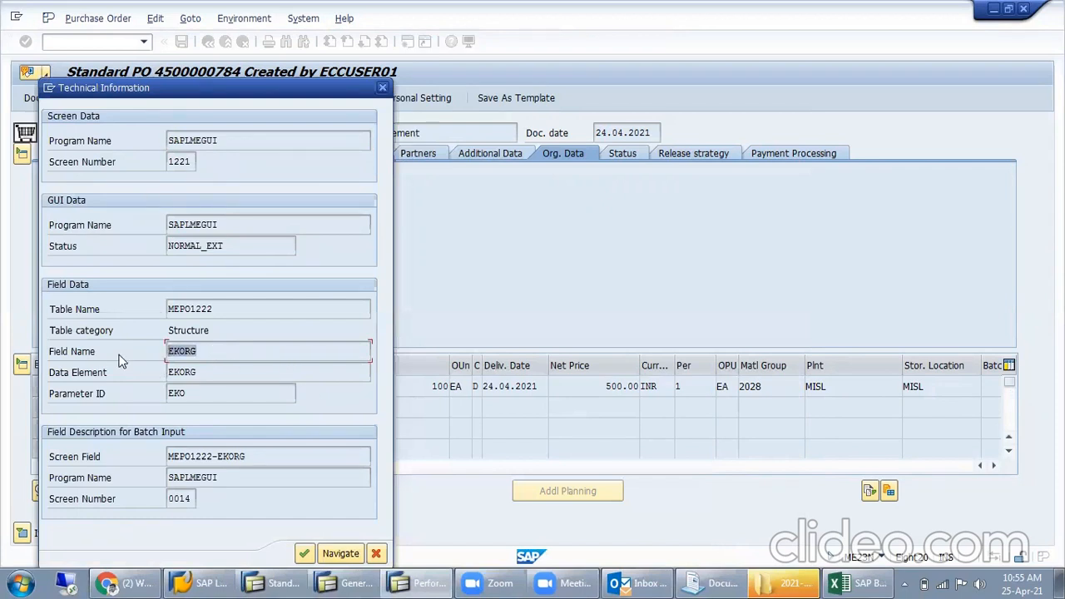
left_click_drag(220, 310, 164, 310)
left_click_drag(214, 310, 130, 324)
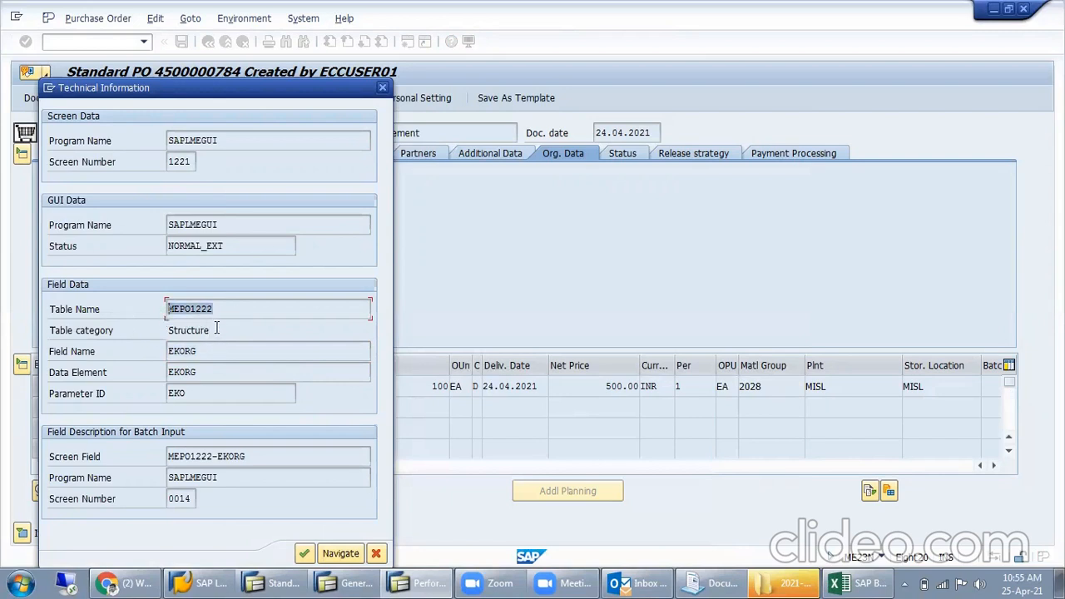
left_click_drag(215, 329, 143, 333)
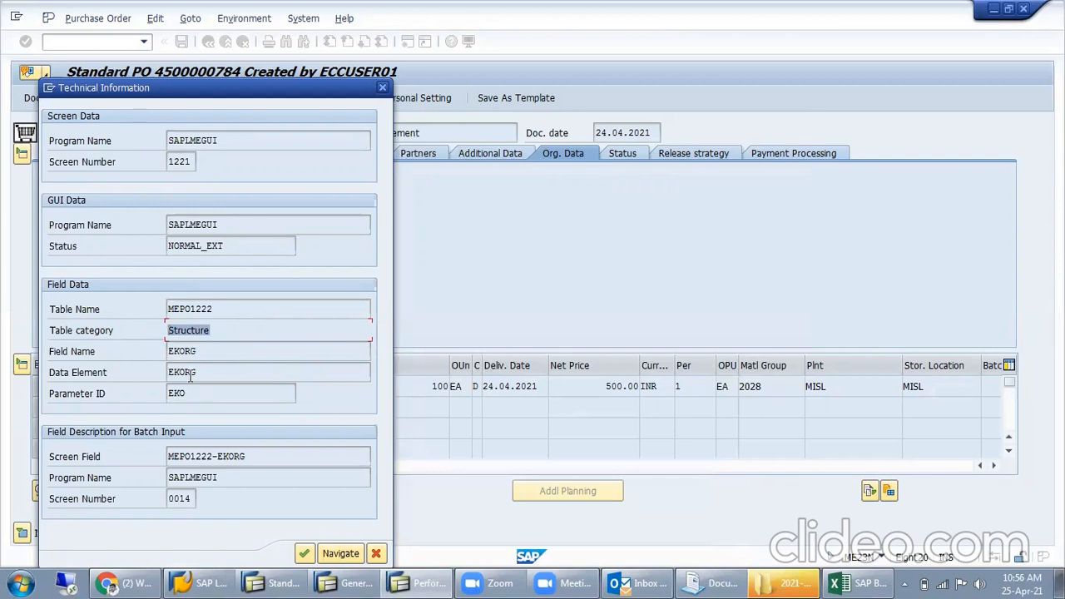
left_click_drag(213, 337, 138, 357)
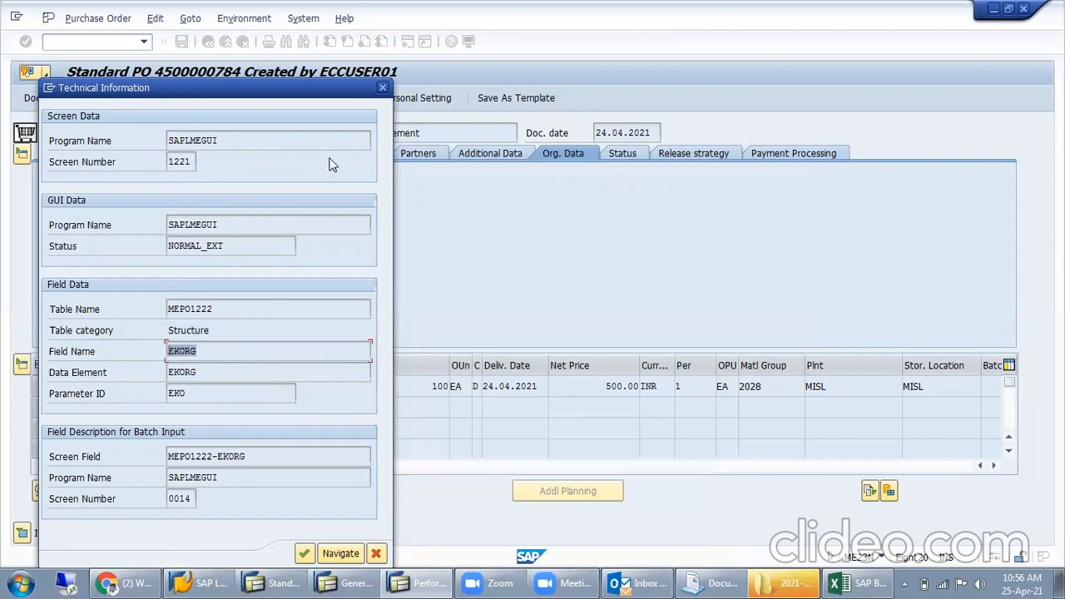
left_click(383, 89)
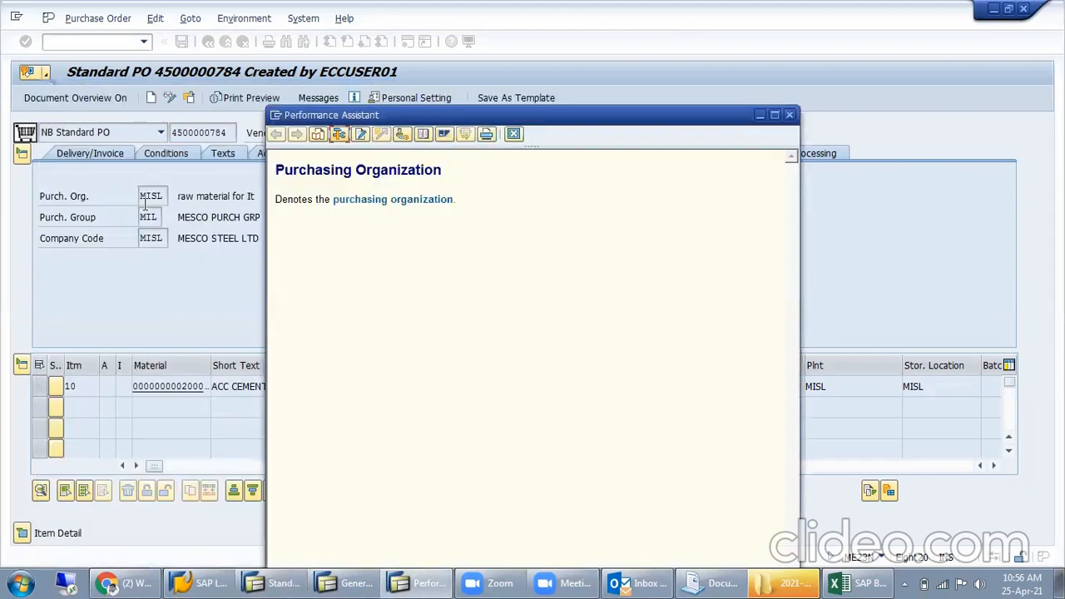
left_click(148, 217)
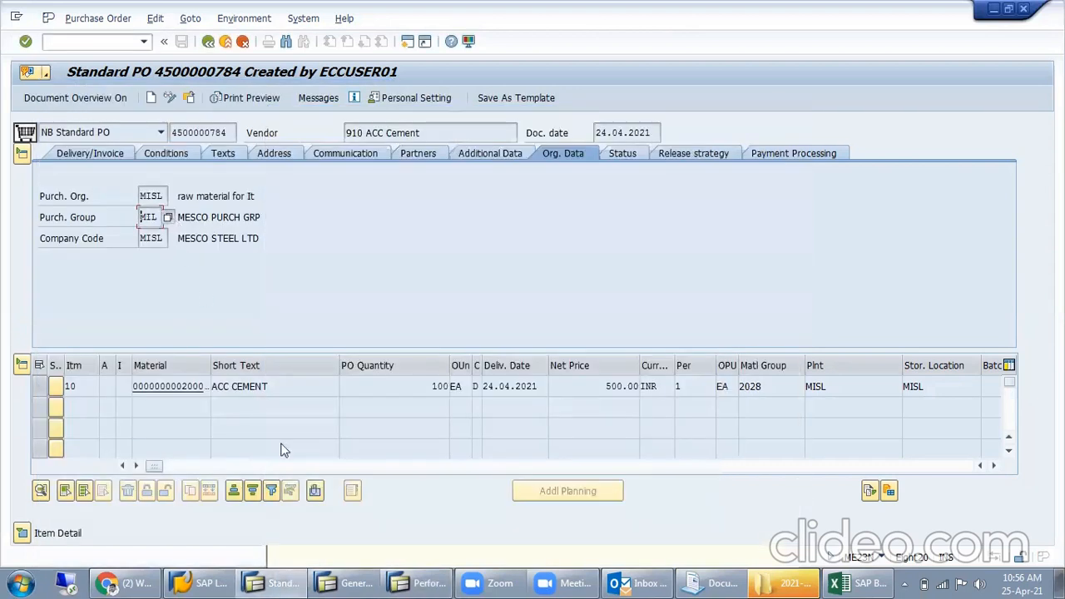
left_click(410, 582)
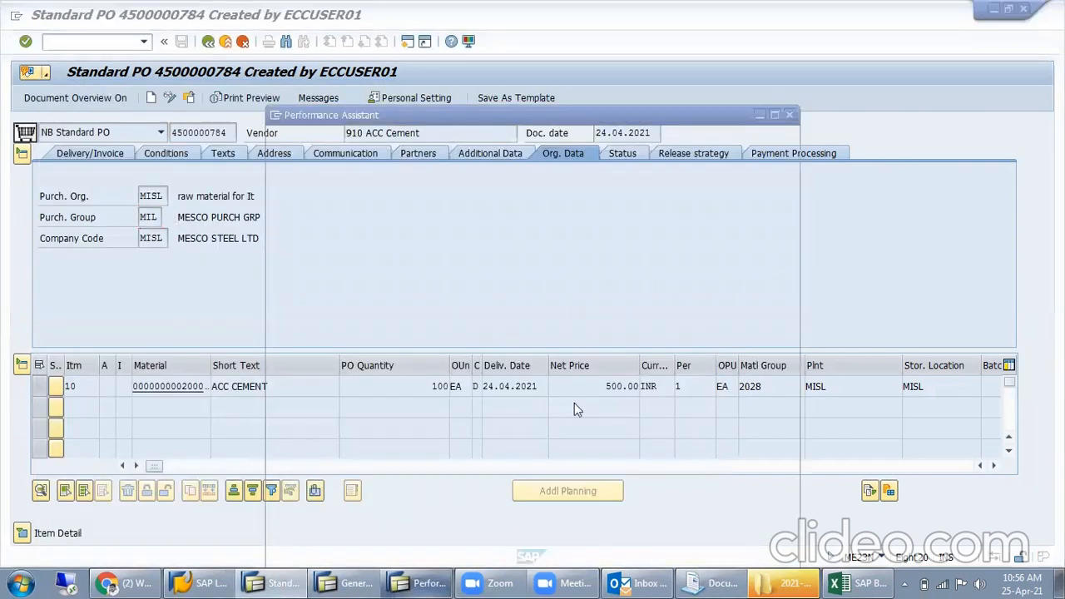
left_click(789, 114)
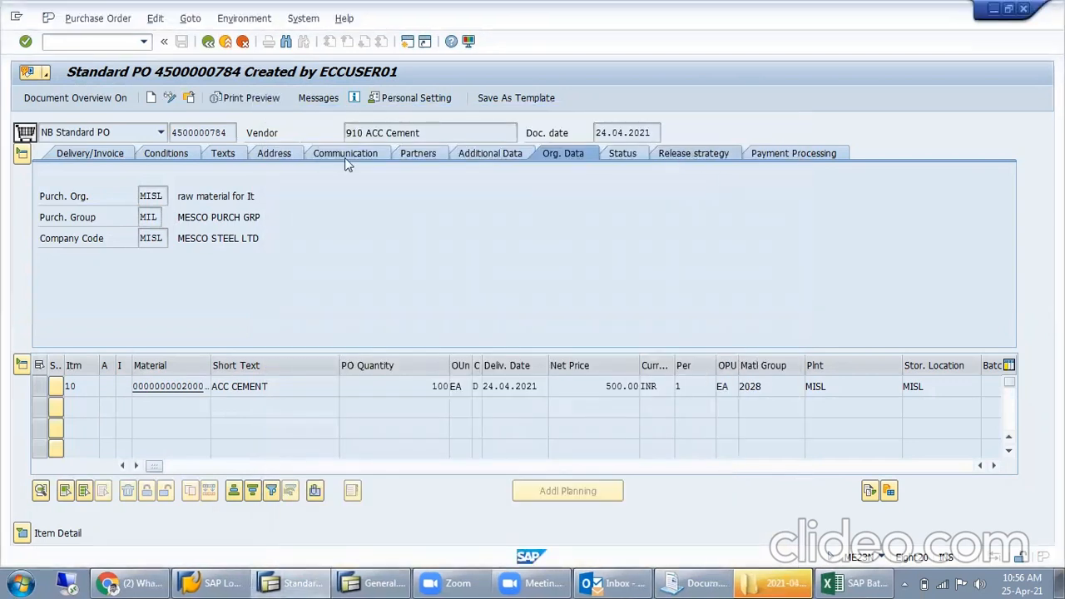
- Examine the technical information for the purchase order's Vendor field from its field help, and close both windows
left_click(406, 130)
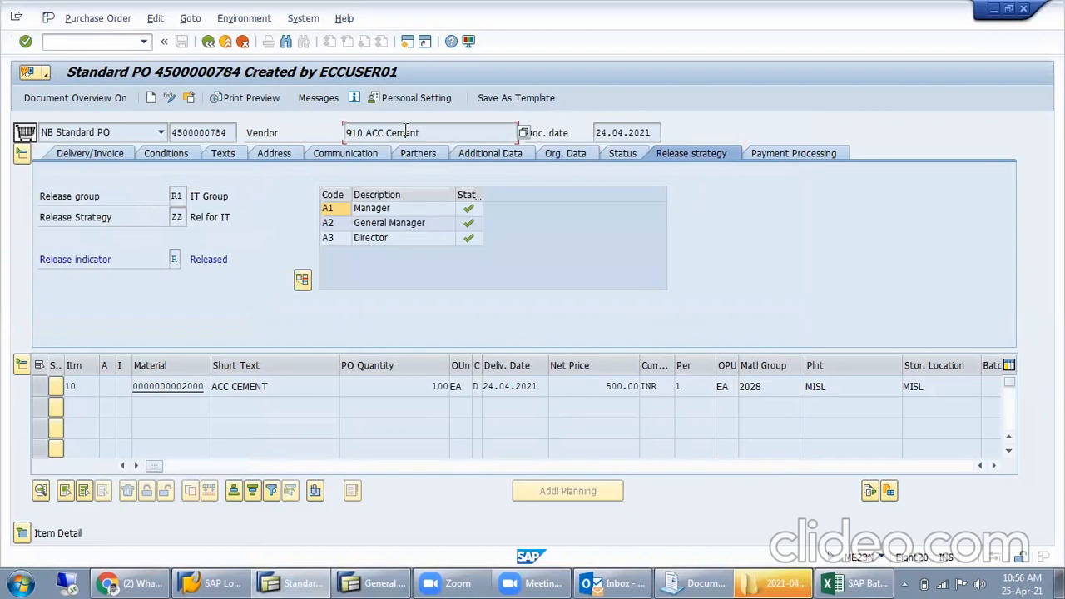
key("F1")
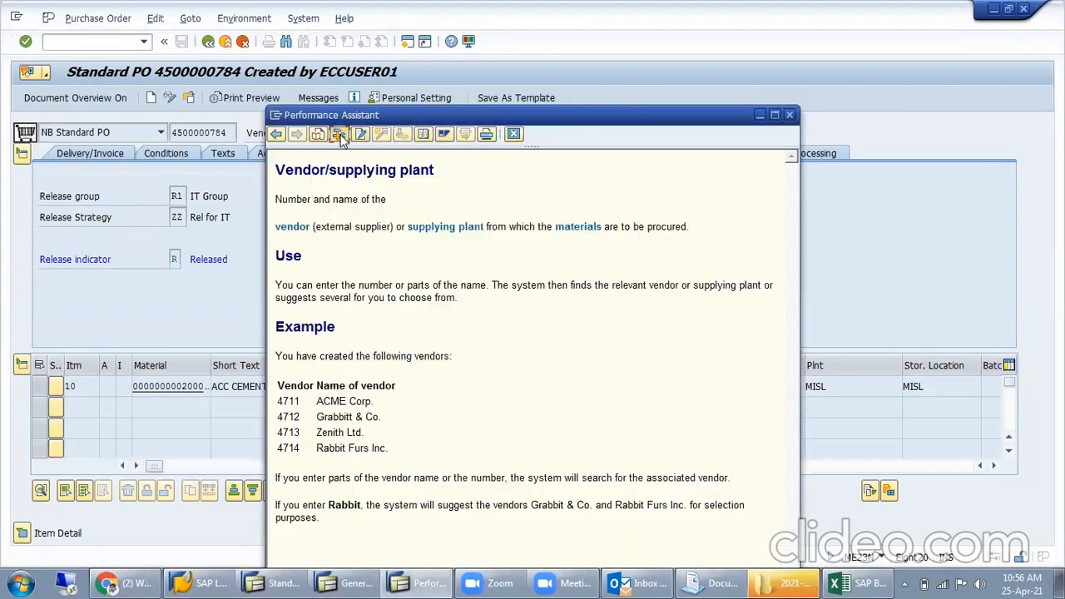
left_click(339, 137)
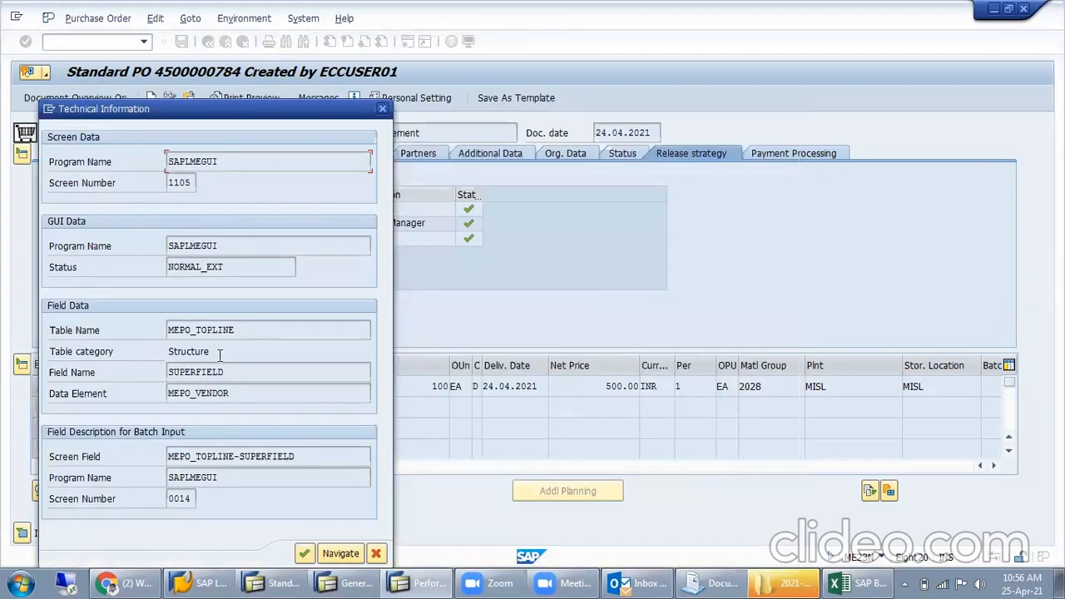
left_click(382, 109)
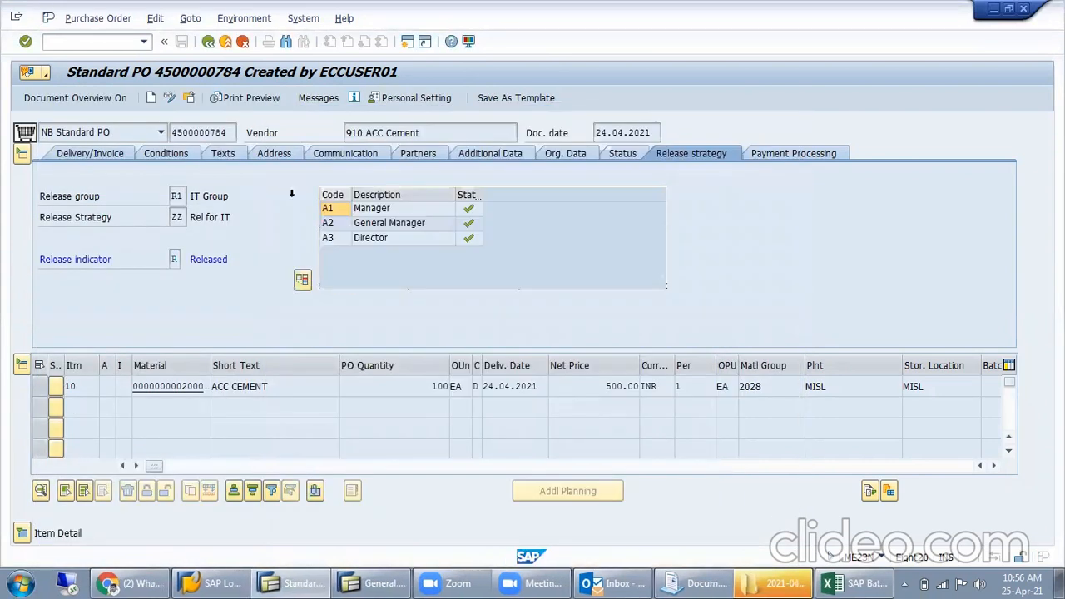
- Examine the technical information for the Payment Terms field in the header's Delivery/Invoice data, and close it with the field help
left_click(164, 155)
left_click(98, 157)
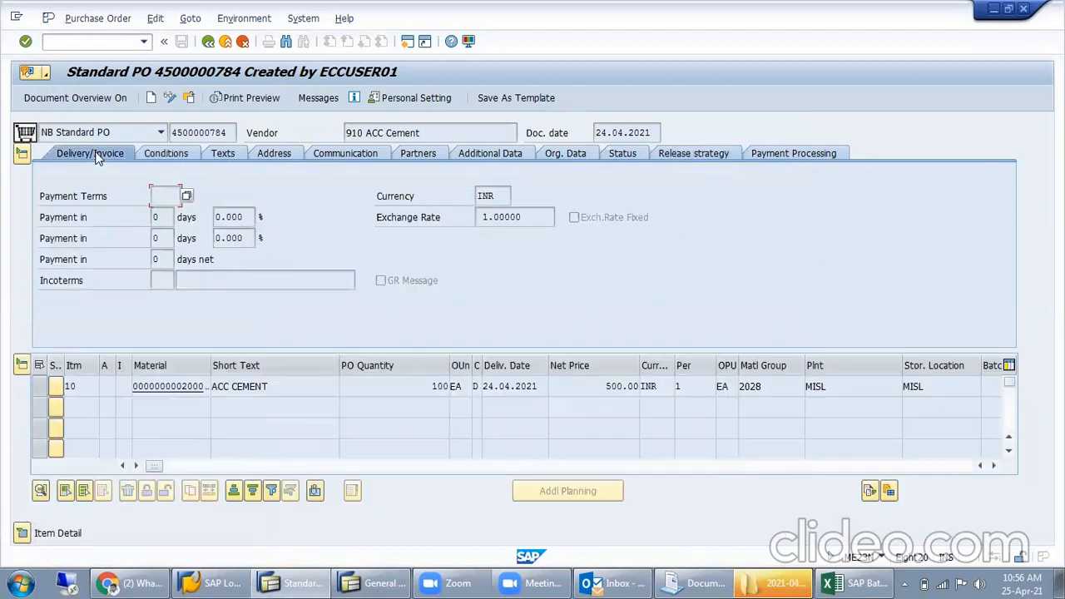
key("F1")
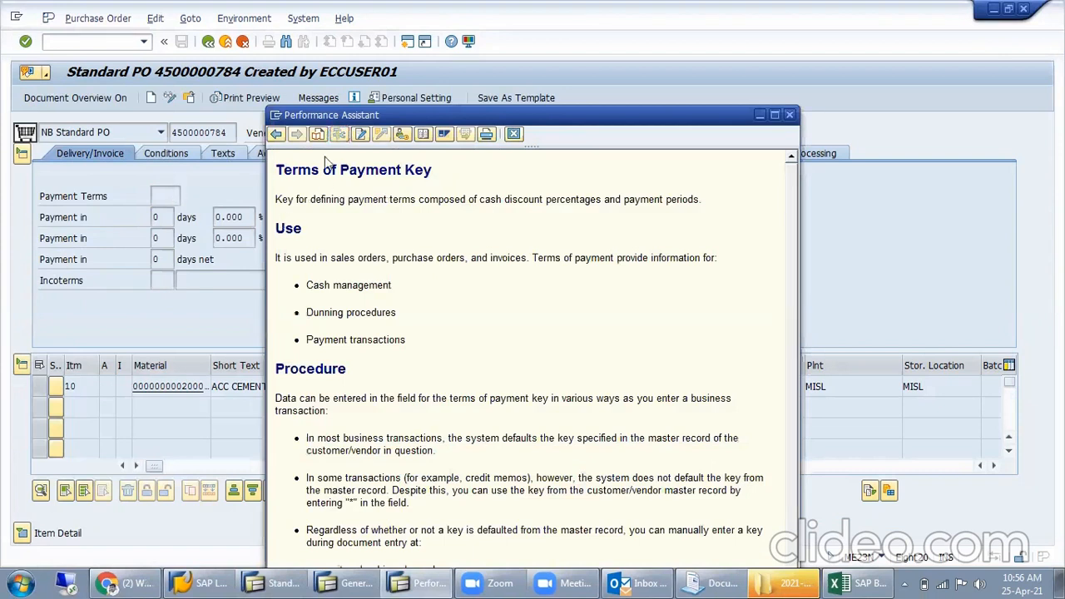
left_click(401, 134)
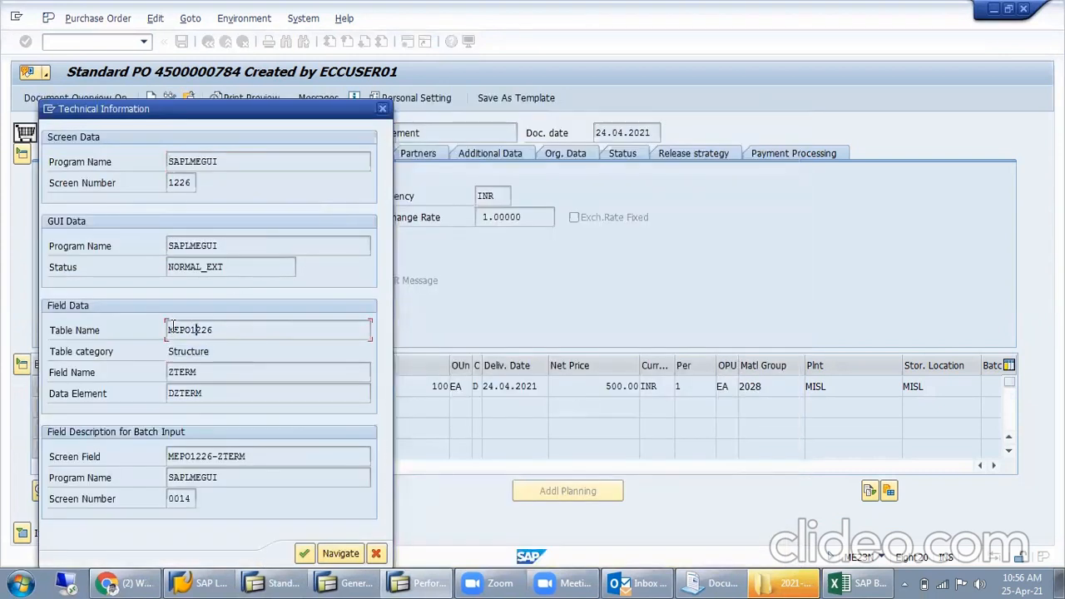
left_click(382, 109)
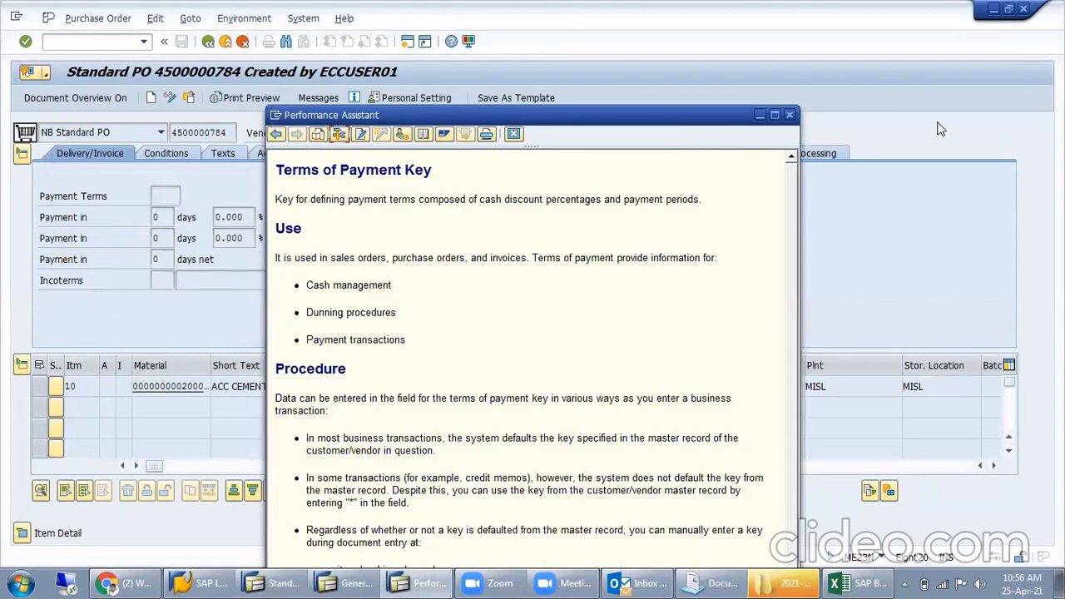
left_click(790, 115)
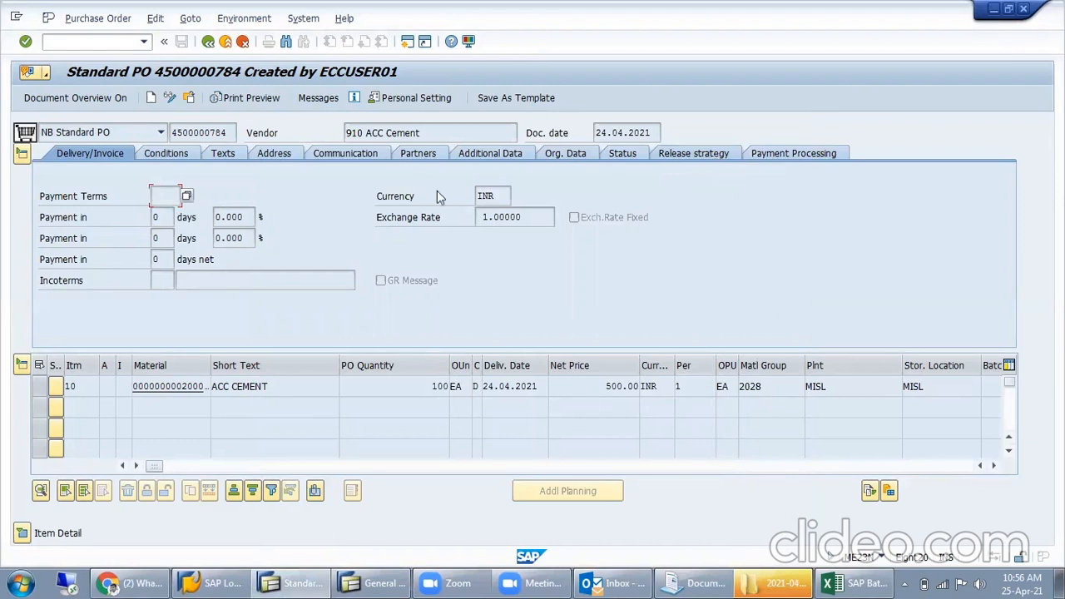
- Examine the table and field name behind the Gross Price amount in the header's Conditions, and close the technical information and field help
left_click(159, 154)
left_click(280, 288)
key("F1")
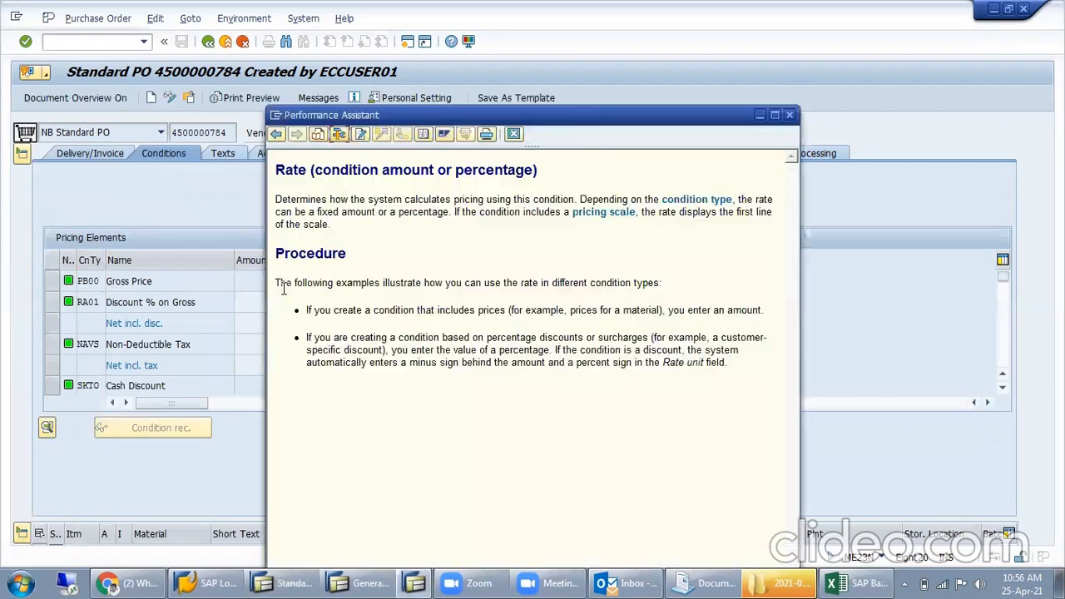
left_click(340, 138)
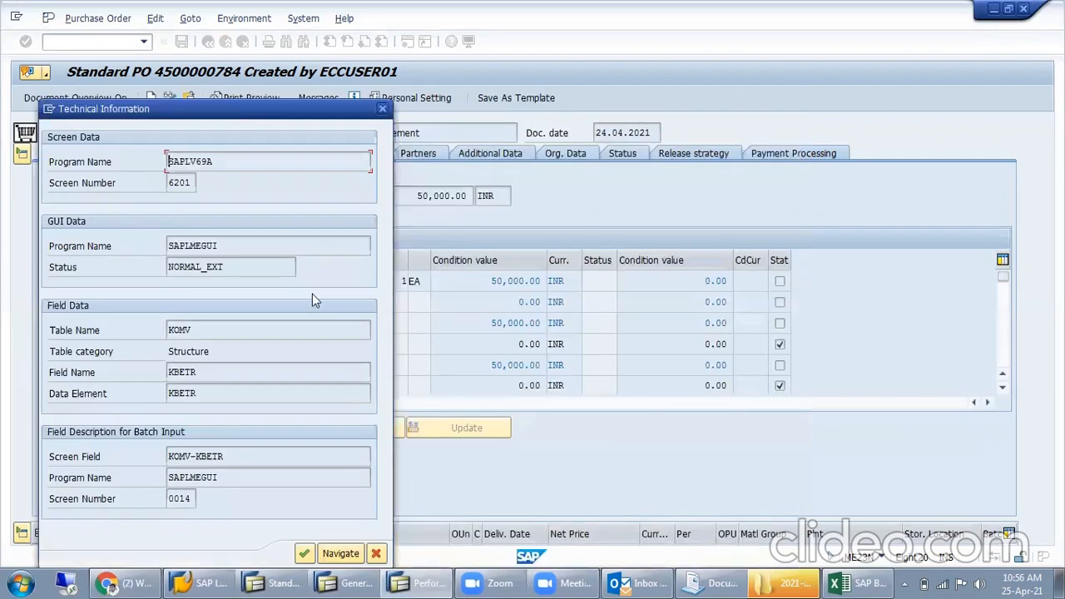
left_click(104, 328)
left_click(118, 369)
left_click(382, 109)
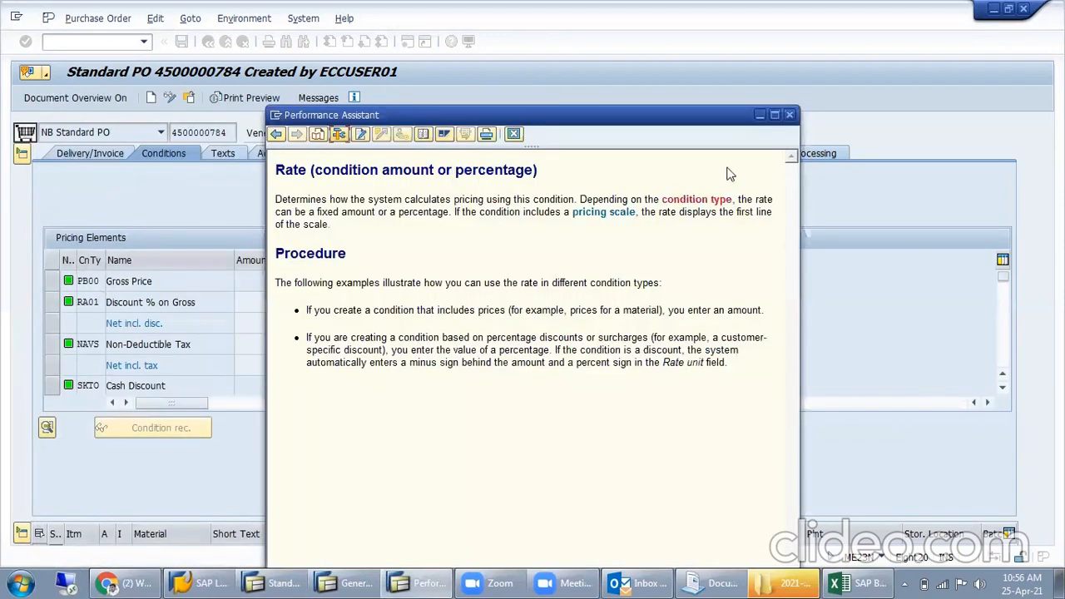
left_click(789, 115)
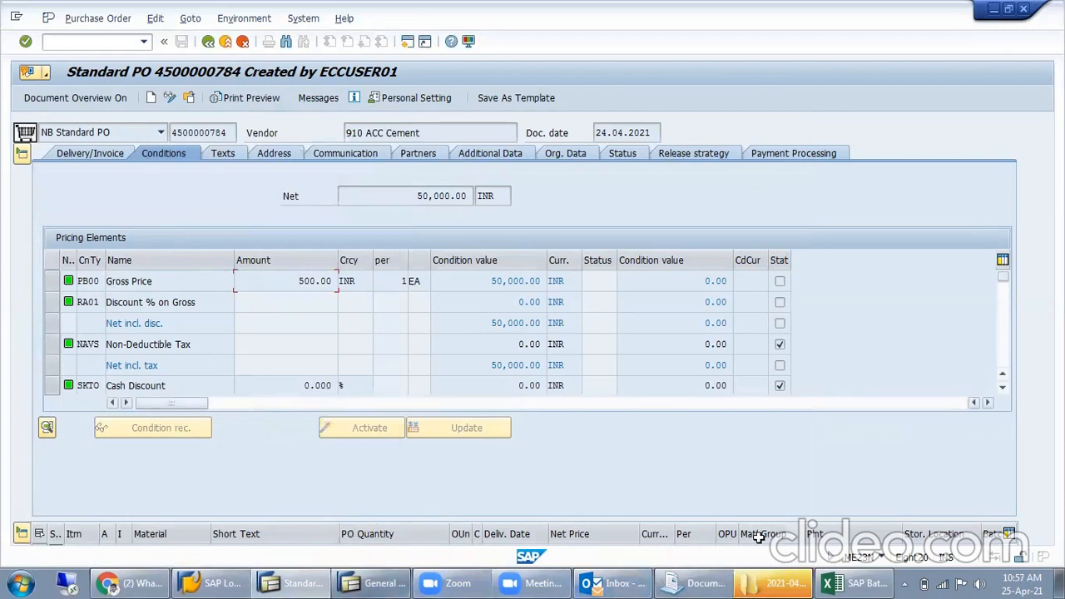
- Switch to the Excel workbook and fill row 93 with EKPO under Header, EKKO under Item and EKKO under Item Overview
left_click(853, 582)
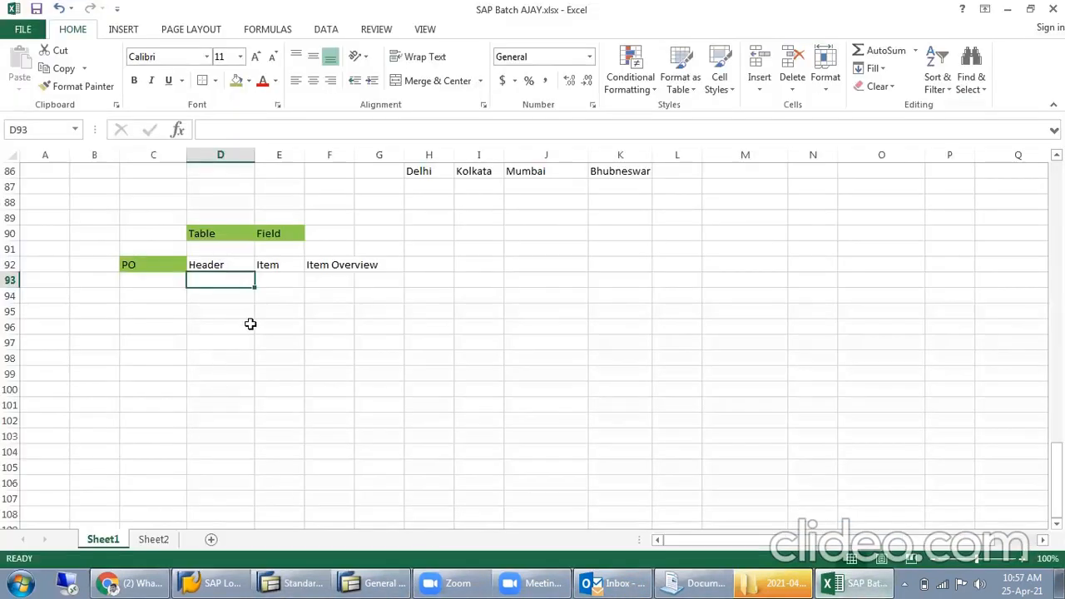
type("K")
type("KK")
key("Tab")
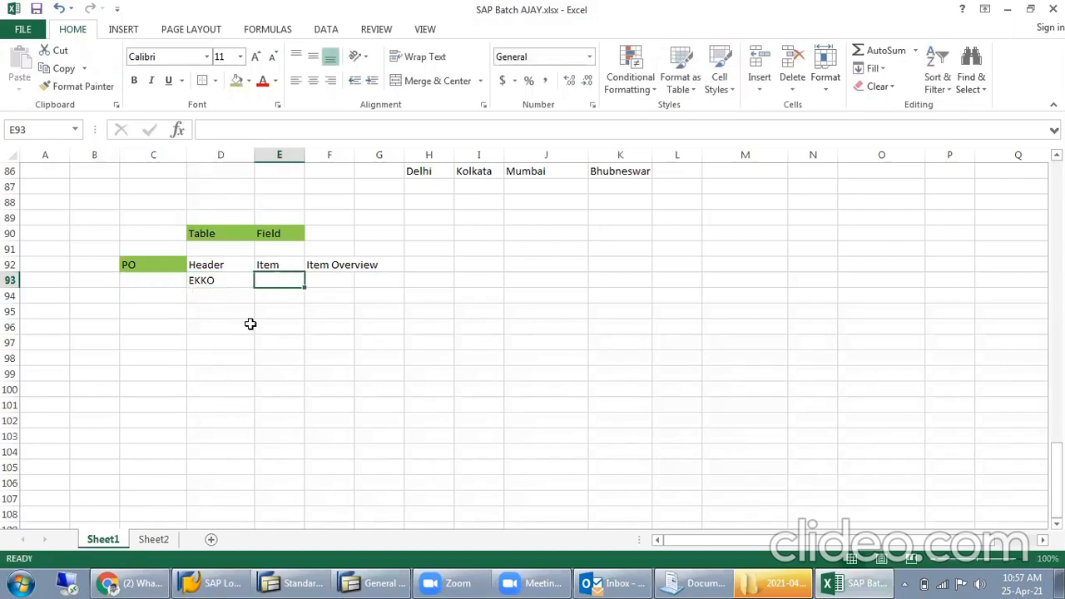
type("EKPO")
key("Tab")
type("EK")
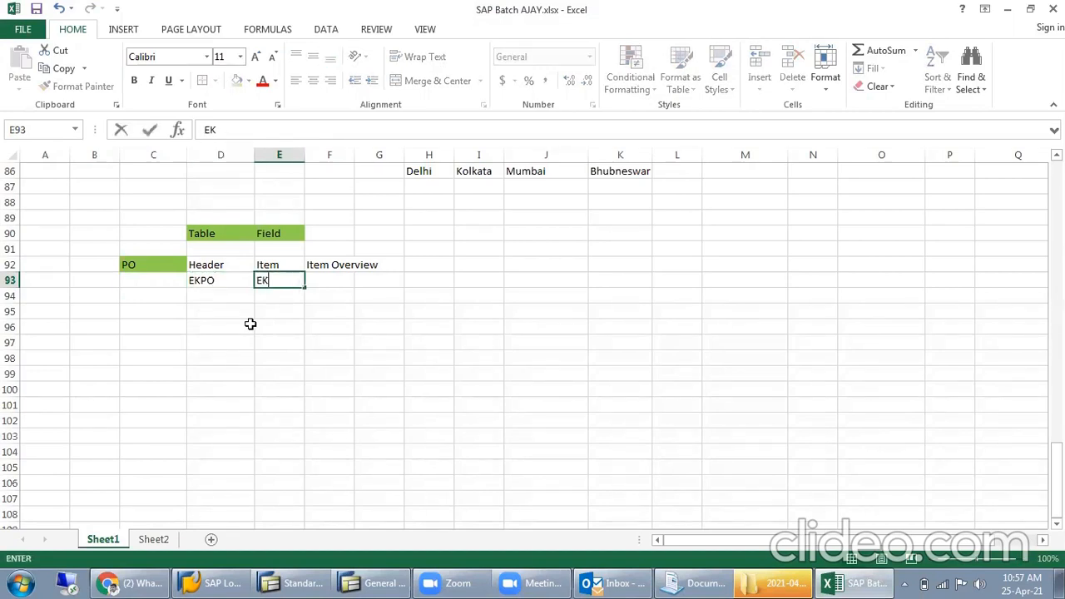
key("Tab")
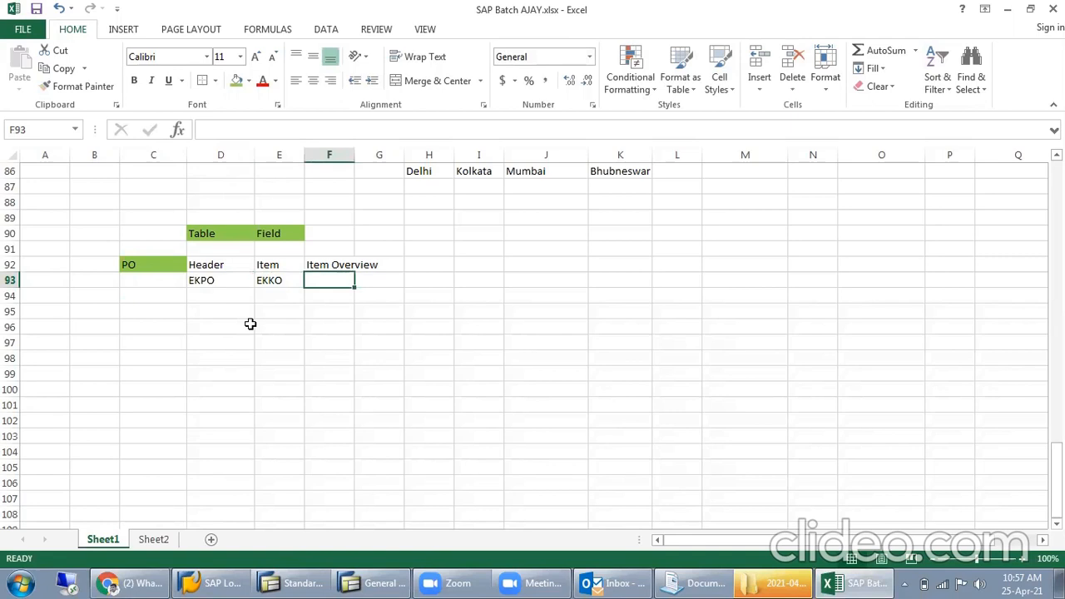
type("Ek")
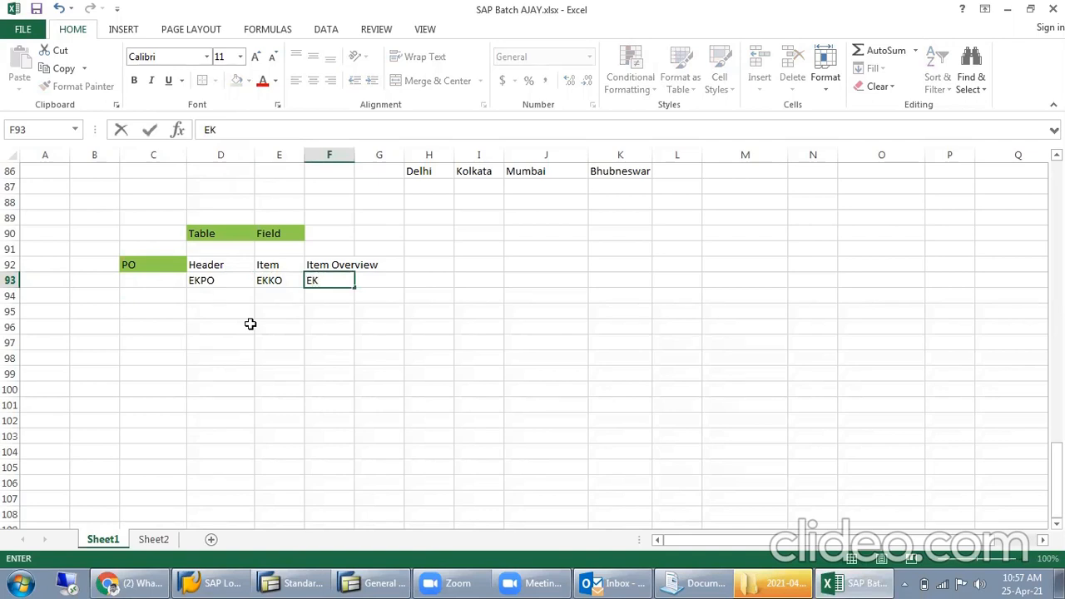
type("KO")
key("Return")
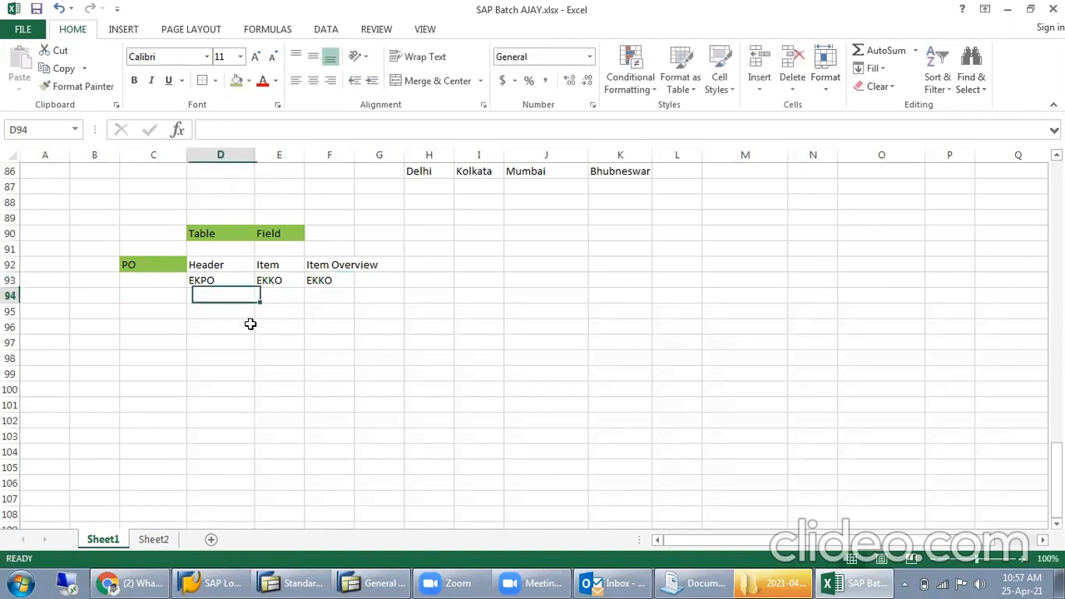
- Review the PO table names entered beneath the Header, Item and Item Overview headings
left_click(225, 280)
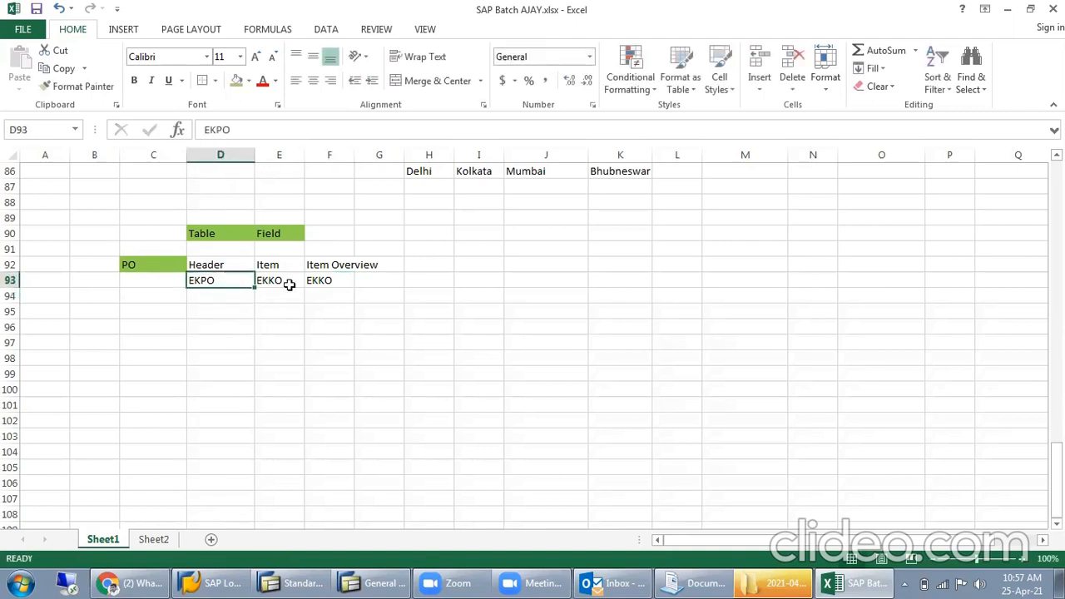
left_click(291, 281)
left_click_drag(214, 264, 229, 293)
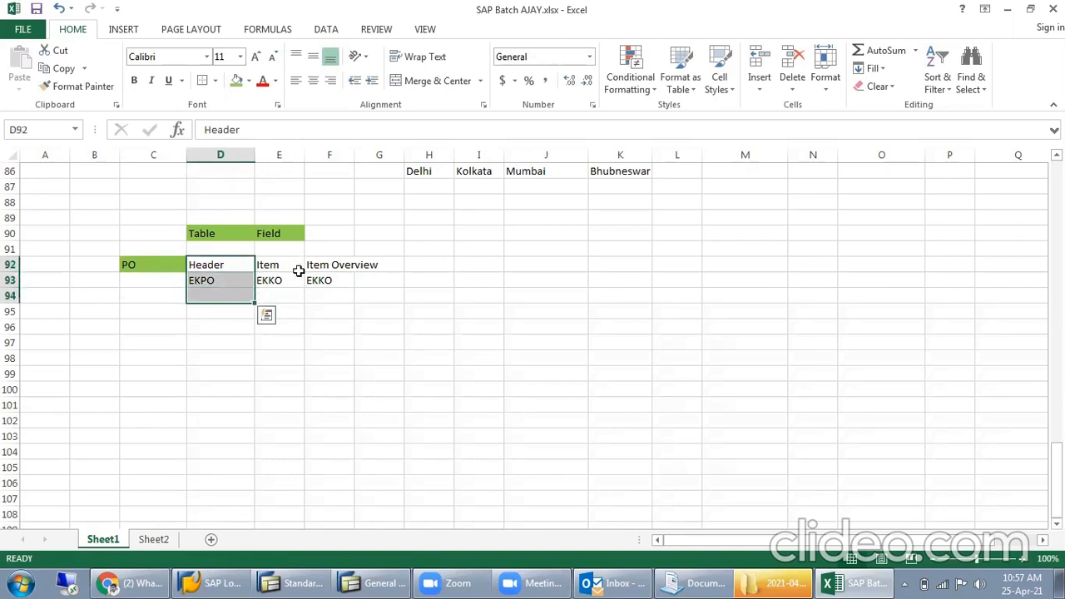
left_click_drag(291, 268, 280, 280)
left_click(236, 266)
left_click(295, 252)
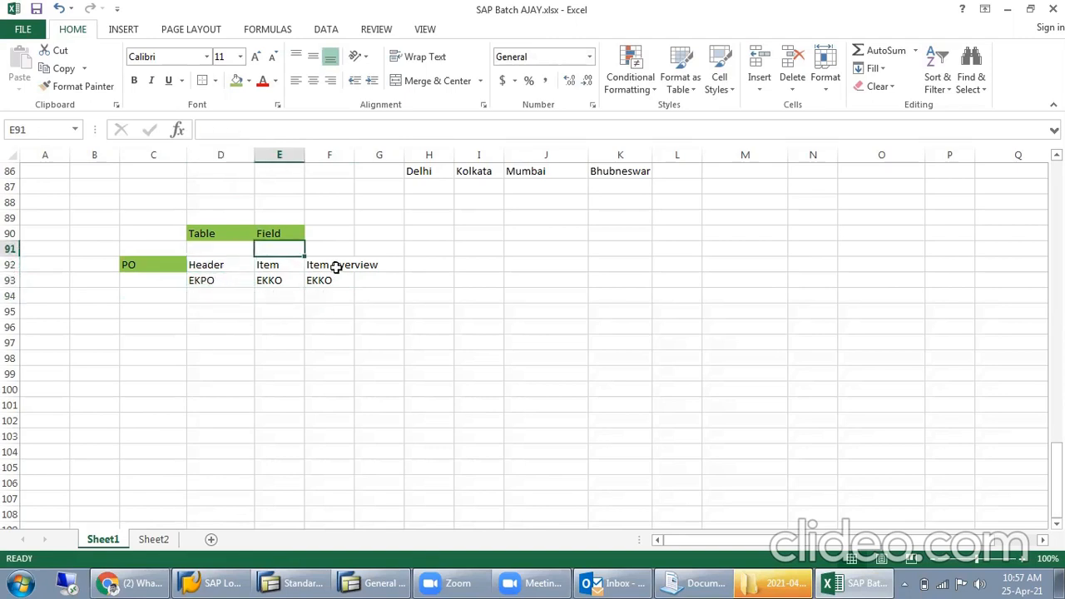
left_click(348, 269)
left_click(236, 264)
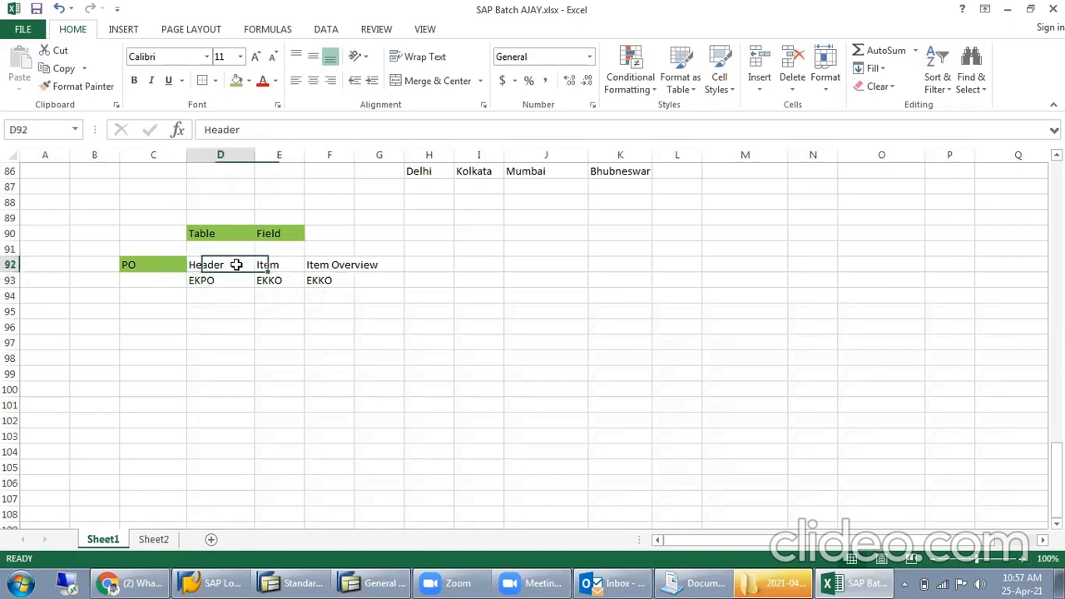
left_click(228, 280)
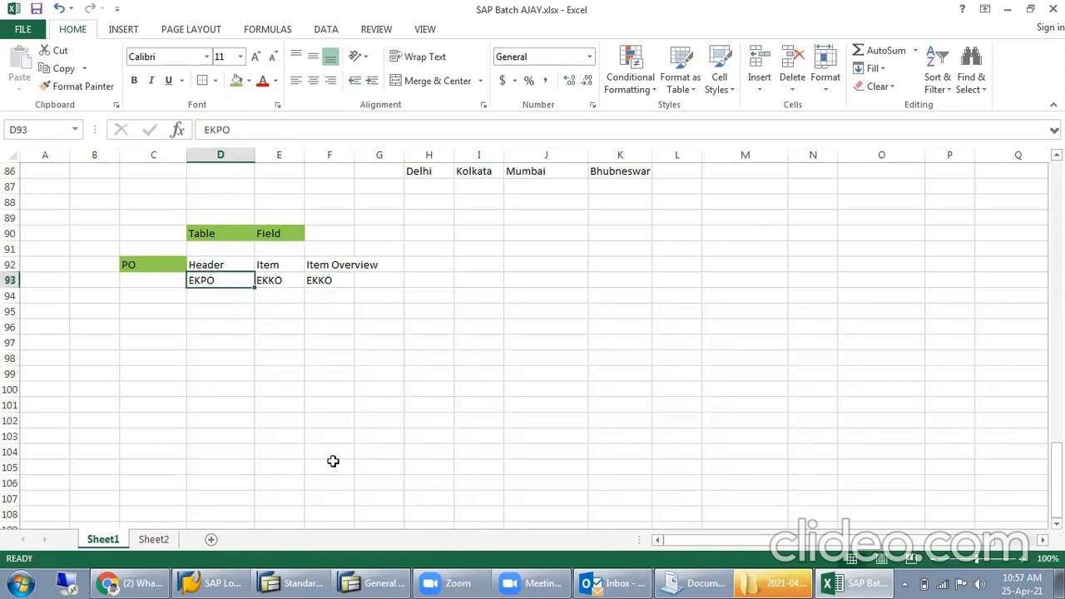
- Switch back to the SAP purchase order and review the header's Org. Data and Partners
key("alt+Tab")
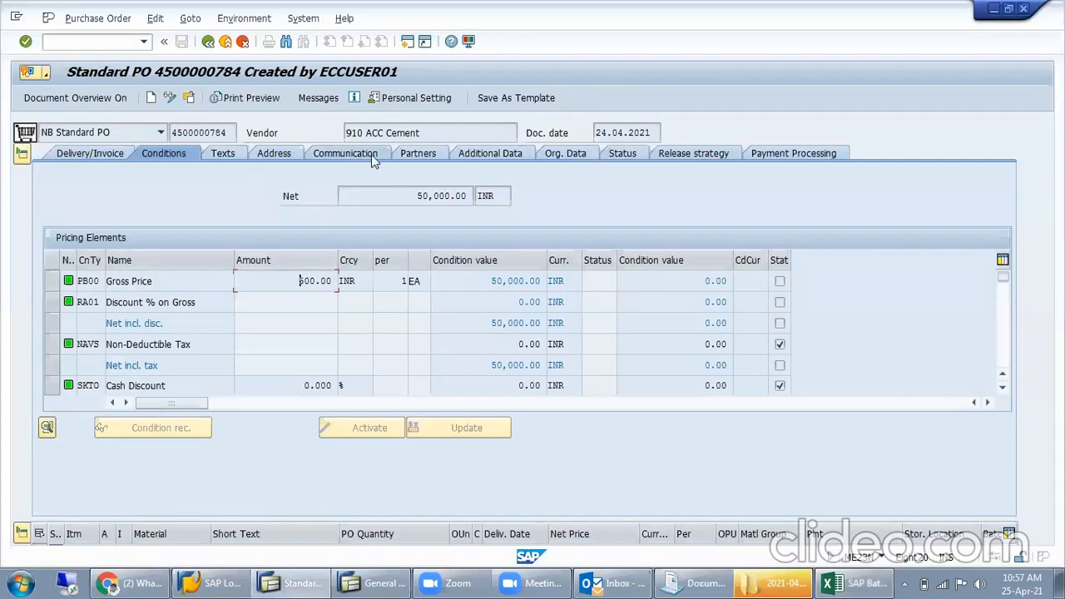
left_click(562, 155)
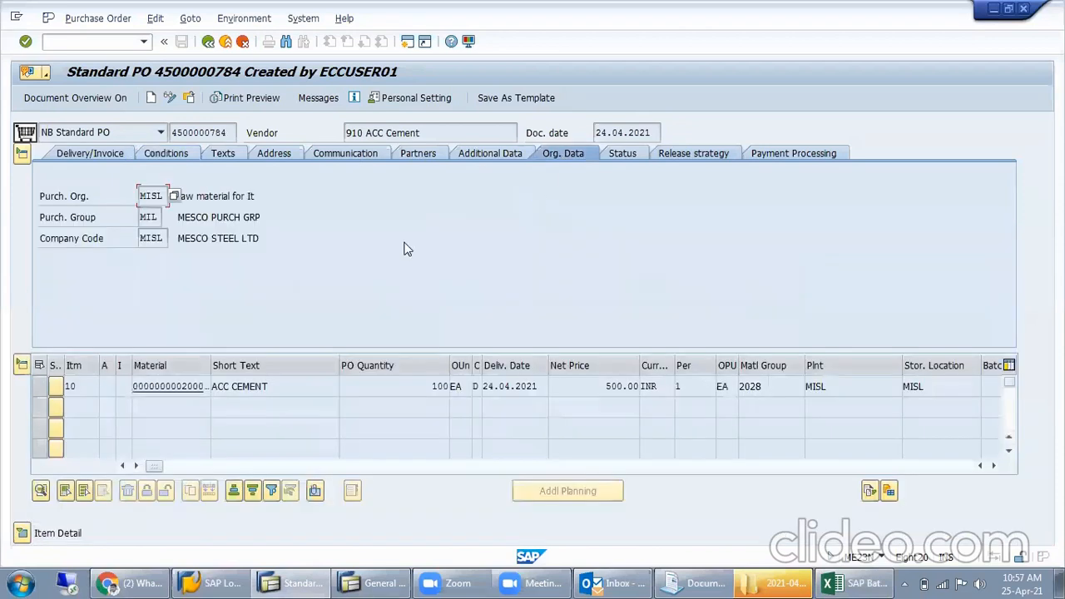
left_click(417, 157)
left_click(141, 219)
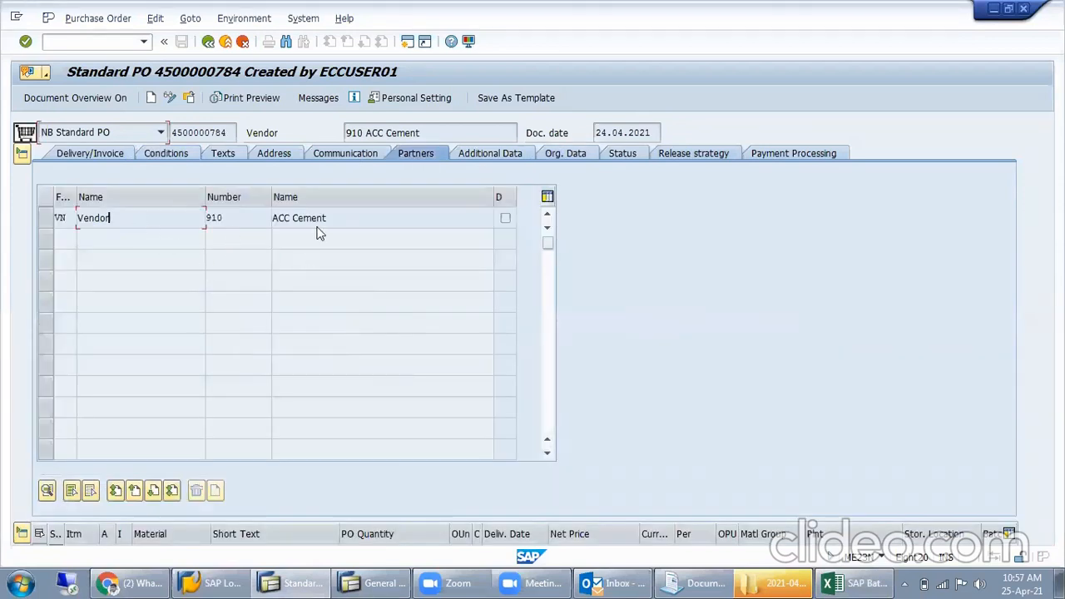
- Examine the technical field name of Our Reference in the header's Communication data, and close the technical information and field help
left_click(342, 159)
left_click(213, 213)
left_click(550, 216)
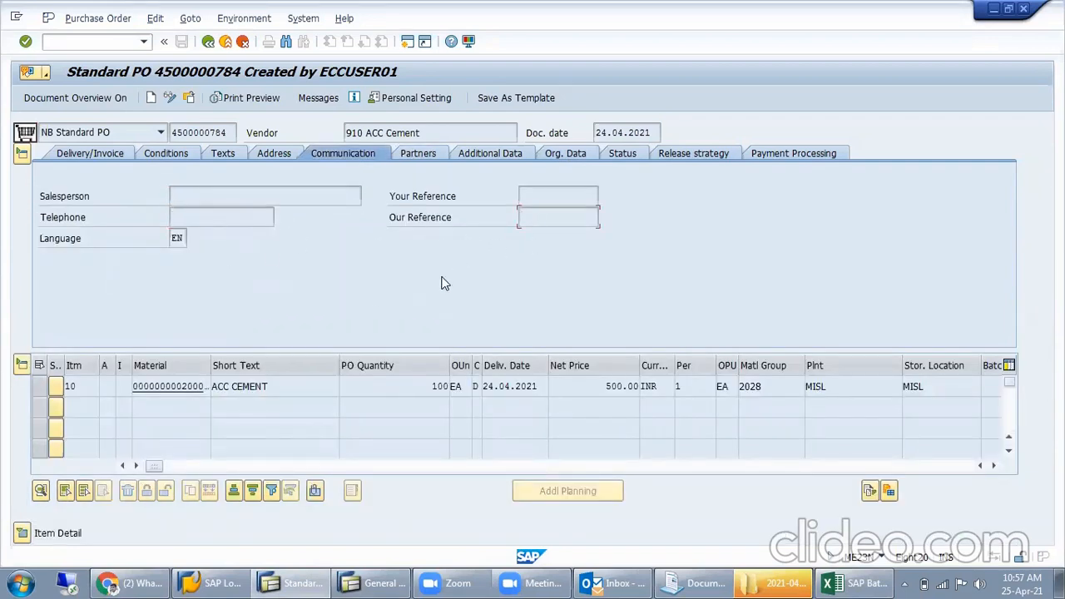
key("F1")
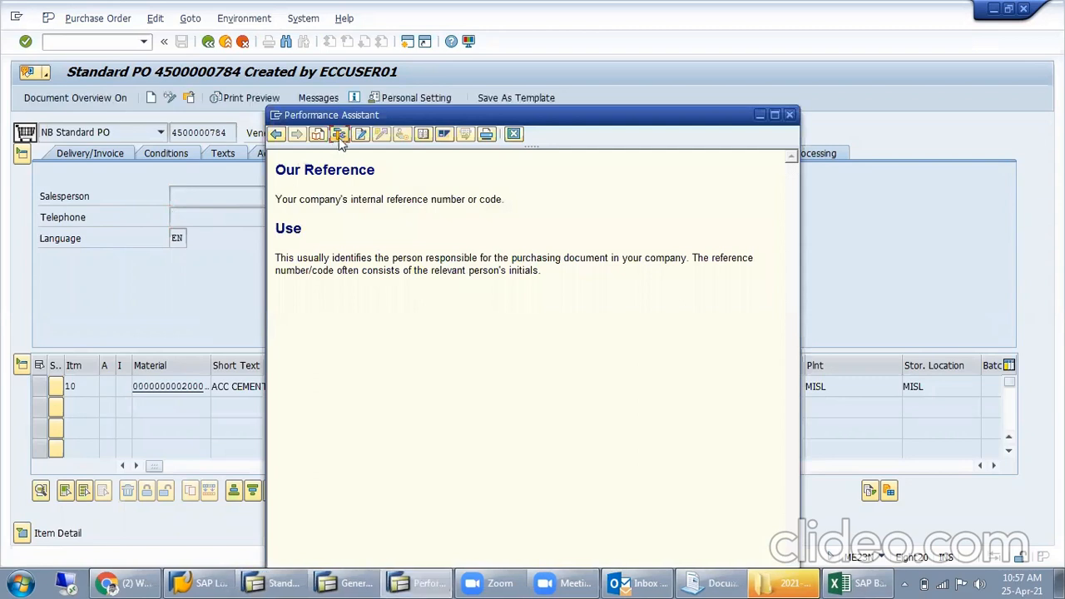
left_click(343, 136)
left_click_drag(213, 373, 153, 372)
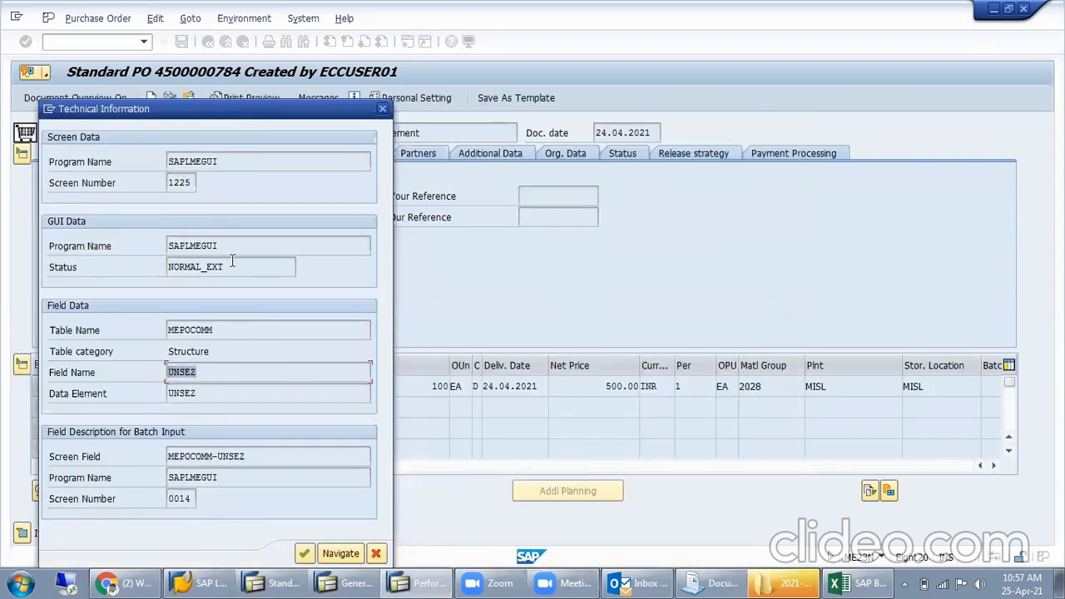
left_click(383, 110)
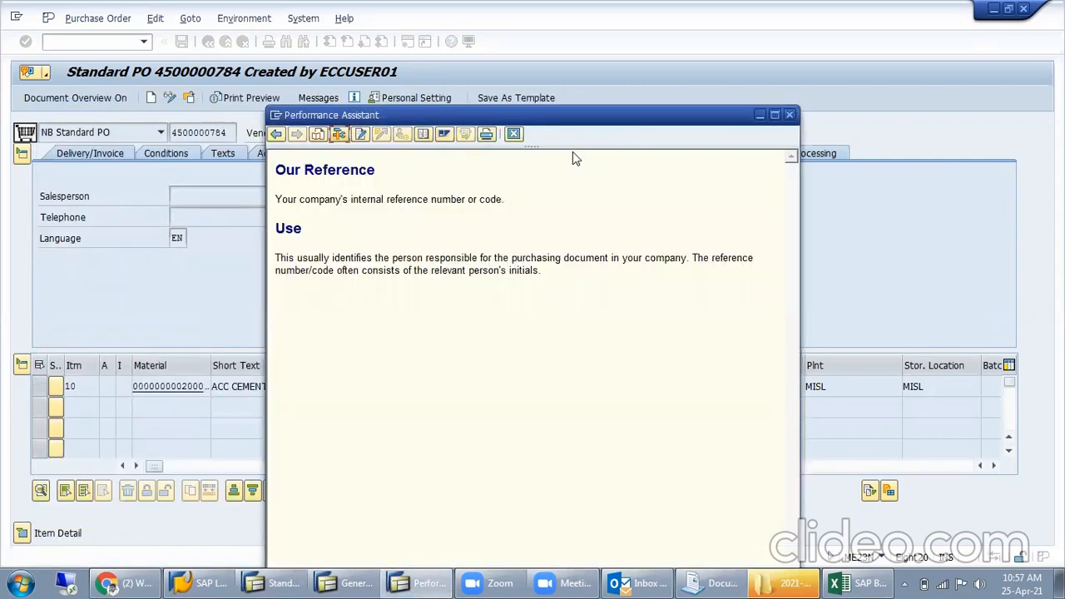
left_click(790, 116)
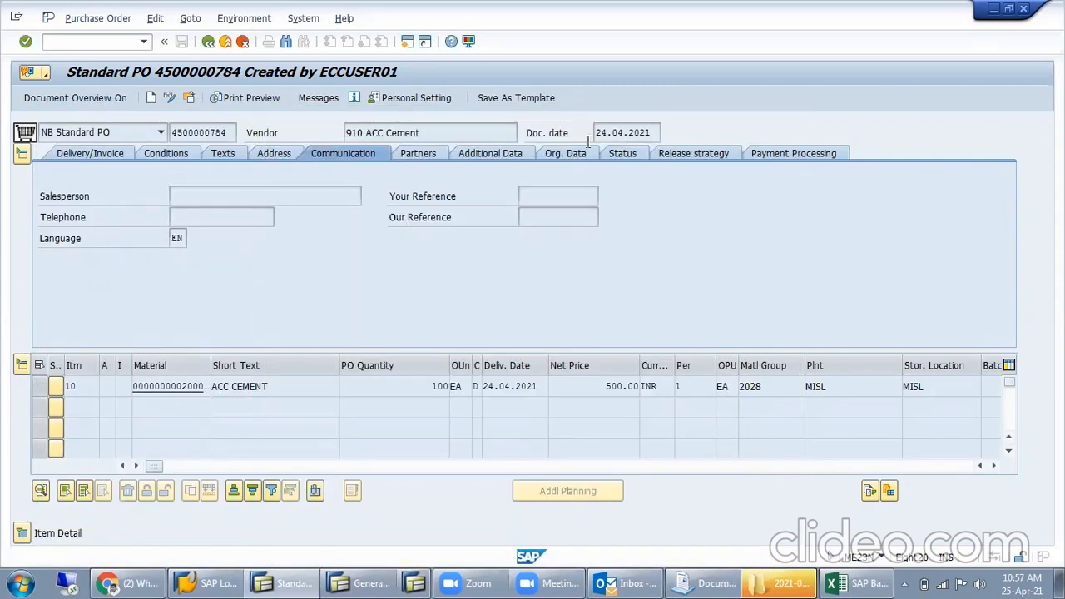
- Open the technical information for the Purch. Group field in the header's Org. Data and highlight its field name
left_click(551, 159)
left_click(150, 218)
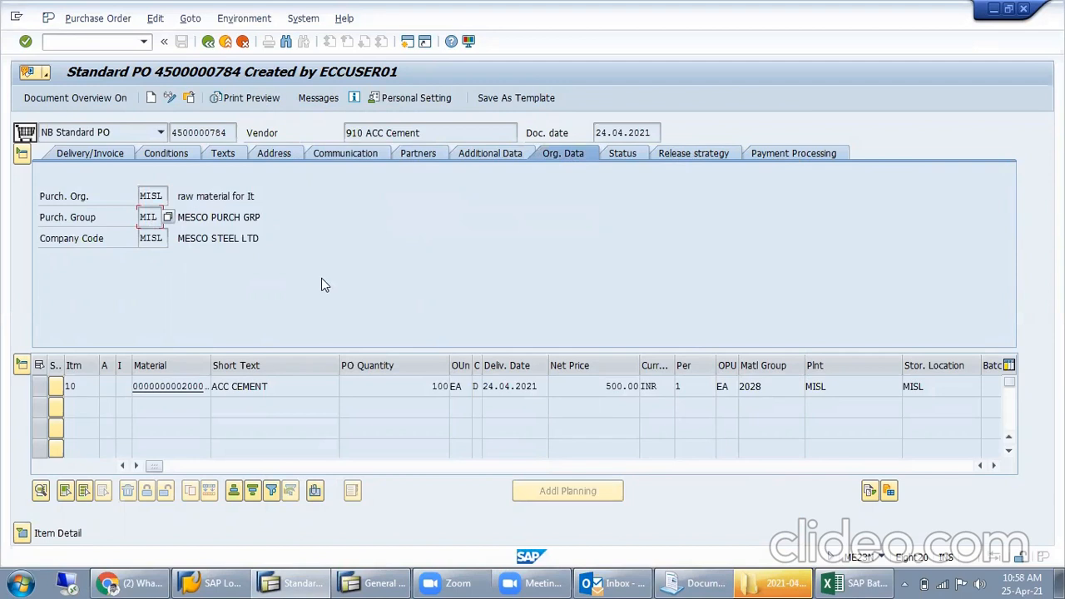
key("F1")
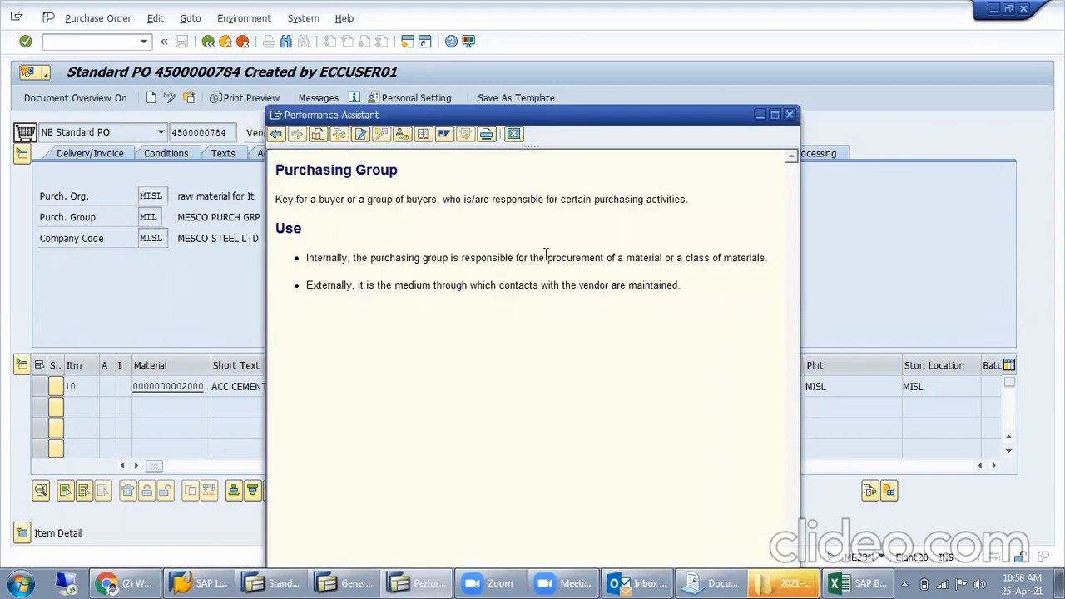
left_click(339, 134)
left_click_drag(229, 351, 111, 349)
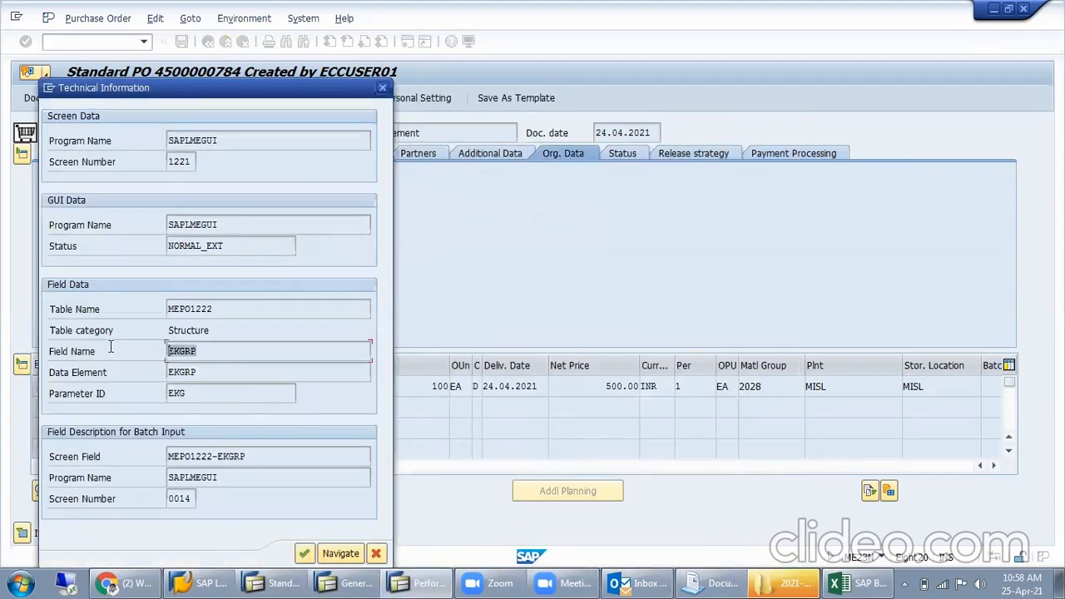
- Highlight the purchasing group's technical field name again, and close the technical information and field help
left_click(176, 355)
left_click_drag(186, 352, 143, 356)
left_click(383, 87)
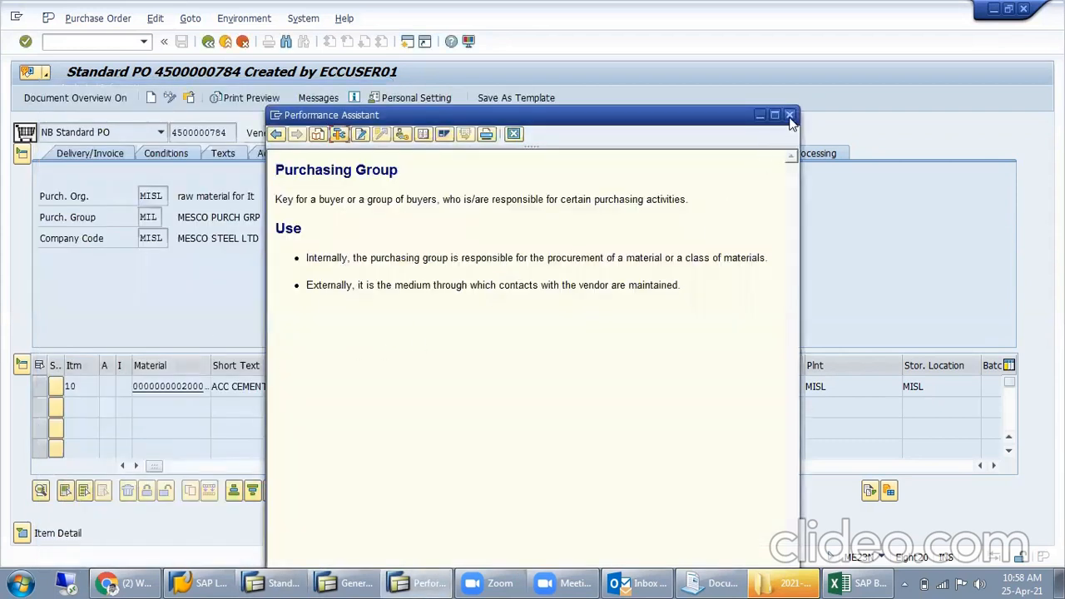
left_click(789, 114)
- Switch to the Excel workbook and review the PO table names in row 93 beneath the Header, Item and Item Overview headings
key("alt+Tab")
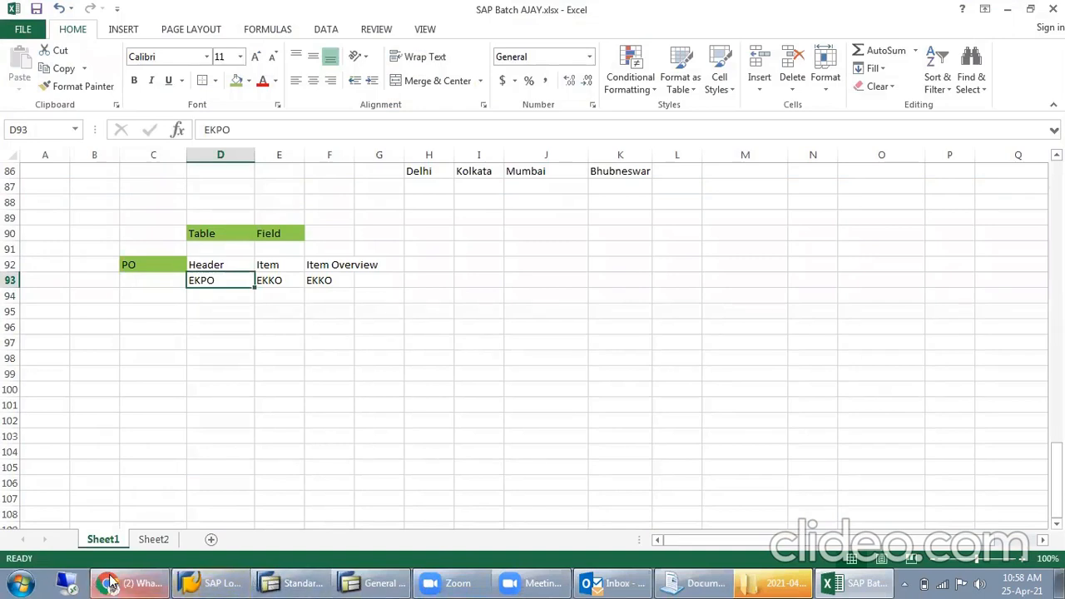
left_click(265, 311)
left_click_drag(225, 281, 345, 281)
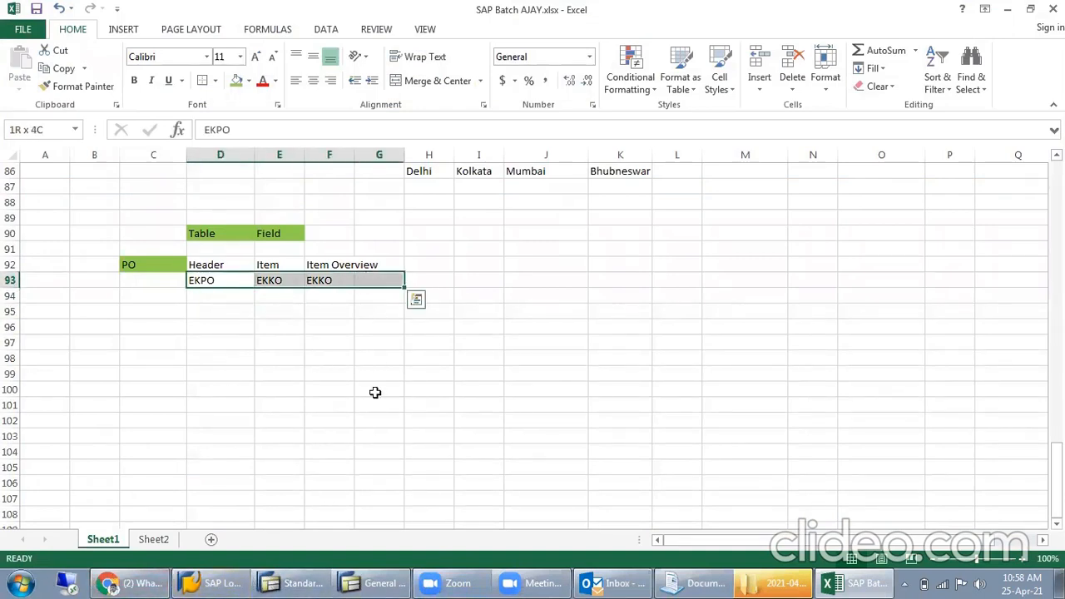
left_click(376, 390)
left_click(215, 283)
left_click(225, 299)
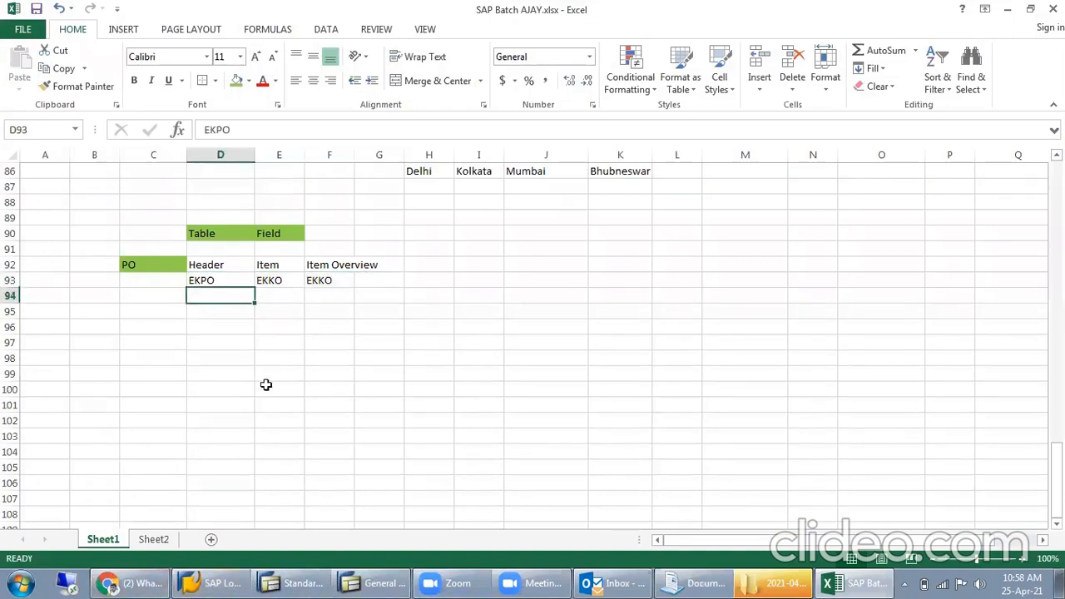
- Record the purchasing group field by entering EKGRP in D95 and the label "Pur Grop" in C95
left_click(220, 309)
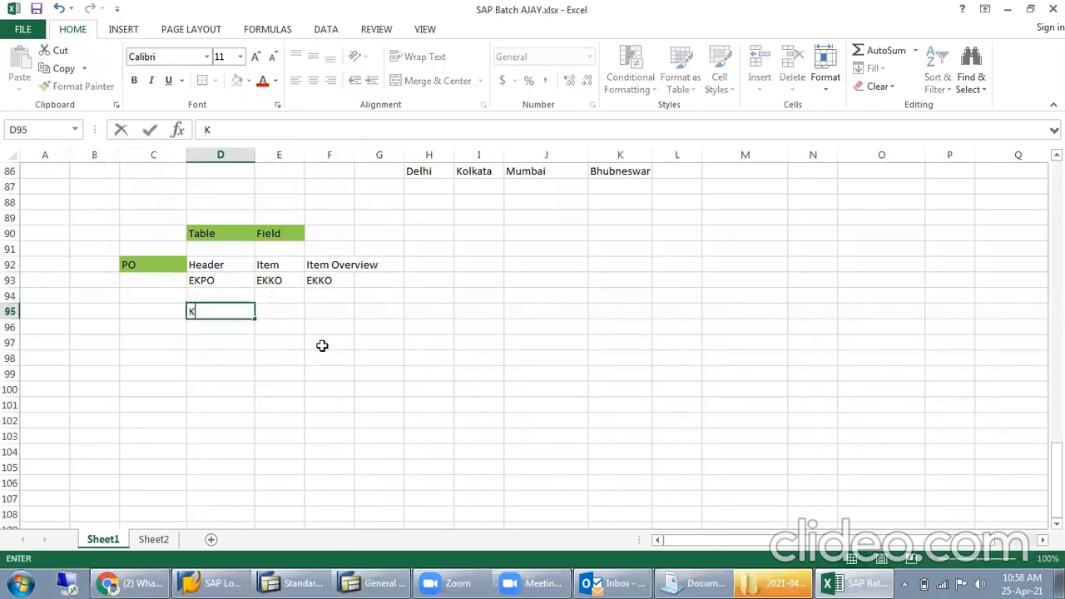
key("BackSpace")
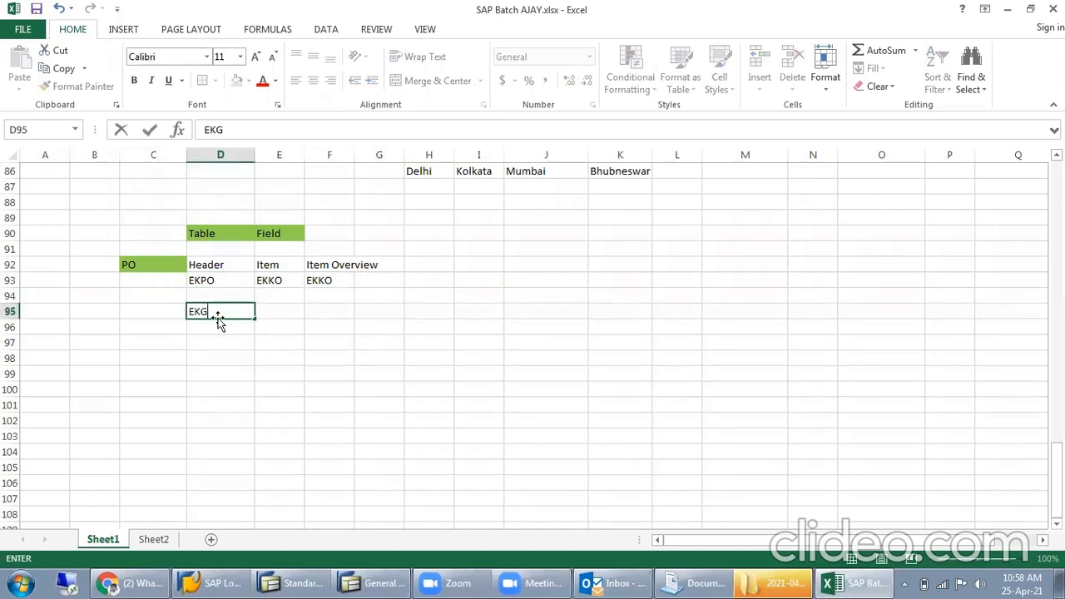
key("Tab")
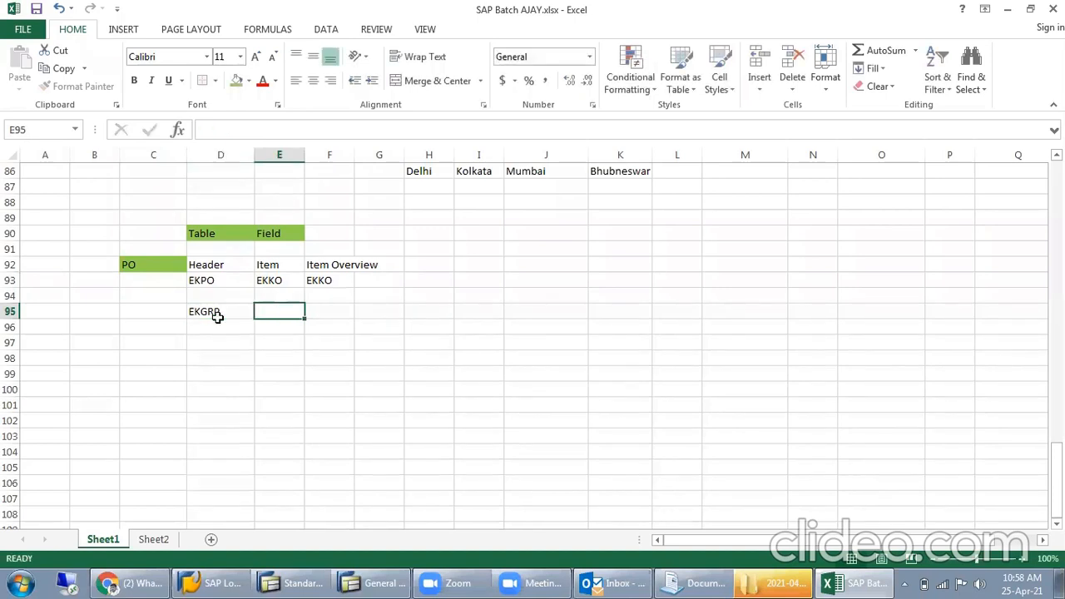
key("Left")
key("Left")
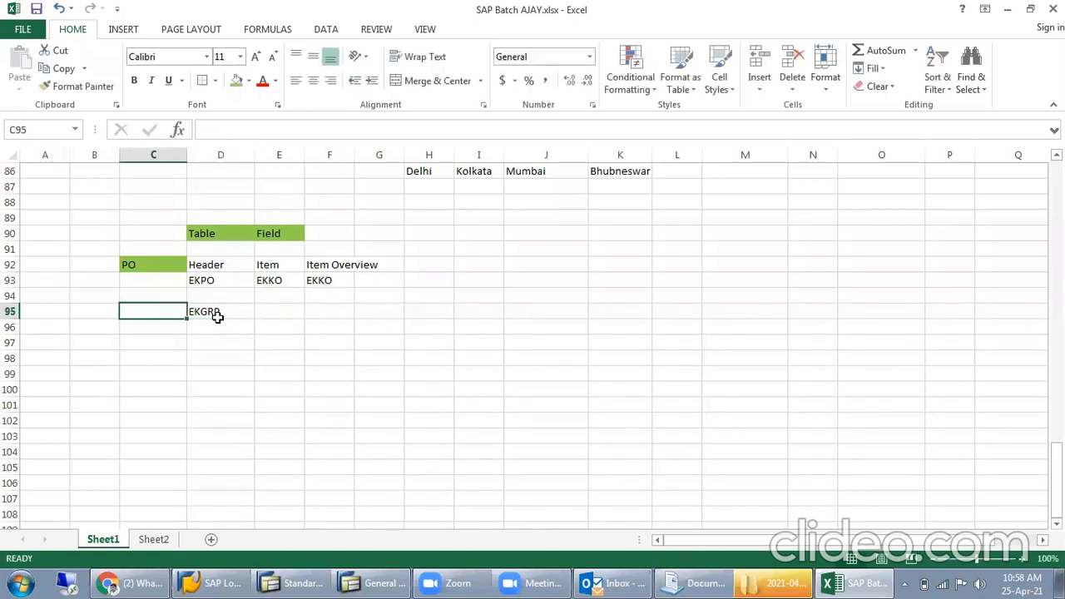
type("Pur Grop")
left_click(216, 316)
- Record the purchasing organization field by entering EKORG in D96 and the label "Pur Org" in C96
left_click(219, 323)
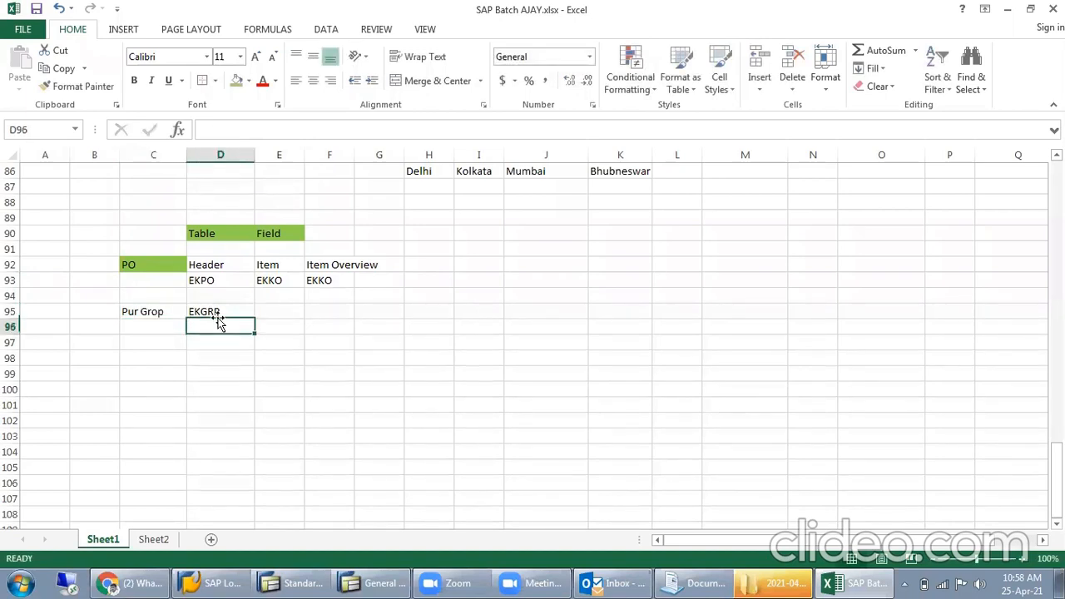
type("EKG")
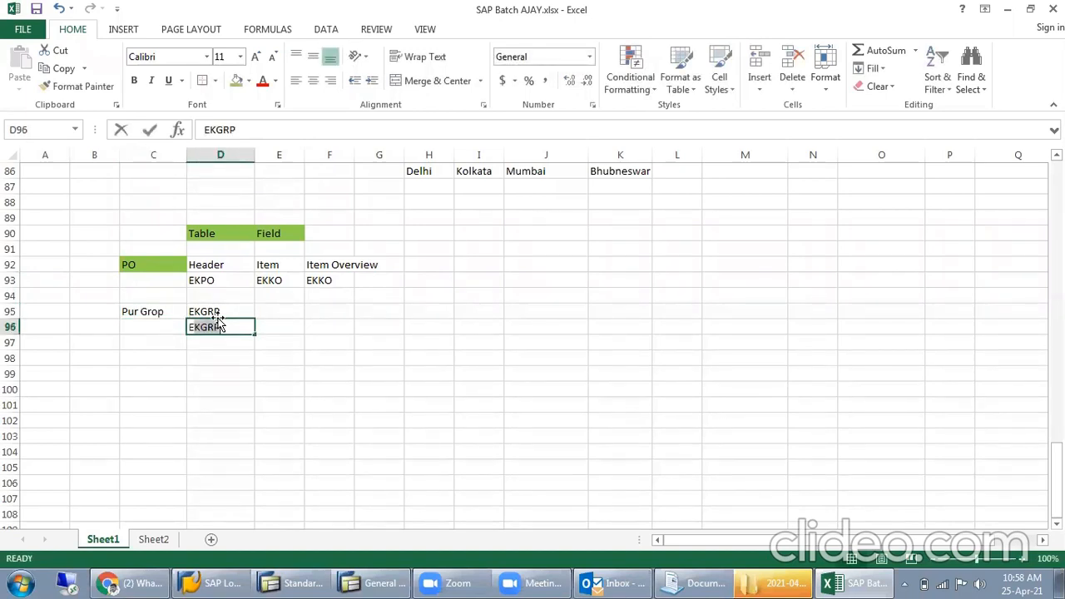
key("BackSpace")
key("BackSpace")
type("ORG")
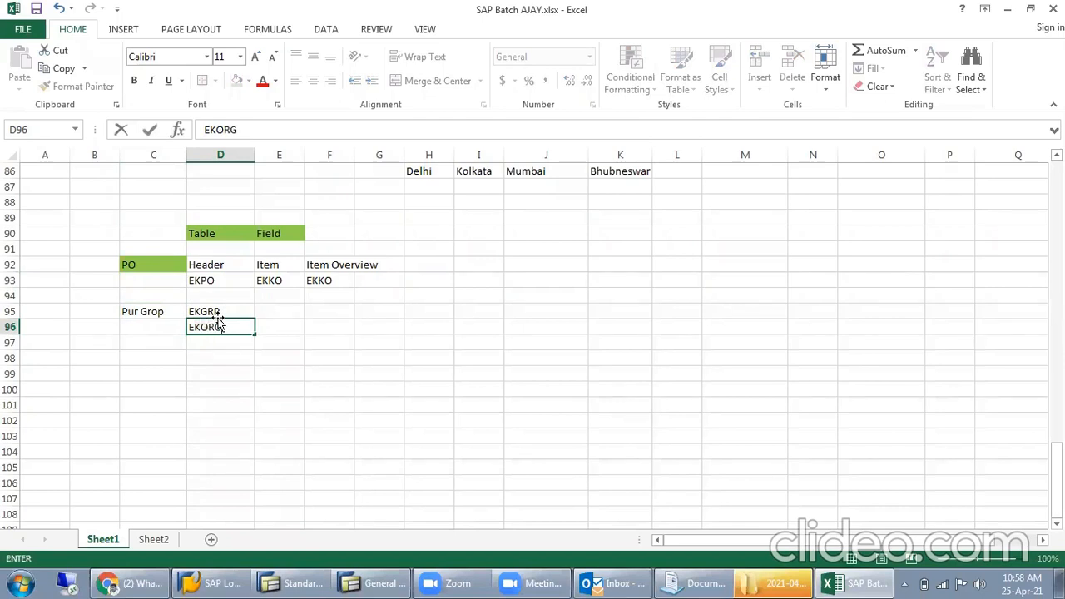
key("Left")
type("Pur Or")
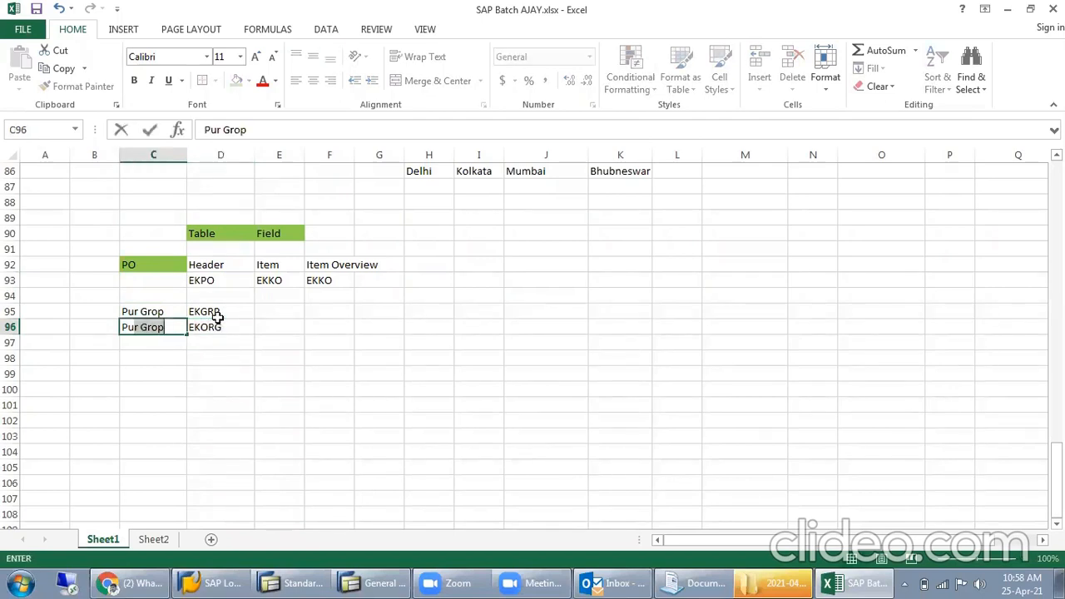
type("g")
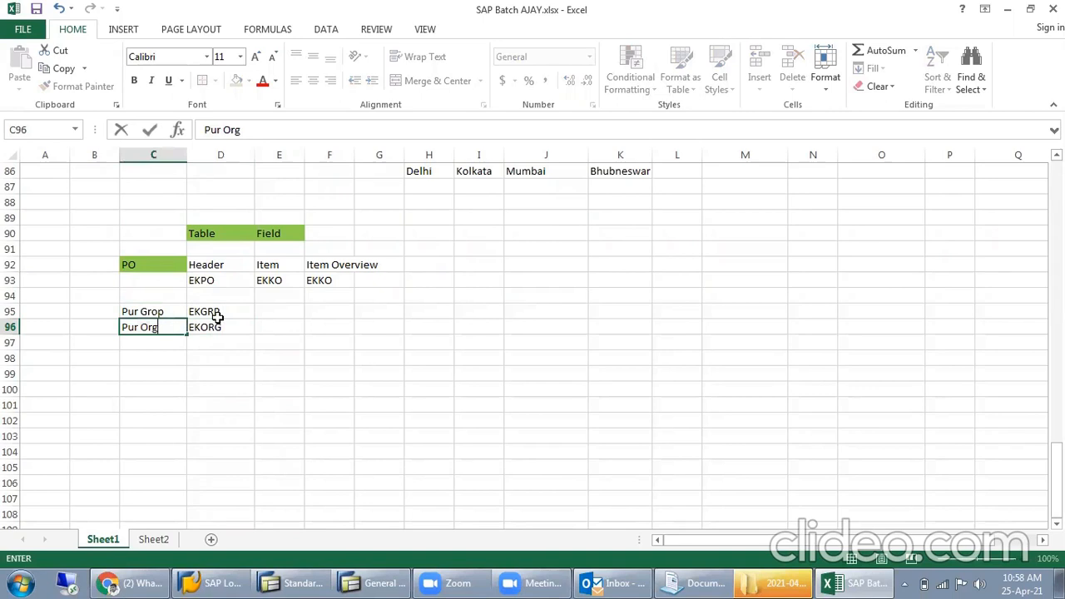
key("Return")
- Highlight D95:D100 in the Header column and review the Header heading with its table name in D93
left_click_drag(242, 308, 231, 386)
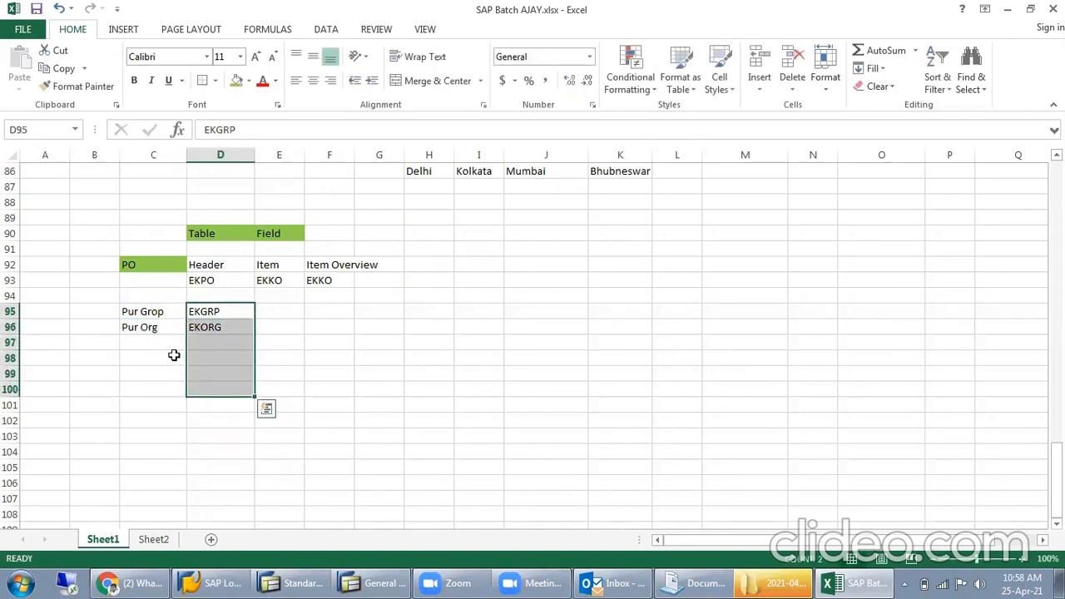
left_click(210, 269)
left_click(215, 280)
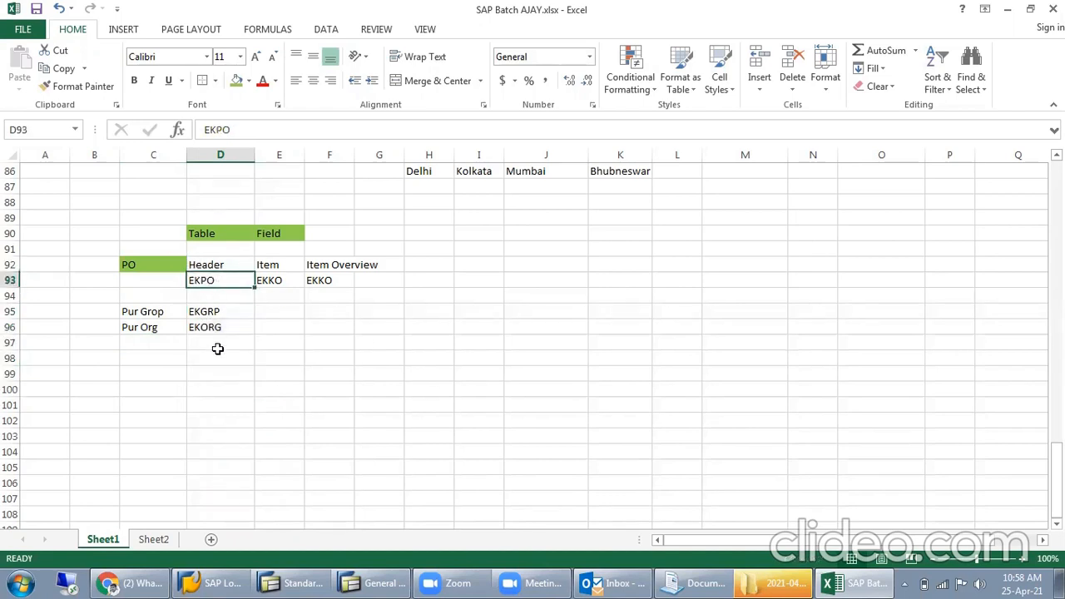
- Enter the headings "Table" in F98 and "Field" in G98
left_click(330, 358)
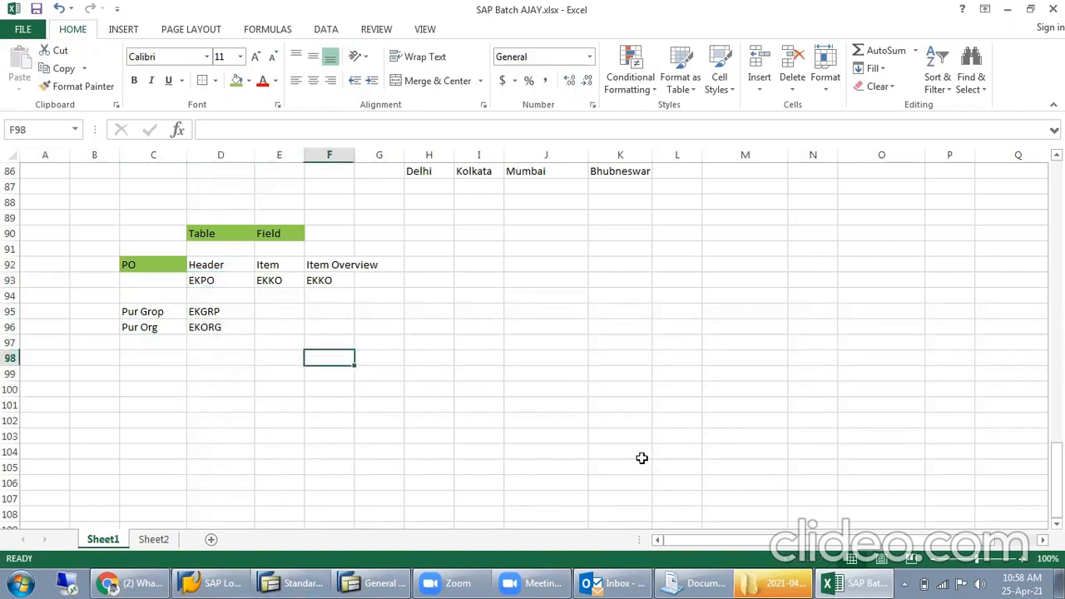
type("Table")
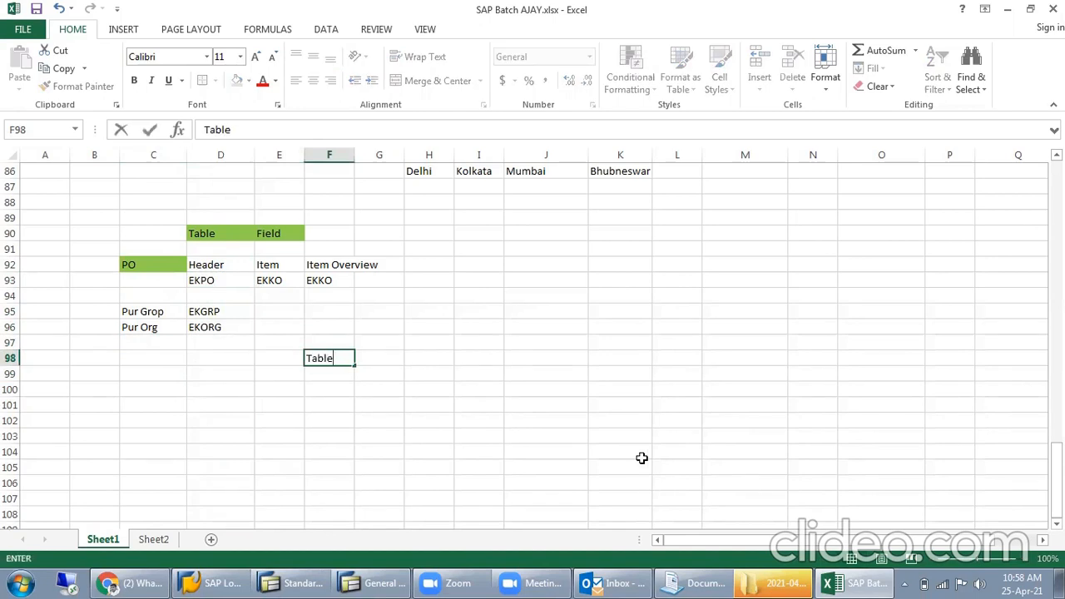
key("Tab")
type("Fi")
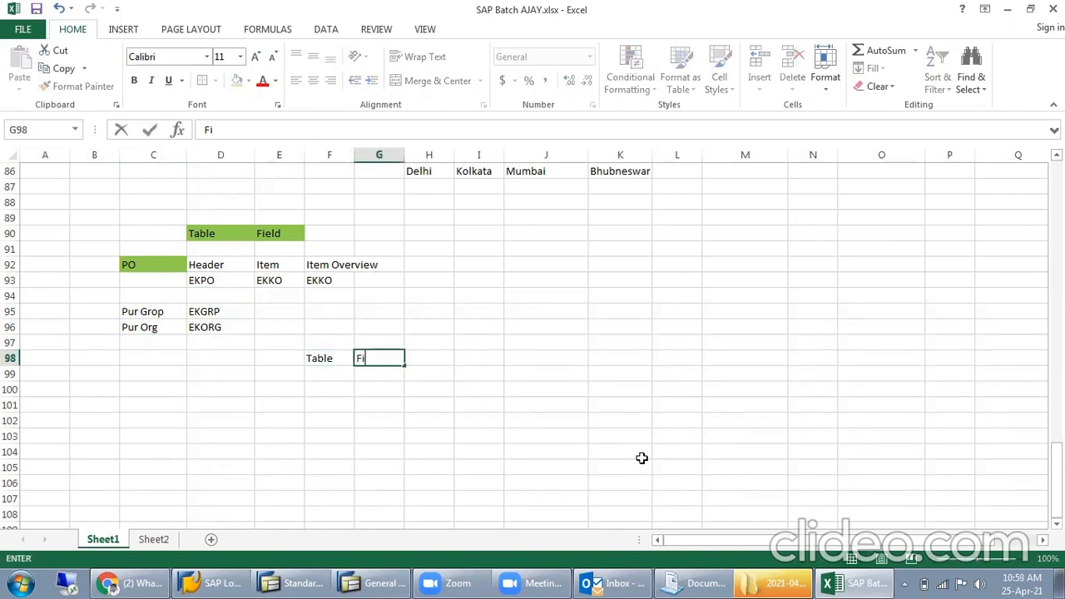
type("eld")
key("Return")
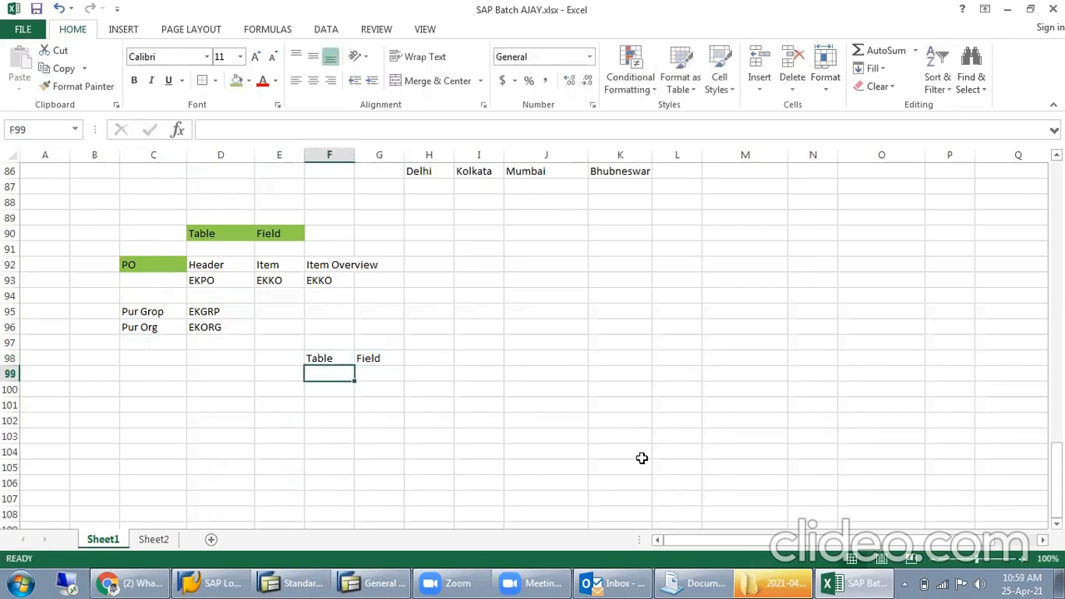
- Apply an outline border around F99:F105 beneath the Table heading
left_click_drag(335, 375, 325, 470)
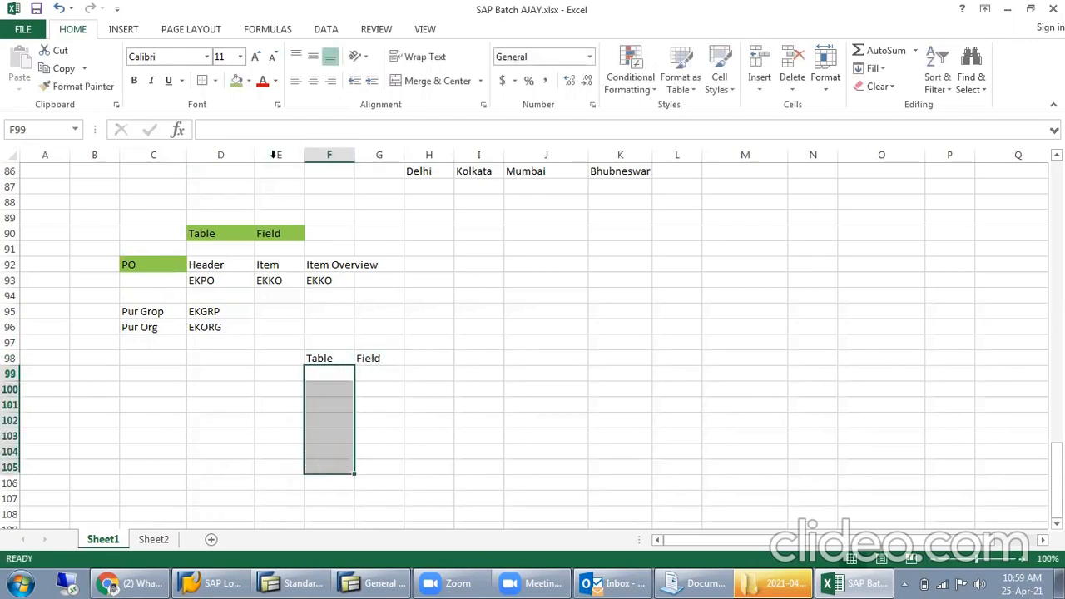
left_click(207, 82)
left_click(492, 313)
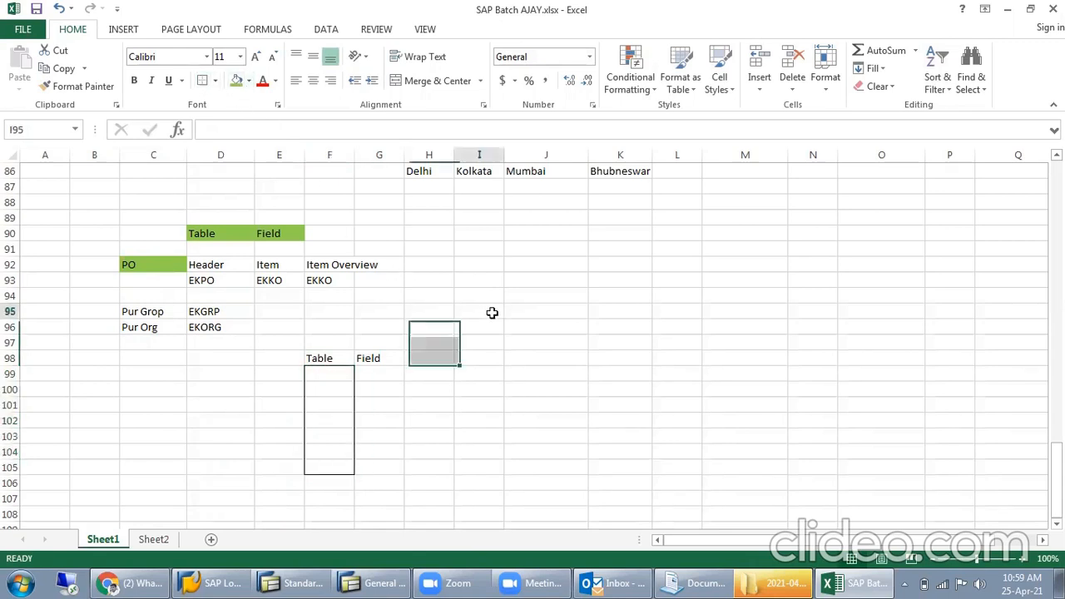
- Divide G99:G105 beneath the Field heading into separate bordered boxes: G99, G100, G101:G102, G103:G104 and G105
left_click(376, 372)
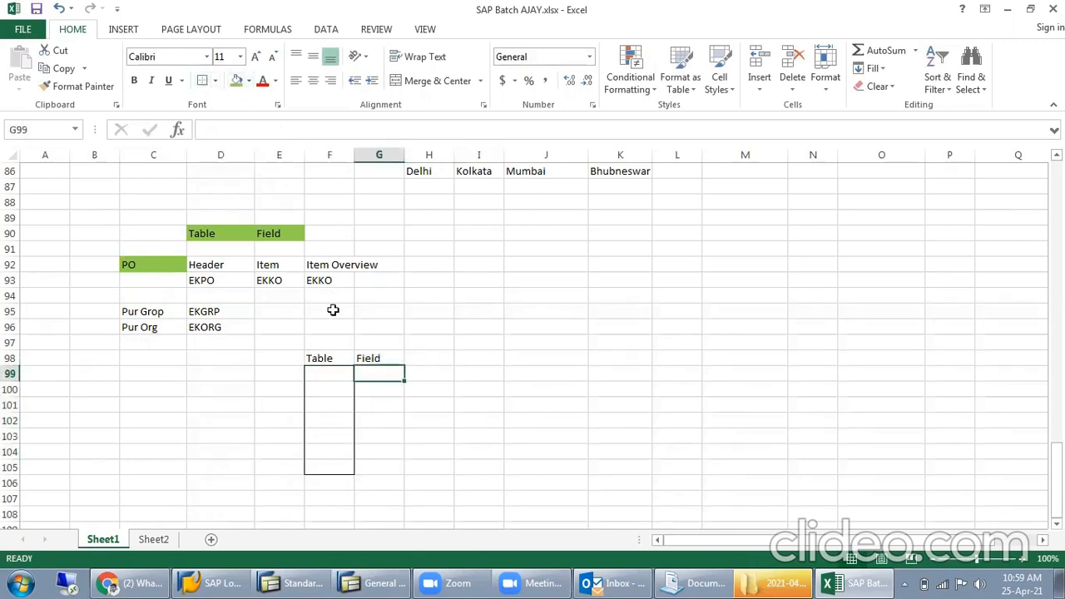
left_click(380, 388)
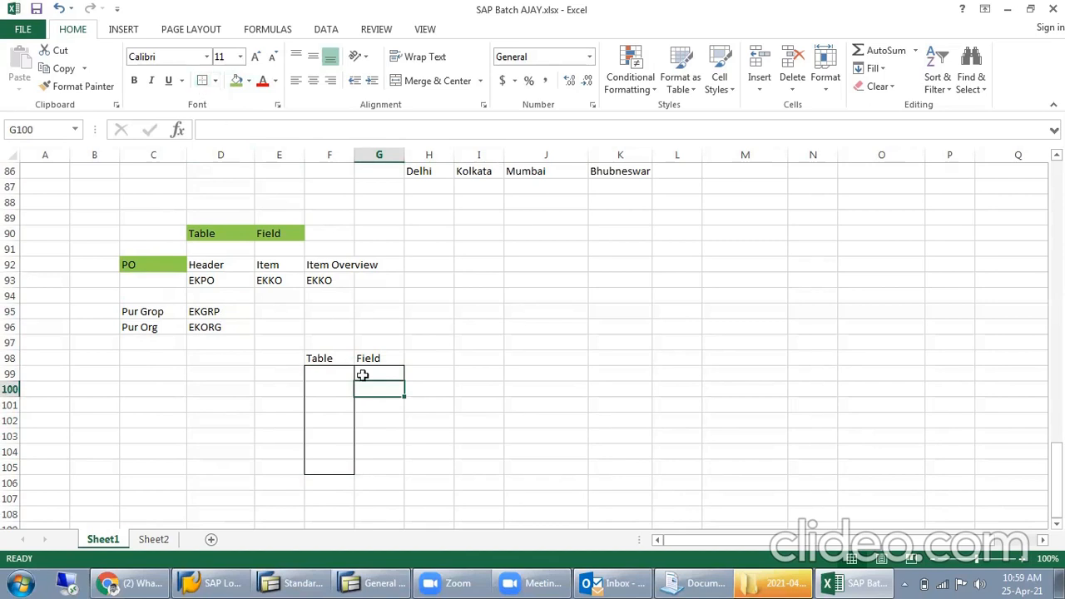
left_click_drag(376, 408, 376, 452)
left_click(203, 81)
left_click(363, 468)
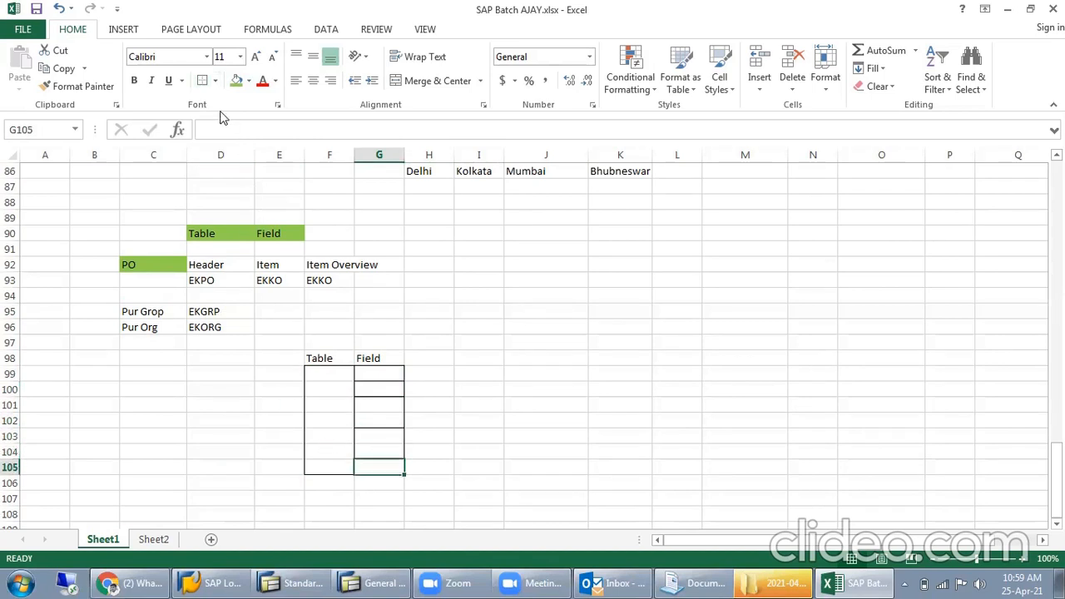
left_click(478, 389)
- Highlight the bordered Table box F99:F105 and the Field boxes G99:G105 to compare them
left_click(319, 372)
left_click_drag(318, 371, 333, 466)
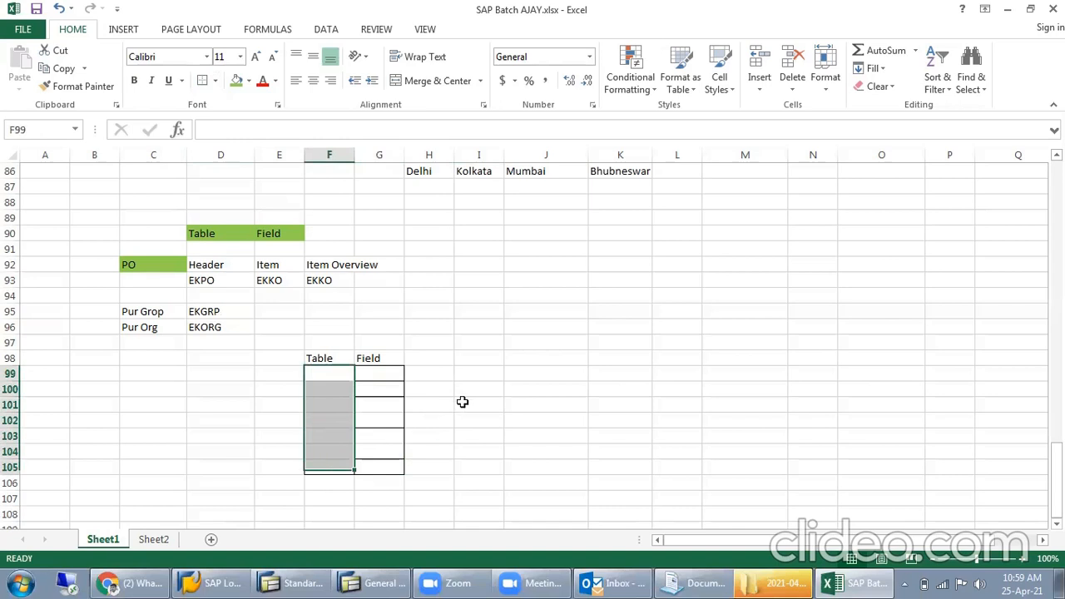
left_click_drag(374, 371, 376, 469)
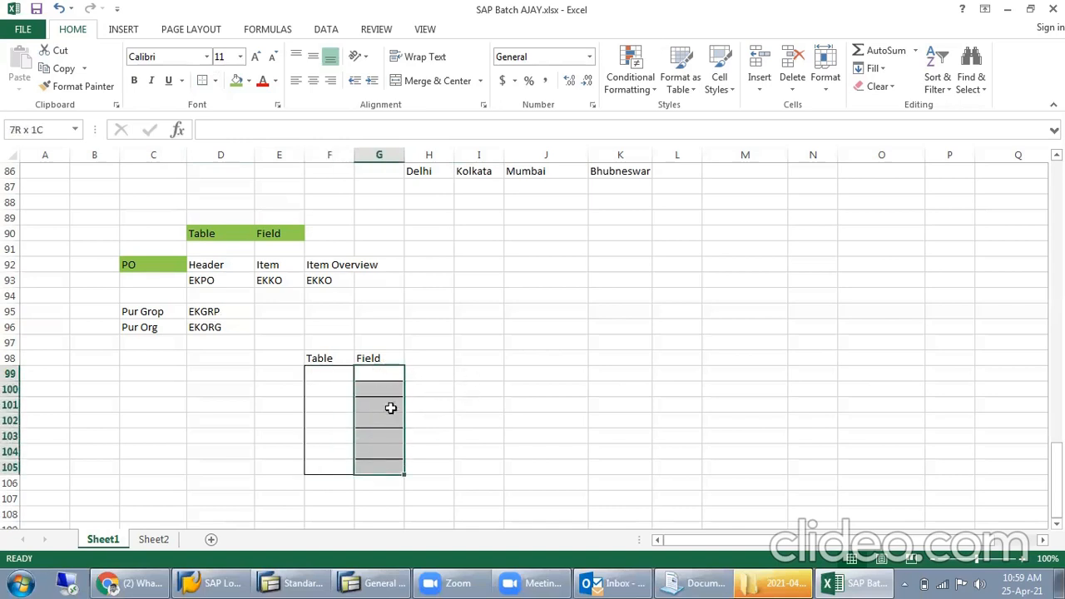
left_click(507, 410)
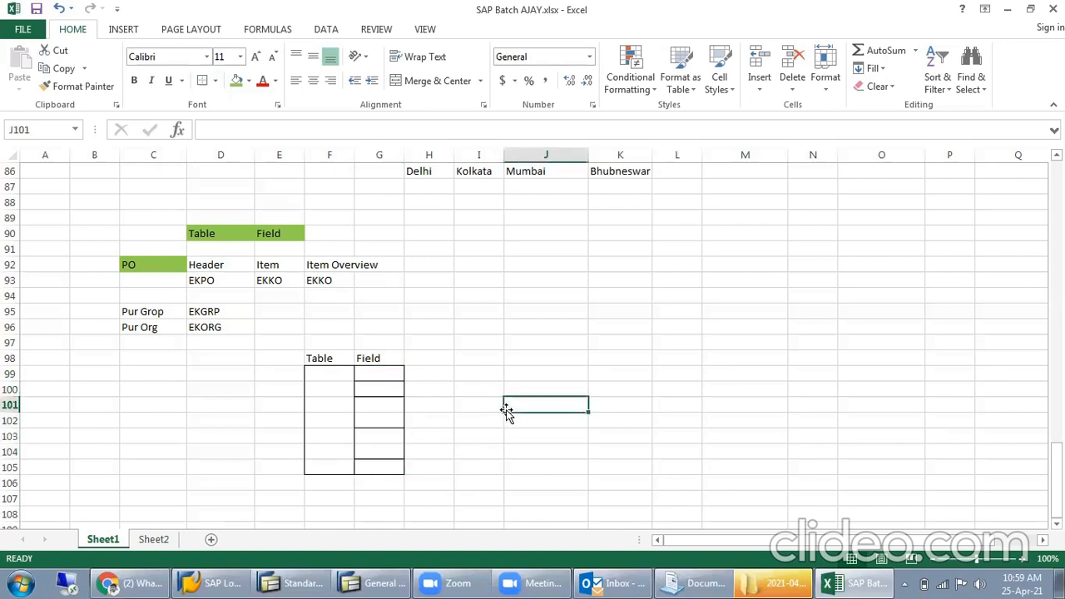
- Switch to SAP's General Table Display and highlight the description of table MARA
left_click(343, 583)
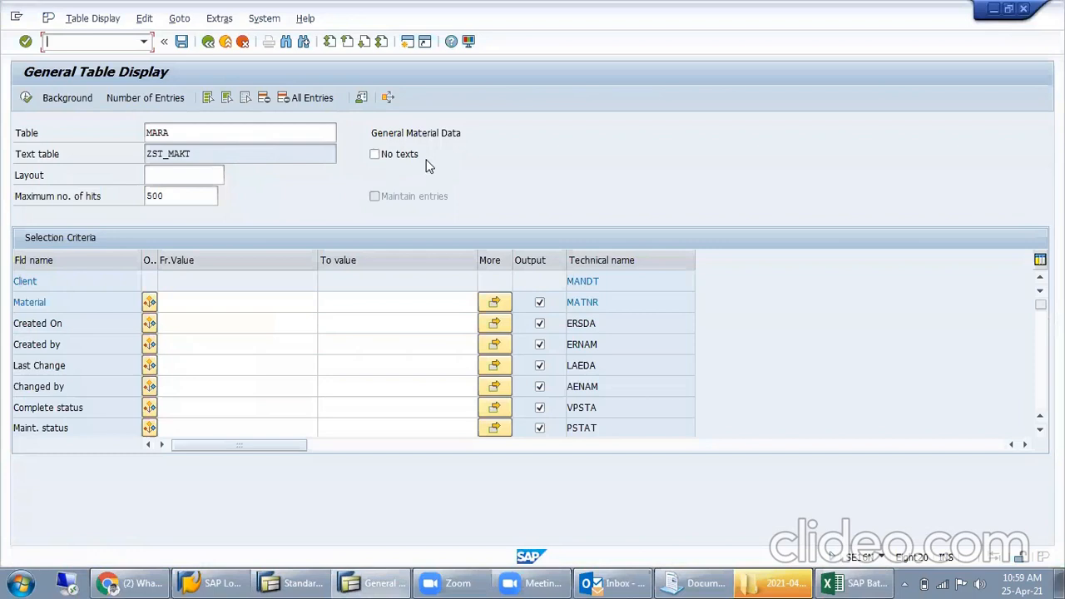
key("ctrl+y")
left_click_drag(478, 138, 370, 131)
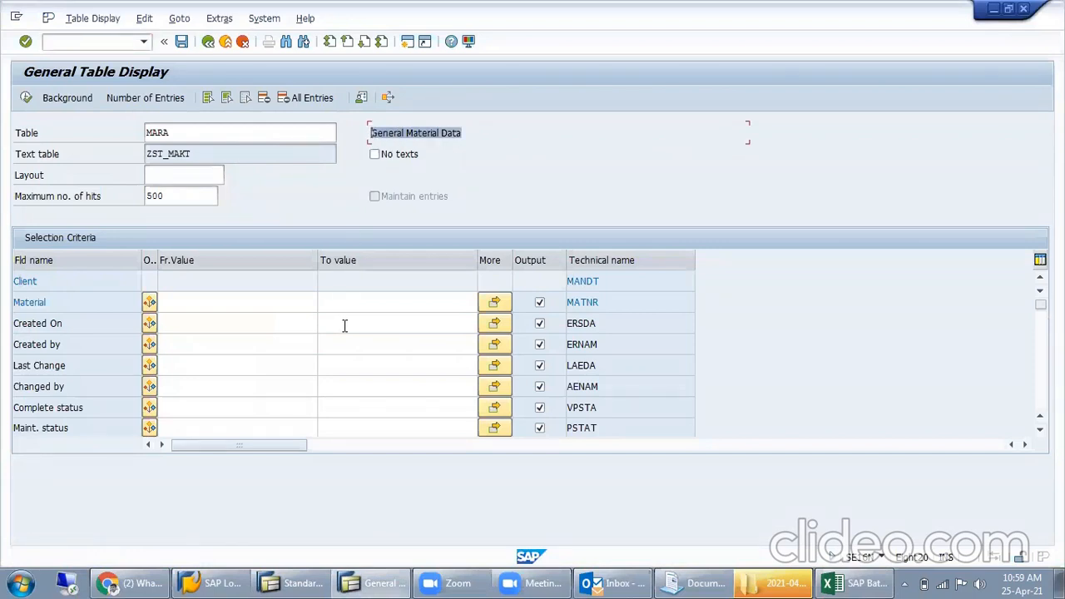
- Load table EKKO in the General Table Display and highlight its description
double_click(200, 133)
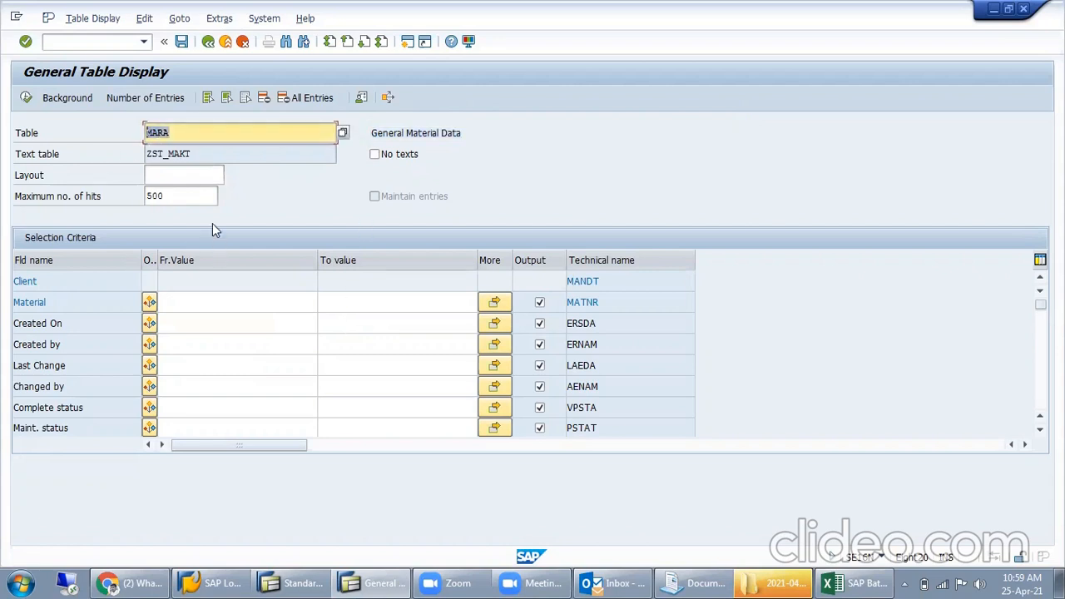
type("EKK")
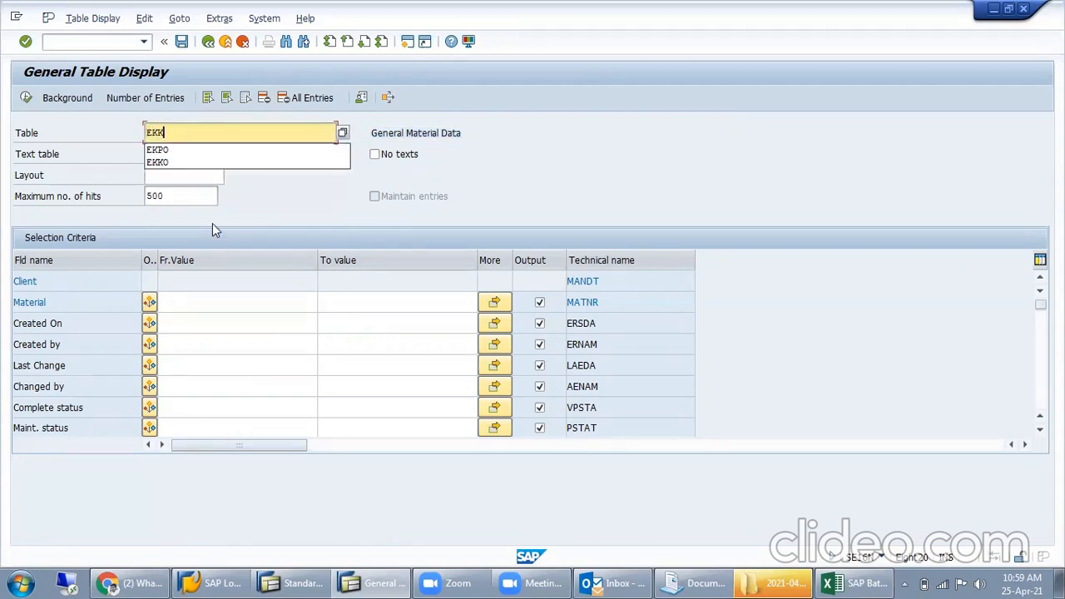
type("O")
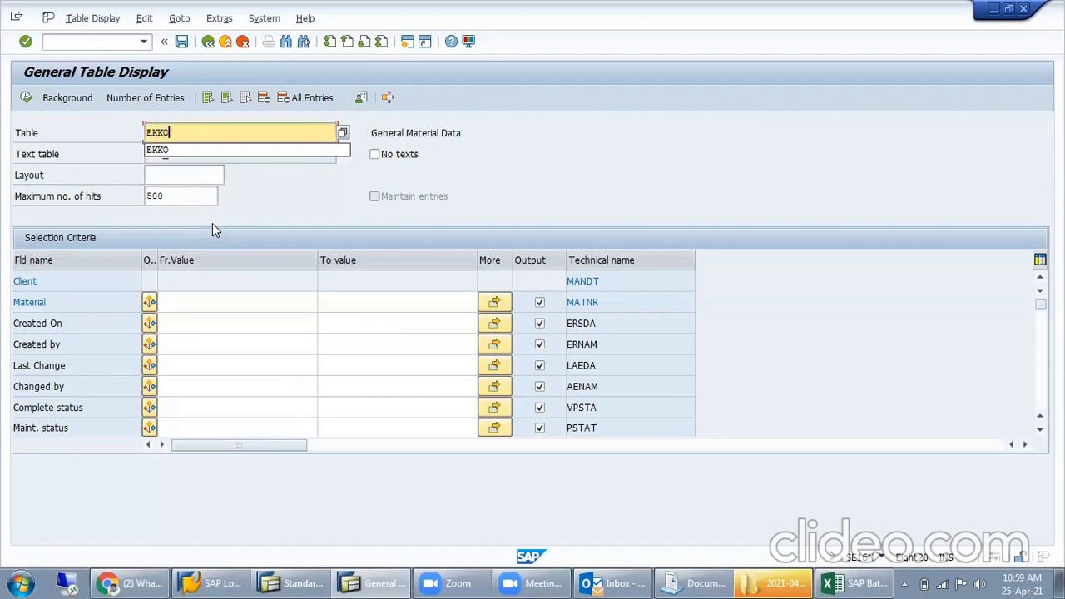
key("Return")
key("ctrl+y")
left_click_drag(504, 134, 353, 133)
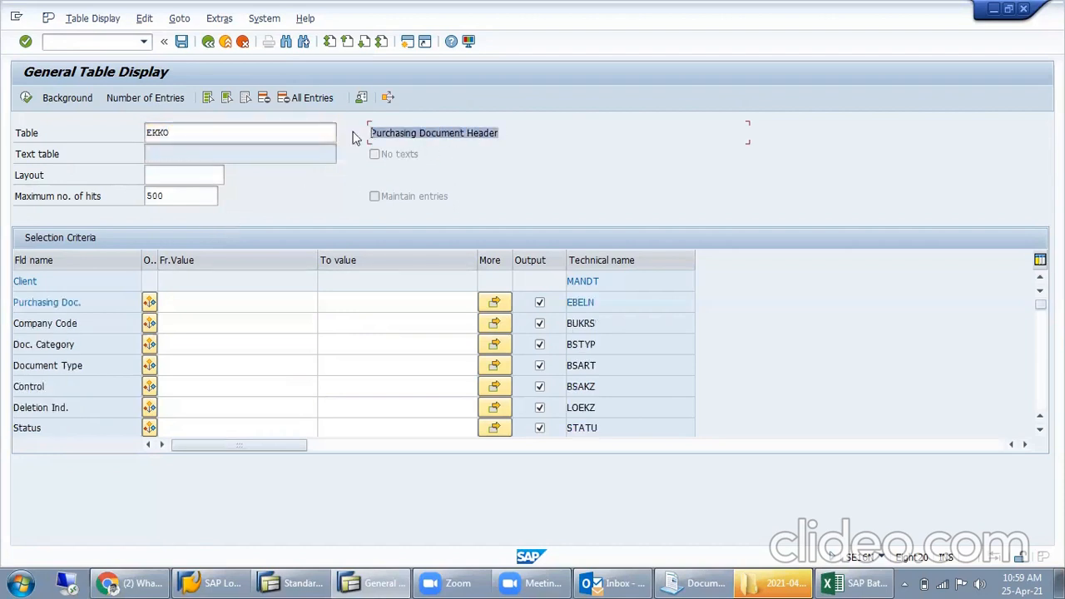
- Load table EKPO in the General Table Display, highlight its description, and return to the Excel workbook
double_click(164, 134)
type("EKPO")
key("Return")
left_click_drag(516, 133, 368, 137)
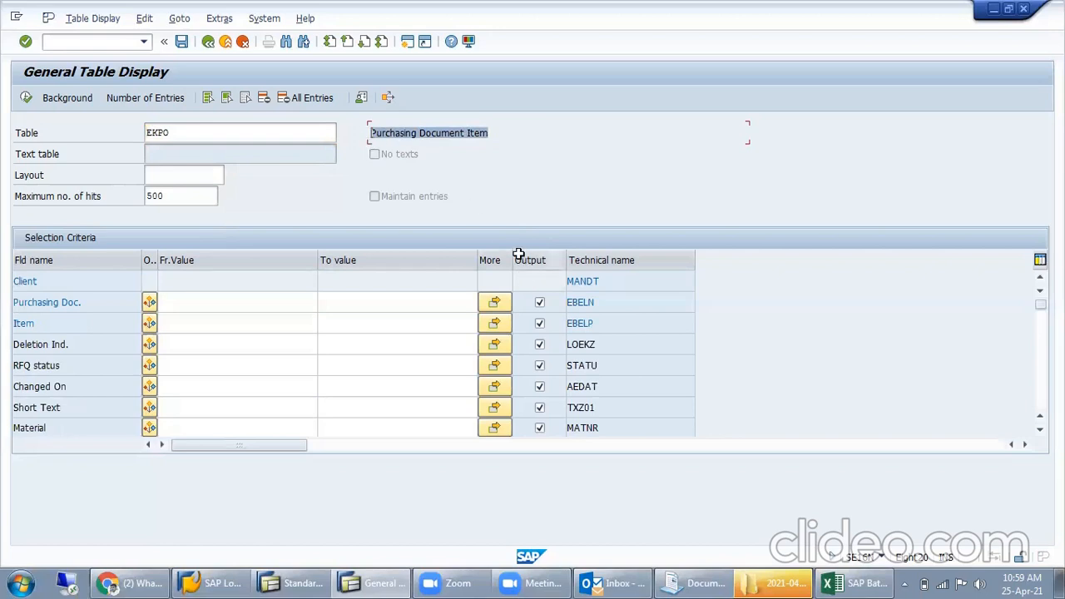
left_click(857, 583)
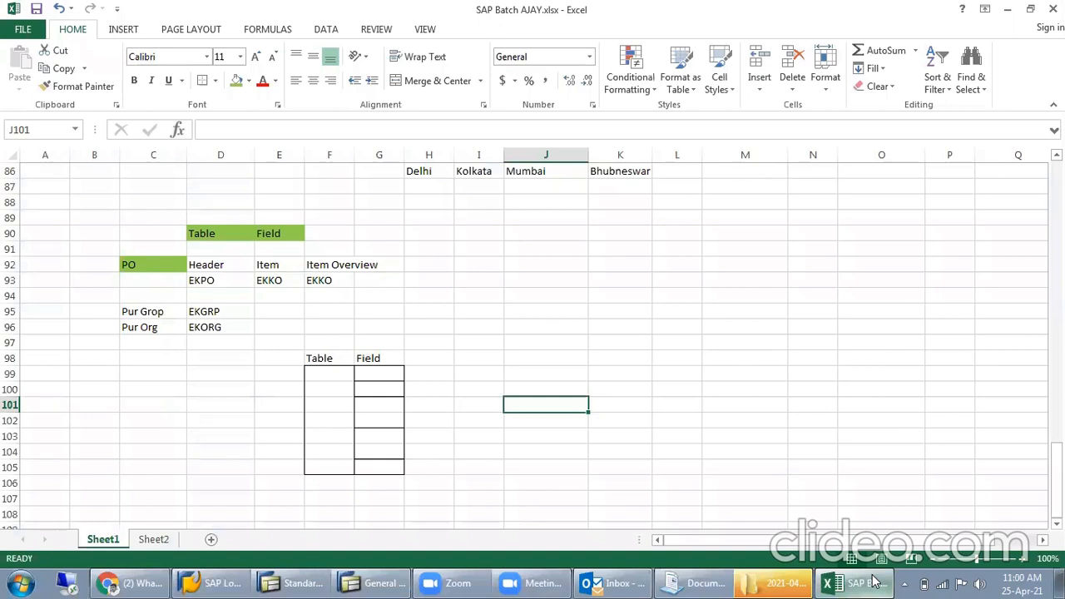
- Move EKPO from D93 to E93 under Item, and EKKO from F93 to D93 under Header
left_click(235, 283)
key("ctrl+x")
left_click(285, 281)
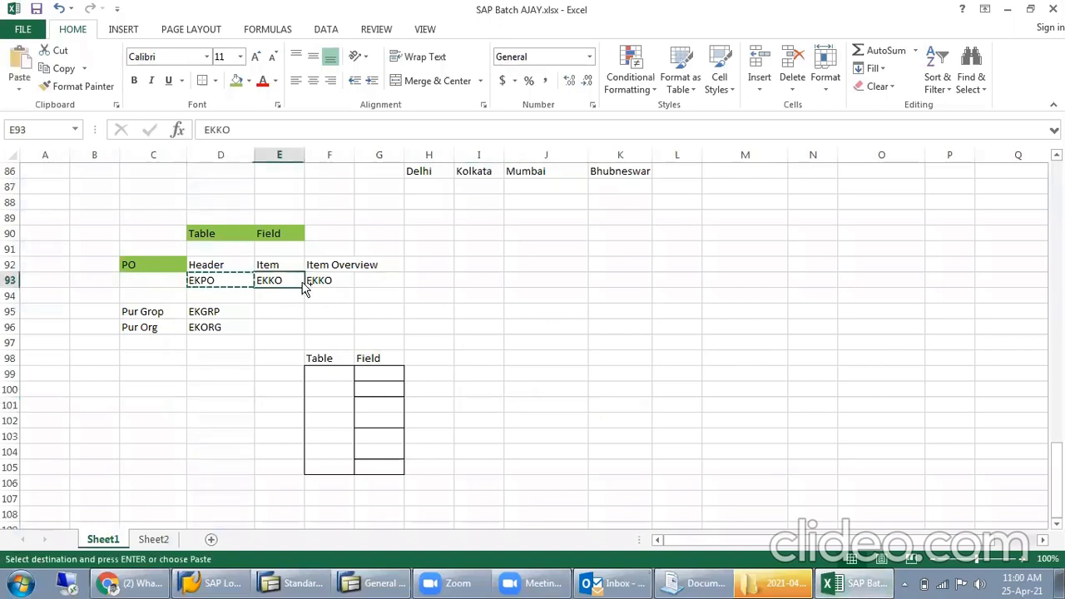
key("ctrl+v")
left_click(224, 287)
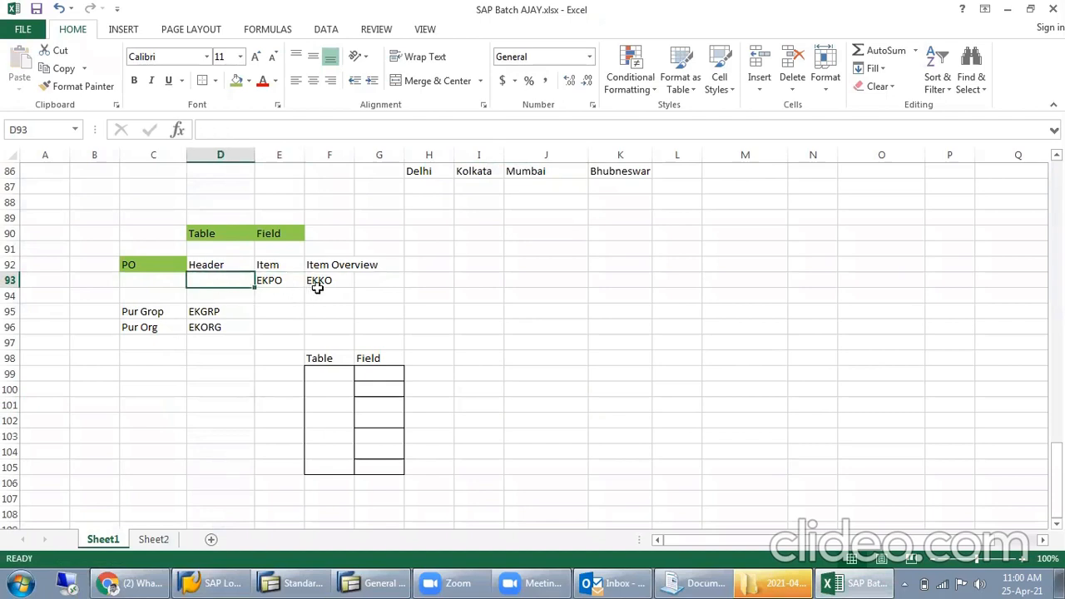
left_click(317, 290)
key("ctrl+x")
left_click(219, 281)
key("ctrl+v")
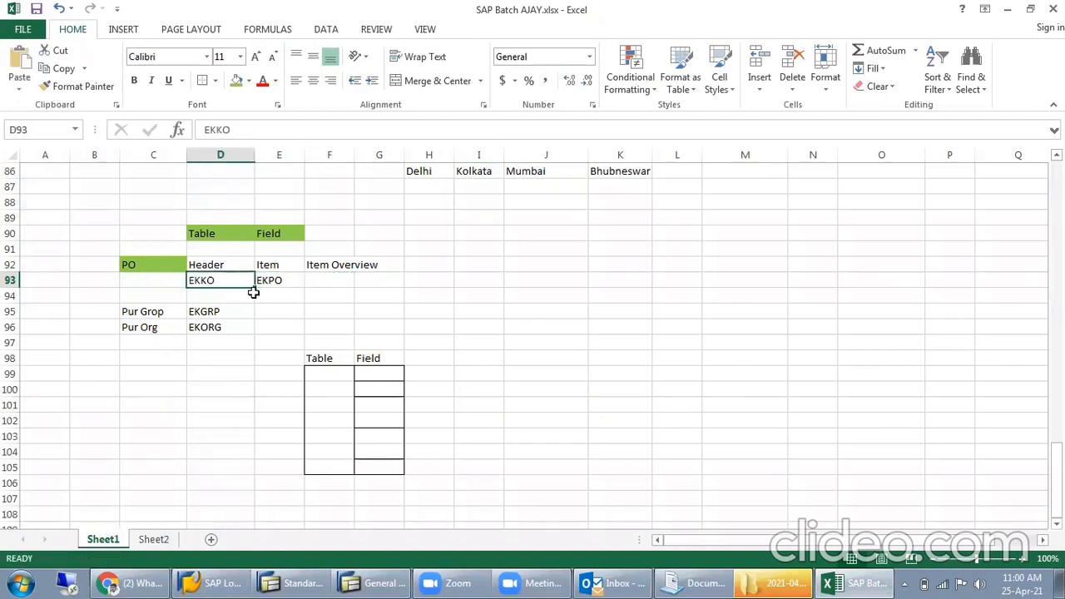
- Switch to SAP's General Table Display, highlight the table name EKPO, and return to the Excel workbook
key("alt+Tab")
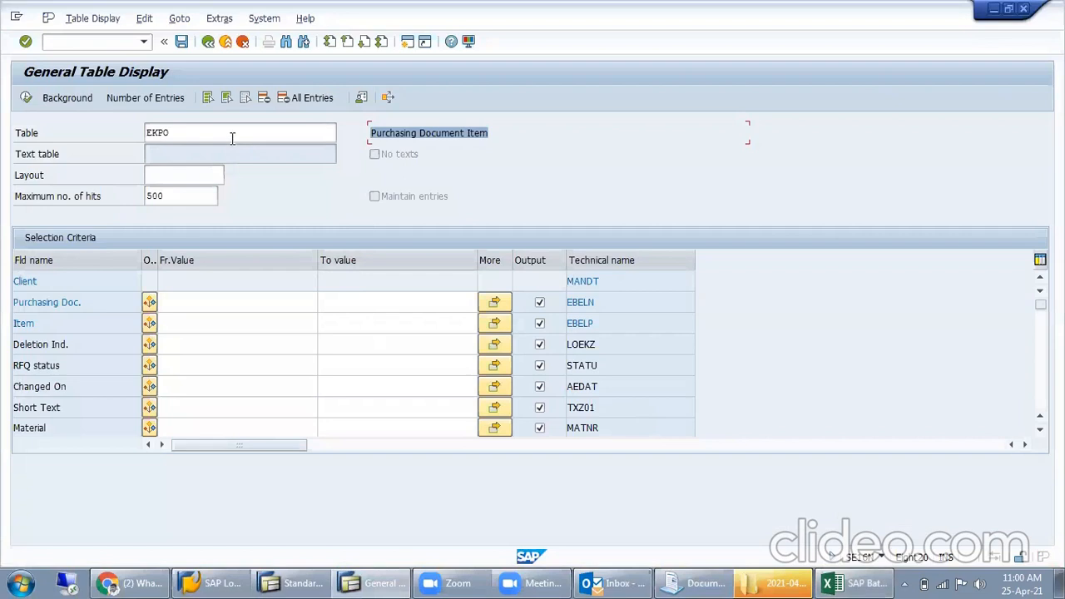
double_click(233, 135)
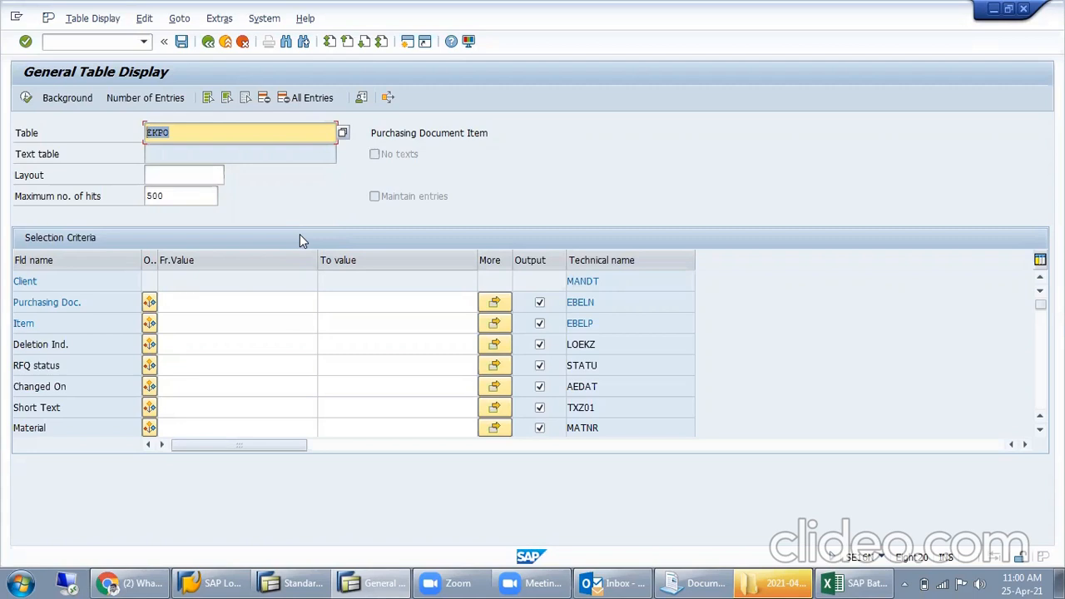
left_click(861, 583)
- Enter the headings "Table" in I98 and "Fiel" in J98
left_click(497, 358)
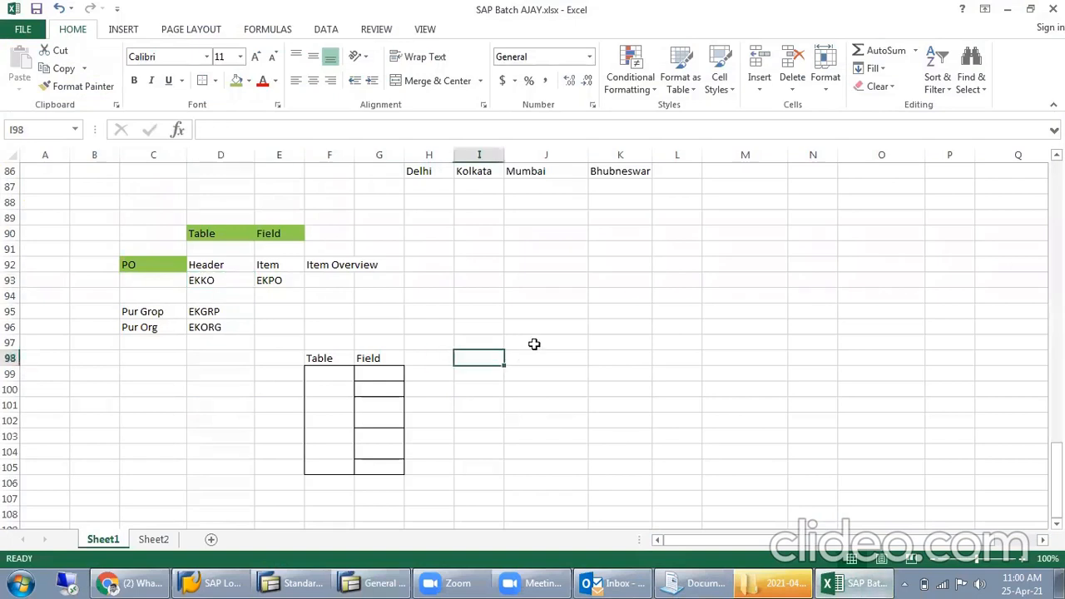
type("Table")
key("Tab")
type("Fiel")
key("Return")
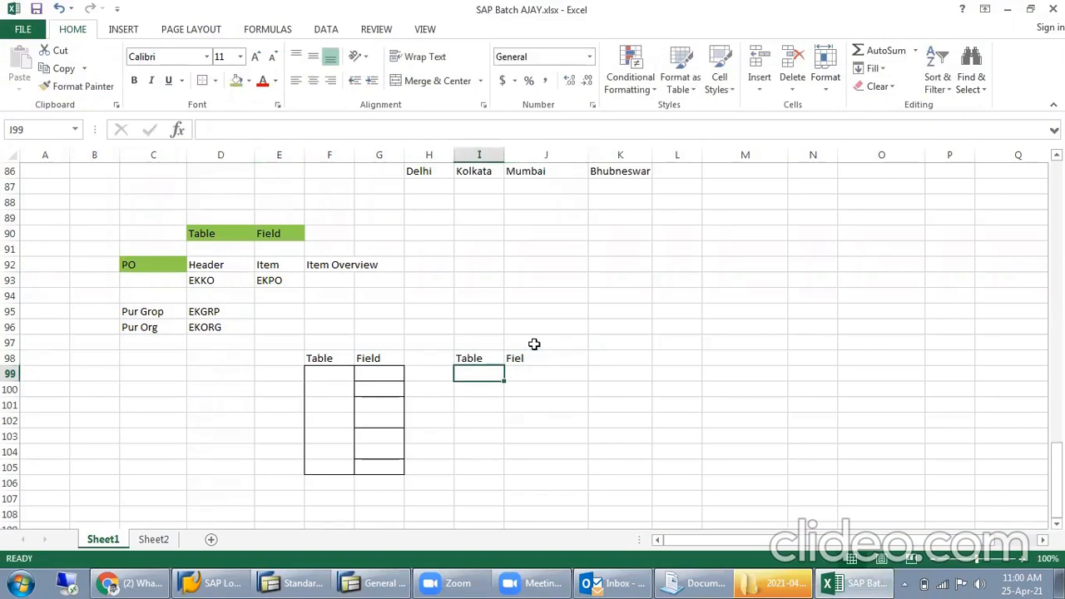
- List the table names EKKO in I99 and EKPO in I100 under the new Table heading
type("EKKO")
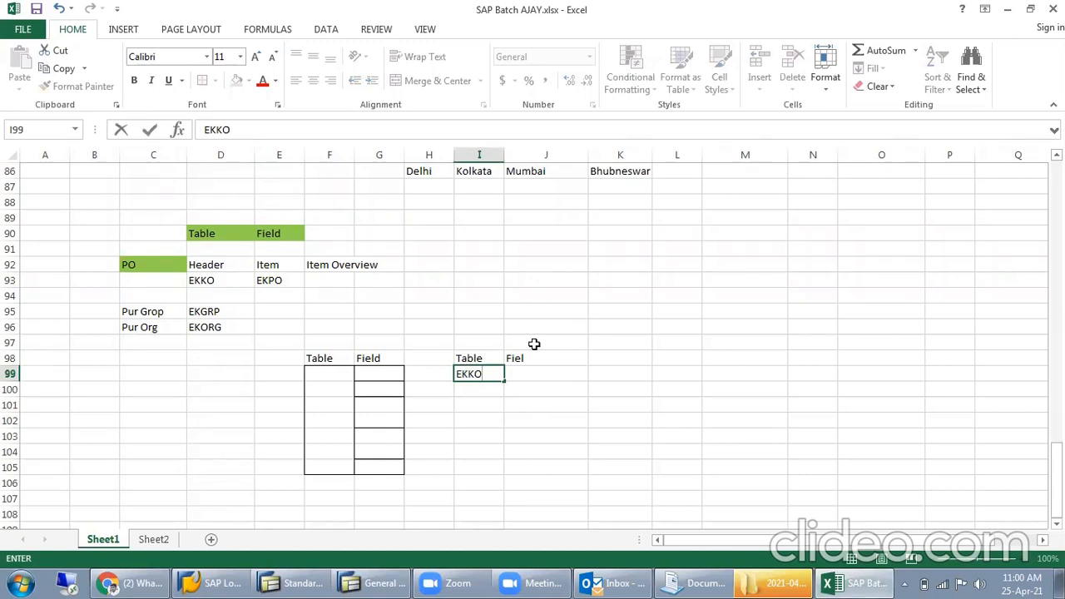
key("BackSpace")
key("BackSpace")
type("PO")
key("BackSpace")
key("BackSpace")
type("KO")
key("Return")
type("EKP")
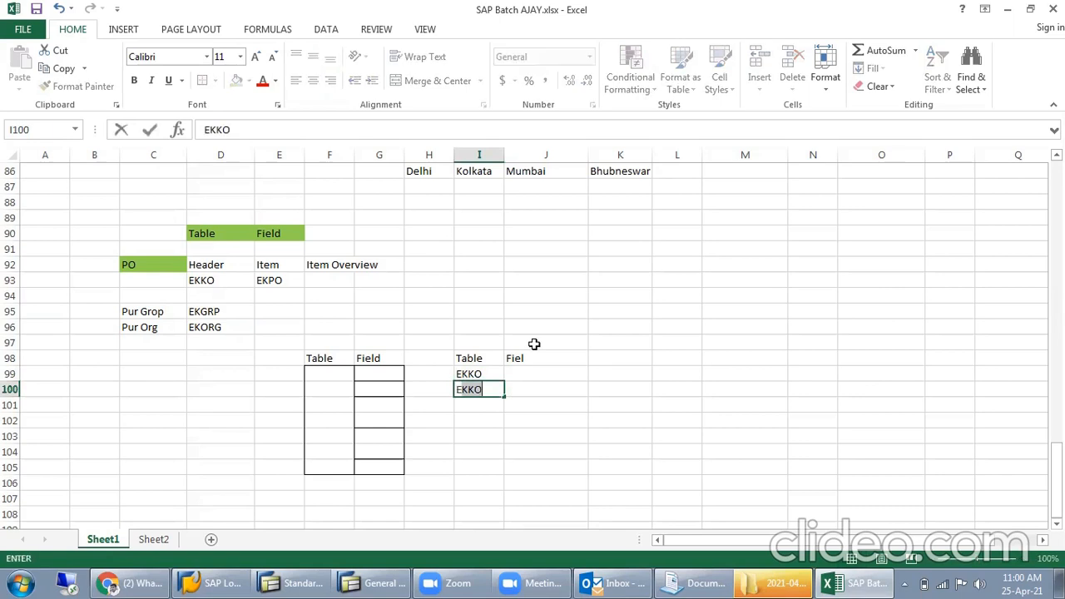
type("O")
key("Tab")
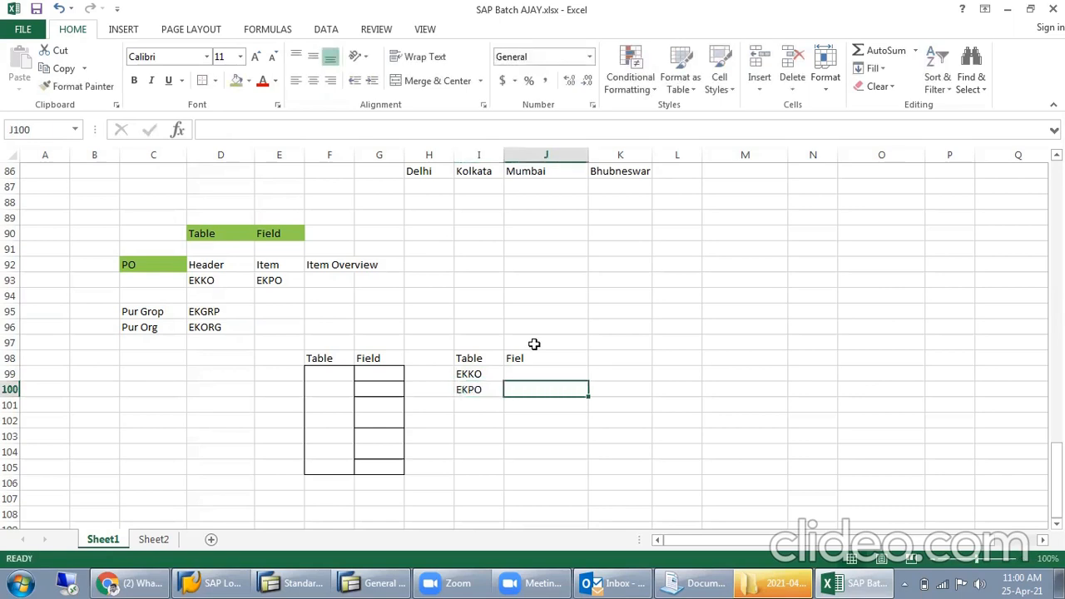
- Enter the field name BSART in J99 and J100, beside EKKO and EKPO
key("Up")
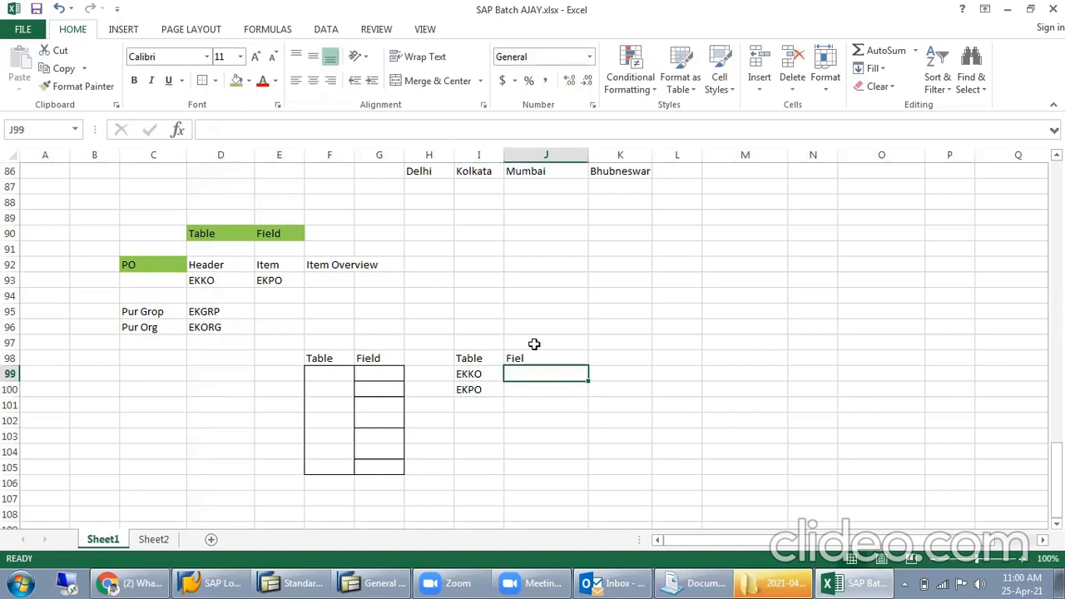
type("C")
key("BackSpace")
type("BSART")
key("Return")
type("BSART")
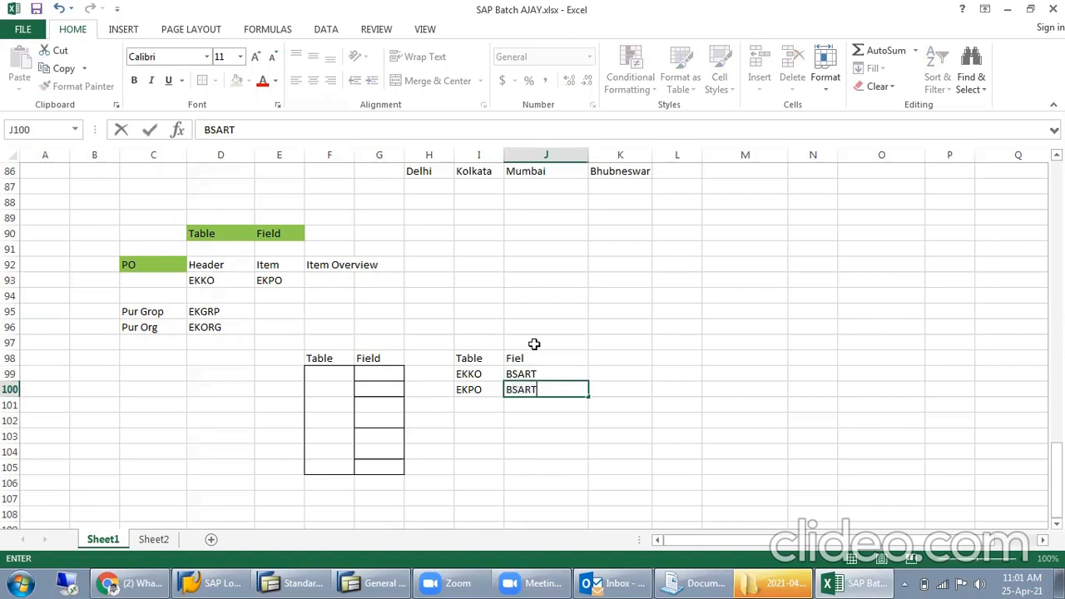
key("Right")
key("Up")
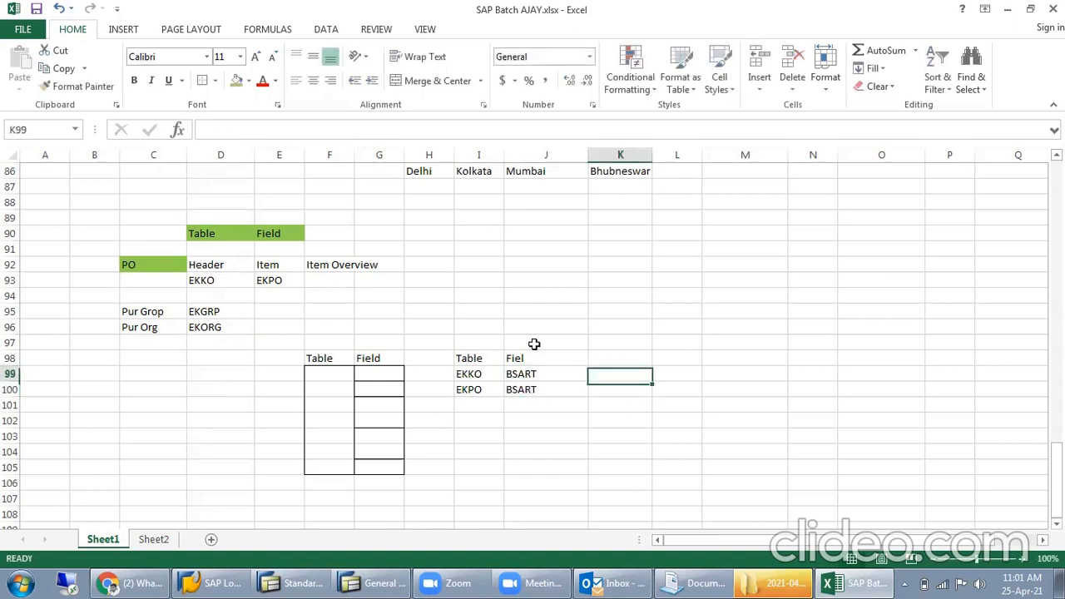
- Label the EKKO row "Header" in H99 and the EKPO row "Item" in H100
key("Left")
key("Left")
key("Left")
key("Right")
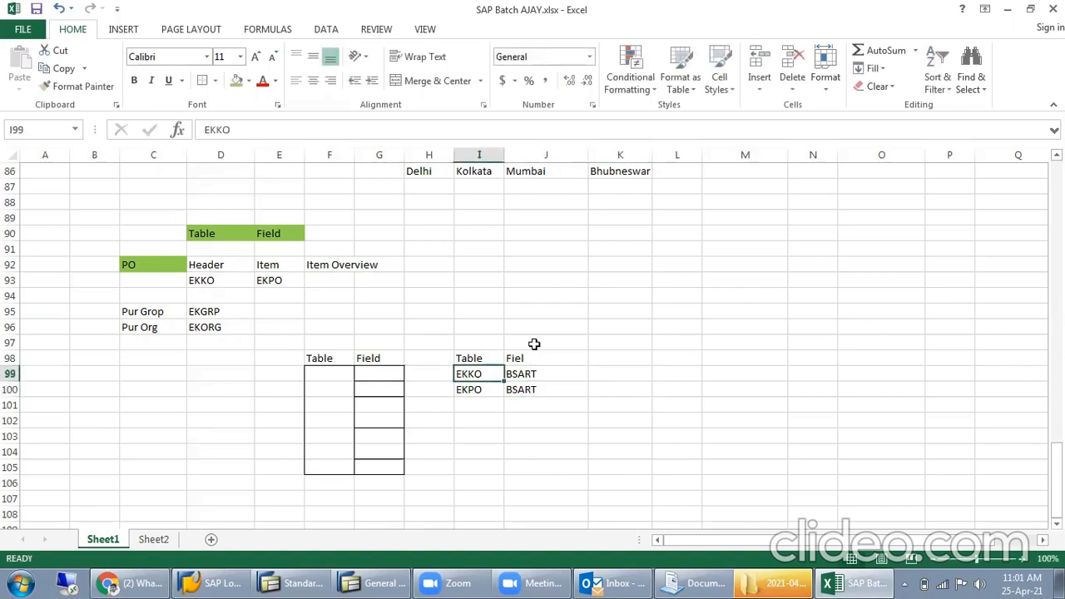
key("Left")
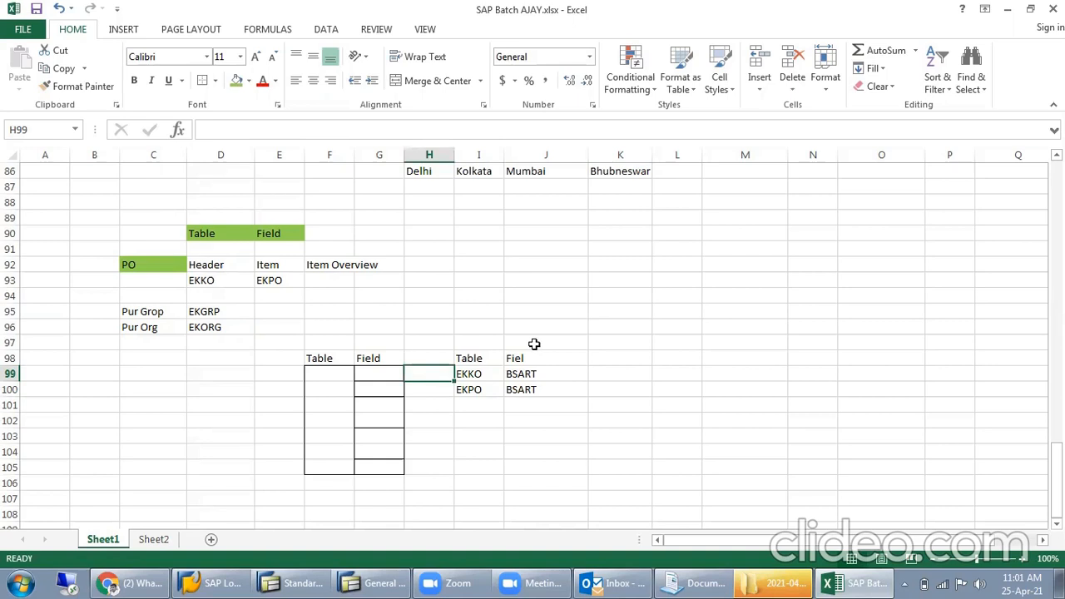
type("Header")
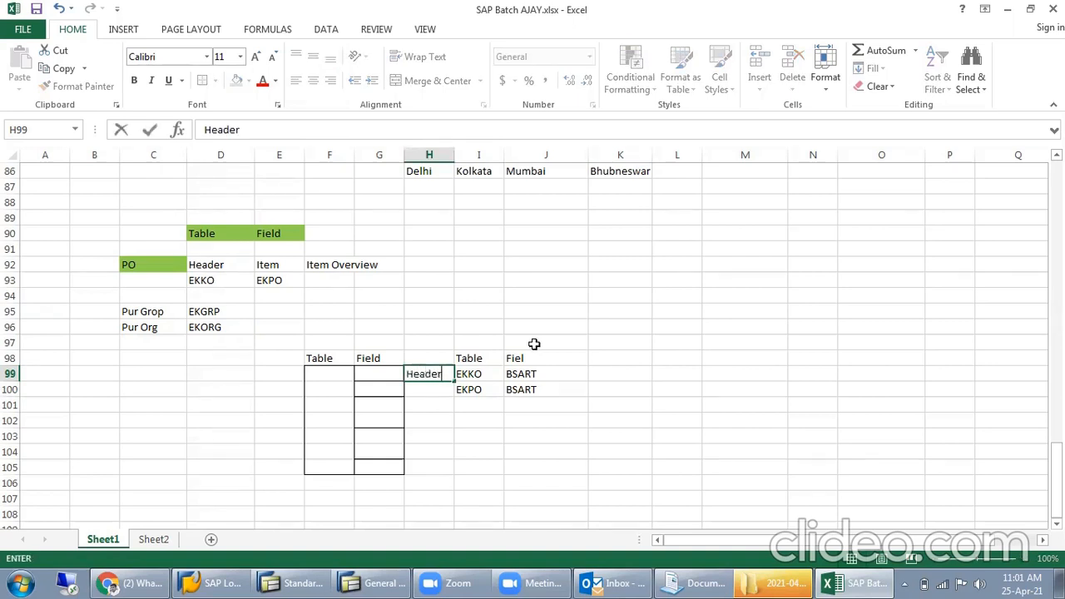
key("Return")
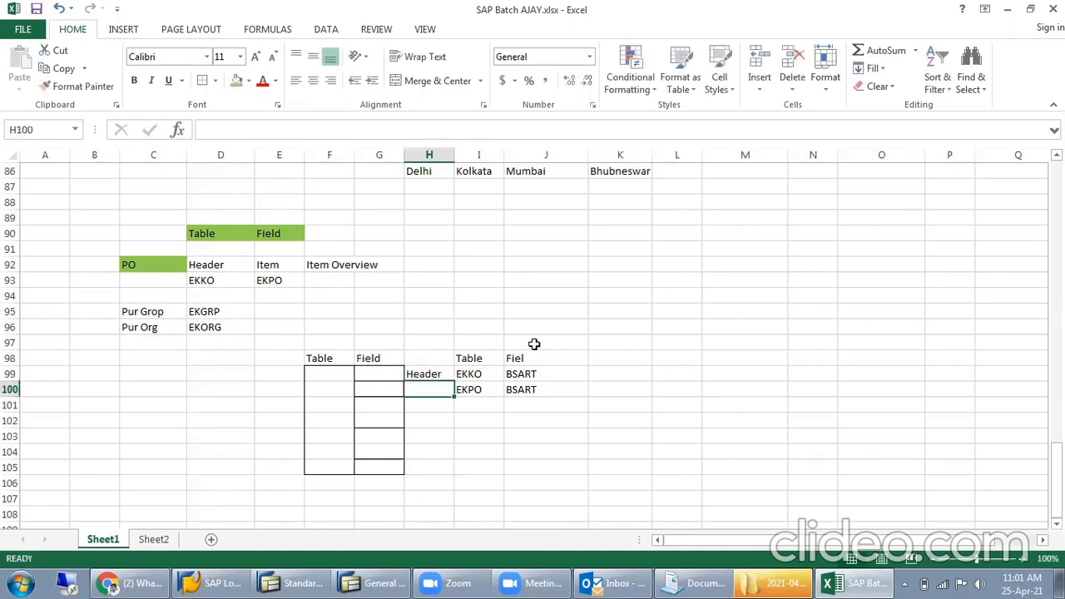
type("Item")
key("Return")
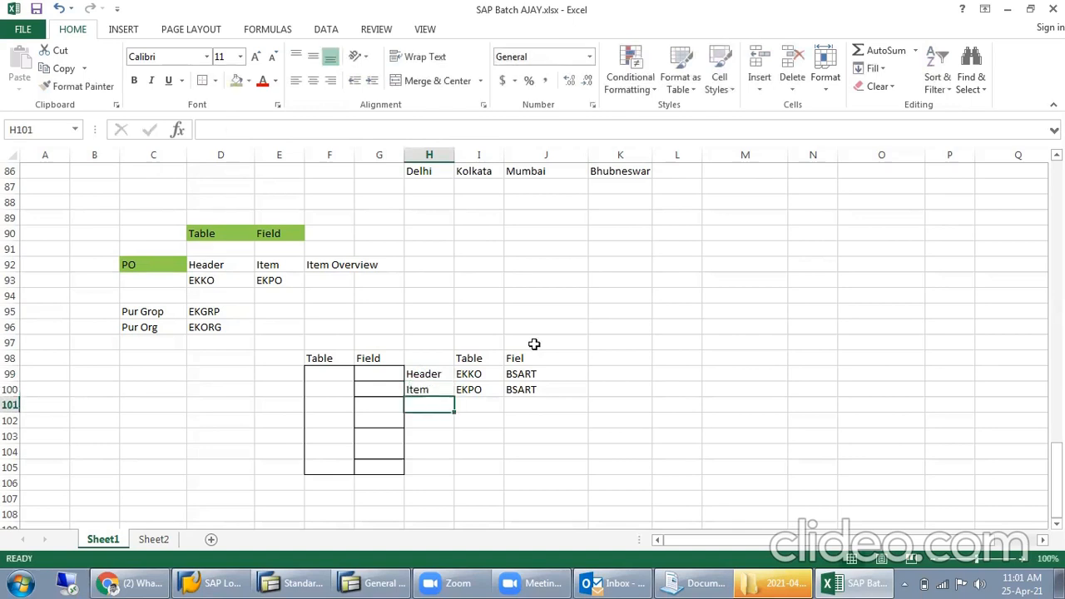
- Highlight the table and field entries of the Header row and the Item row, along with their labels
left_click(475, 359)
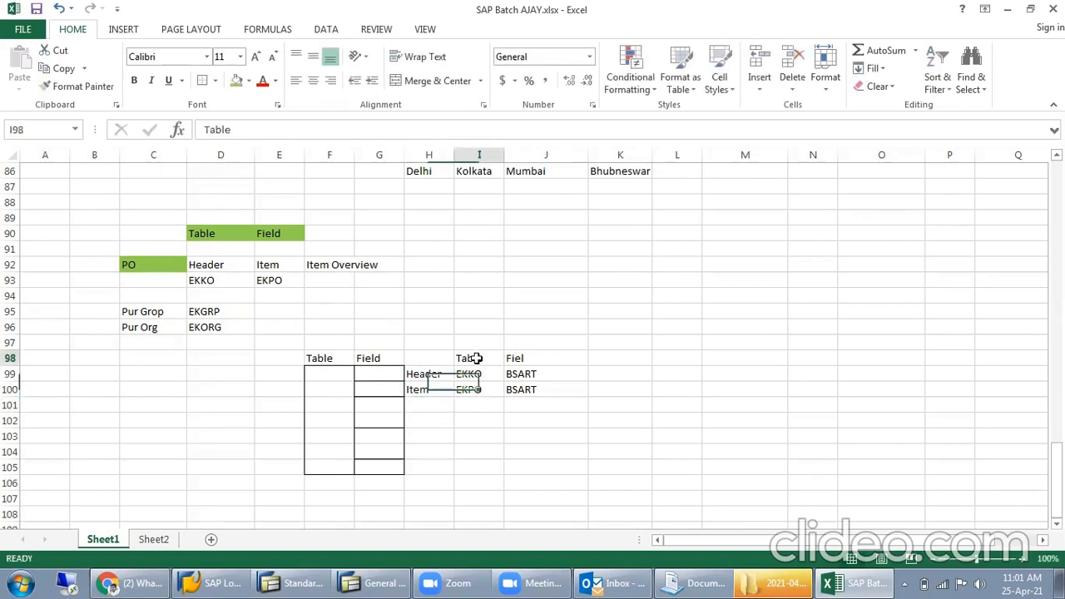
left_click_drag(471, 374, 509, 375)
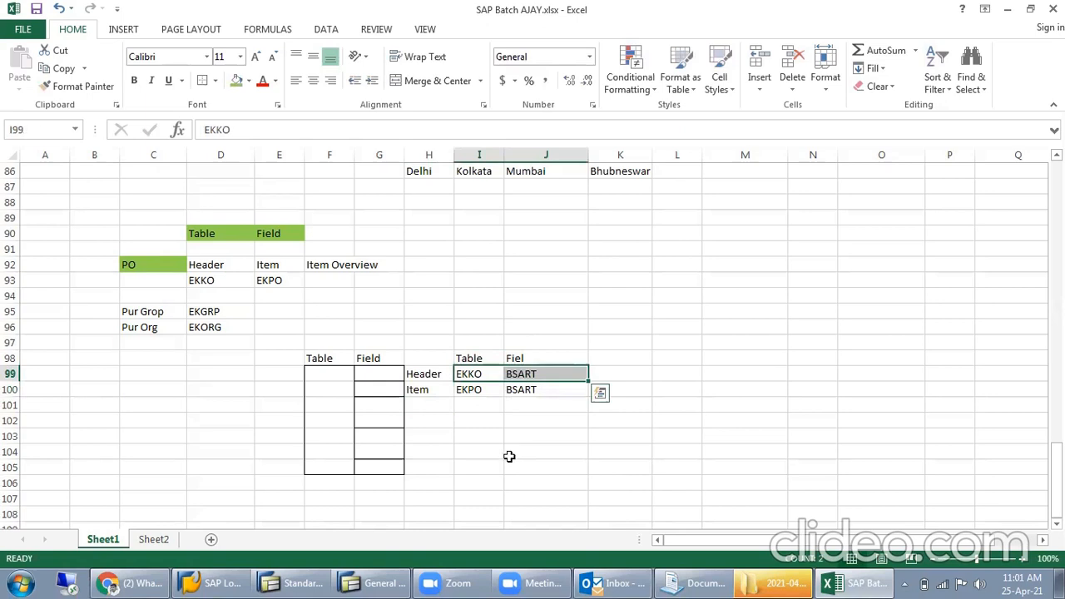
left_click(433, 373)
left_click_drag(468, 393, 530, 395)
left_click(437, 390)
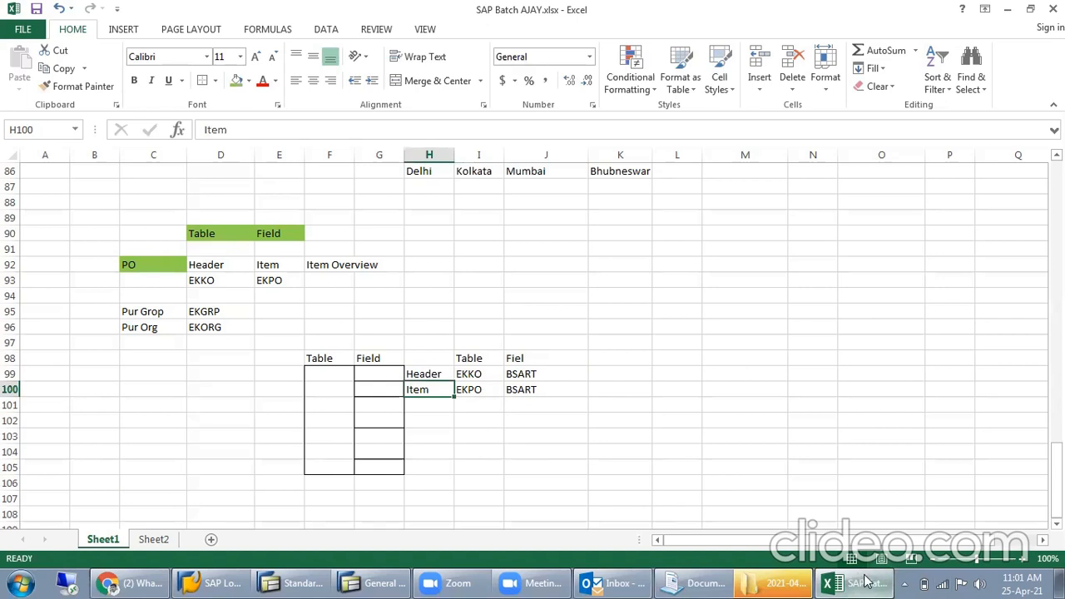
left_click(663, 249)
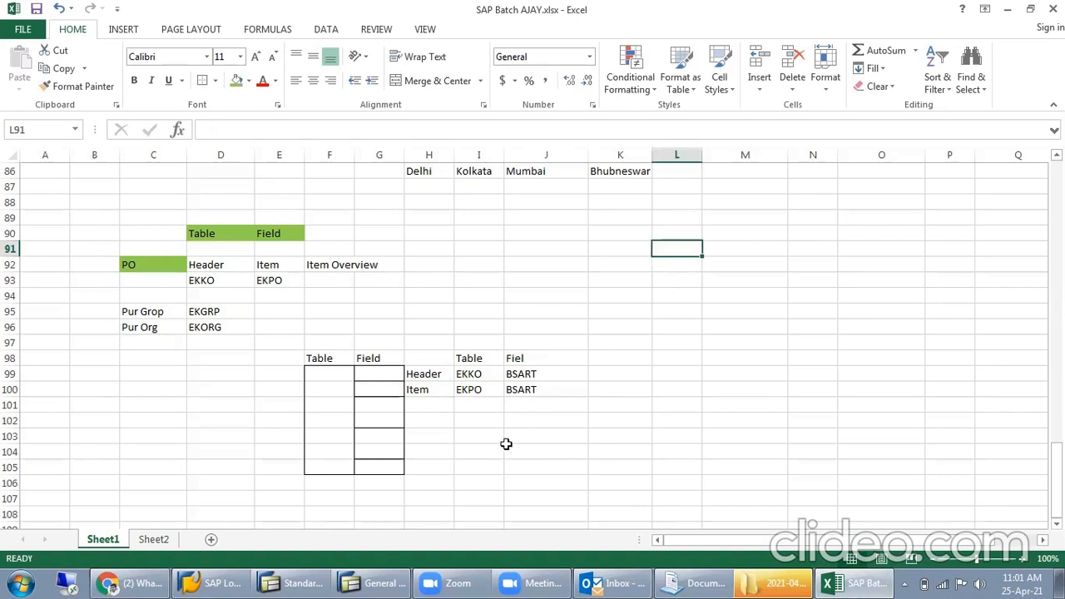
- Prefix both table names with C, making I99 CEKKO and I100 CEKPO
double_click(459, 374)
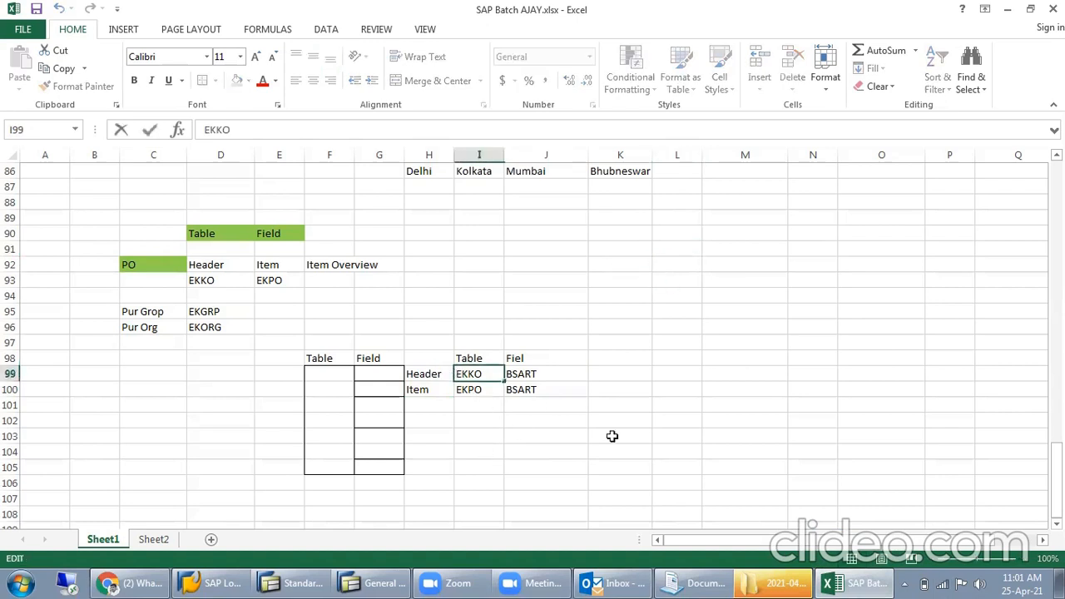
type("C")
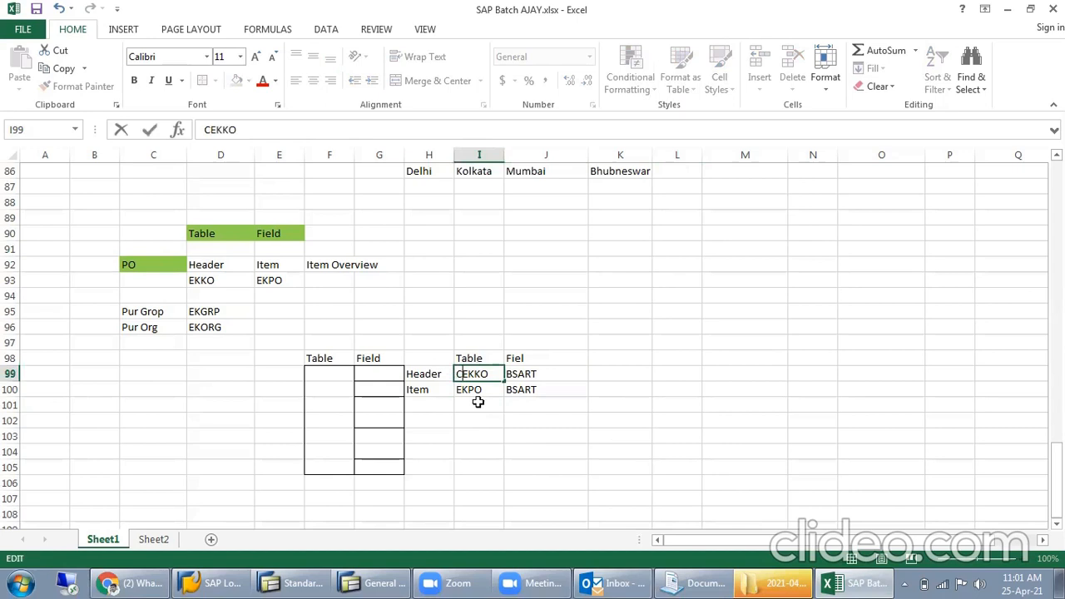
left_click(472, 399)
double_click(466, 391)
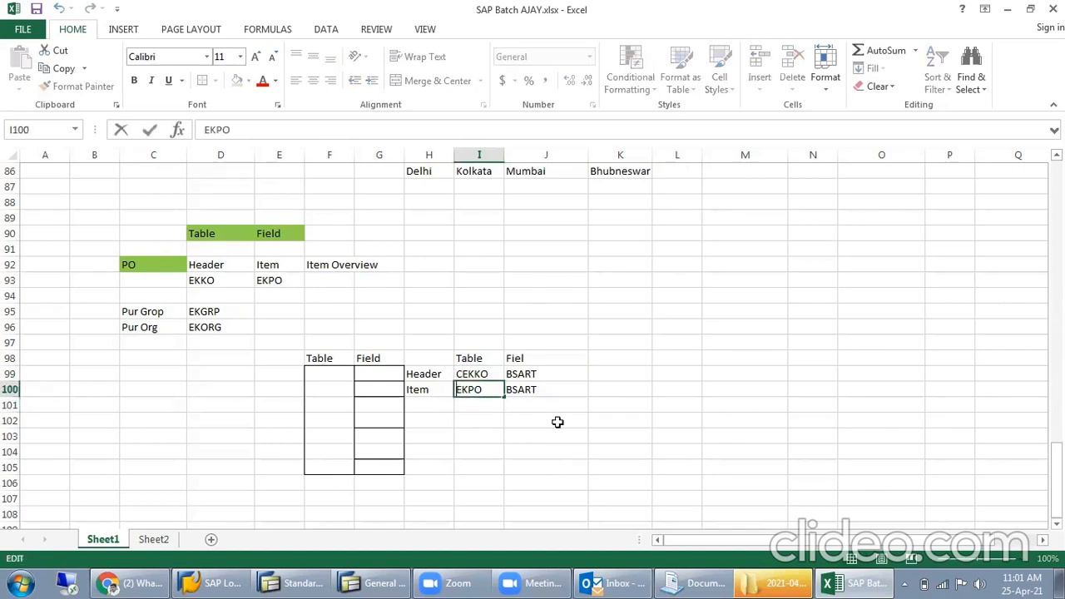
type("C")
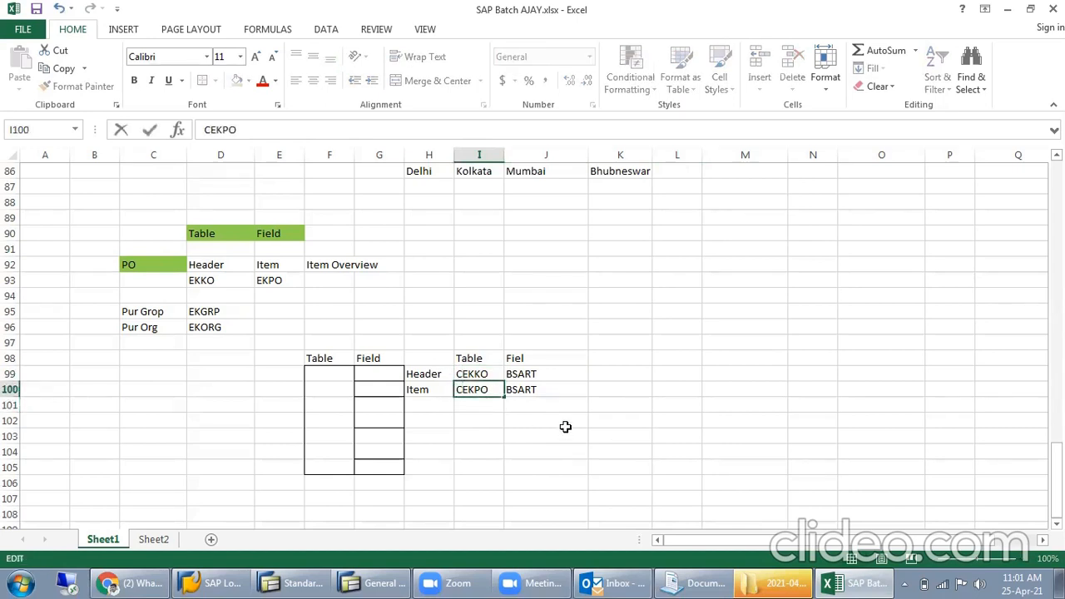
left_click(549, 422)
- Examine the entry CEKKO in I99 and highlight it together with its field BSART
left_click(461, 375)
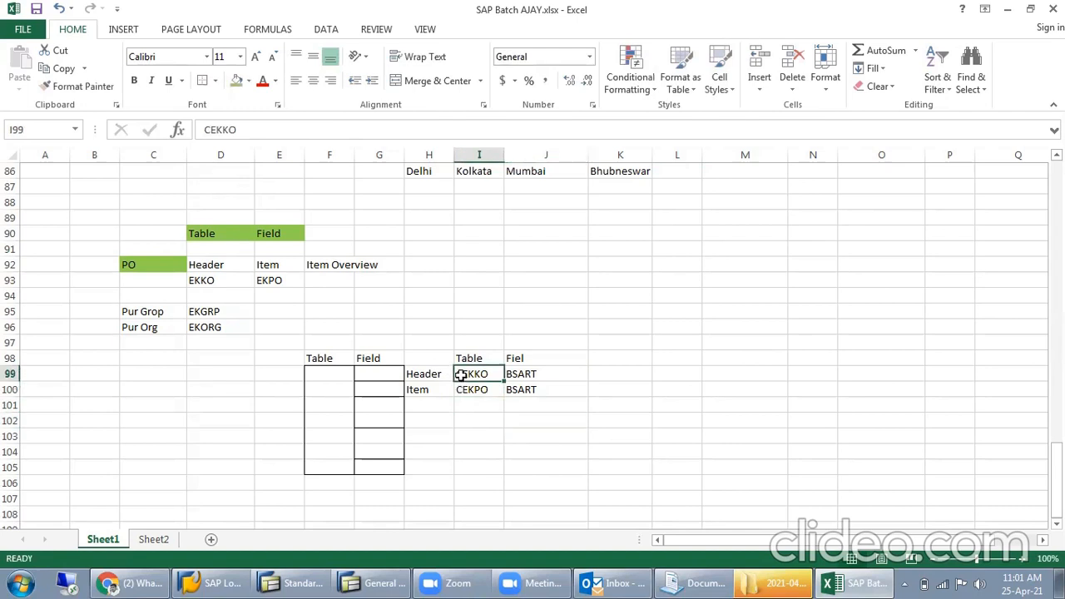
double_click(461, 375)
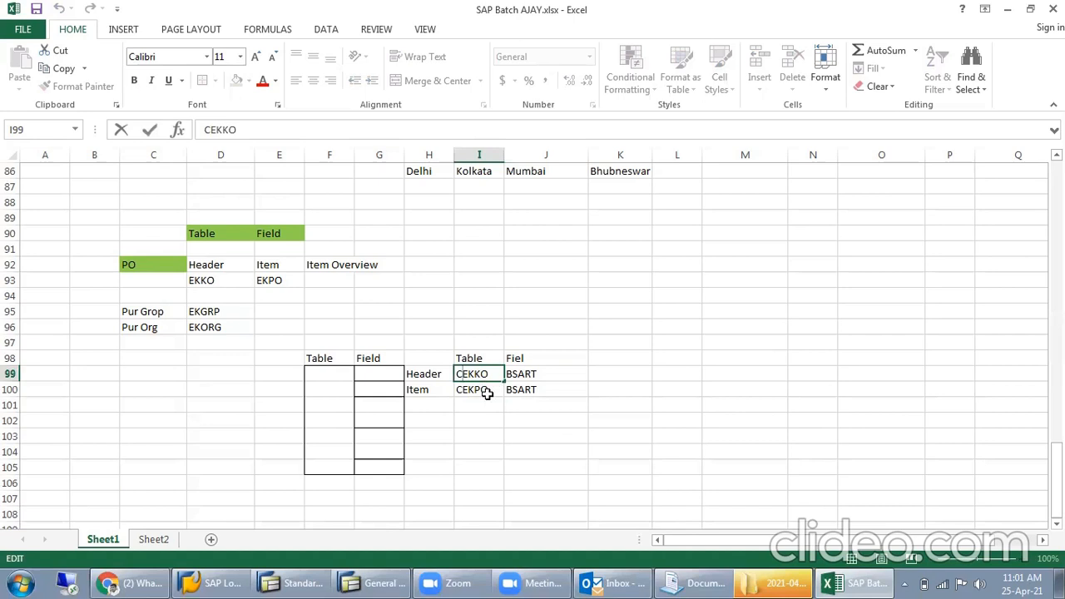
left_click(472, 448)
left_click(474, 376)
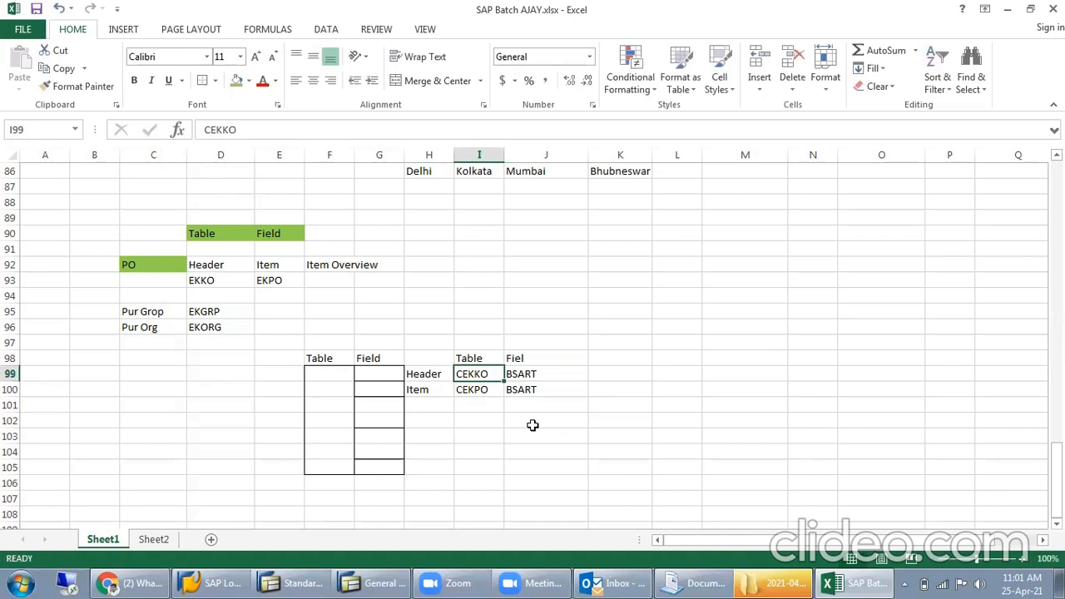
left_click(485, 419)
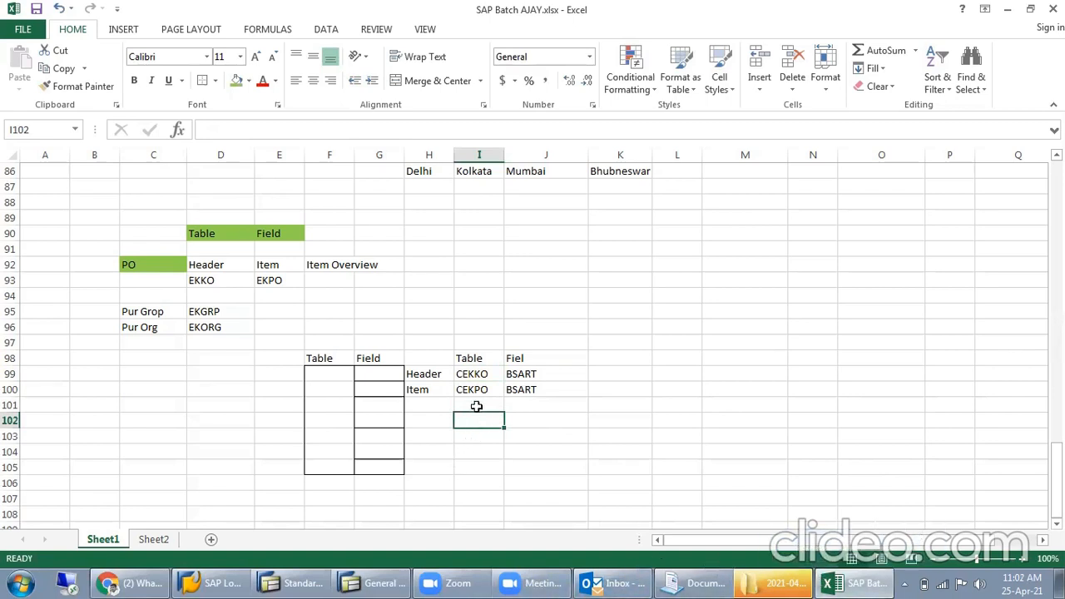
left_click_drag(458, 374, 556, 375)
- Correct the heading in J98 to "Field"
double_click(525, 358)
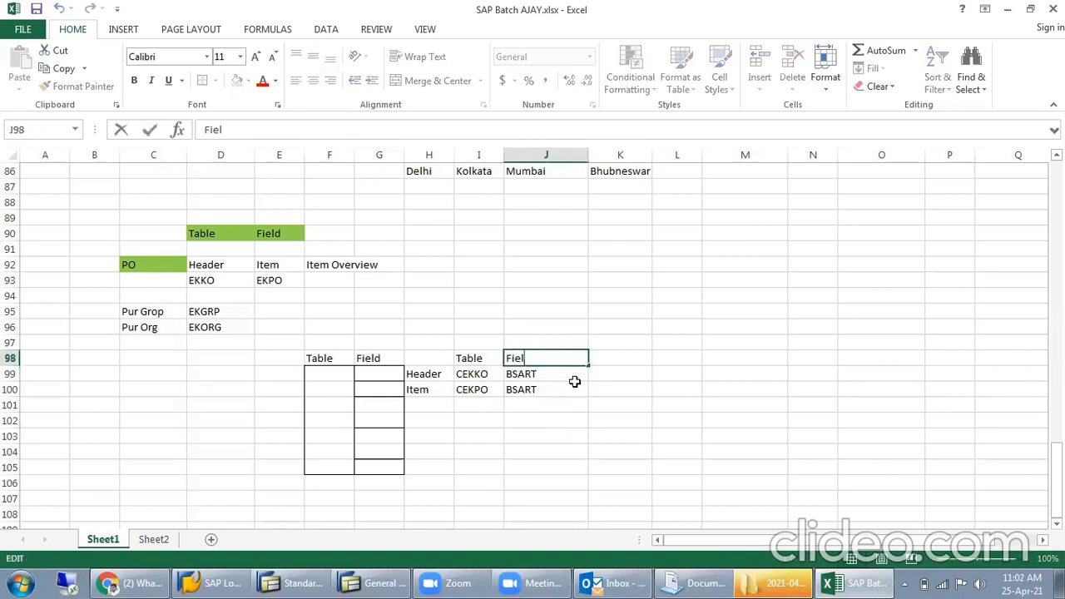
type("d")
key("Return")
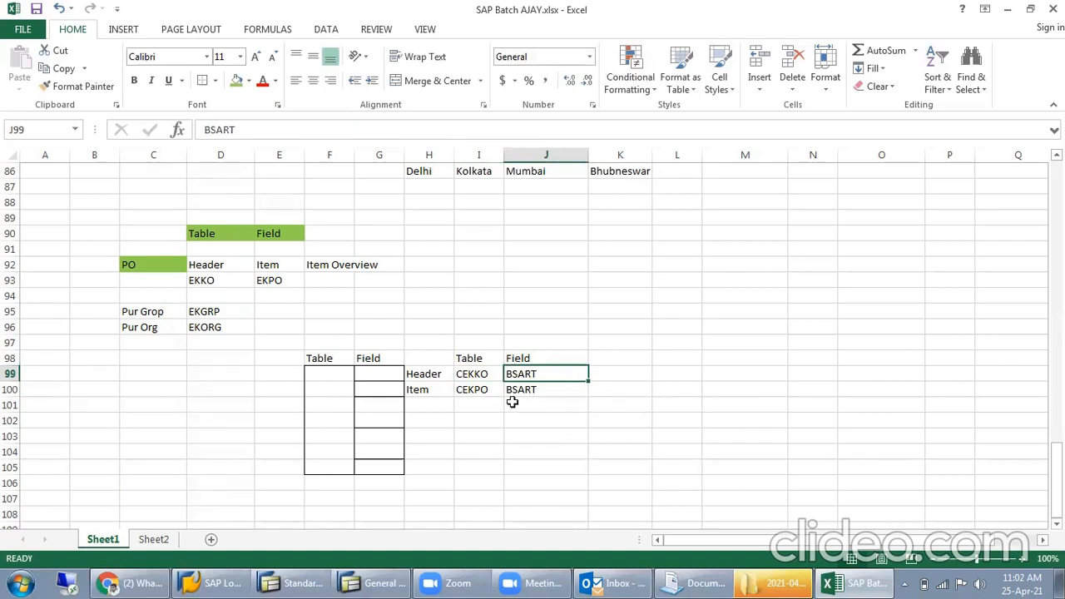
- Point out CEKKO and CEKPO, and highlight the whole Item row H100:J100
left_click(470, 379)
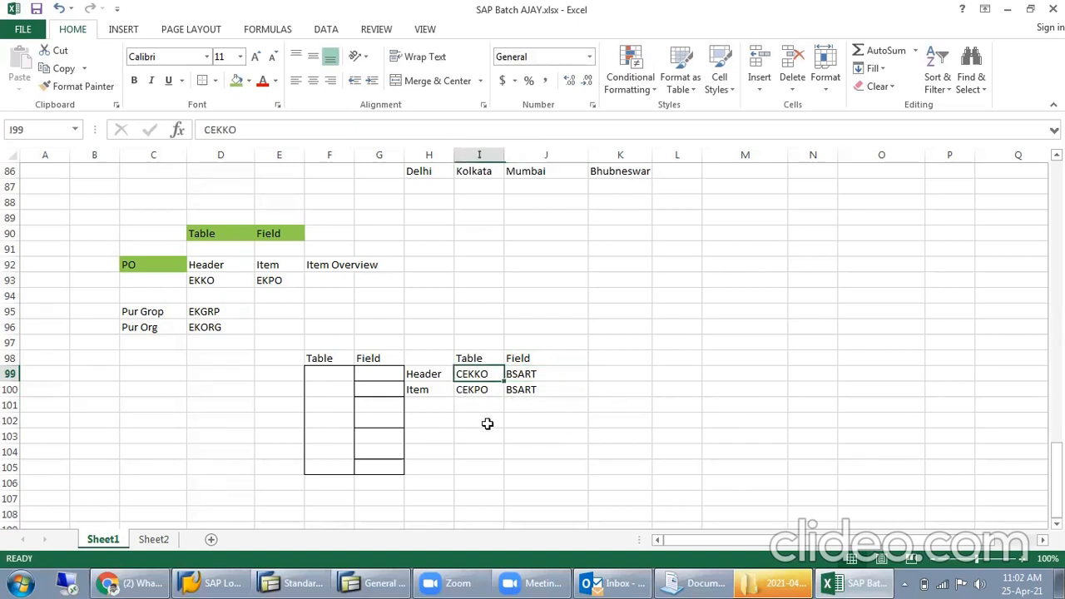
left_click(471, 391)
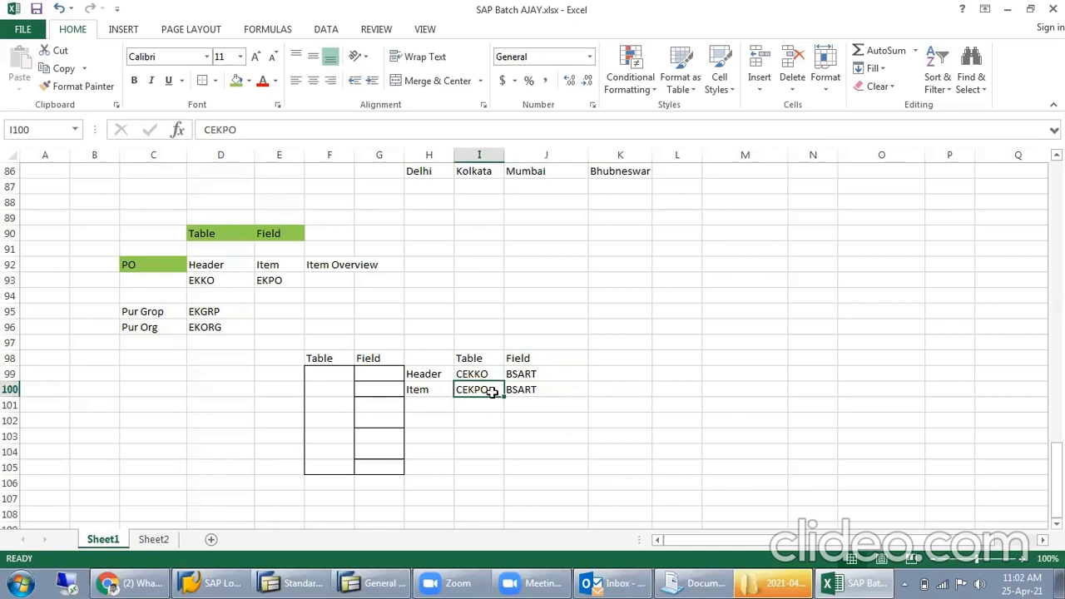
left_click_drag(418, 389, 526, 390)
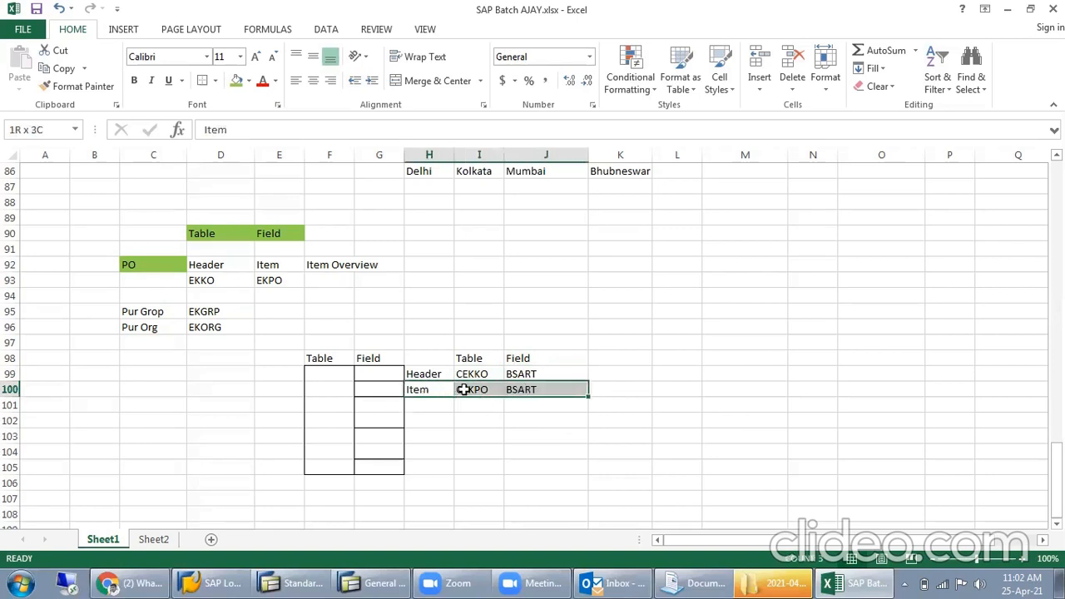
- Highlight the Header row H99:J99 with its table and field entries
left_click_drag(414, 374, 545, 374)
left_click(496, 435)
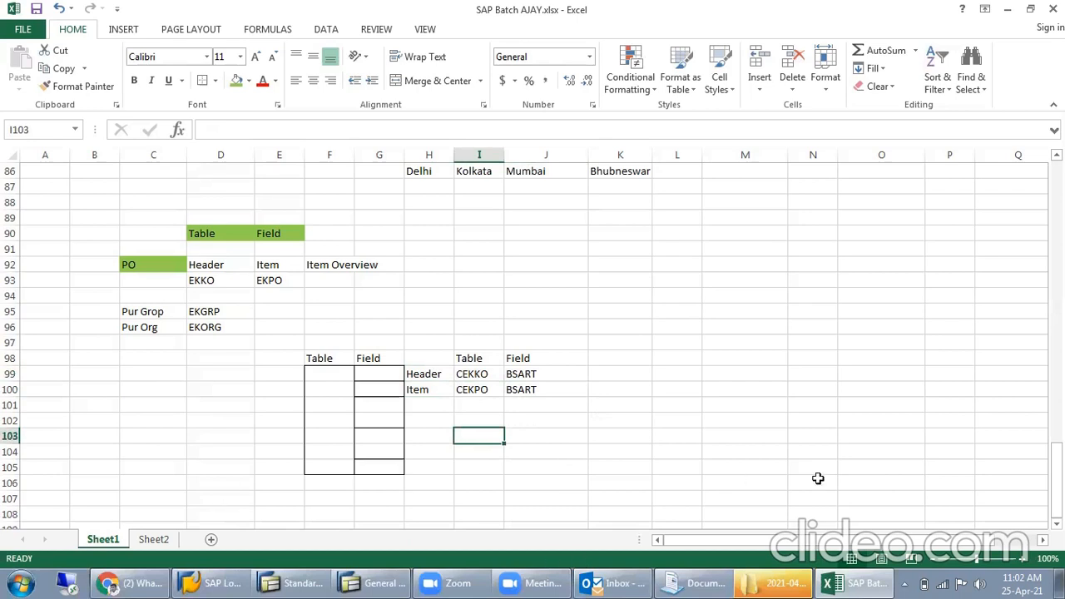
- On Sheet2, fill B53:D55 green for Request for Quotation, Maintain Quotations and Quotation Comparison
left_click(165, 541)
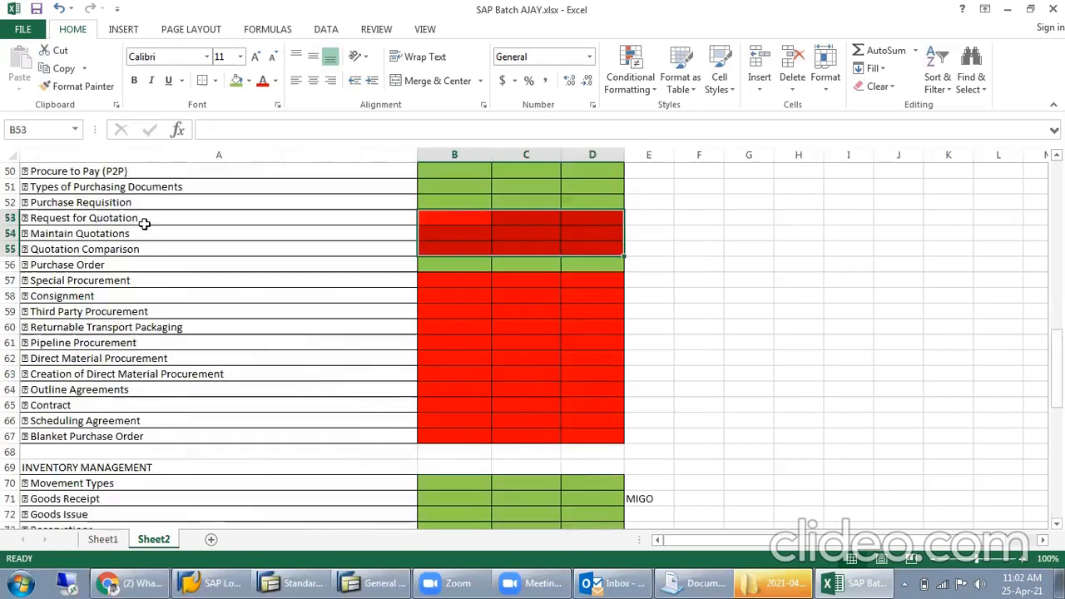
left_click_drag(147, 218, 352, 240)
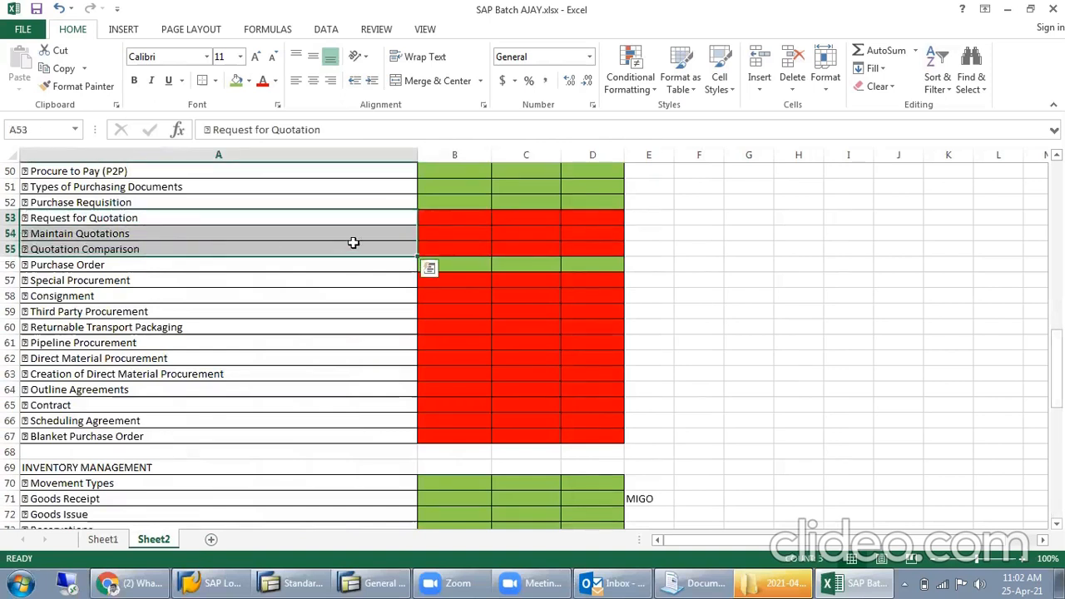
left_click_drag(463, 218, 592, 241)
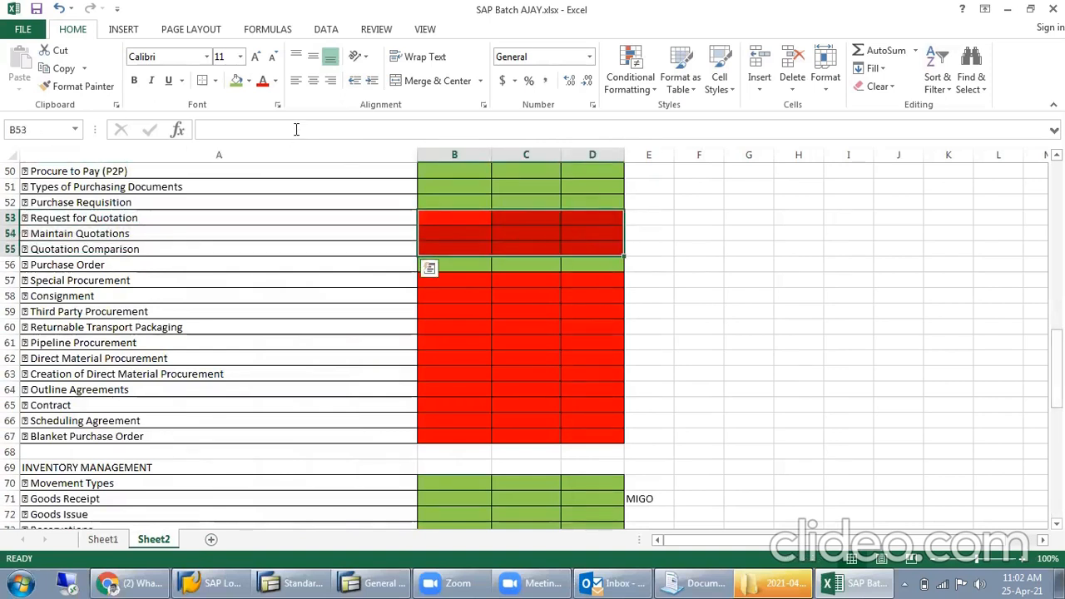
left_click(241, 85)
left_click(706, 263)
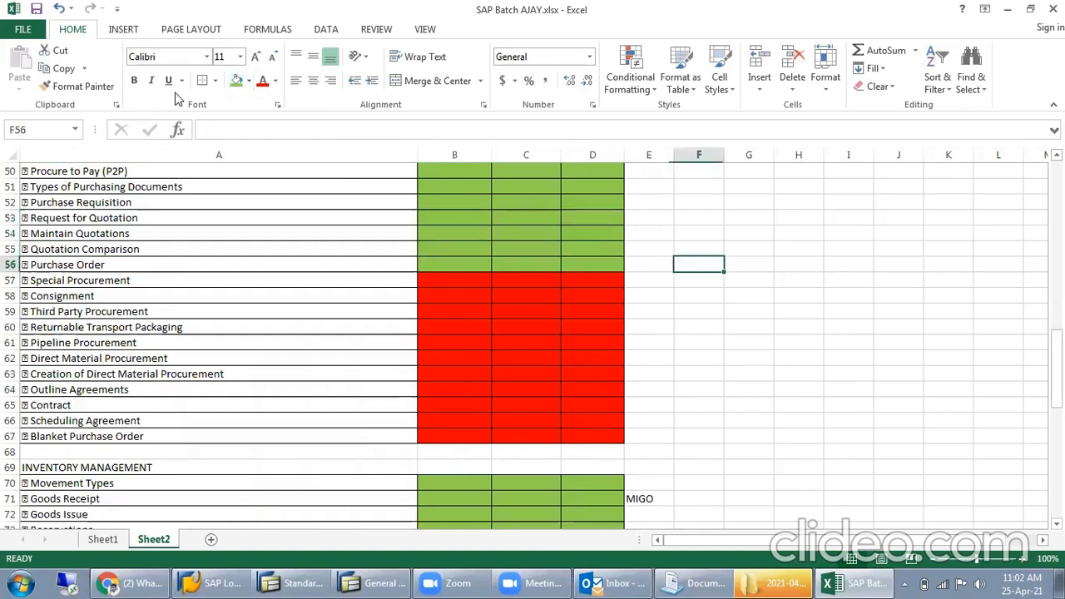
- Fill B46:D47 green for the Source List and Creation of Source List topics
left_click(522, 281)
scroll(599, 349, "up", 2)
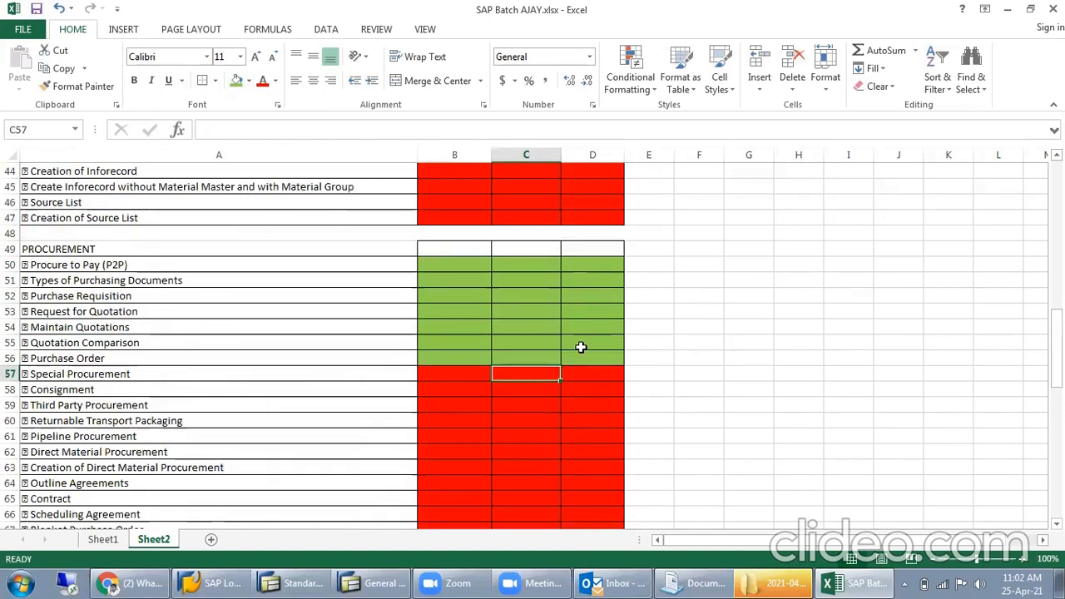
left_click(429, 195)
left_click_drag(429, 196, 585, 217)
left_click(237, 80)
- Fill B43:D44 green for the Purchasing Inforecords and Creation of Inforecord topics
scroll(539, 320, "up", 2)
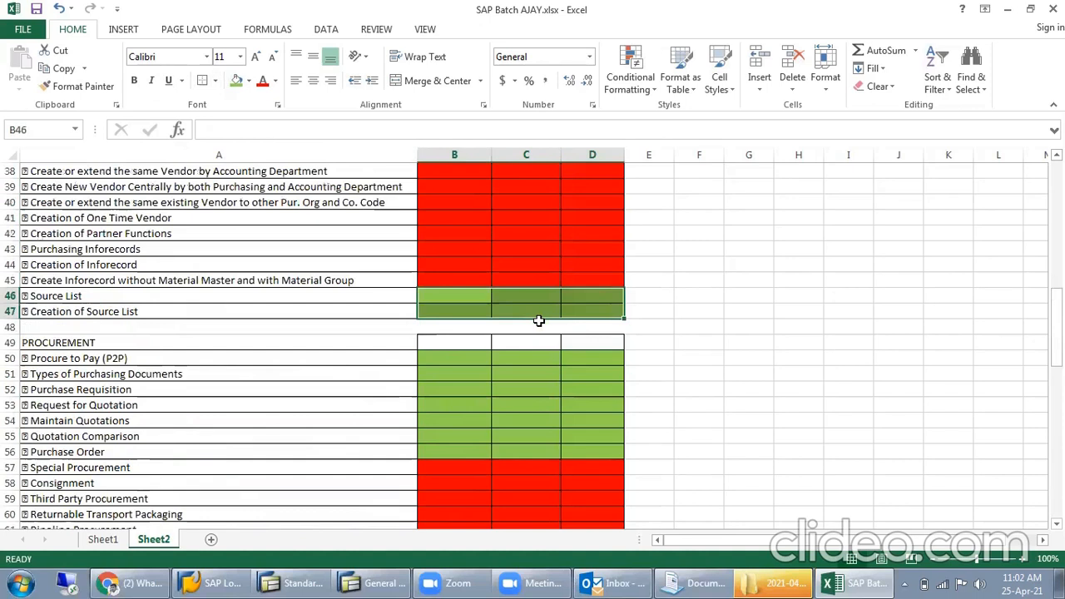
left_click_drag(452, 250, 581, 266)
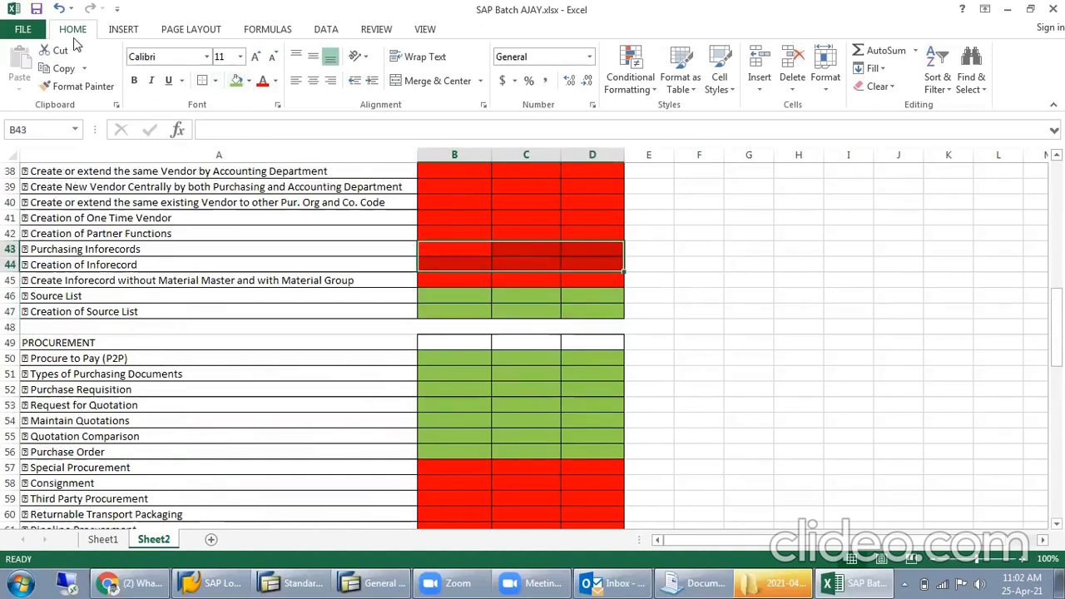
key("F4")
left_click(497, 251)
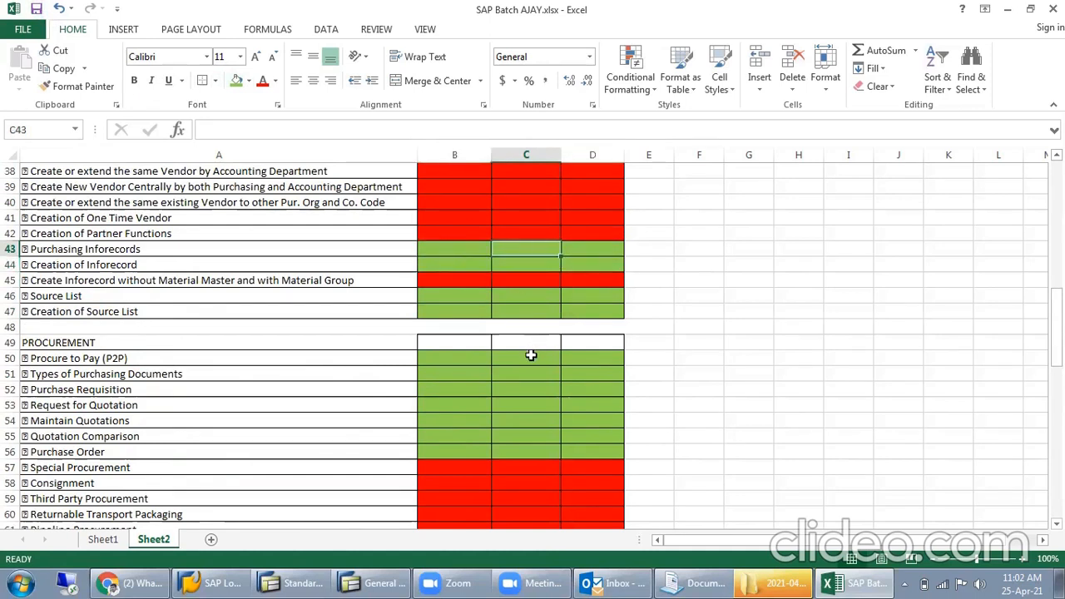
- Fill B41:D41 green for the Creation of One Time Vendor topic
scroll(531, 356, "up", 2)
left_click(453, 311)
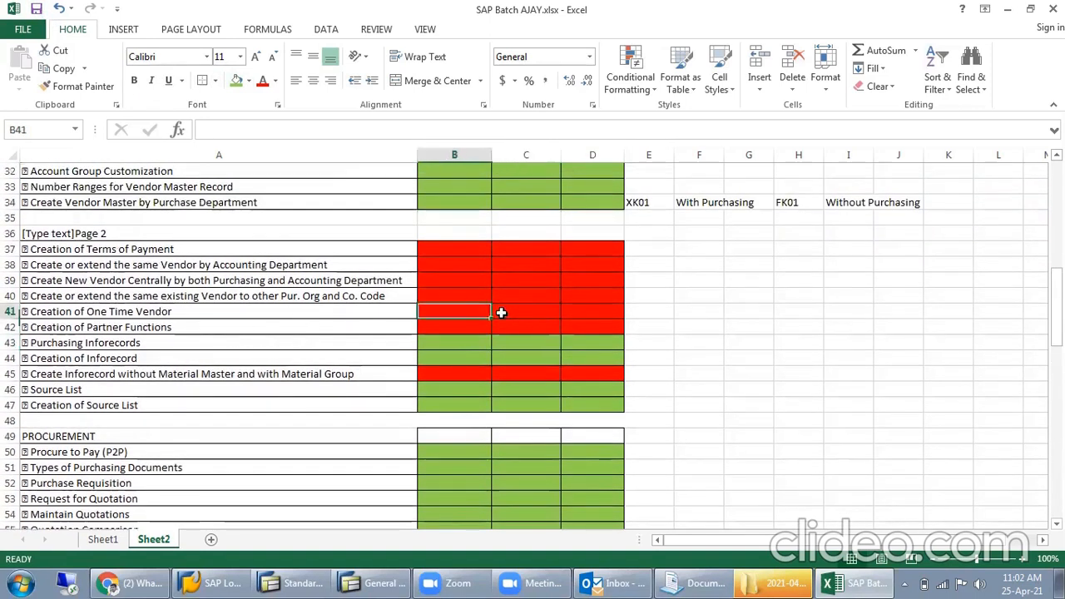
left_click_drag(501, 312, 566, 308)
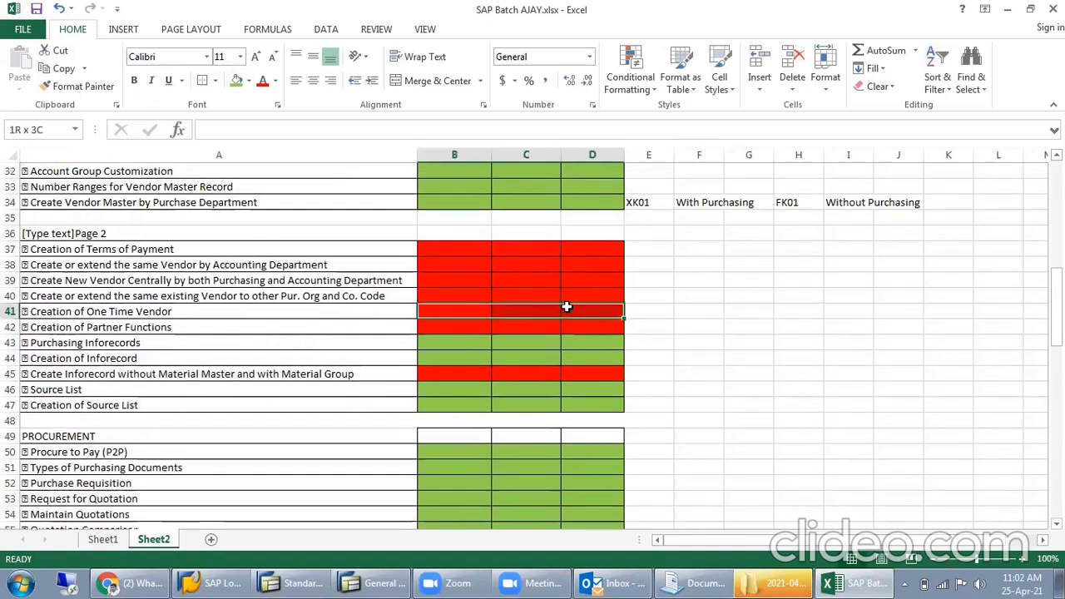
left_click(232, 86)
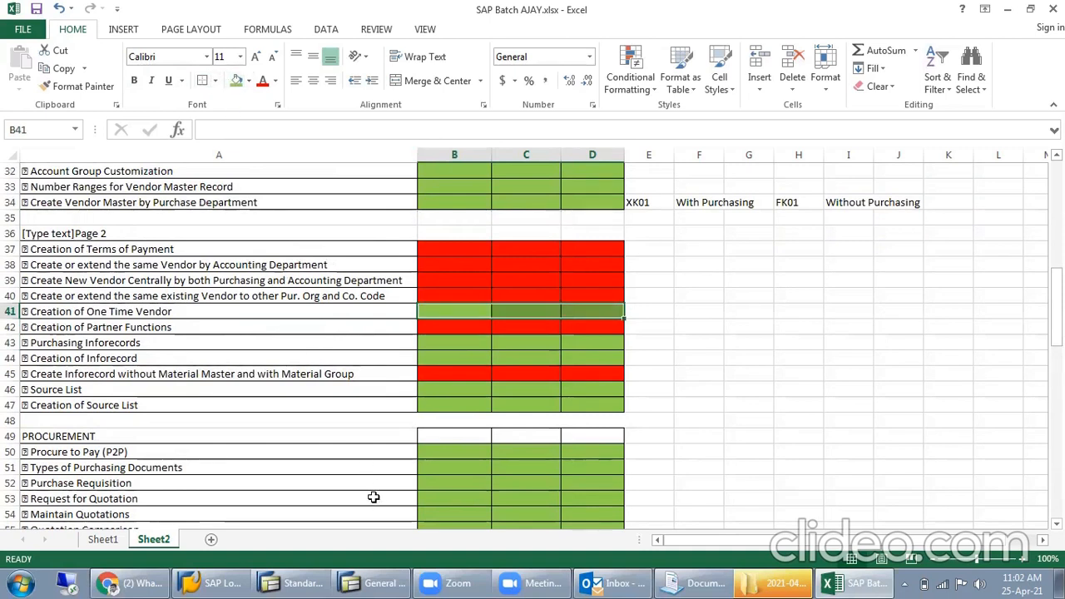
- Enter the transaction code FK01 in E41, beside Creation of One Time Vendor
left_click(655, 311)
type("F")
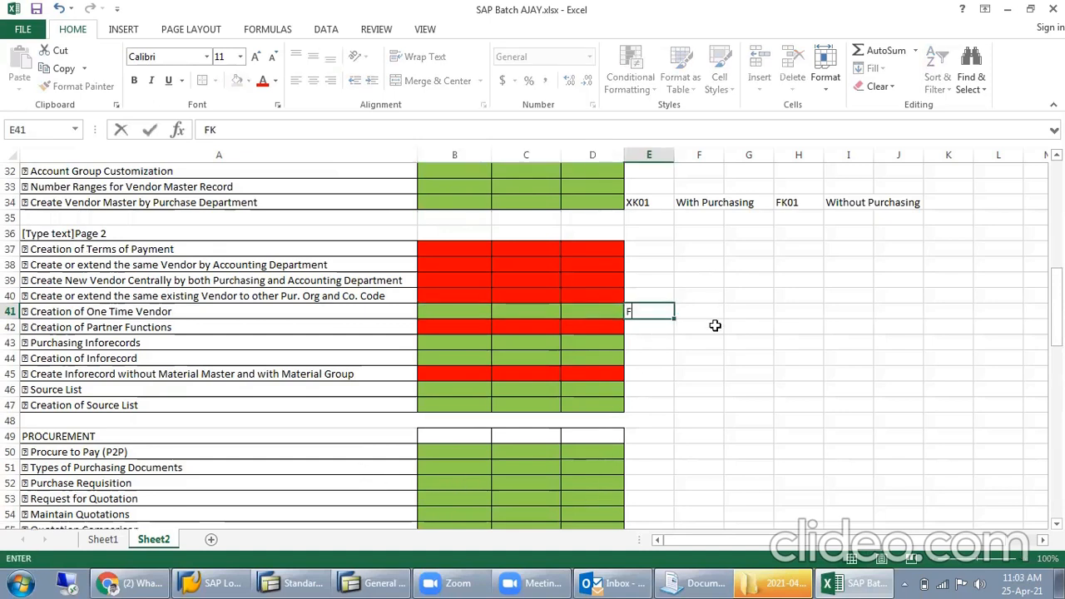
type("K02")
key("BackSpace")
type("1")
left_click(743, 326)
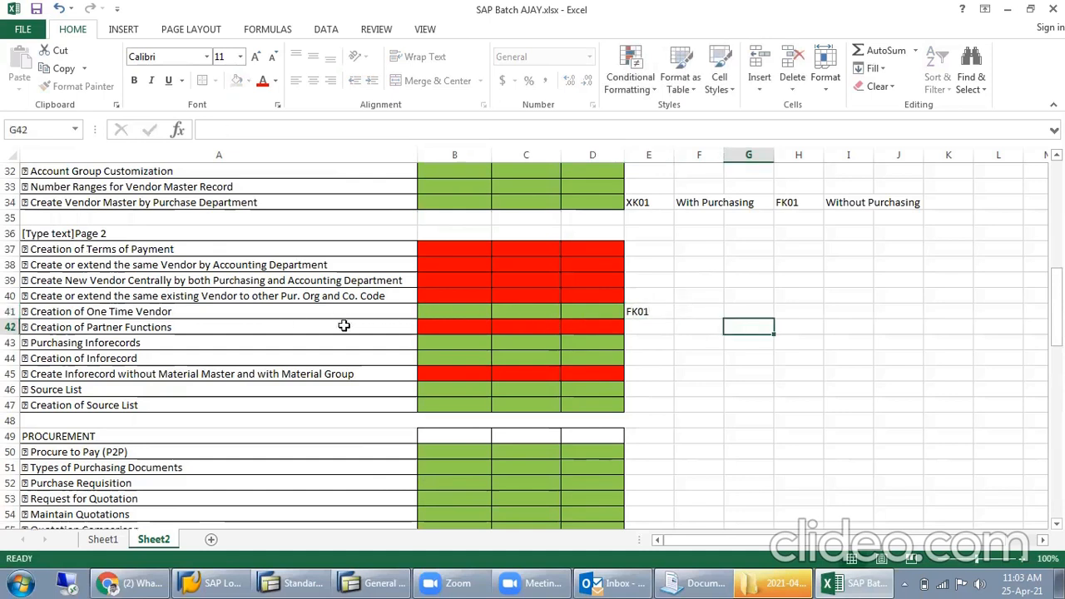
- Highlight the Creation of Partner Functions row, A42:D42
left_click_drag(445, 327, 591, 326)
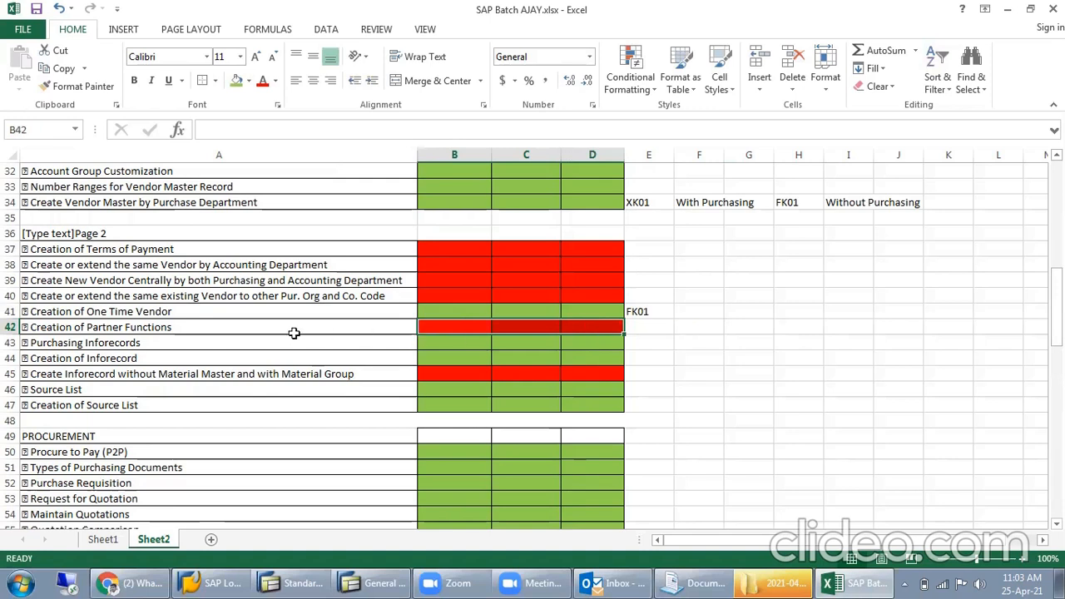
left_click(183, 326)
left_click_drag(183, 326, 613, 330)
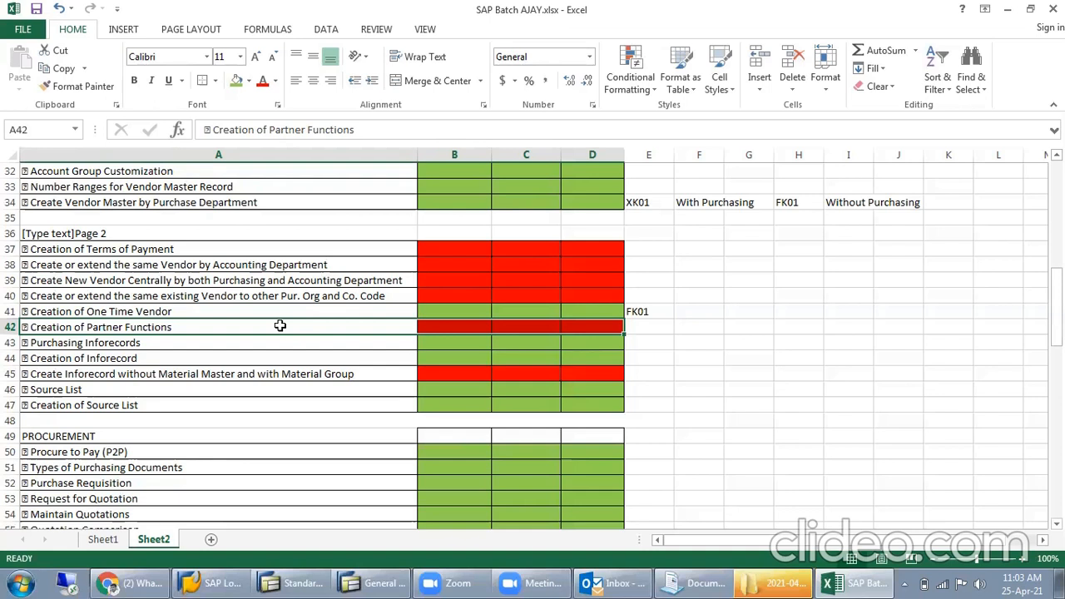
left_click_drag(114, 326, 605, 324)
- Highlight the vendor topics in A37:A40, starting at Creation of Terms of Payment, and check the system calendar
scroll(318, 405, "up", 1)
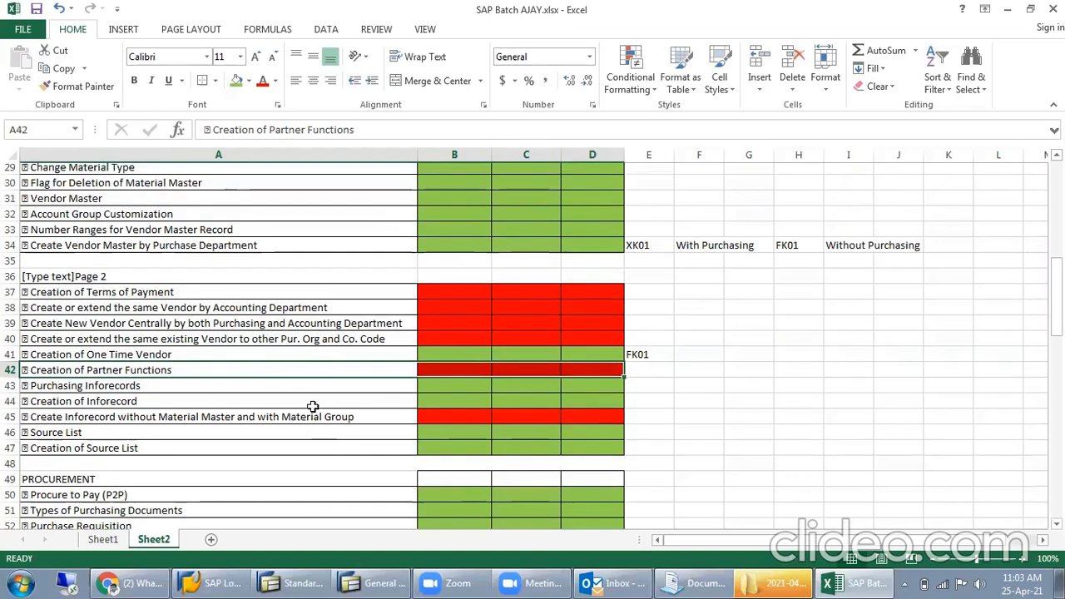
left_click(209, 297)
left_click_drag(208, 298, 248, 344)
left_click(1022, 583)
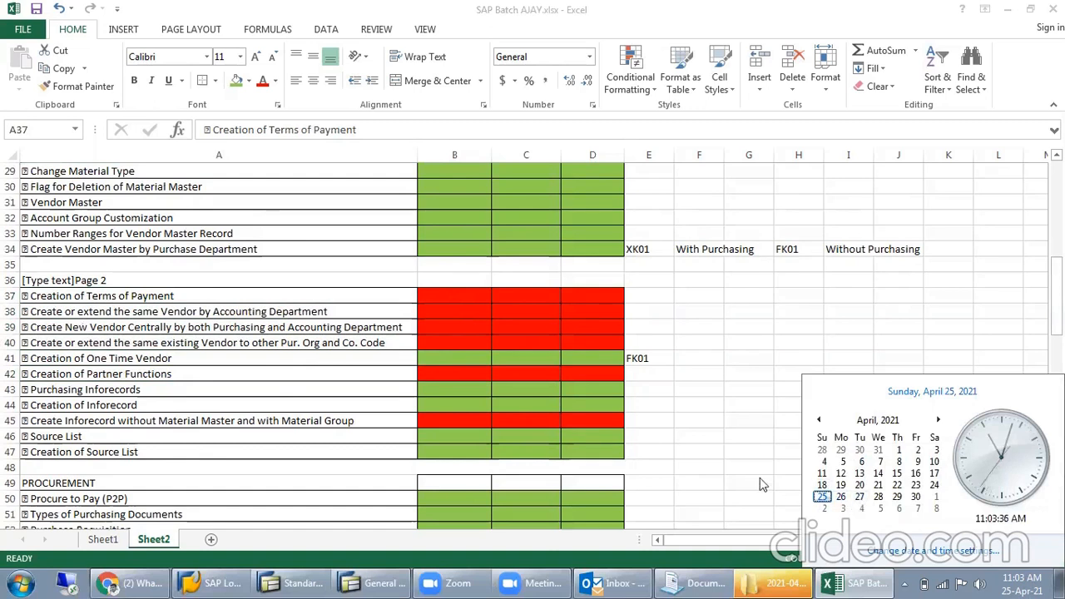
left_click(696, 416)
scroll(538, 416, "up", 1)
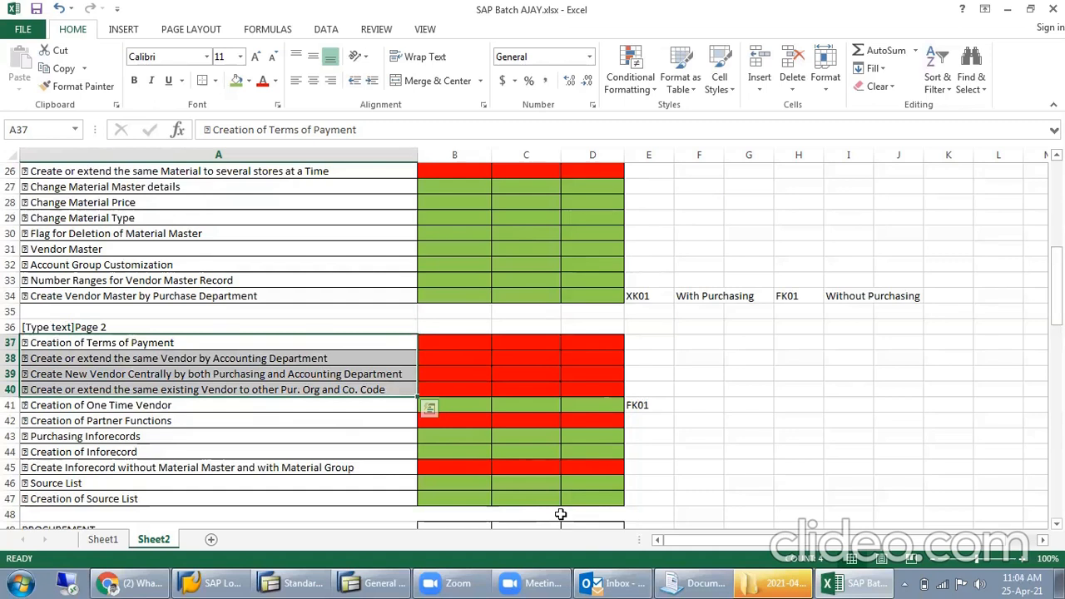
left_click(714, 398)
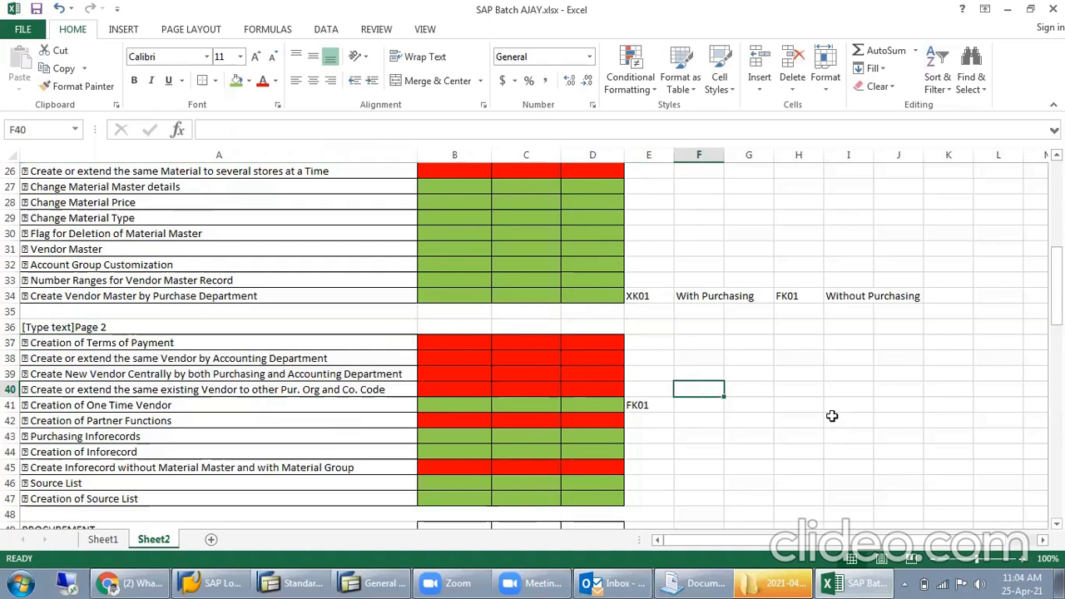
- Review the topic checklist from ERP Enterprise Structure down to ERP MM Project for the remaining red topics
scroll(583, 402, "up", 4)
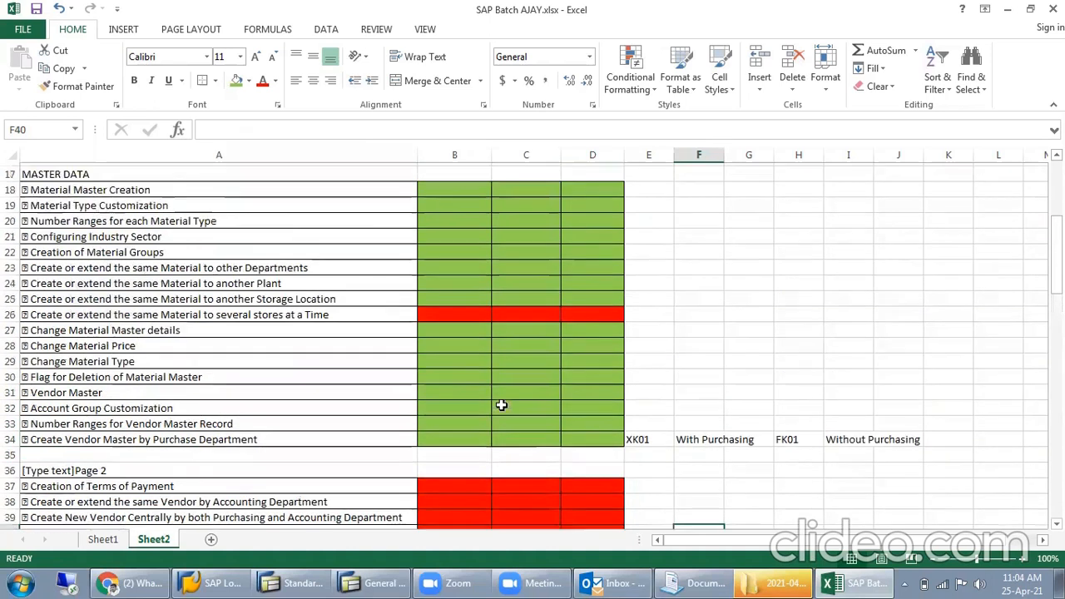
scroll(507, 396, "up", 2)
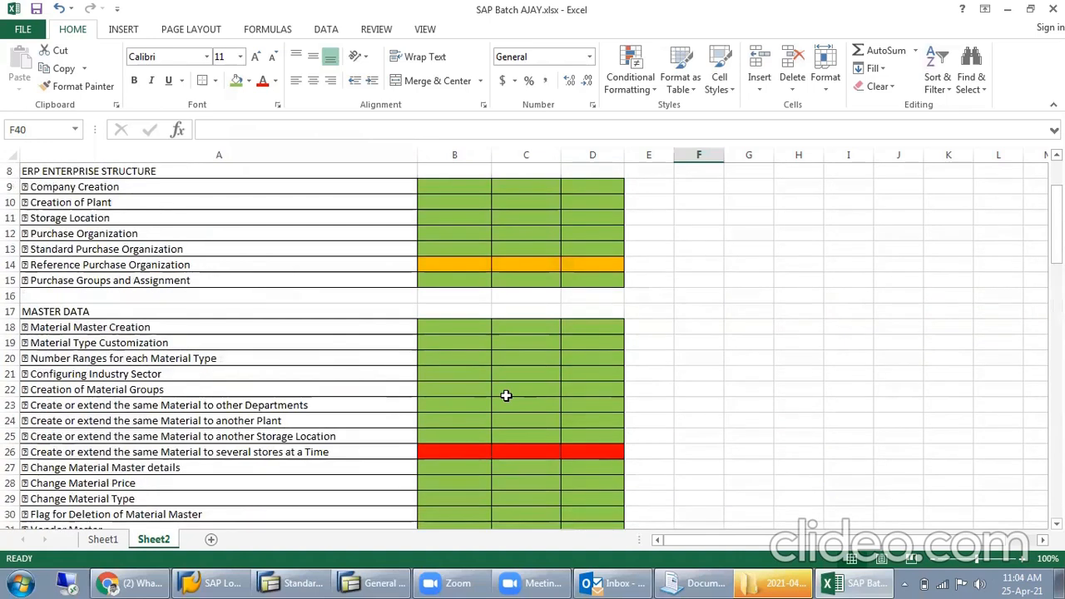
scroll(506, 395, "up", 3)
scroll(415, 282, "down", 20)
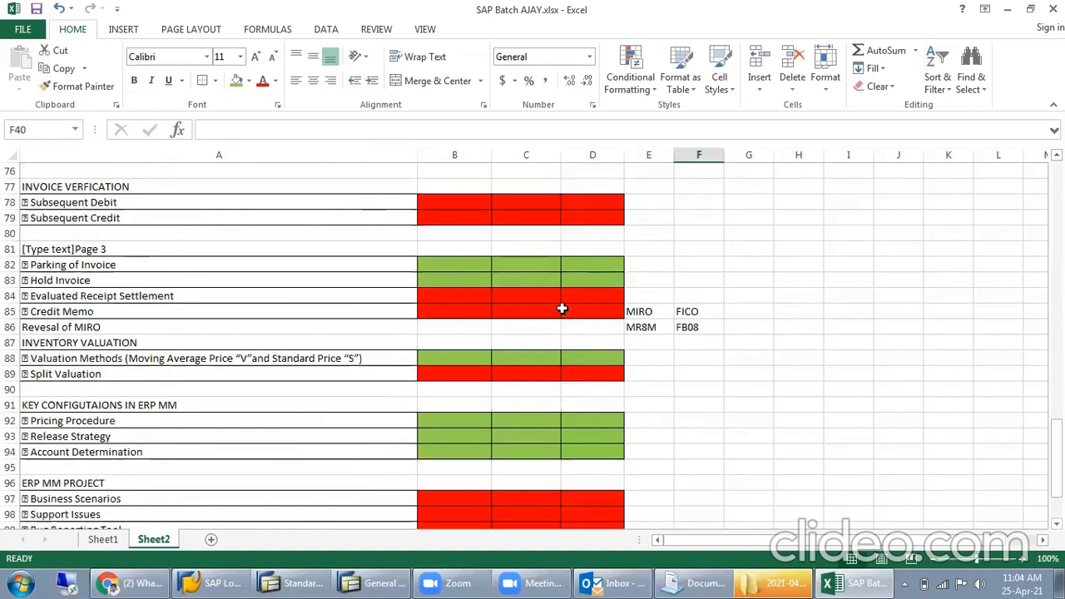
scroll(554, 328, "down", 5)
scroll(441, 391, "up", 7)
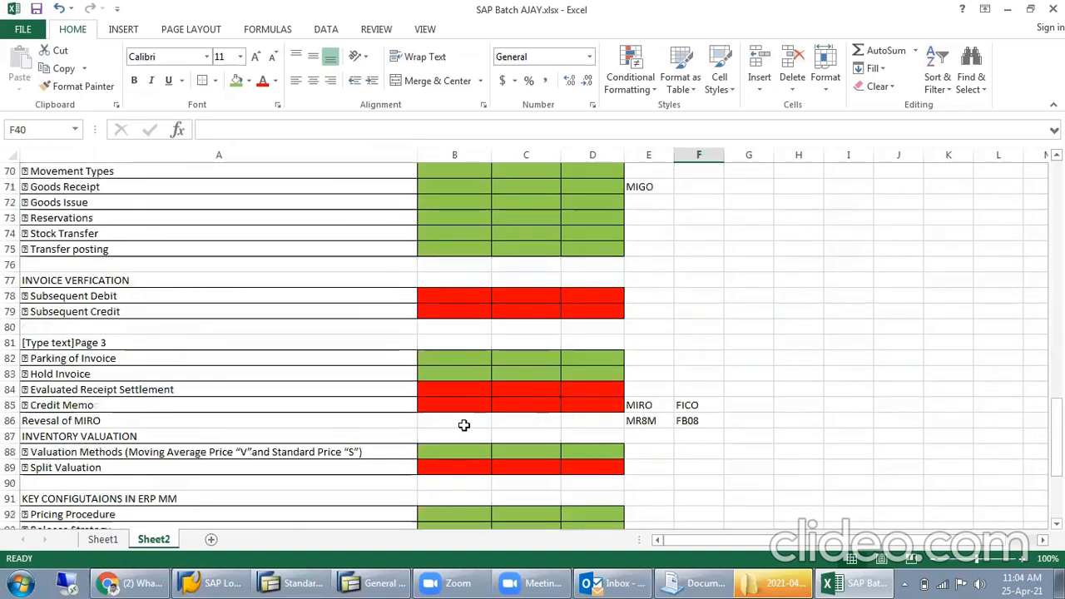
scroll(414, 426, "up", 3)
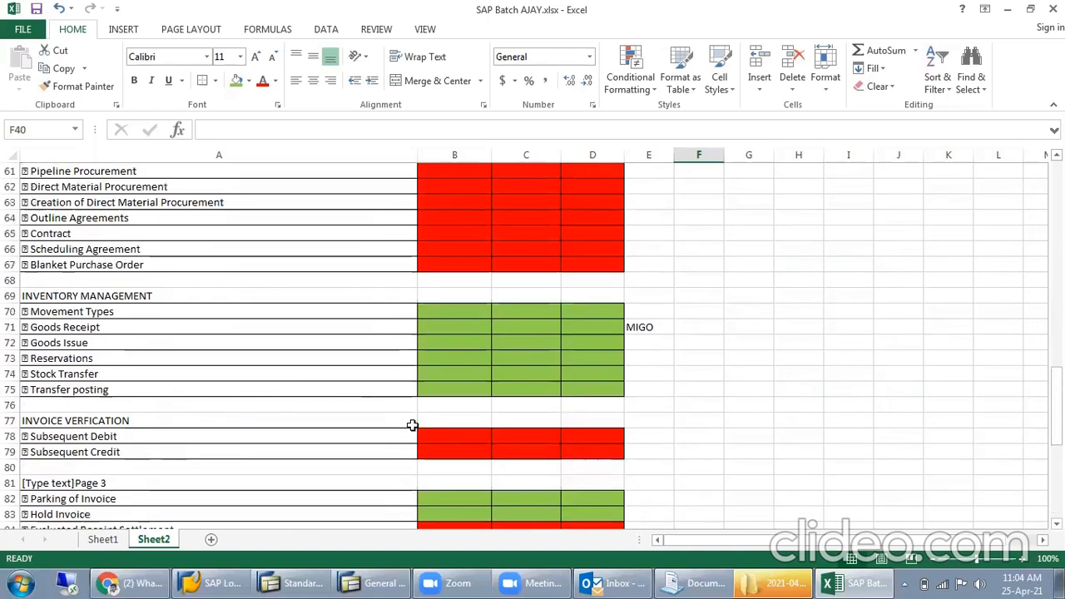
scroll(412, 425, "up", 1)
scroll(412, 426, "up", 1)
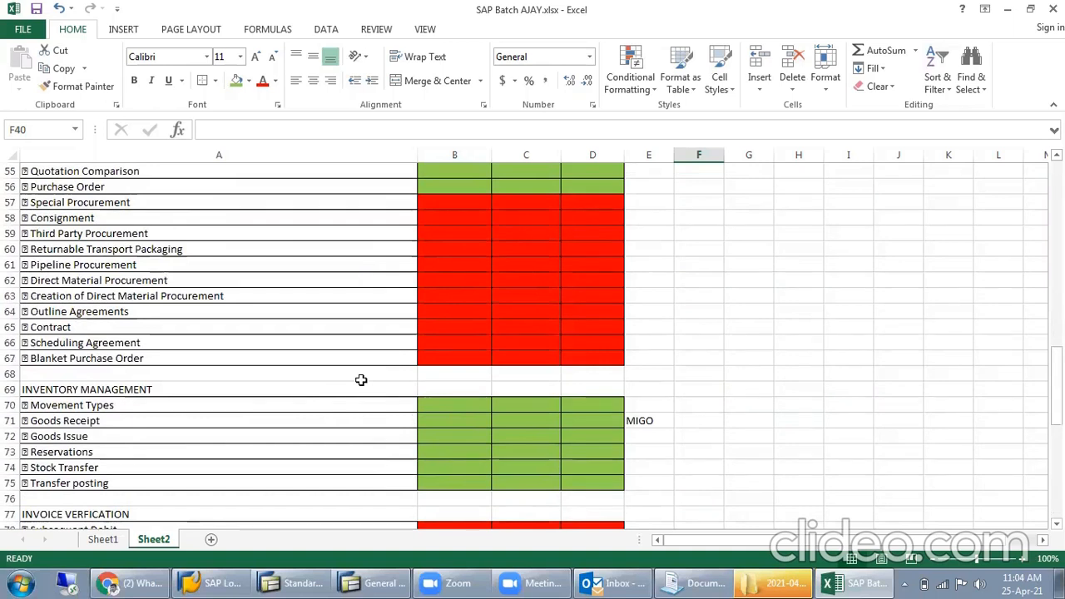
- Highlight the procurement topics A58:A67, from Consignment to Blanket Purchase Order, and review the checklist back to its first row
scroll(362, 381, "up", 2)
left_click_drag(130, 311, 95, 450)
scroll(308, 375, "up", 3)
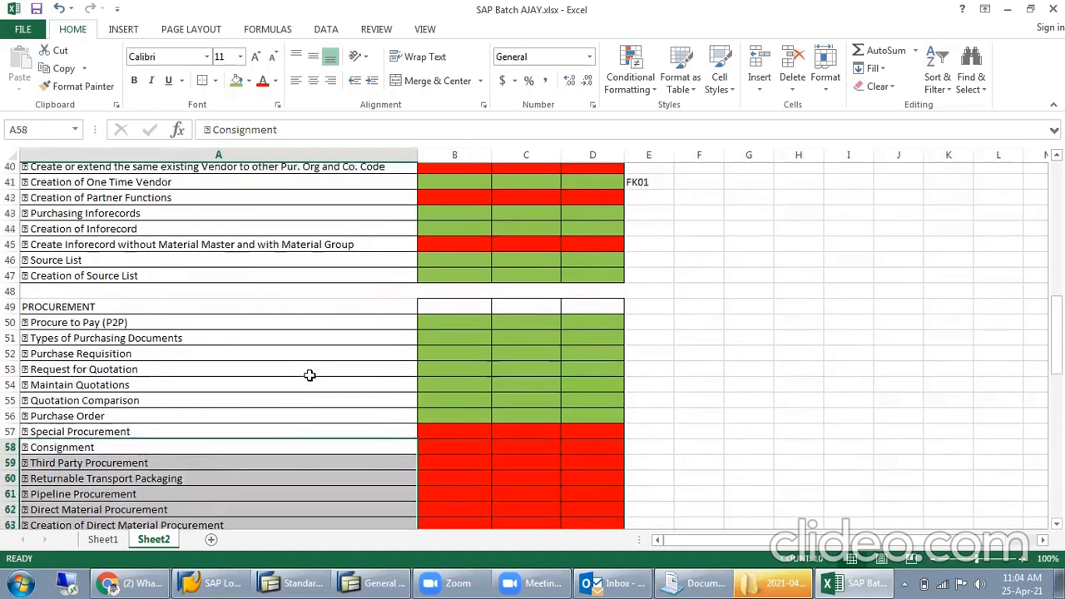
scroll(309, 366, "up", 1)
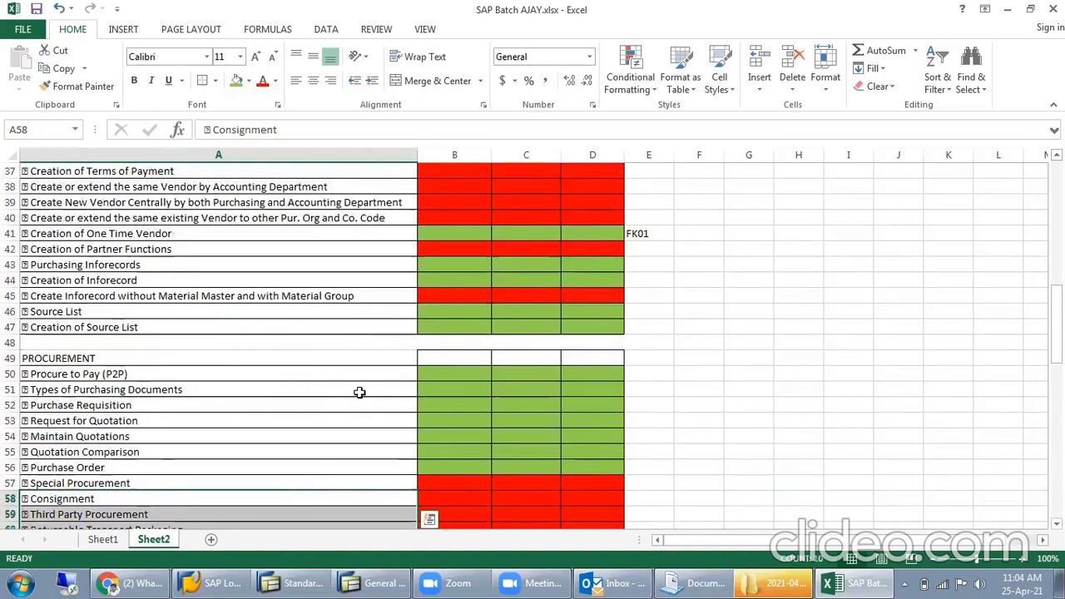
scroll(360, 392, "up", 4)
scroll(227, 199, "up", 4)
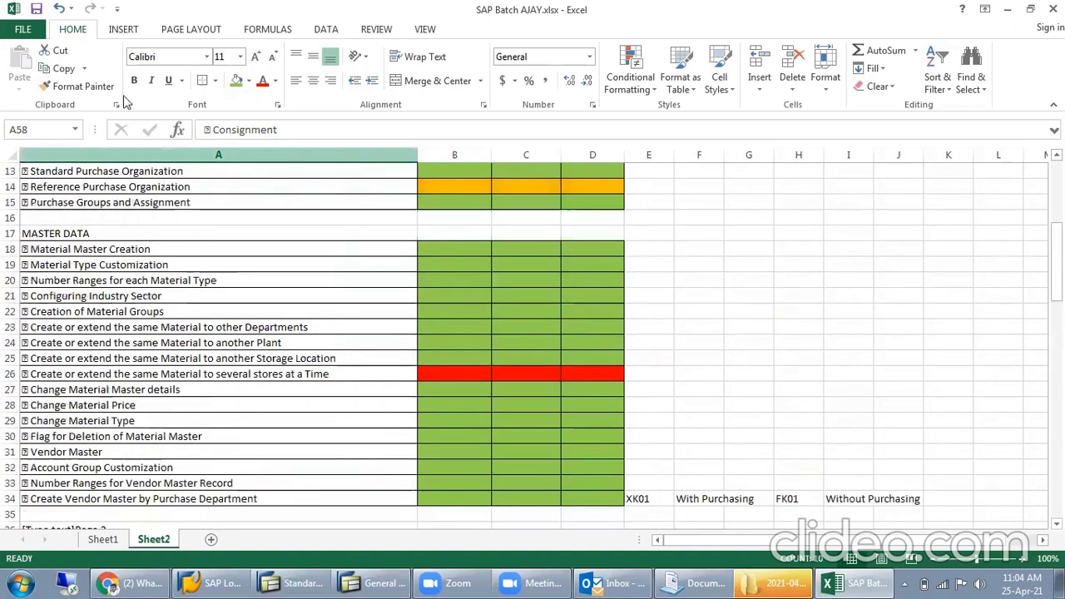
scroll(181, 173, "up", 4)
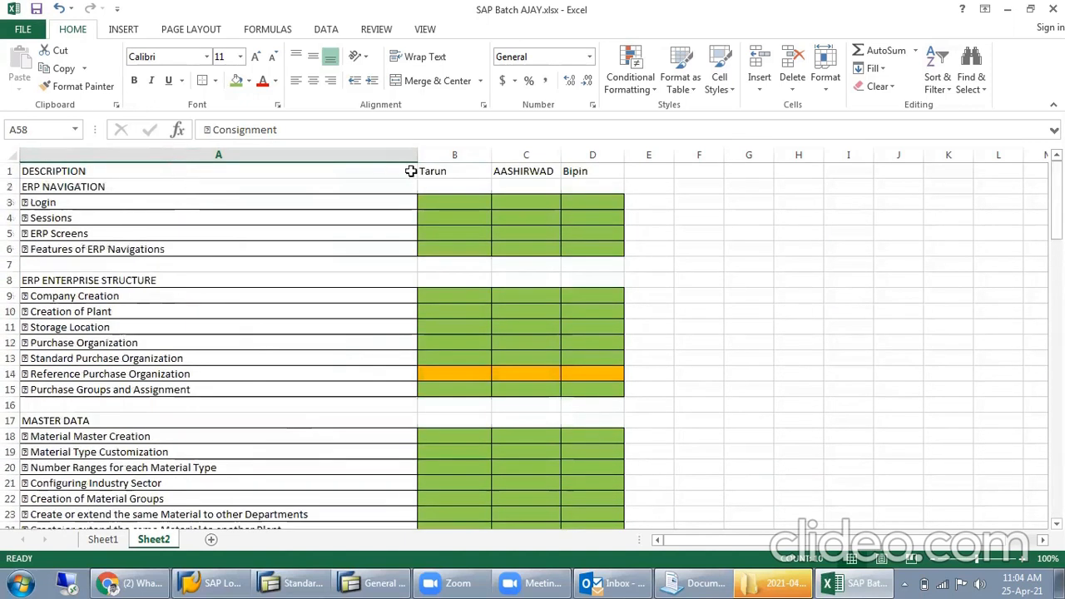
- Save the workbook SAP Batch AJAY.xlsx and close it
left_click(38, 11)
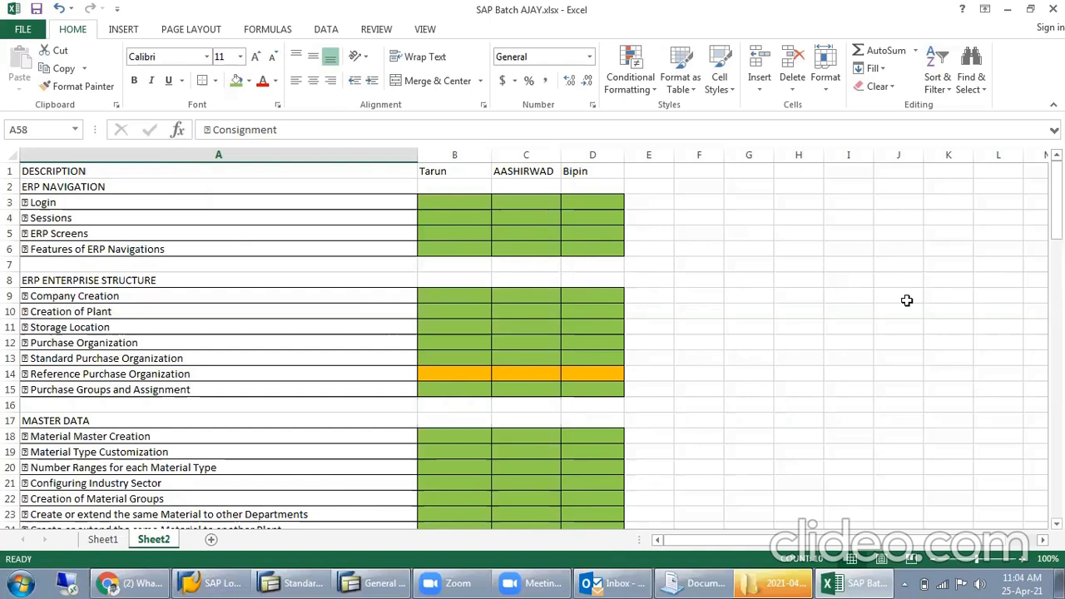
left_click(1052, 9)
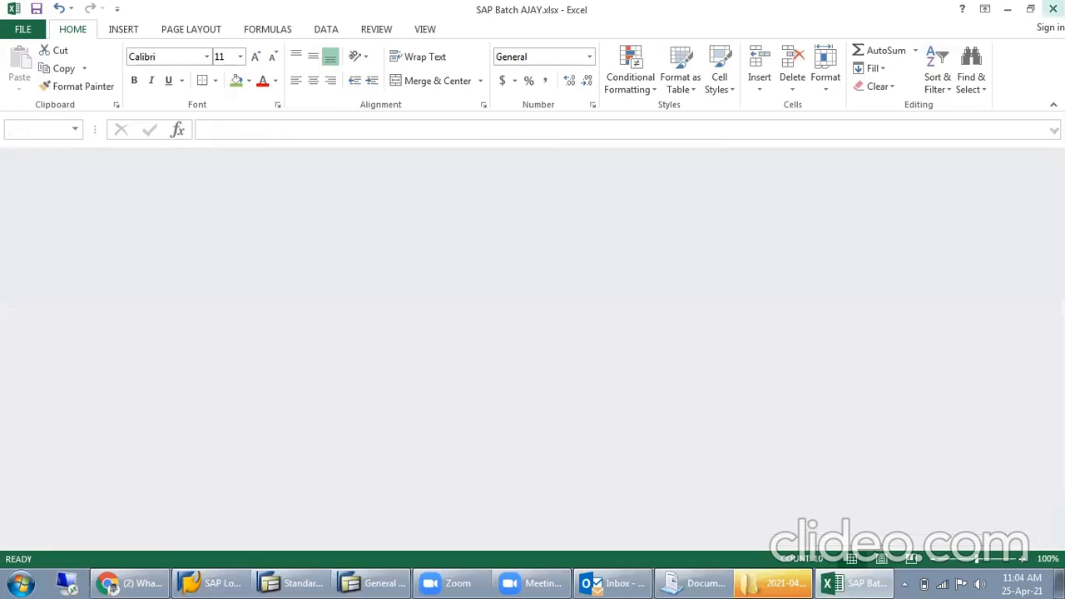